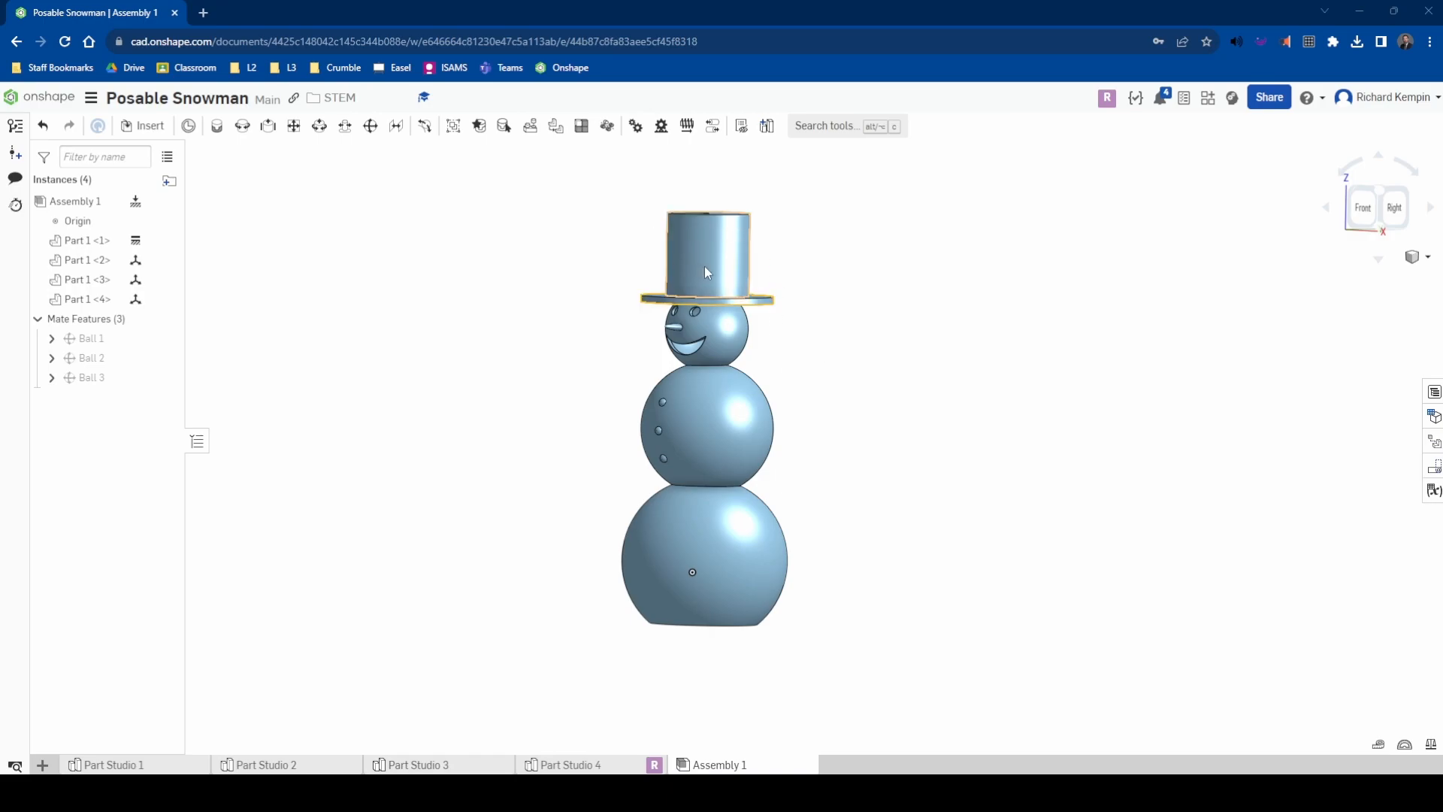
{"action": "mouse_move", "coordinate": [708, 266]}
{"action": "left_mouse_down"}
{"action": "mouse_move", "coordinate": [746, 264]}
{"action": "mouse_move", "coordinate": [679, 278]}
{"action": "mouse_move", "coordinate": [728, 268]}
{"action": "mouse_move", "coordinate": [704, 286]}
{"action": "mouse_move", "coordinate": [721, 282]}
{"action": "mouse_move", "coordinate": [715, 259]}
{"action": "mouse_move", "coordinate": [692, 269]}
{"action": "mouse_move", "coordinate": [727, 236]}
{"action": "mouse_move", "coordinate": [678, 254]}
{"action": "mouse_move", "coordinate": [728, 254]}
{"action": "mouse_move", "coordinate": [706, 259]}
{"action": "left_mouse_up"}
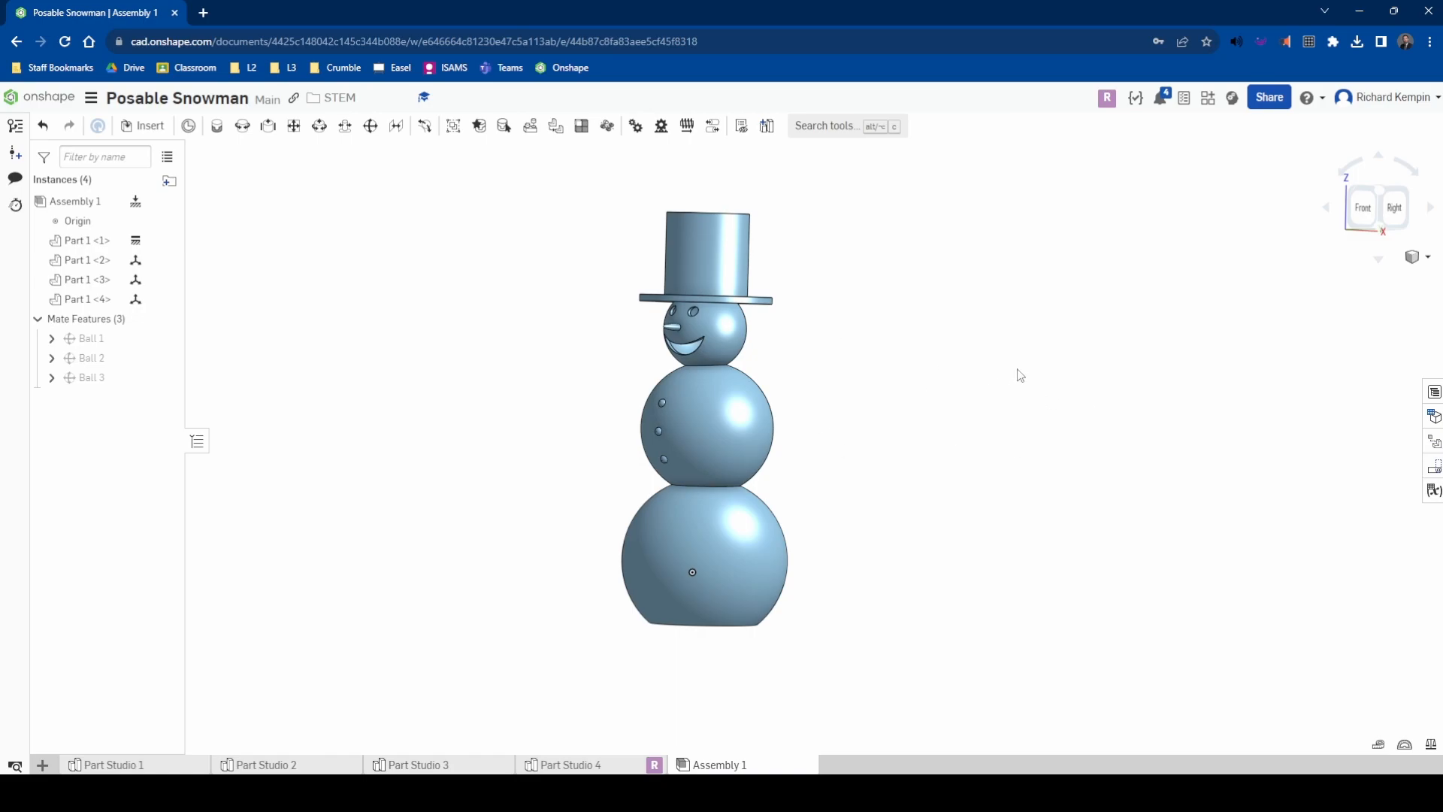
Return to the documents list and create a new document named Snowman
{"action": "left_click", "coordinate": [71, 99]}
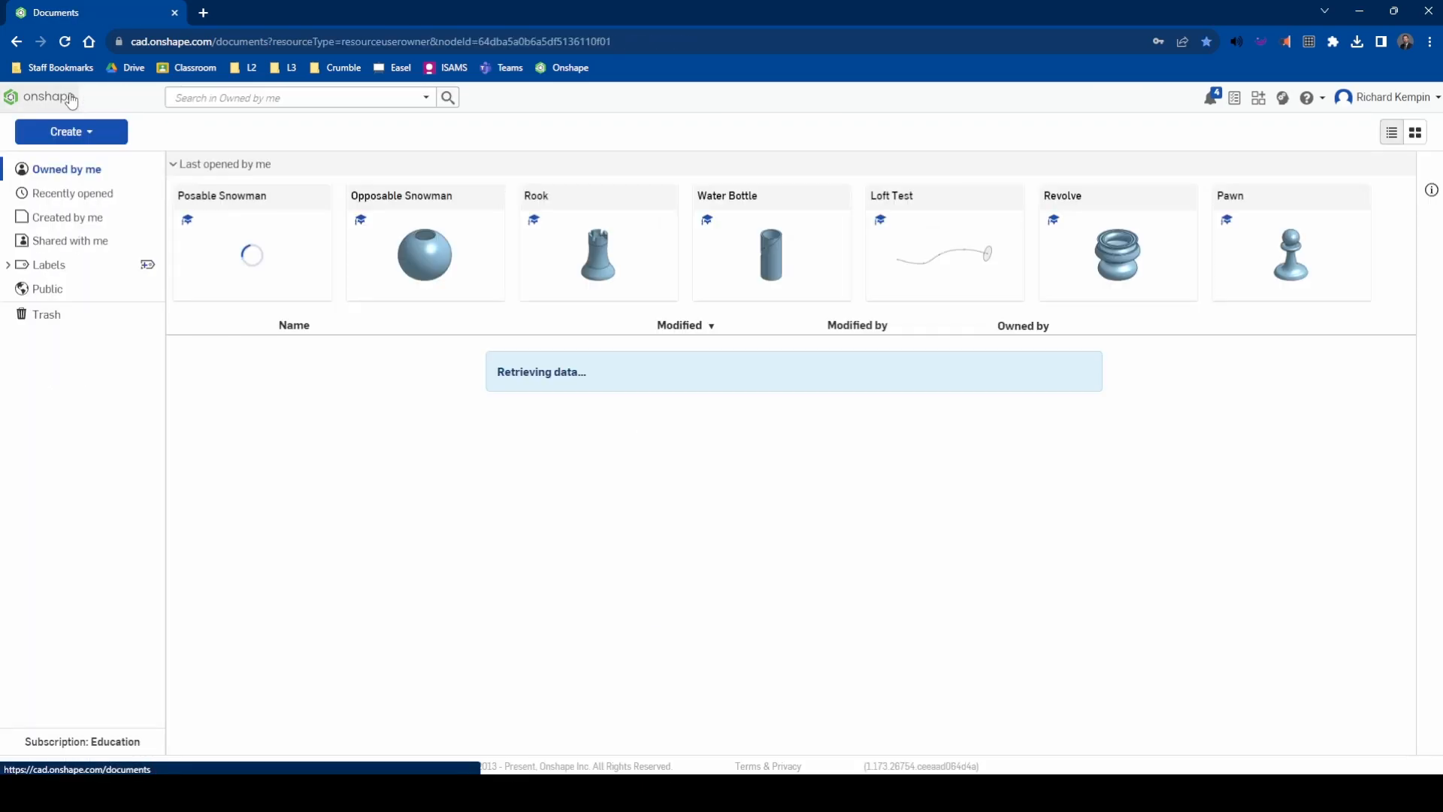
{"action": "left_click", "coordinate": [100, 141]}
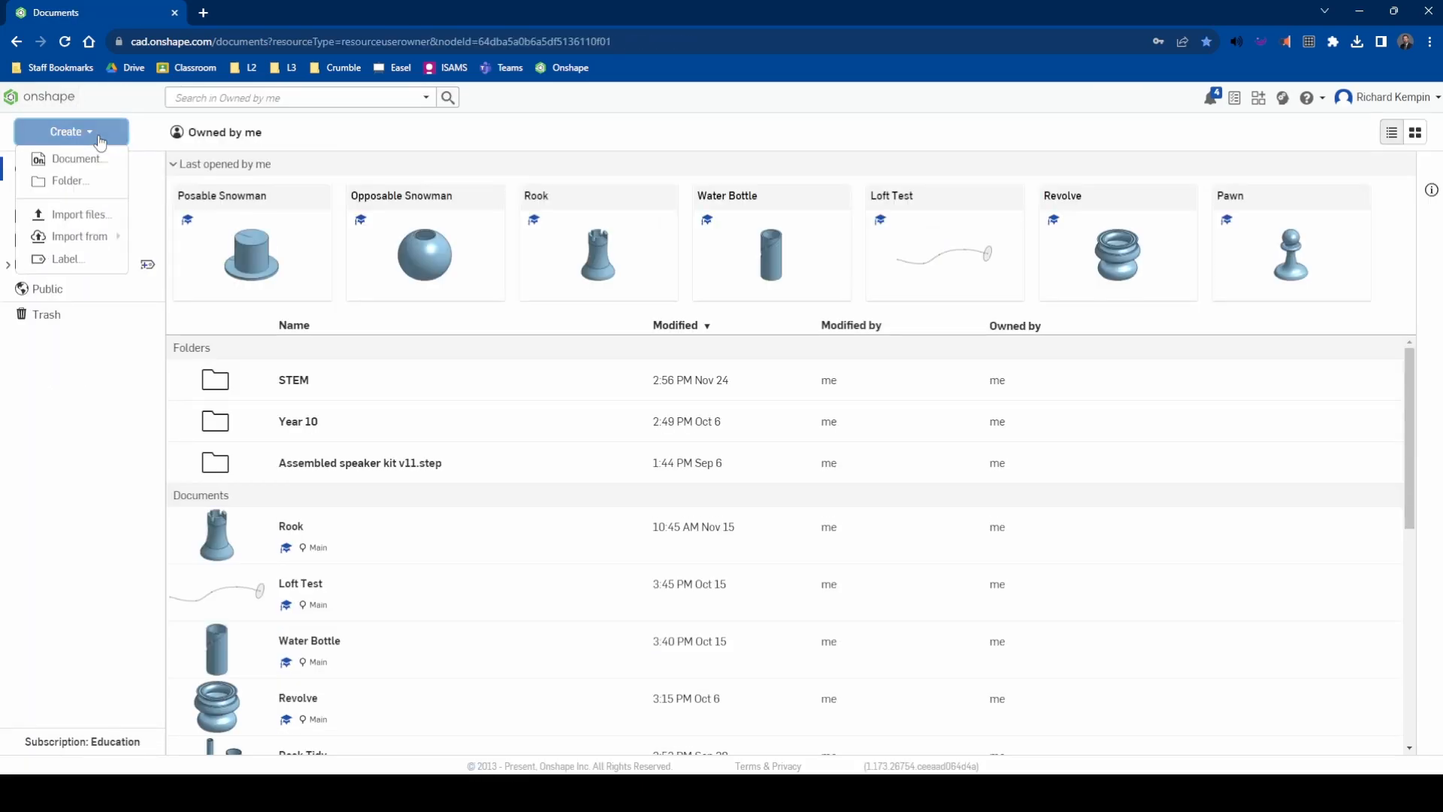
{"action": "left_click", "coordinate": [81, 162]}
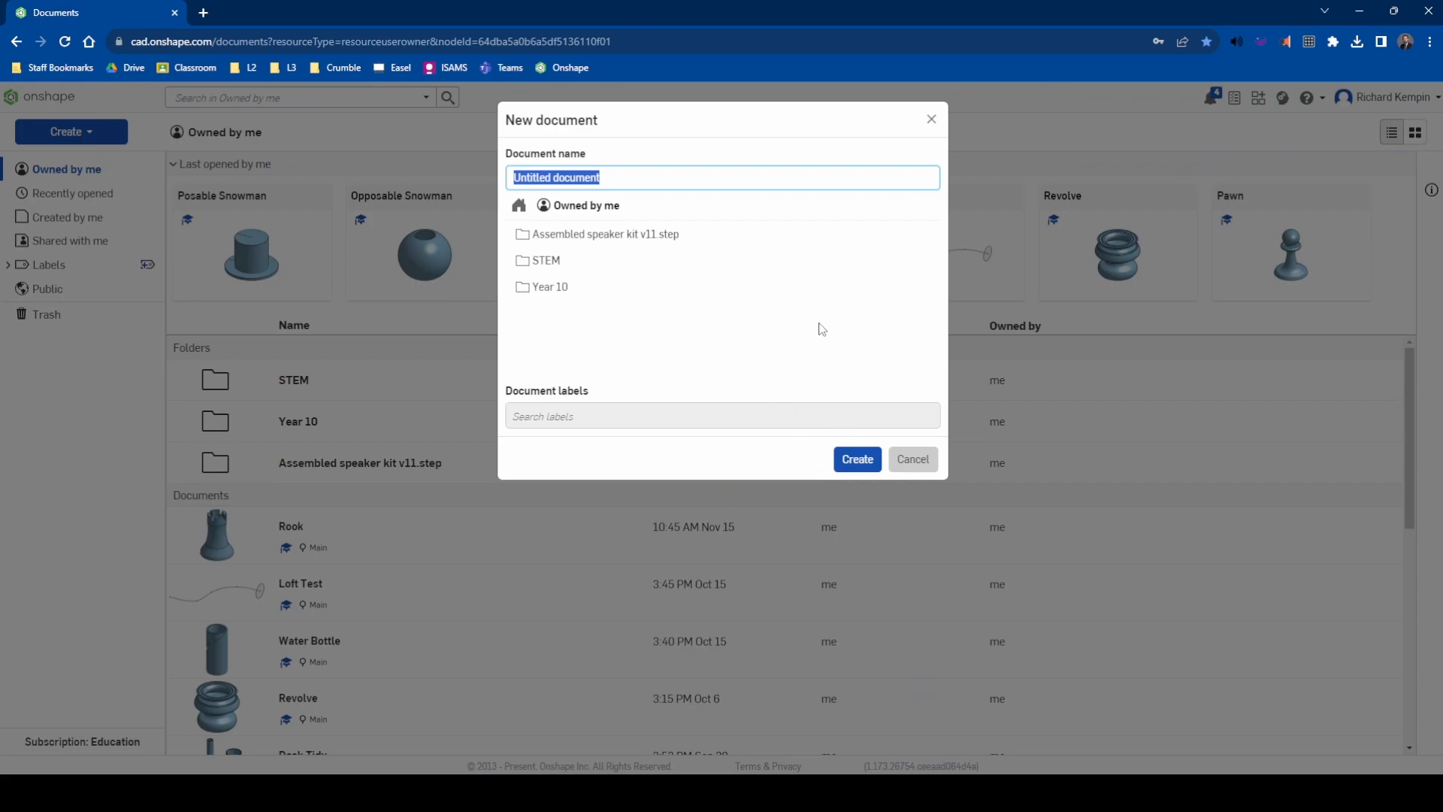
{"action": "type", "text": "Snowman"}
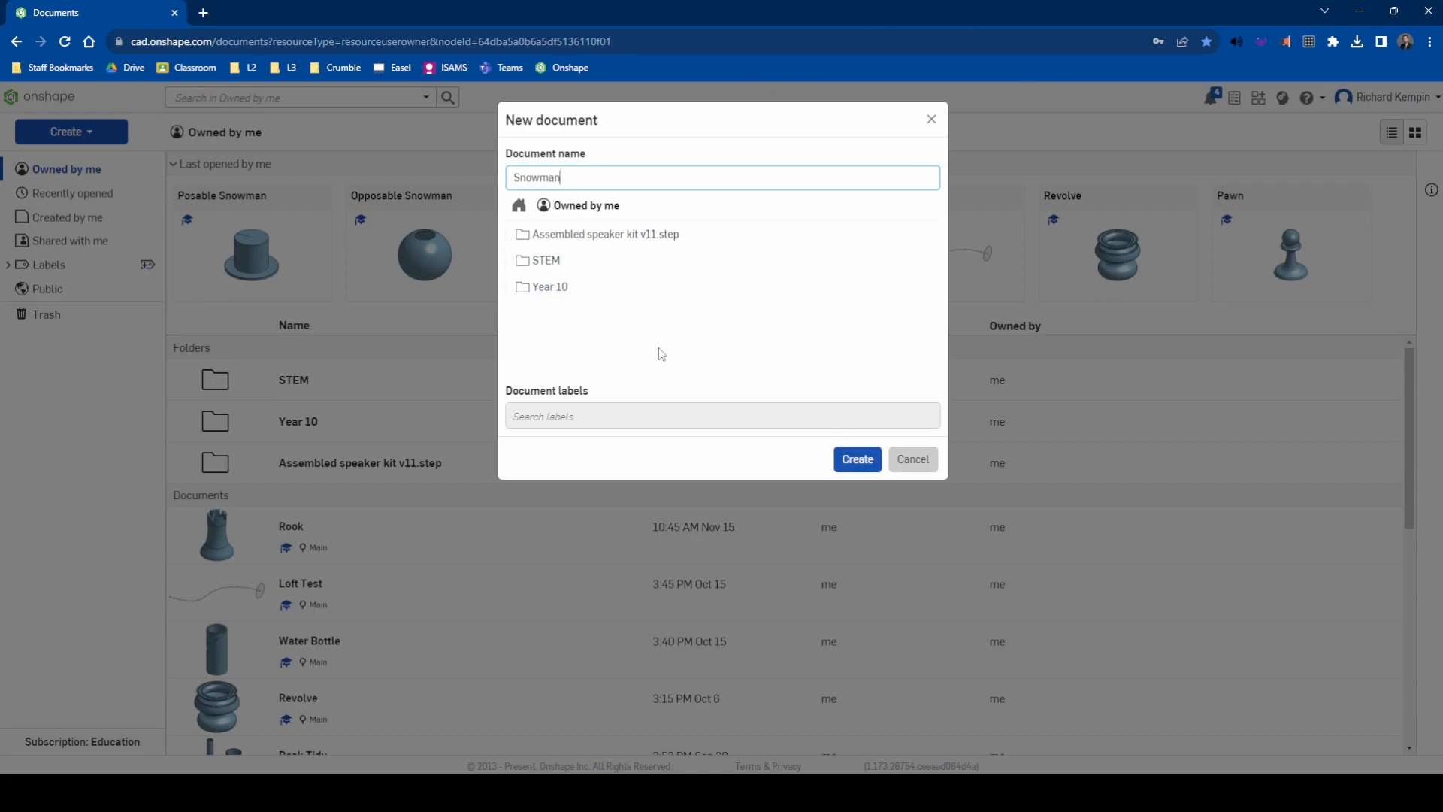
{"action": "left_click", "coordinate": [857, 461]}
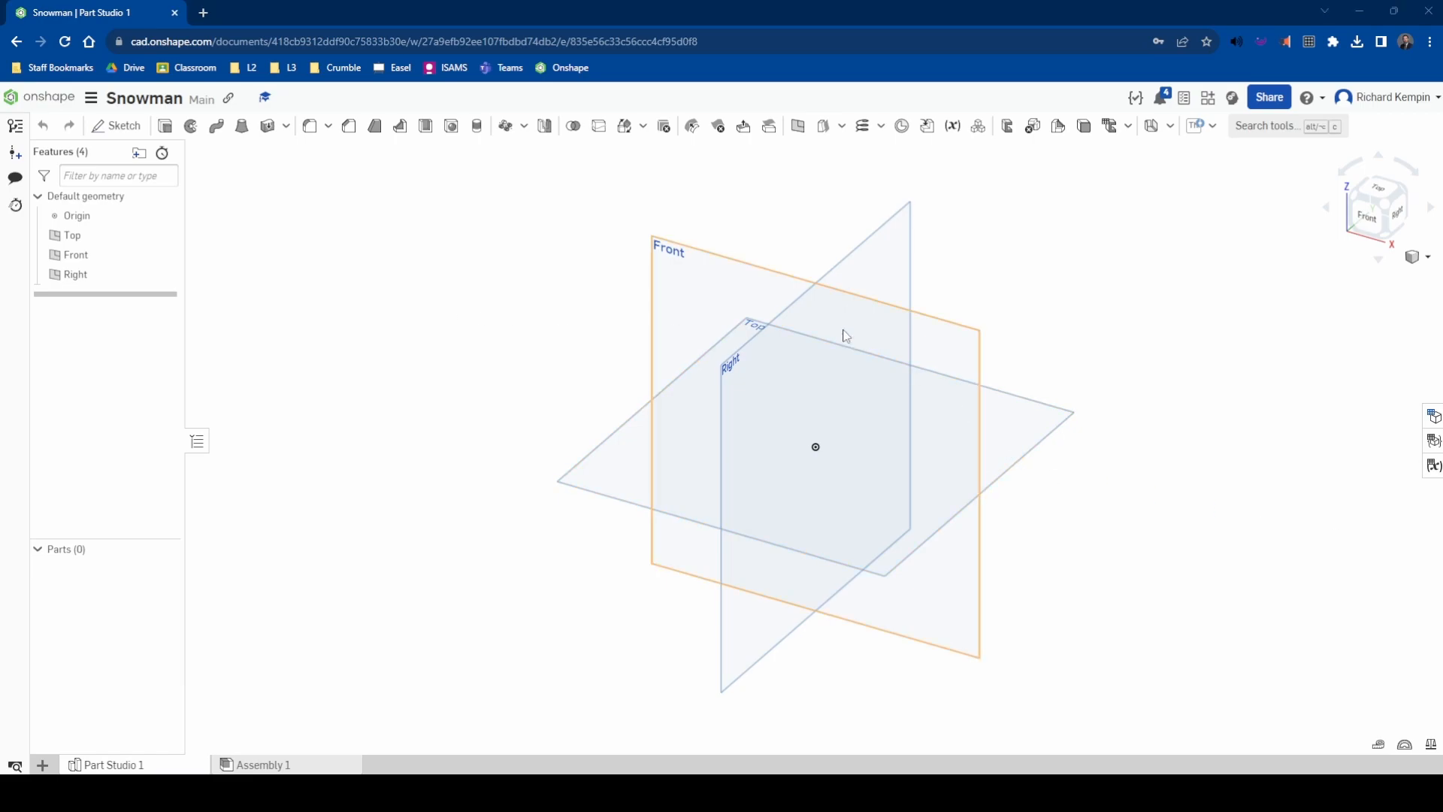
Start a sketch on the Front plane and view it straight from the front
{"action": "left_click", "coordinate": [673, 254]}
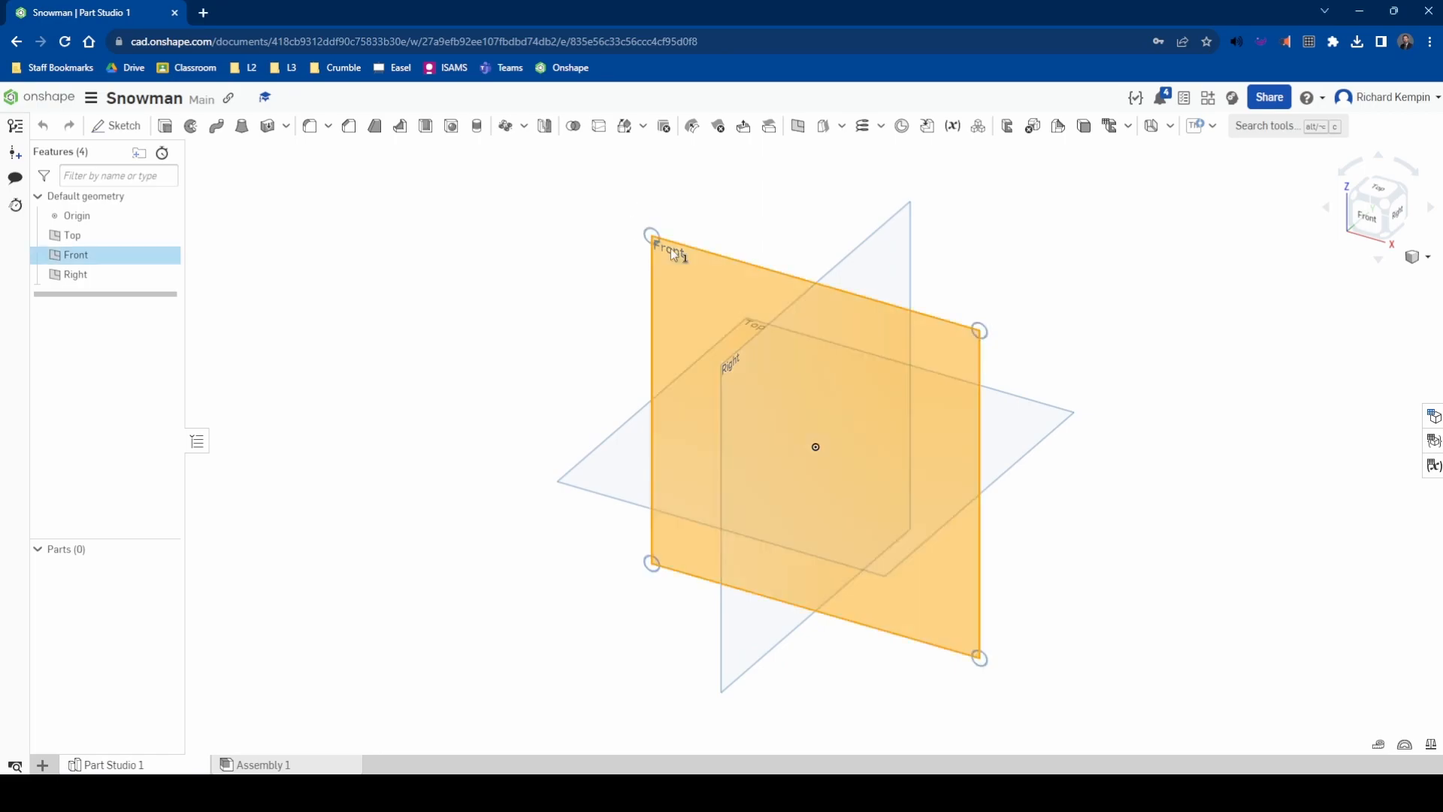
{"action": "left_click", "coordinate": [121, 126]}
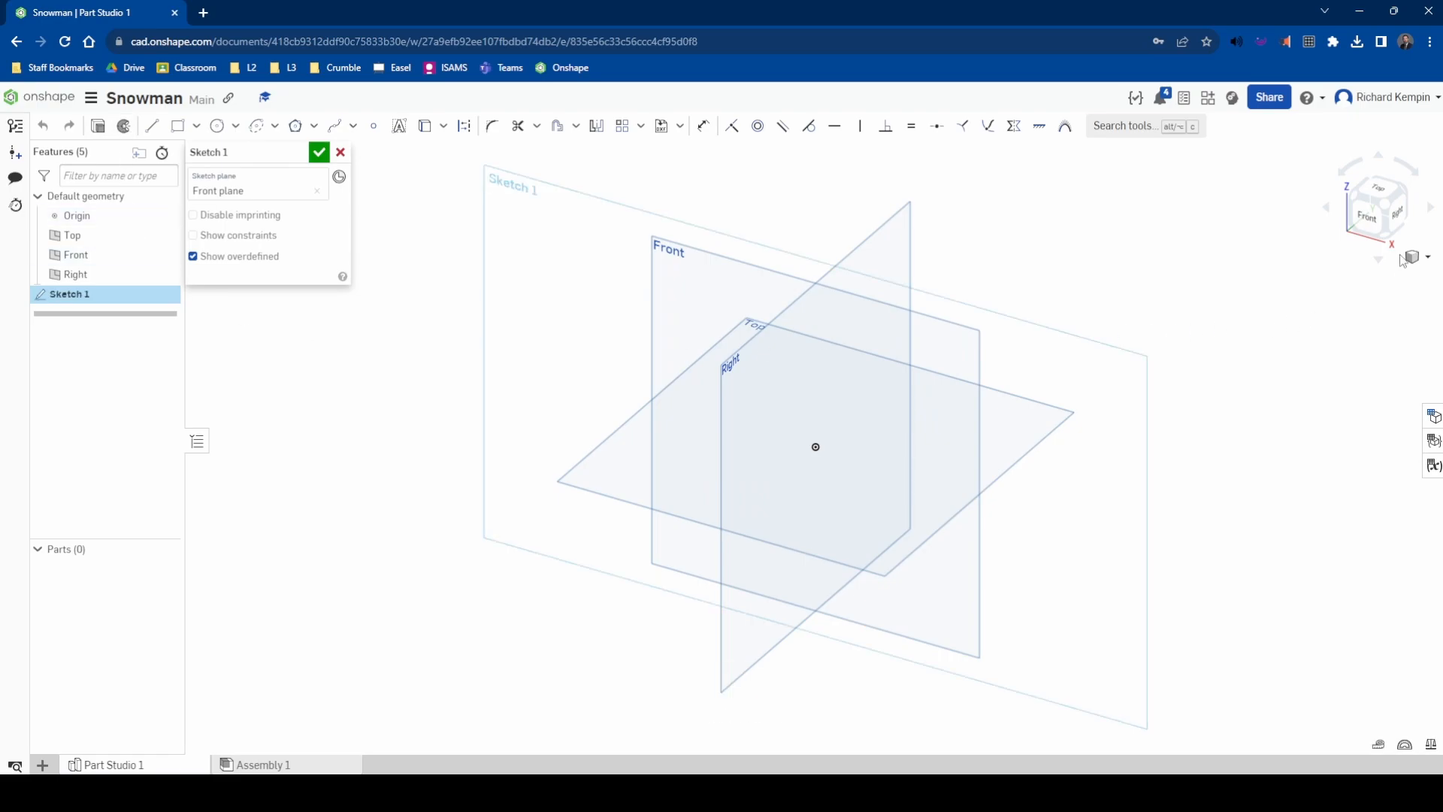
{"action": "left_click", "coordinate": [1373, 226]}
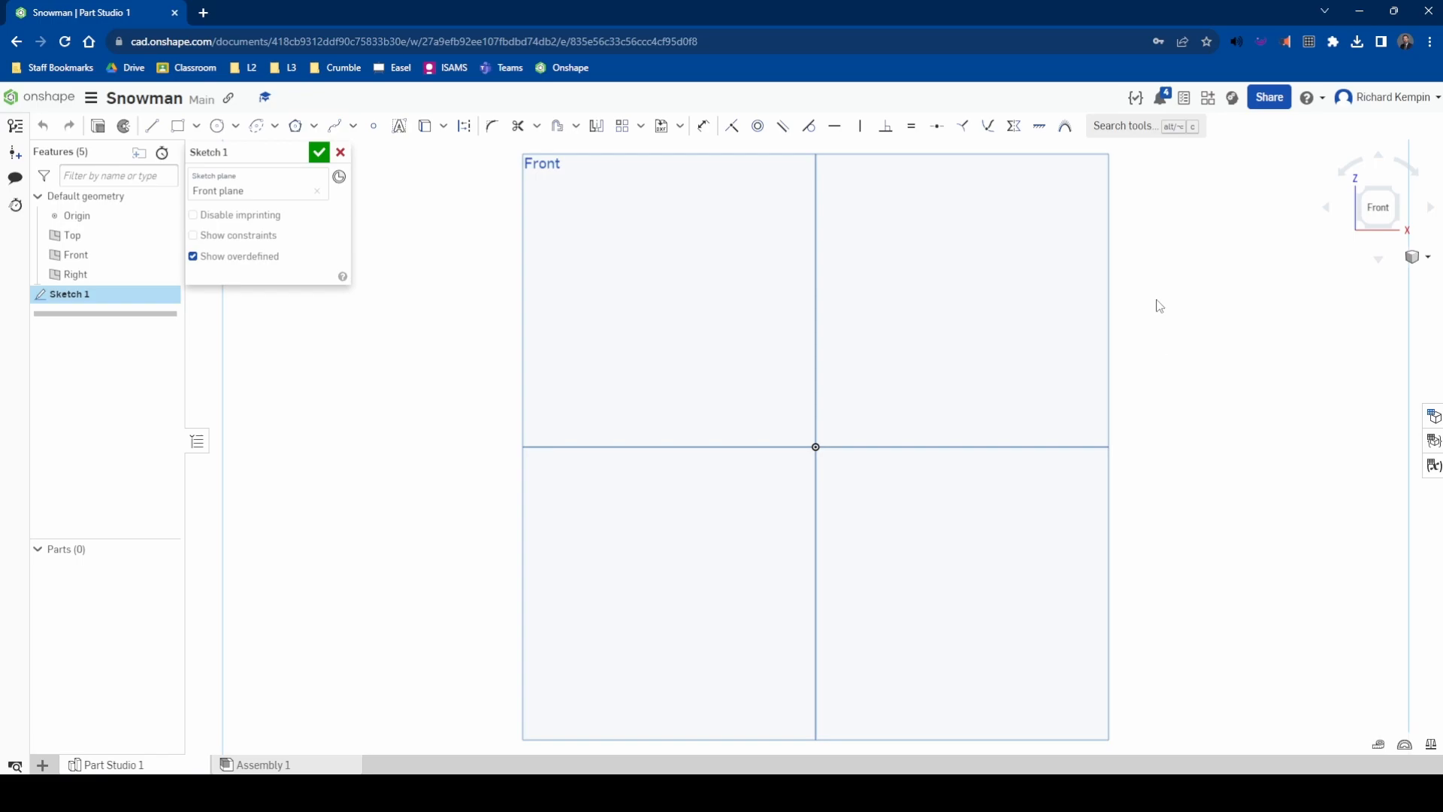
{"action": "right_click_drag", "start_coordinate": [1169, 293], "coordinate": [1150, 309]}
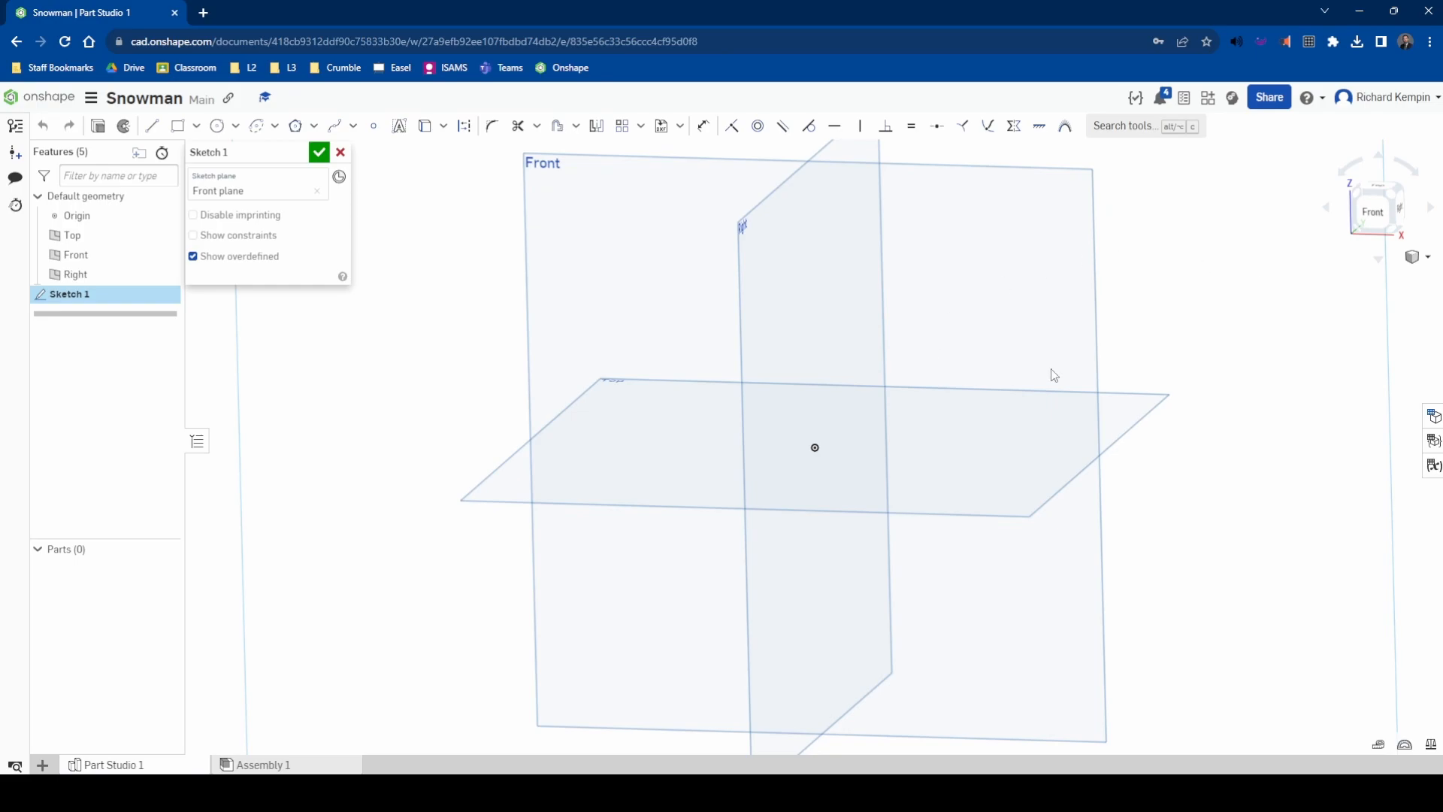
{"action": "left_click", "coordinate": [1379, 218]}
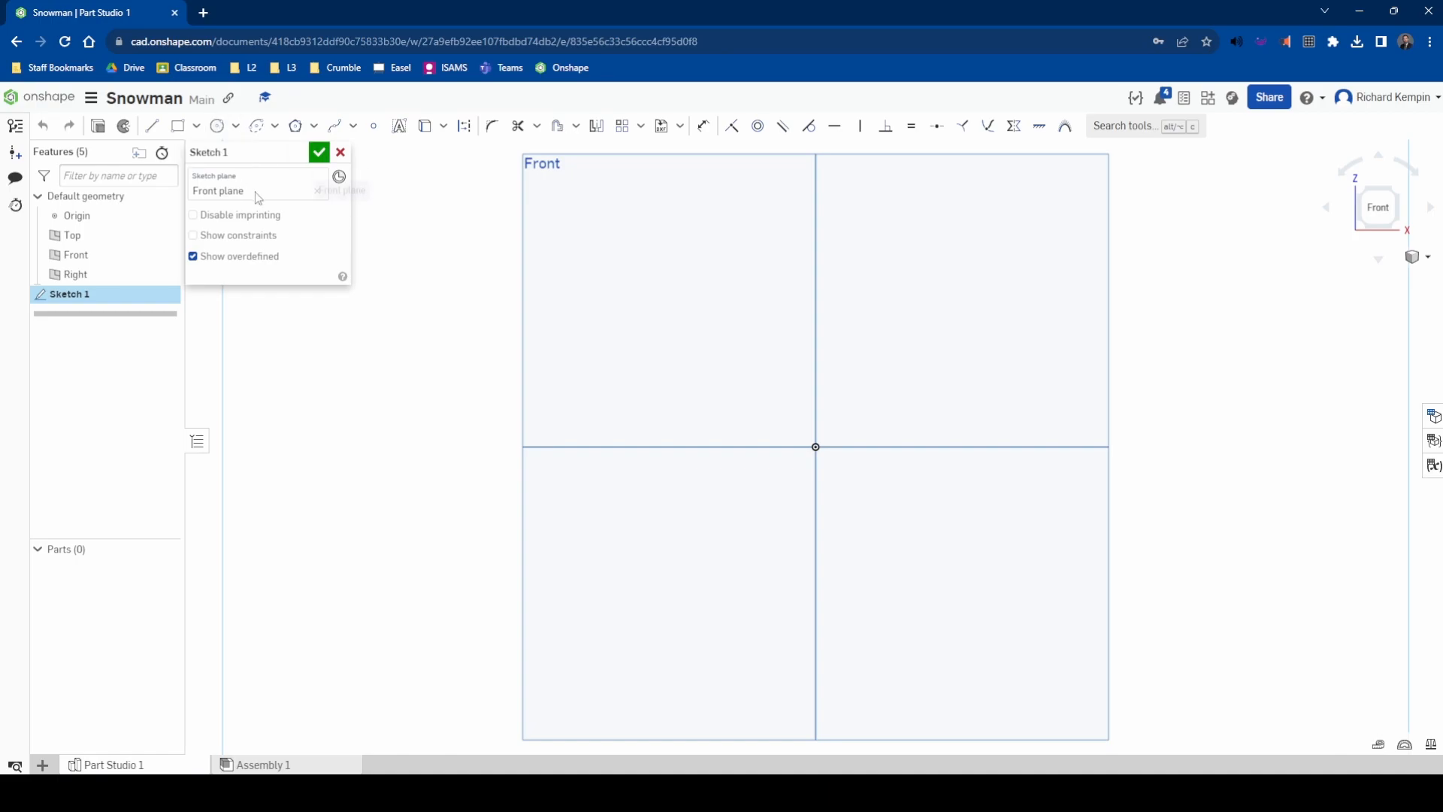
Draw a circle centred on the origin with a diameter of 50 mm
{"action": "left_click", "coordinate": [218, 125]}
{"action": "left_click", "coordinate": [815, 447]}
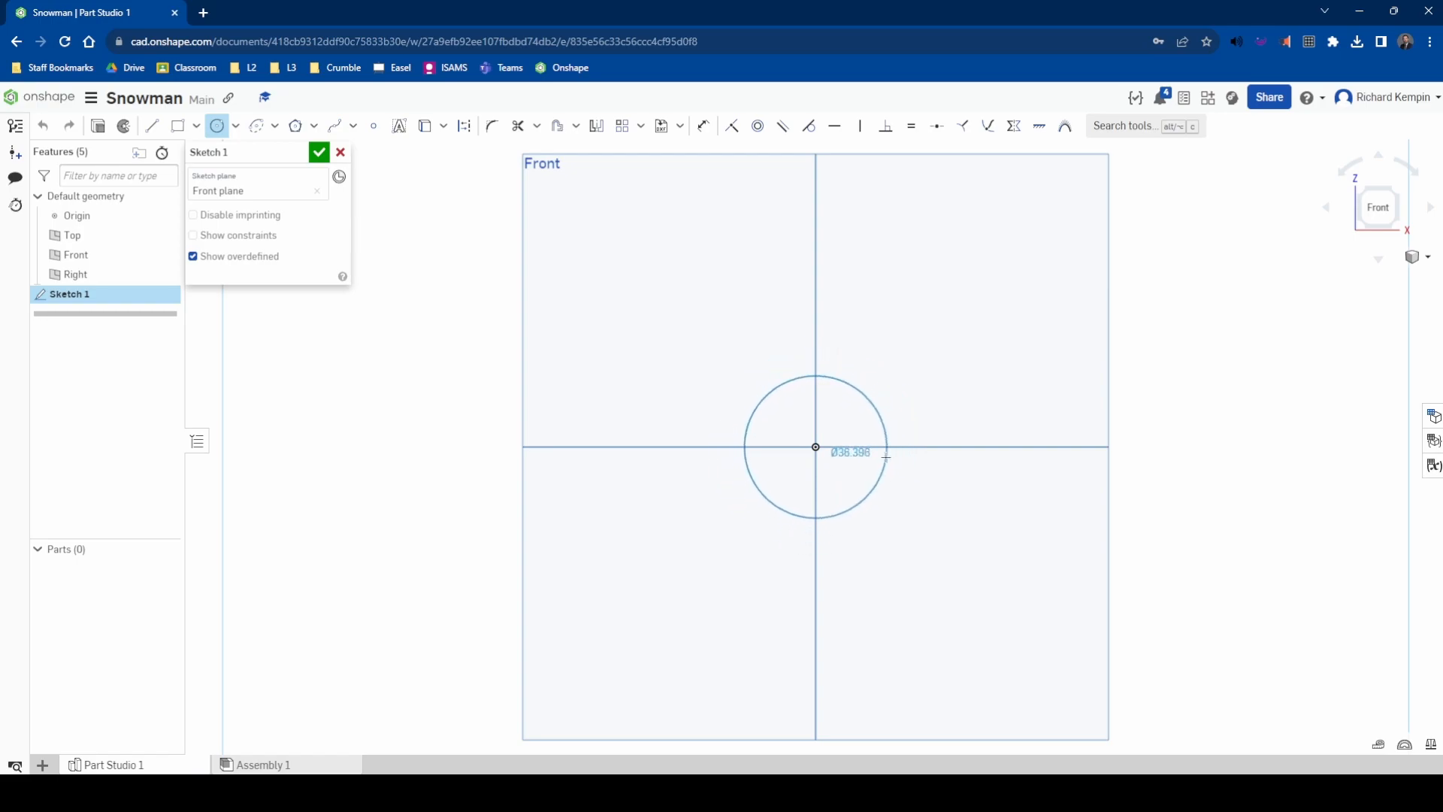
{"action": "left_click", "coordinate": [886, 457]}
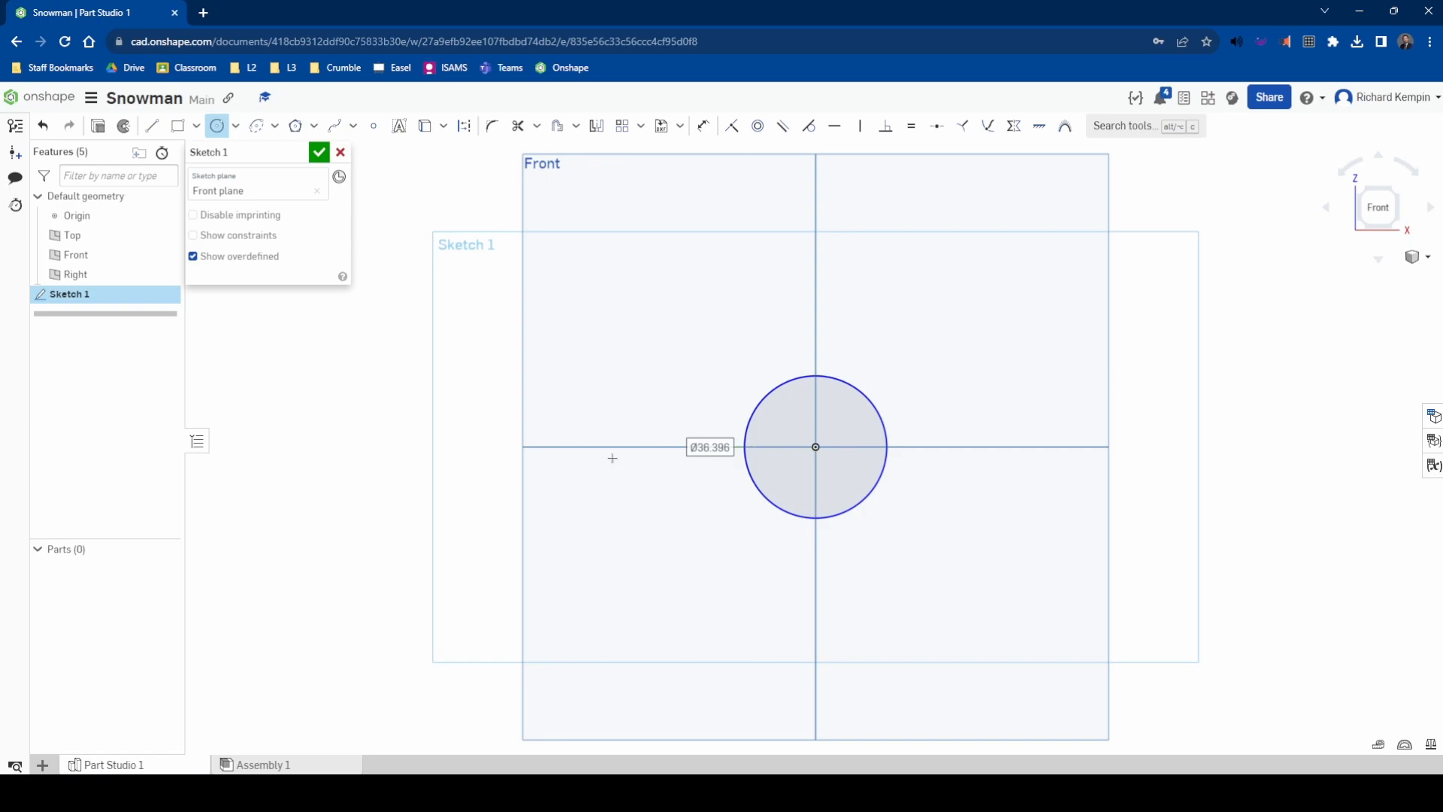
{"action": "type", "text": "50"}
{"action": "key", "text": "Return"}
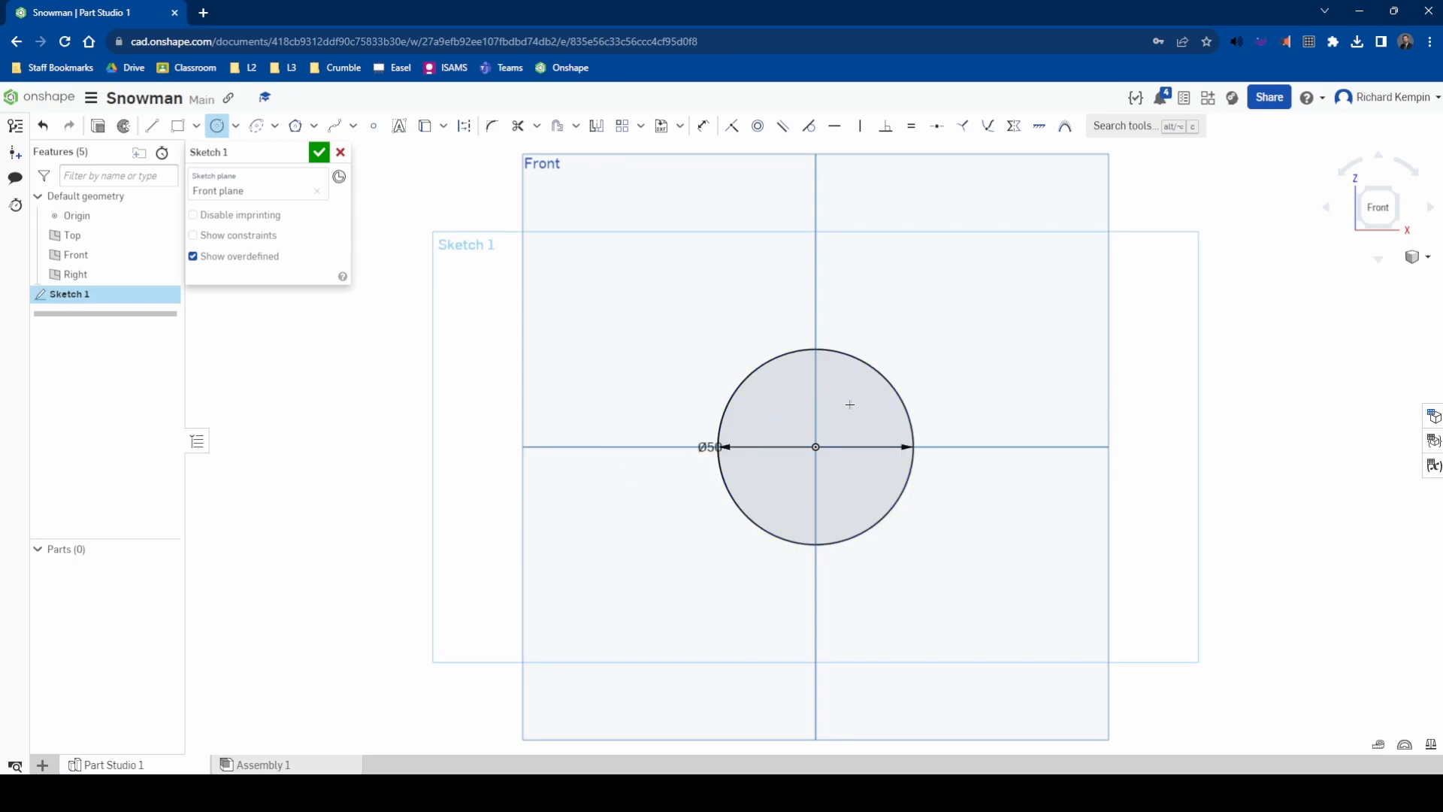
Draw a second, concentric circle inside the first and dimension its diameter to 48 mm
{"action": "left_click", "coordinate": [815, 447]}
{"action": "left_click", "coordinate": [891, 472]}
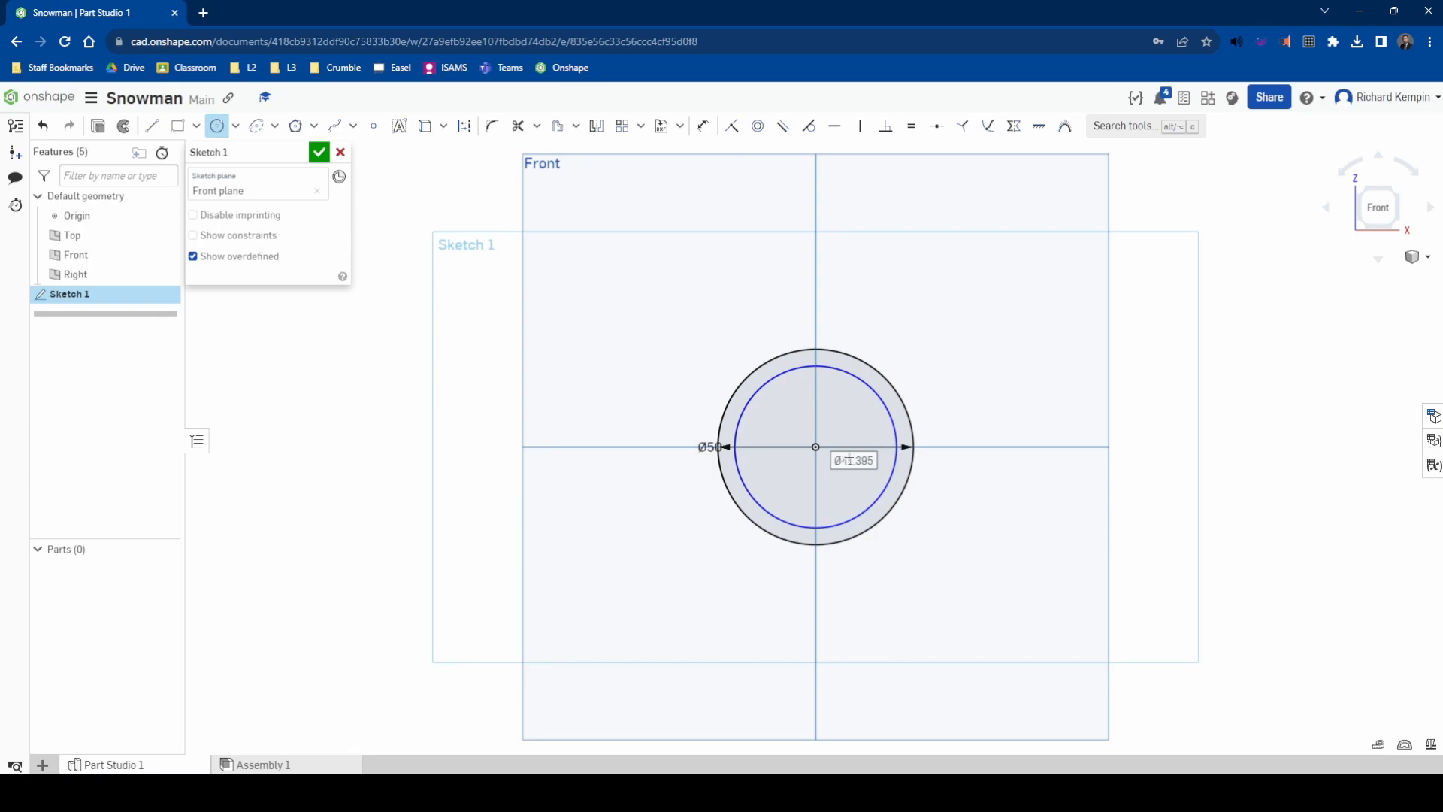
{"action": "key", "text": "Escape"}
{"action": "left_click", "coordinate": [703, 127]}
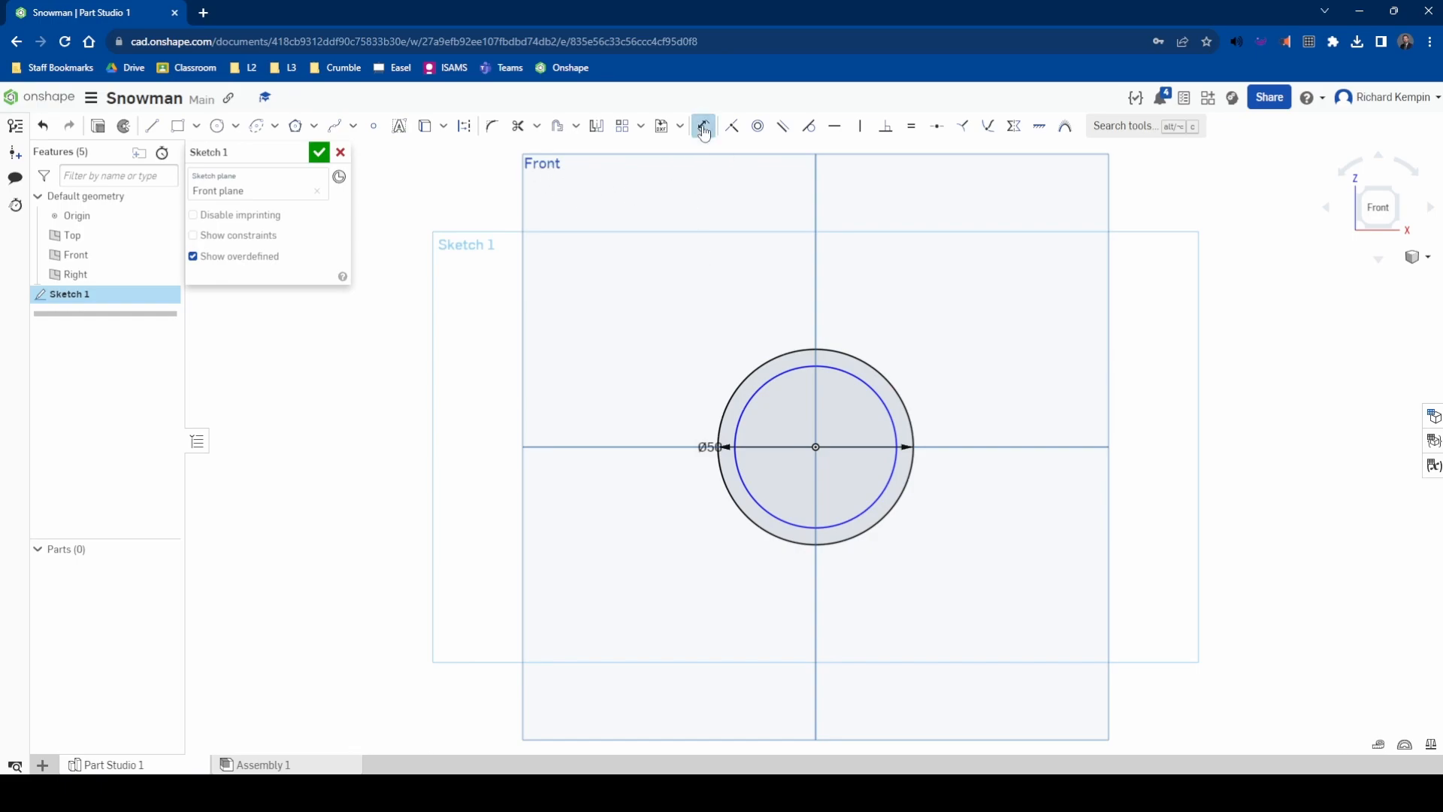
{"action": "left_click", "coordinate": [754, 396]}
{"action": "left_click", "coordinate": [683, 482]}
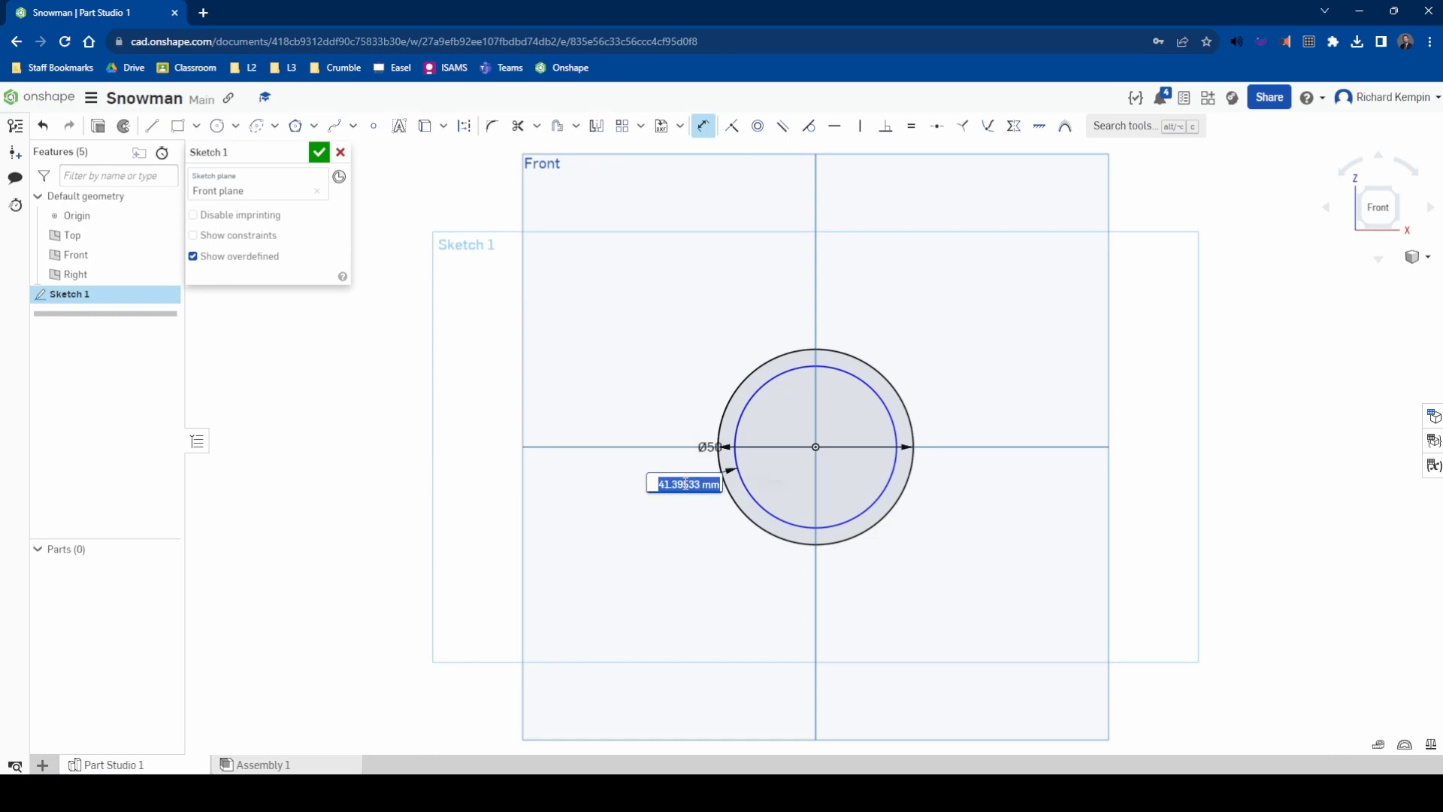
{"action": "type", "text": "48"}
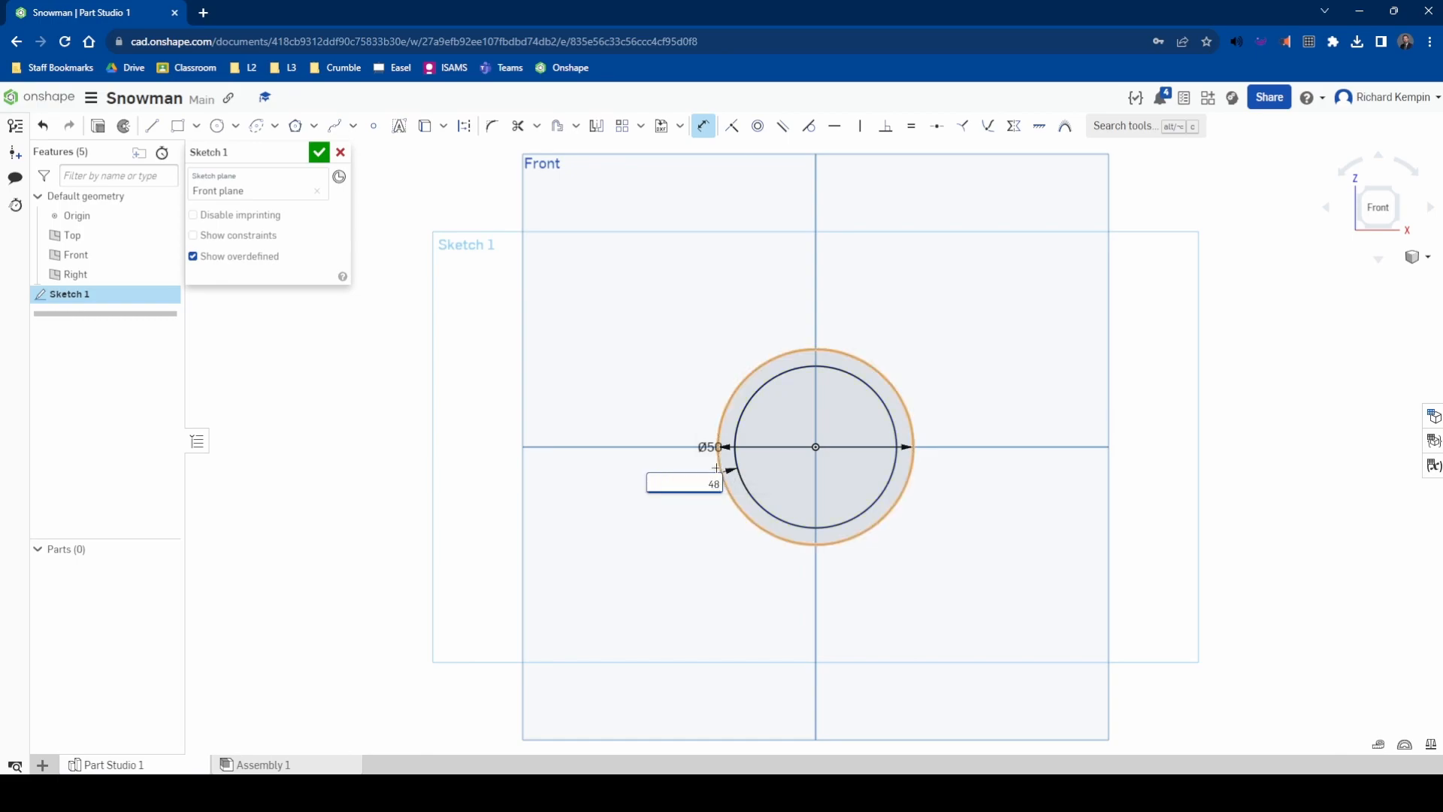
{"action": "key", "text": "Return"}
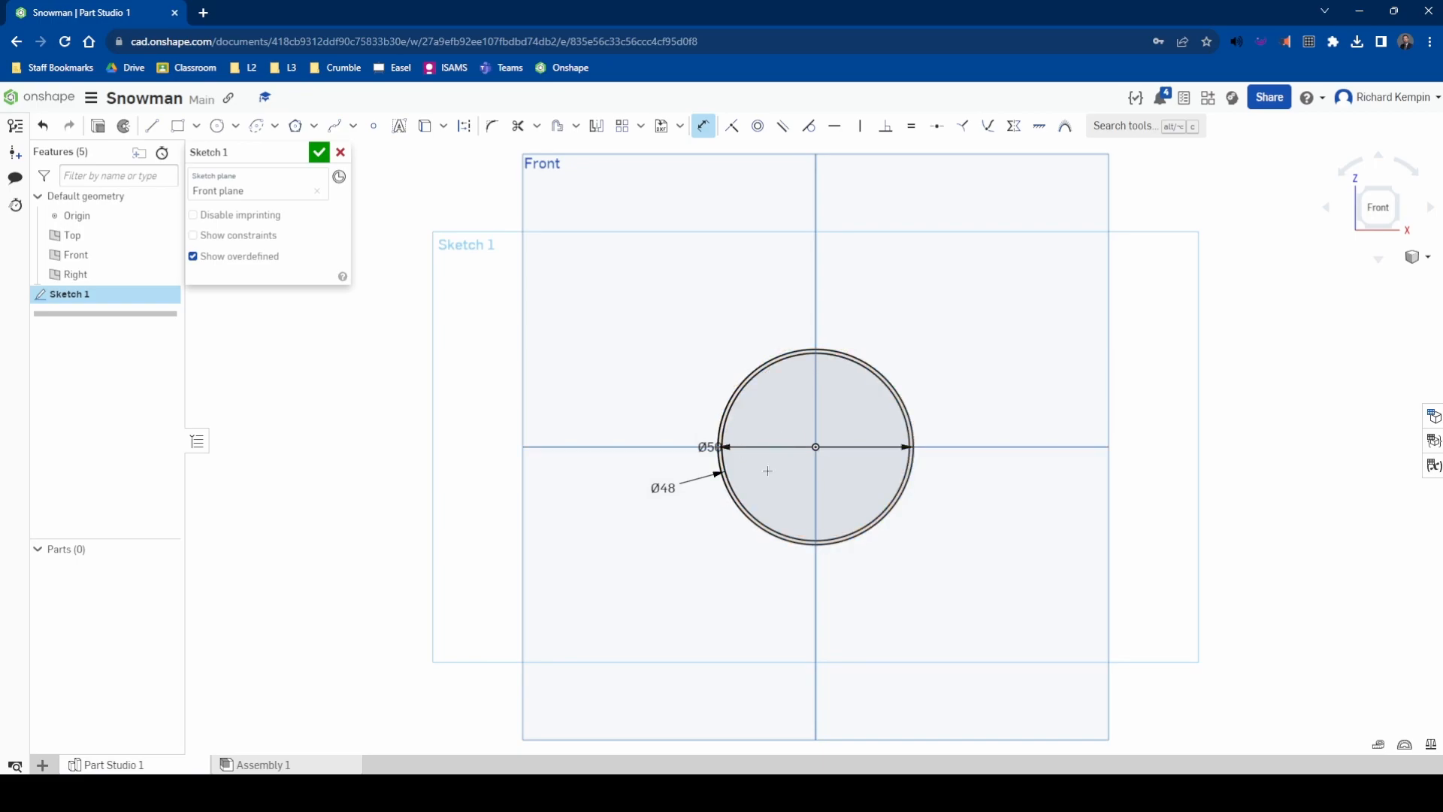
Draw two horizontal lines across the lower part of both circles, the upper about 56 mm and the lower about 53 mm long
{"action": "left_click", "coordinate": [151, 126]}
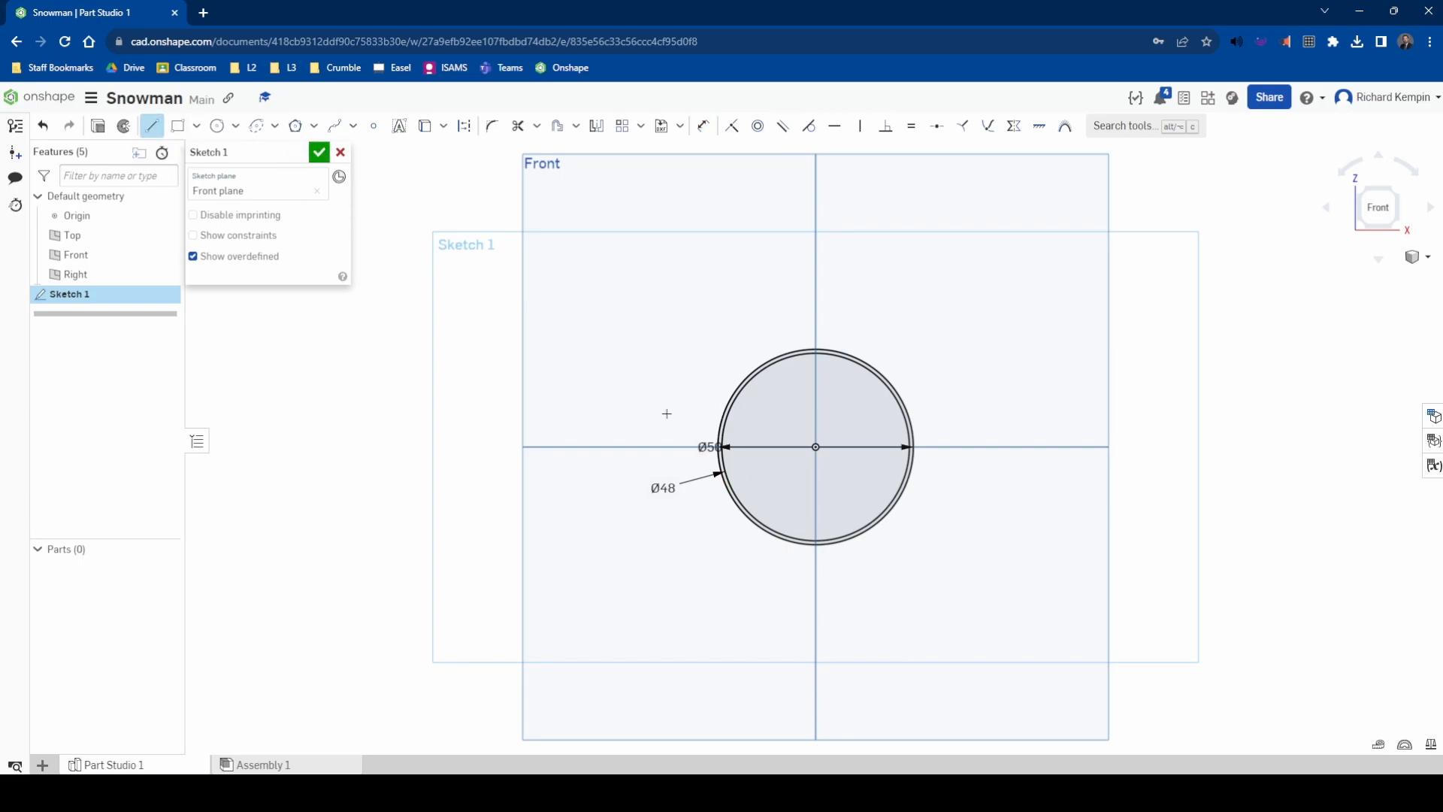
{"action": "left_click", "coordinate": [703, 511]}
{"action": "left_click", "coordinate": [925, 511]}
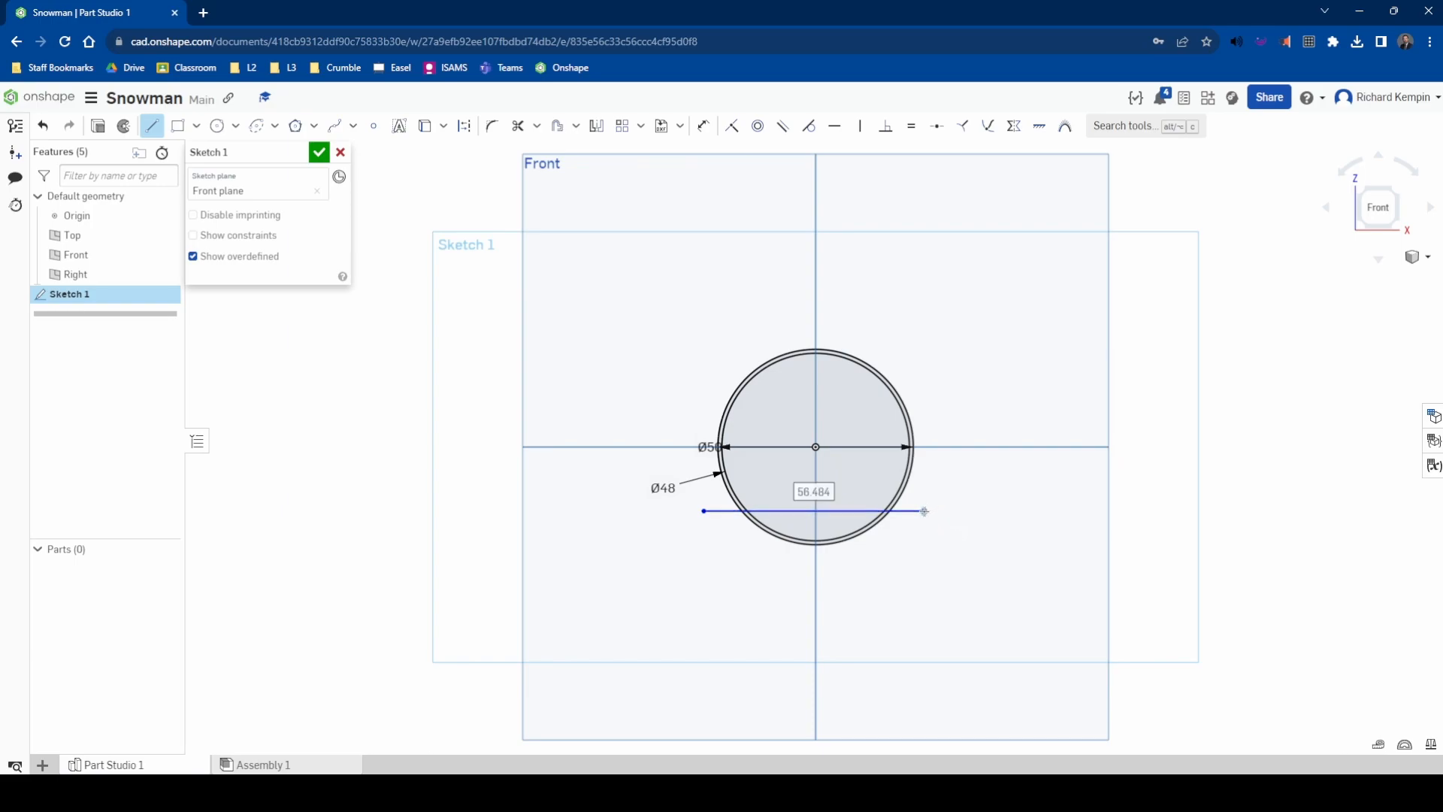
{"action": "key", "text": "Escape"}
{"action": "key", "text": "l"}
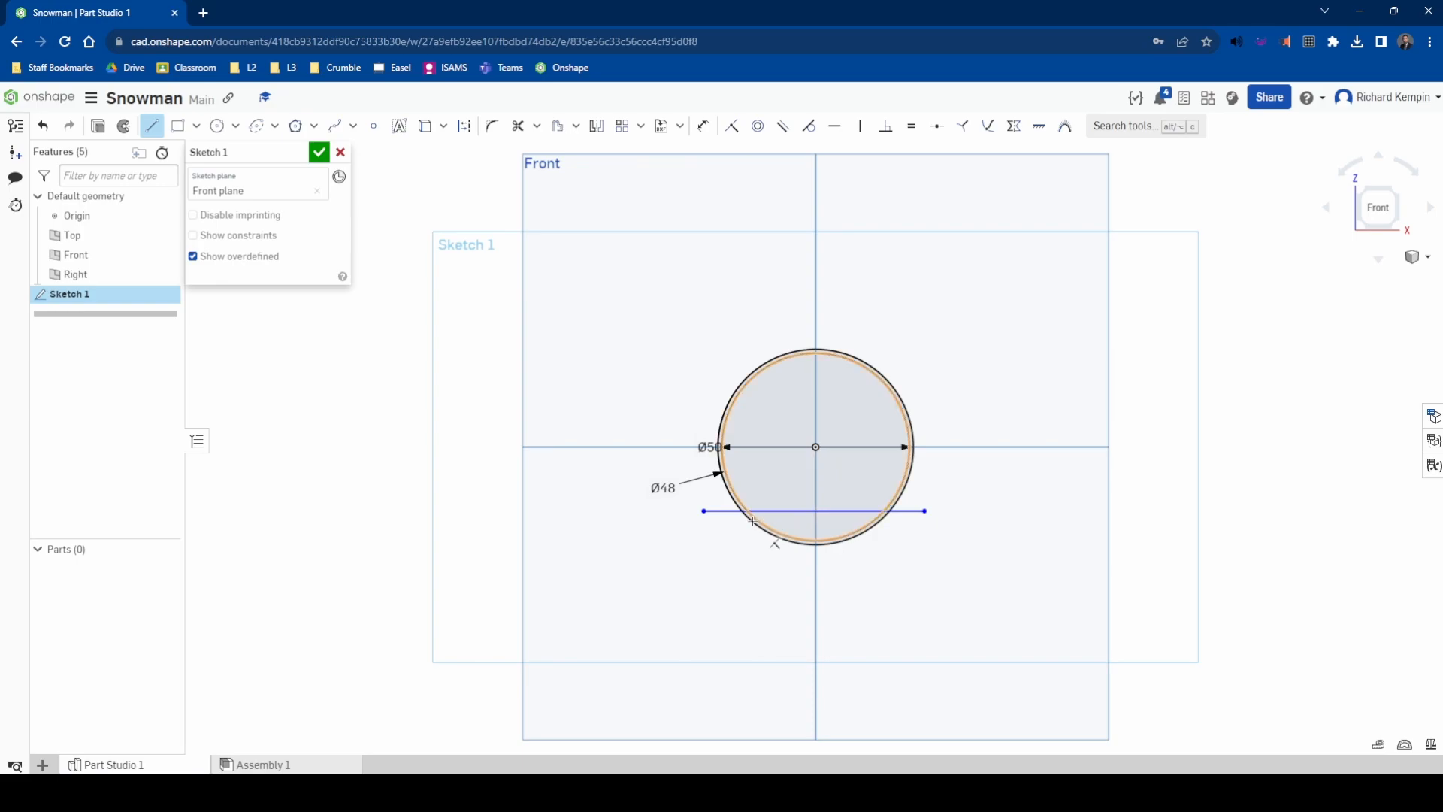
{"action": "left_click", "coordinate": [712, 531]}
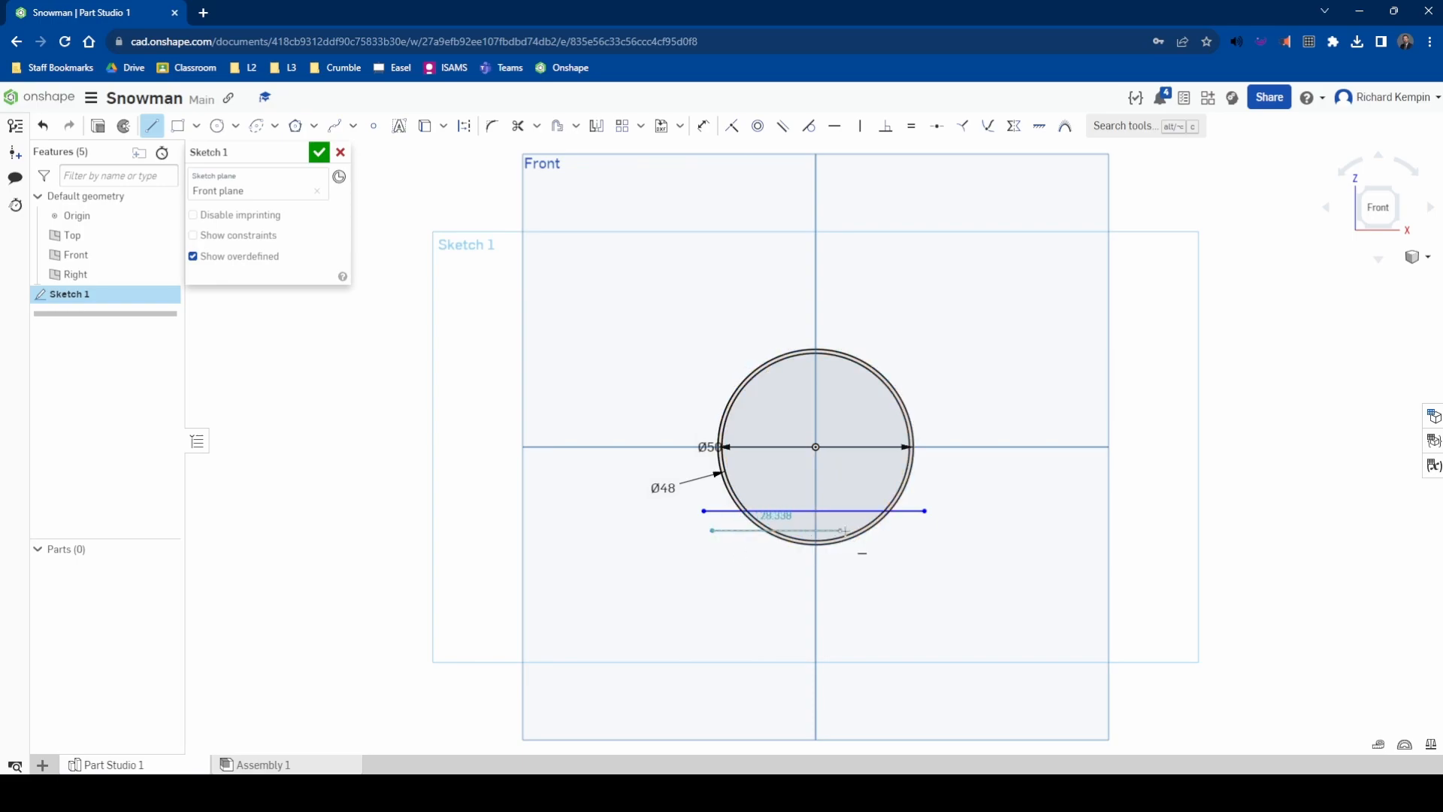
{"action": "left_click", "coordinate": [921, 531]}
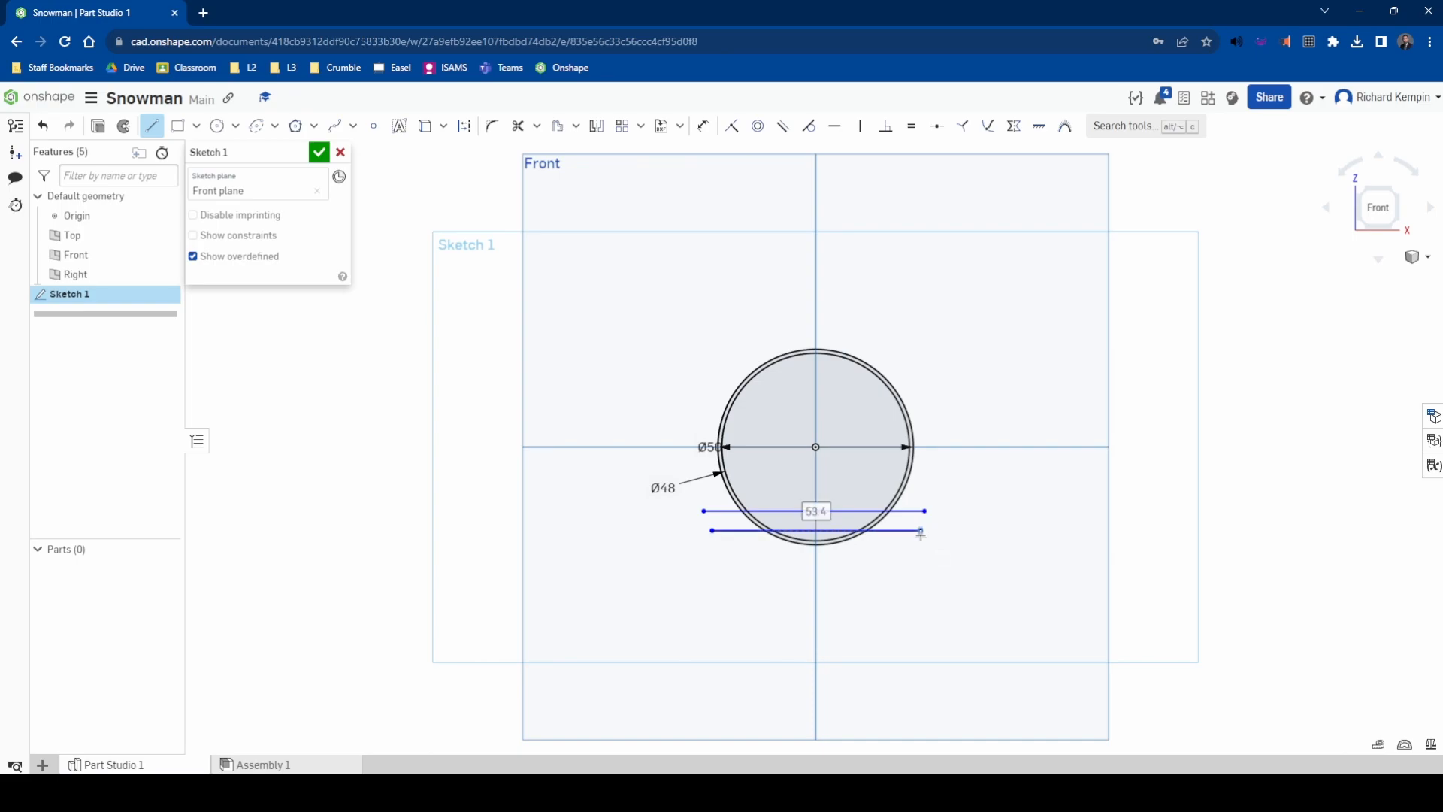
{"action": "key", "text": "Escape"}
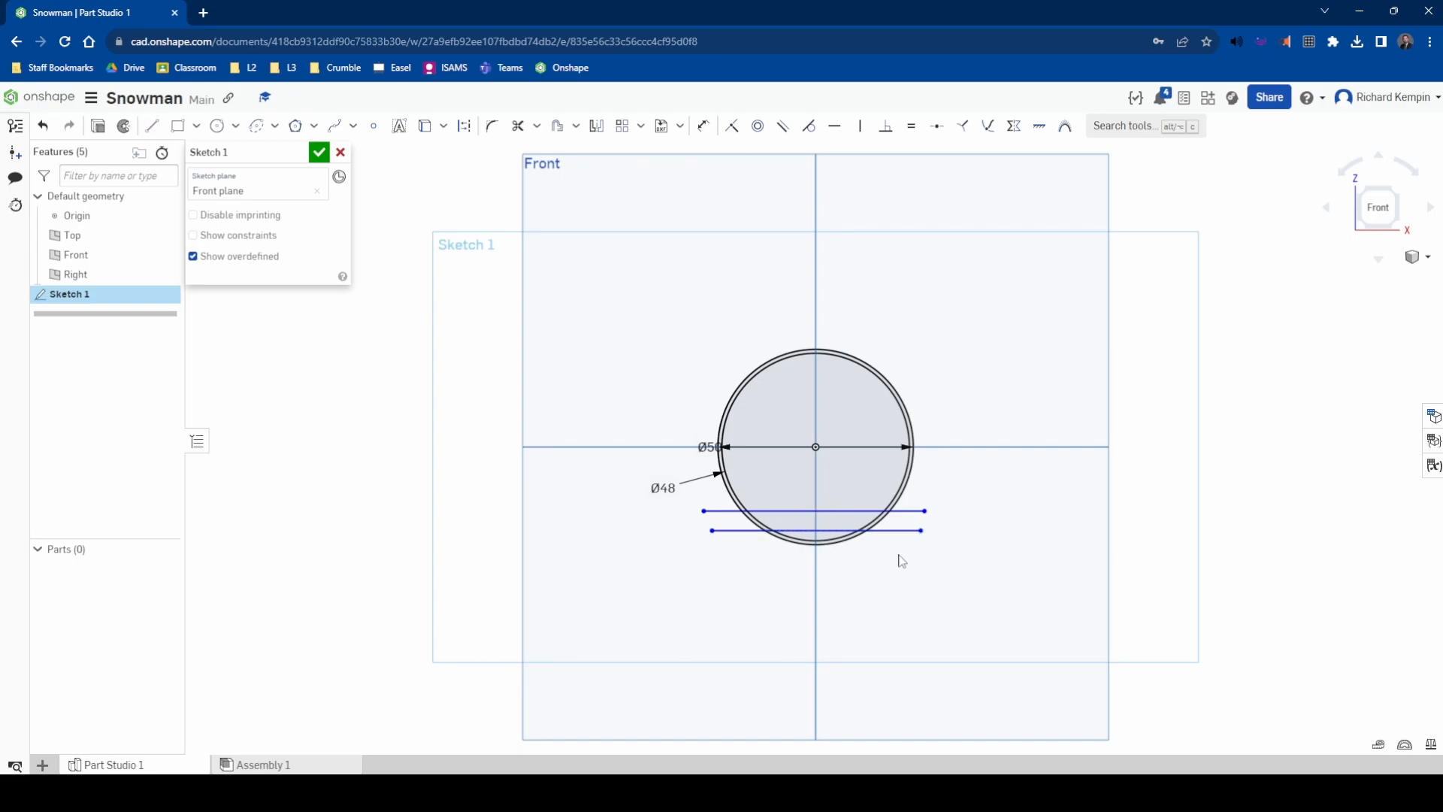
Dimension the lower horizontal line to sit 20 mm below the circles' centre
{"action": "left_click", "coordinate": [703, 125]}
{"action": "scroll", "coordinate": [881, 537], "scroll_direction": "up", "scroll_amount": 5}
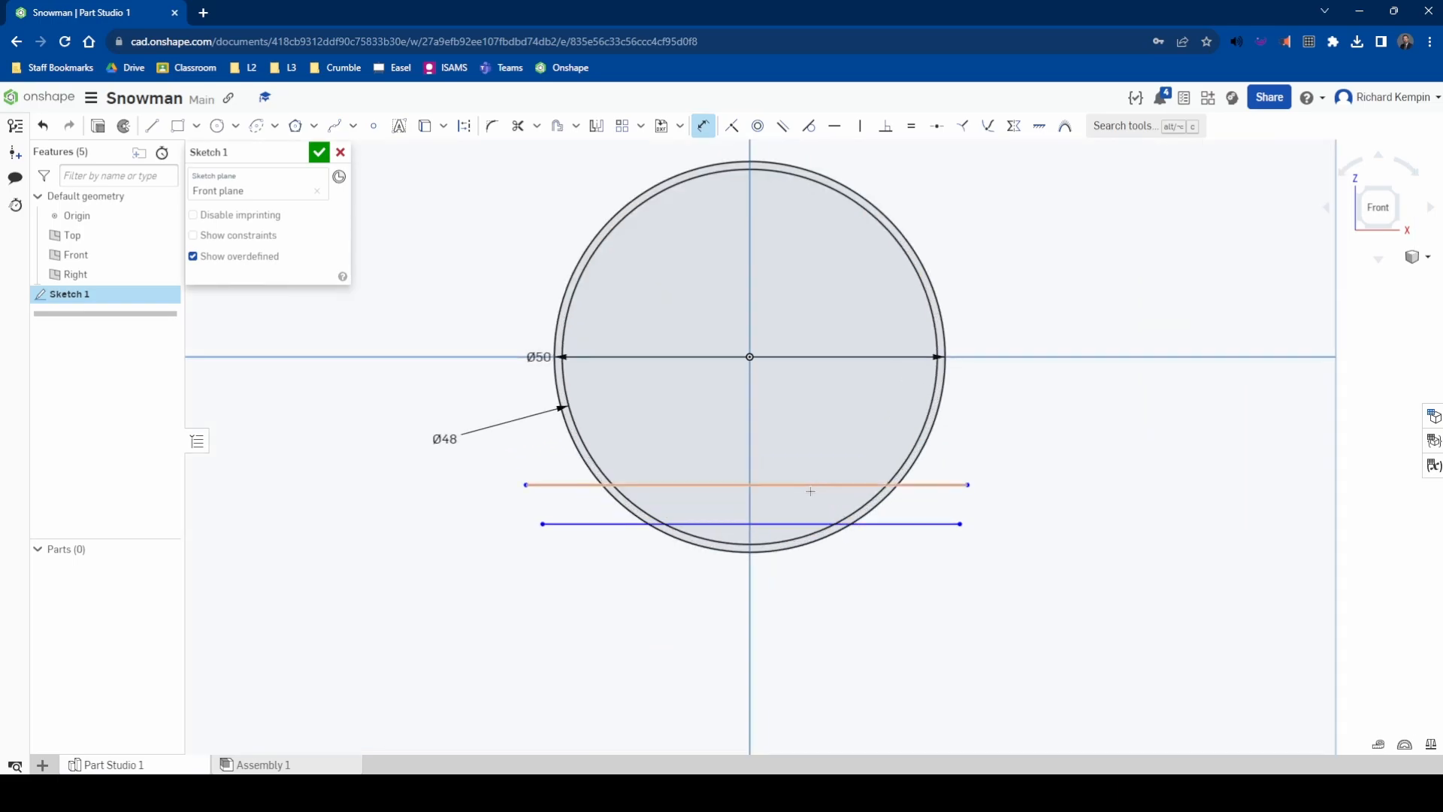
{"action": "left_click", "coordinate": [776, 521]}
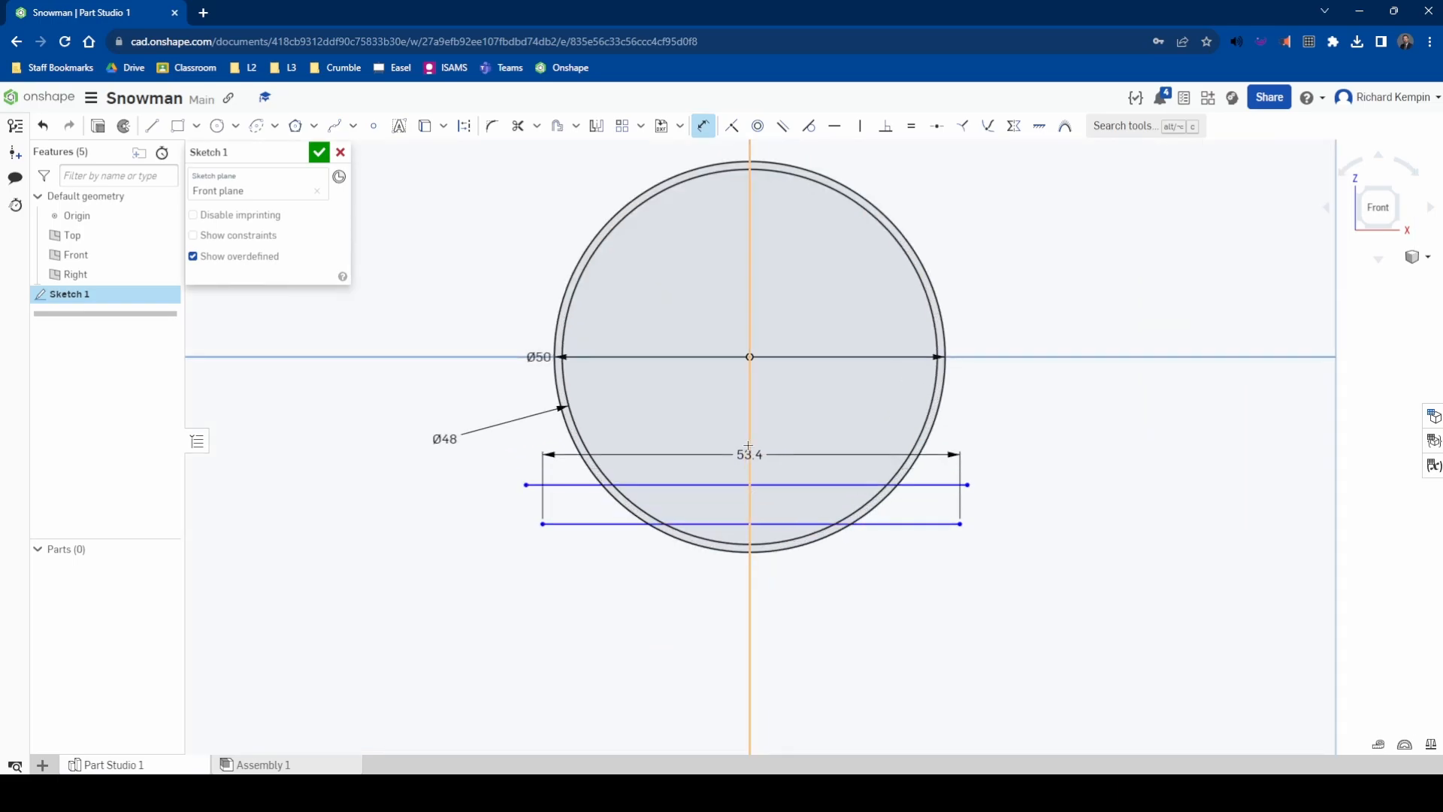
{"action": "left_click", "coordinate": [751, 357]}
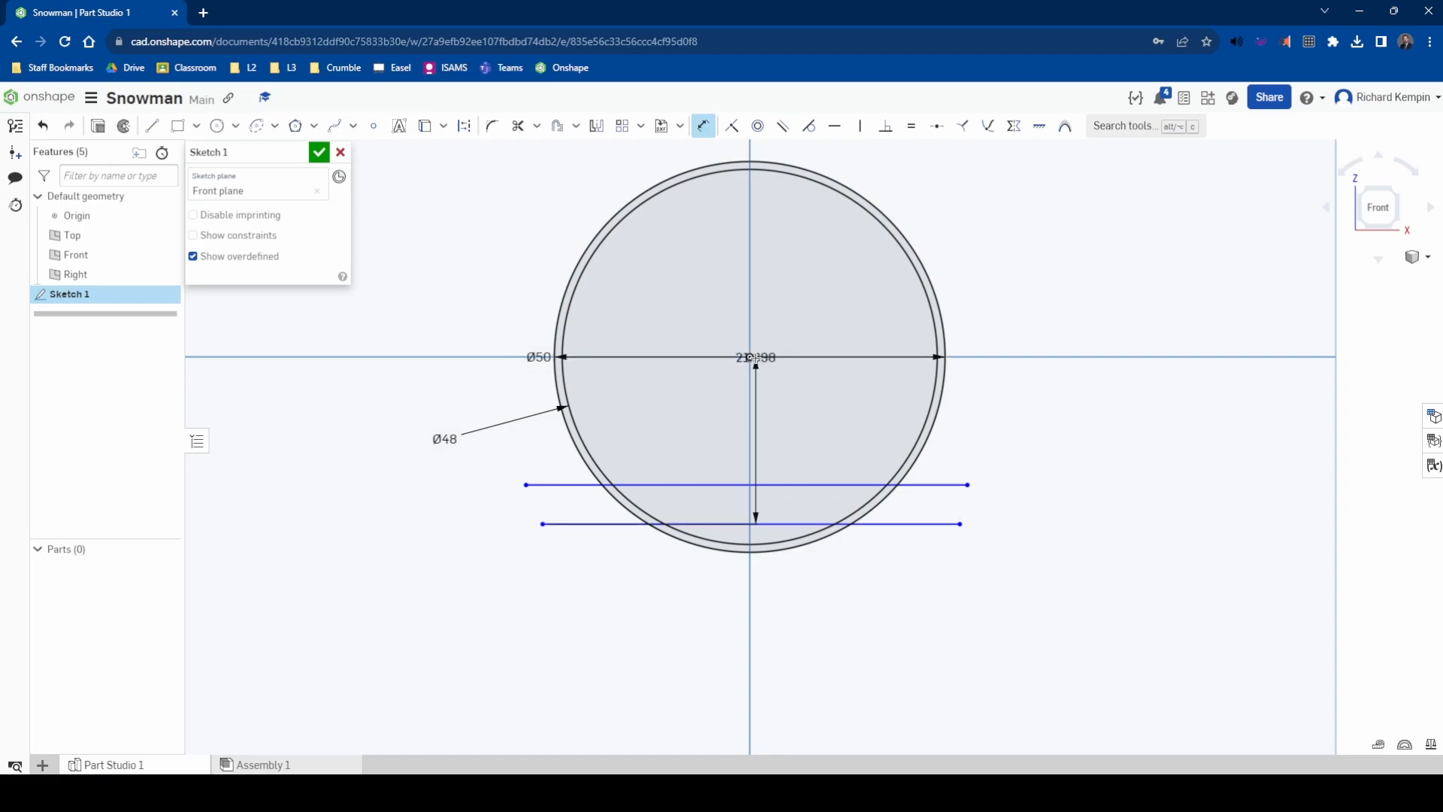
{"action": "left_click", "coordinate": [777, 524]}
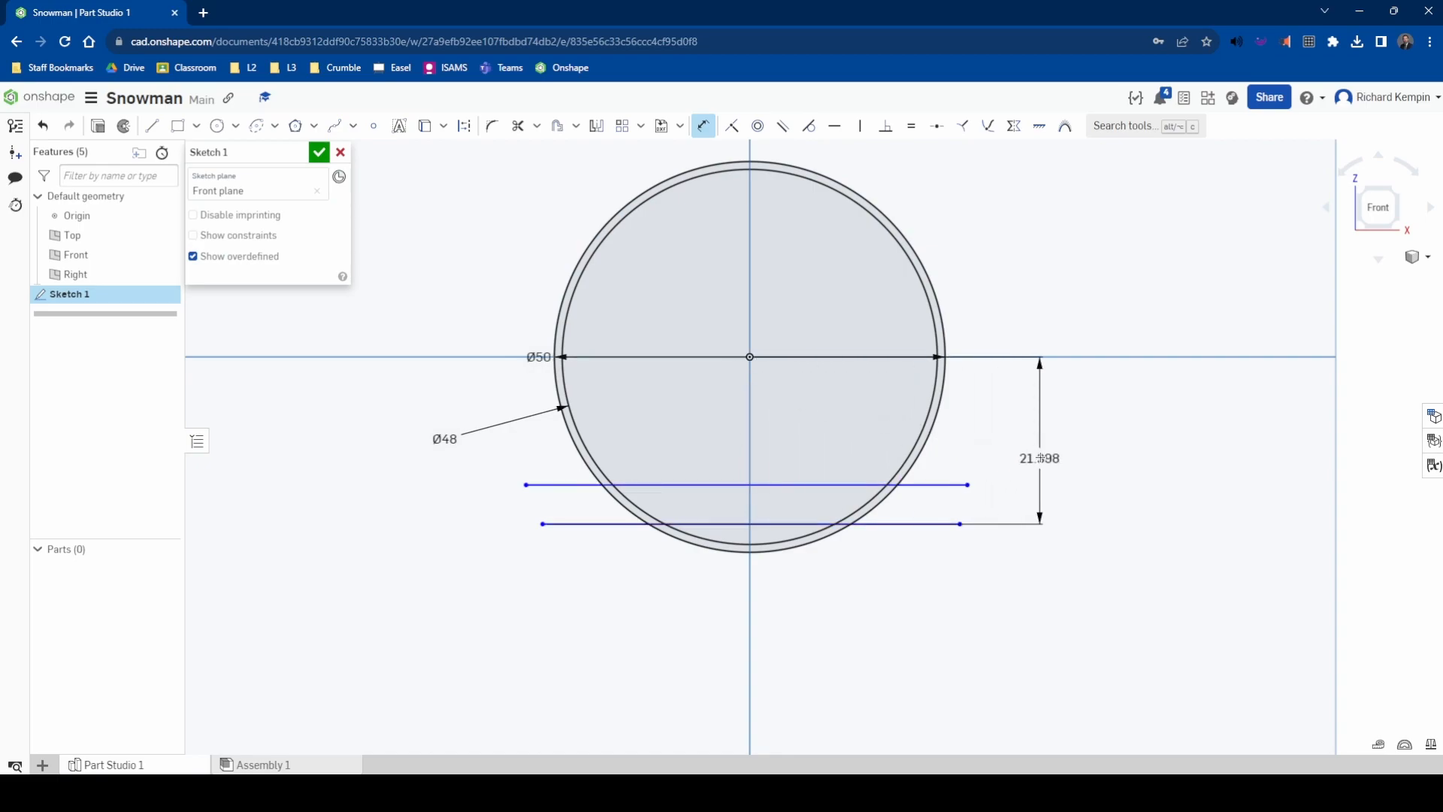
{"action": "left_click", "coordinate": [1047, 445]}
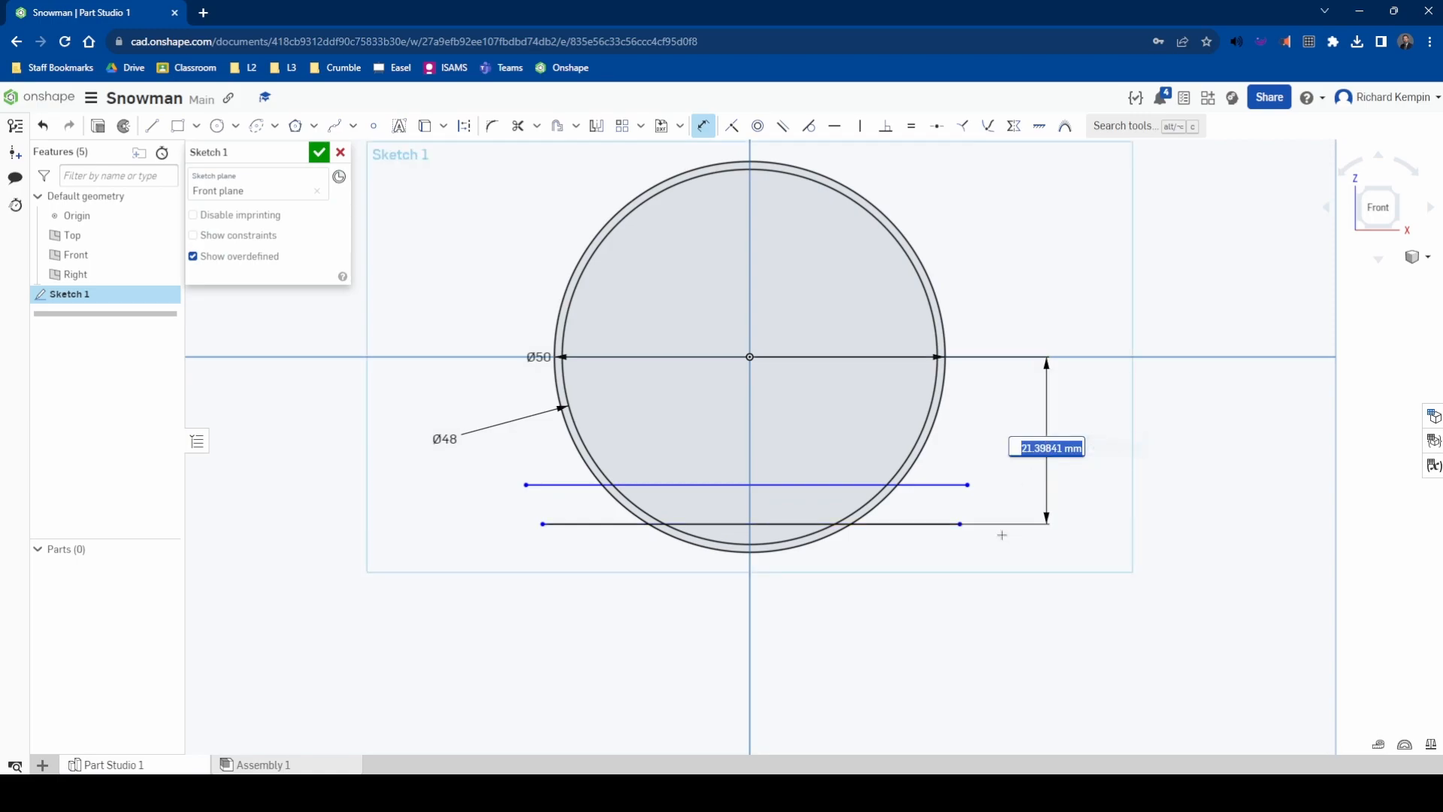
{"action": "type", "text": "20"}
{"action": "key", "text": "Return"}
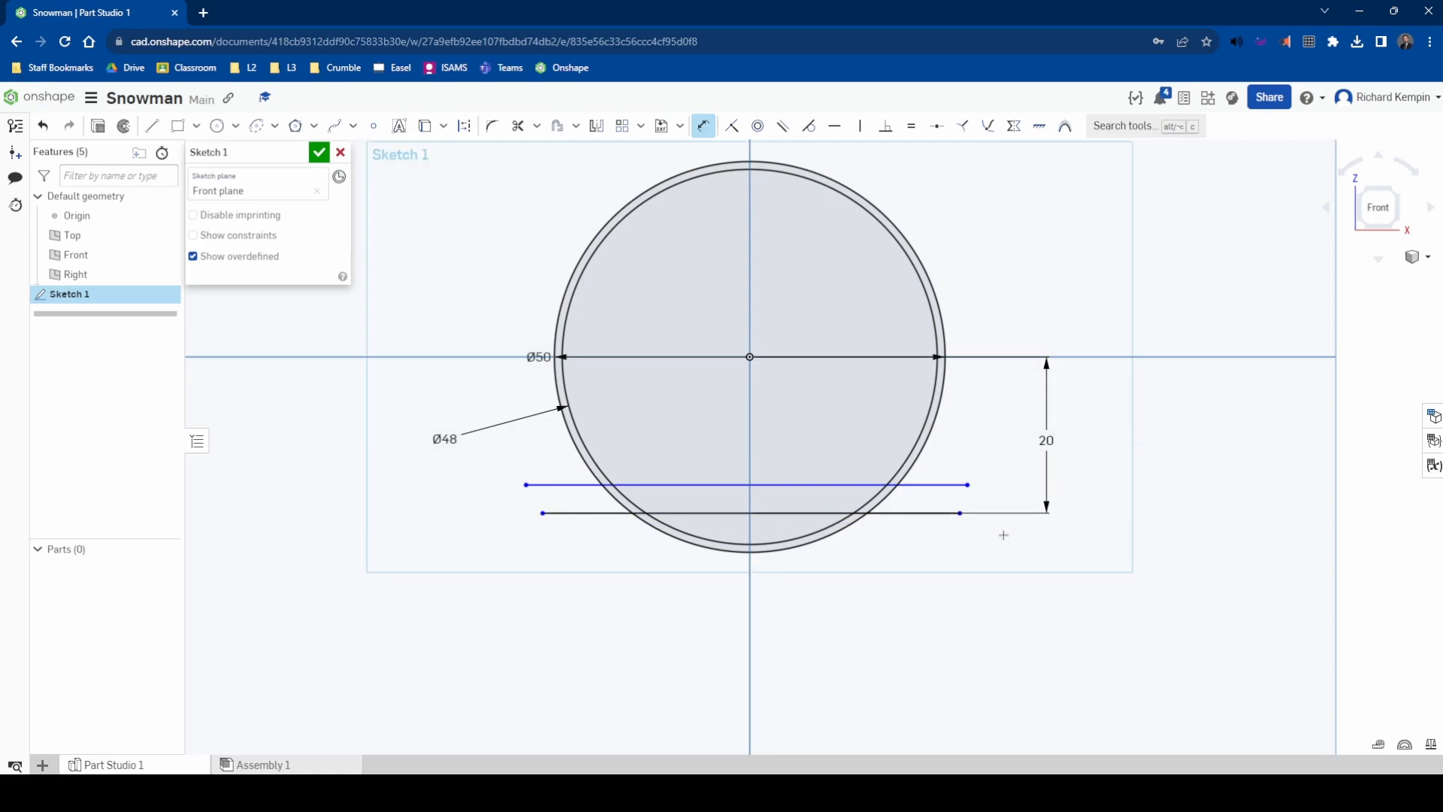
Dimension the spacing between the two horizontal lines to 2 mm
{"action": "left_click", "coordinate": [937, 513]}
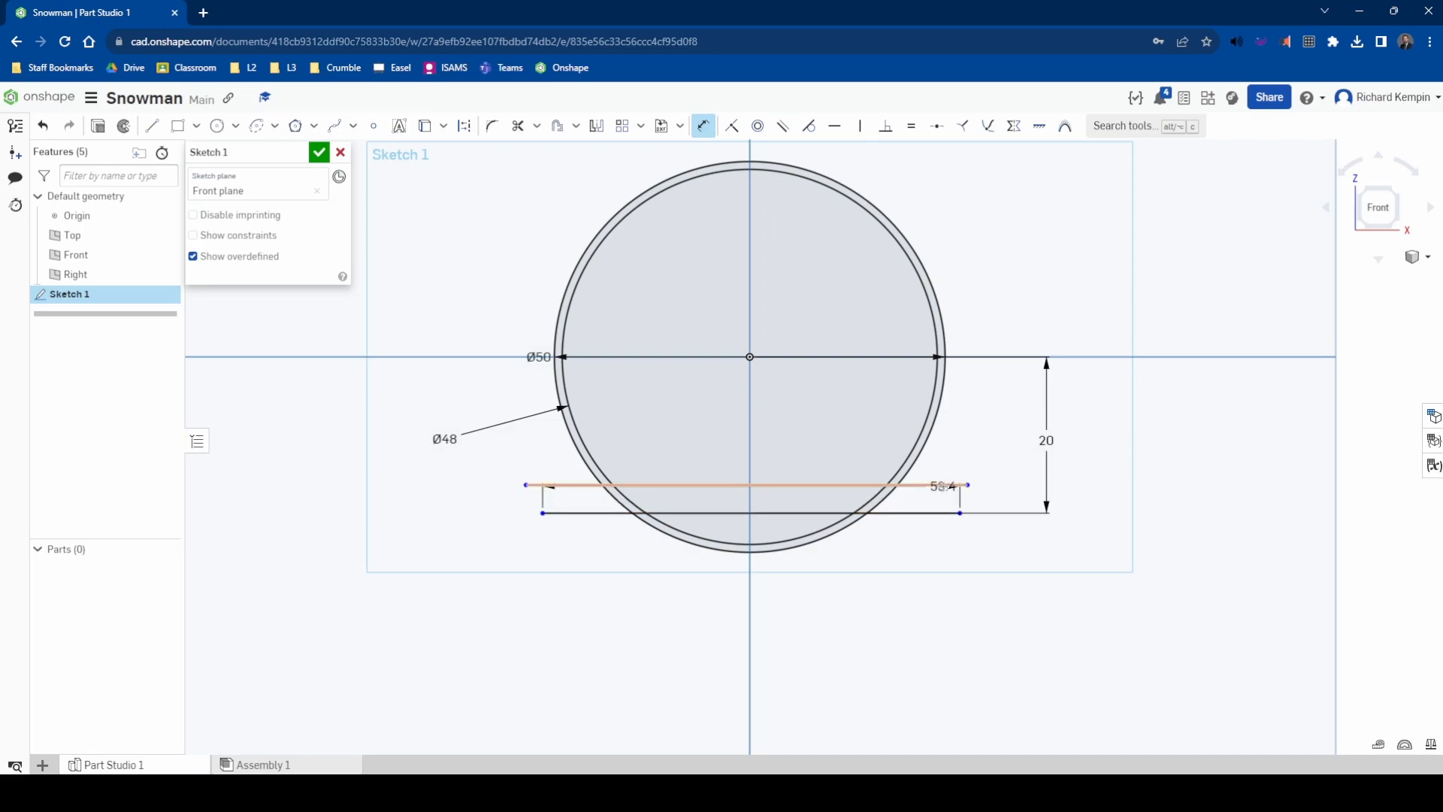
{"action": "left_click", "coordinate": [944, 486]}
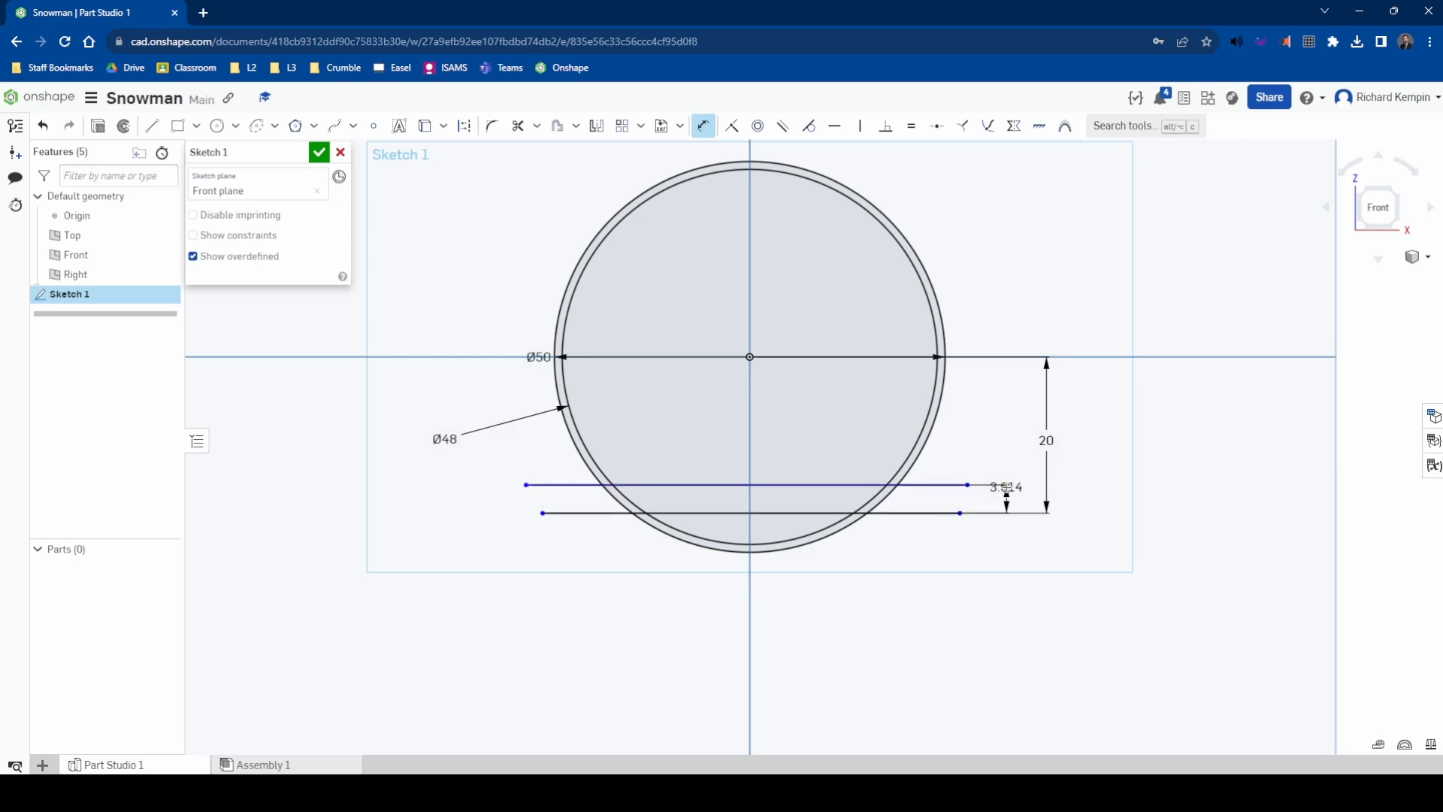
{"action": "left_click", "coordinate": [1007, 492]}
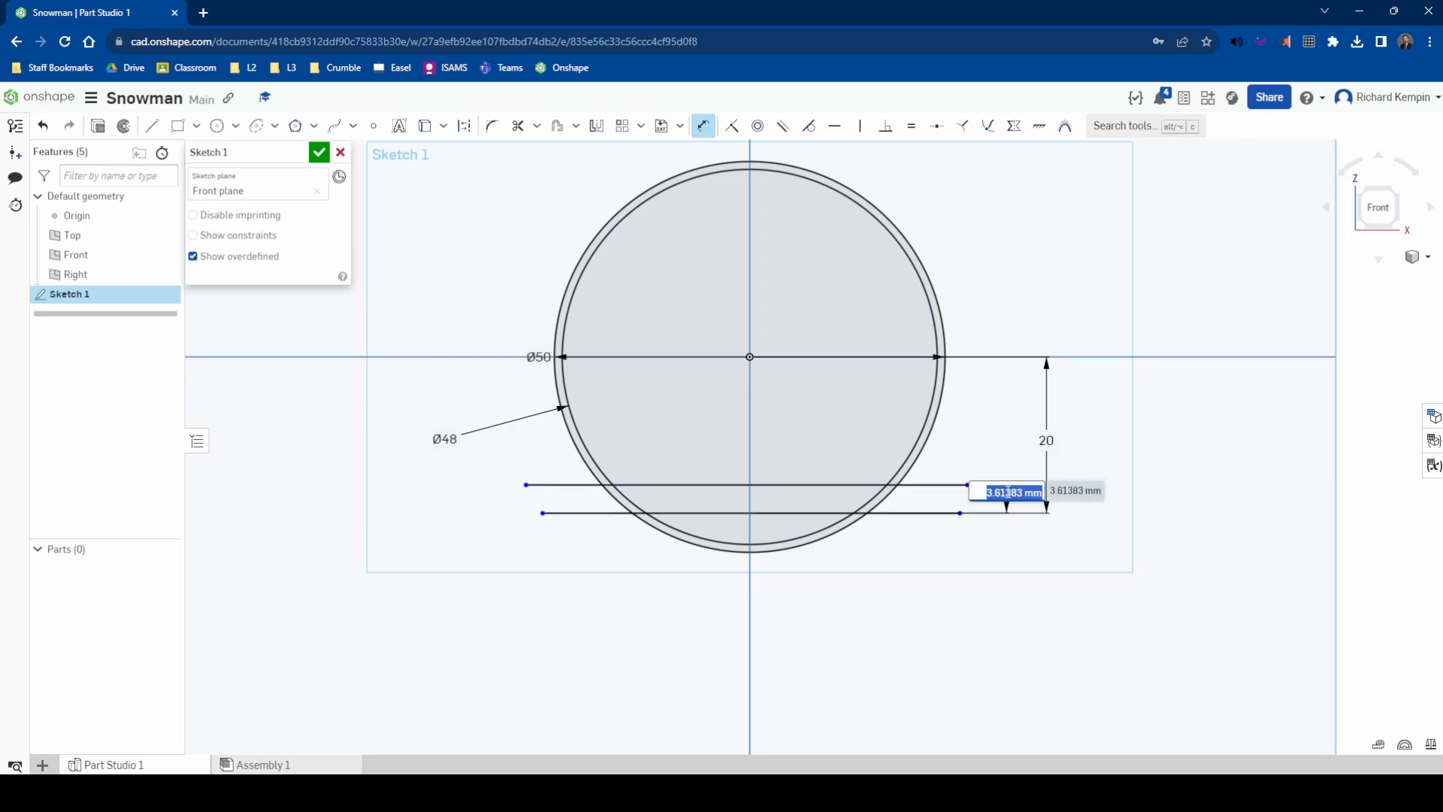
{"action": "type", "text": "2"}
{"action": "key", "text": "Return"}
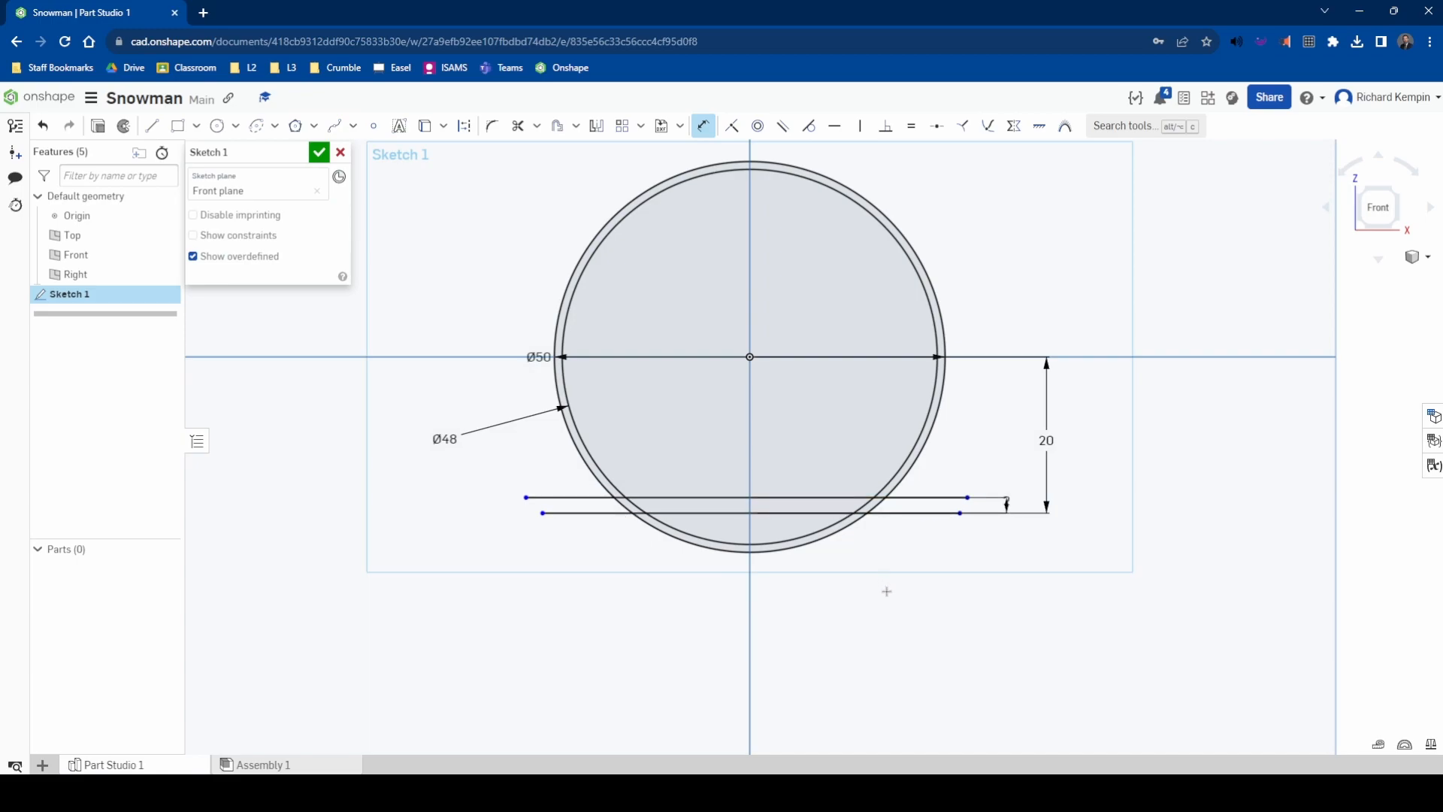
Draw a circle above the ball, centred on its vertical axis, and set its diameter to 40 mm
{"action": "scroll", "coordinate": [920, 669], "scroll_direction": "down", "scroll_amount": 1}
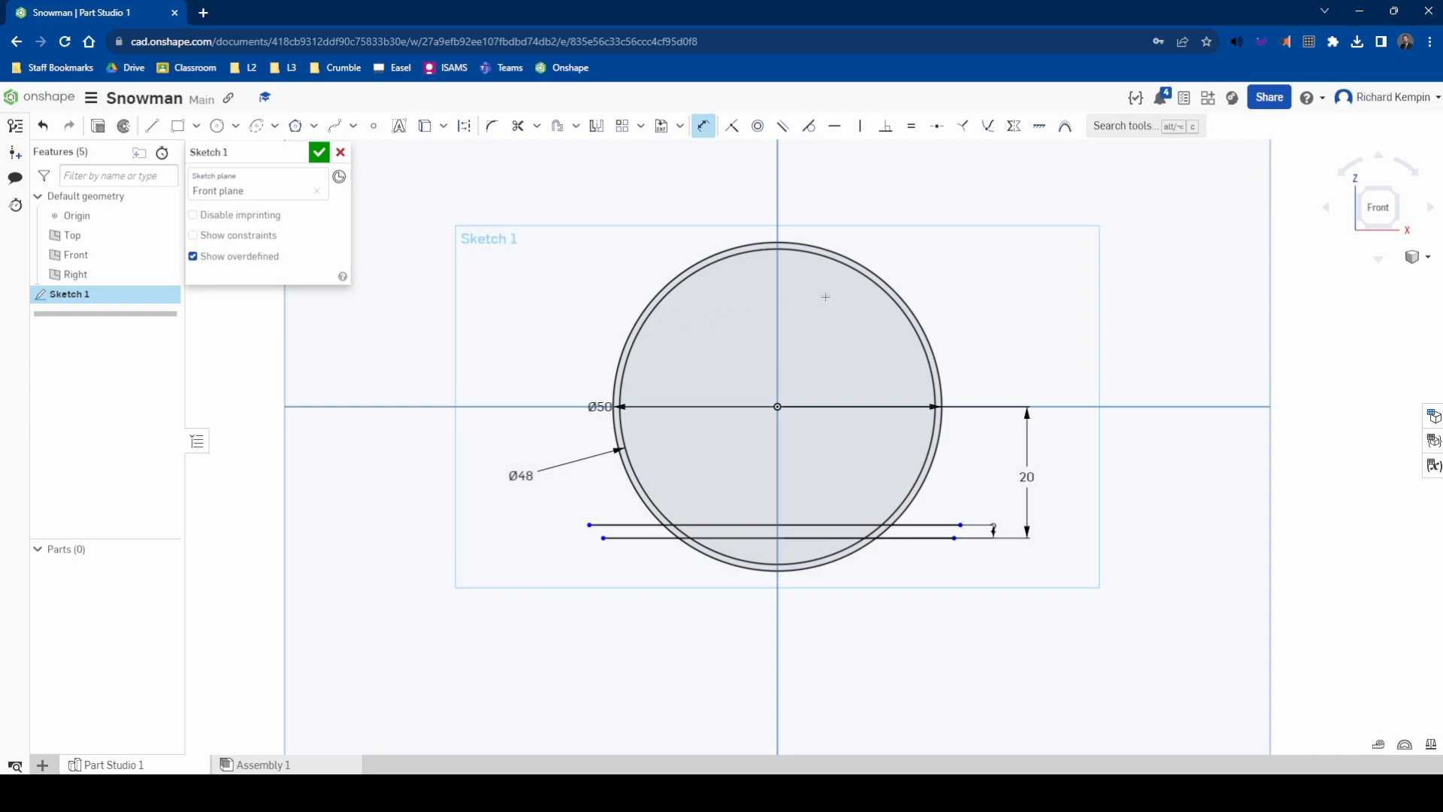
{"action": "middle_click_drag", "start_coordinate": [997, 243], "coordinate": [999, 370]}
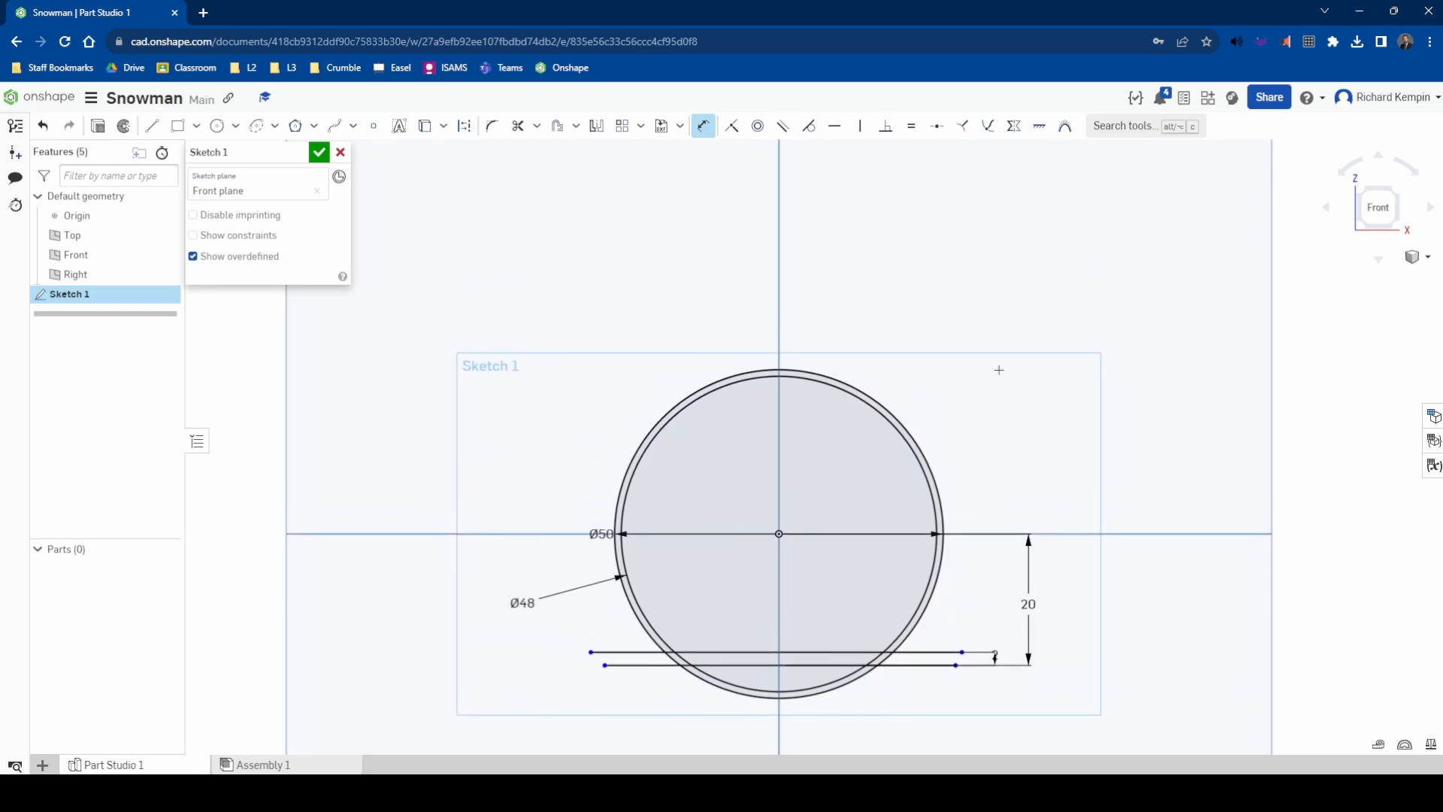
{"action": "left_click", "coordinate": [218, 126]}
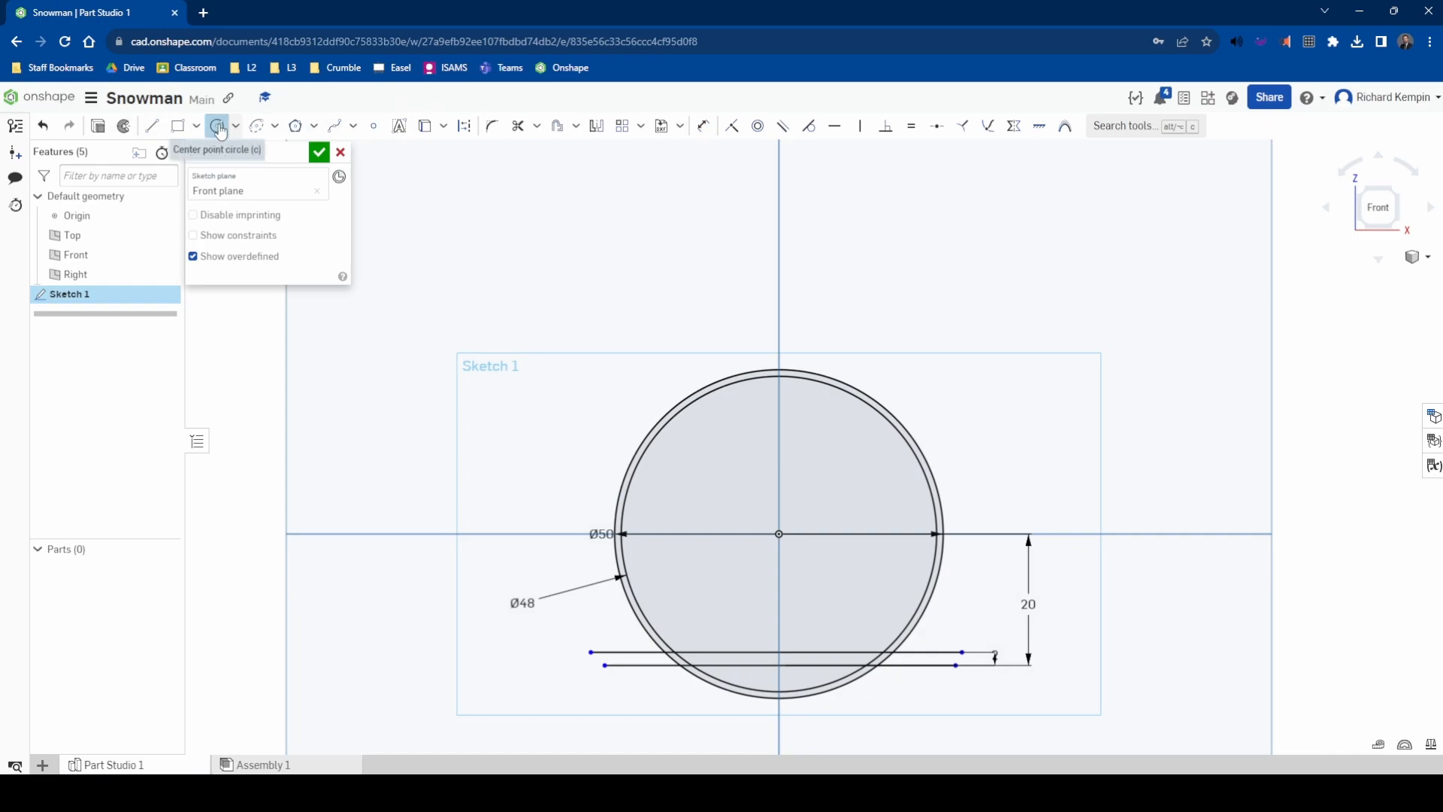
{"action": "left_click", "coordinate": [779, 264]}
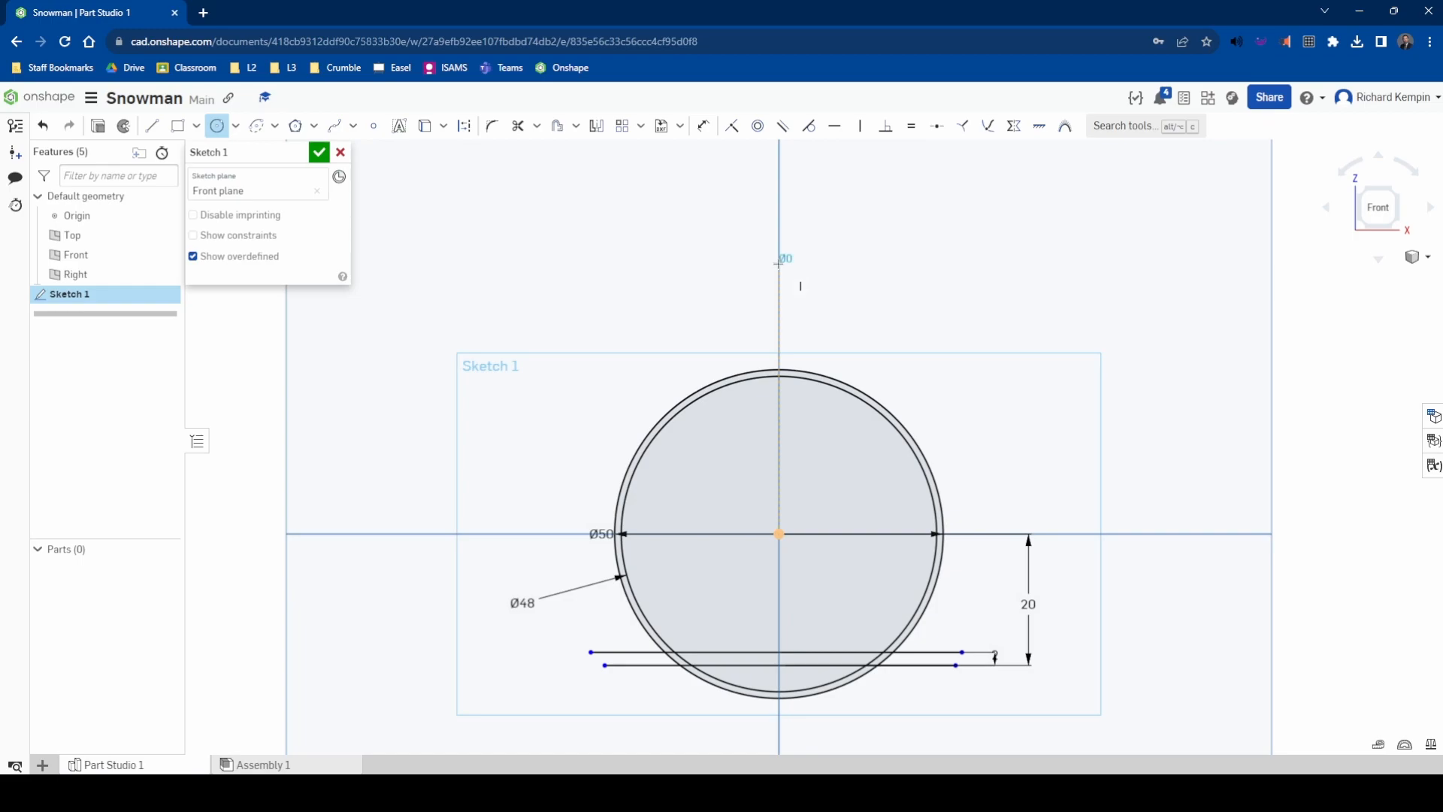
{"action": "left_click", "coordinate": [858, 306]}
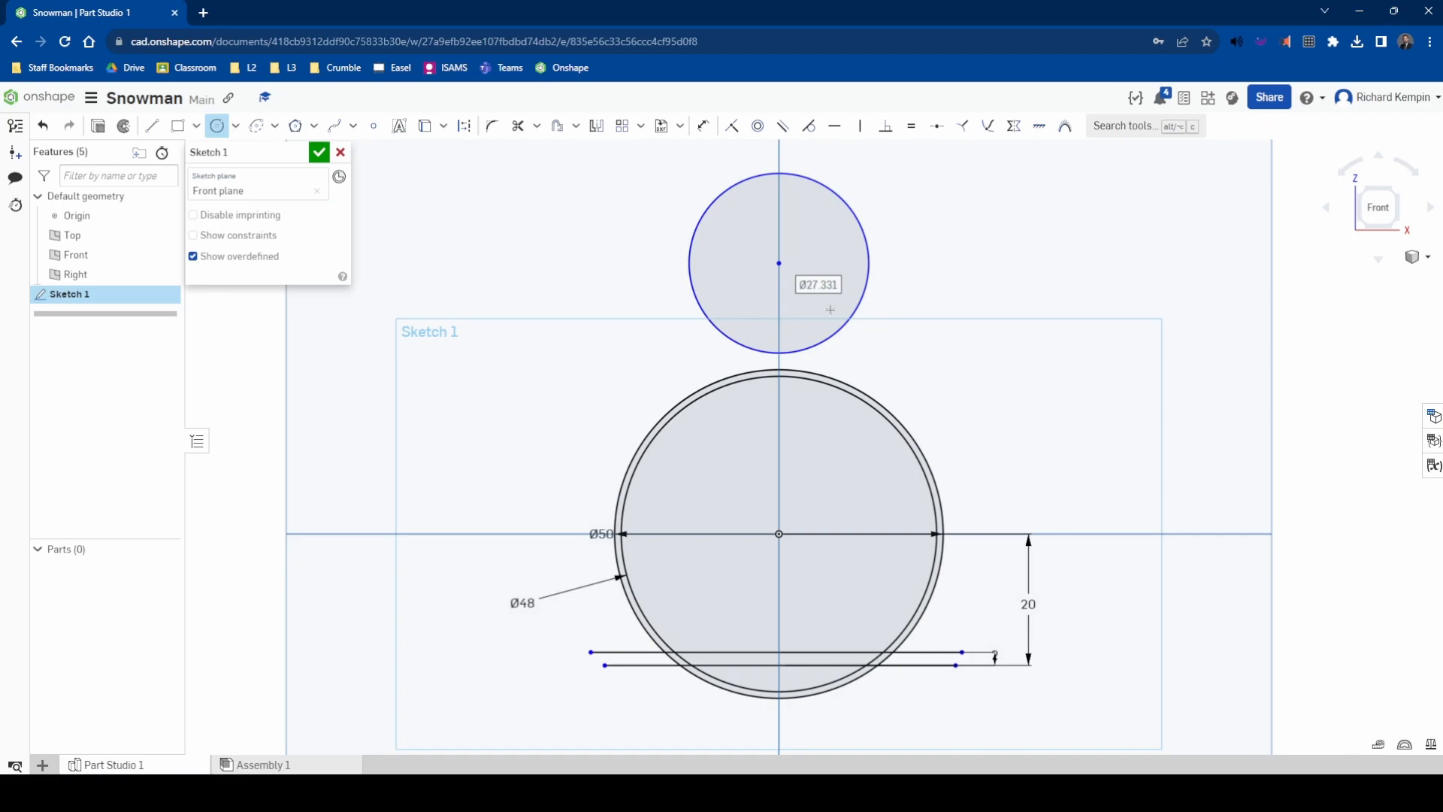
{"action": "type", "text": "40"}
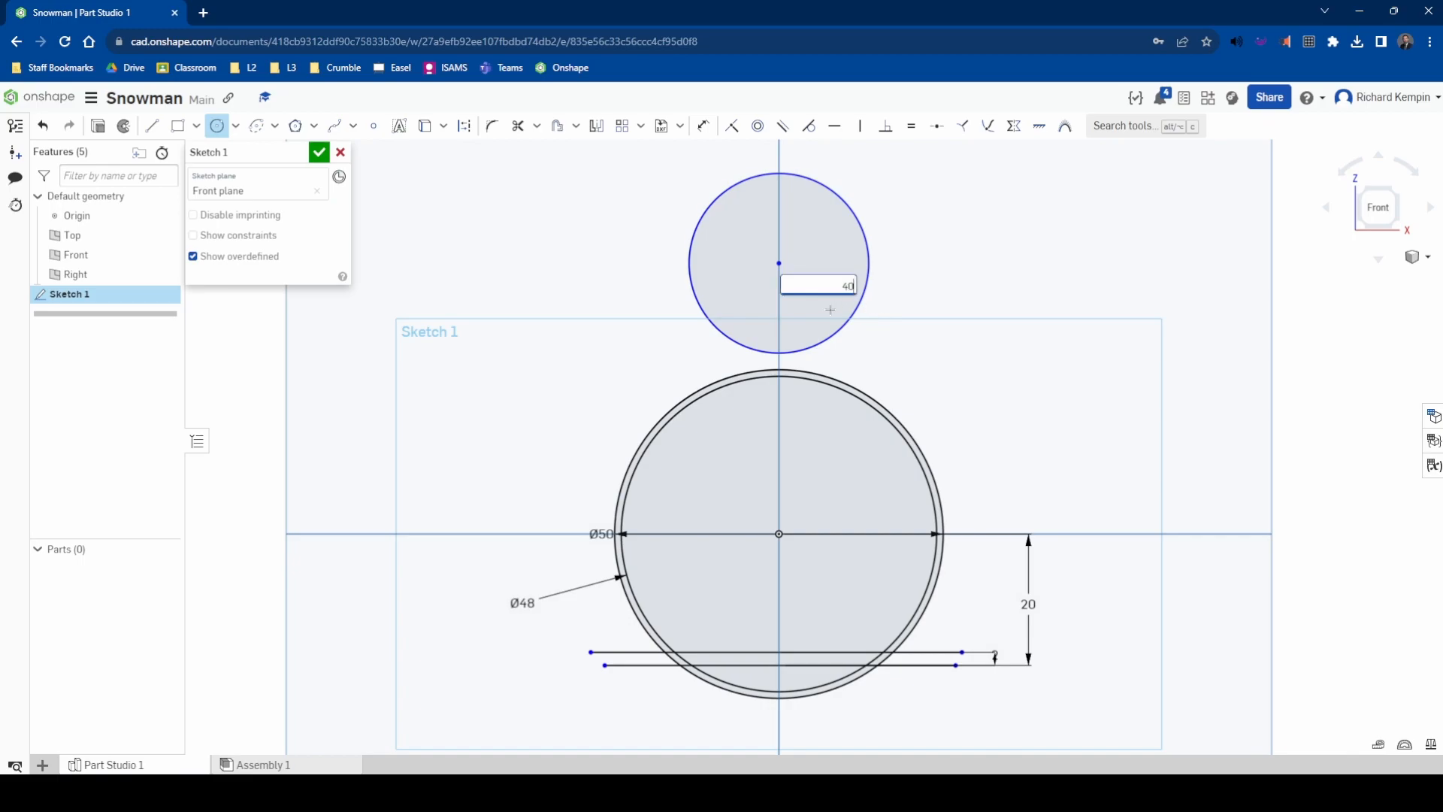
{"action": "key", "text": "Return"}
Dimension the vertical distance between the ball's centre and the upper circle's centre to 40 mm
{"action": "middle_click_drag", "start_coordinate": [1078, 339], "coordinate": [1080, 365]}
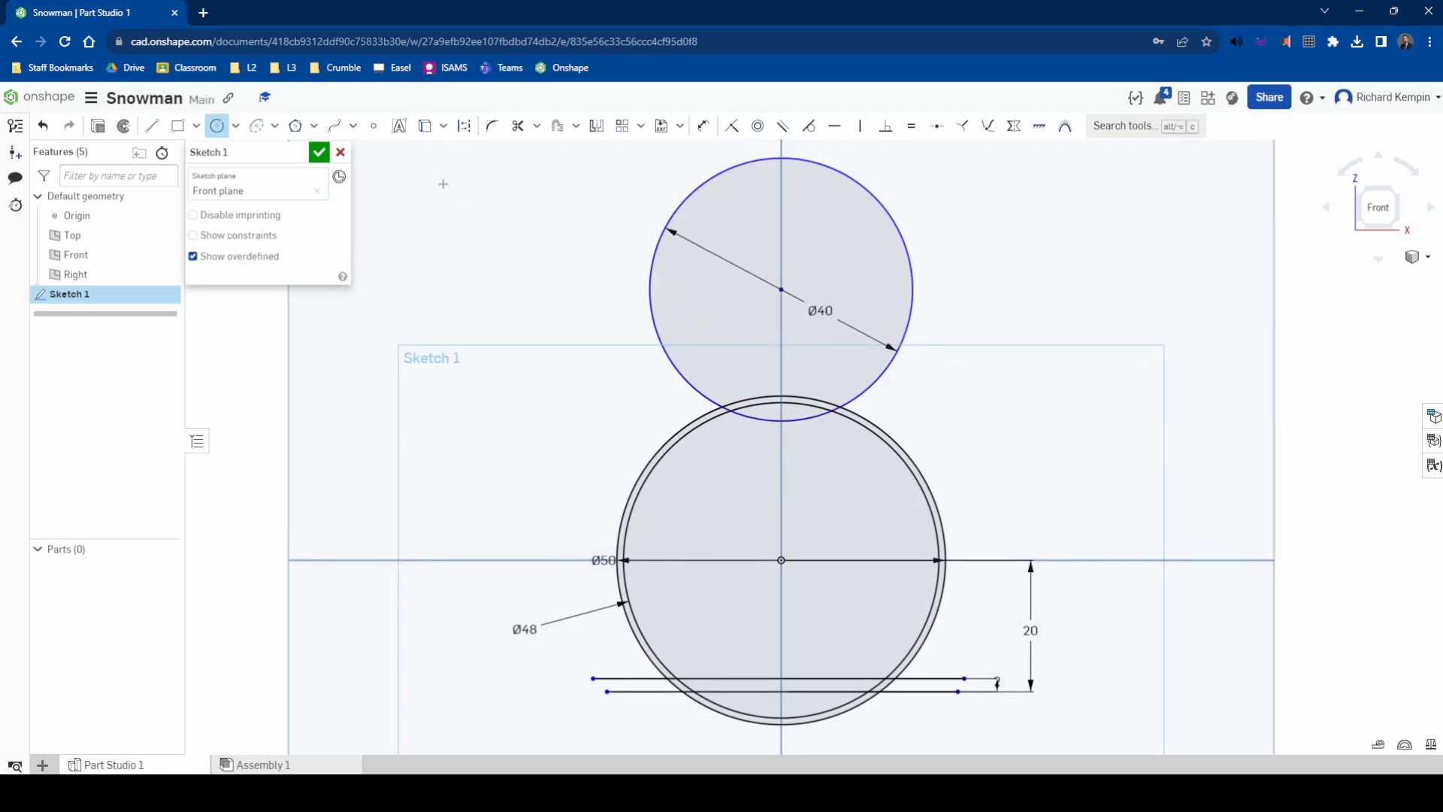
{"action": "left_click", "coordinate": [704, 127]}
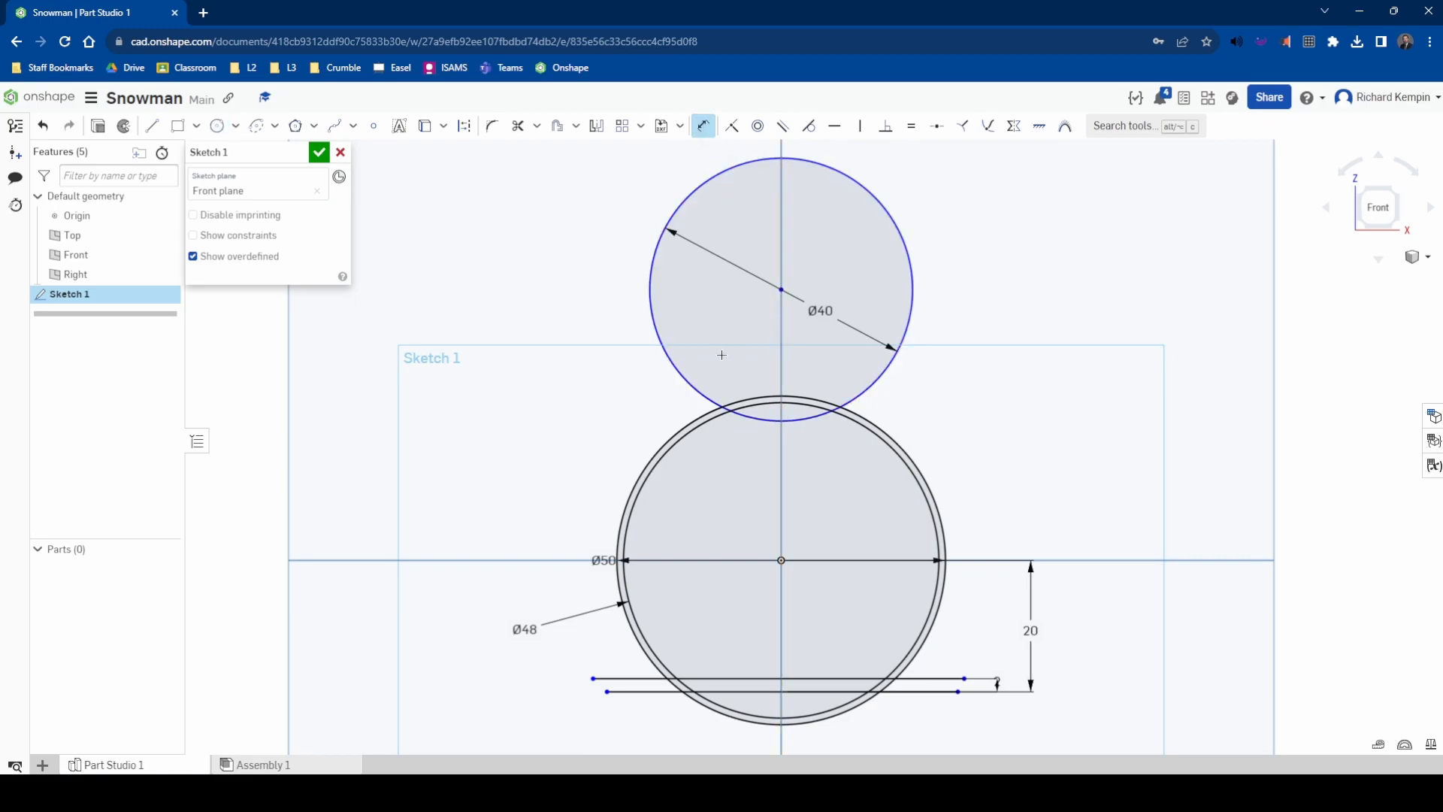
{"action": "left_click", "coordinate": [782, 560]}
{"action": "left_click", "coordinate": [559, 415]}
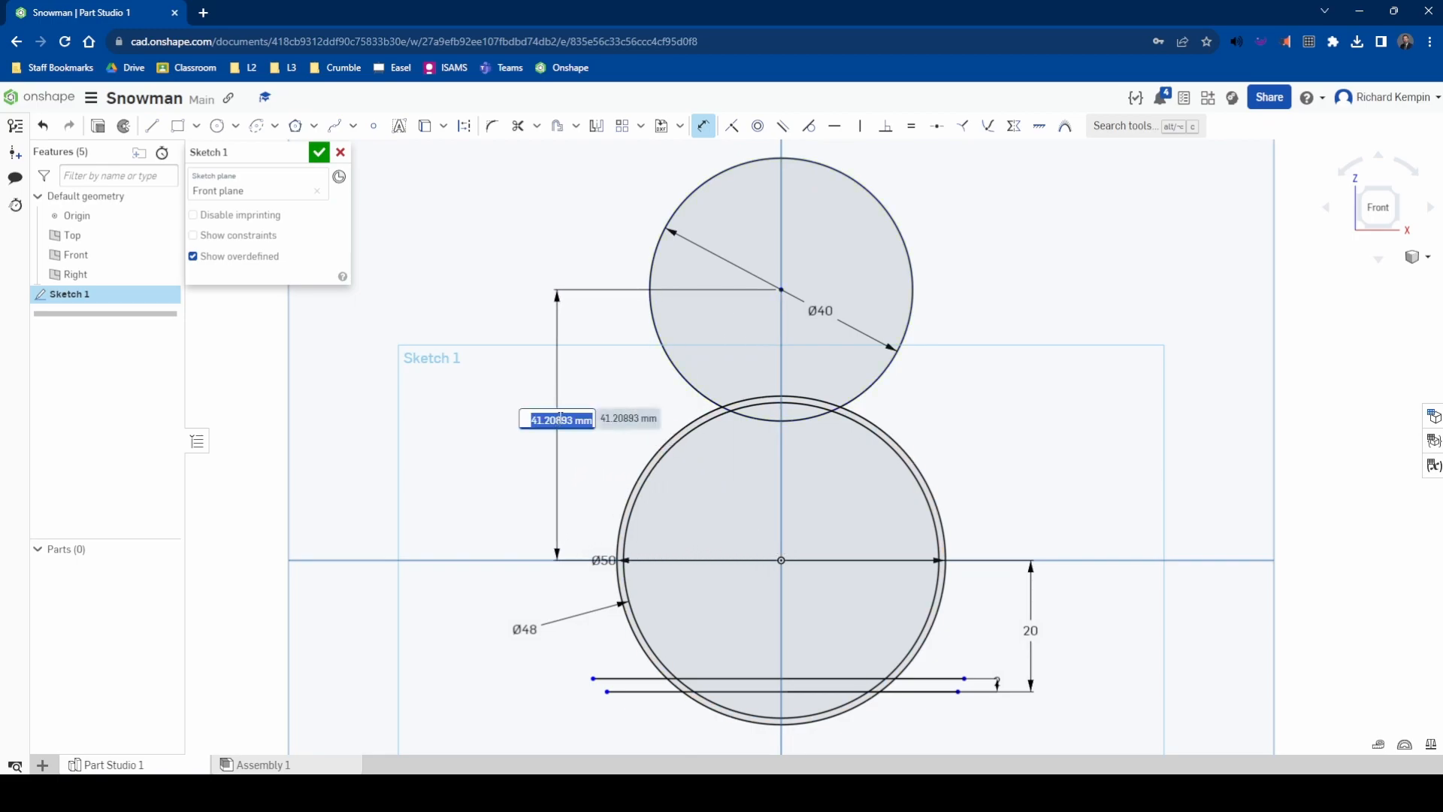
{"action": "type", "text": "40"}
{"action": "key", "text": "Return"}
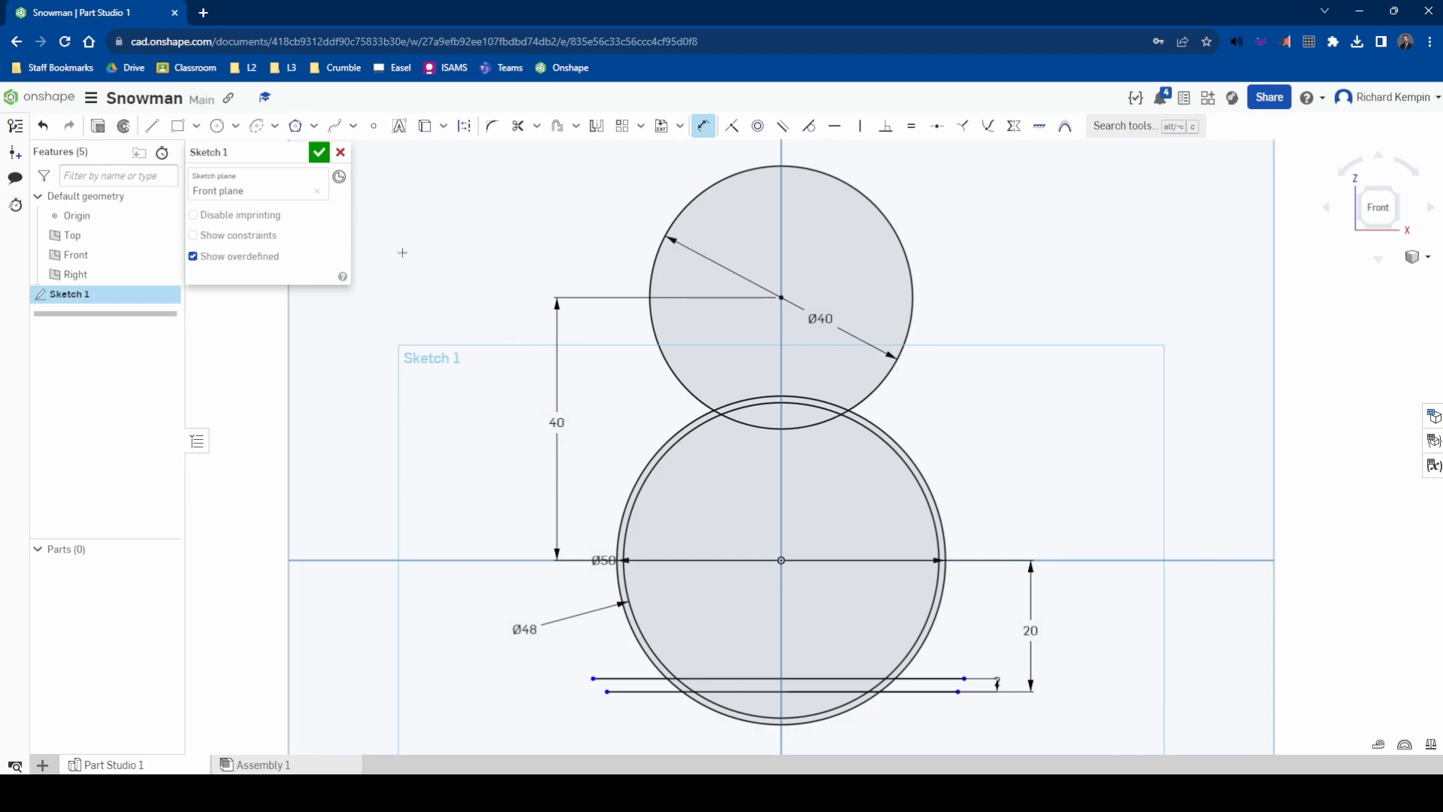
Draw a 20 mm vertical line from the ball's centre down to the lower horizontal line
{"action": "left_click", "coordinate": [151, 128]}
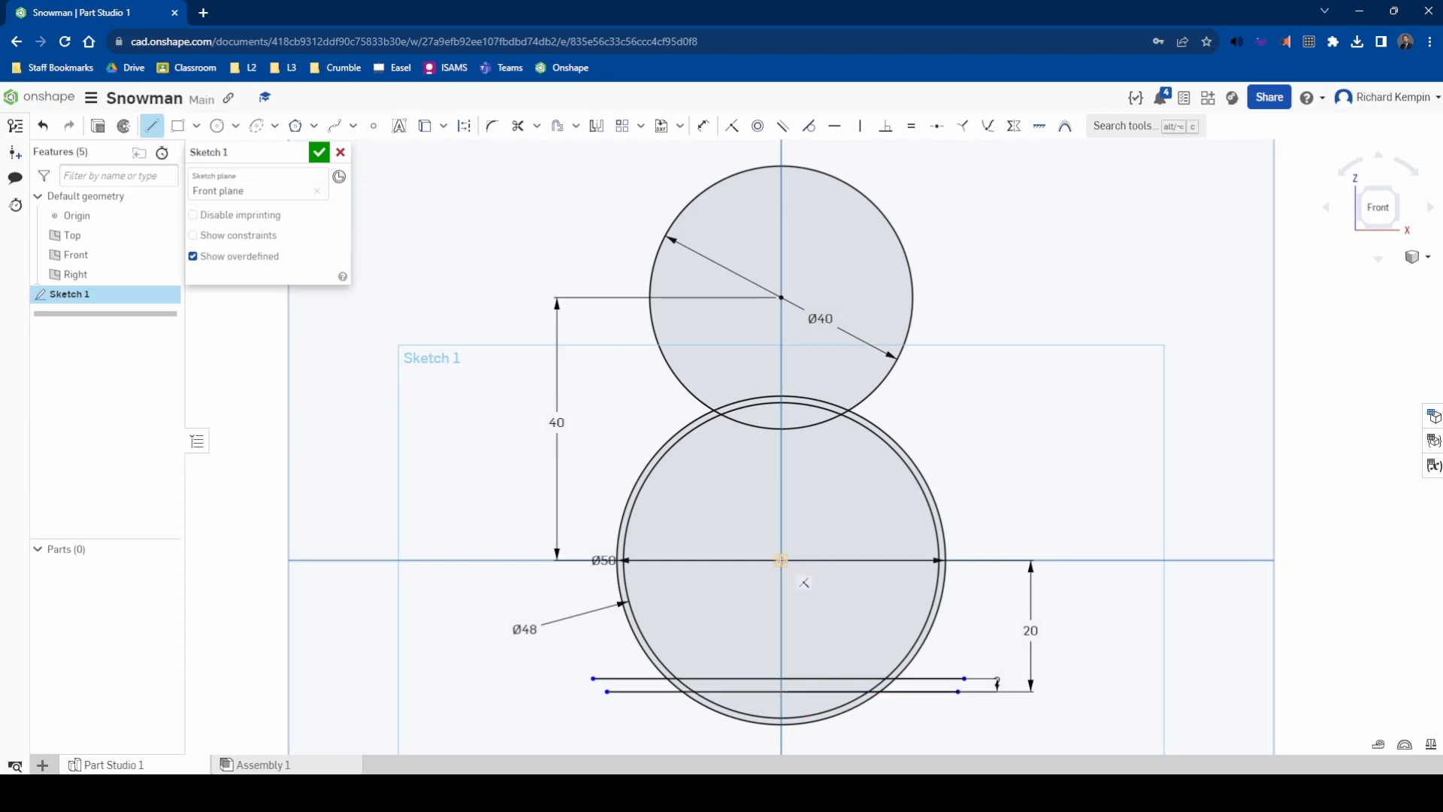
{"action": "left_click", "coordinate": [781, 560]}
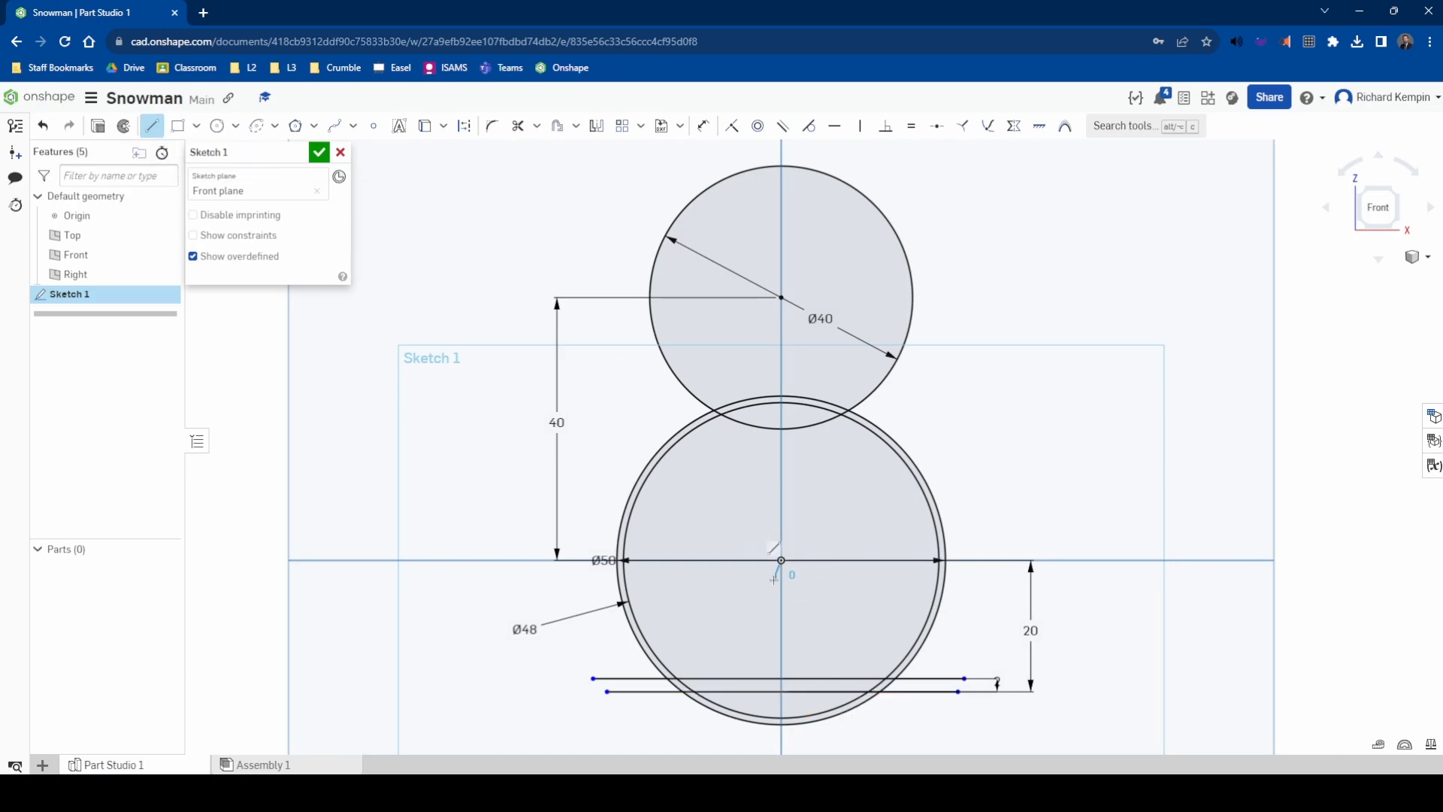
{"action": "left_click", "coordinate": [780, 690]}
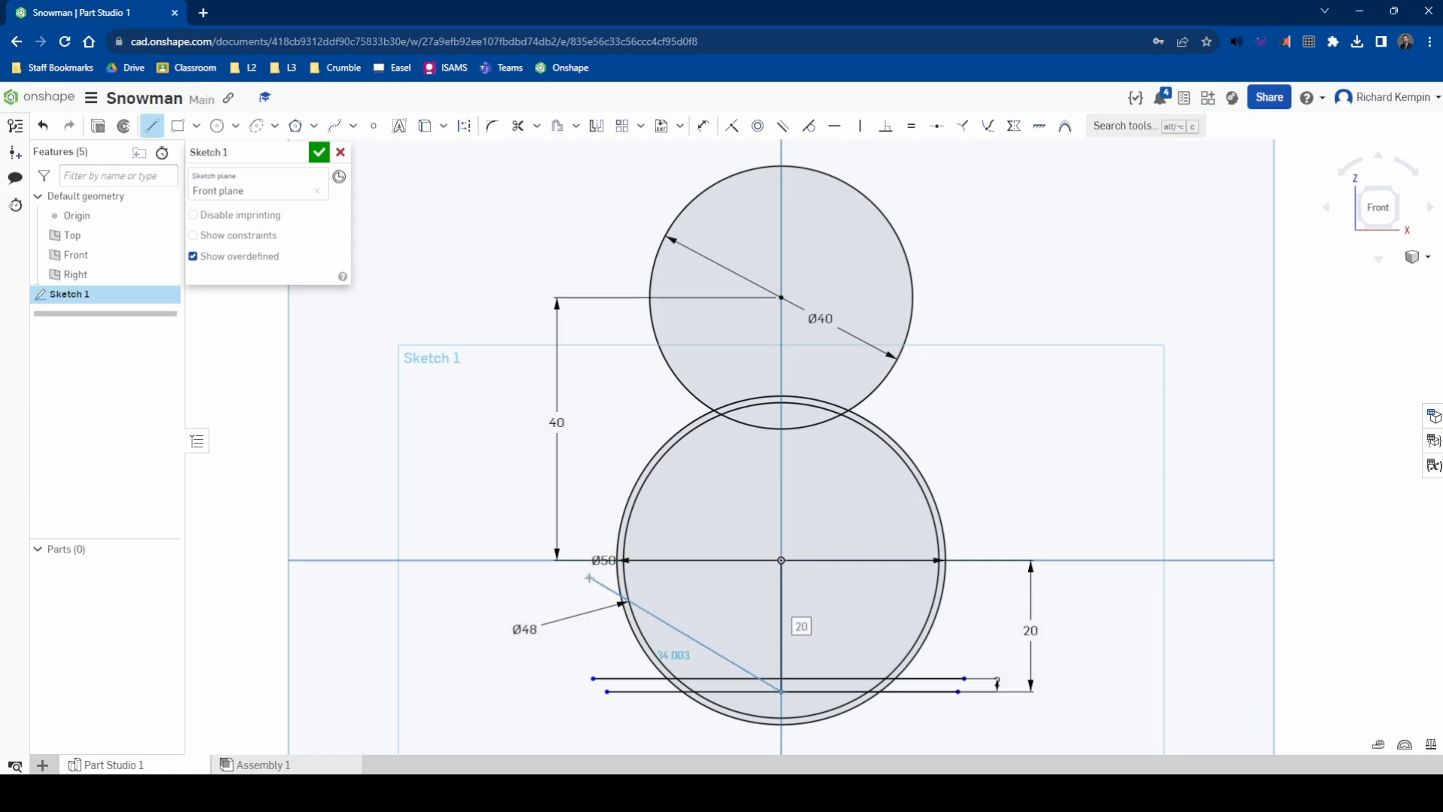
{"action": "key", "text": "Escape"}
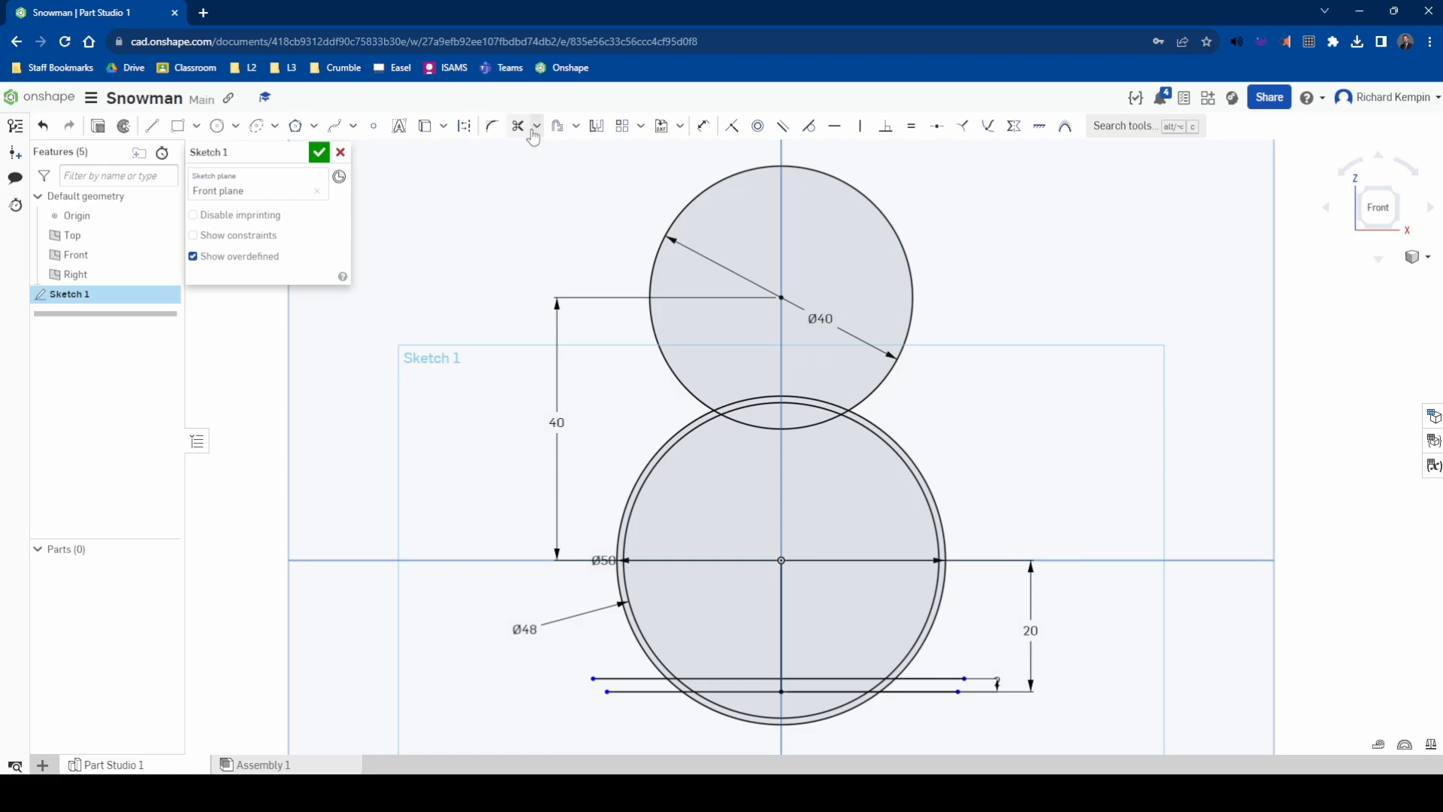
Trim away the whole 40 mm circle and the ball's two arcs inside it to open the top of the shell
{"action": "left_click", "coordinate": [519, 130]}
{"action": "left_click", "coordinate": [663, 351]}
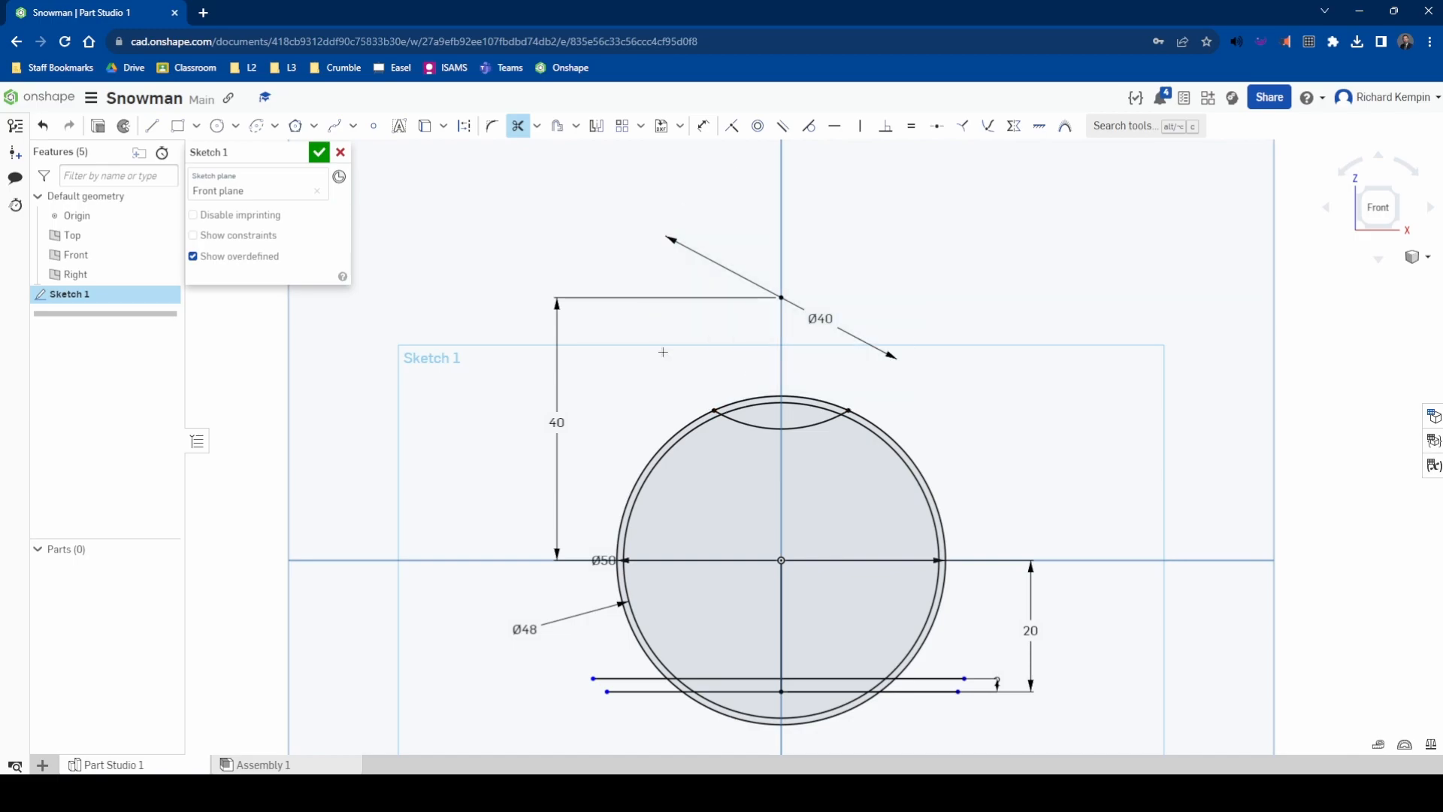
{"action": "left_click", "coordinate": [798, 428]}
{"action": "left_click", "coordinate": [798, 397]}
{"action": "left_click", "coordinate": [802, 405]}
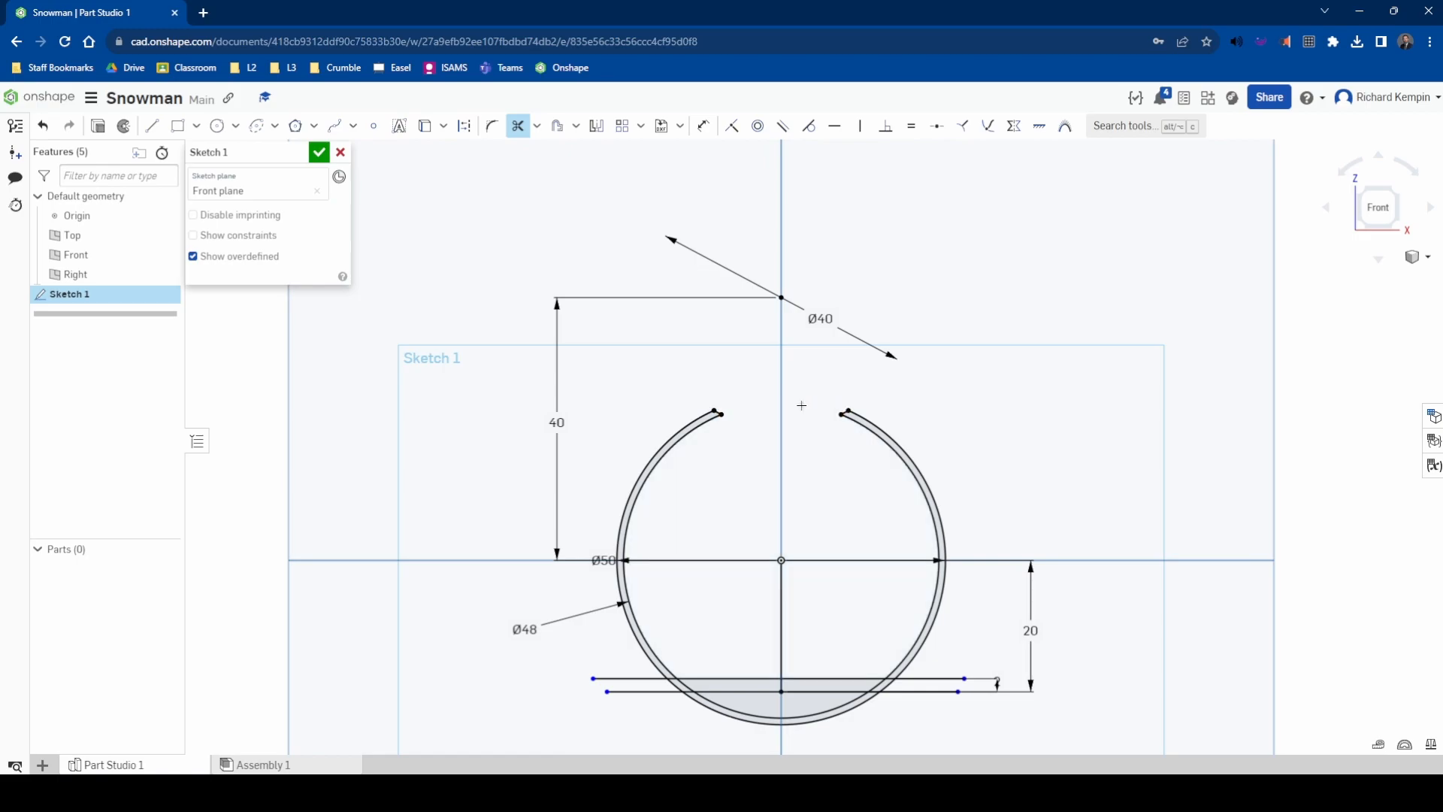
Trim the ends of both horizontal lines that stick out beyond the ball's outer circle
{"action": "mouse_move", "coordinate": [854, 519]}
{"action": "middle_mouse_down"}
{"action": "mouse_move", "coordinate": [888, 300]}
{"action": "mouse_move", "coordinate": [847, 408]}
{"action": "mouse_move", "coordinate": [838, 235]}
{"action": "mouse_move", "coordinate": [799, 289]}
{"action": "mouse_move", "coordinate": [786, 363]}
{"action": "mouse_move", "coordinate": [886, 309]}
{"action": "mouse_move", "coordinate": [879, 279]}
{"action": "middle_mouse_up"}
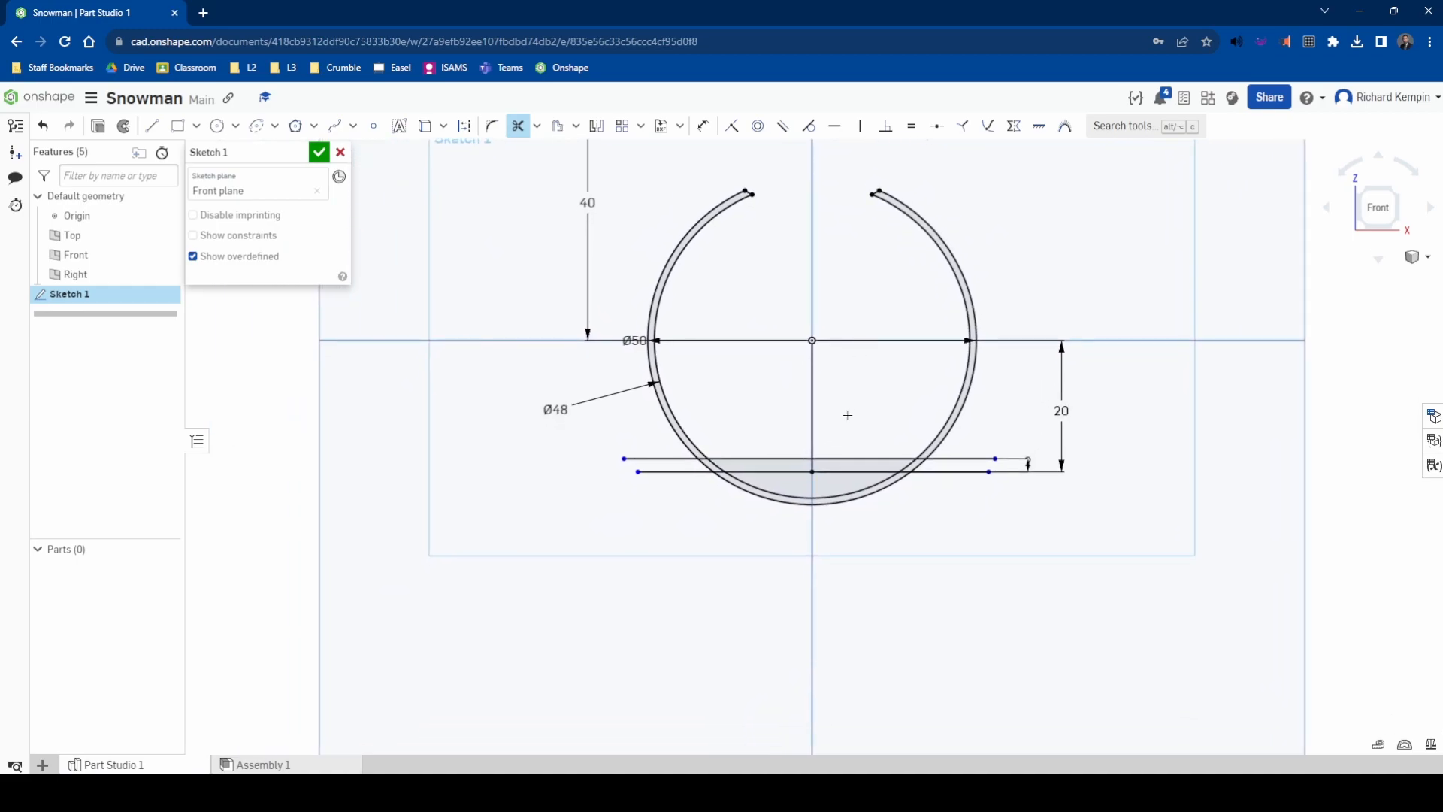
{"action": "scroll", "coordinate": [847, 414], "scroll_direction": "up", "scroll_amount": 1}
{"action": "left_click", "coordinate": [645, 468]}
{"action": "left_click", "coordinate": [644, 481]}
{"action": "left_click", "coordinate": [991, 466]}
{"action": "left_click", "coordinate": [986, 482]}
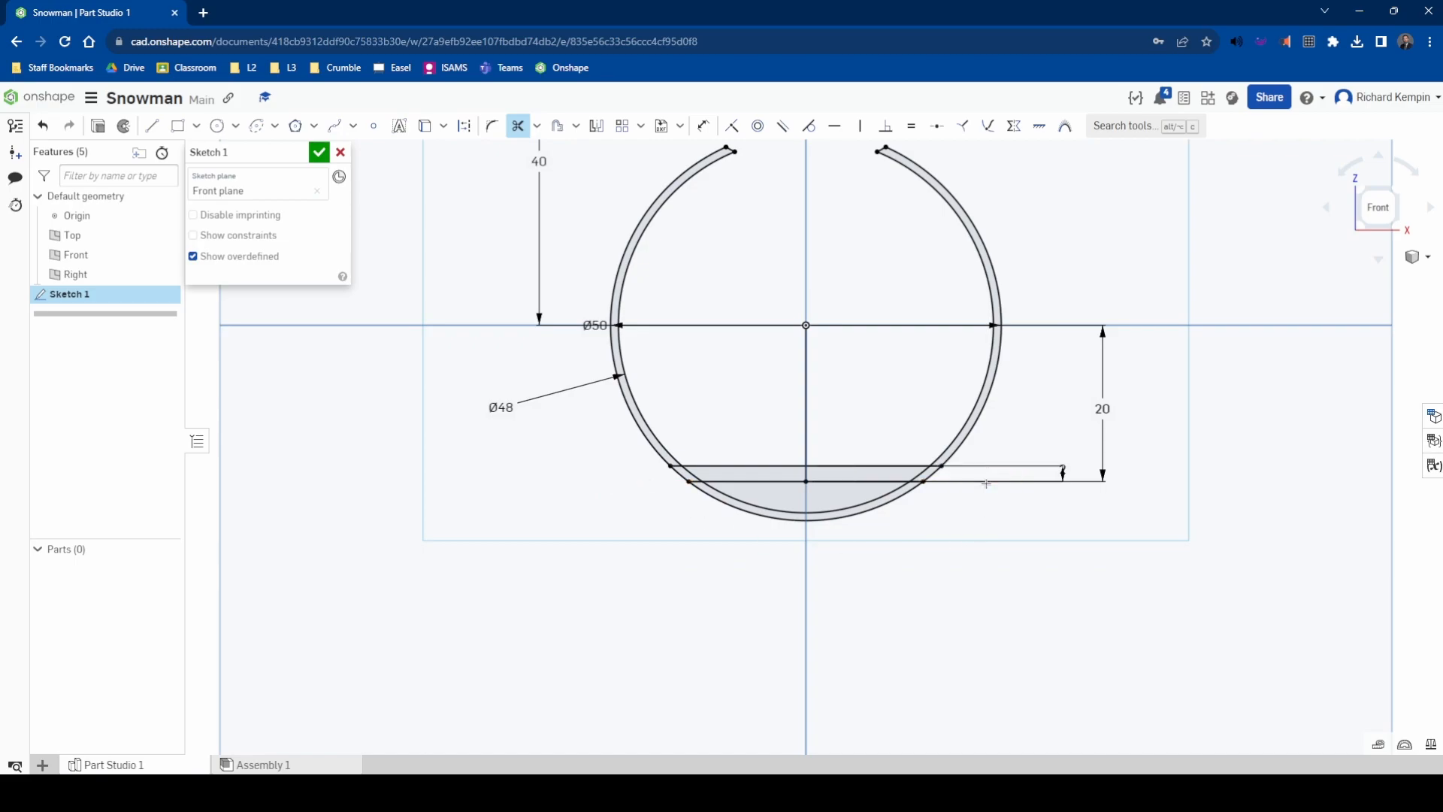
Trim the arcs below the lower horizontal line and the leftover segments where the shell wall meets the floor
{"action": "left_click", "coordinate": [841, 517]}
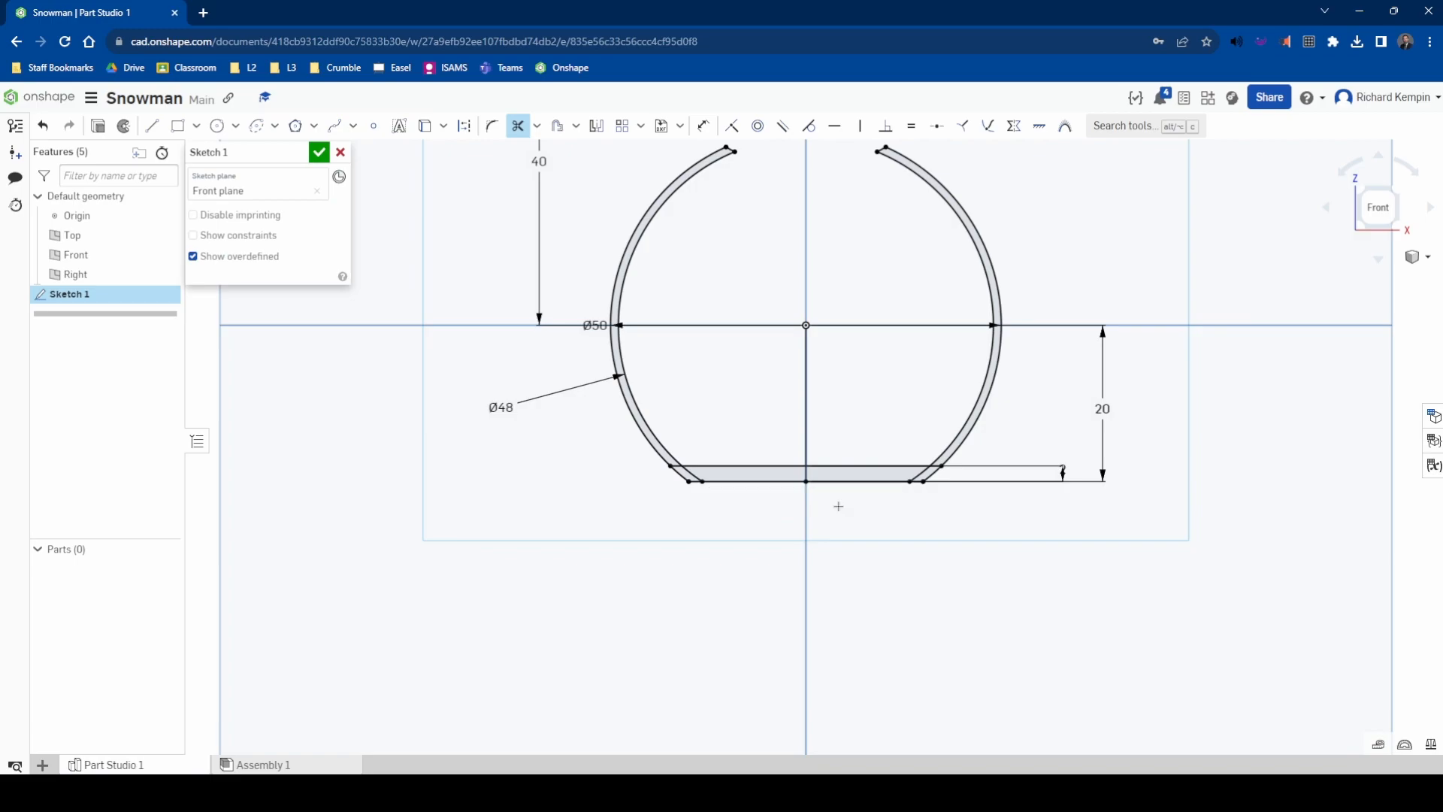
{"action": "left_click", "coordinate": [698, 476]}
{"action": "left_click", "coordinate": [914, 471]}
{"action": "left_click", "coordinate": [679, 466]}
Trim the vertical centre line down to the short segment within the floor thickness and finish the sketch
{"action": "middle_click_drag", "start_coordinate": [863, 418], "coordinate": [880, 498]}
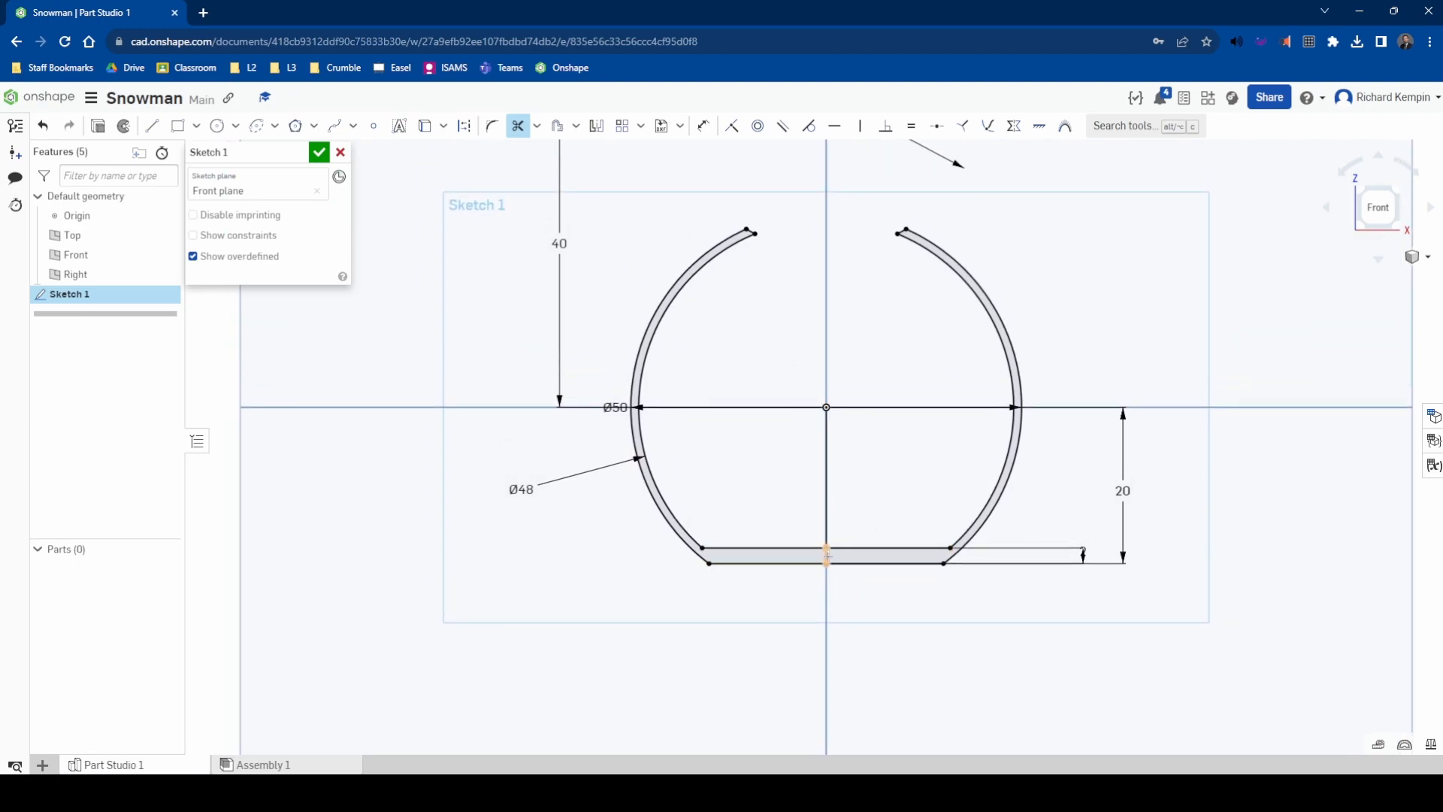
{"action": "left_click", "coordinate": [831, 494]}
{"action": "left_click", "coordinate": [826, 555]}
{"action": "left_click", "coordinate": [319, 153]}
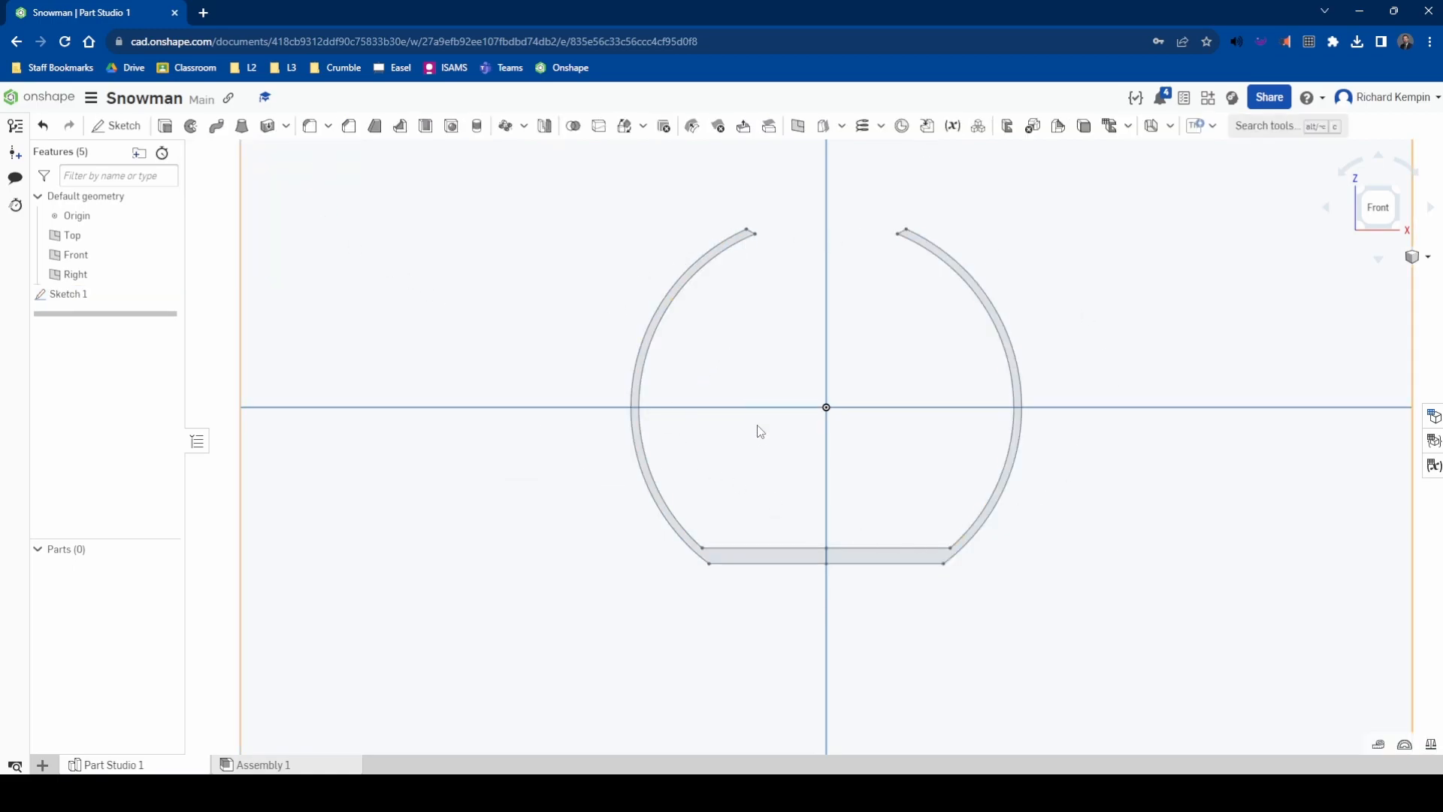
Revolve the left half of the shell profile a full turn around the short centre line as a new solid
{"action": "scroll", "coordinate": [755, 480], "scroll_direction": "down", "scroll_amount": 4}
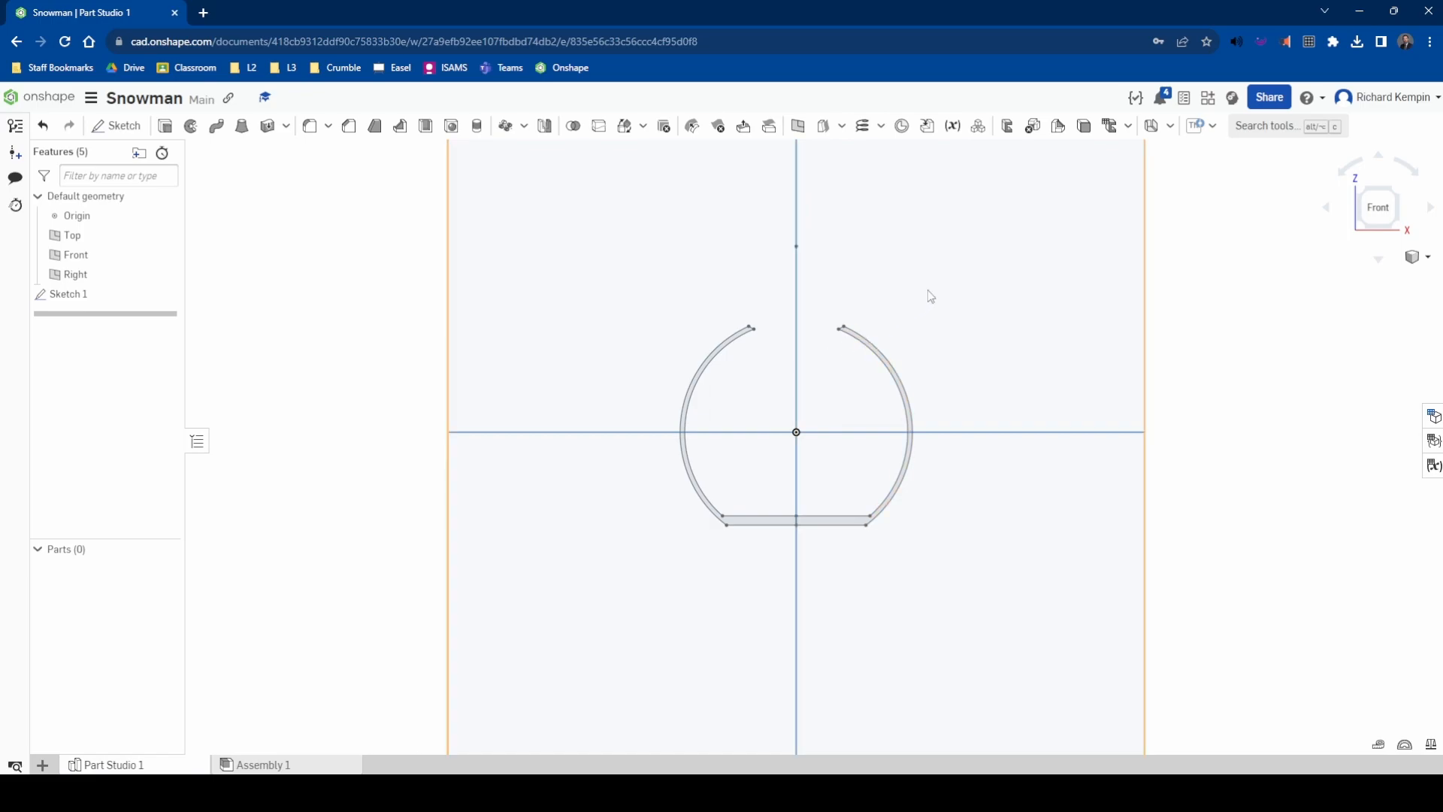
{"action": "right_click_drag", "start_coordinate": [981, 281], "coordinate": [969, 301]}
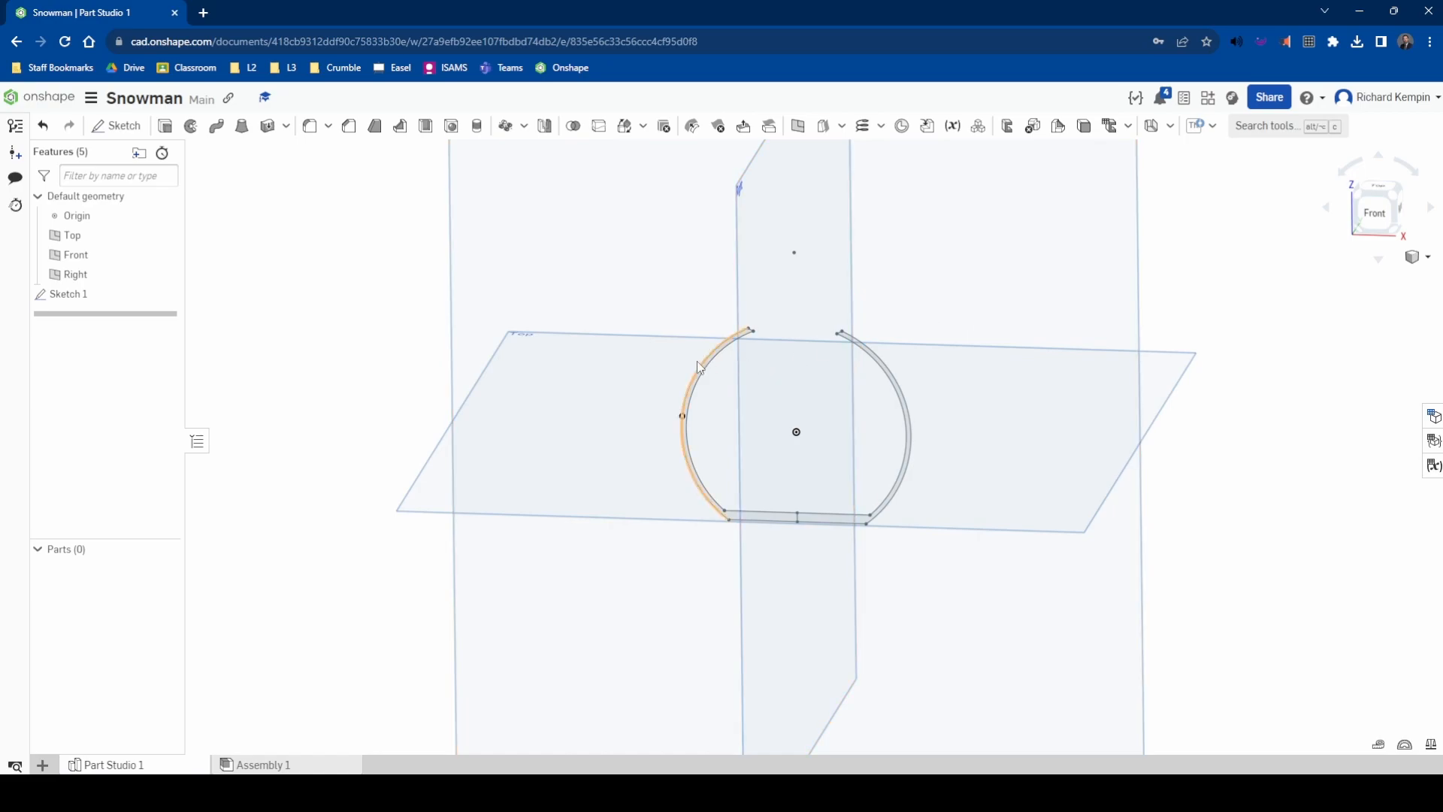
{"action": "left_click", "coordinate": [190, 128]}
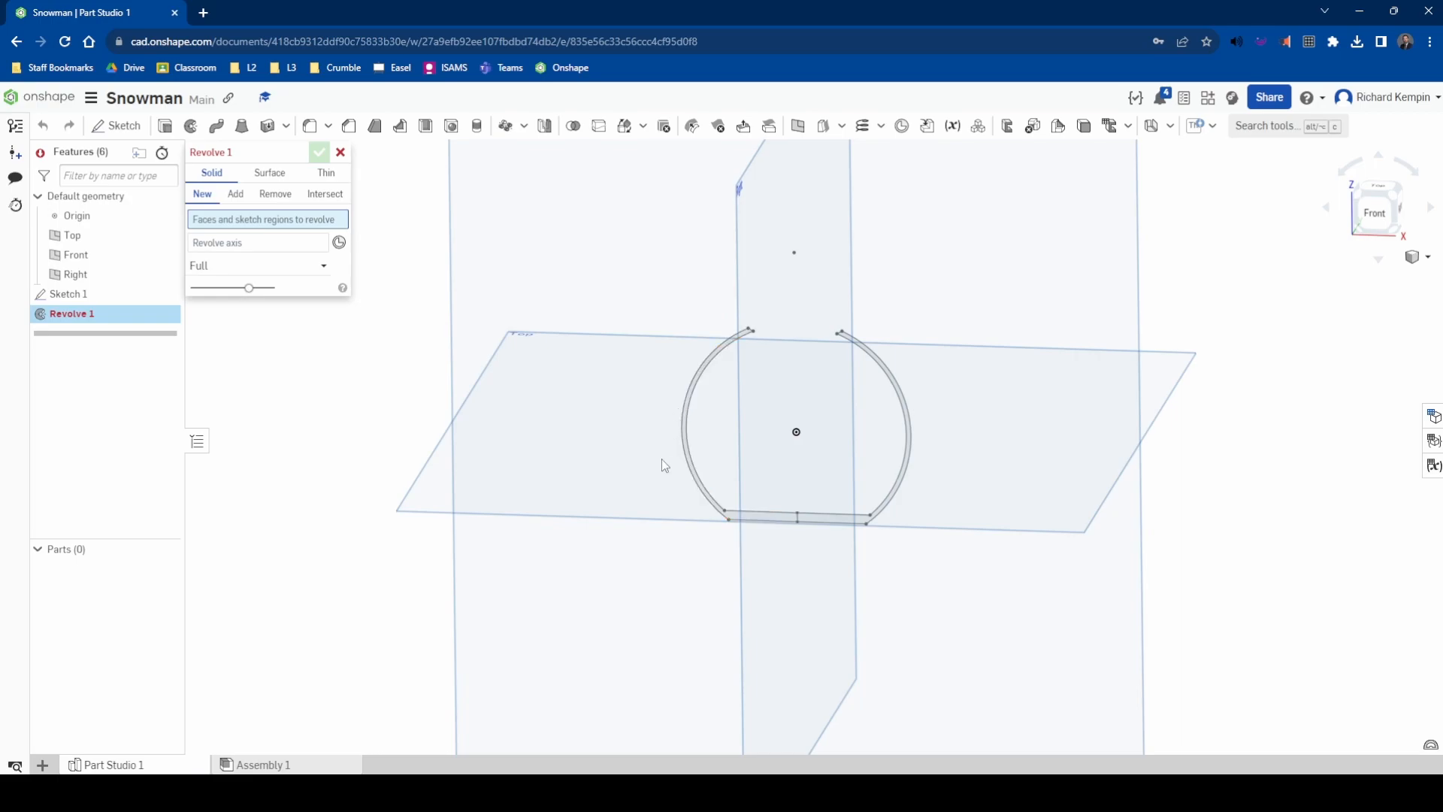
{"action": "scroll", "coordinate": [656, 455], "scroll_direction": "up", "scroll_amount": 1}
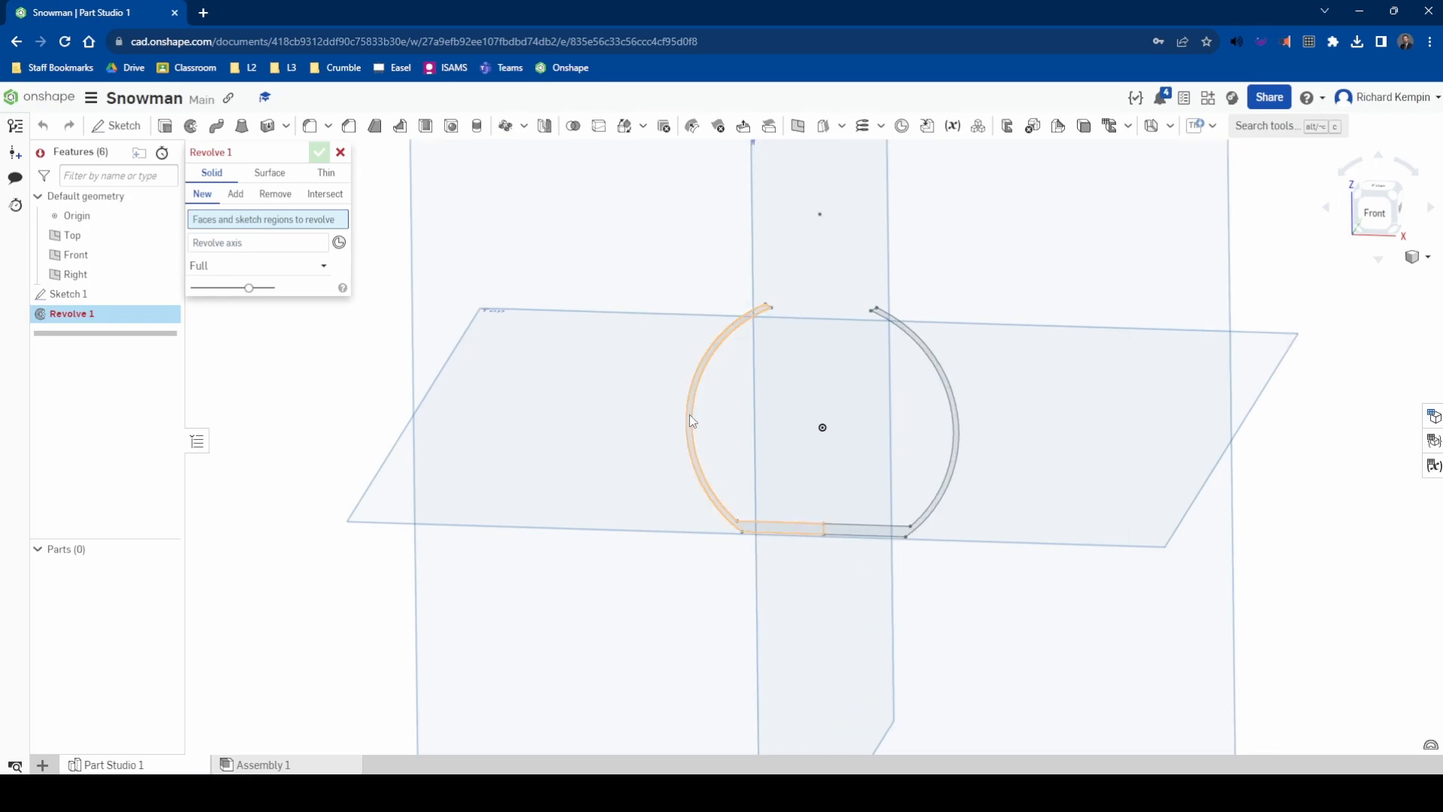
{"action": "left_click", "coordinate": [690, 418]}
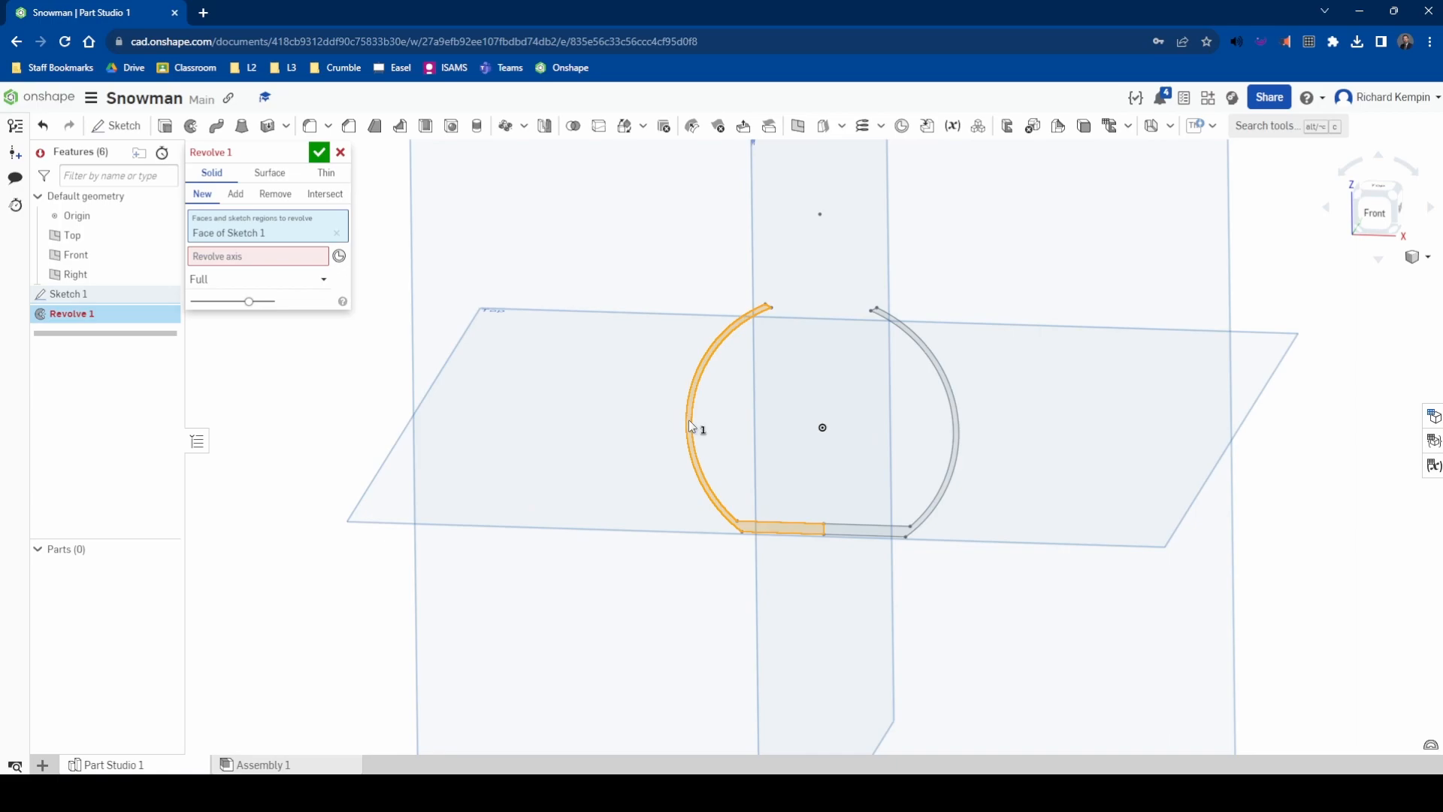
{"action": "left_click", "coordinate": [265, 266]}
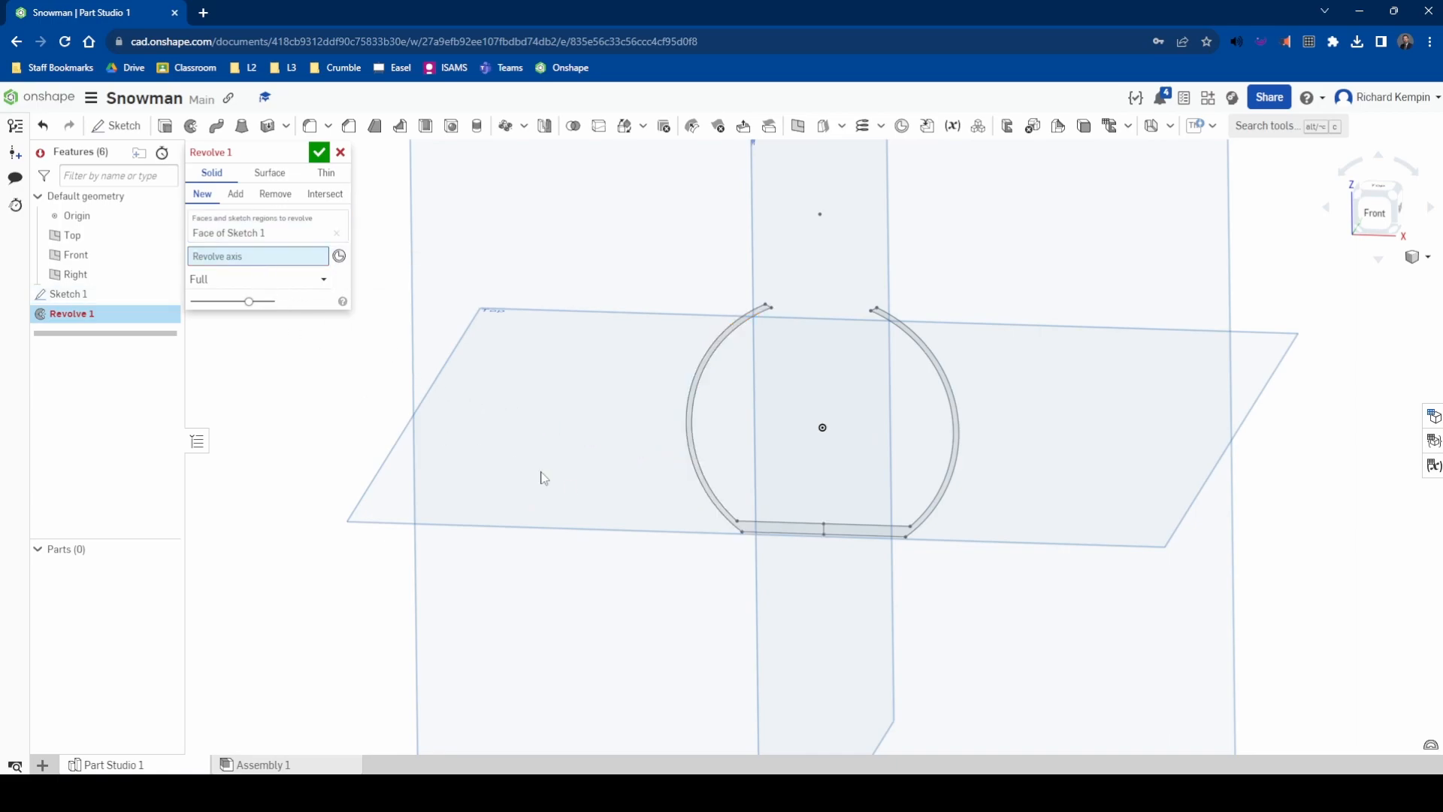
{"action": "left_click", "coordinate": [823, 530]}
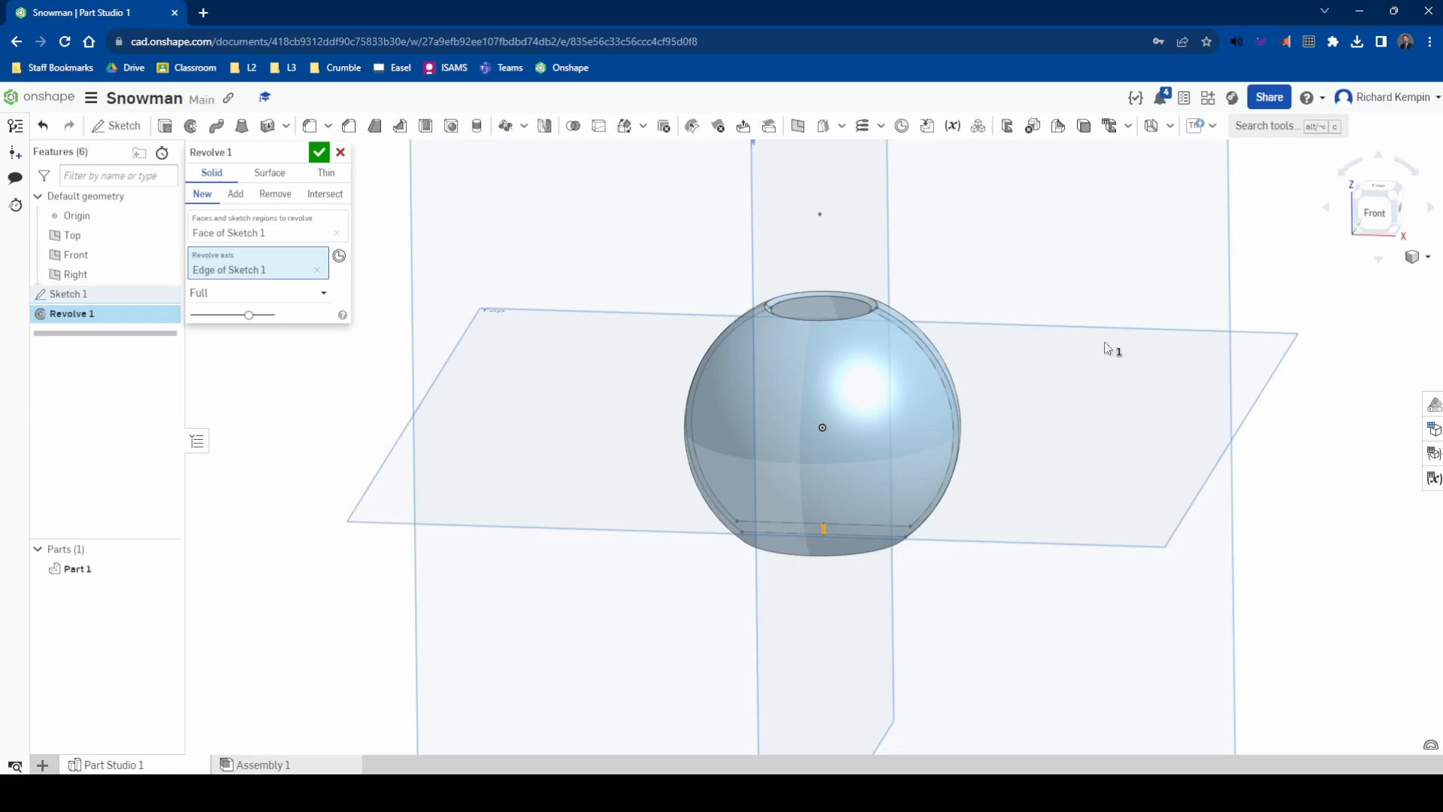
{"action": "right_click_drag", "start_coordinate": [1103, 342], "coordinate": [1104, 386]}
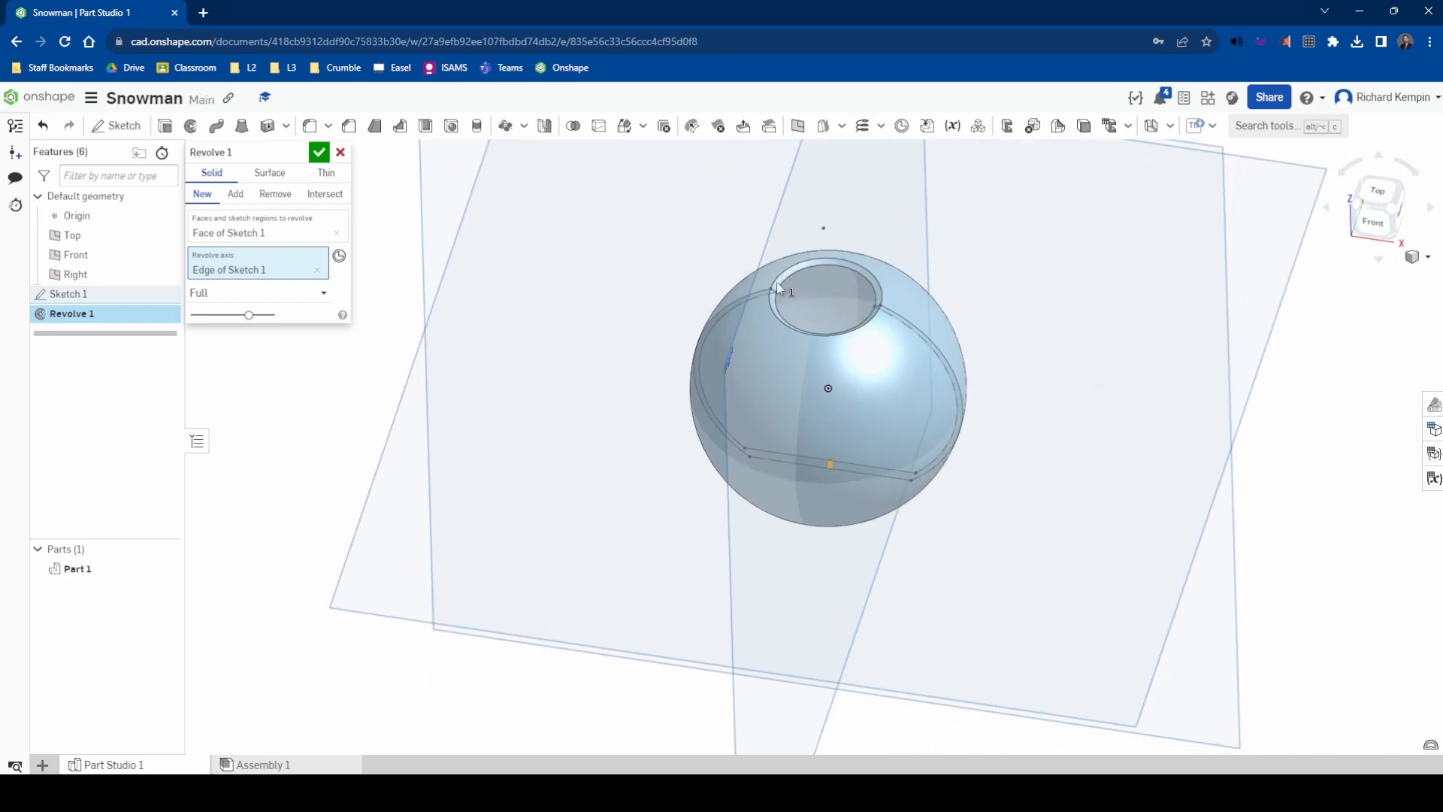
{"action": "scroll", "coordinate": [796, 293], "scroll_direction": "up", "scroll_amount": 2}
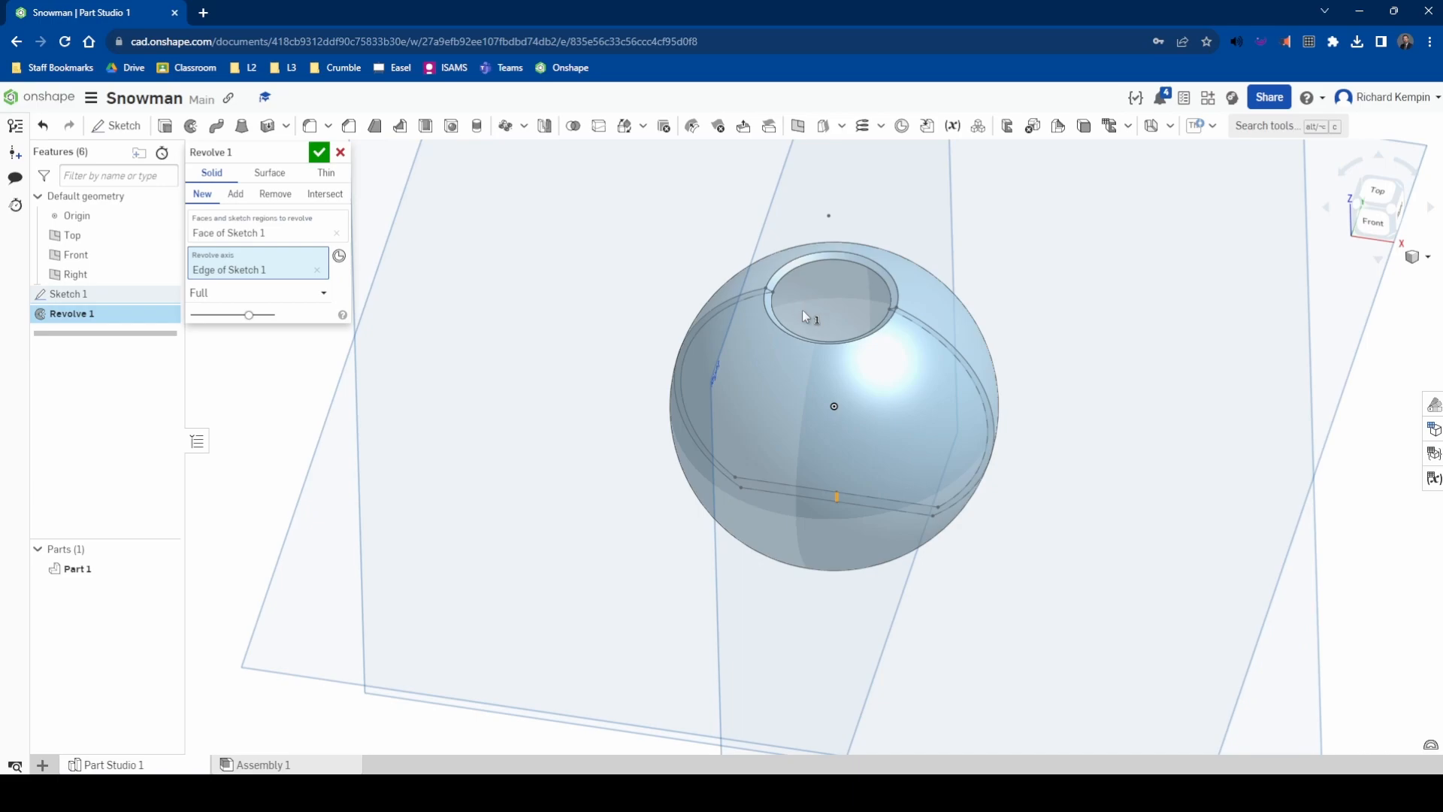
{"action": "right_click_drag", "start_coordinate": [1094, 397], "coordinate": [1094, 364]}
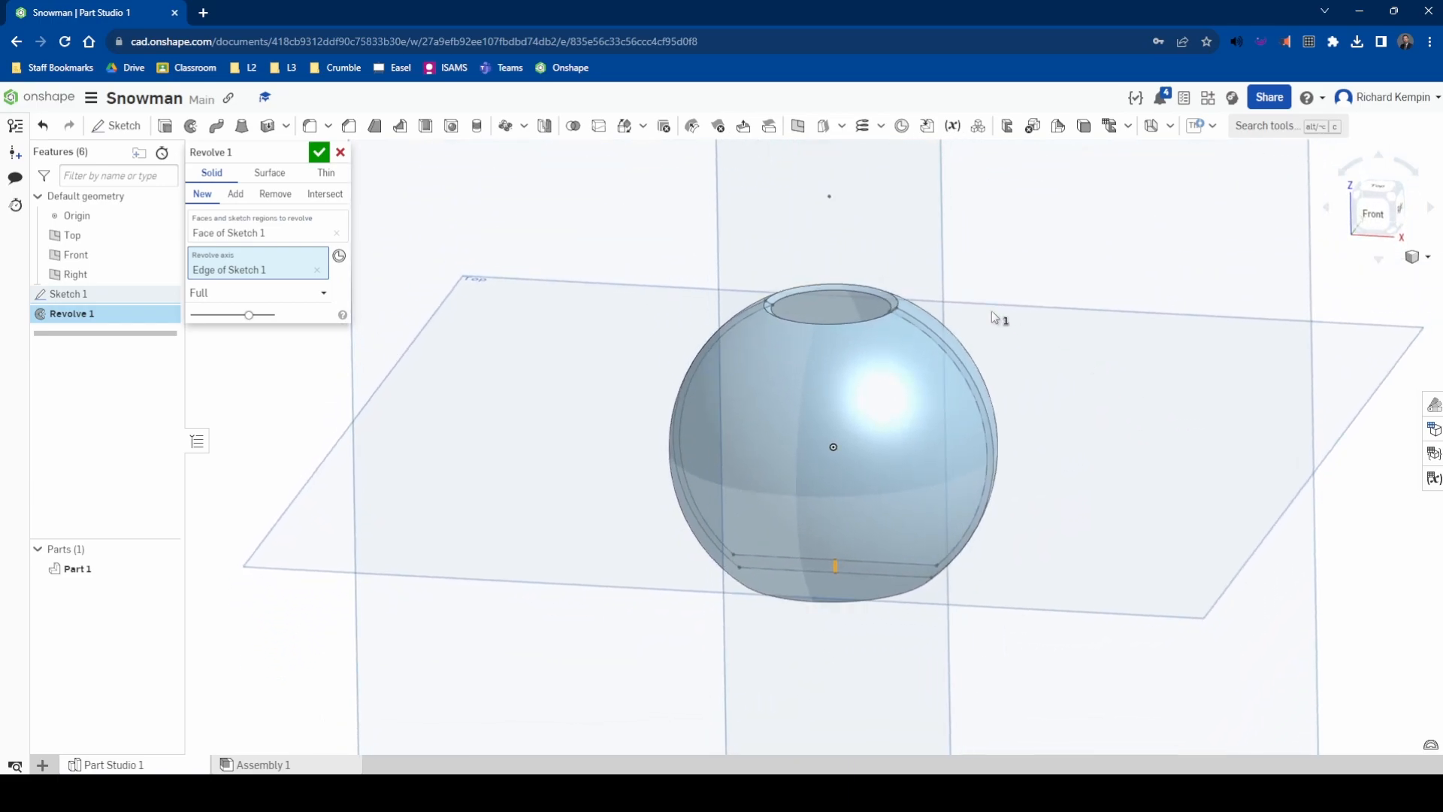
{"action": "left_click", "coordinate": [319, 153]}
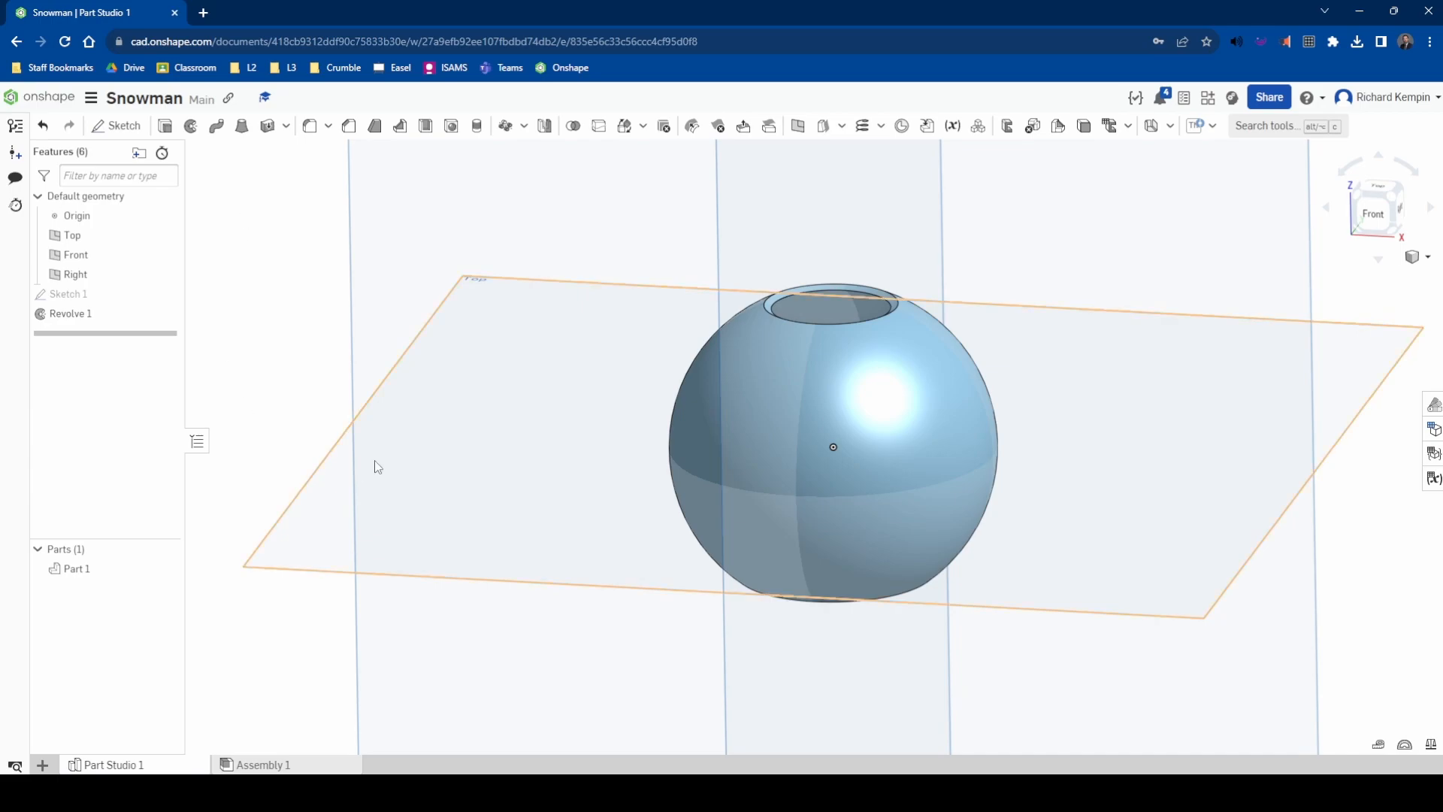
Create a second Part Studio in the document and start a sketch on its Front plane, viewed face on
{"action": "left_click", "coordinate": [44, 765]}
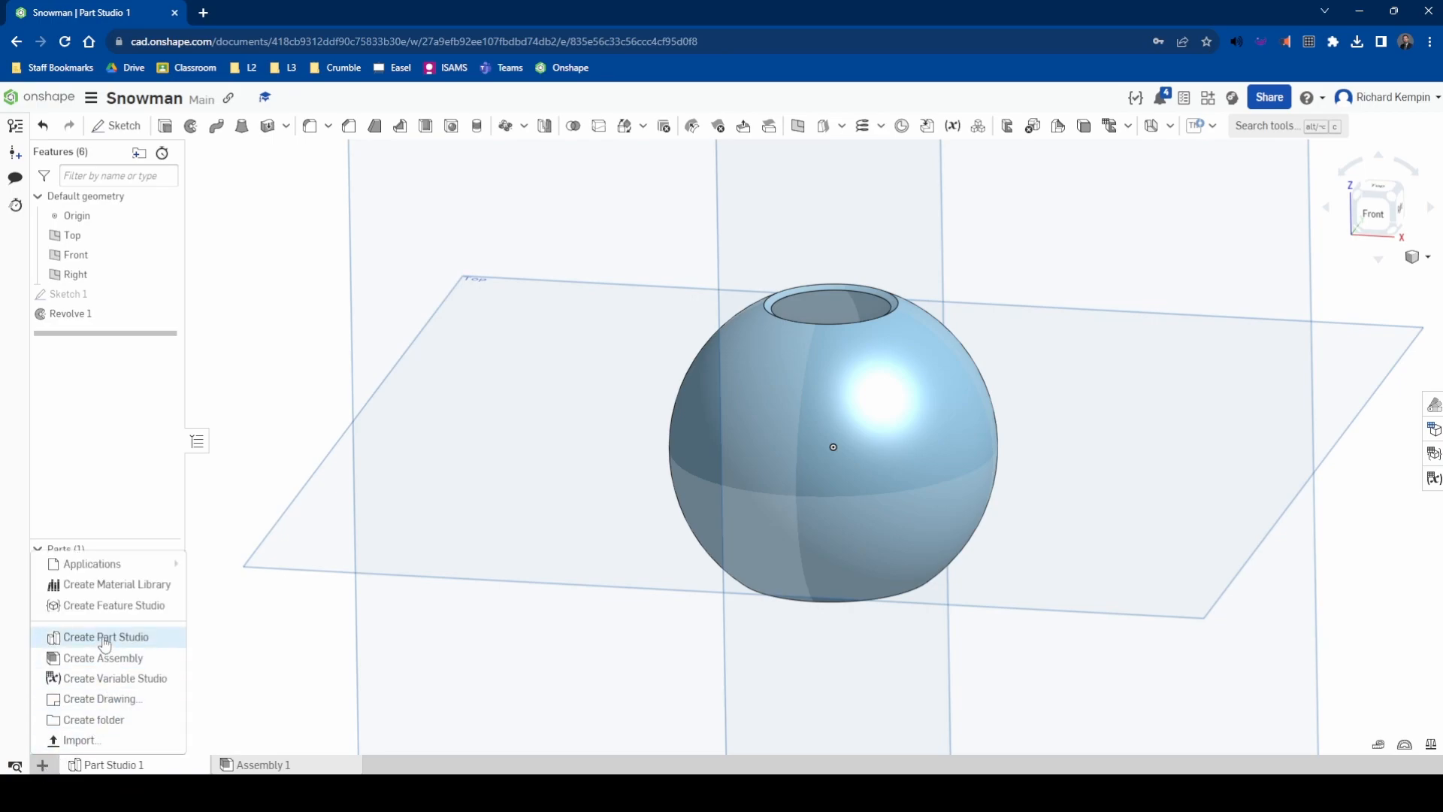
{"action": "left_click", "coordinate": [104, 644]}
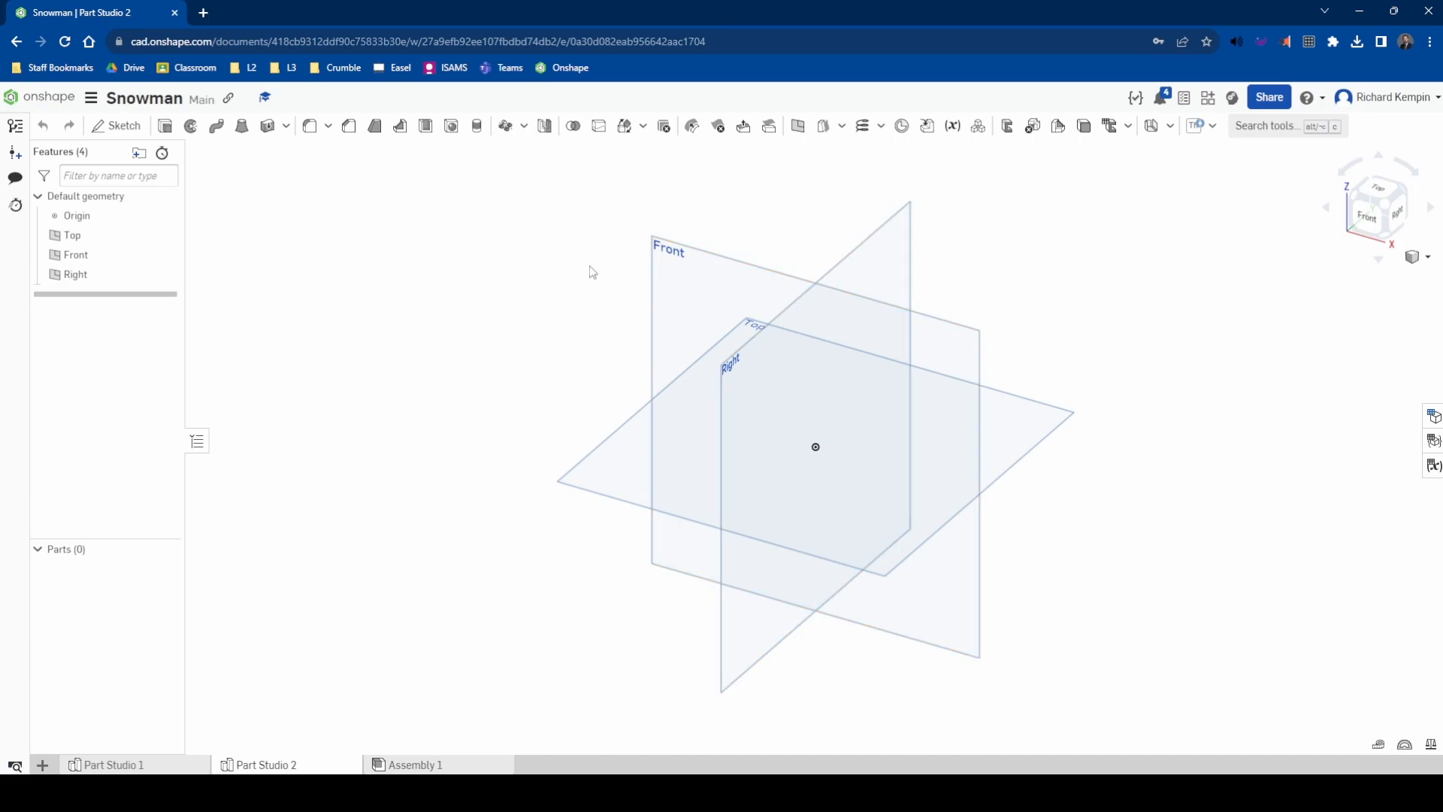
{"action": "left_click", "coordinate": [674, 249]}
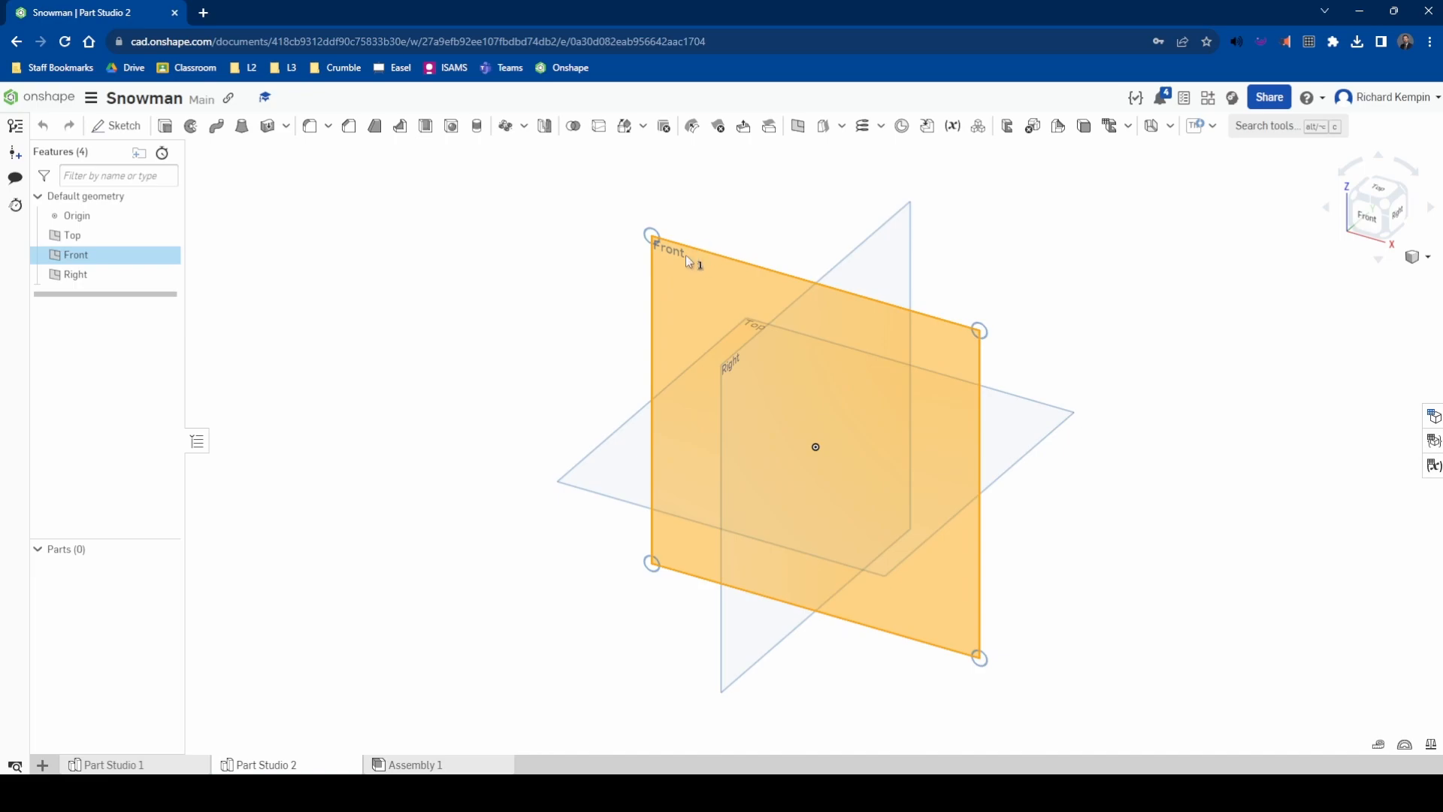
{"action": "left_click", "coordinate": [134, 132]}
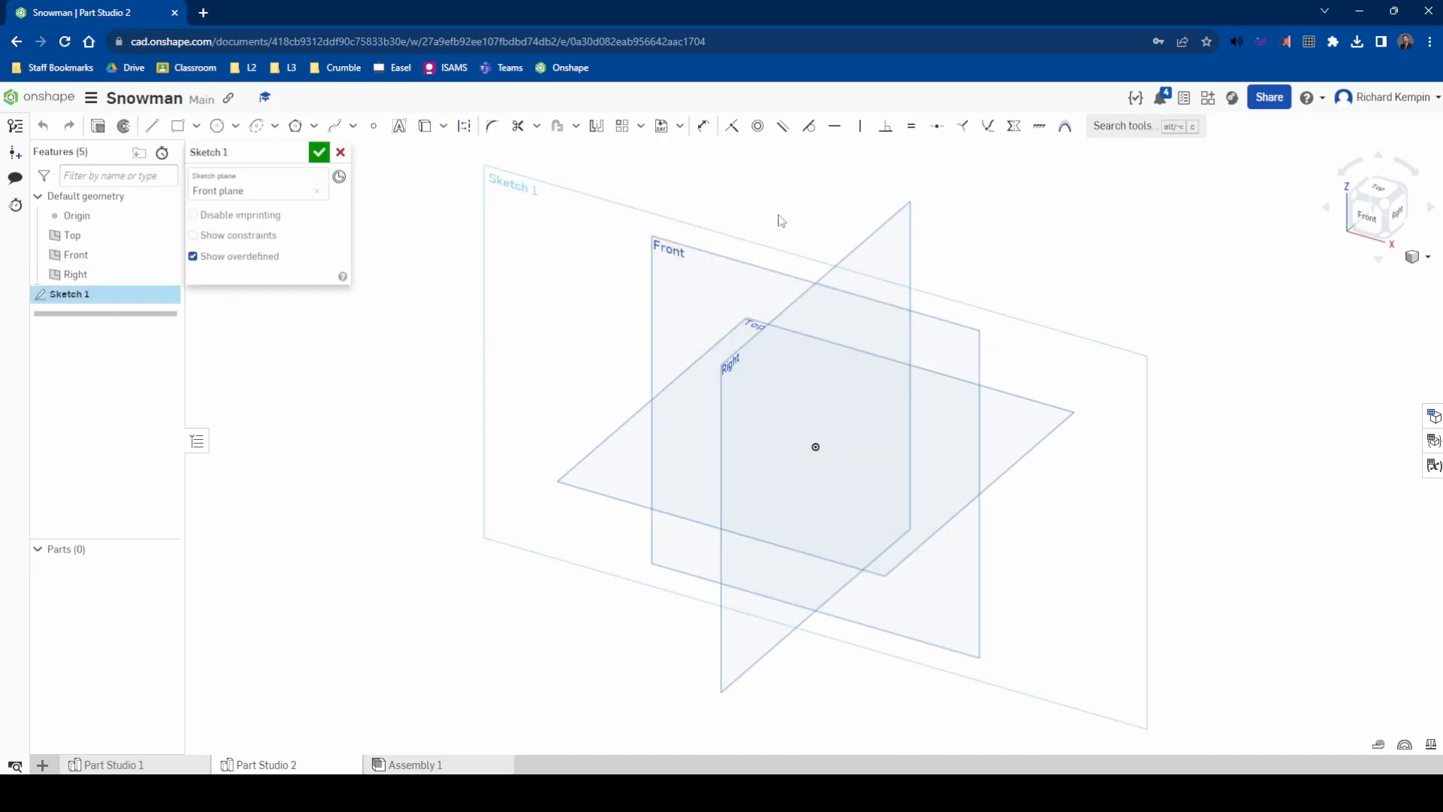
{"action": "left_click", "coordinate": [1369, 224]}
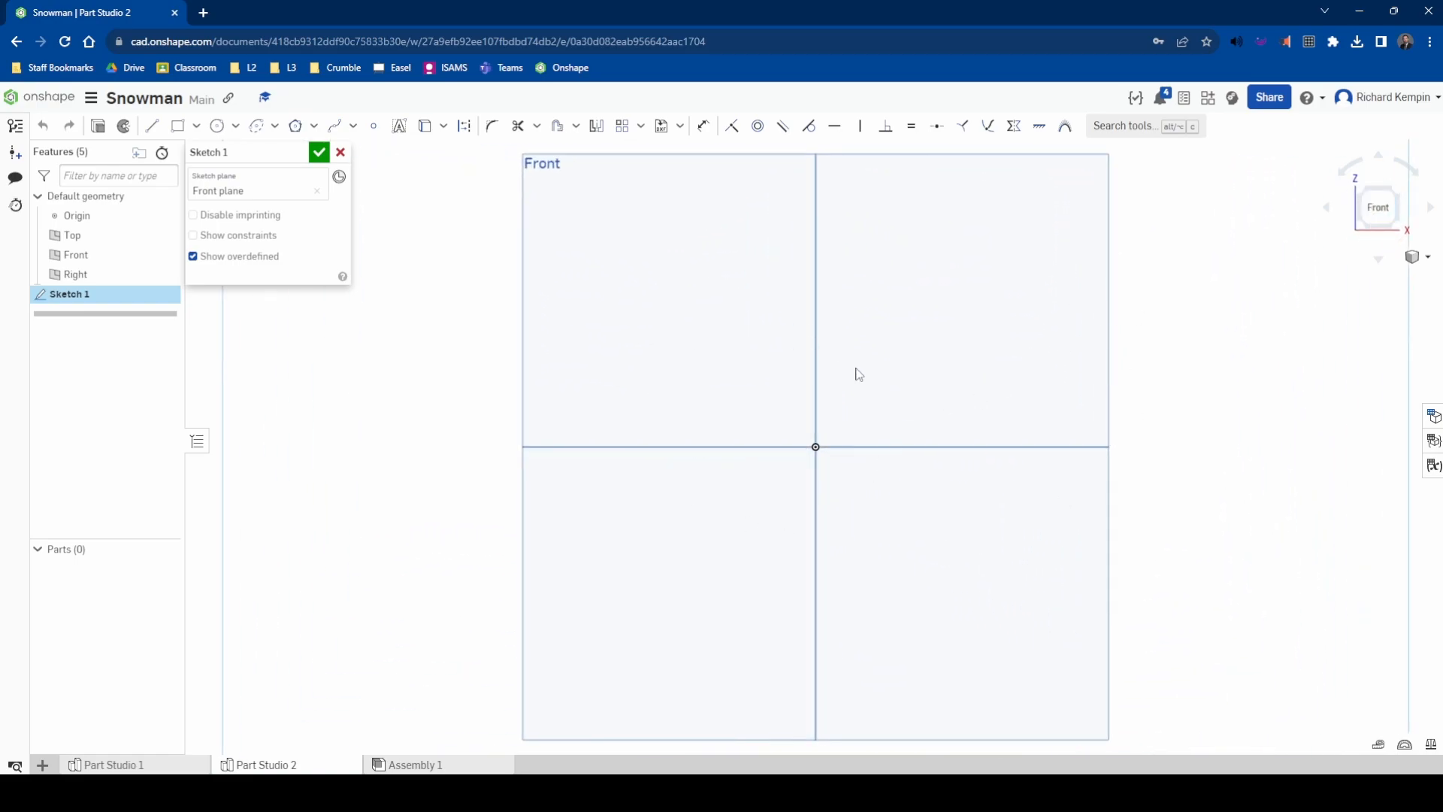
Sketch a circle with a 40 mm diameter centred on the origin
{"action": "left_click", "coordinate": [216, 128]}
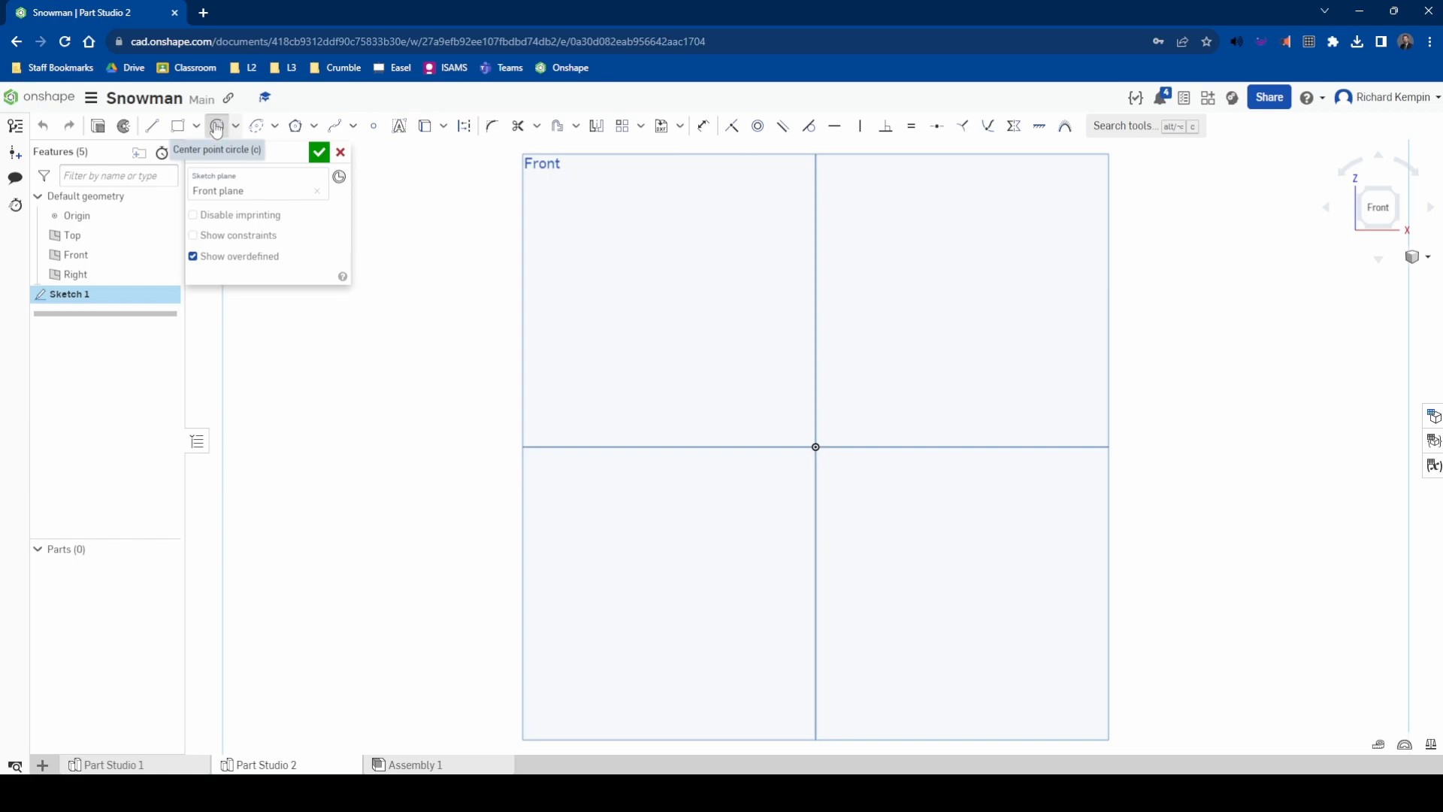
{"action": "left_click", "coordinate": [816, 447]}
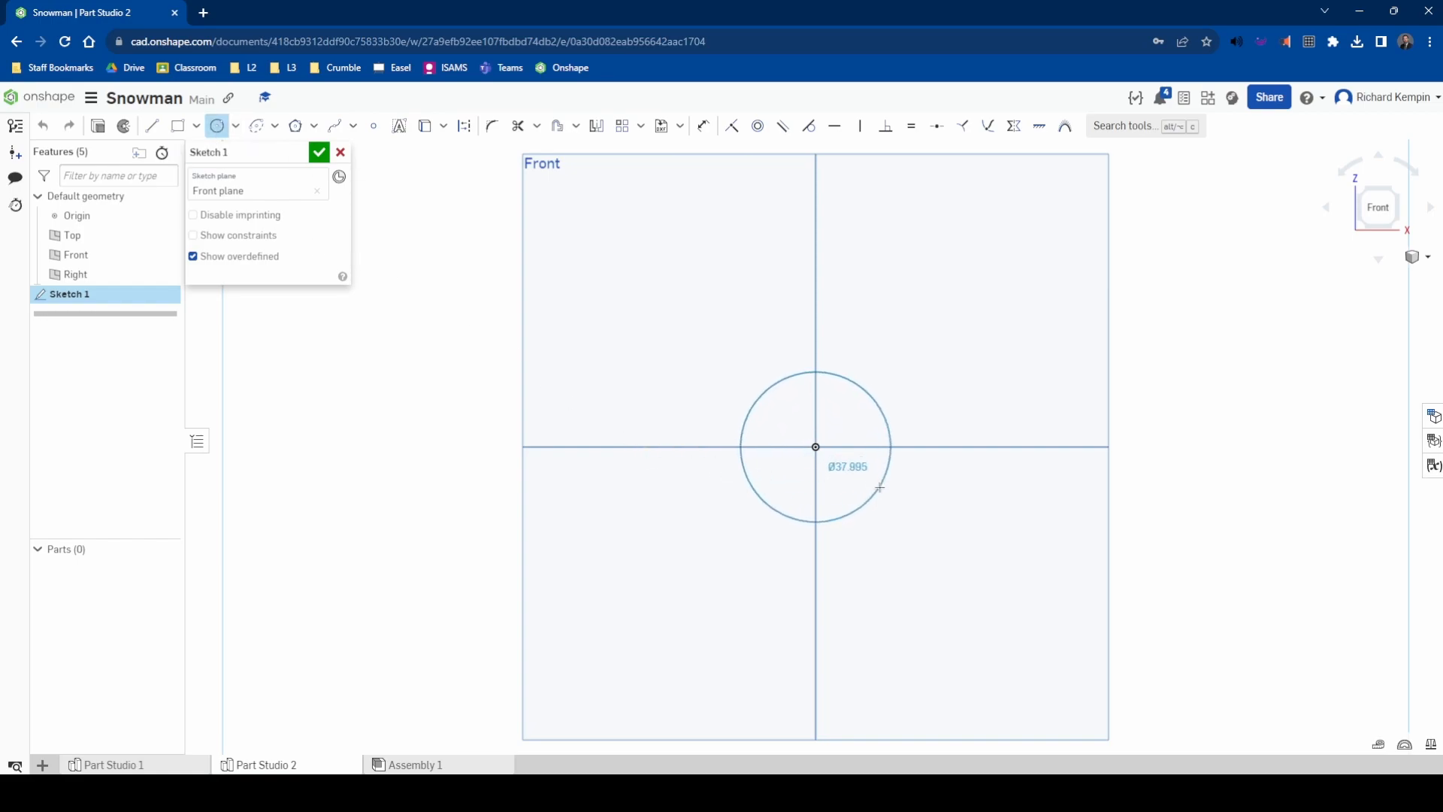
{"action": "left_click", "coordinate": [881, 492]}
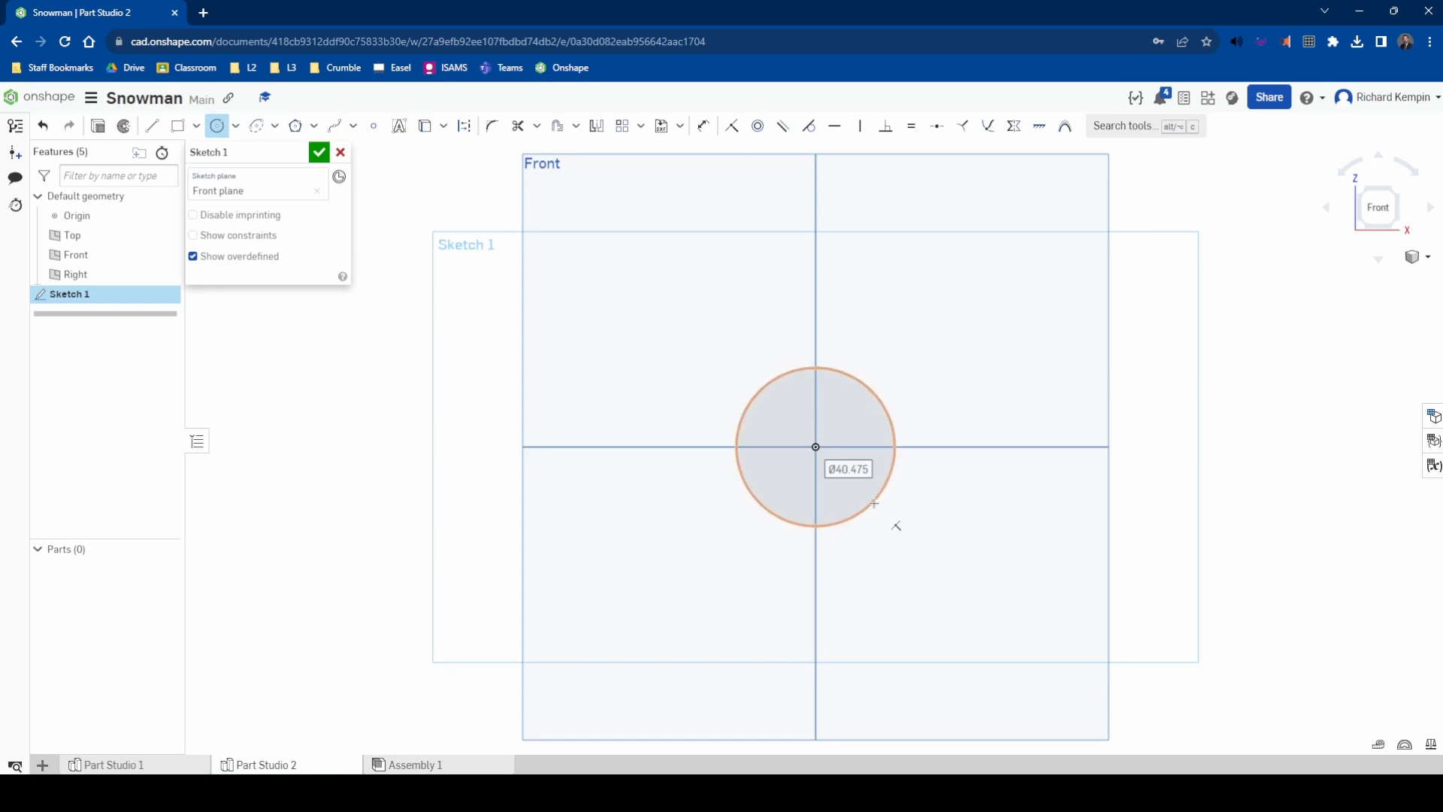
{"action": "type", "text": "40"}
{"action": "key", "text": "Return"}
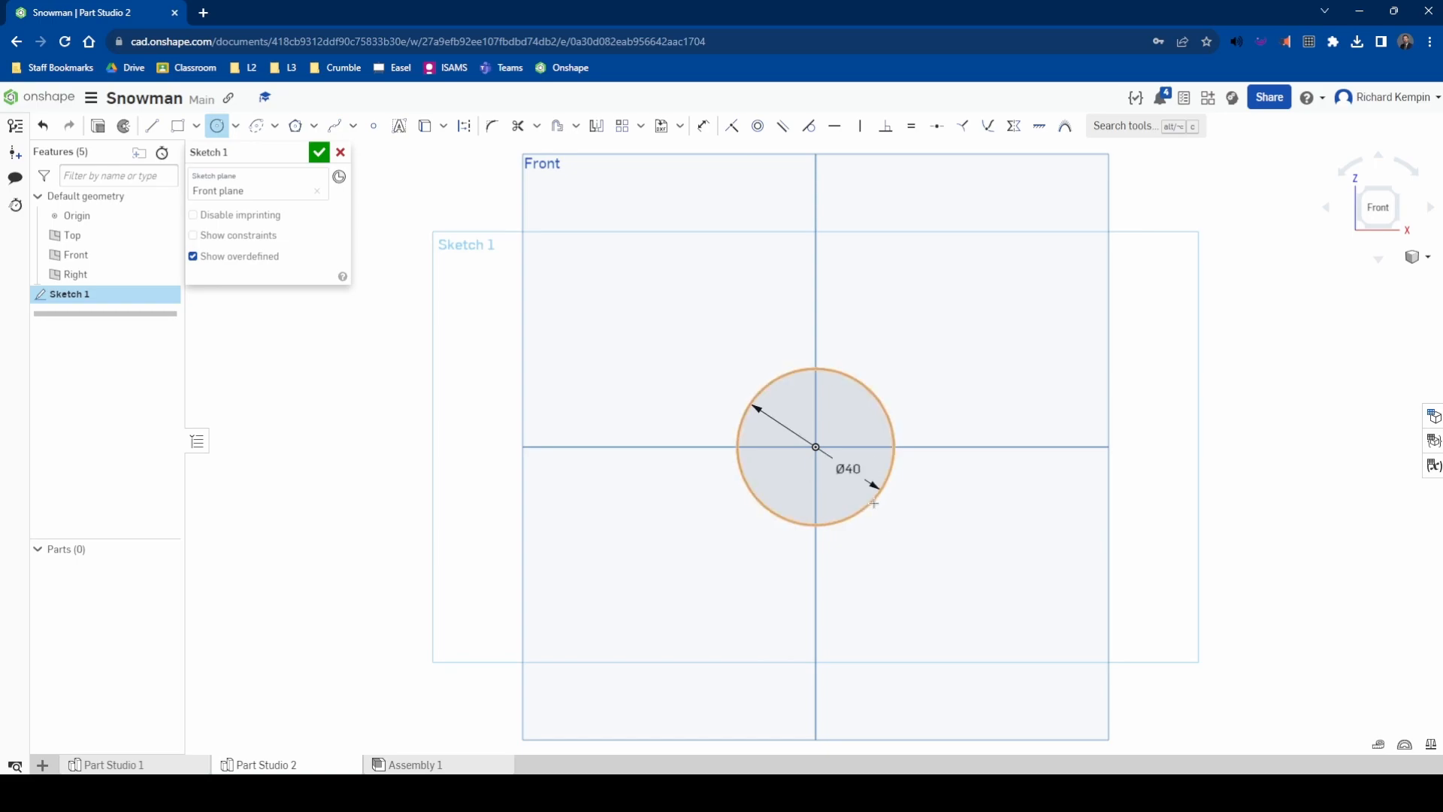
{"action": "left_click", "coordinate": [817, 448]}
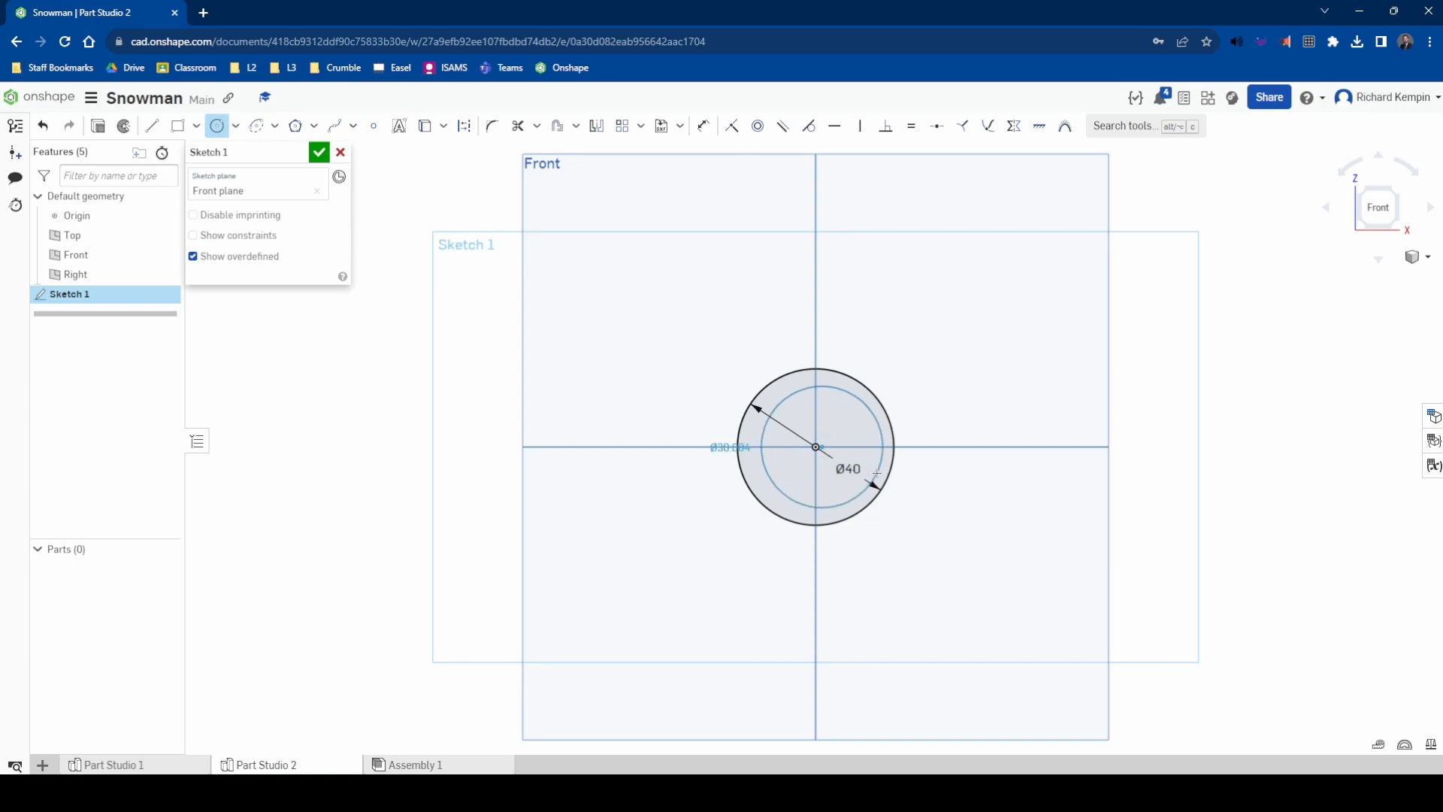
{"action": "left_click", "coordinate": [878, 475]}
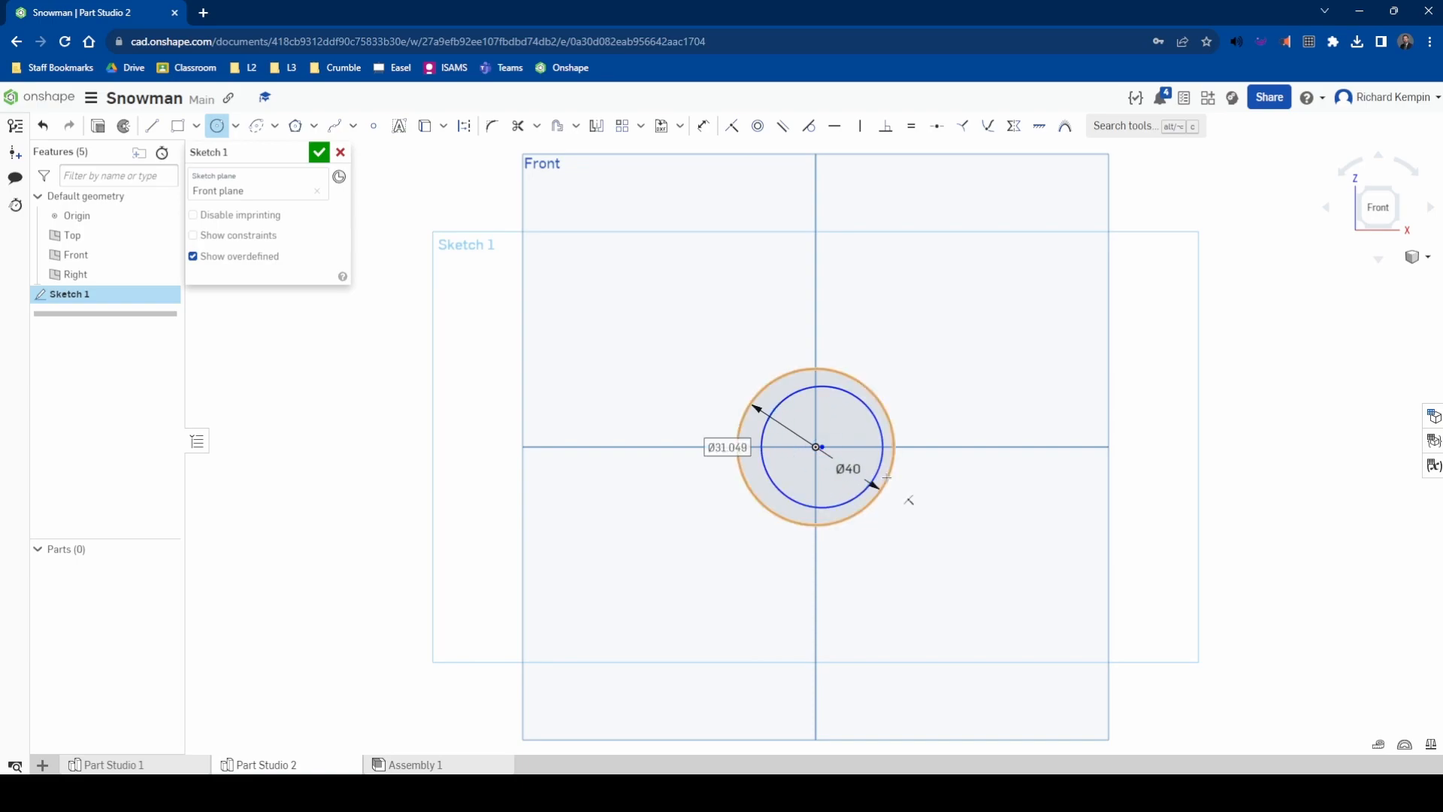
{"action": "type", "text": "38"}
{"action": "key", "text": "Return"}
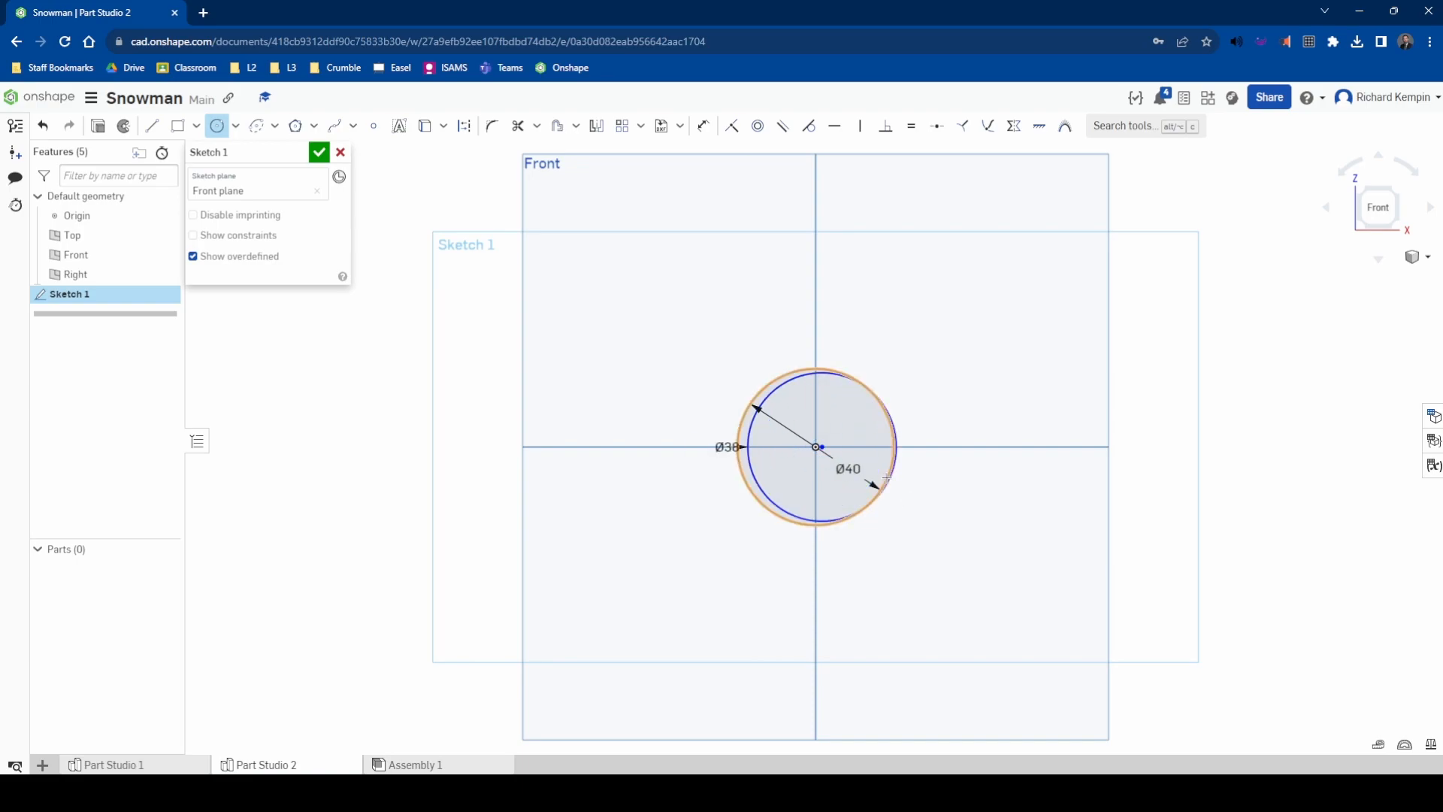
{"action": "key", "text": "ctrl+z"}
{"action": "key", "text": "ctrl+z"}
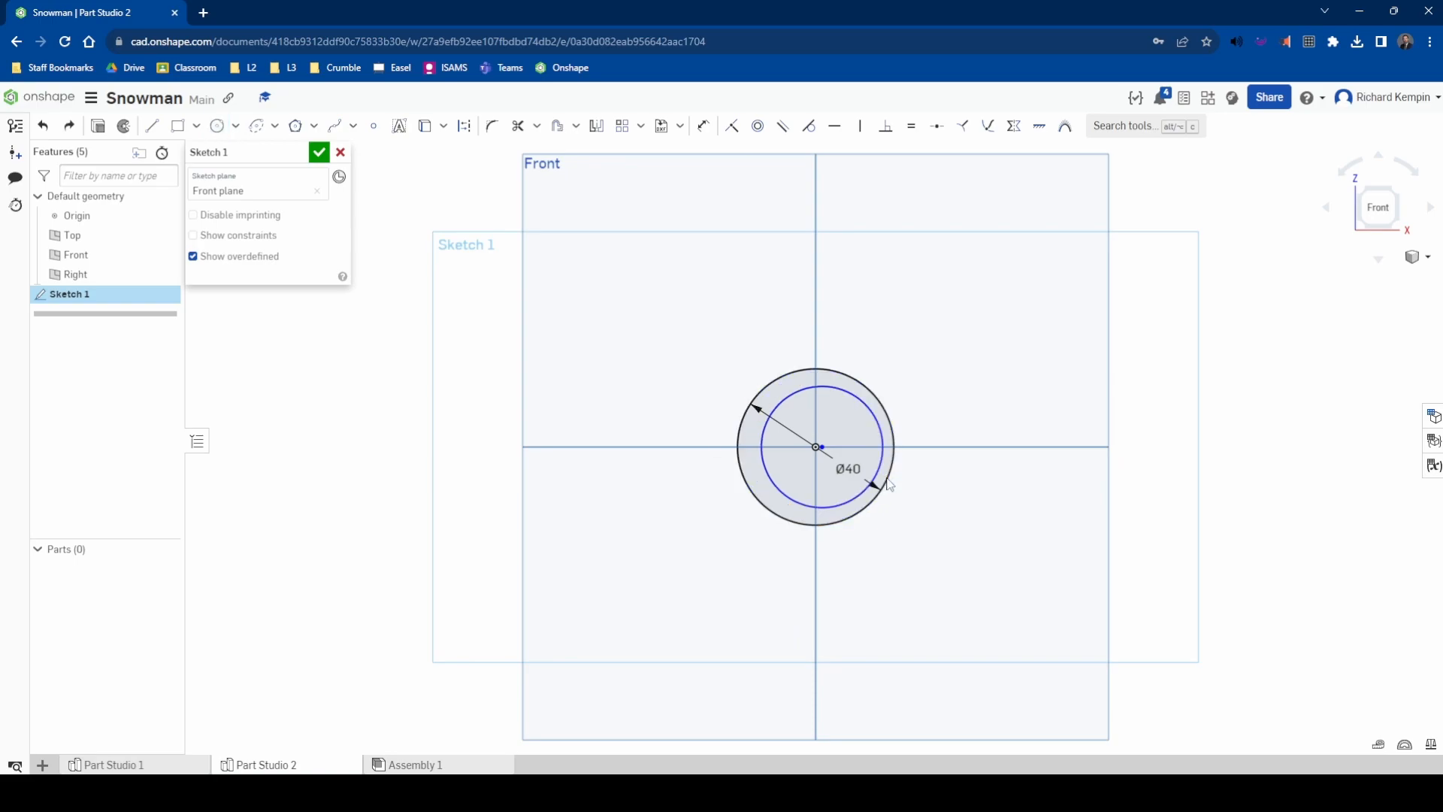
Sketch a 38 mm diameter circle centred on the origin inside the 40 mm circle
{"action": "left_click", "coordinate": [217, 125]}
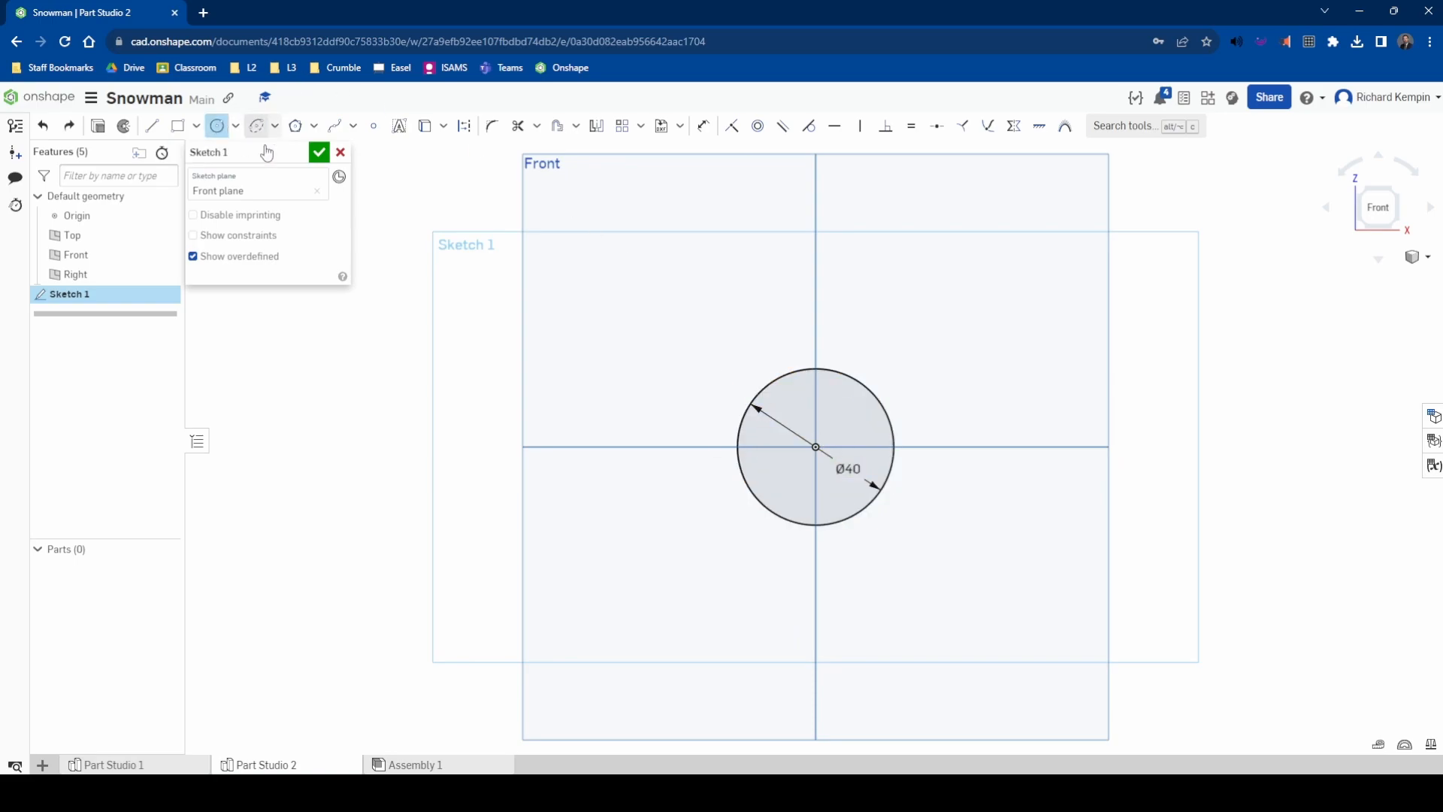
{"action": "left_click", "coordinate": [815, 447]}
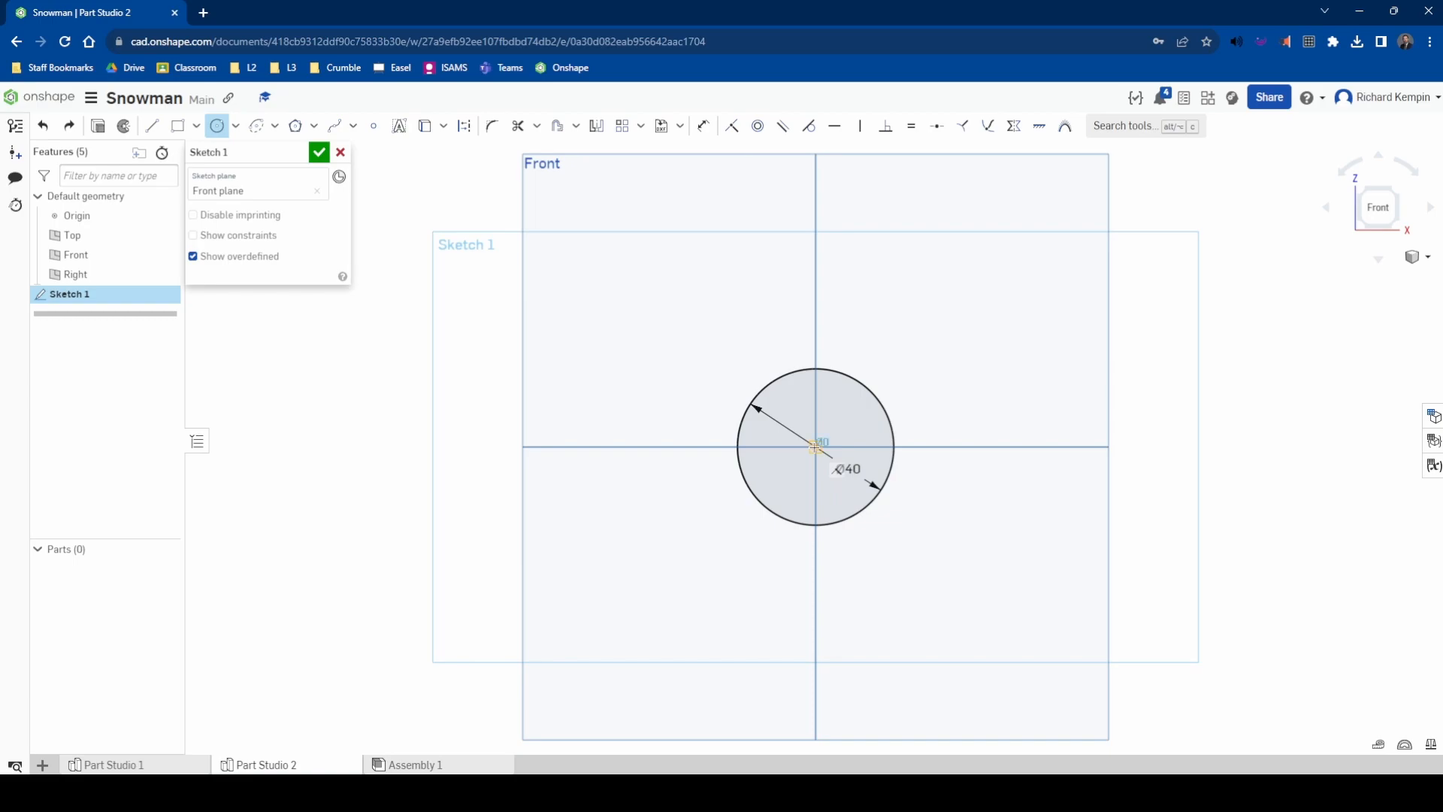
{"action": "left_click", "coordinate": [872, 472]}
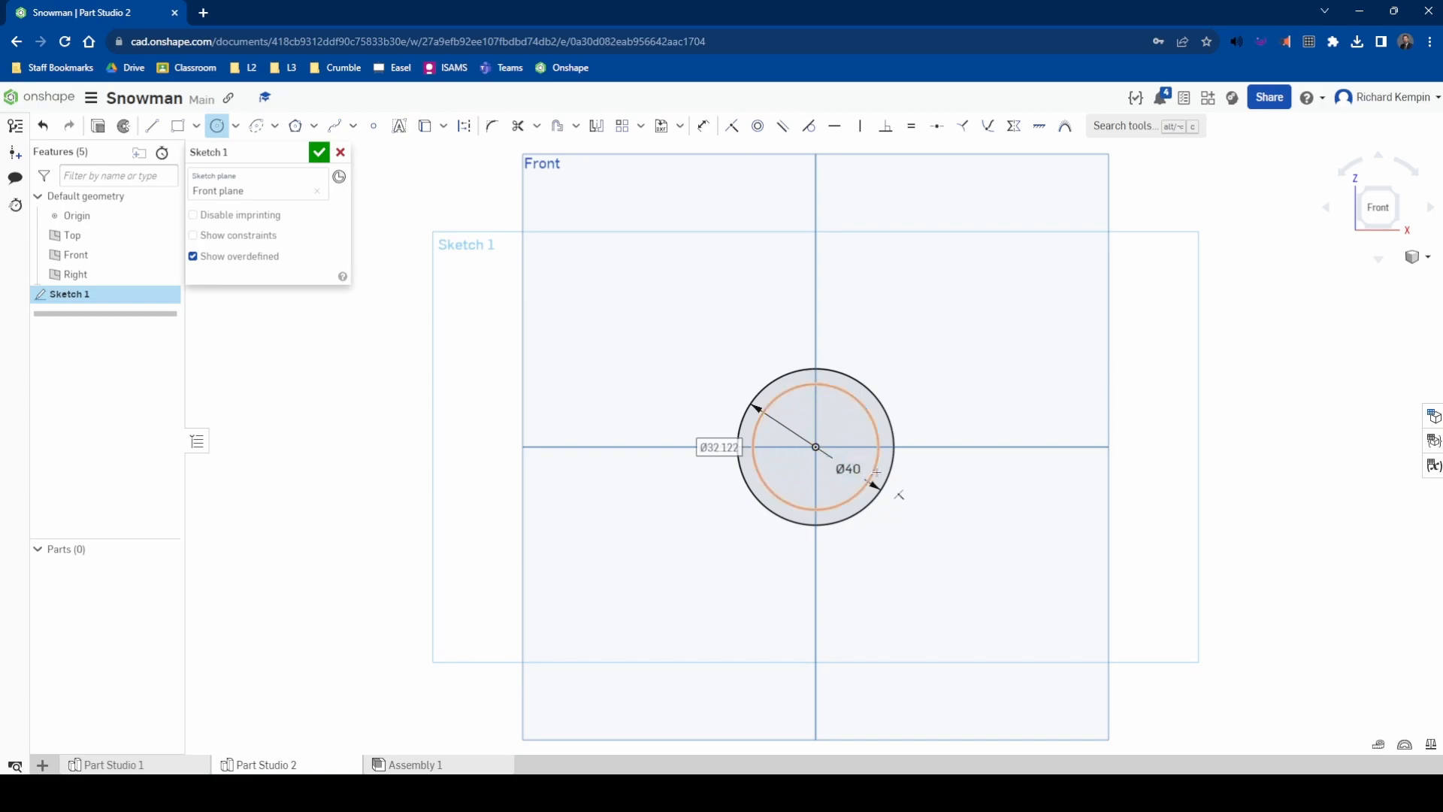
{"action": "type", "text": "38"}
{"action": "key", "text": "Return"}
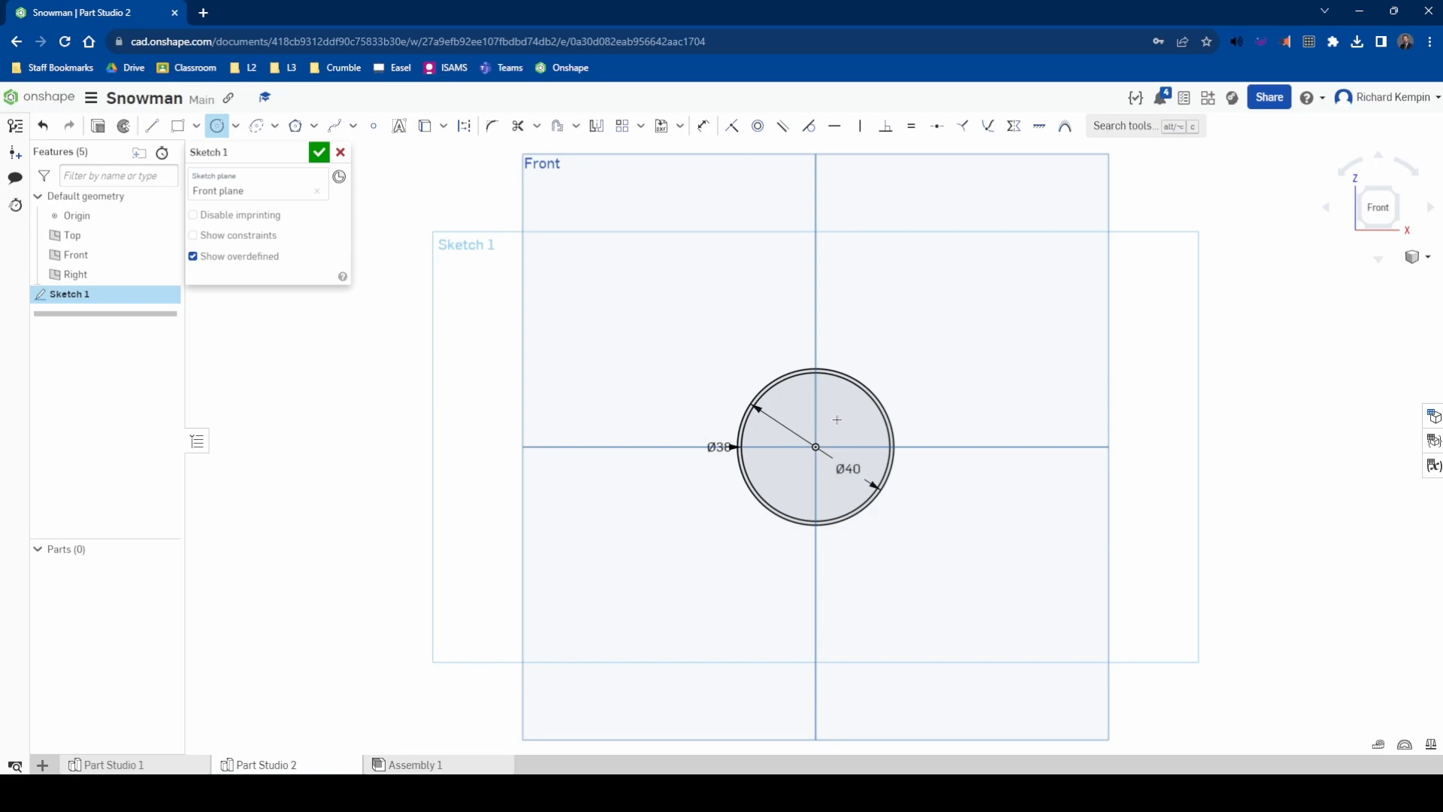
Sketch a 25 mm diameter circle above the two concentric circles, centred on the vertical plane line
{"action": "scroll", "coordinate": [869, 332], "scroll_direction": "up", "scroll_amount": 1}
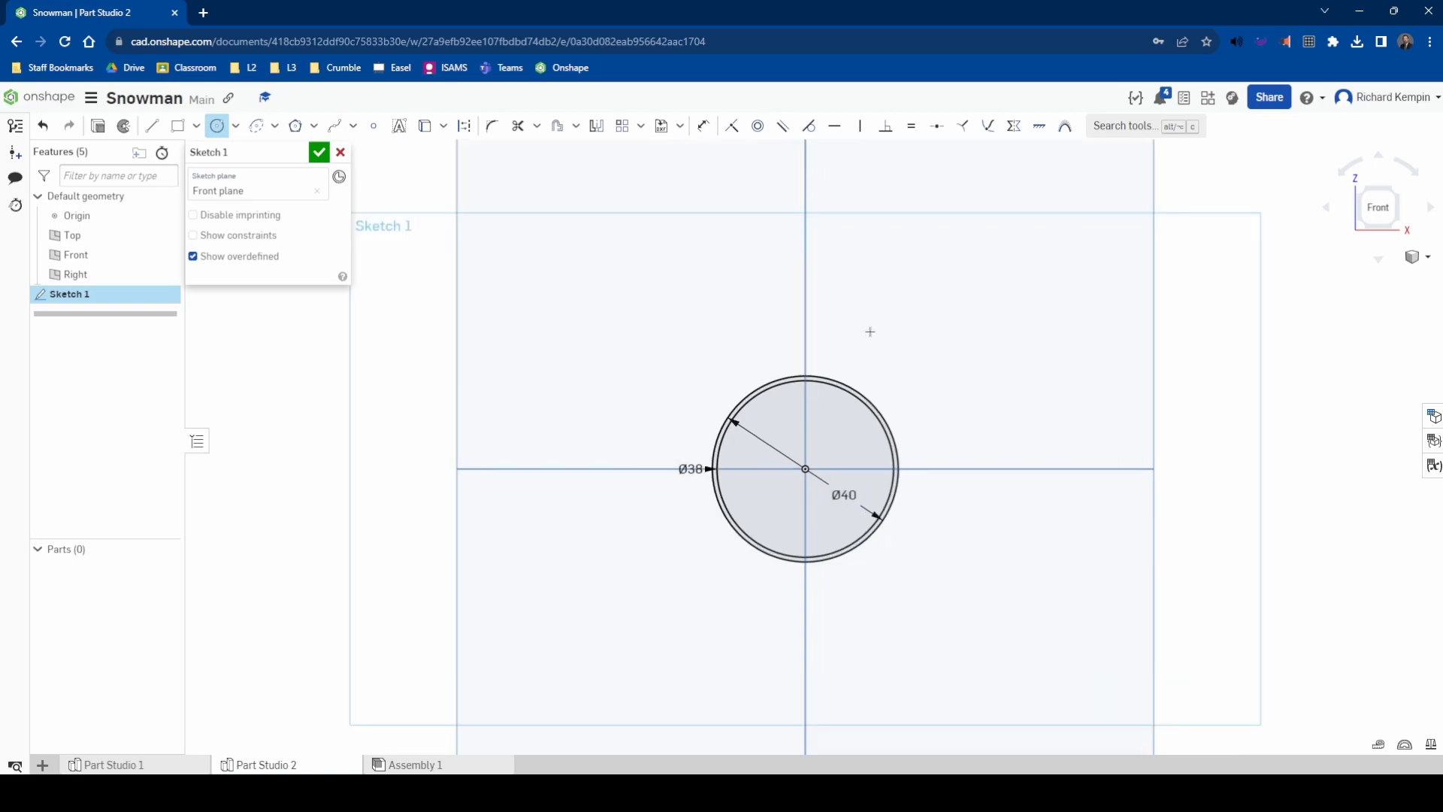
{"action": "left_click", "coordinate": [805, 285]}
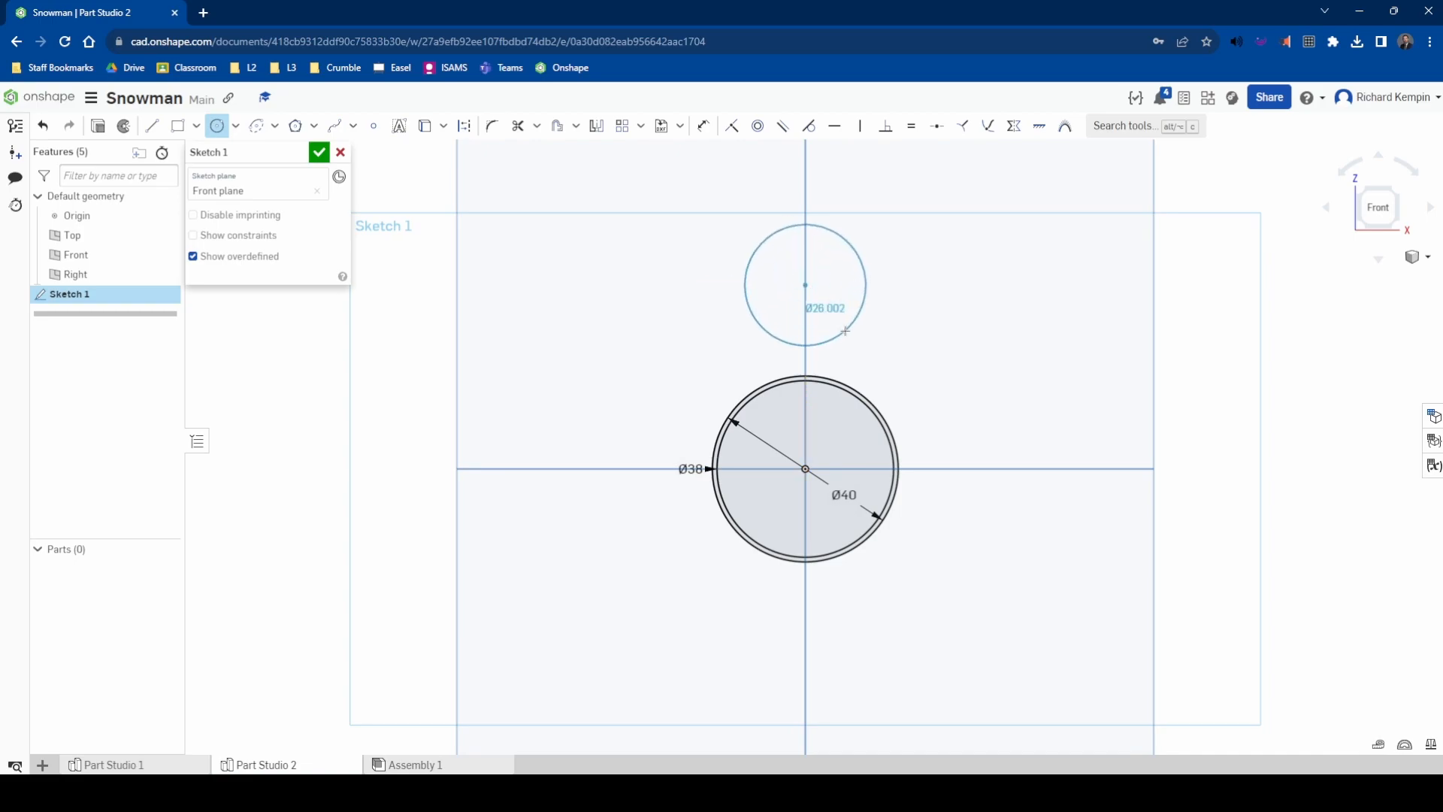
{"action": "left_click", "coordinate": [845, 332]}
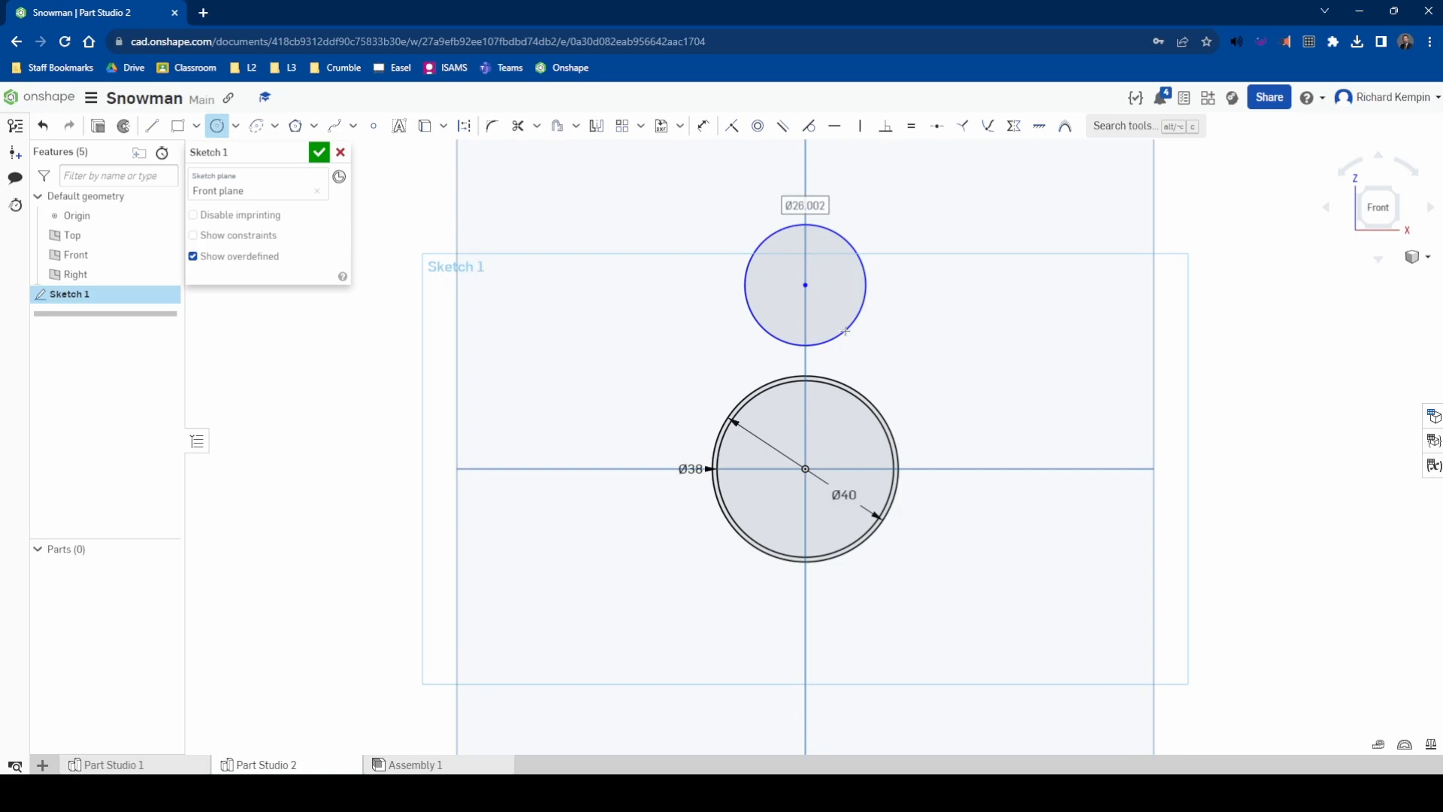
{"action": "type", "text": "25"}
{"action": "key", "text": "Return"}
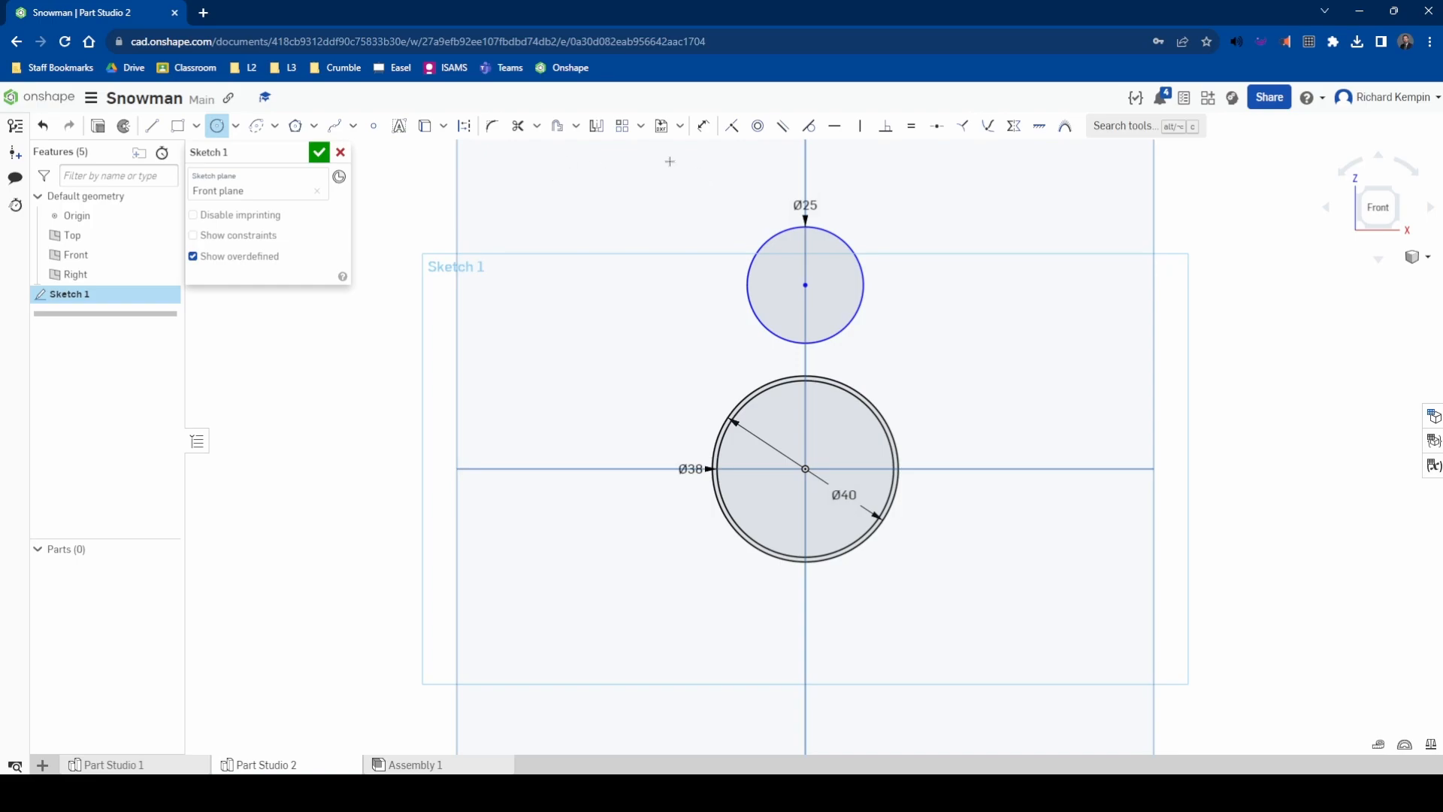
Dimension the vertical distance between the origin and the upper circle's centre as 30 mm
{"action": "left_click", "coordinate": [704, 126]}
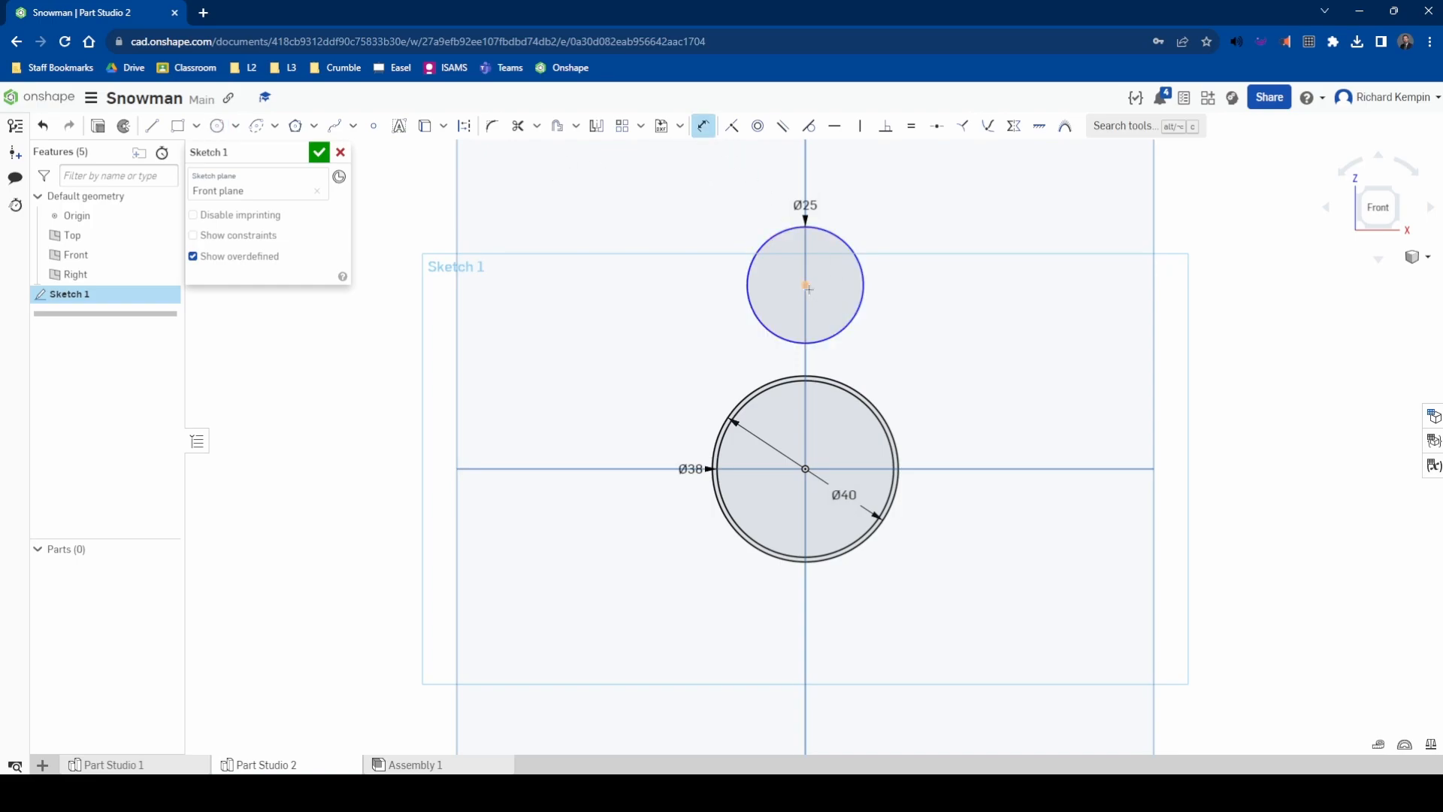
{"action": "left_click", "coordinate": [806, 469]}
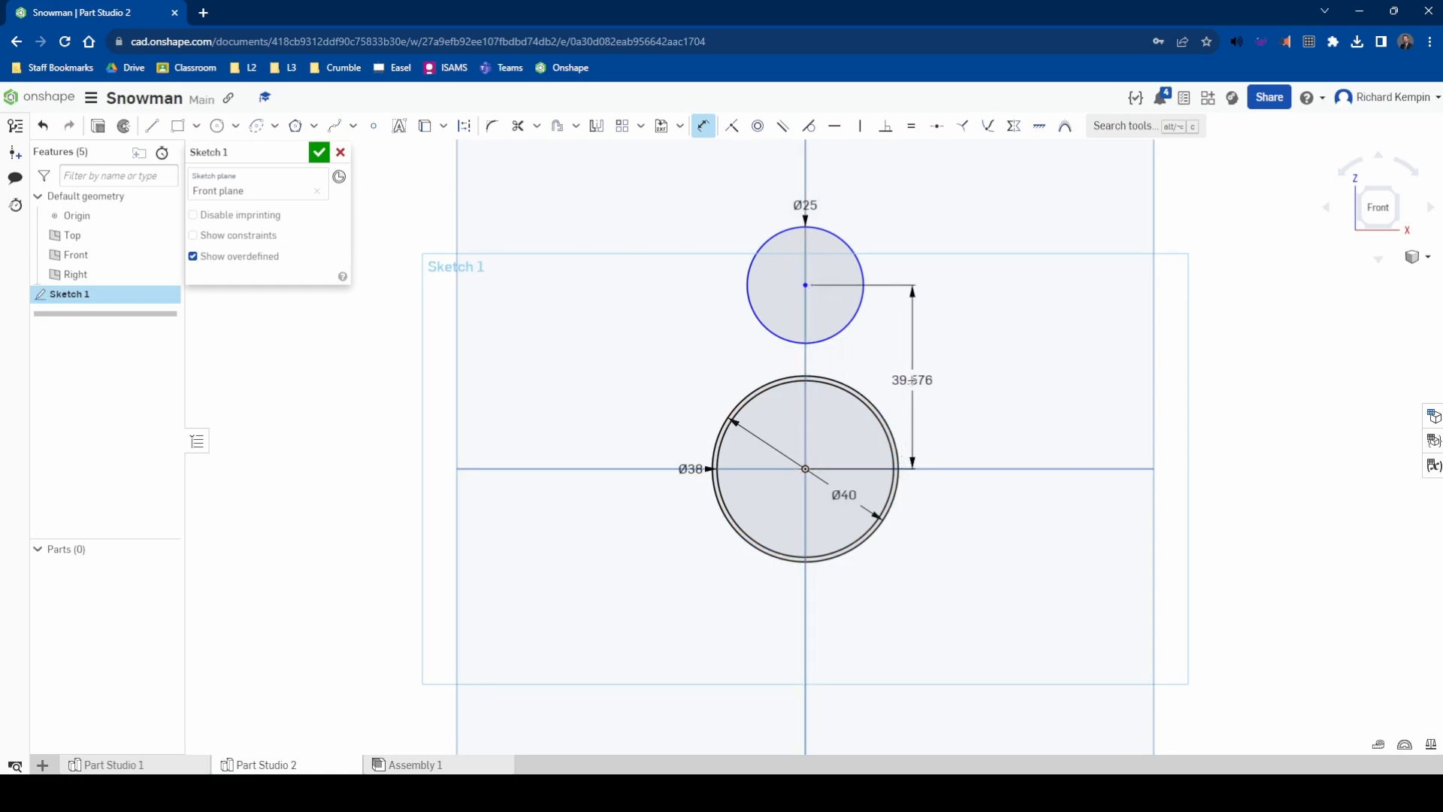
{"action": "left_click", "coordinate": [913, 380]}
{"action": "type", "text": "30"}
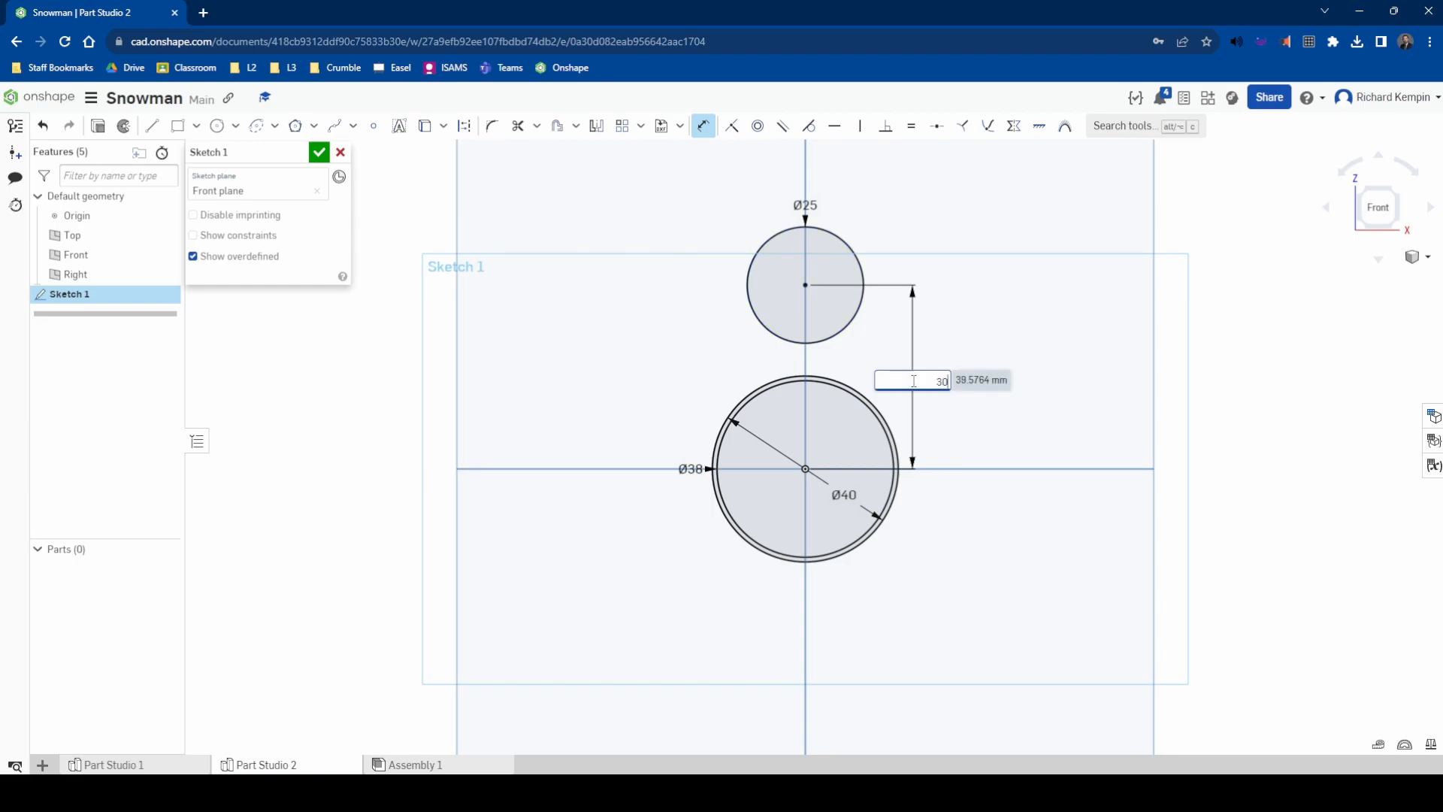
{"action": "key", "text": "Return"}
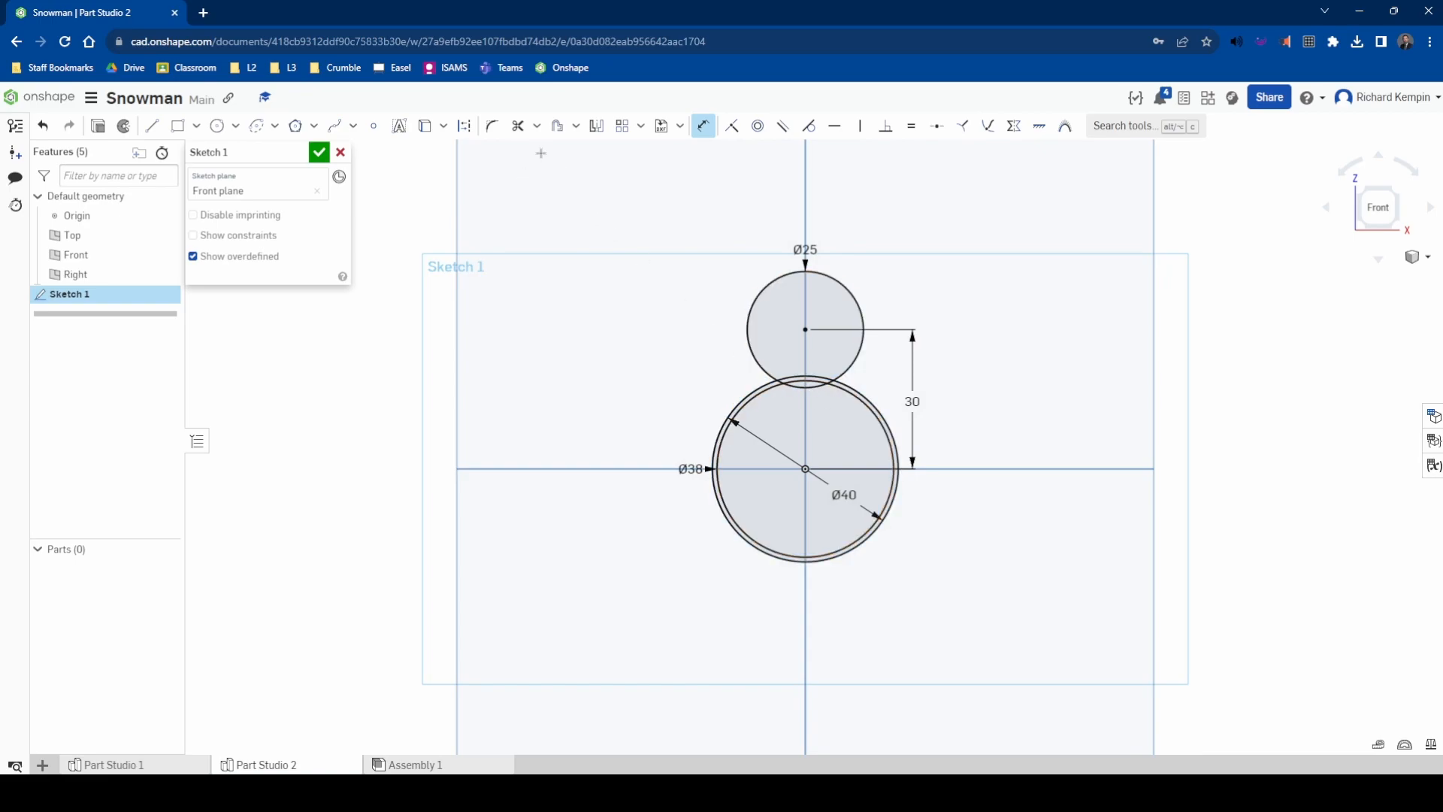
Trim the upper circle and the ball arcs inside it, keeping only its short segments across the shell wall, and finish the sketch
{"action": "left_click", "coordinate": [517, 128]}
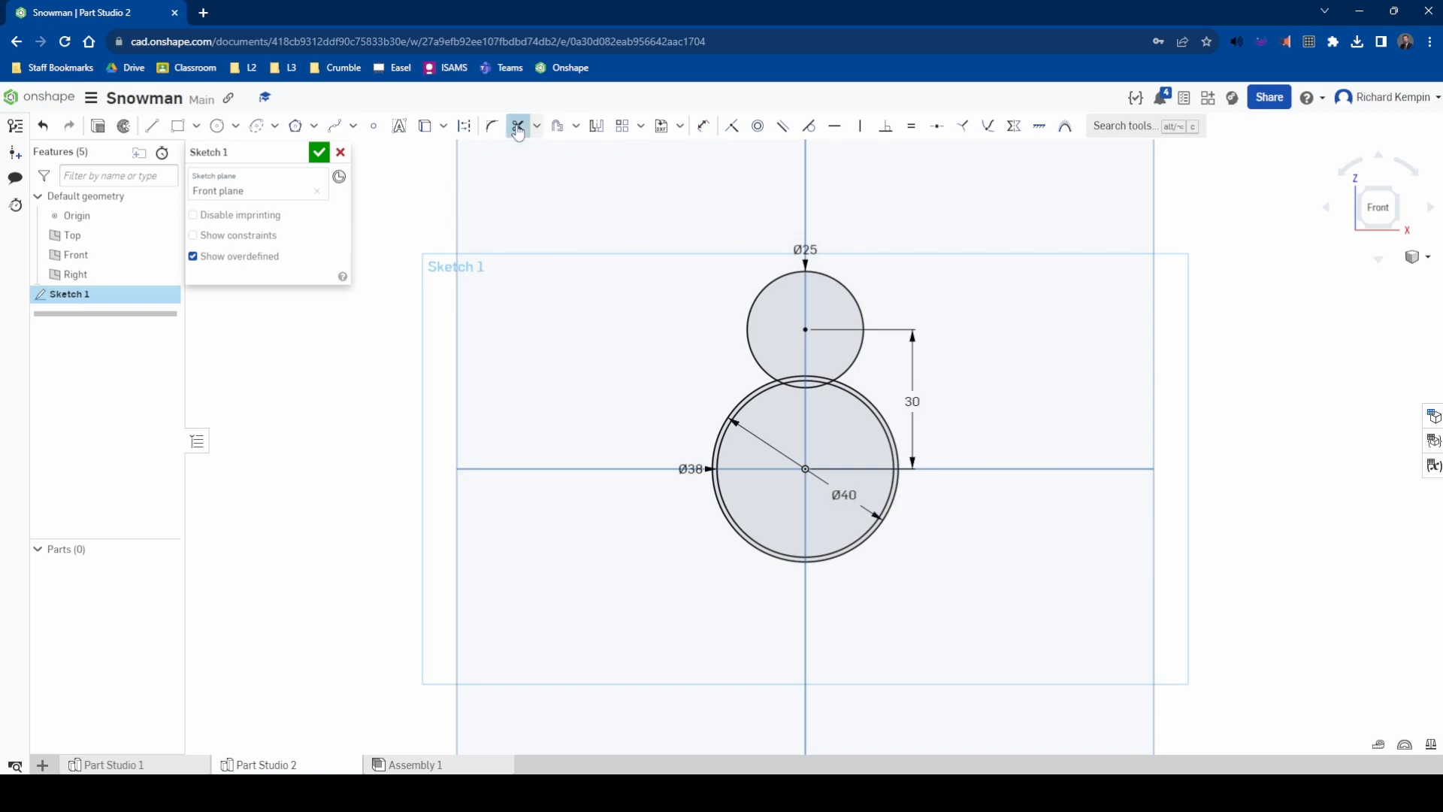
{"action": "scroll", "coordinate": [823, 380], "scroll_direction": "up", "scroll_amount": 3}
{"action": "scroll", "coordinate": [803, 394], "scroll_direction": "up", "scroll_amount": 1}
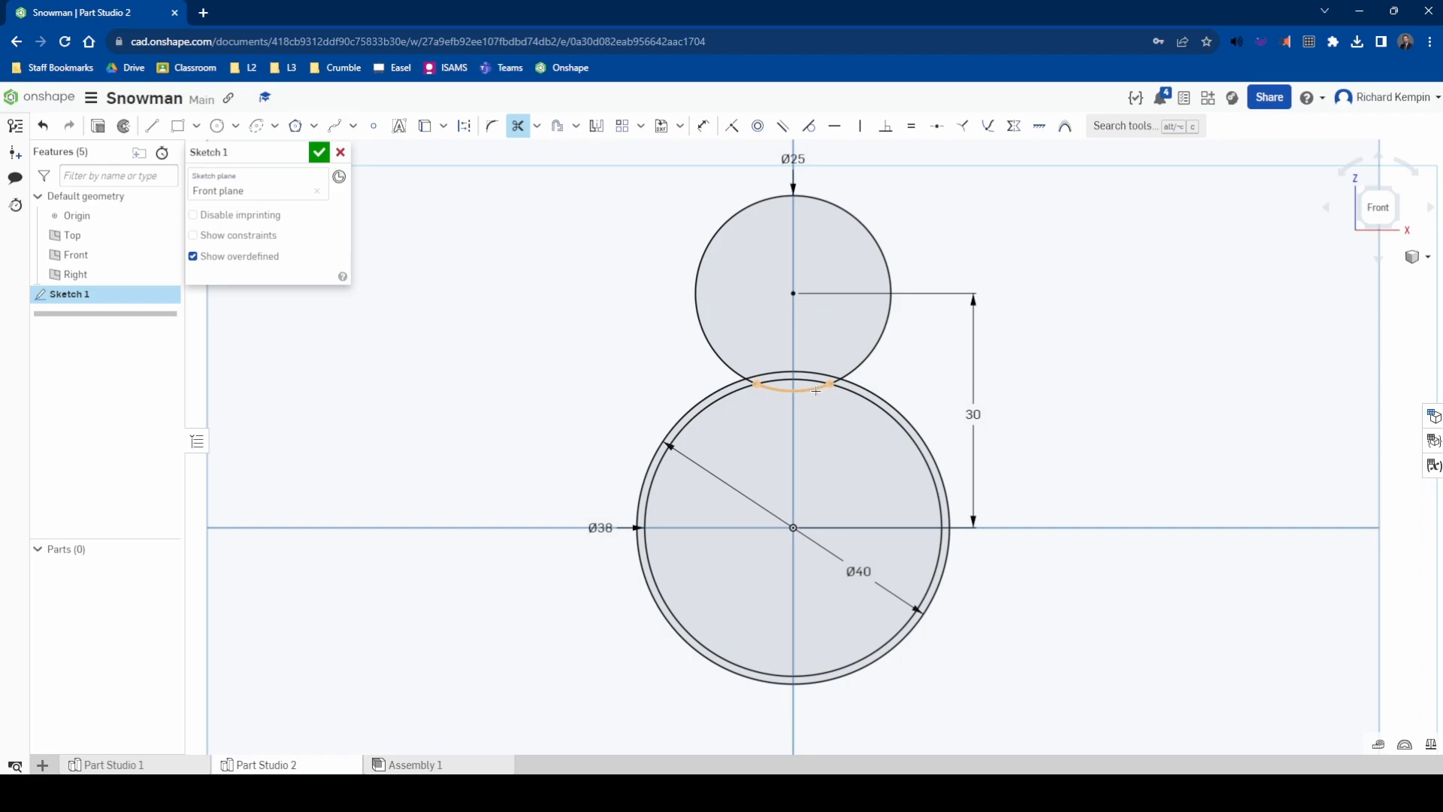
{"action": "left_click", "coordinate": [815, 390]}
{"action": "left_click", "coordinate": [804, 373]}
{"action": "left_click", "coordinate": [865, 354]}
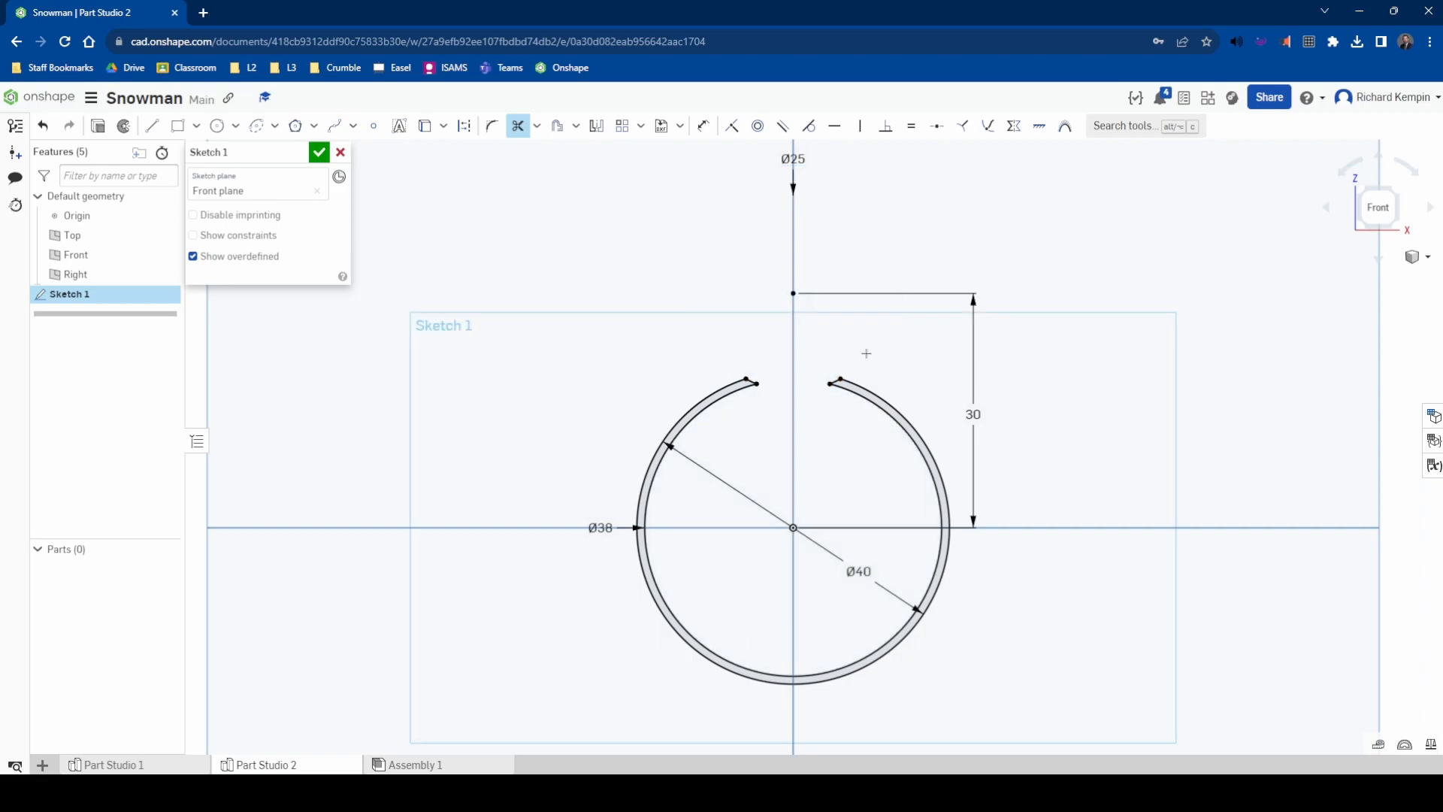
{"action": "scroll", "coordinate": [805, 342], "scroll_direction": "down", "scroll_amount": 1}
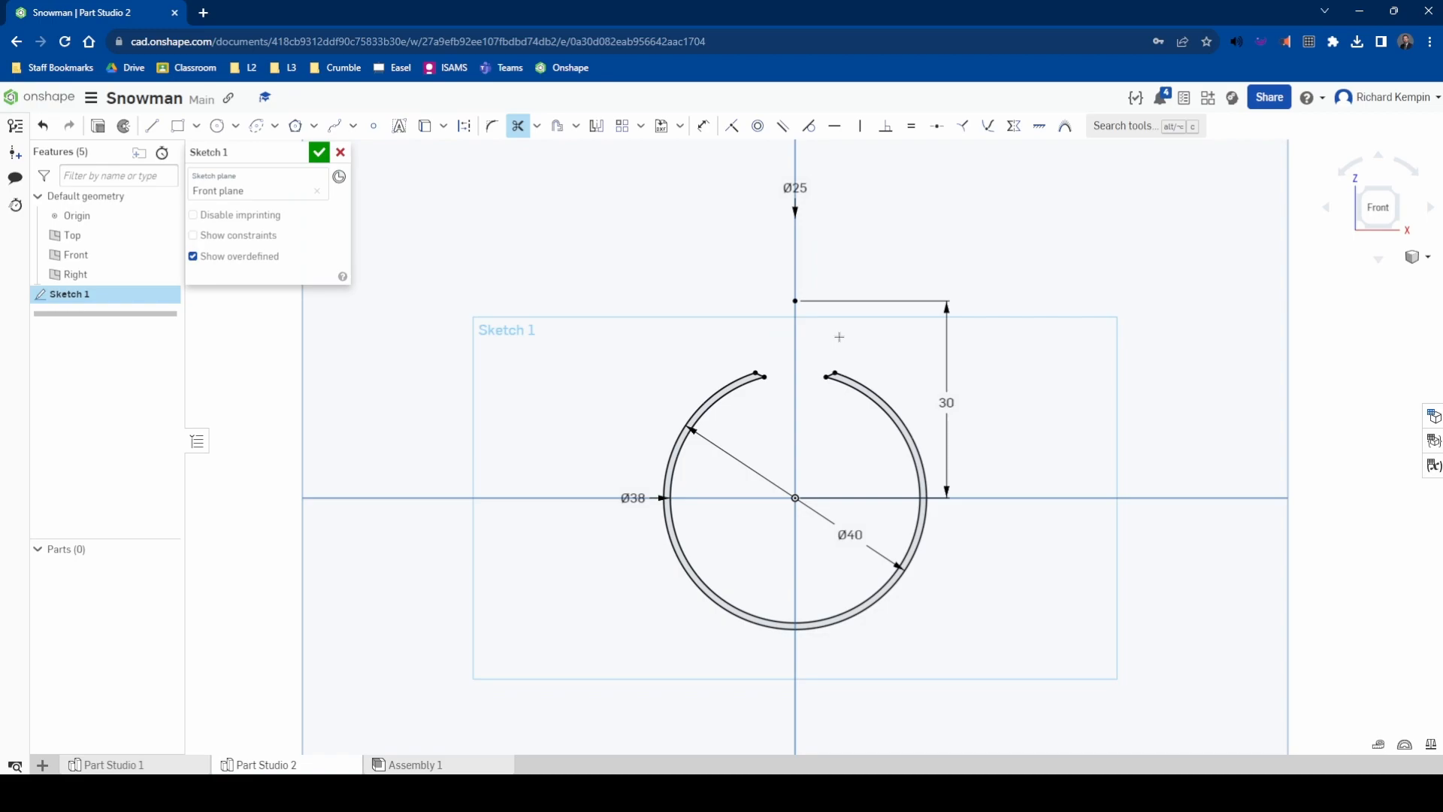
{"action": "left_click", "coordinate": [319, 153]}
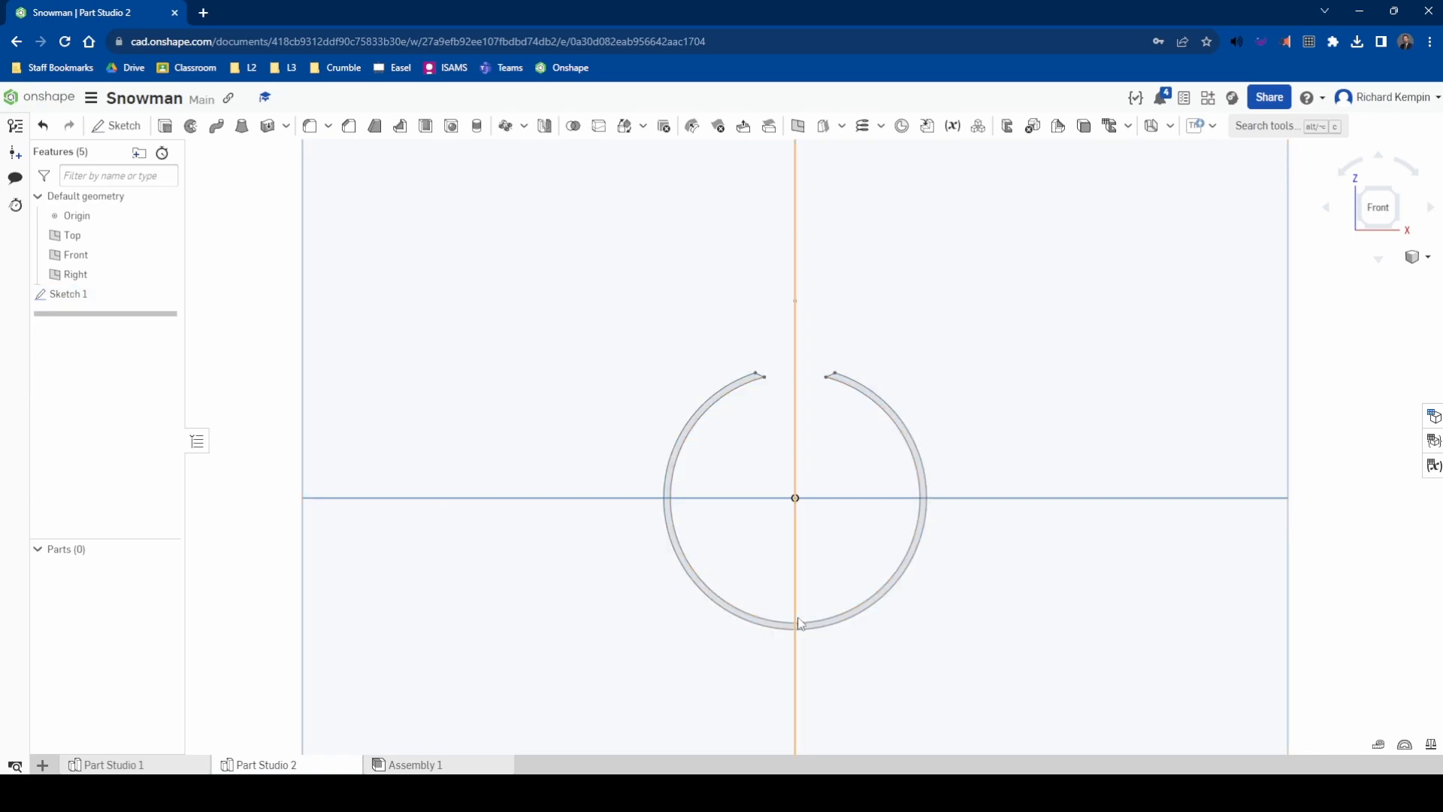
Reopen the ring sketch for editing and draw a 20 mm vertical line from the origin down to the outer circle's lowest point
{"action": "right_click", "coordinate": [67, 298]}
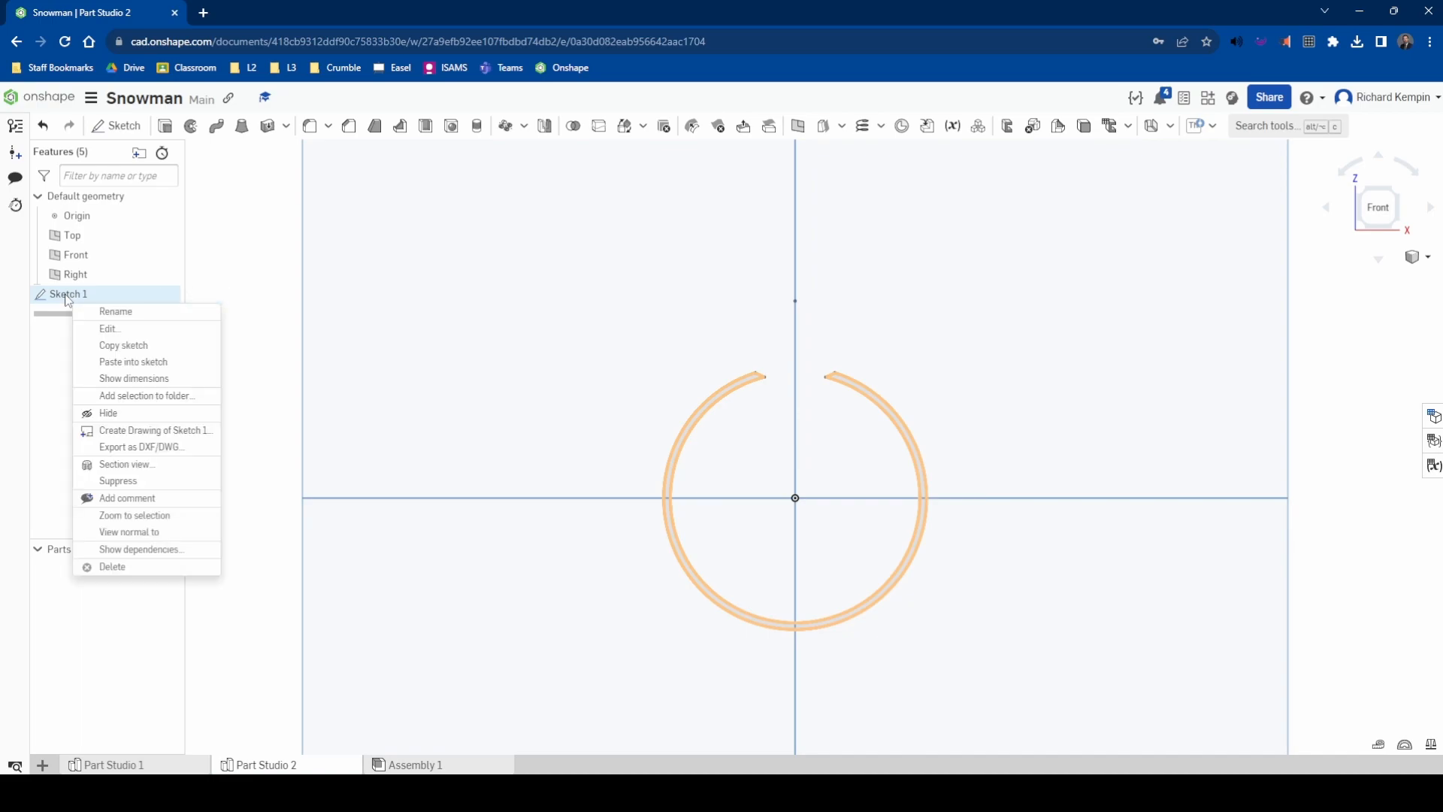
{"action": "left_click", "coordinate": [104, 337]}
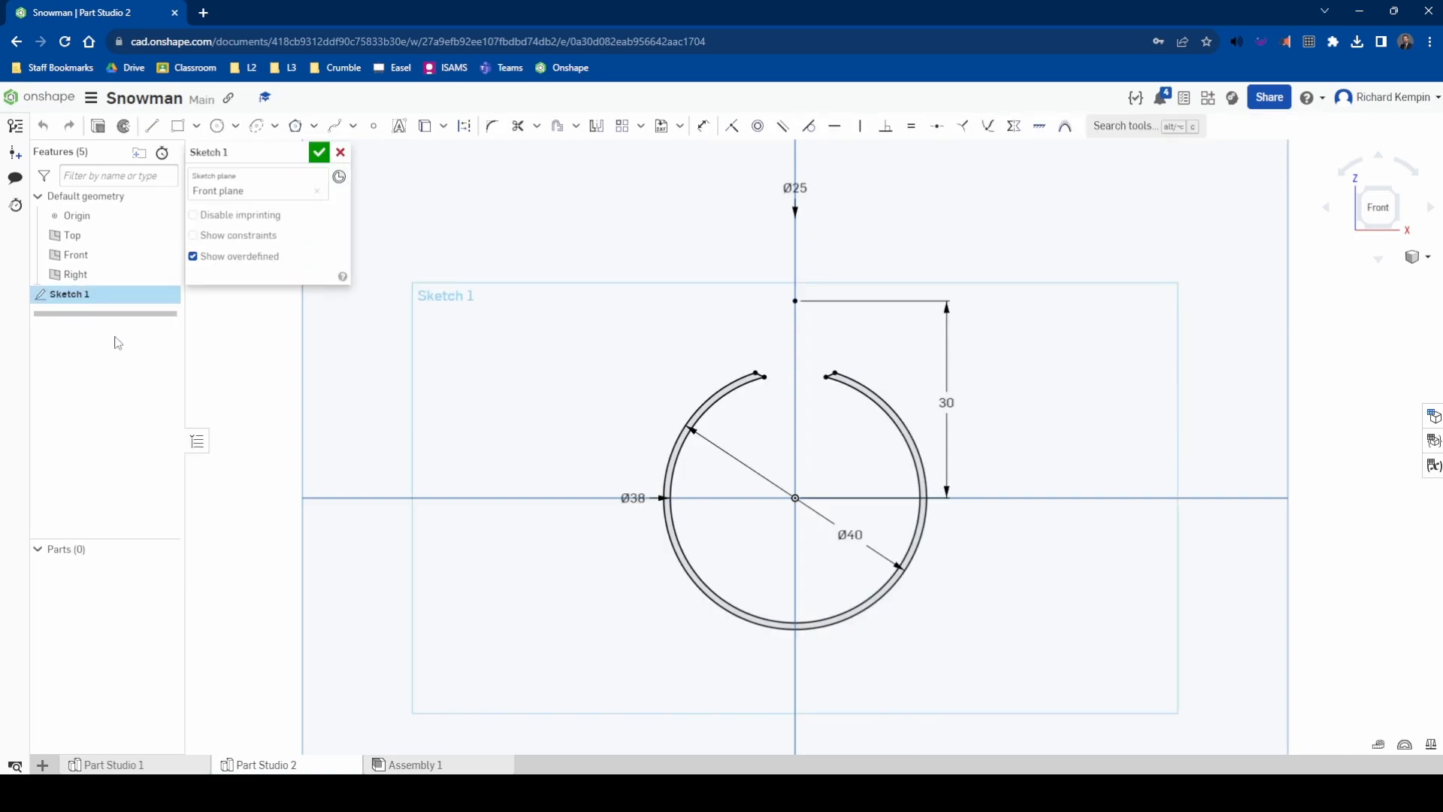
{"action": "left_click", "coordinate": [151, 125]}
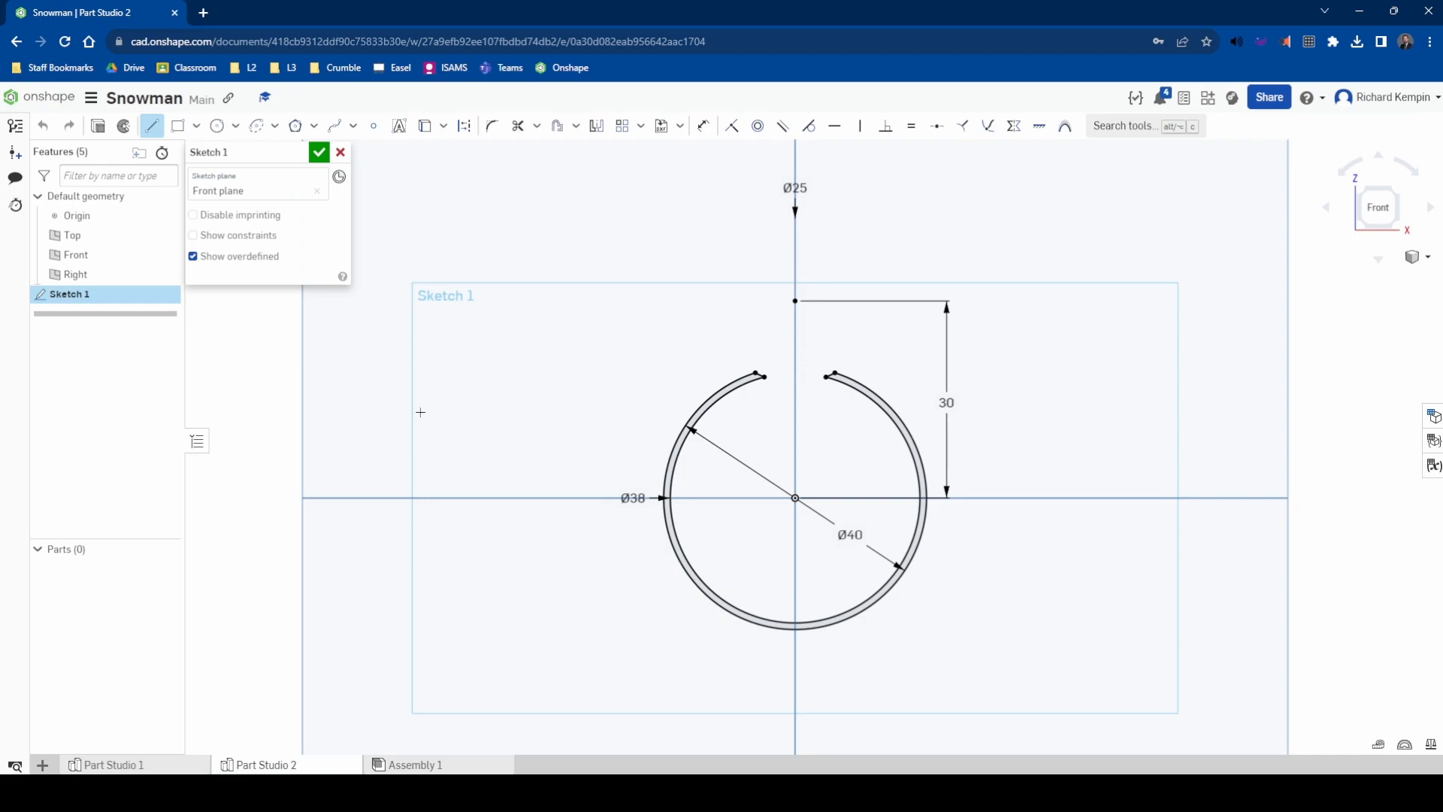
{"action": "left_click", "coordinate": [795, 498]}
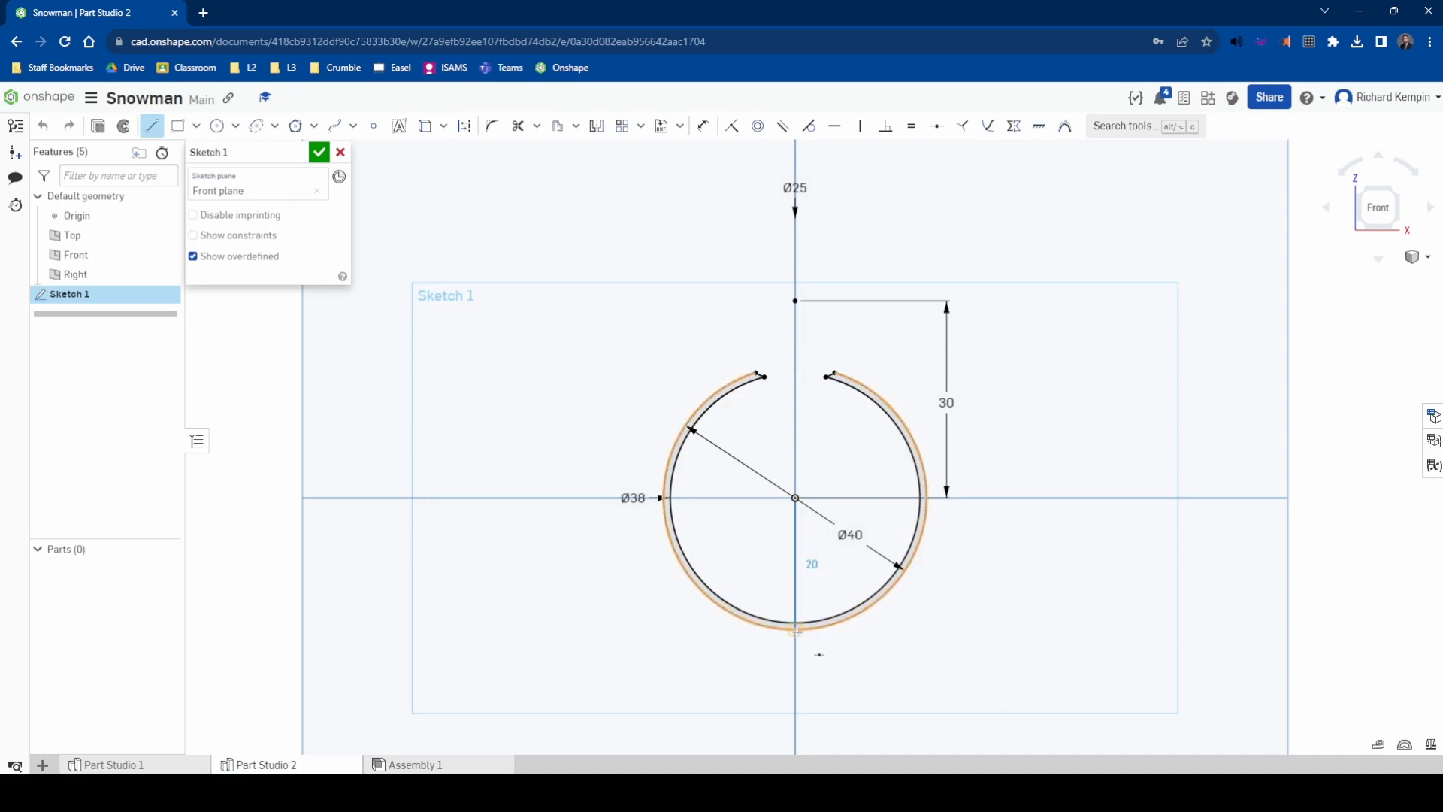
{"action": "left_click", "coordinate": [795, 628]}
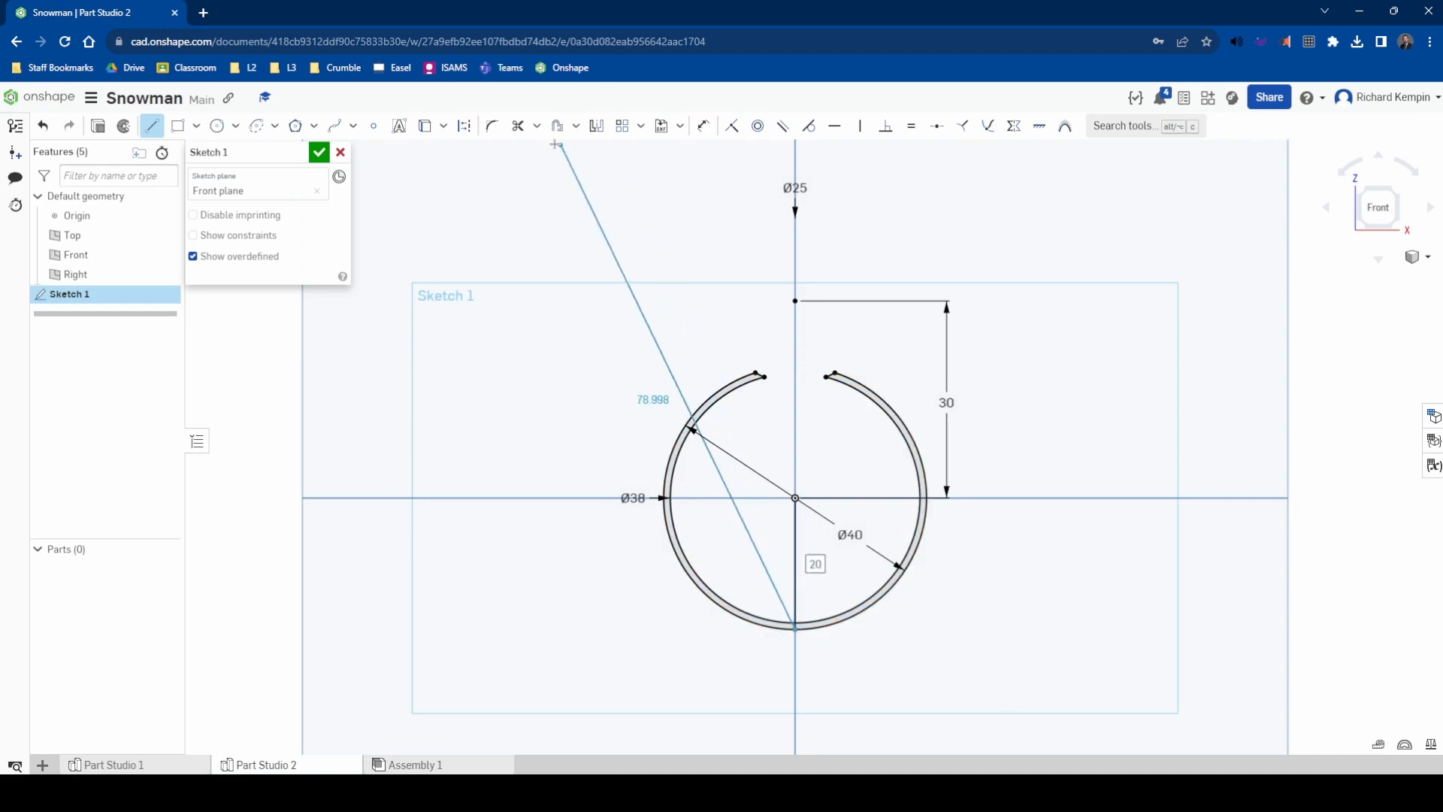
Trim the vertical line inside the inner circle, keeping only the short segment across the shell wall, and finish the sketch
{"action": "left_click", "coordinate": [519, 126]}
{"action": "left_click", "coordinate": [798, 567]}
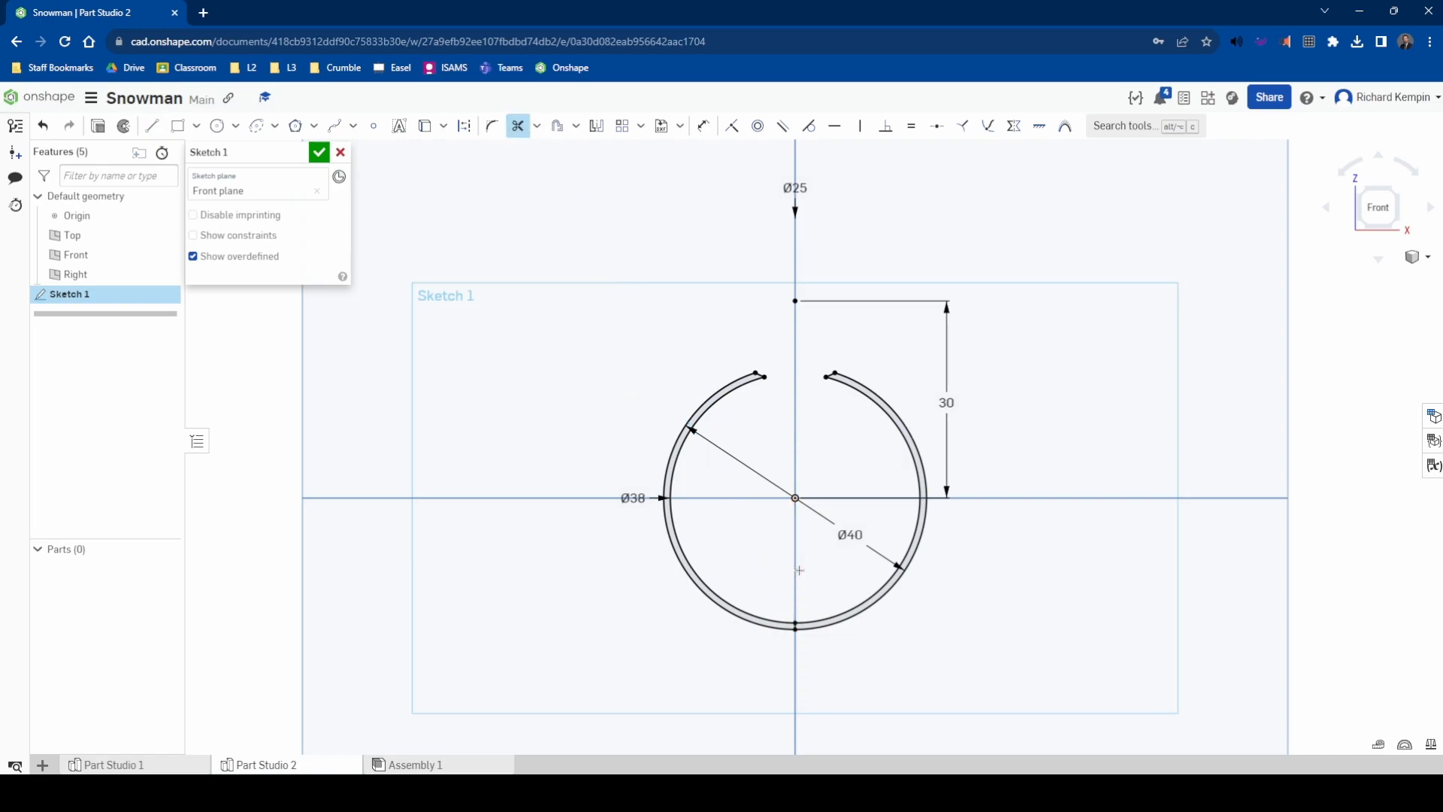
{"action": "left_click", "coordinate": [319, 154]}
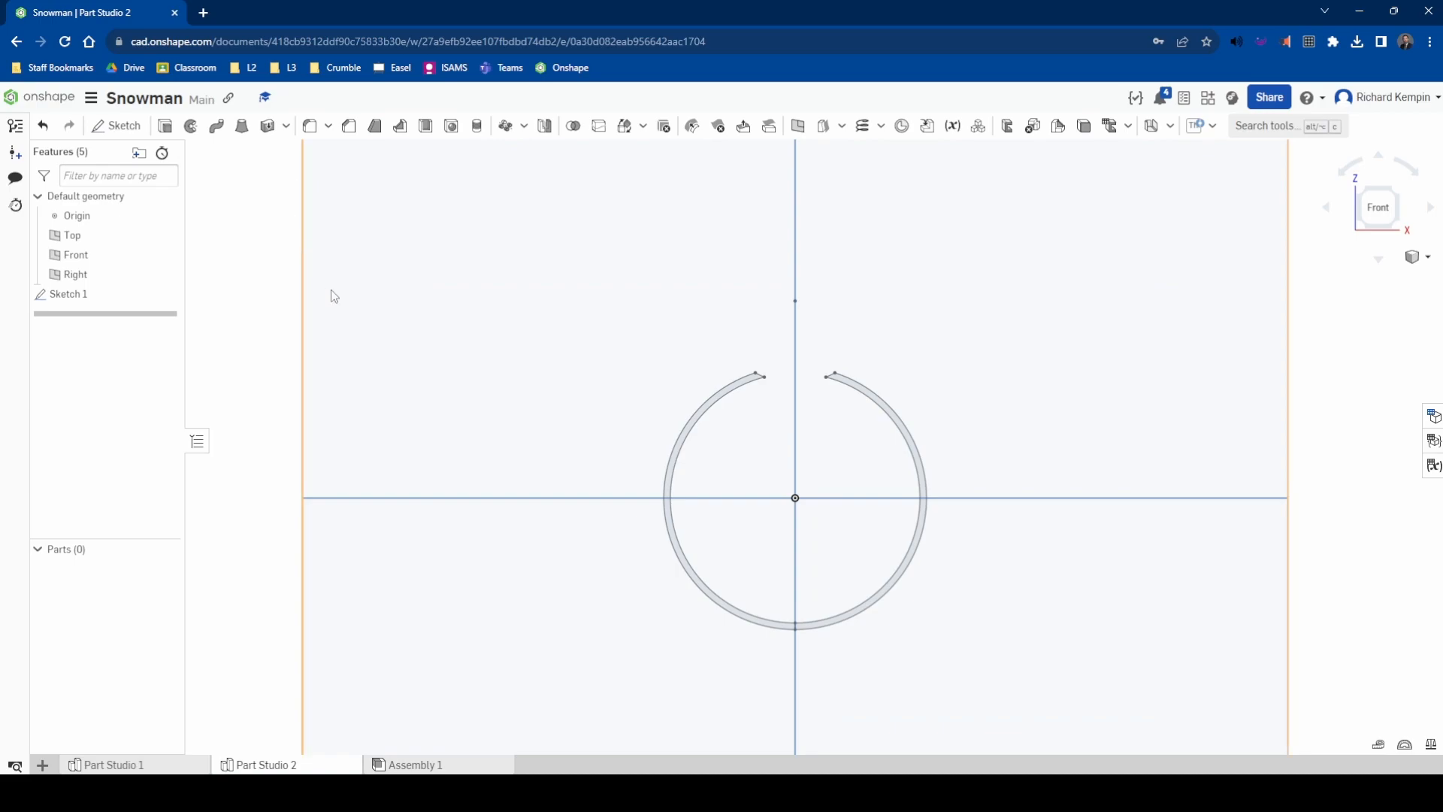
Revolve the open ring region as a new solid, full turn about the short line segment at the ring's lowest point
{"action": "left_click", "coordinate": [191, 128]}
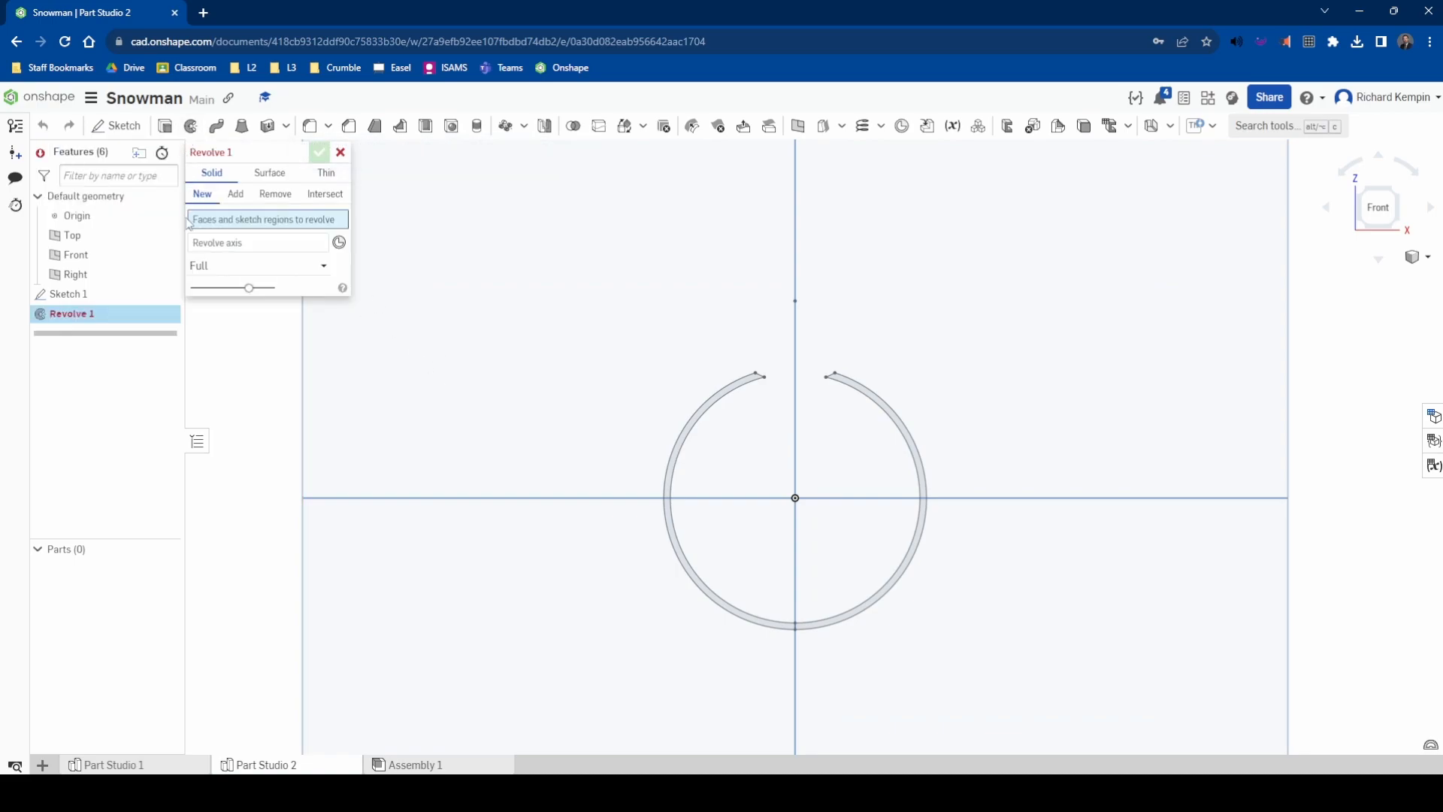
{"action": "left_click", "coordinate": [688, 422]}
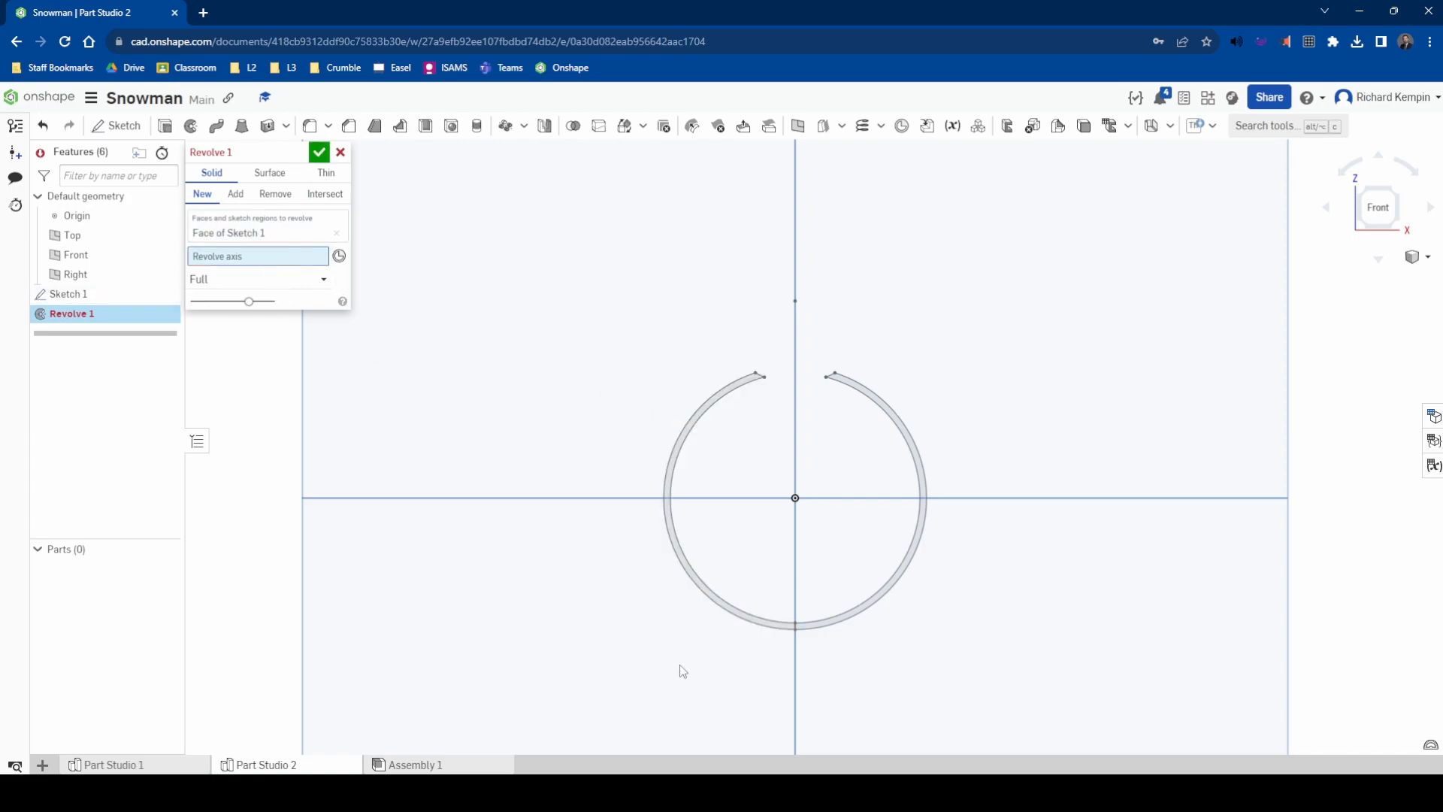
{"action": "left_click", "coordinate": [795, 627]}
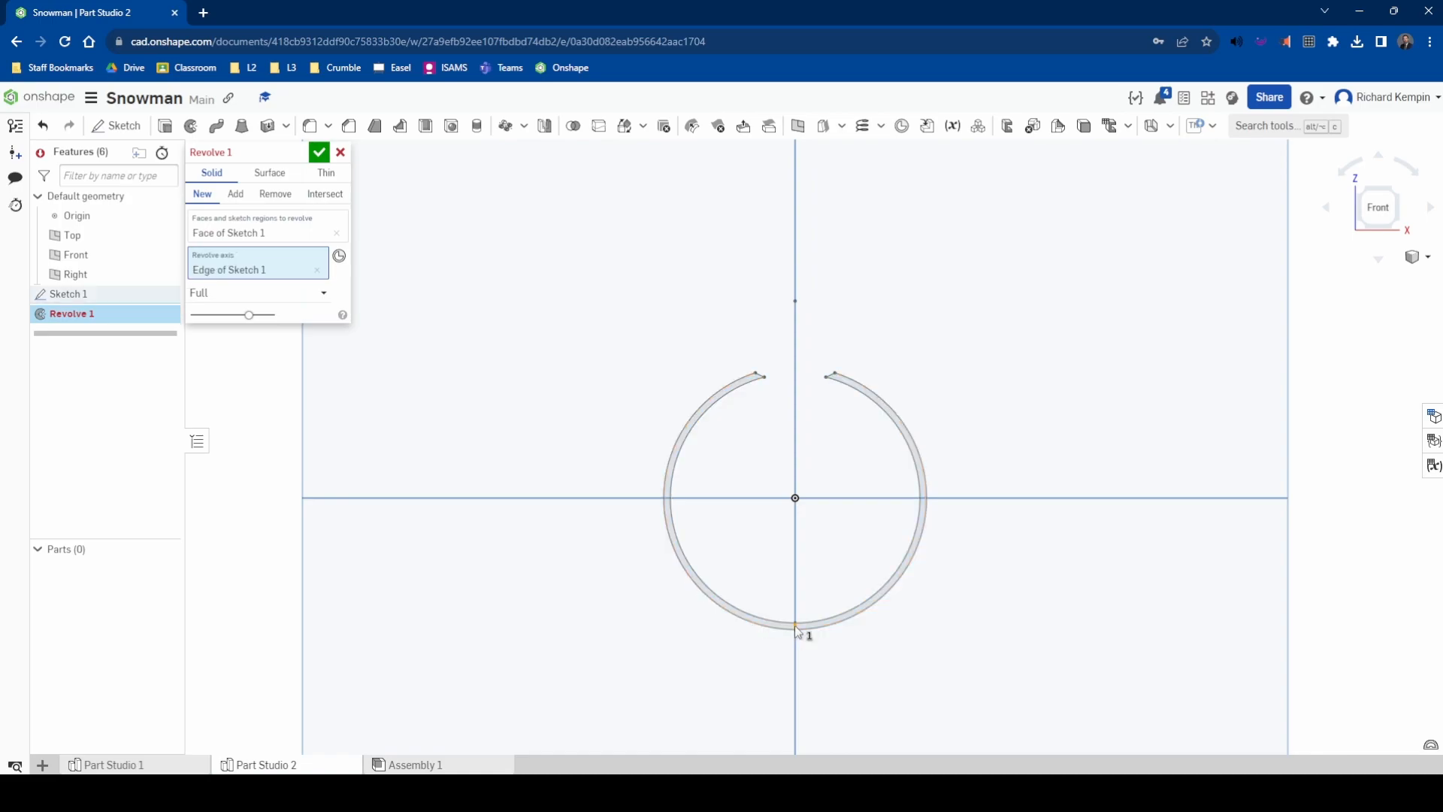
{"action": "right_click_drag", "start_coordinate": [1048, 371], "coordinate": [1039, 395]}
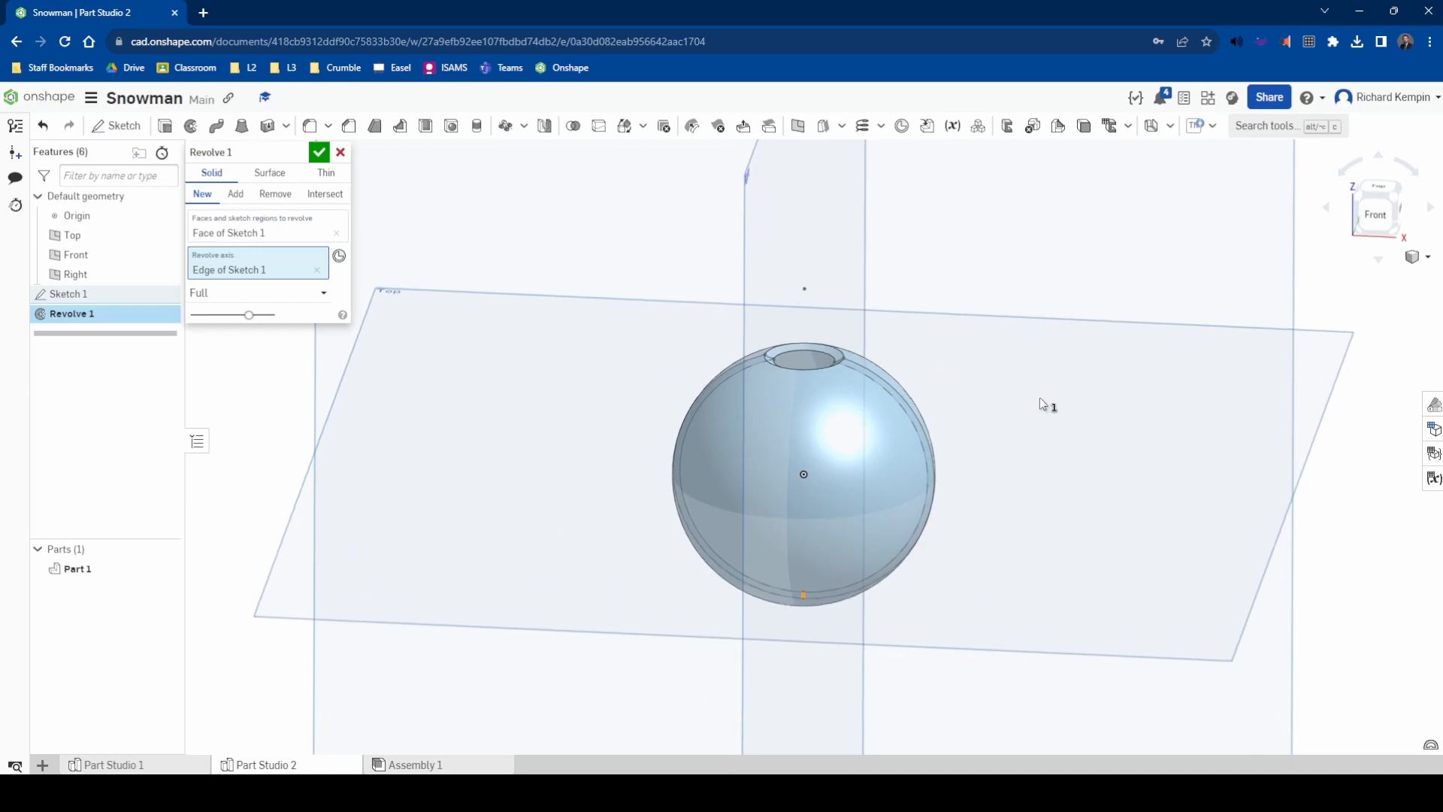
{"action": "left_click", "coordinate": [319, 152]}
{"action": "right_click_drag", "start_coordinate": [533, 449], "coordinate": [567, 445]}
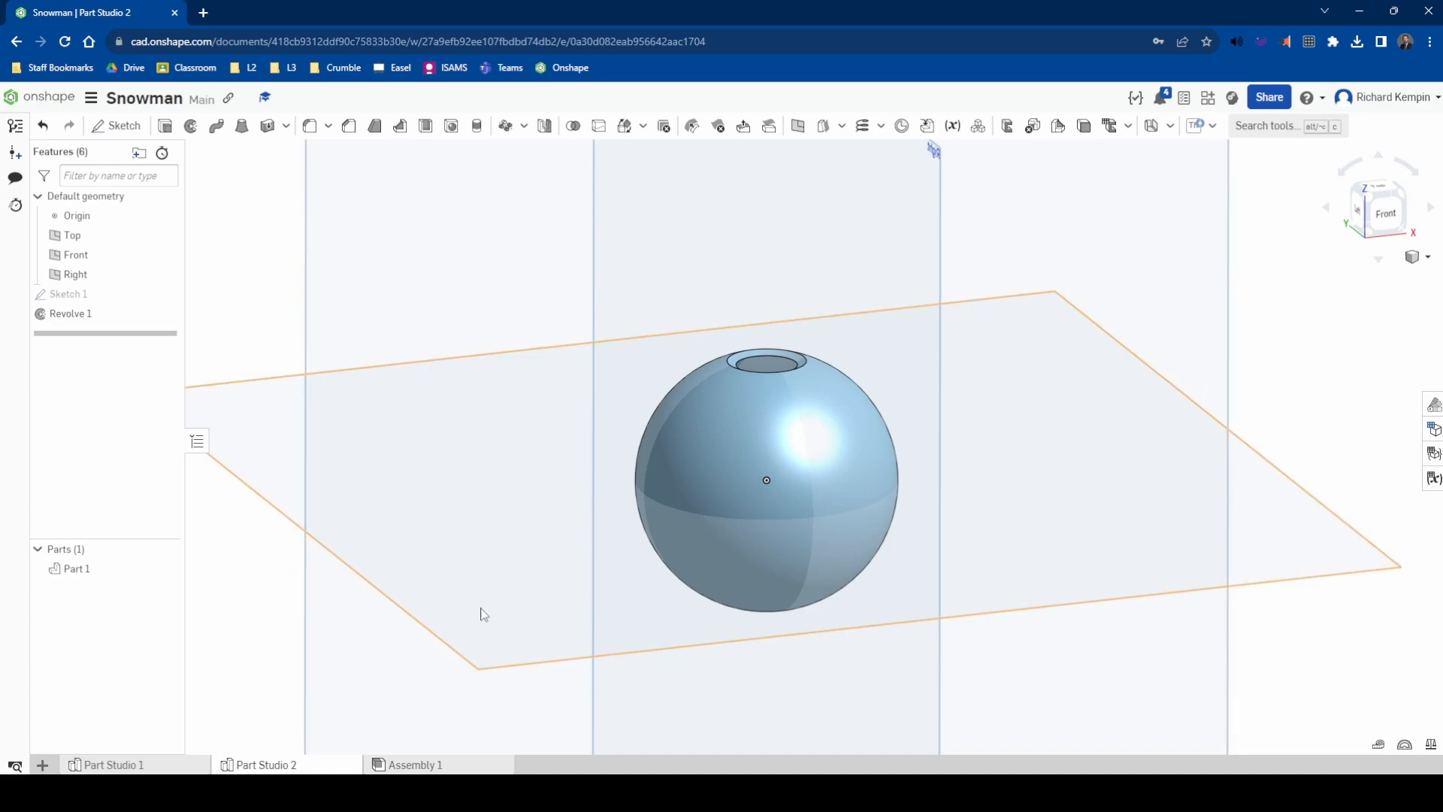
Create a third part studio and start a sketch on its Front plane, facing it straight on
{"action": "left_click", "coordinate": [42, 766]}
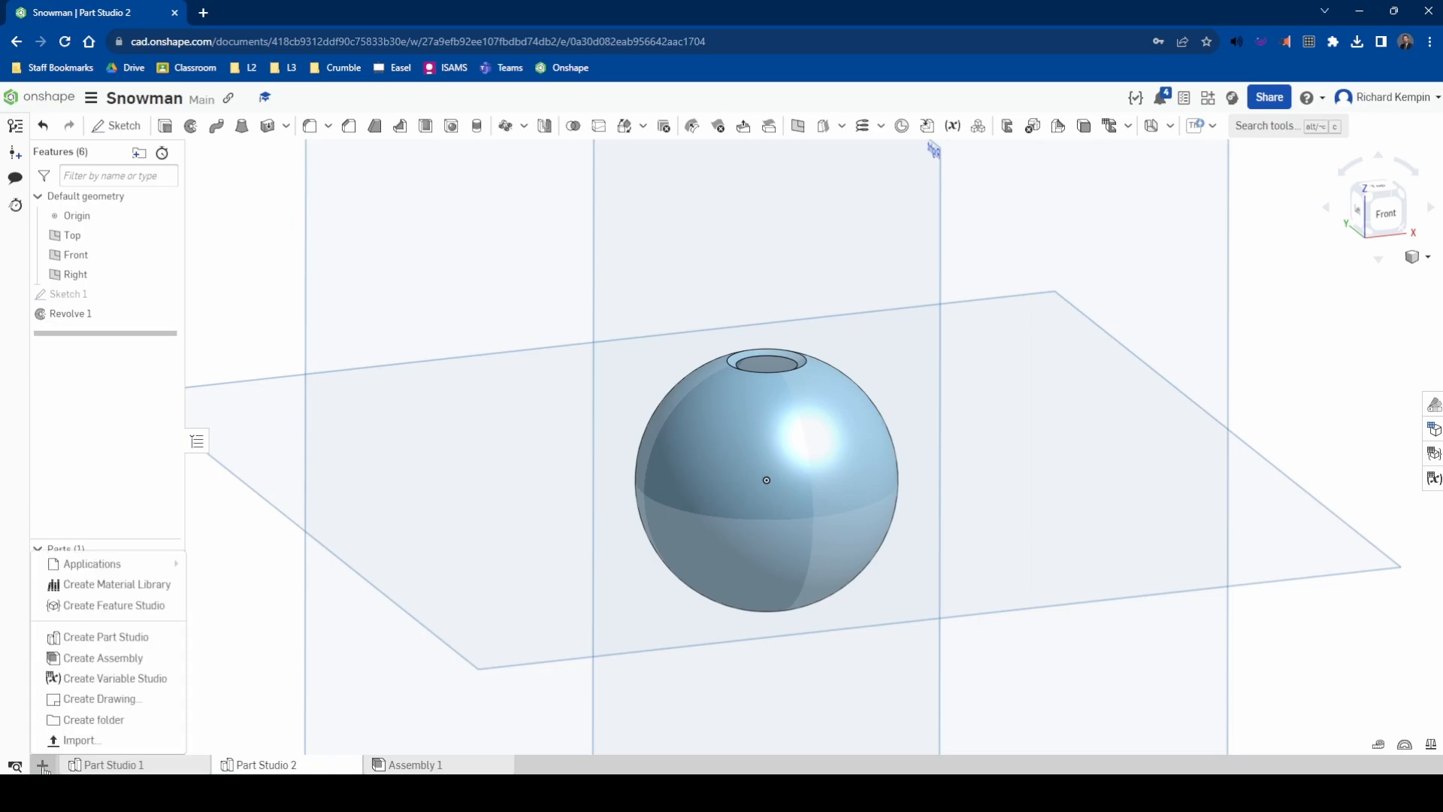
{"action": "left_click", "coordinate": [100, 638]}
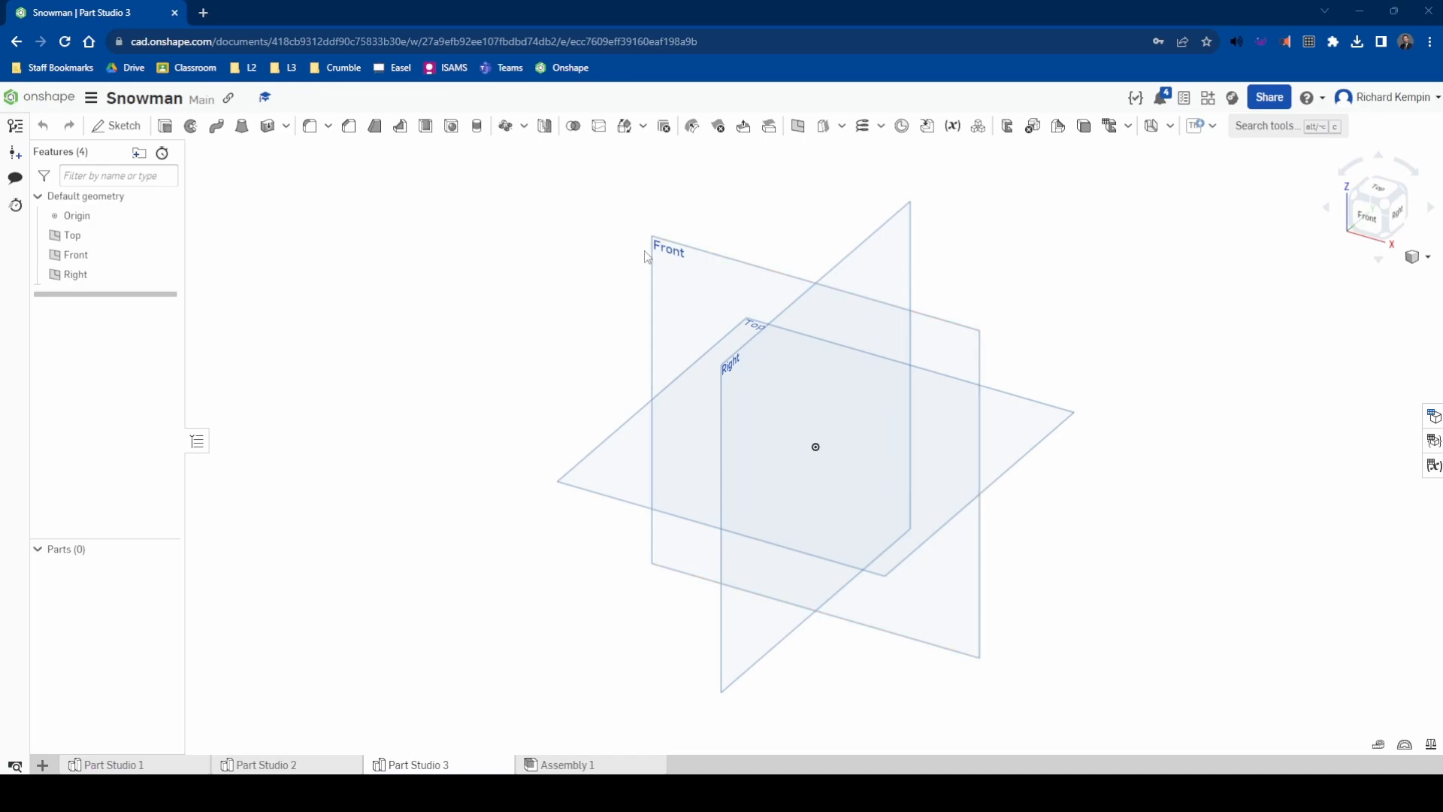
{"action": "left_click", "coordinate": [666, 249]}
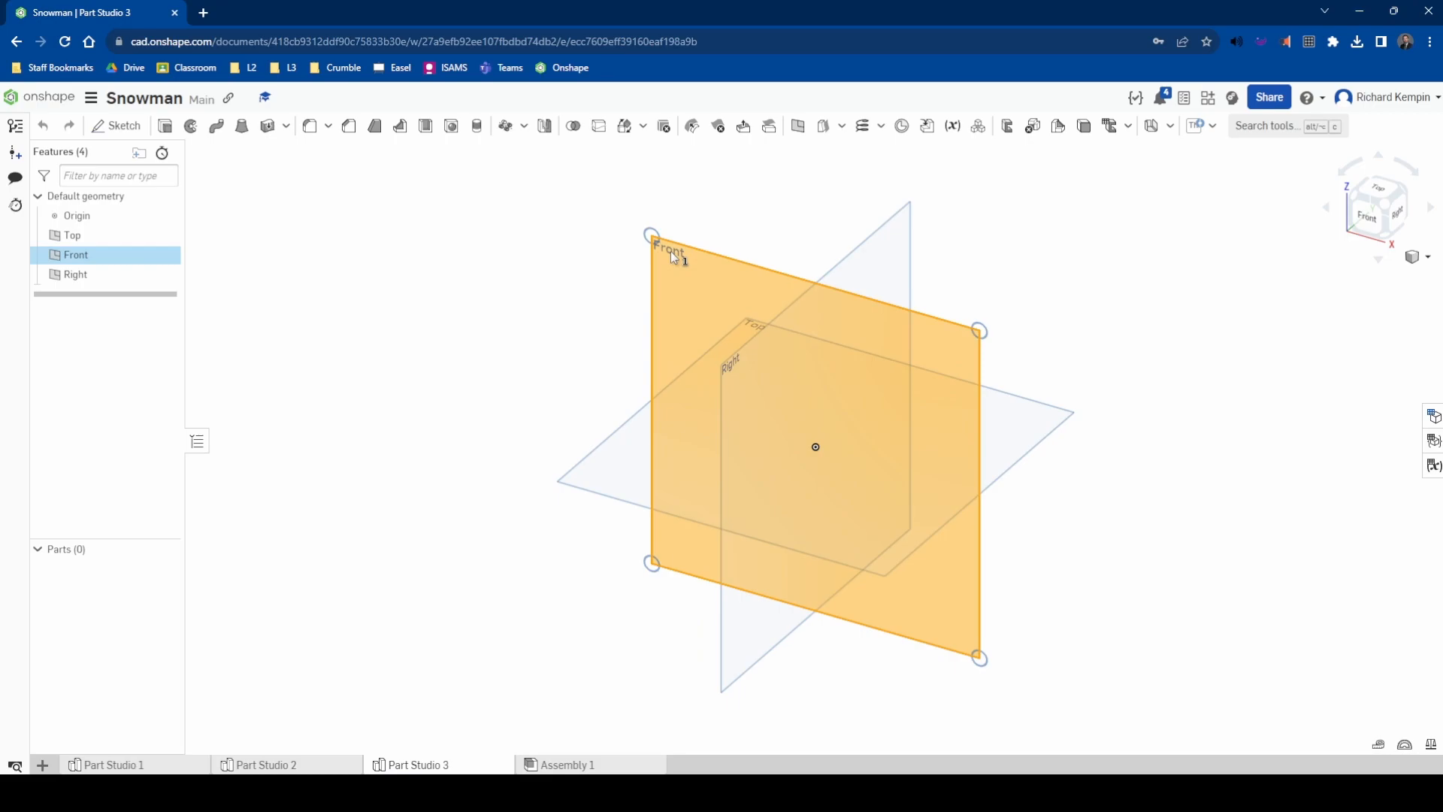
{"action": "left_click", "coordinate": [113, 126]}
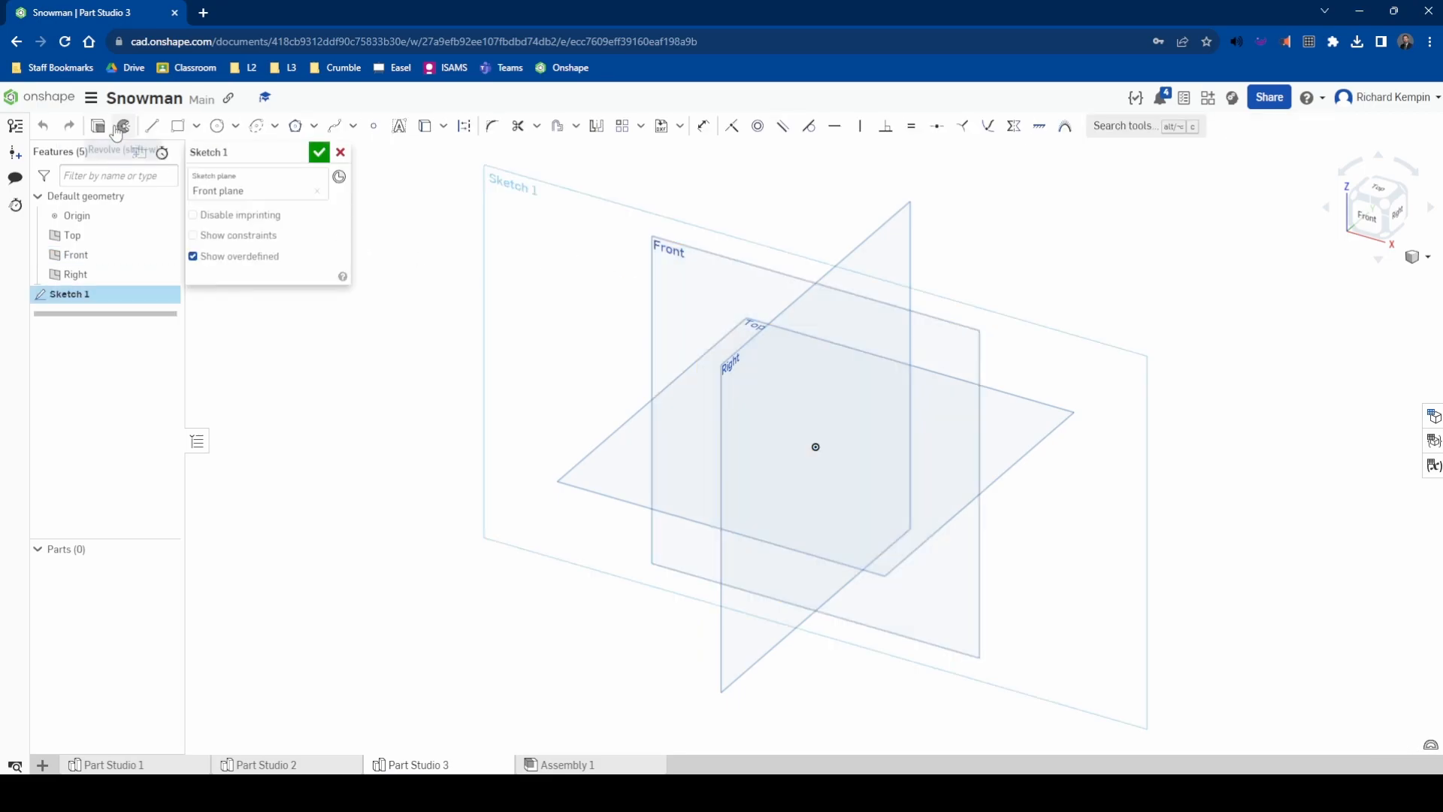
{"action": "left_click", "coordinate": [1370, 220]}
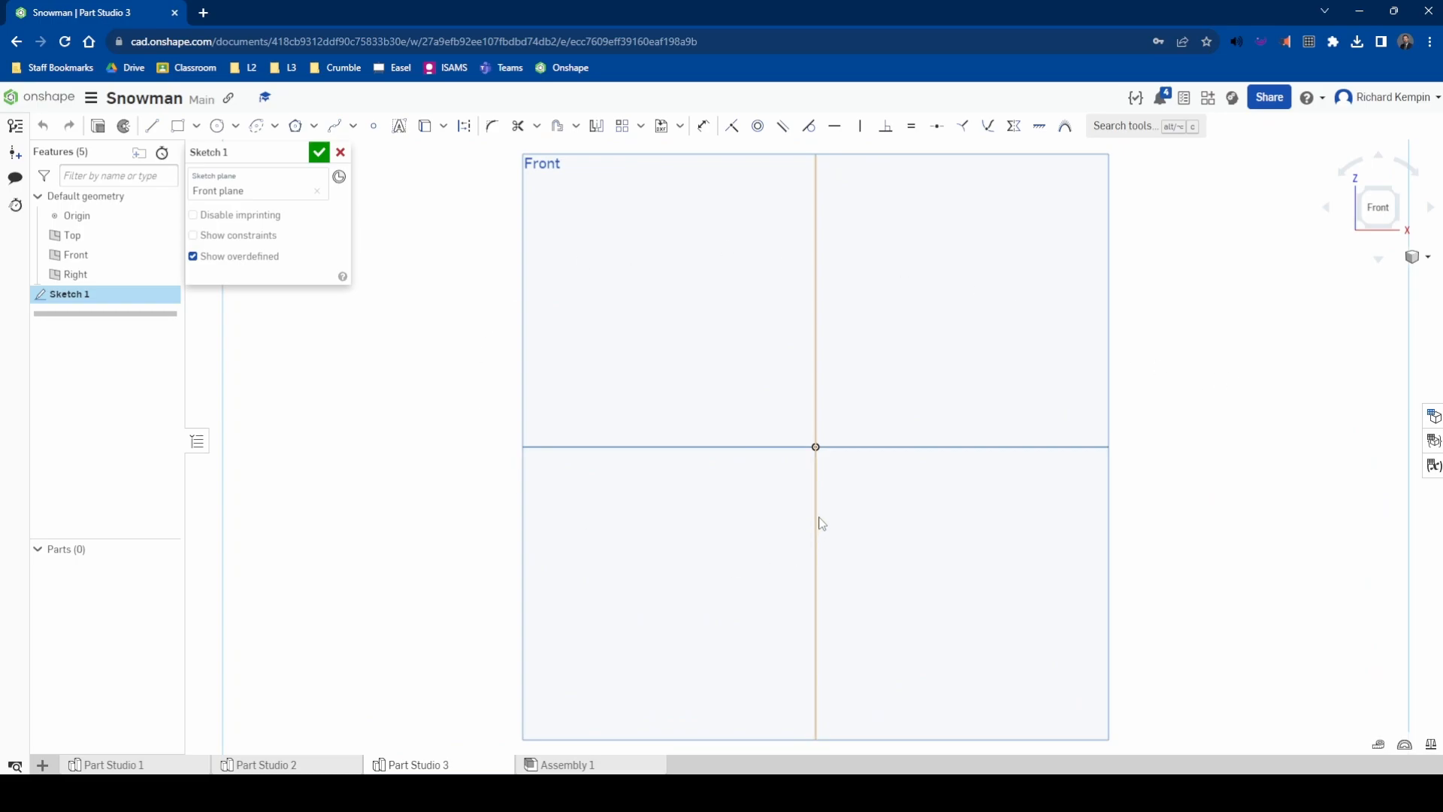
Sketch two concentric circles centred on the origin with diameters of 25 mm and 23 mm
{"action": "left_click", "coordinate": [217, 125]}
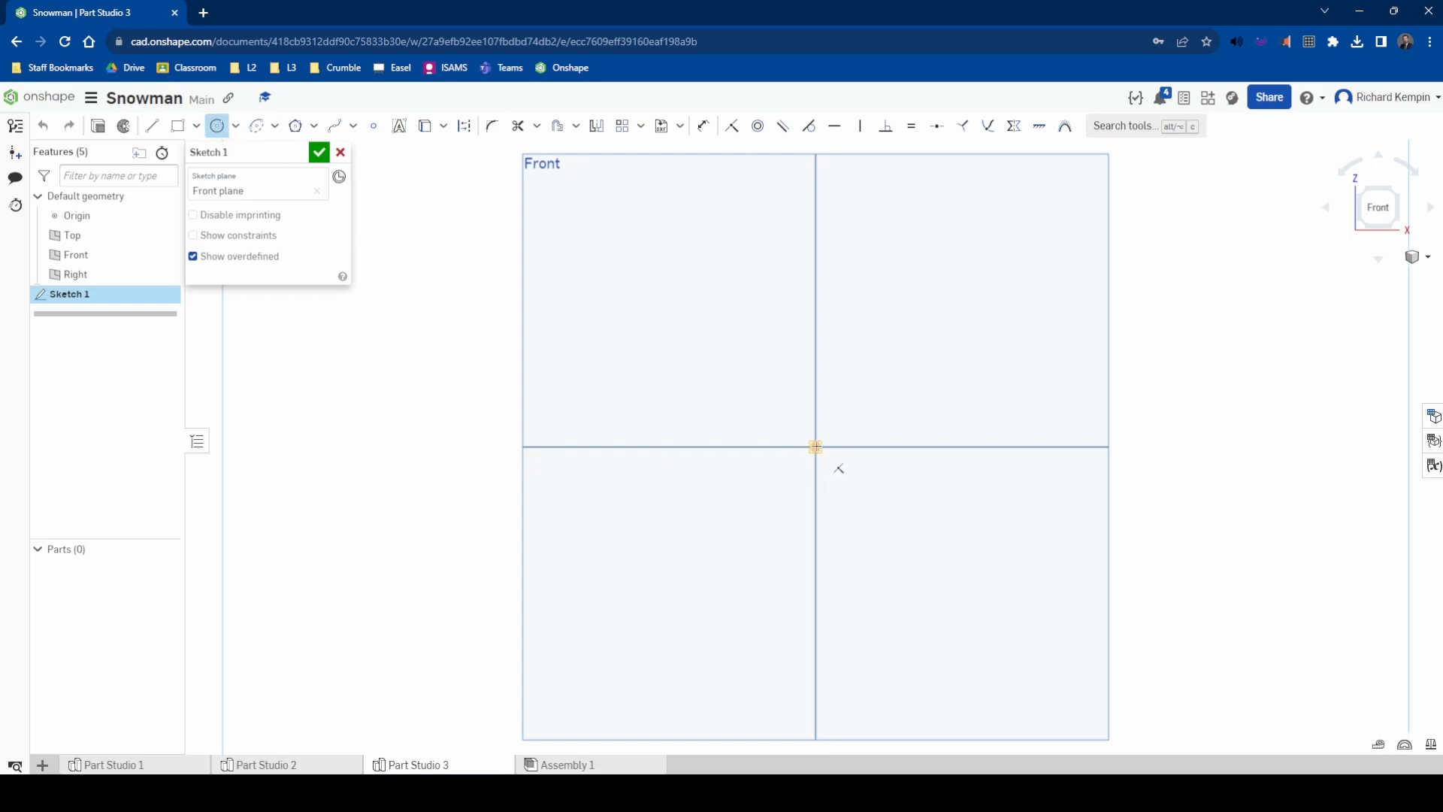
{"action": "left_click", "coordinate": [815, 446]}
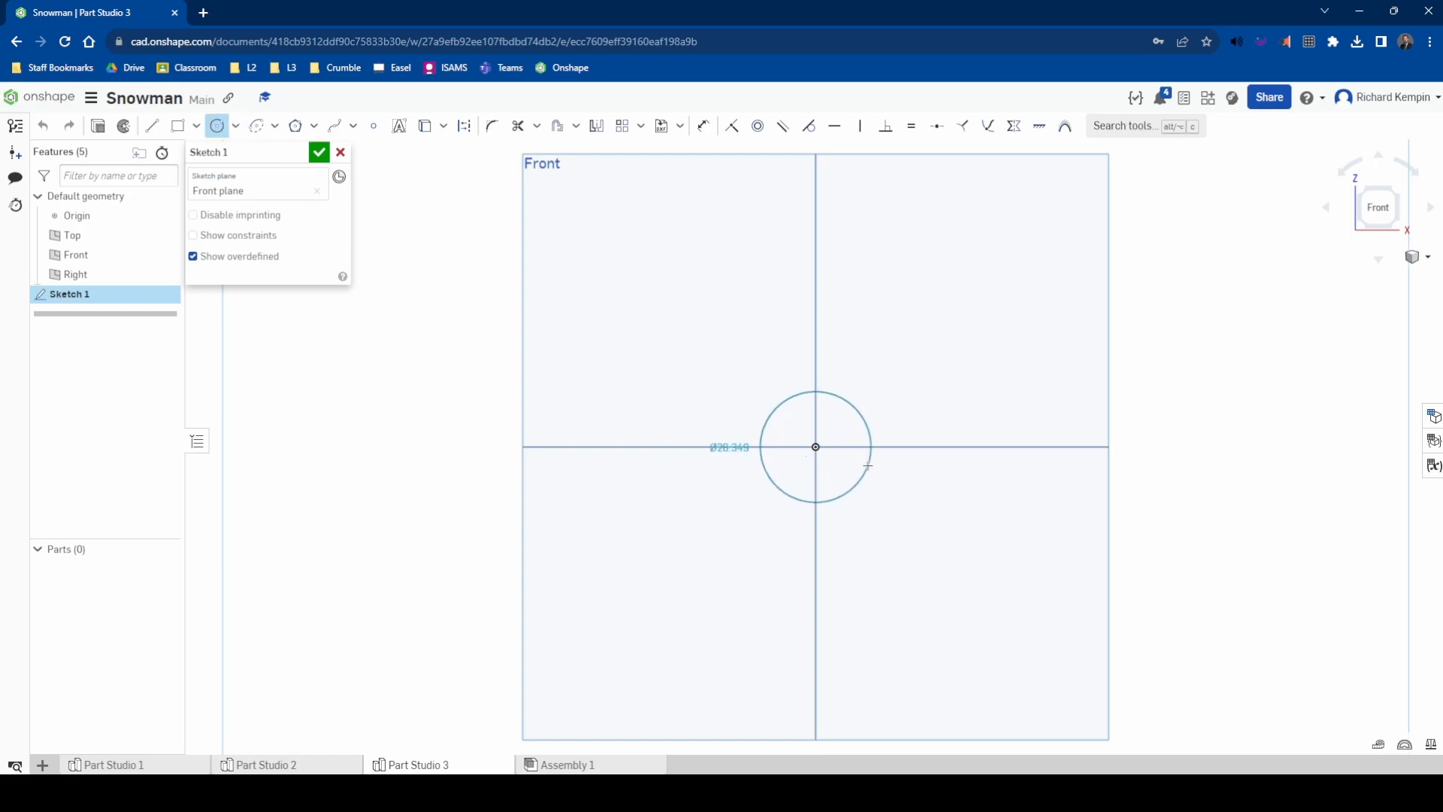
{"action": "left_click", "coordinate": [868, 465]}
{"action": "type", "text": "25"}
{"action": "key", "text": "Return"}
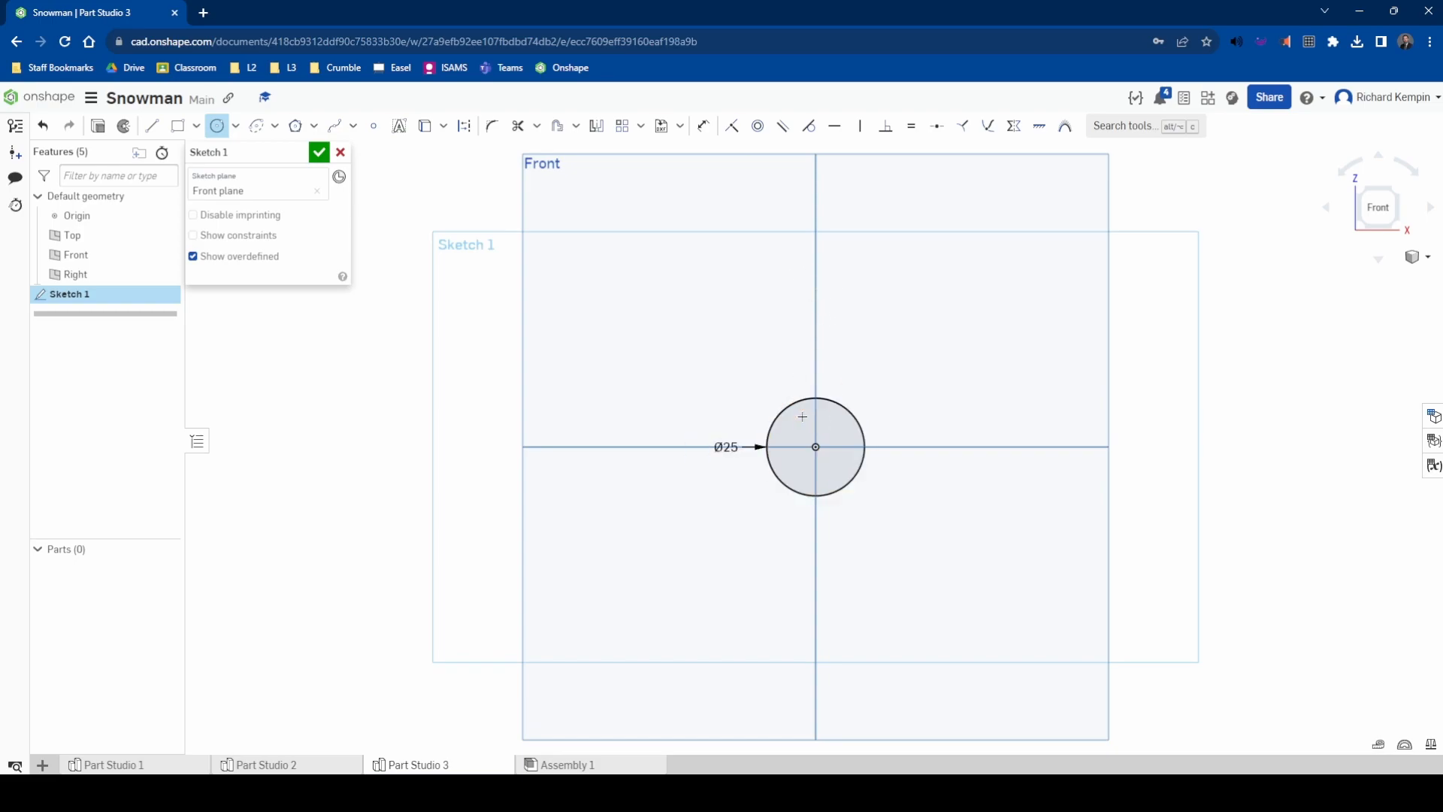
{"action": "left_click", "coordinate": [815, 446]}
{"action": "left_click", "coordinate": [845, 468]}
{"action": "type", "text": "23"}
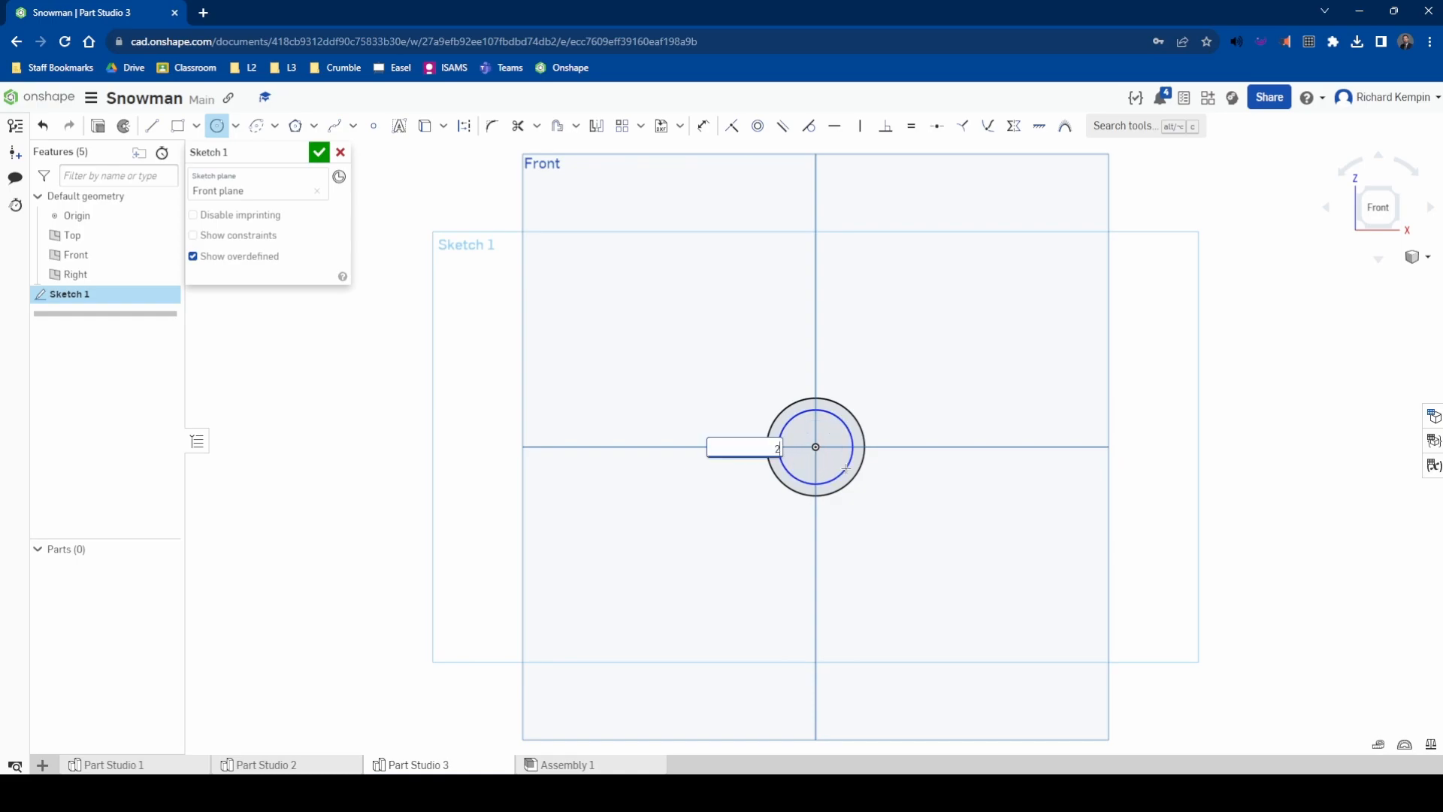
{"action": "key", "text": "Return"}
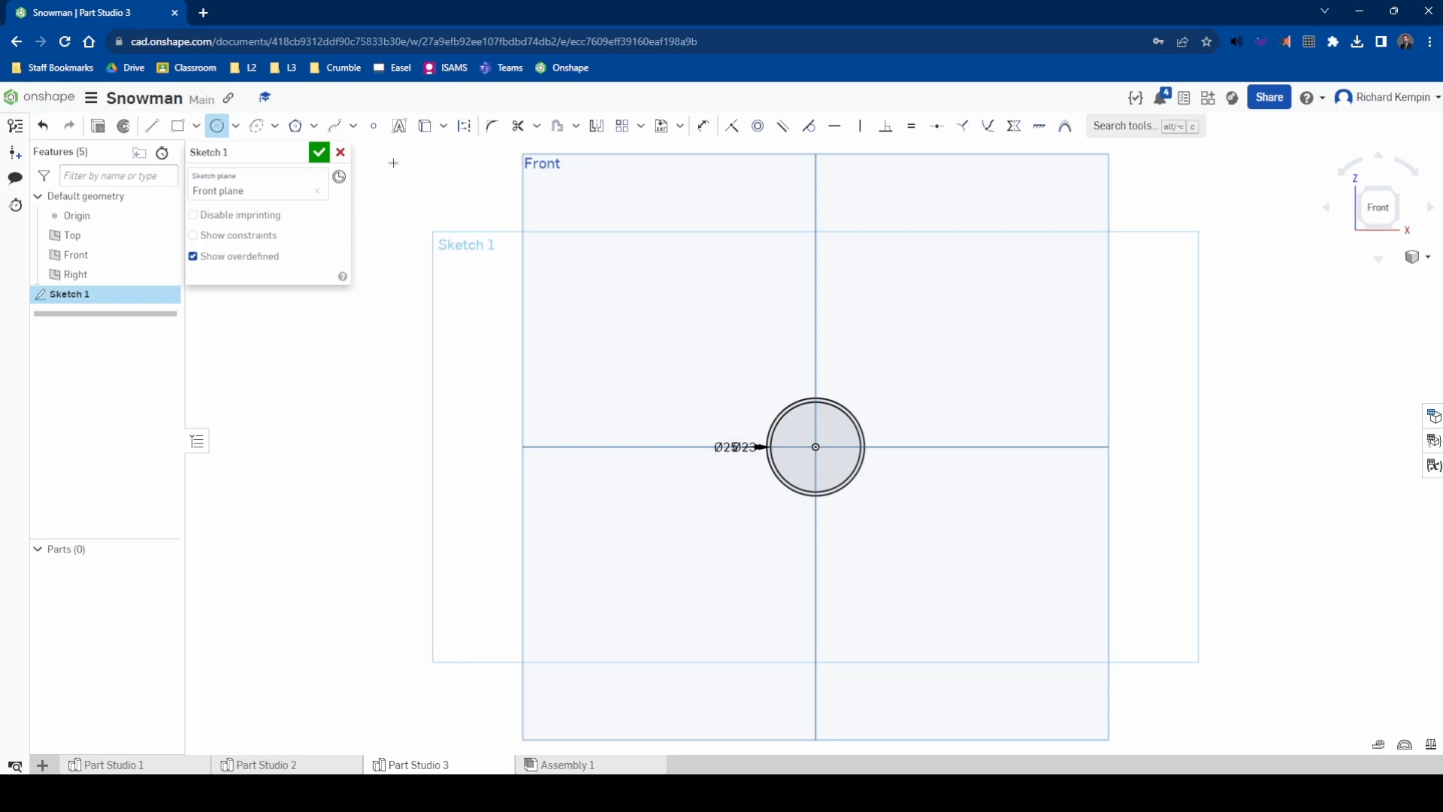
Draw a 25 mm vertical line from the outer circle's highest point to its lowest point
{"action": "left_click", "coordinate": [154, 128]}
{"action": "scroll", "coordinate": [871, 474], "scroll_direction": "up", "scroll_amount": 3}
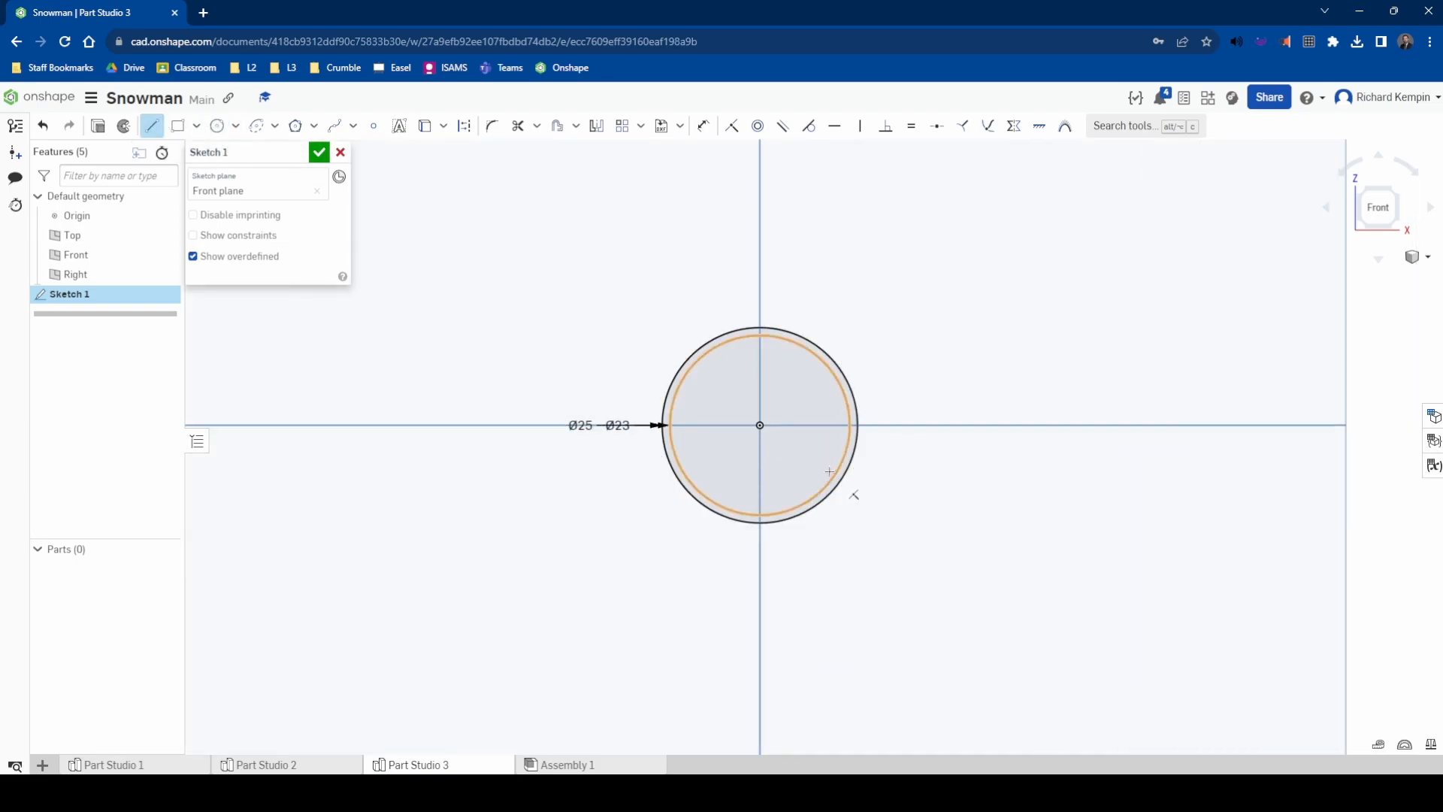
{"action": "left_click", "coordinate": [760, 326]}
{"action": "left_click", "coordinate": [759, 523]}
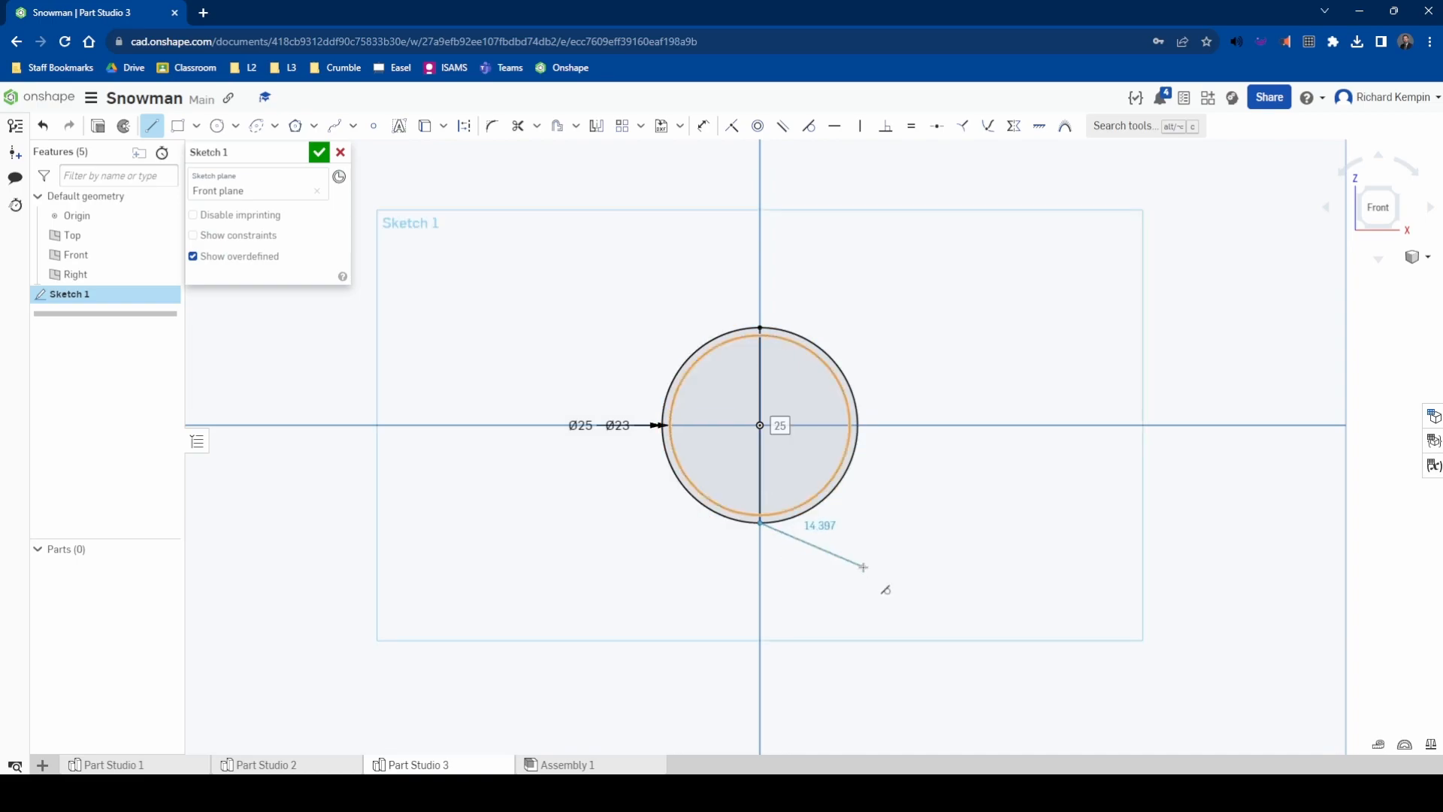
{"action": "key", "text": "Escape"}
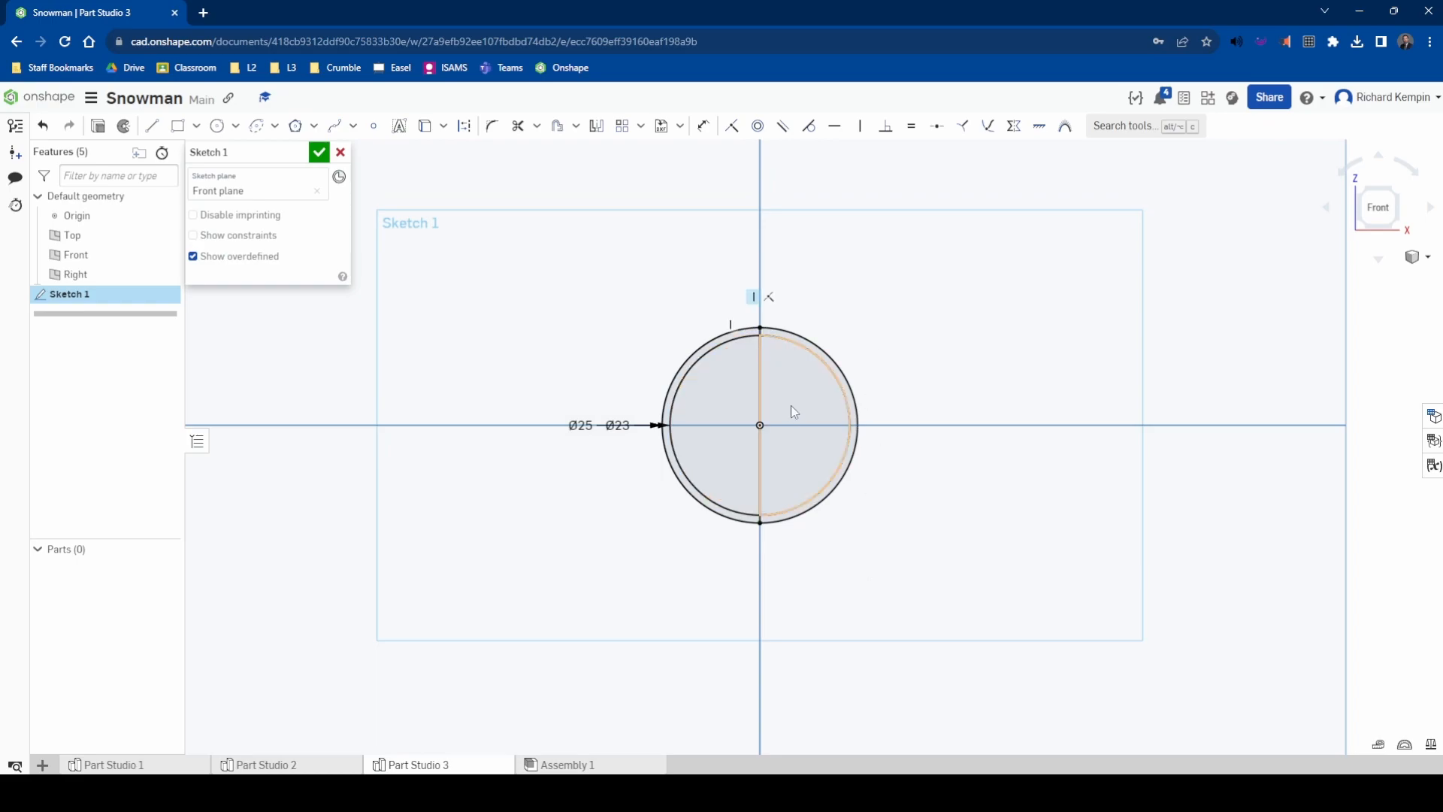
Trim the vertical line inside the 23 mm circle, keeping its short segments across the wall, and finish the sketch
{"action": "left_click", "coordinate": [520, 128]}
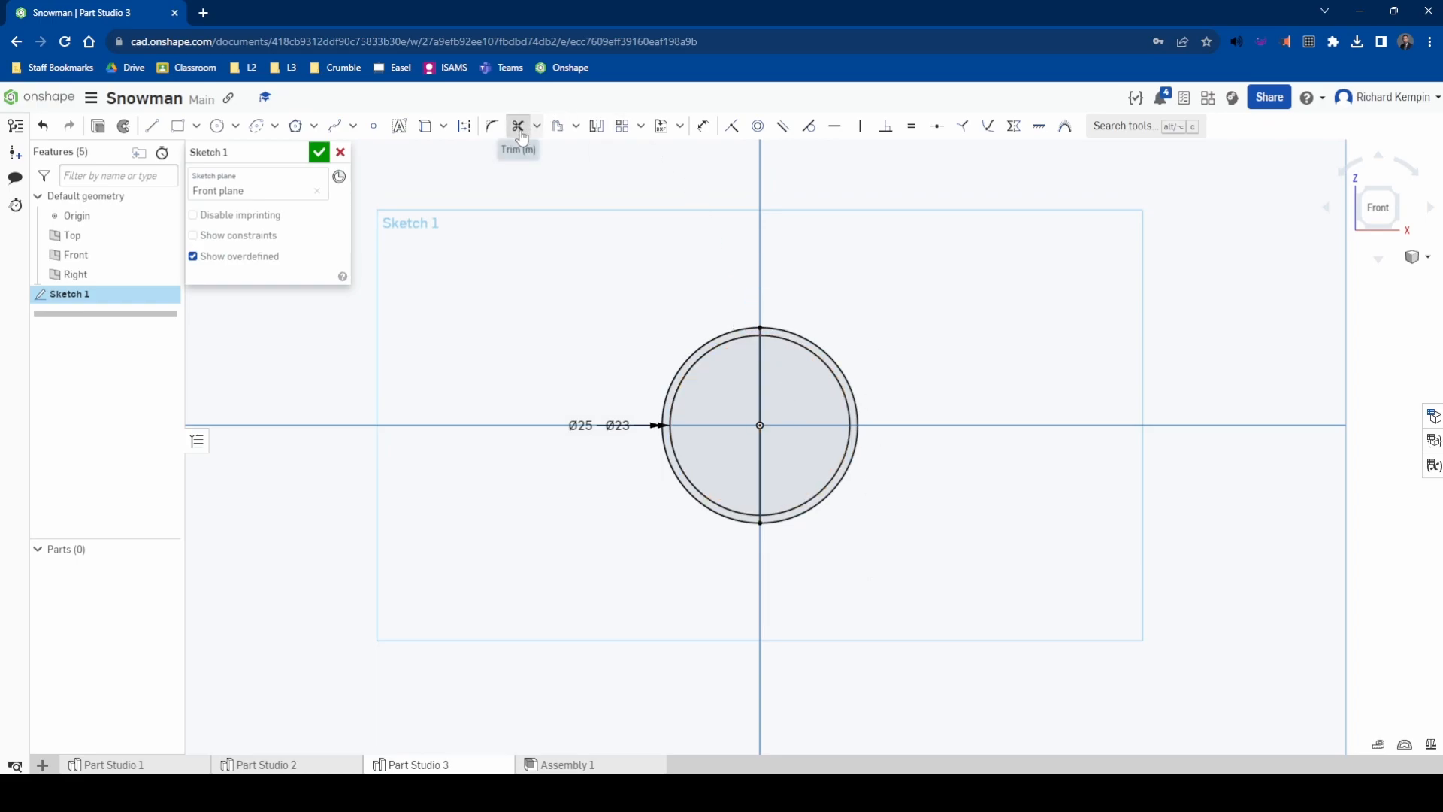
{"action": "left_click", "coordinate": [762, 399]}
{"action": "left_click", "coordinate": [318, 153]}
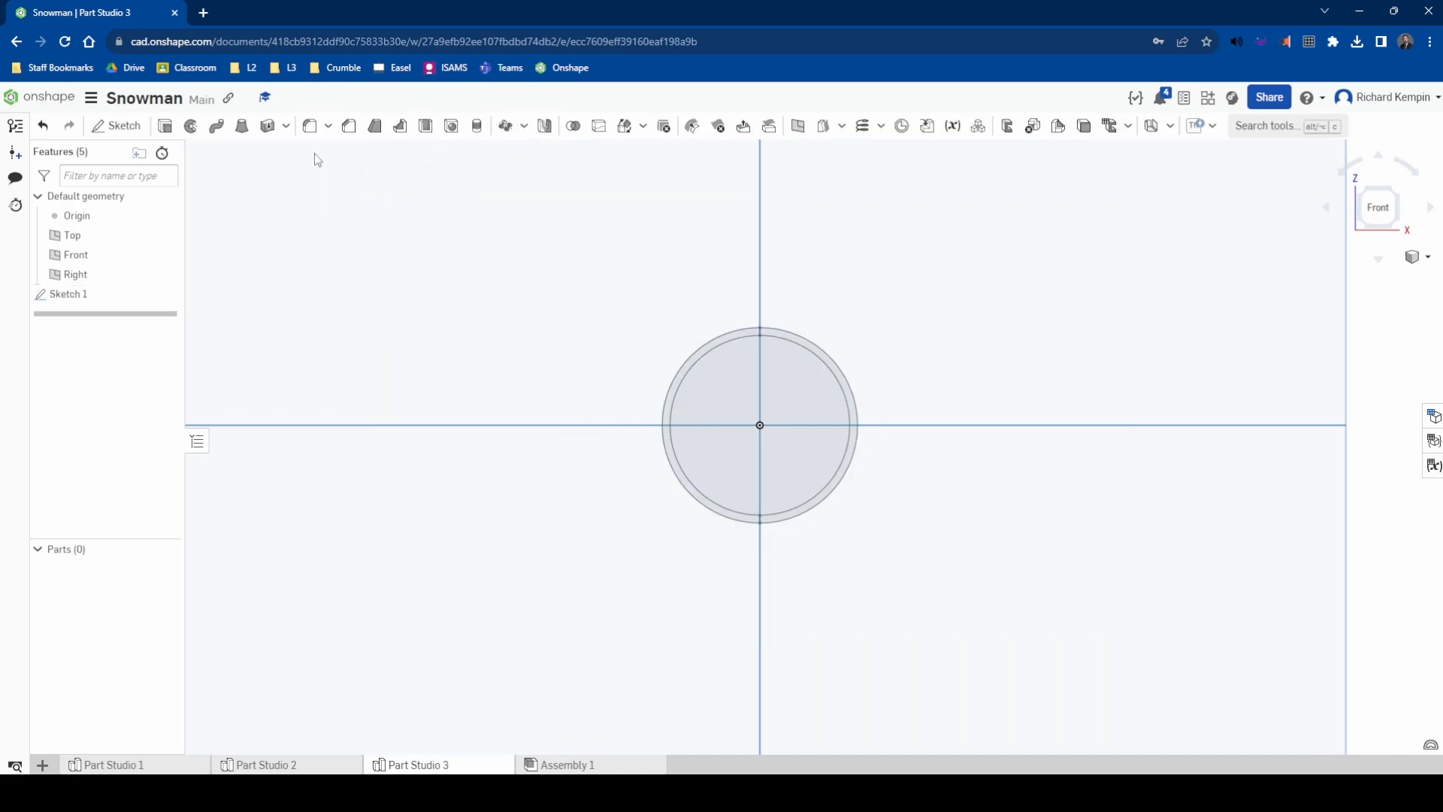
Revolve the left half of the ring as a new solid, full turn about the short vertical edge at its top
{"action": "left_click", "coordinate": [190, 126]}
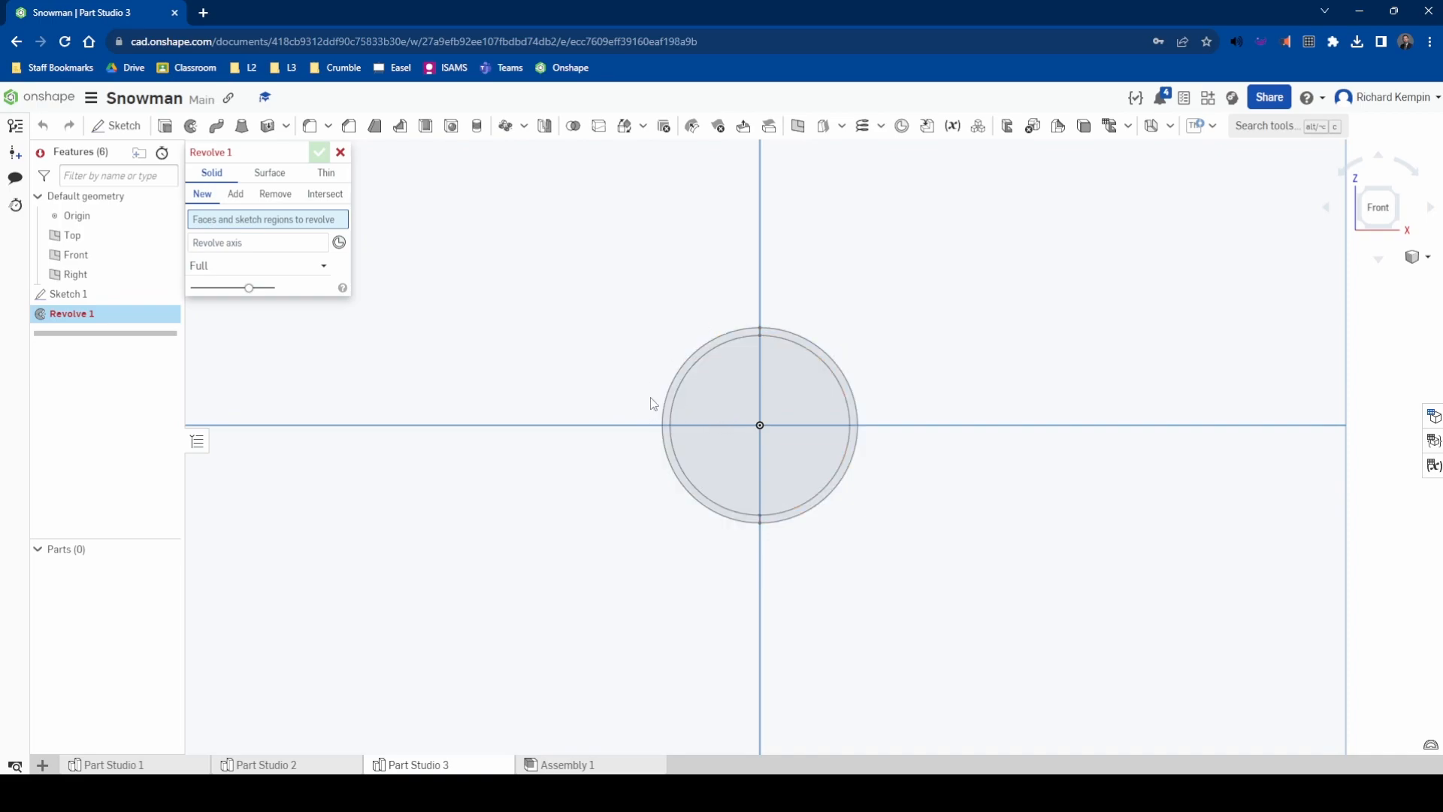
{"action": "left_click", "coordinate": [669, 399]}
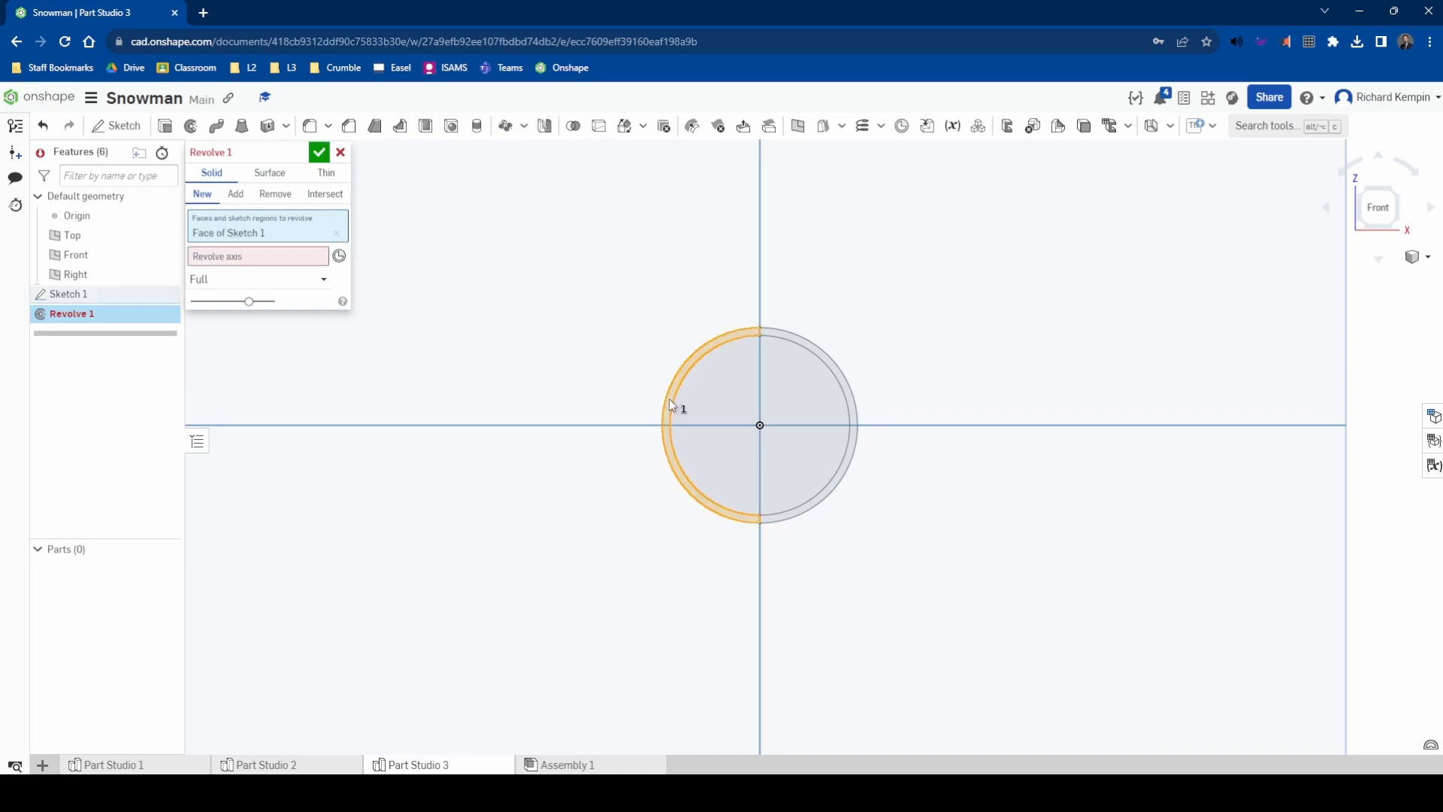
{"action": "left_click", "coordinate": [241, 260]}
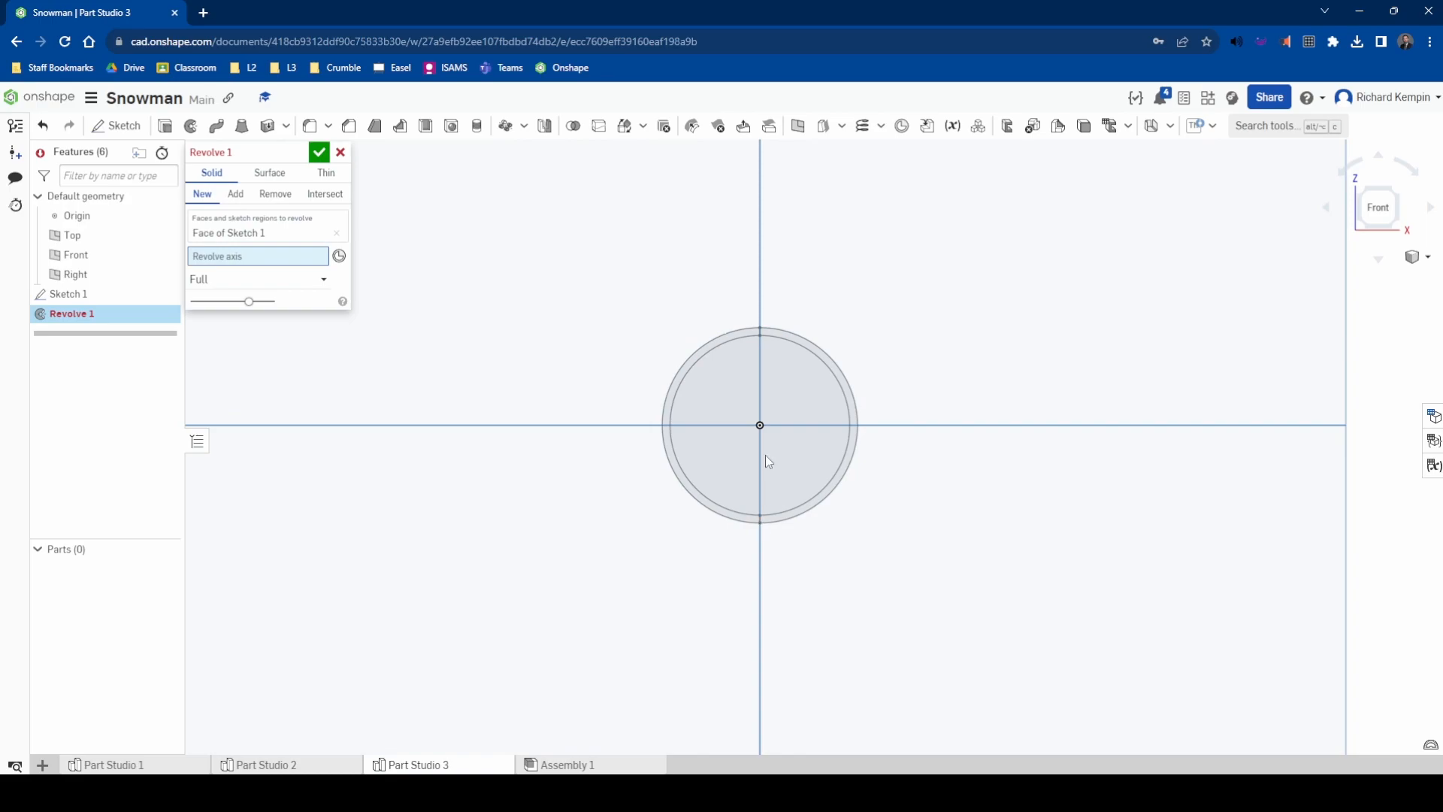
{"action": "left_click", "coordinate": [760, 331]}
{"action": "mouse_move", "coordinate": [937, 335]}
{"action": "right_mouse_down"}
{"action": "mouse_move", "coordinate": [896, 357]}
{"action": "mouse_move", "coordinate": [939, 355]}
{"action": "right_mouse_up"}
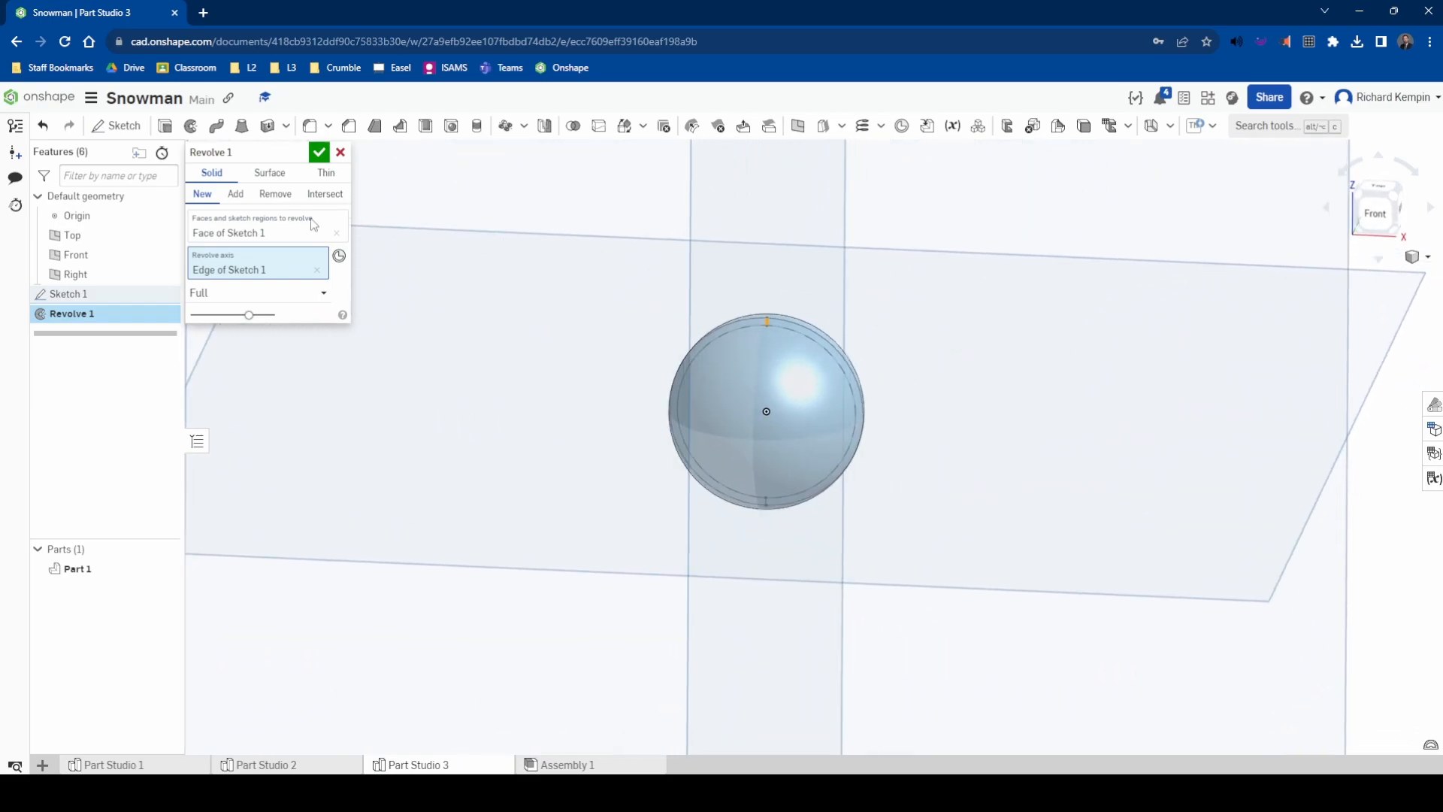
{"action": "left_click", "coordinate": [320, 154]}
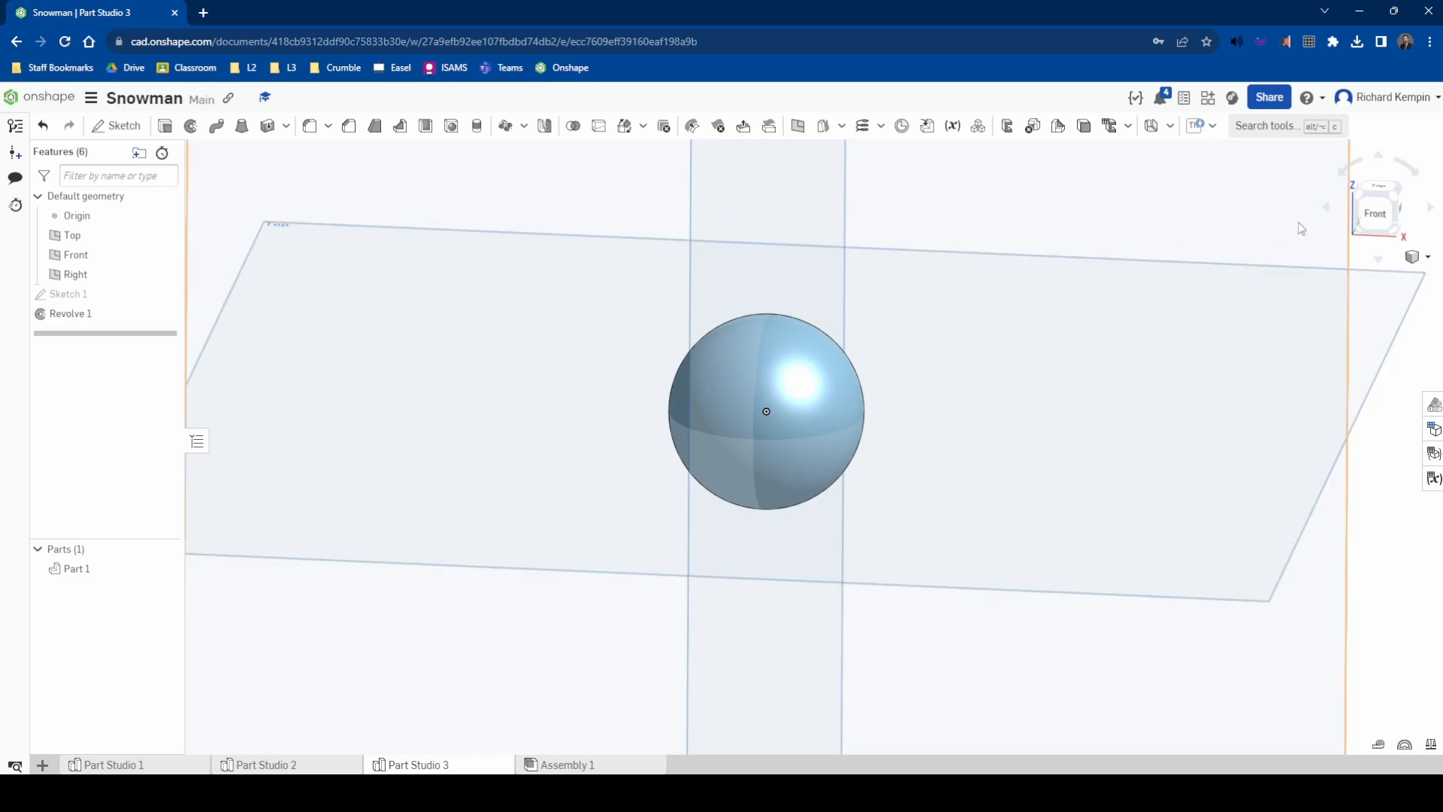
Start a second sketch on the Front plane and view the head ball straight from the front
{"action": "scroll", "coordinate": [1146, 541], "scroll_direction": "down", "scroll_amount": 6}
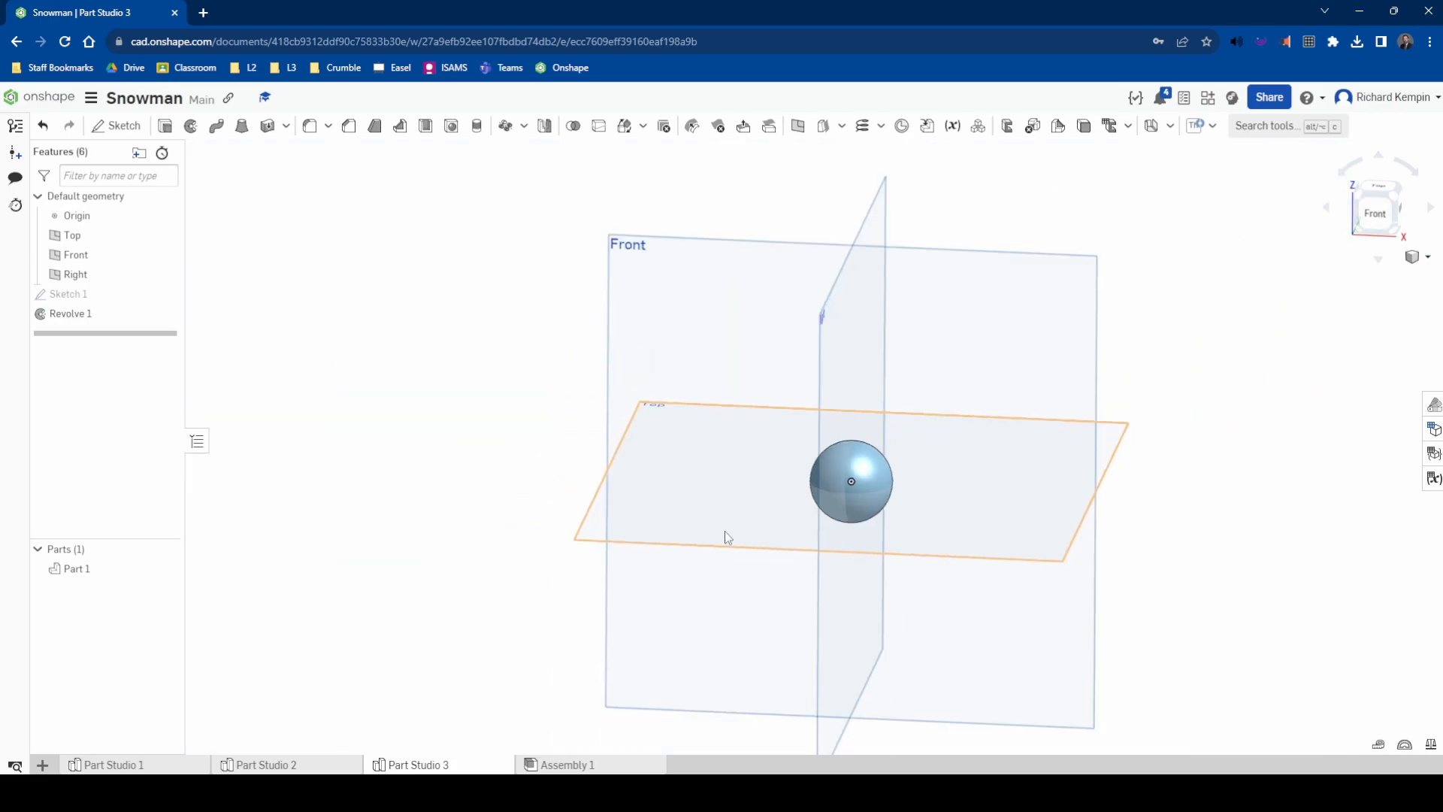
{"action": "scroll", "coordinate": [1142, 248], "scroll_direction": "up", "scroll_amount": 2}
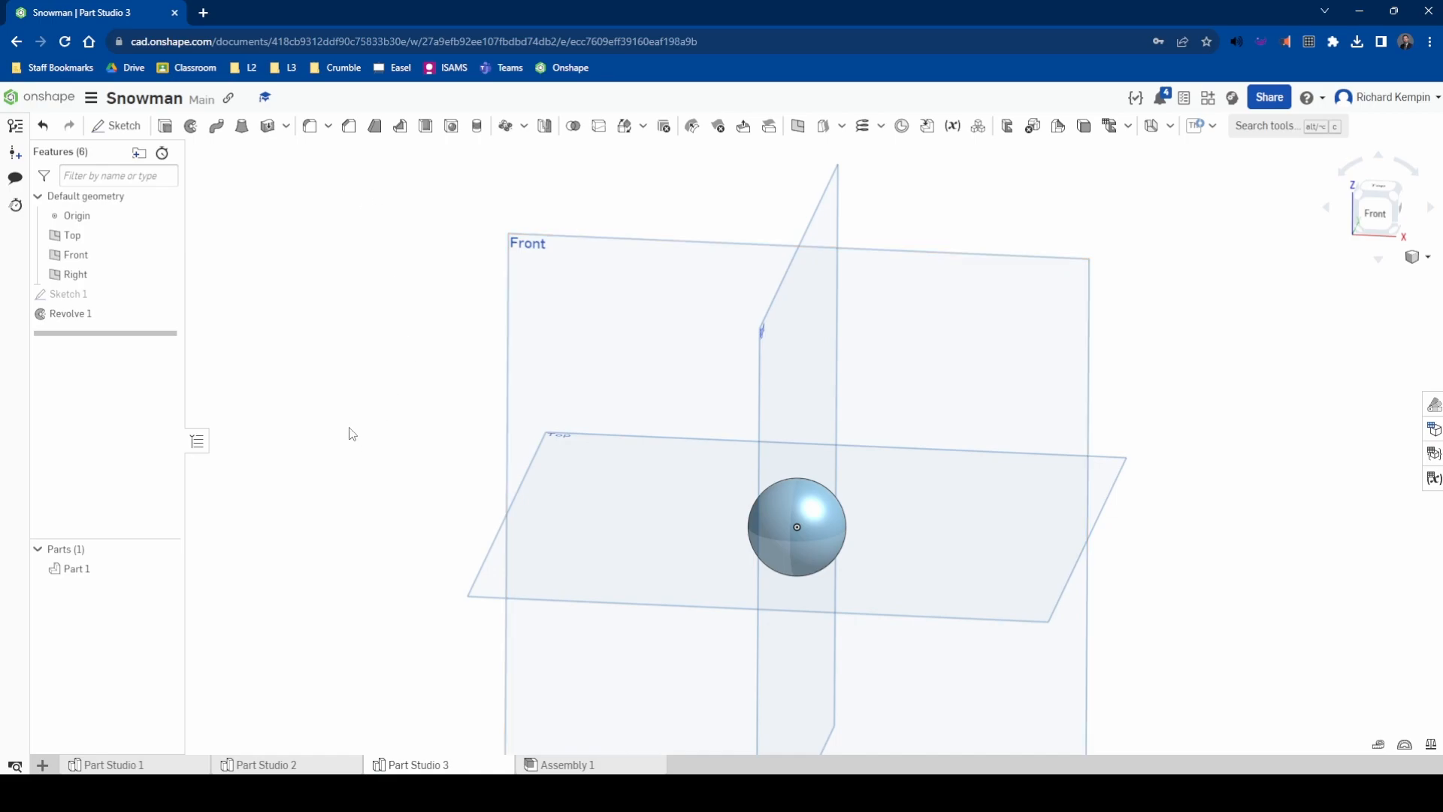
{"action": "left_click", "coordinate": [528, 254]}
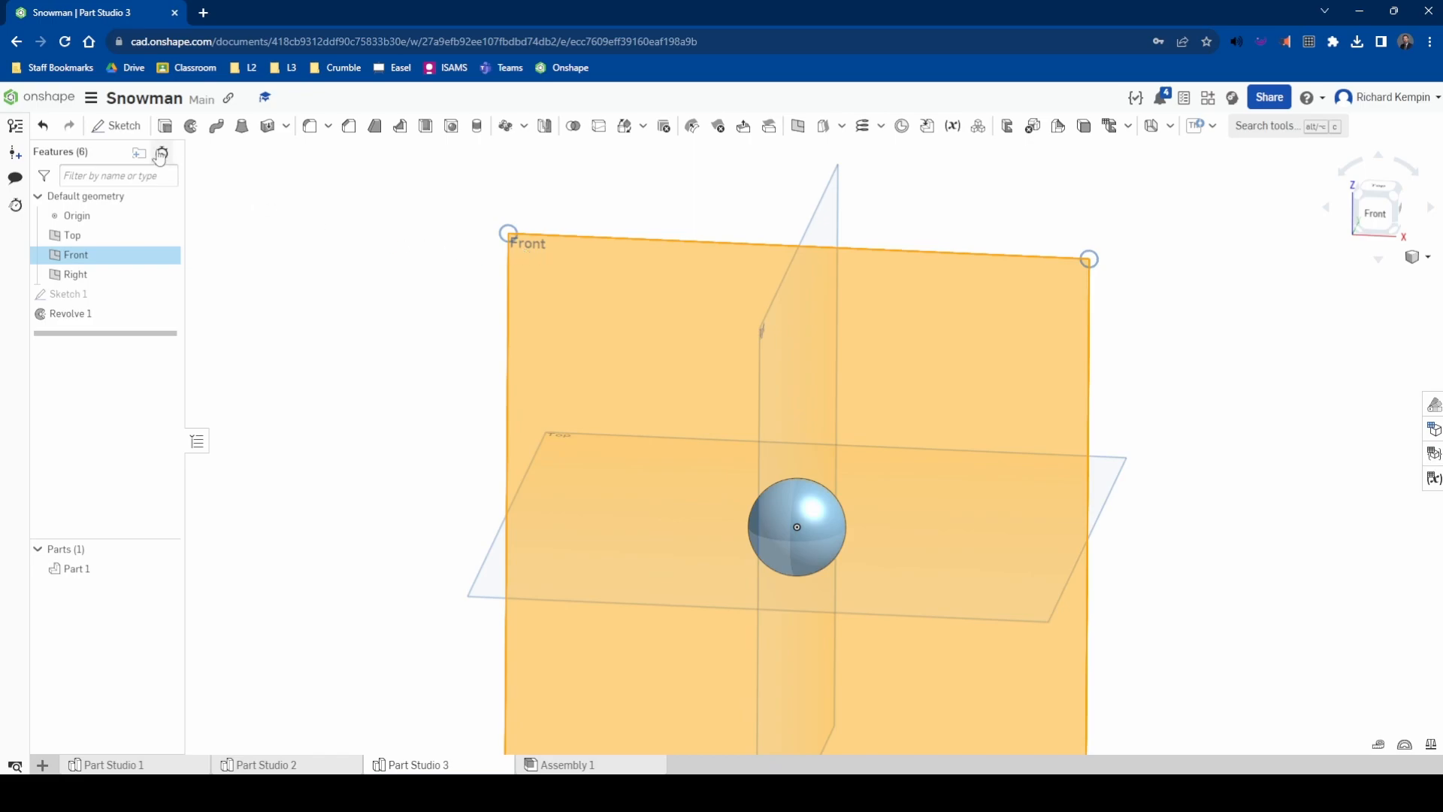
{"action": "left_click", "coordinate": [117, 126]}
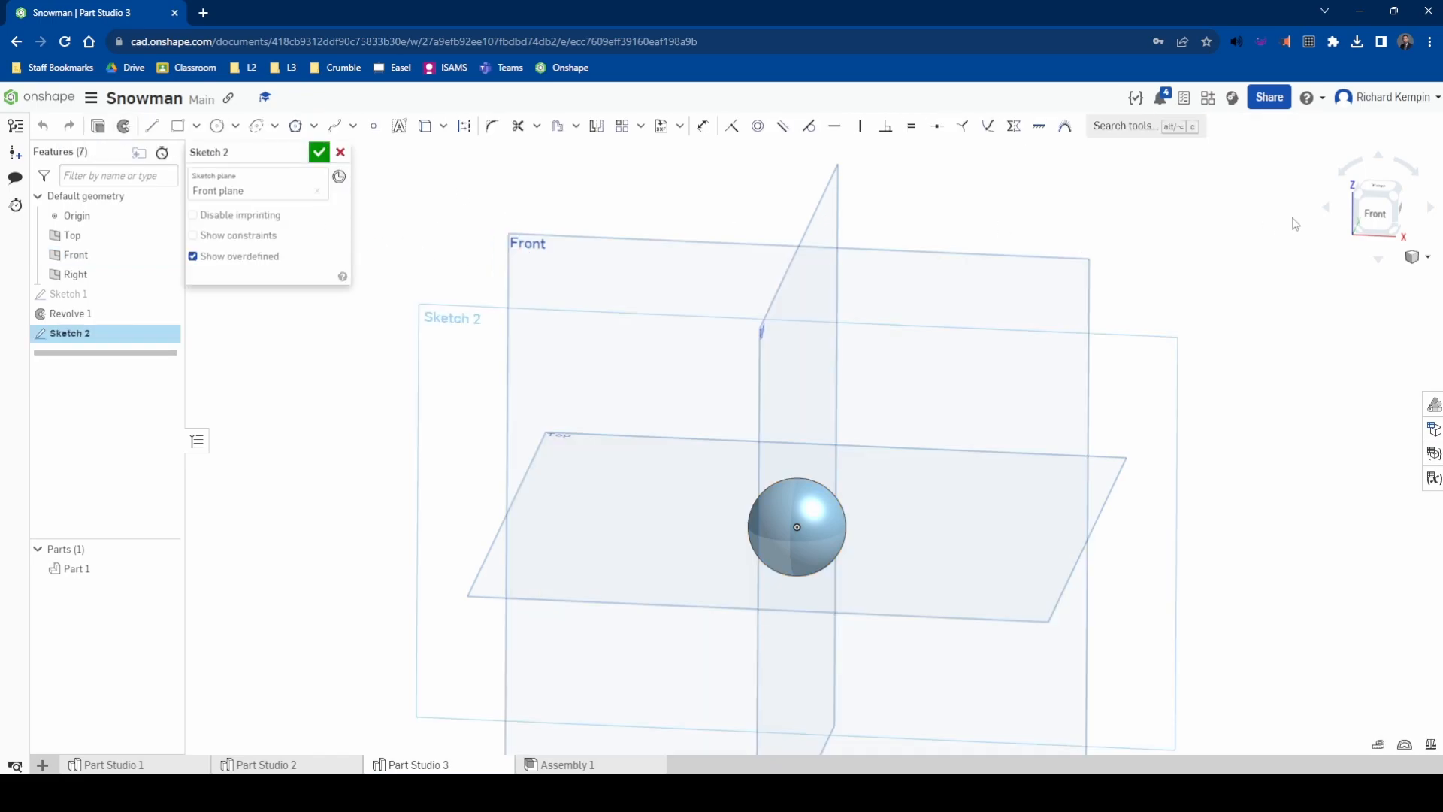
{"action": "left_click", "coordinate": [1374, 208]}
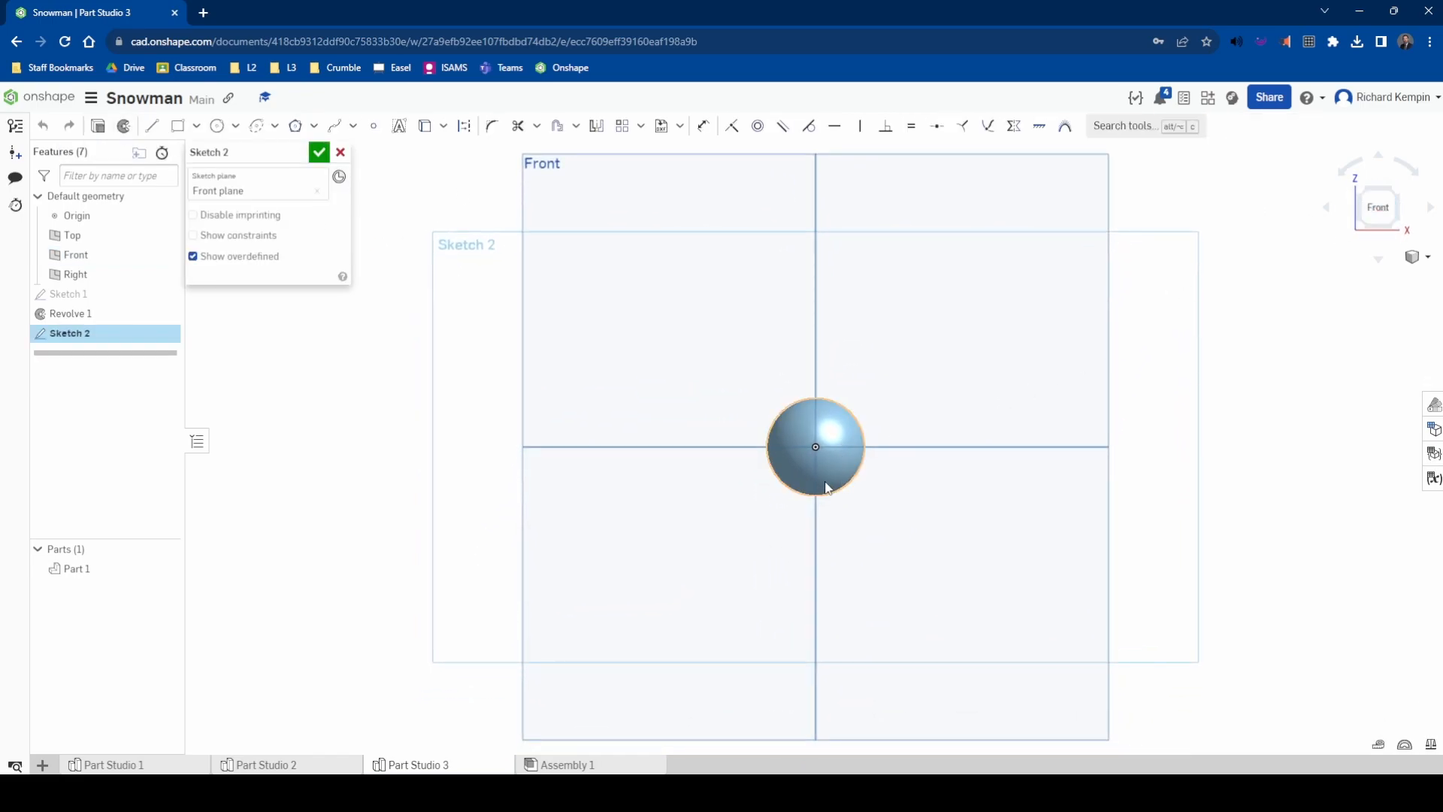
{"action": "scroll", "coordinate": [804, 442], "scroll_direction": "up", "scroll_amount": 5}
{"action": "scroll", "coordinate": [809, 418], "scroll_direction": "up", "scroll_amount": 4}
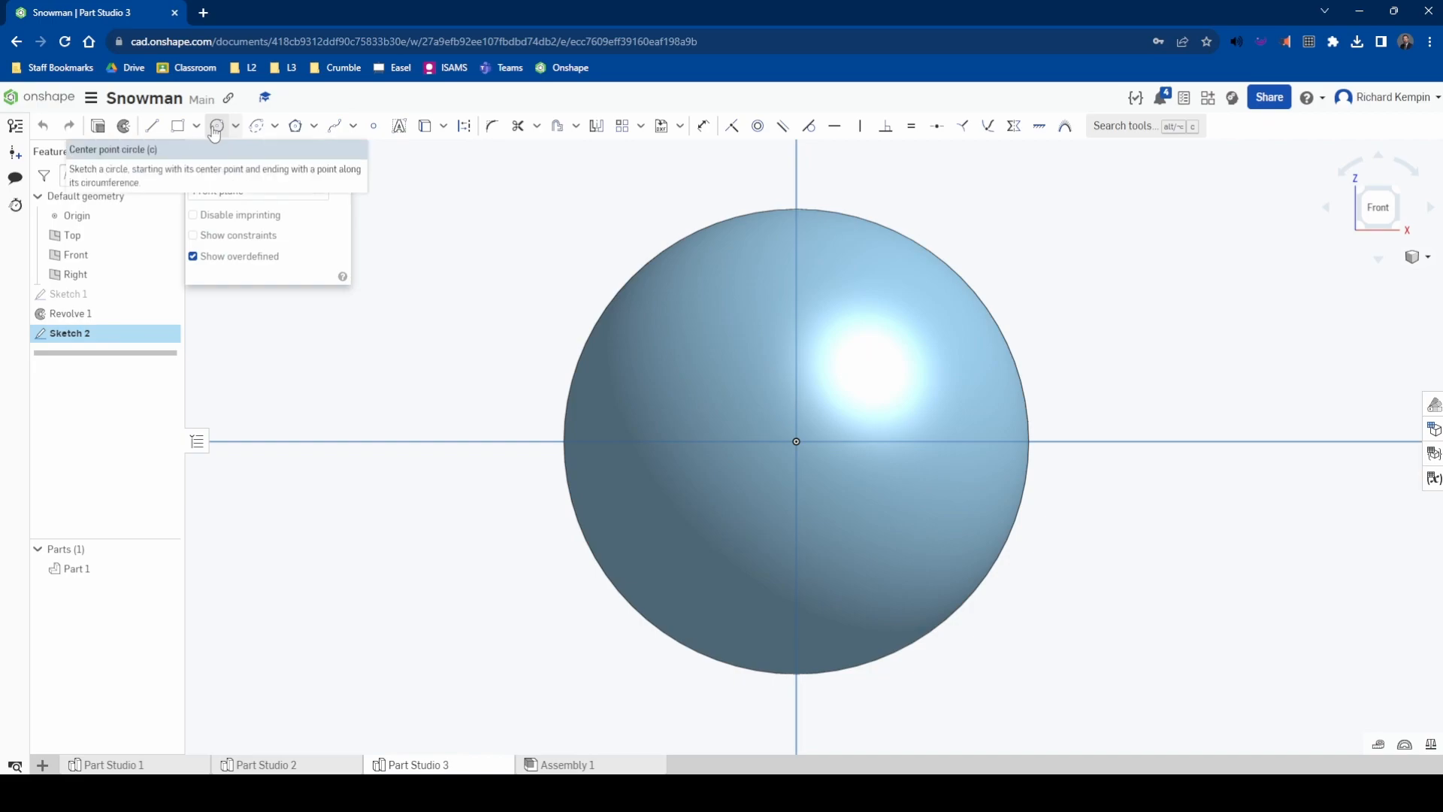
Sketch two small eye circles on the ball's upper half, either side of the vertical axis, the right one about 3.7 mm in diameter
{"action": "left_click", "coordinate": [216, 126]}
{"action": "left_click", "coordinate": [720, 327]}
{"action": "left_click", "coordinate": [744, 345]}
{"action": "left_click", "coordinate": [861, 318]}
{"action": "left_click", "coordinate": [874, 351]}
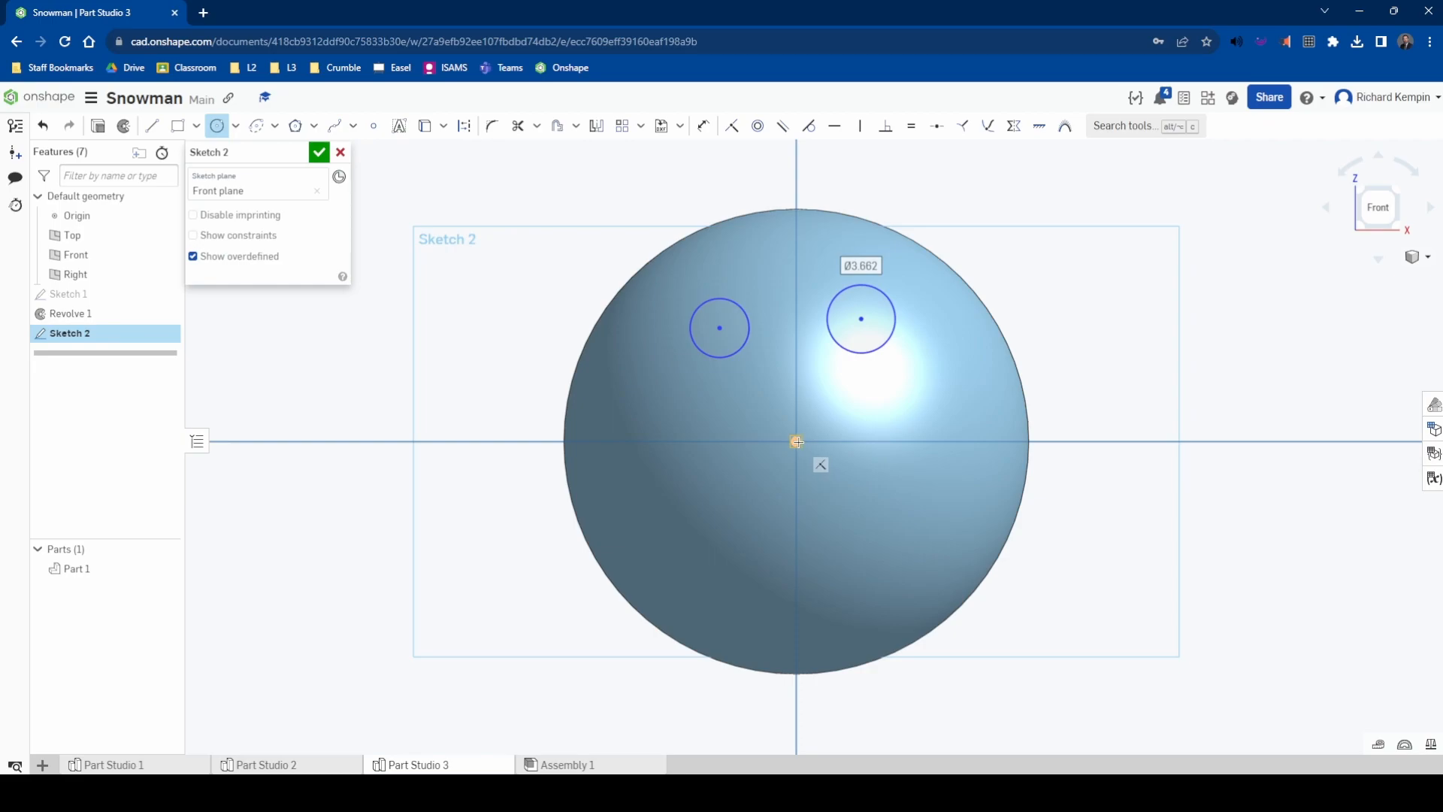
Sketch a circle about 18.3 mm in diameter centred on the origin, around the face
{"action": "left_click", "coordinate": [797, 441]}
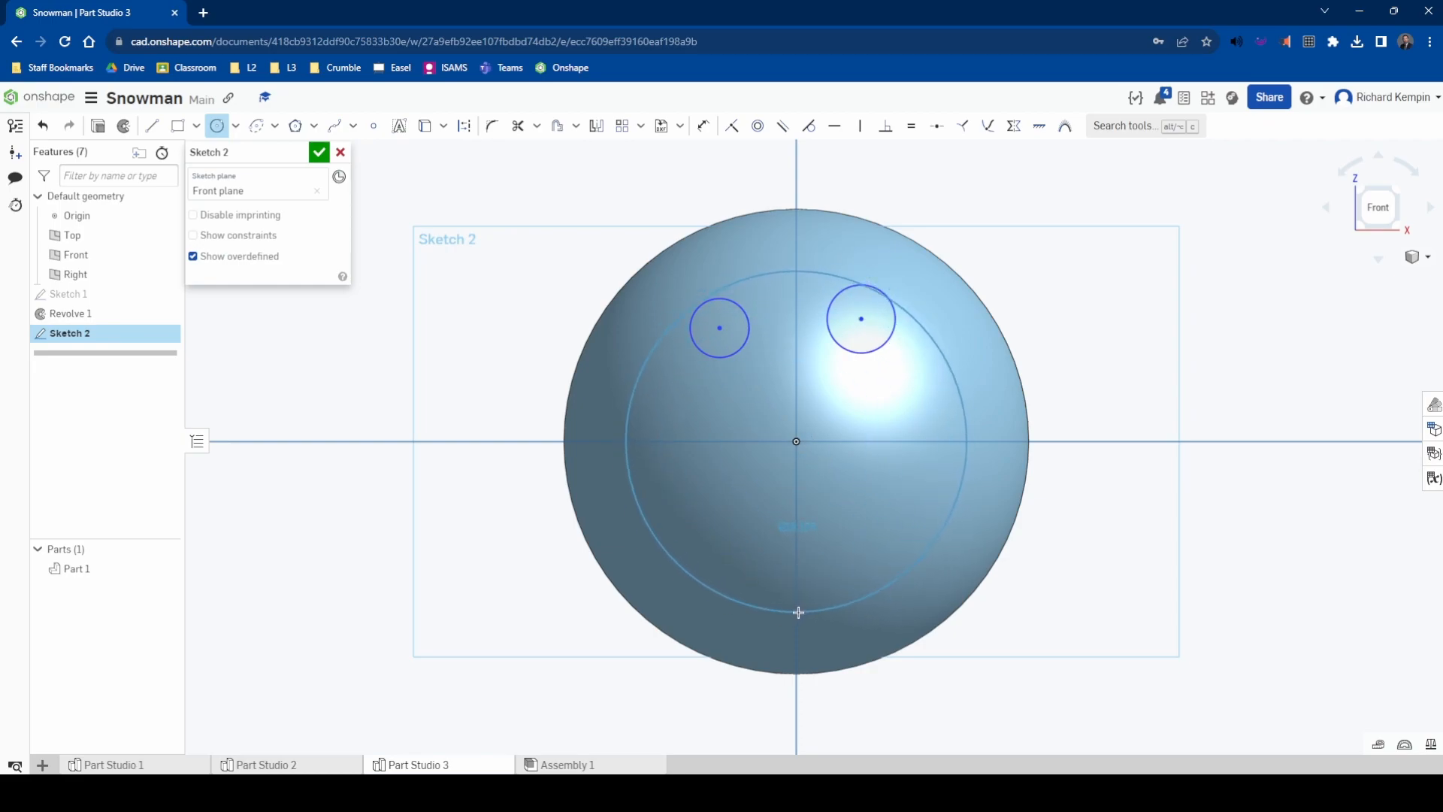
{"action": "left_click", "coordinate": [796, 611]}
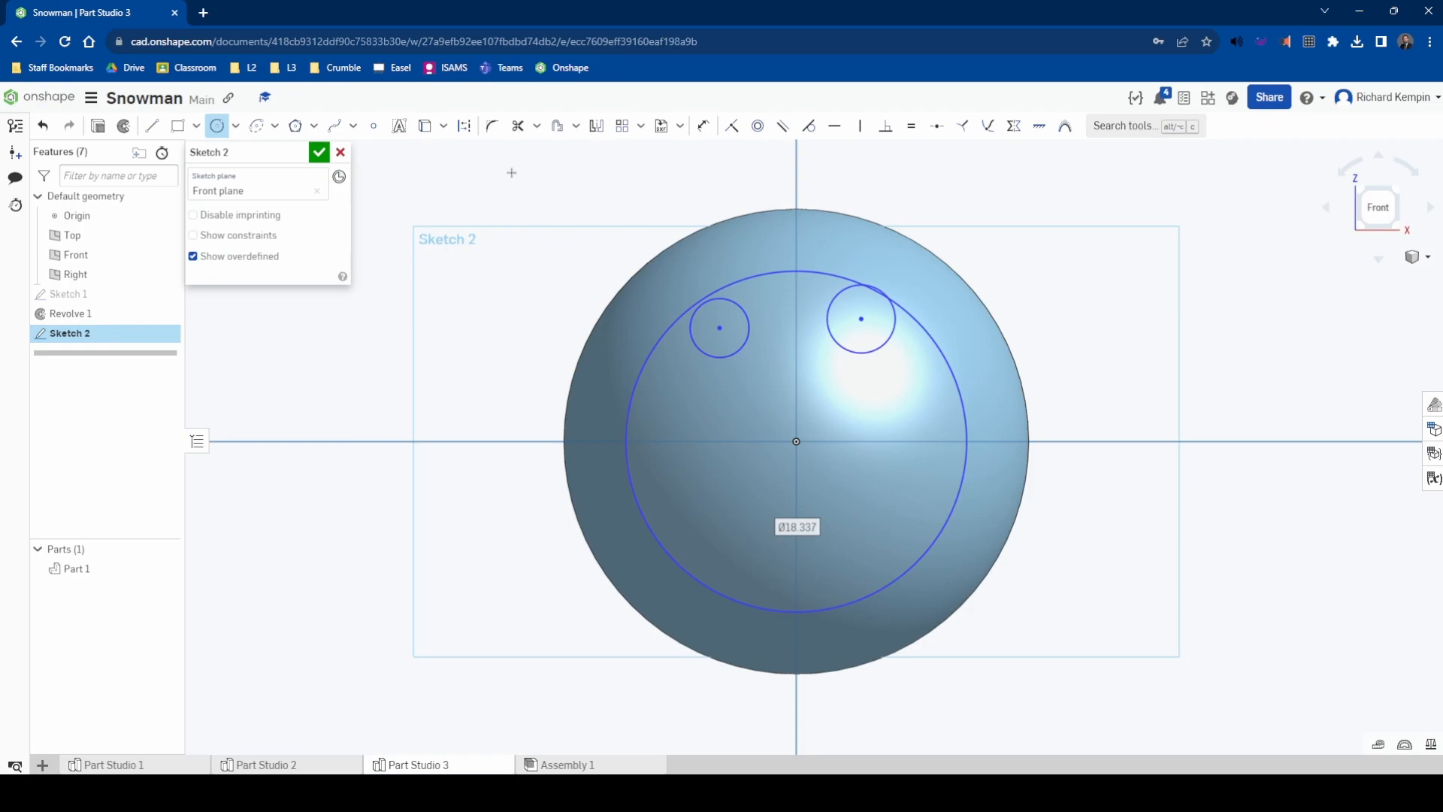
Dimension both eye circles to a diameter of 3 mm
{"action": "left_click", "coordinate": [704, 126]}
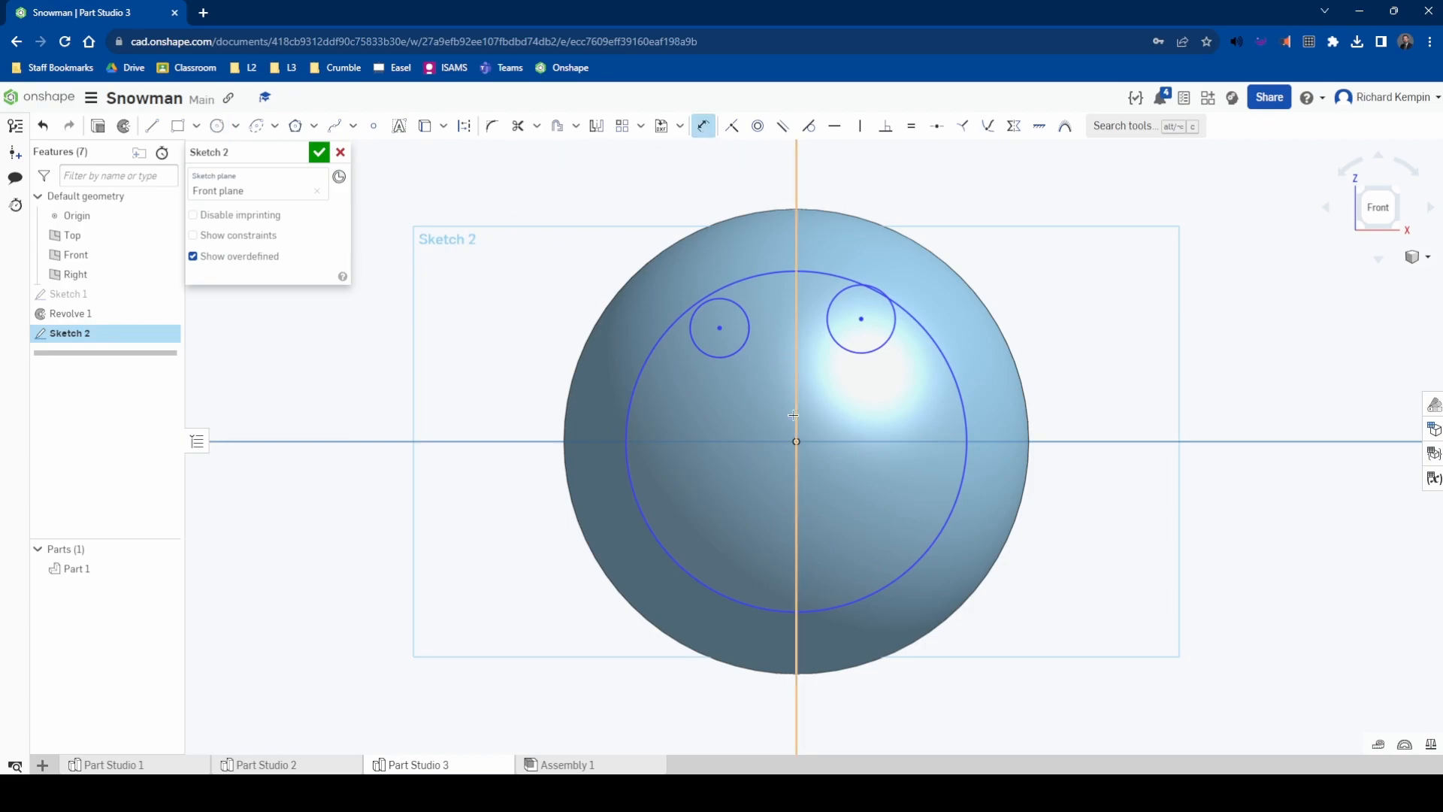
{"action": "left_click", "coordinate": [739, 350]}
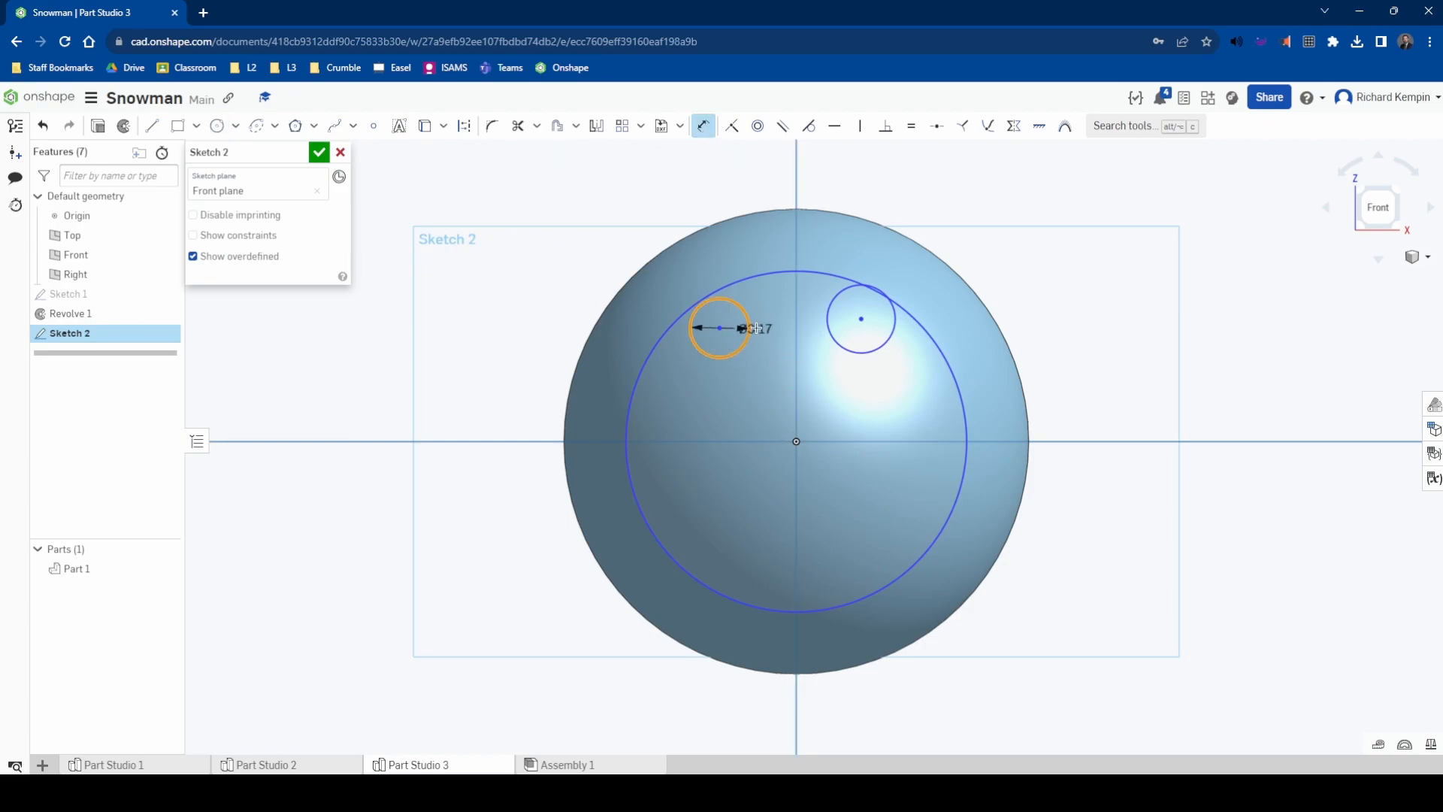
{"action": "left_click", "coordinate": [767, 318]}
{"action": "type", "text": "3"}
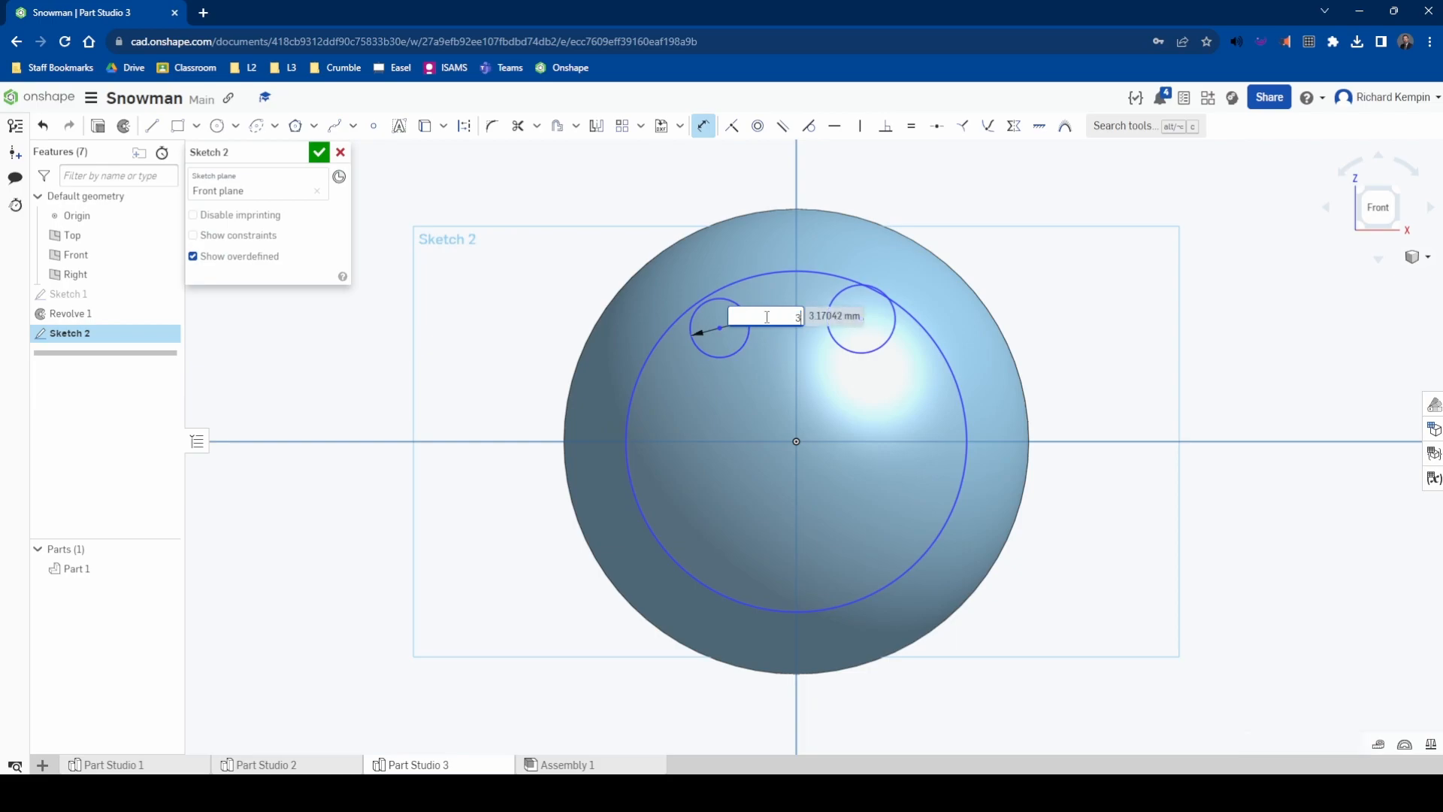
{"action": "key", "text": "Return"}
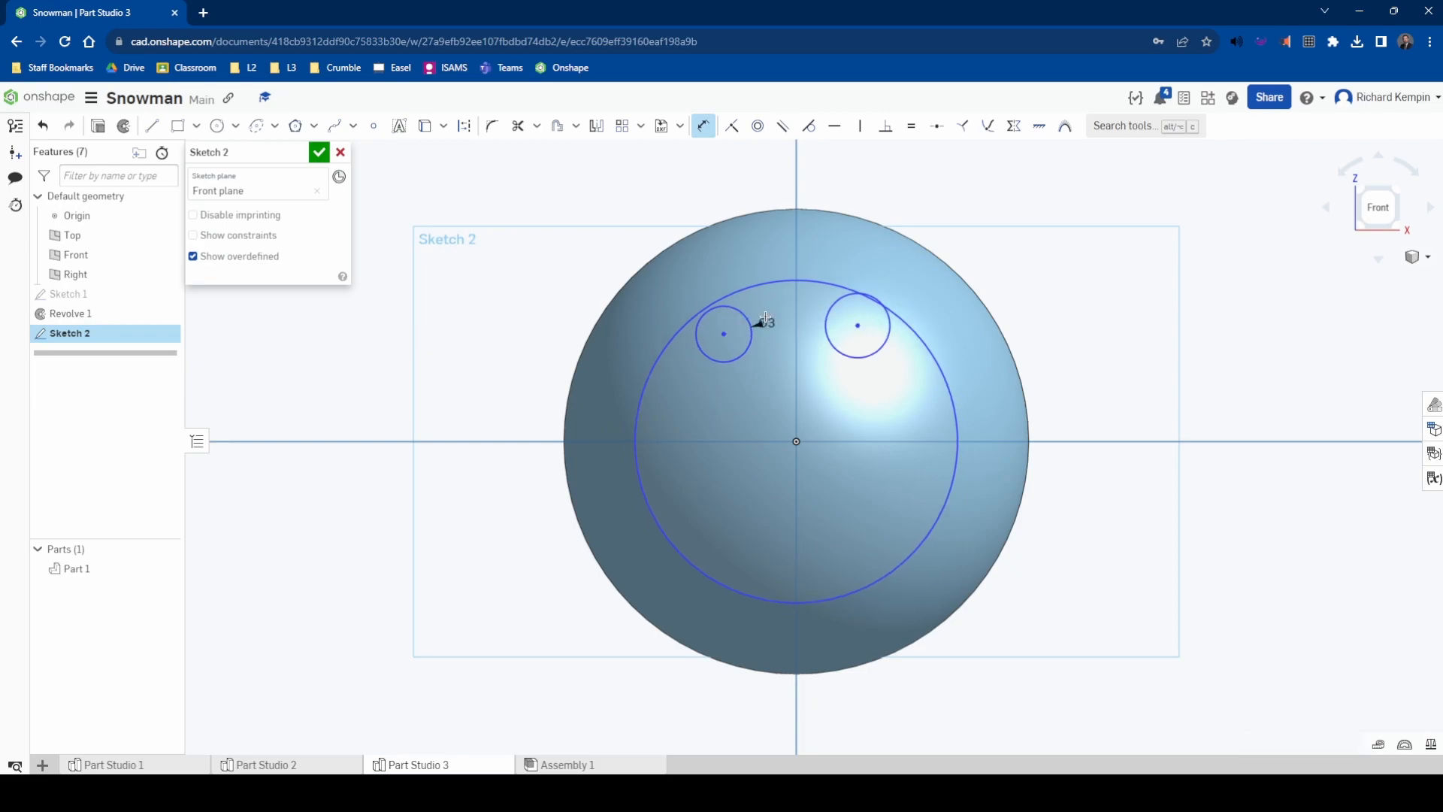
{"action": "left_click", "coordinate": [846, 354]}
{"action": "left_click", "coordinate": [804, 345]}
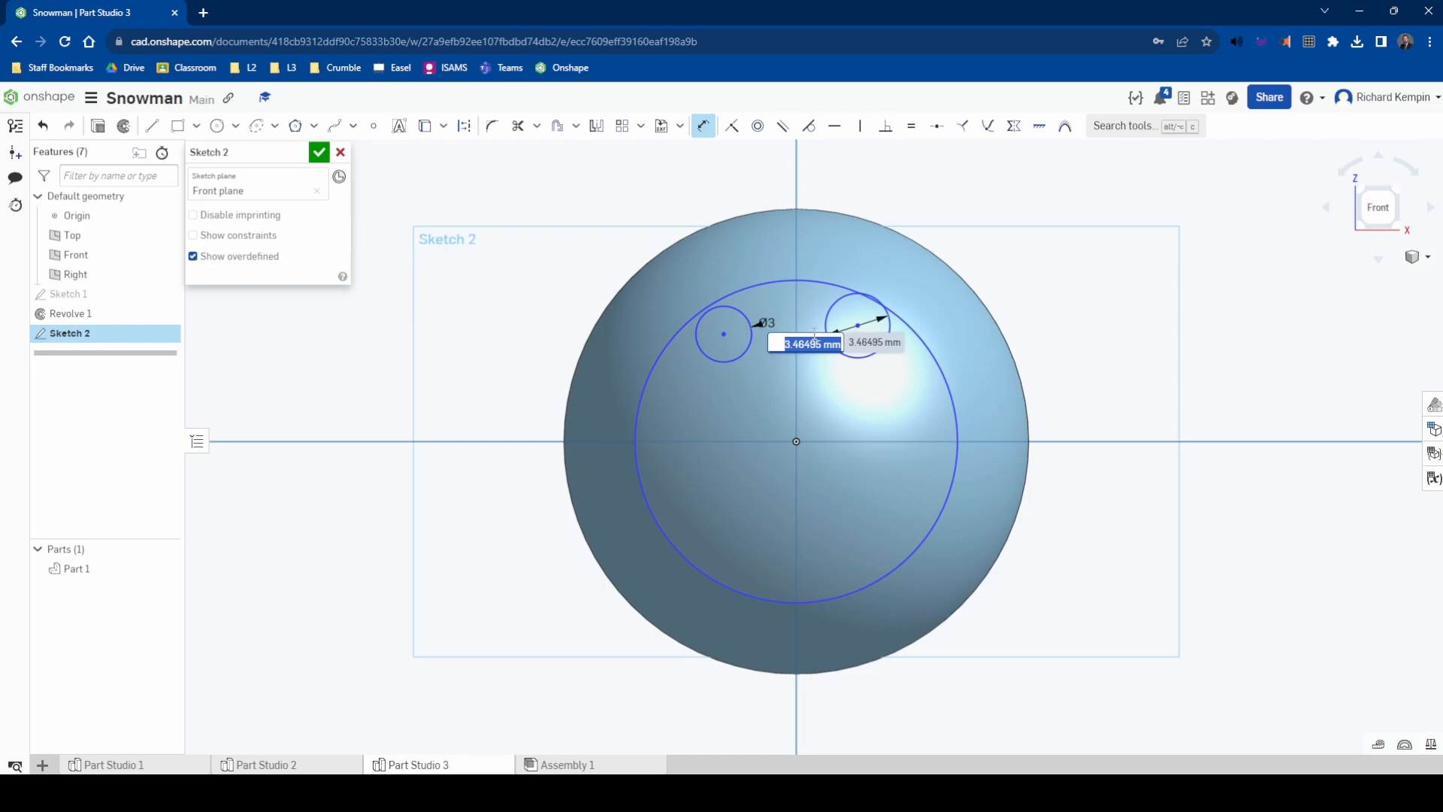
{"action": "type", "text": "3"}
{"action": "key", "text": "Return"}
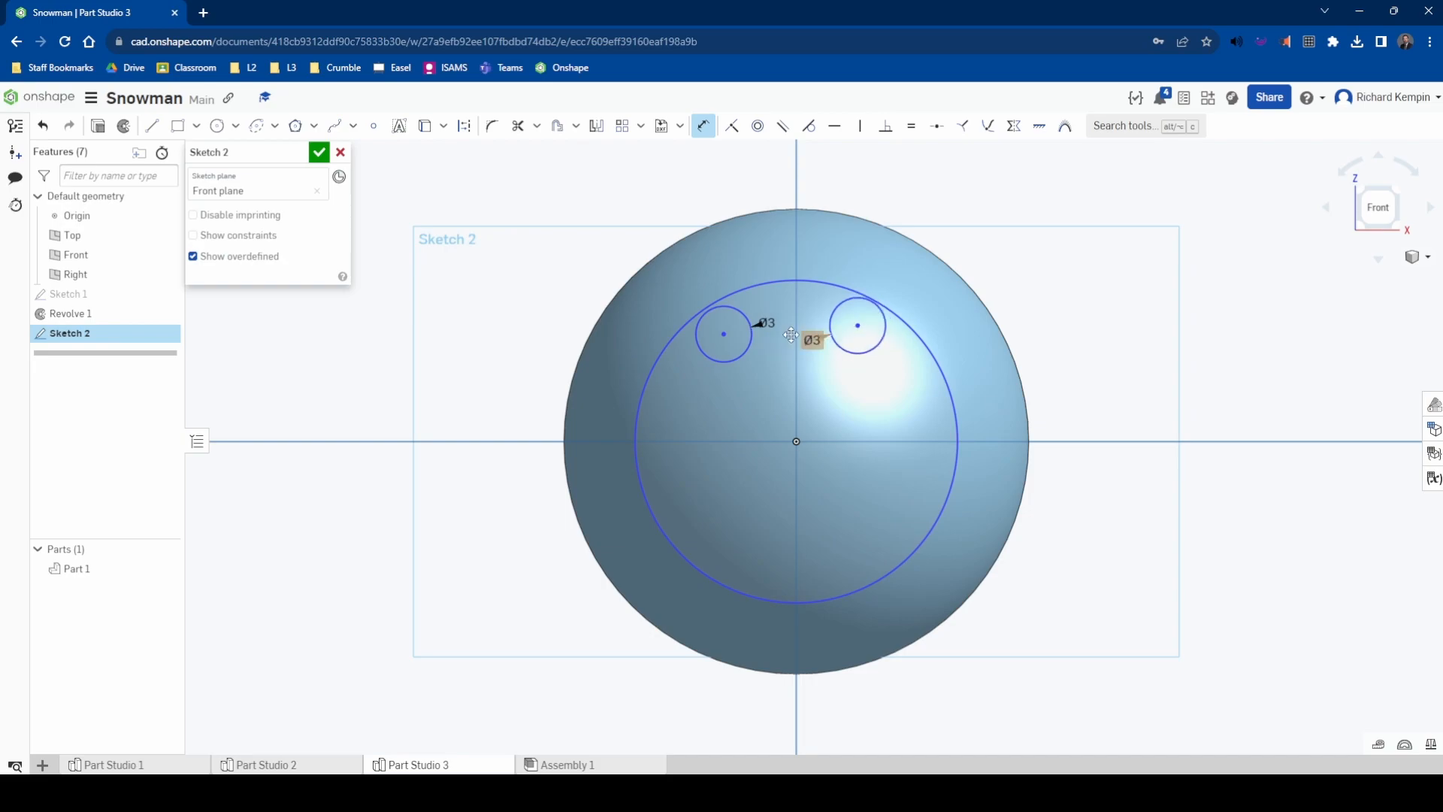
Dimension the horizontal distance from the origin to each eye's centre as 3.5 mm
{"action": "left_click", "coordinate": [796, 442]}
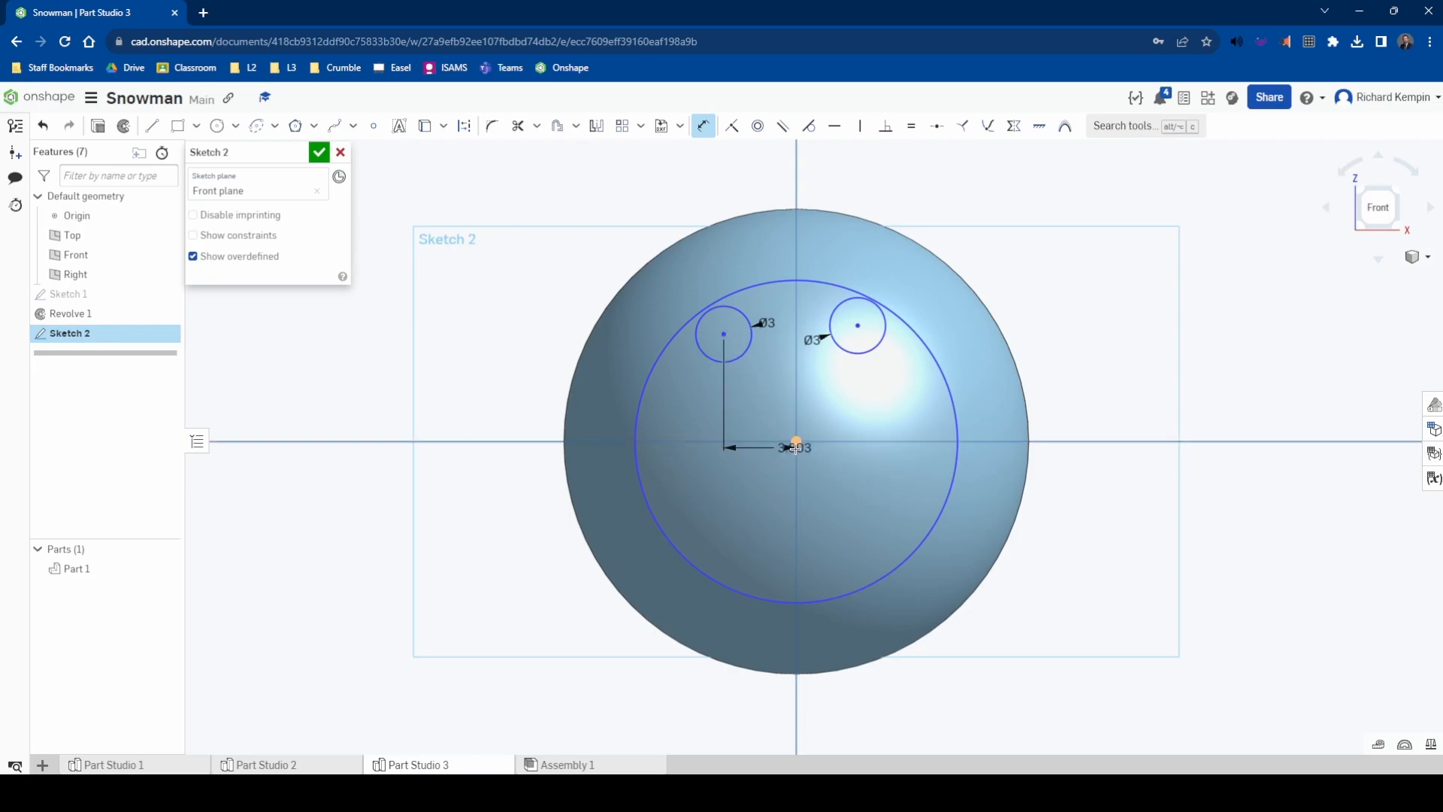
{"action": "mouse_move", "coordinate": [768, 498]}
{"action": "left_mouse_down"}
{"action": "mouse_move", "coordinate": [755, 412]}
{"action": "mouse_move", "coordinate": [772, 476]}
{"action": "left_mouse_up"}
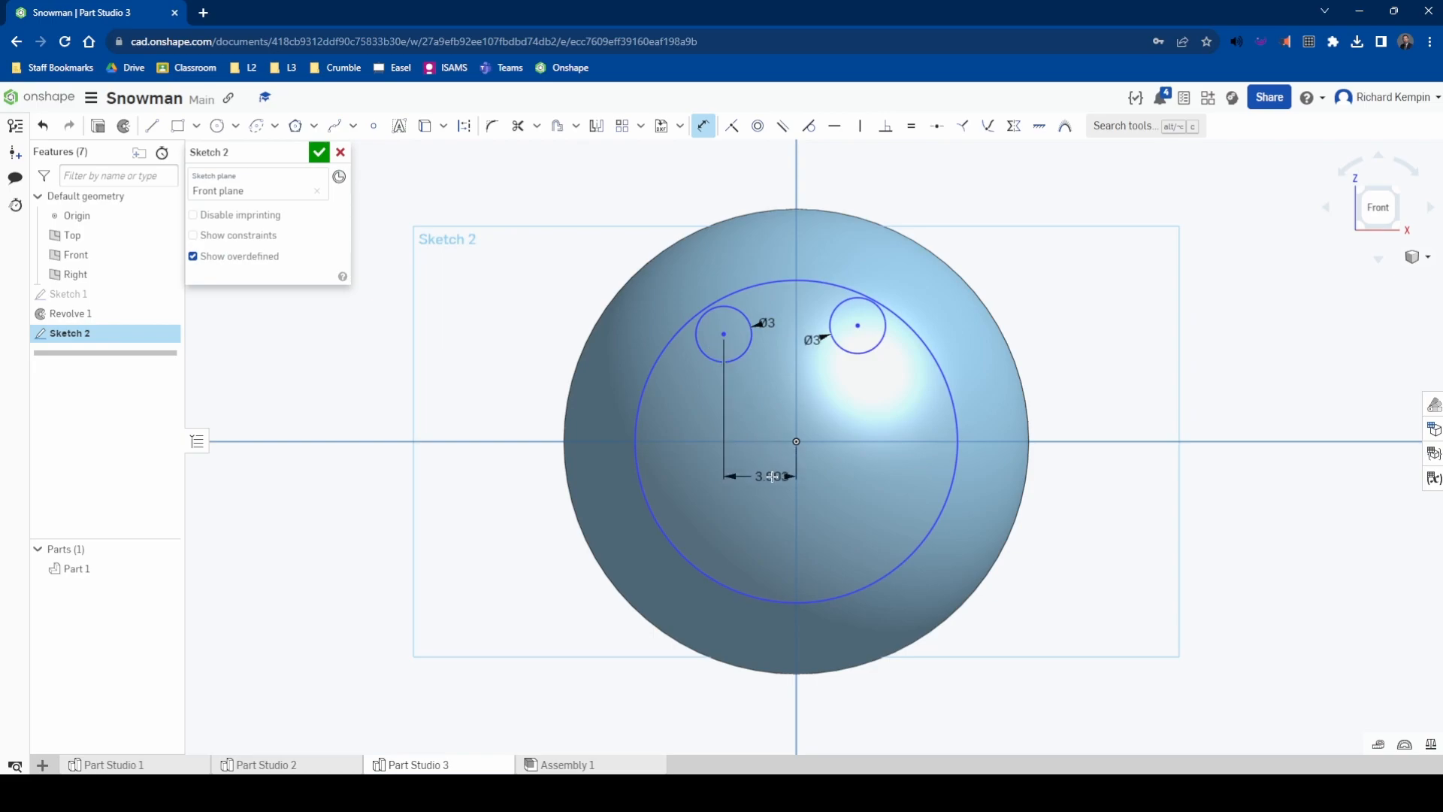
{"action": "left_click", "coordinate": [771, 477]}
{"action": "type", "text": "3."}
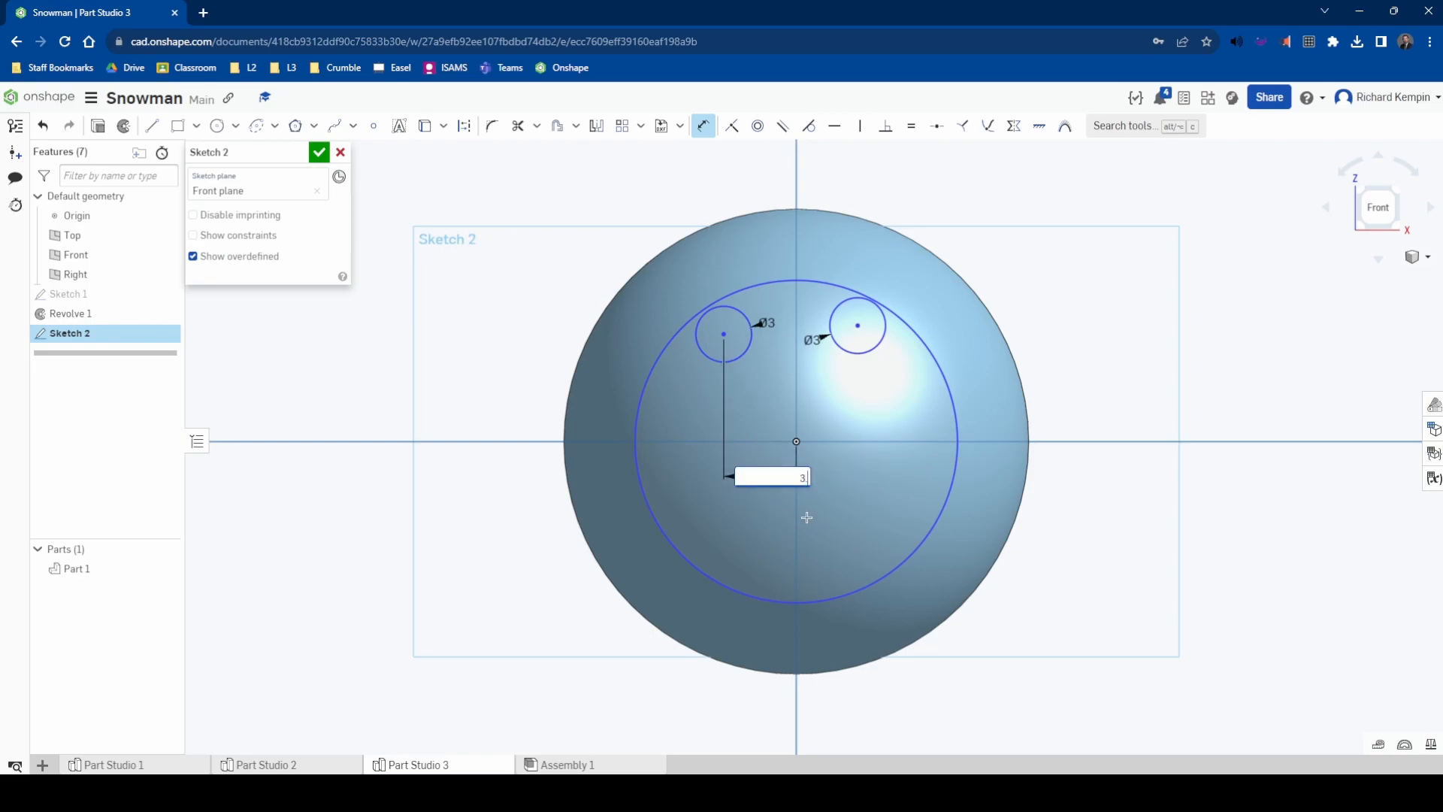
{"action": "type", "text": "5"}
{"action": "key", "text": "Return"}
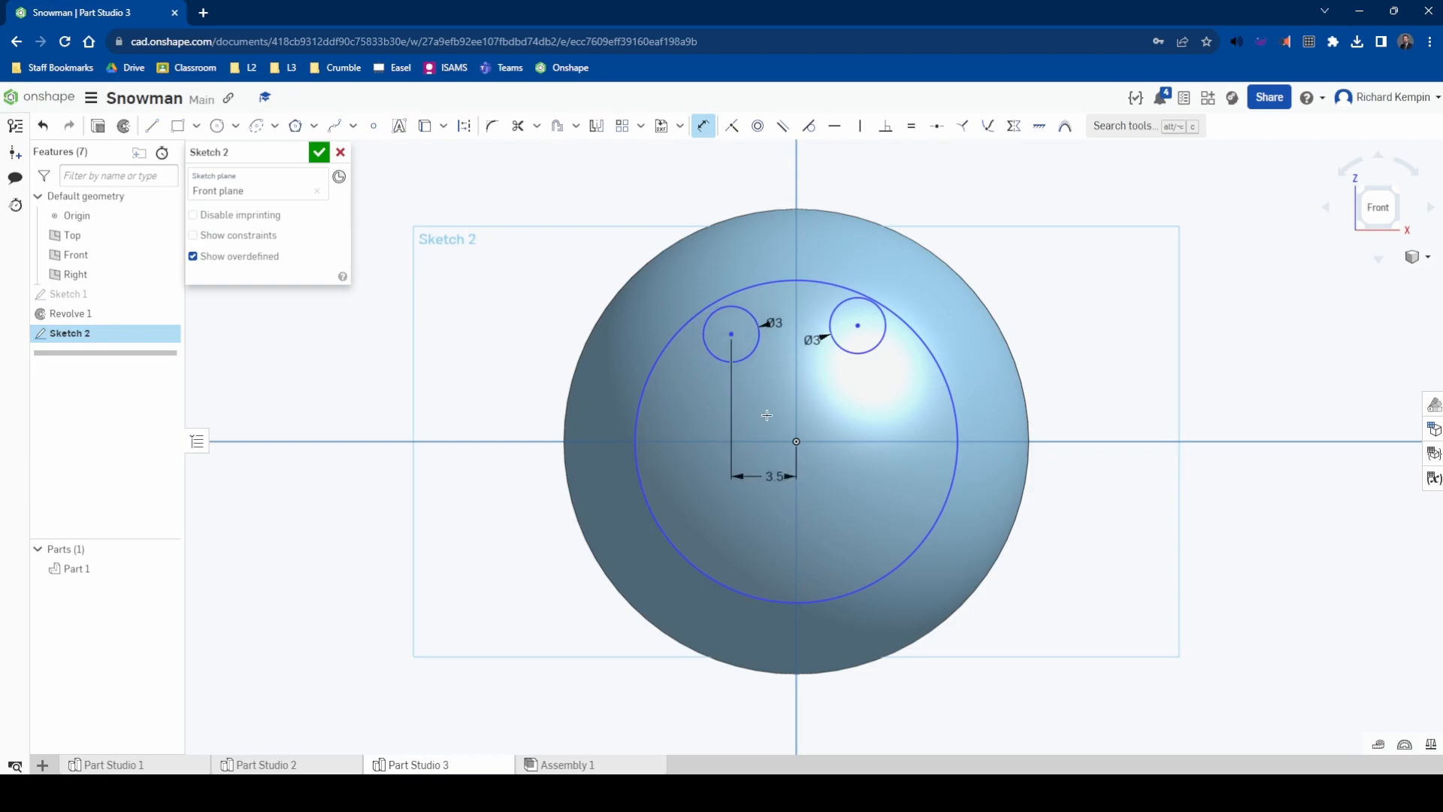
{"action": "left_click", "coordinate": [798, 440]}
{"action": "left_click", "coordinate": [828, 477]}
{"action": "type", "text": "3.5"}
{"action": "key", "text": "Return"}
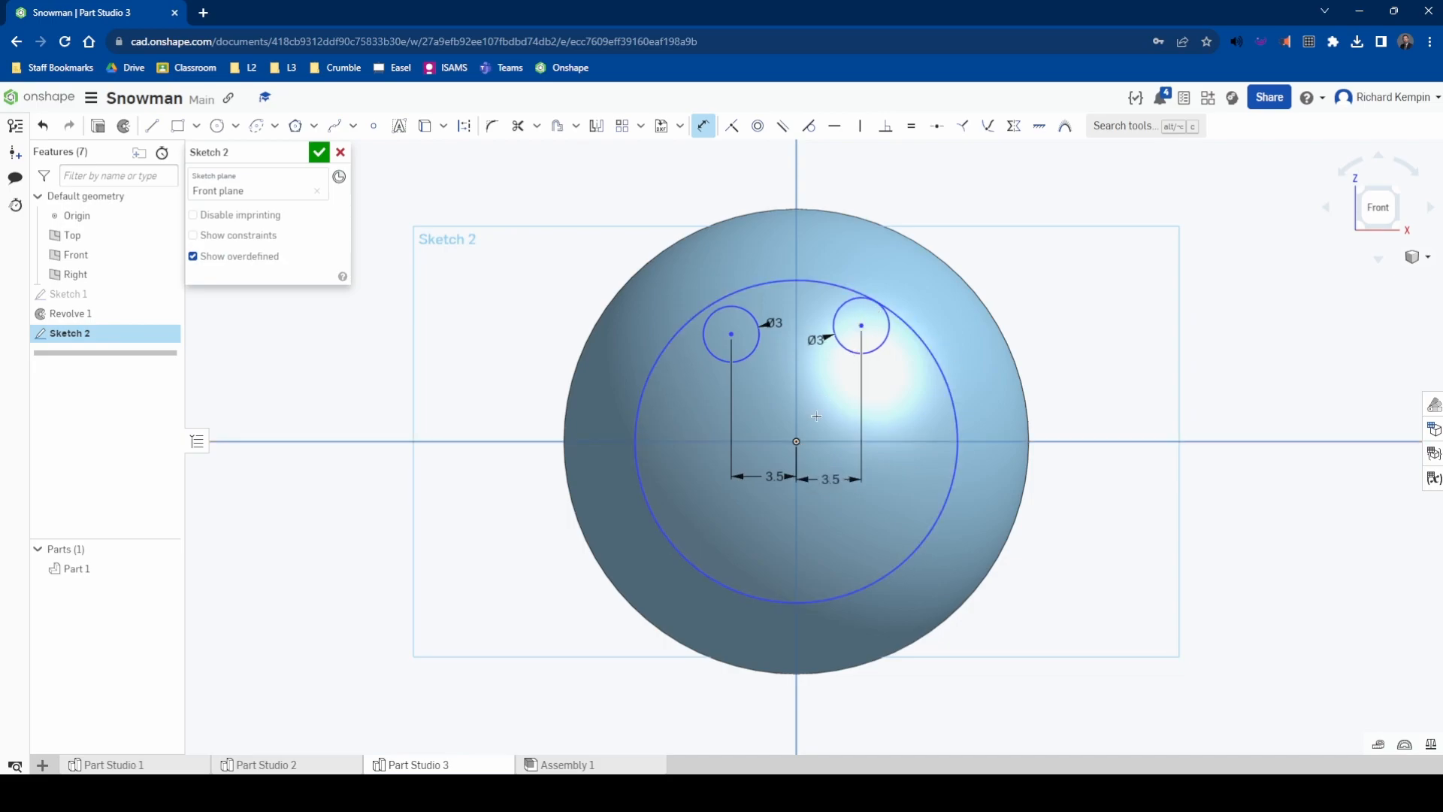
Dimension the vertical distance from the origin to each eye's centre as 6 mm
{"action": "left_click", "coordinate": [797, 442]}
{"action": "left_click", "coordinate": [862, 326]}
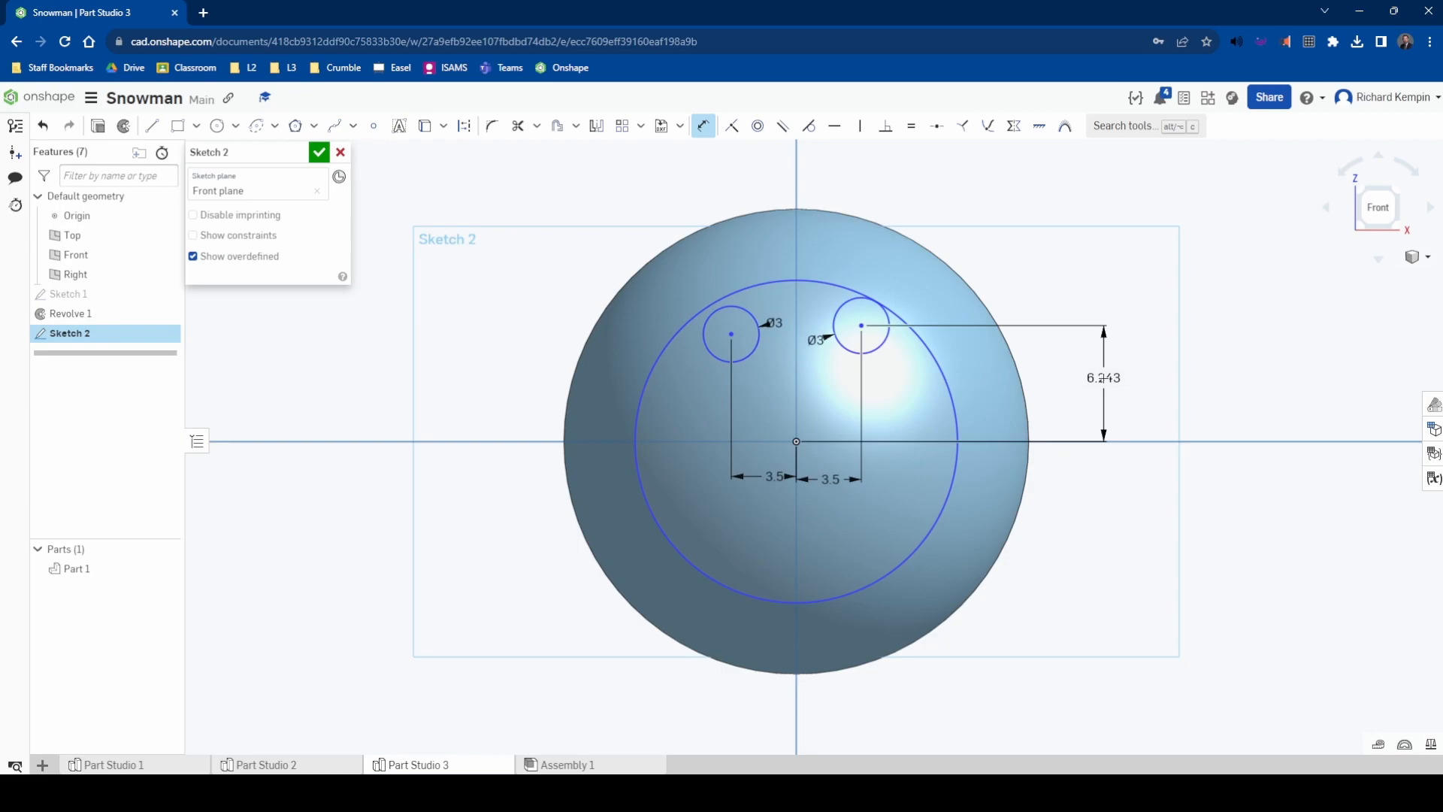
{"action": "left_click", "coordinate": [1103, 378]}
{"action": "type", "text": "6"}
{"action": "key", "text": "Return"}
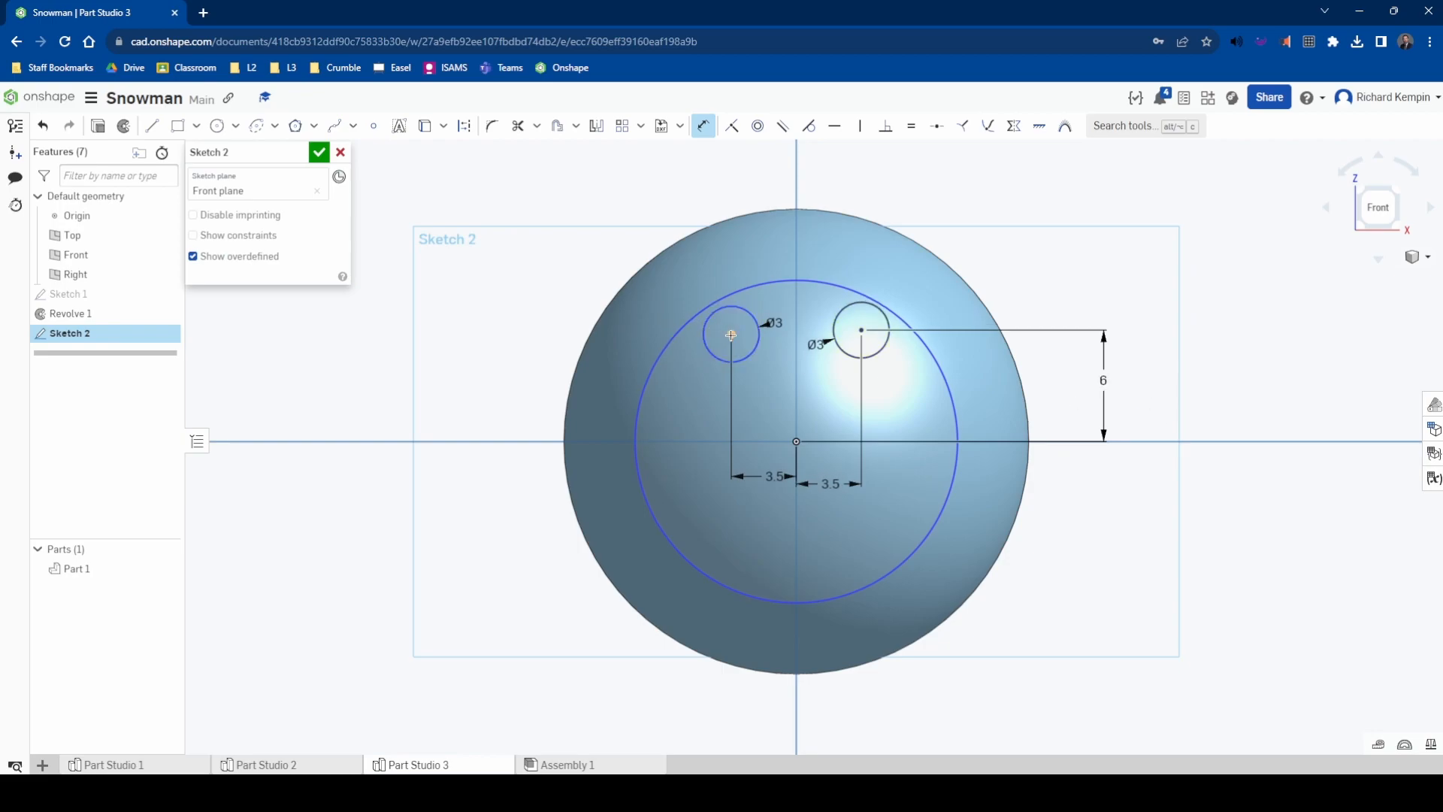
{"action": "left_click", "coordinate": [796, 442]}
{"action": "left_click", "coordinate": [731, 334]}
{"action": "left_click", "coordinate": [554, 380]}
{"action": "type", "text": "6"}
{"action": "key", "text": "Return"}
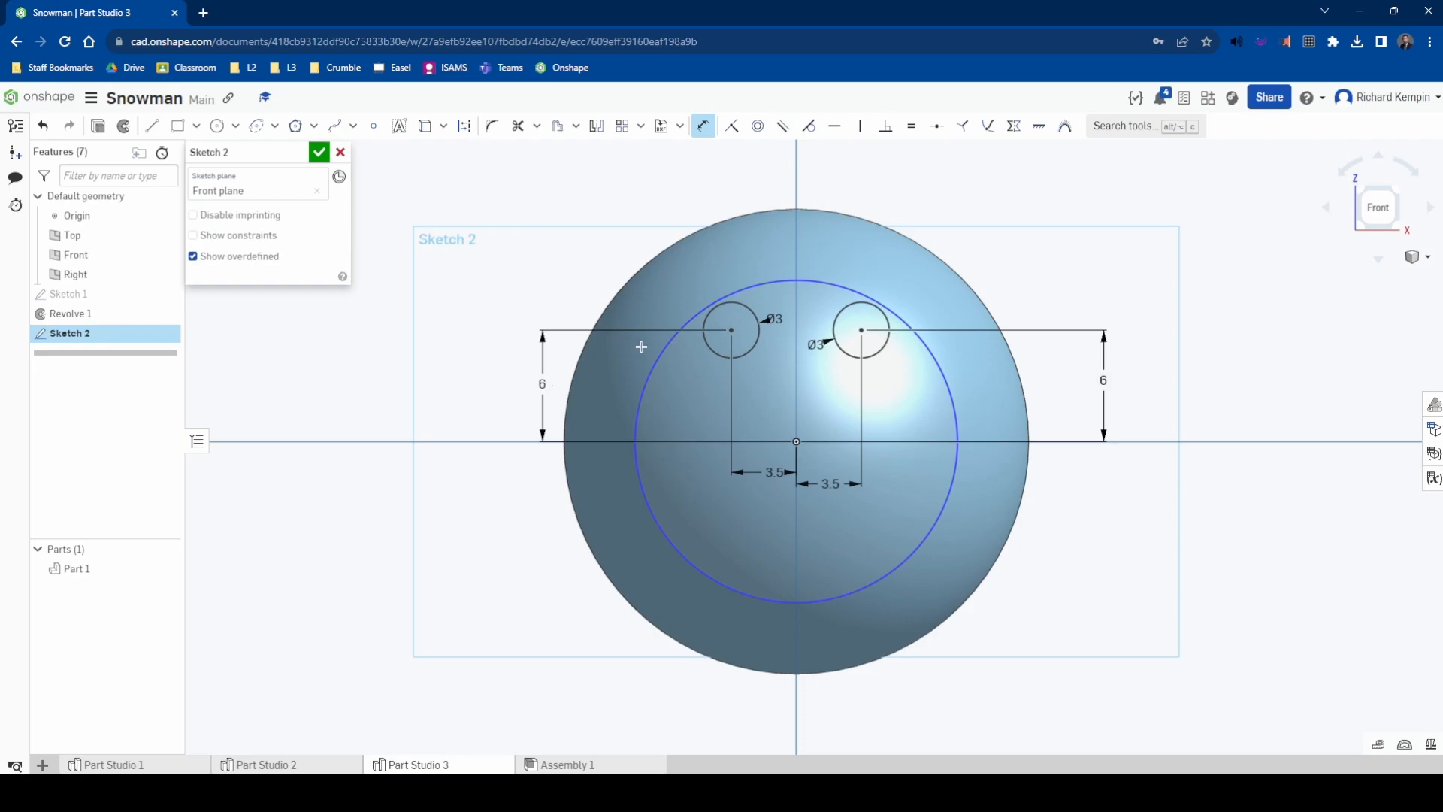
Dimension the large circle around the origin to a diameter of 17.5 mm
{"action": "left_click", "coordinate": [742, 601]}
{"action": "left_click", "coordinate": [472, 502]}
{"action": "type", "text": "17.5"}
{"action": "key", "text": "Return"}
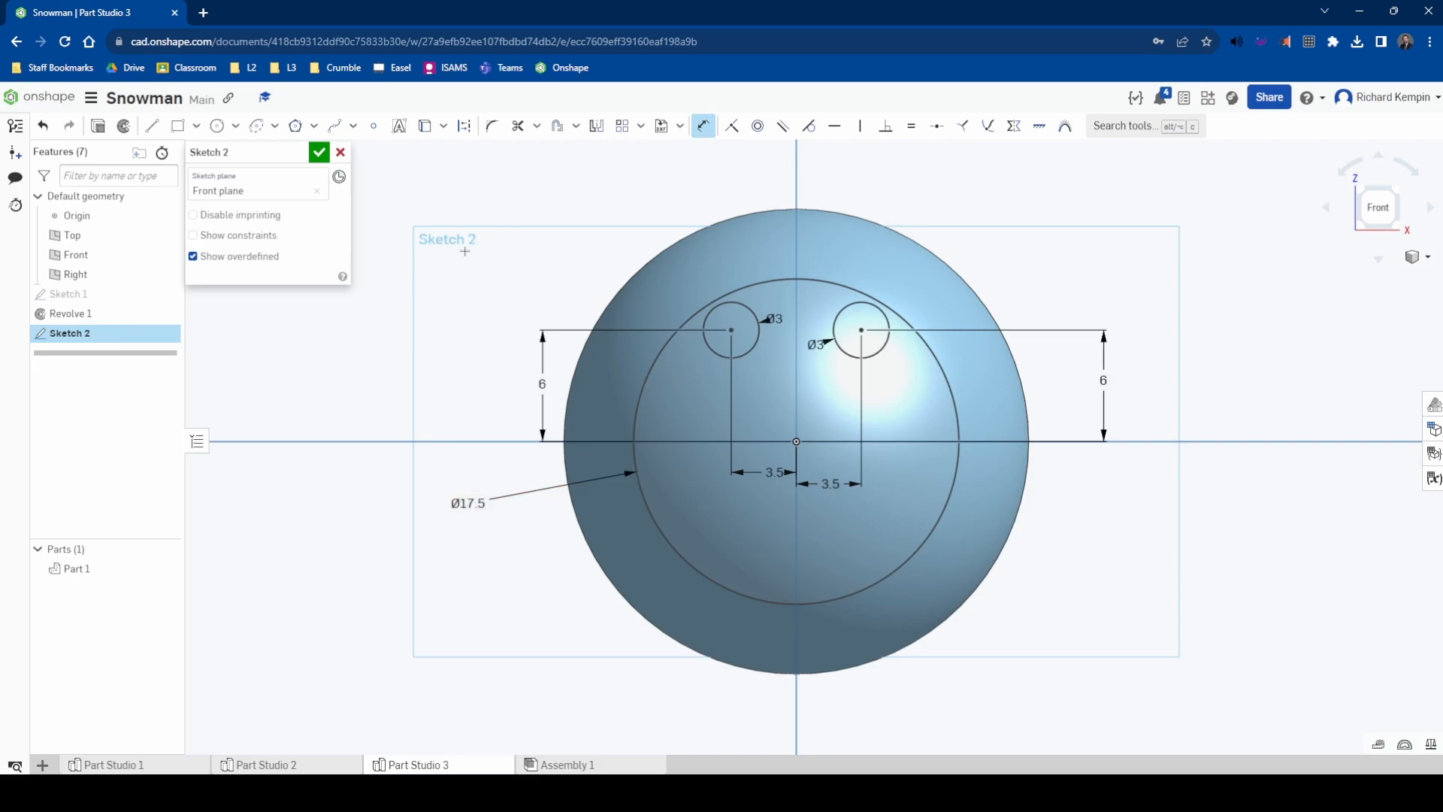
Draw a horizontal line about 17 mm long across the 17.5 mm circle, slightly below the origin
{"action": "left_click", "coordinate": [152, 125]}
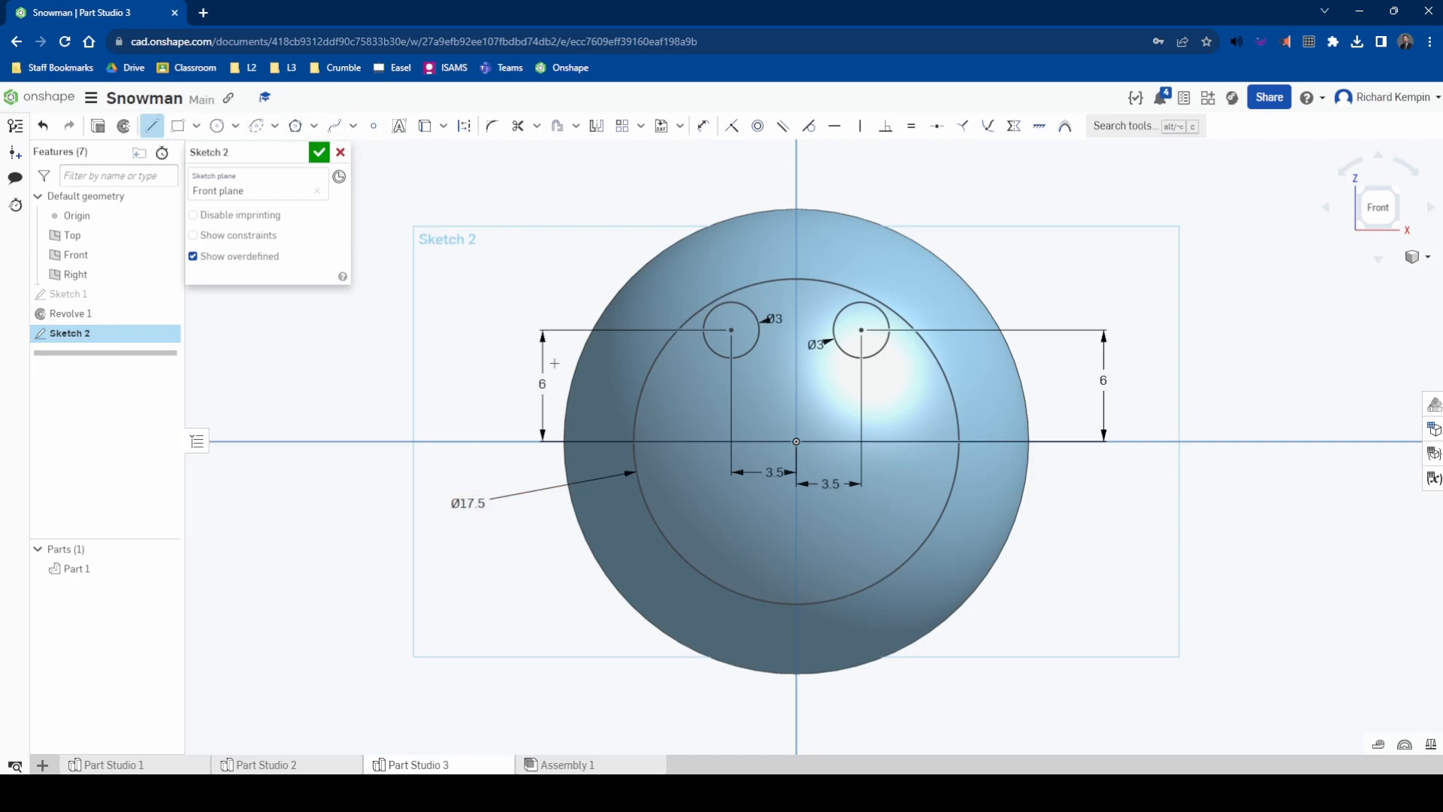
{"action": "left_click", "coordinate": [637, 479]}
{"action": "left_click", "coordinate": [954, 478]}
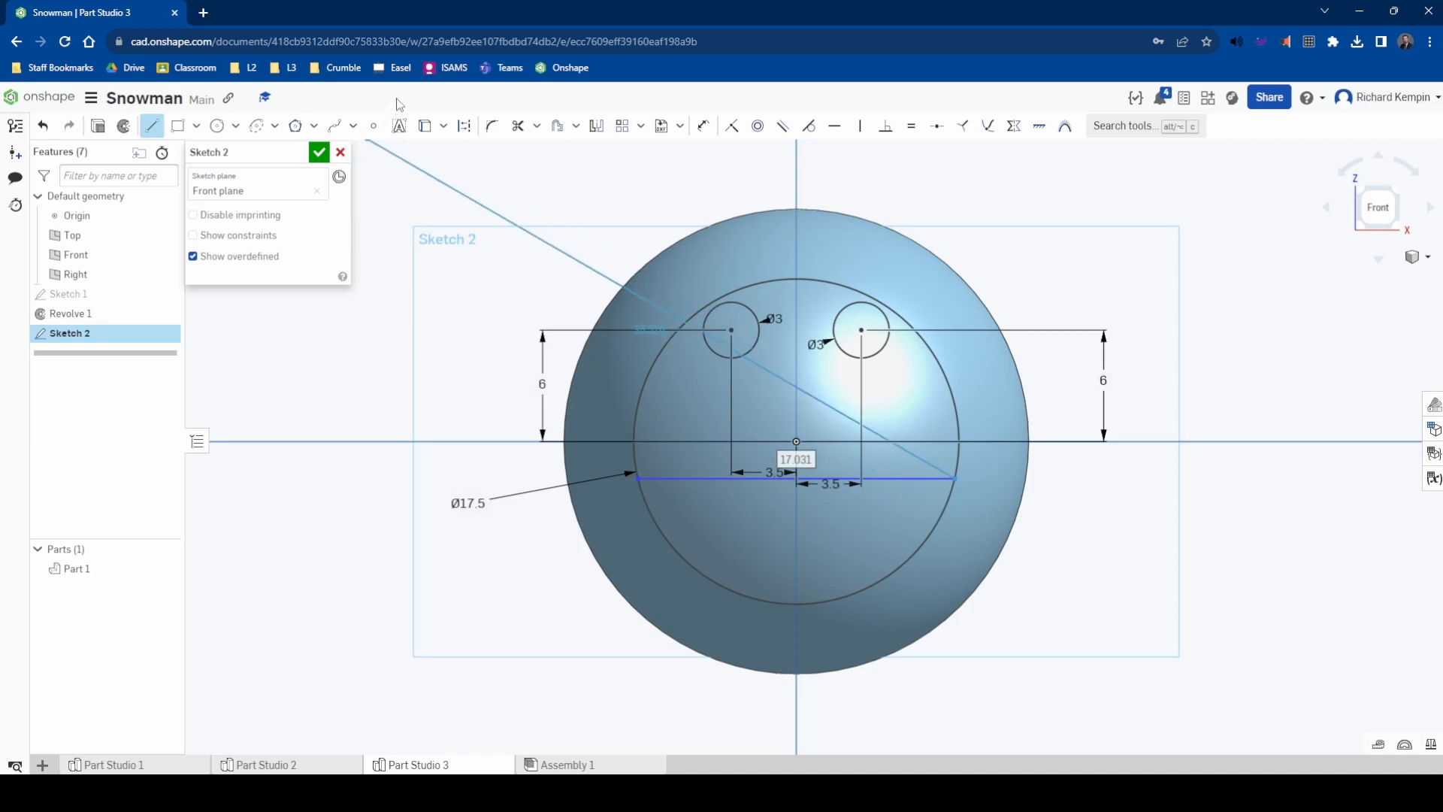
{"action": "key", "text": "Escape"}
{"action": "key", "text": "Escape"}
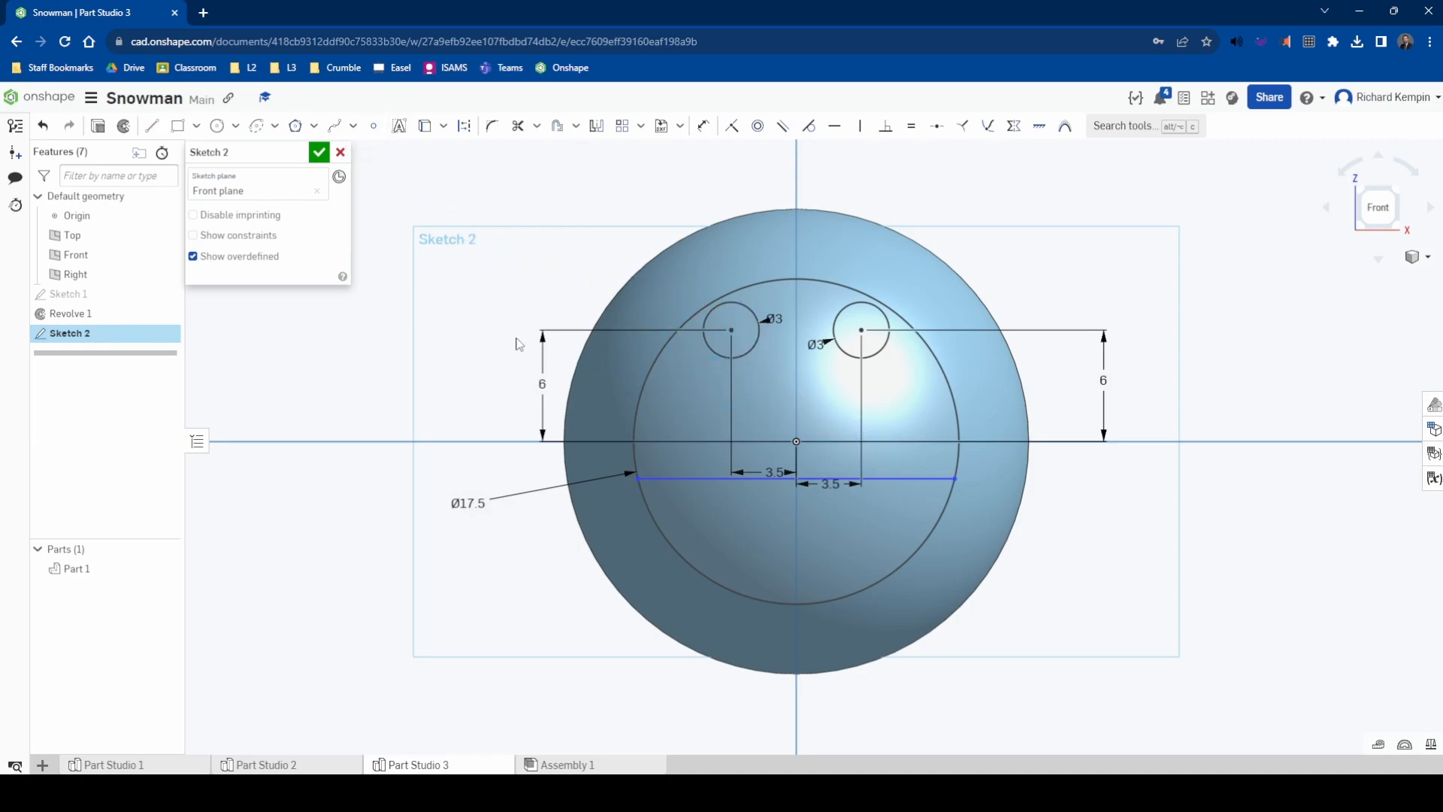
Draw a three-point arc of about 14.4 mm radius between the horizontal line's ends, bulging downward as the upper lip
{"action": "left_click", "coordinate": [272, 126]}
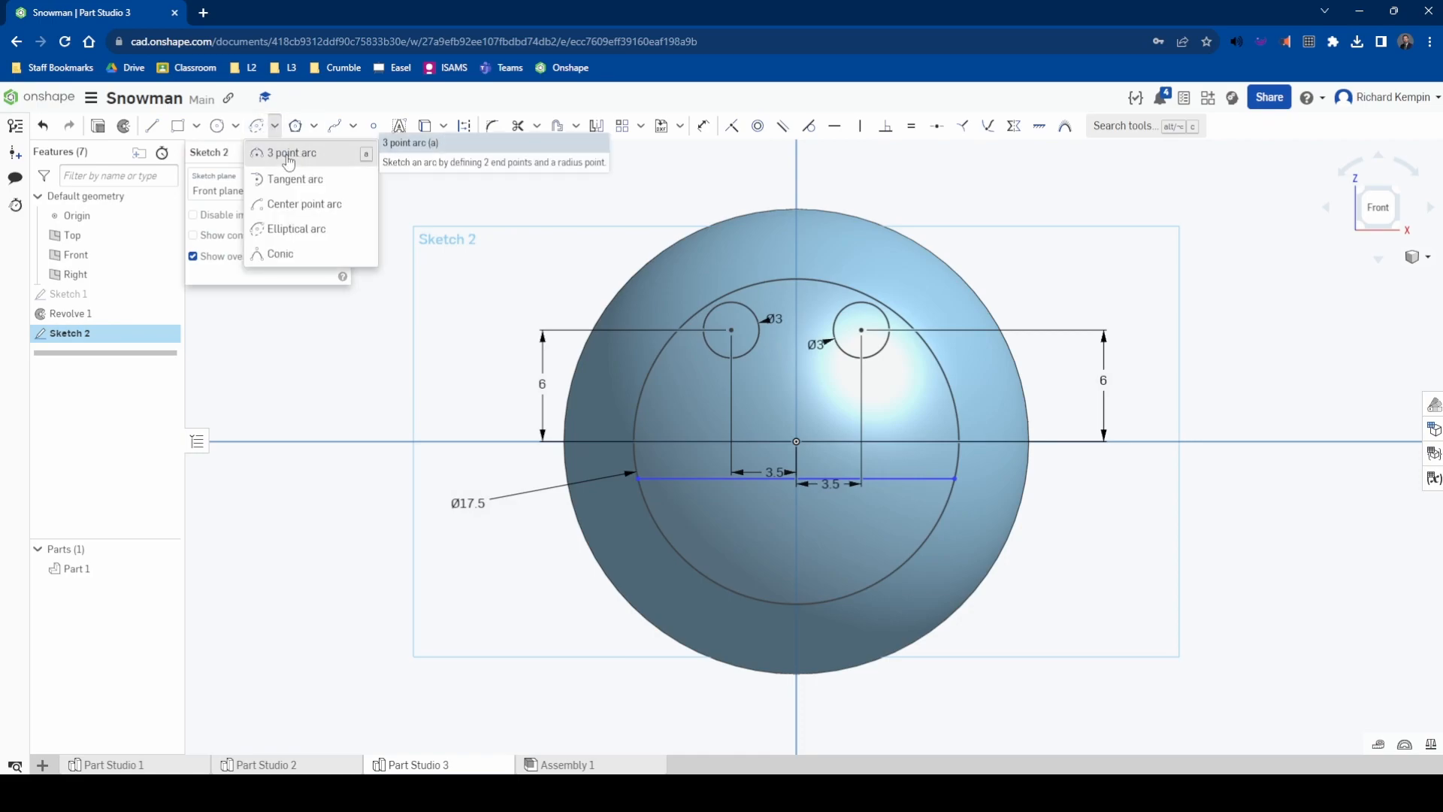
{"action": "left_click", "coordinate": [284, 154]}
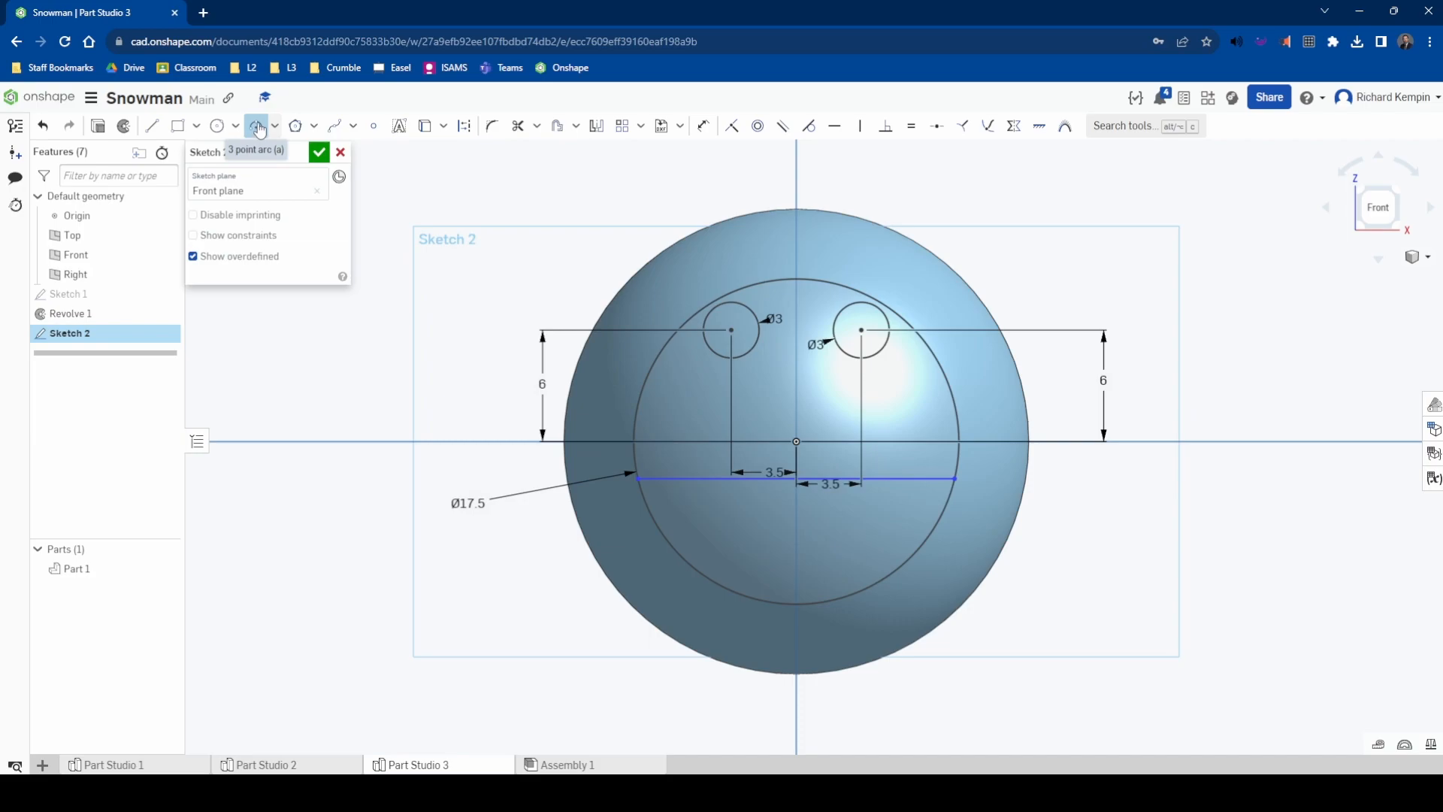
{"action": "left_click", "coordinate": [638, 479]}
{"action": "left_click", "coordinate": [955, 478]}
{"action": "left_click", "coordinate": [797, 530]}
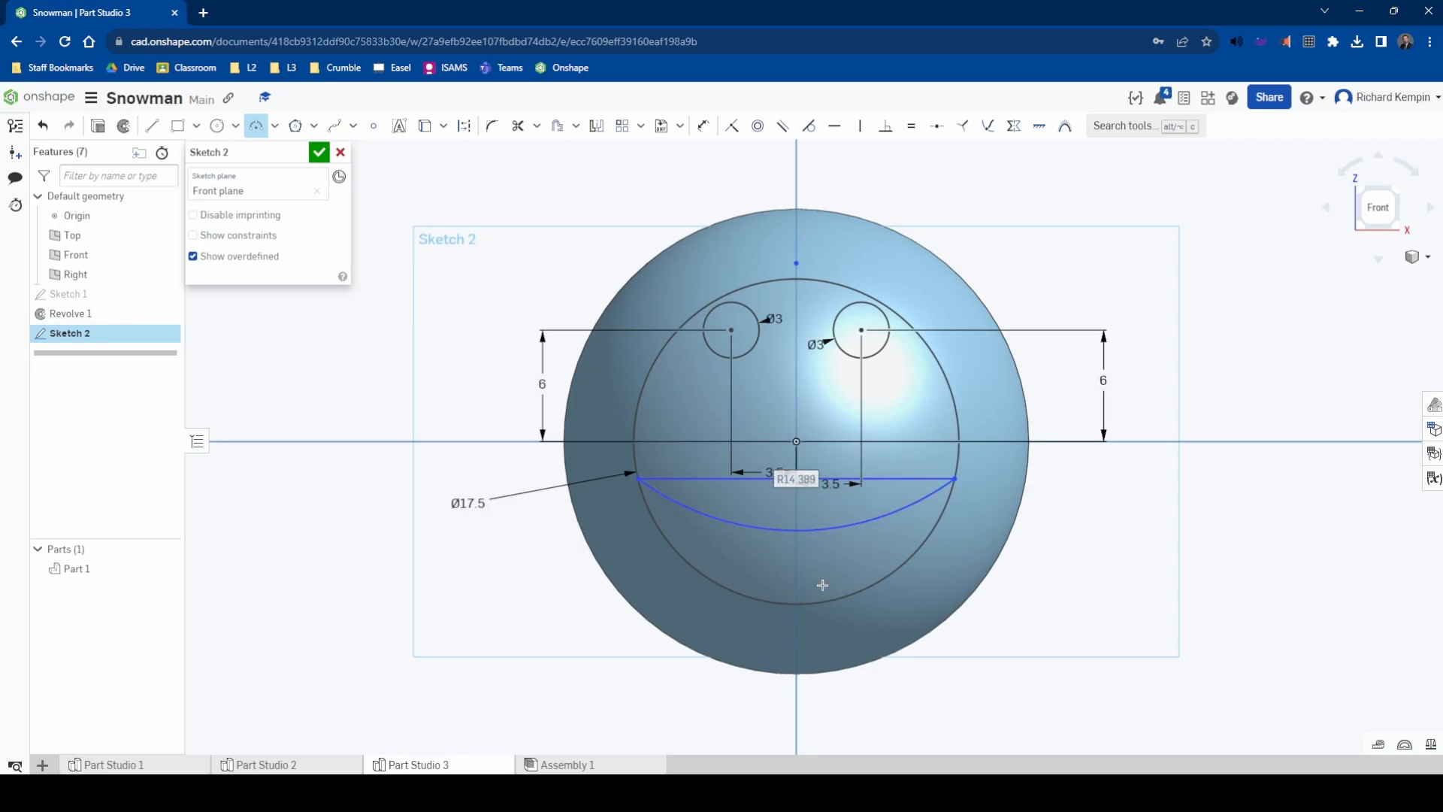
Trim away the large circle's upper part and the straight line, leaving a crescent-shaped mouth
{"action": "left_click", "coordinate": [518, 126]}
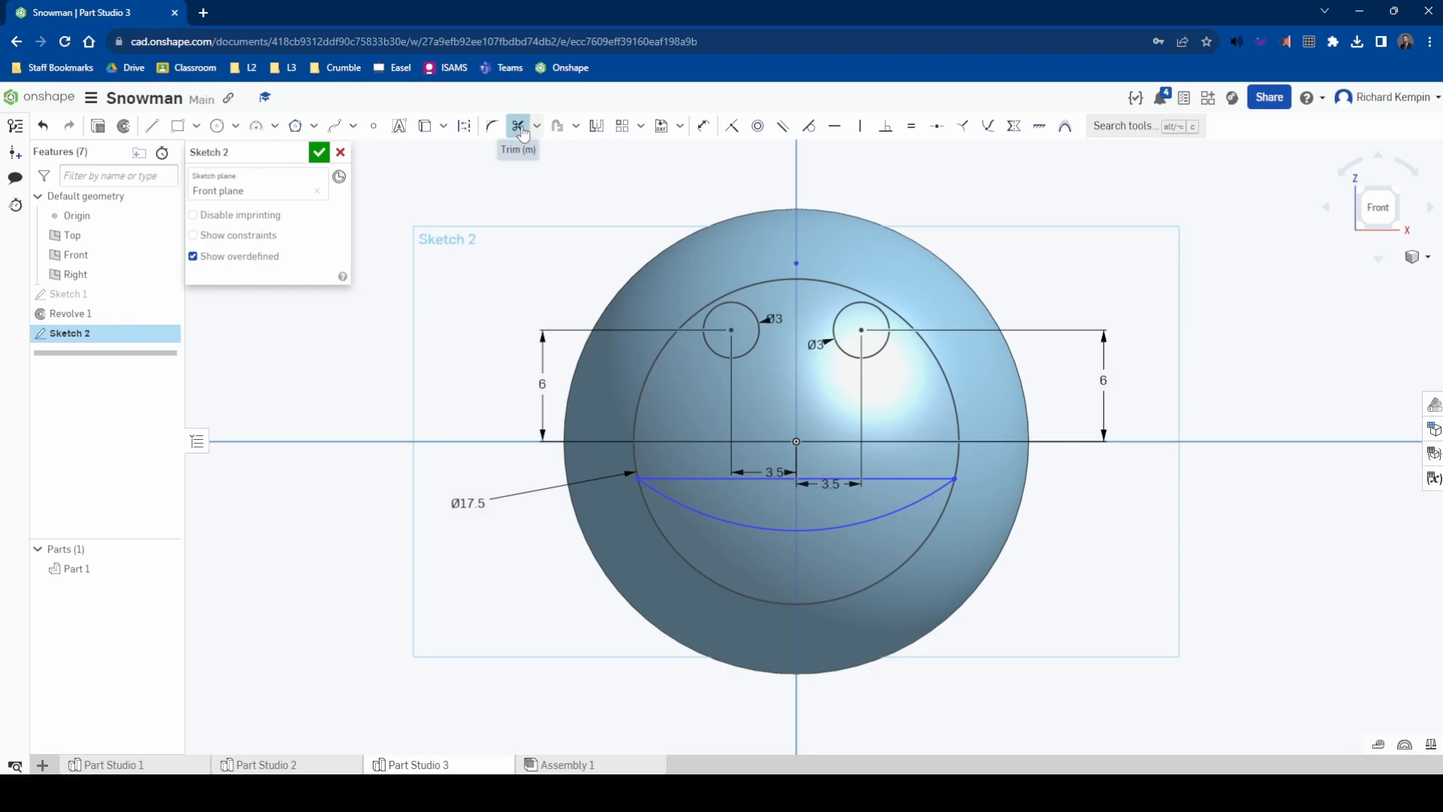
{"action": "left_click", "coordinate": [652, 366]}
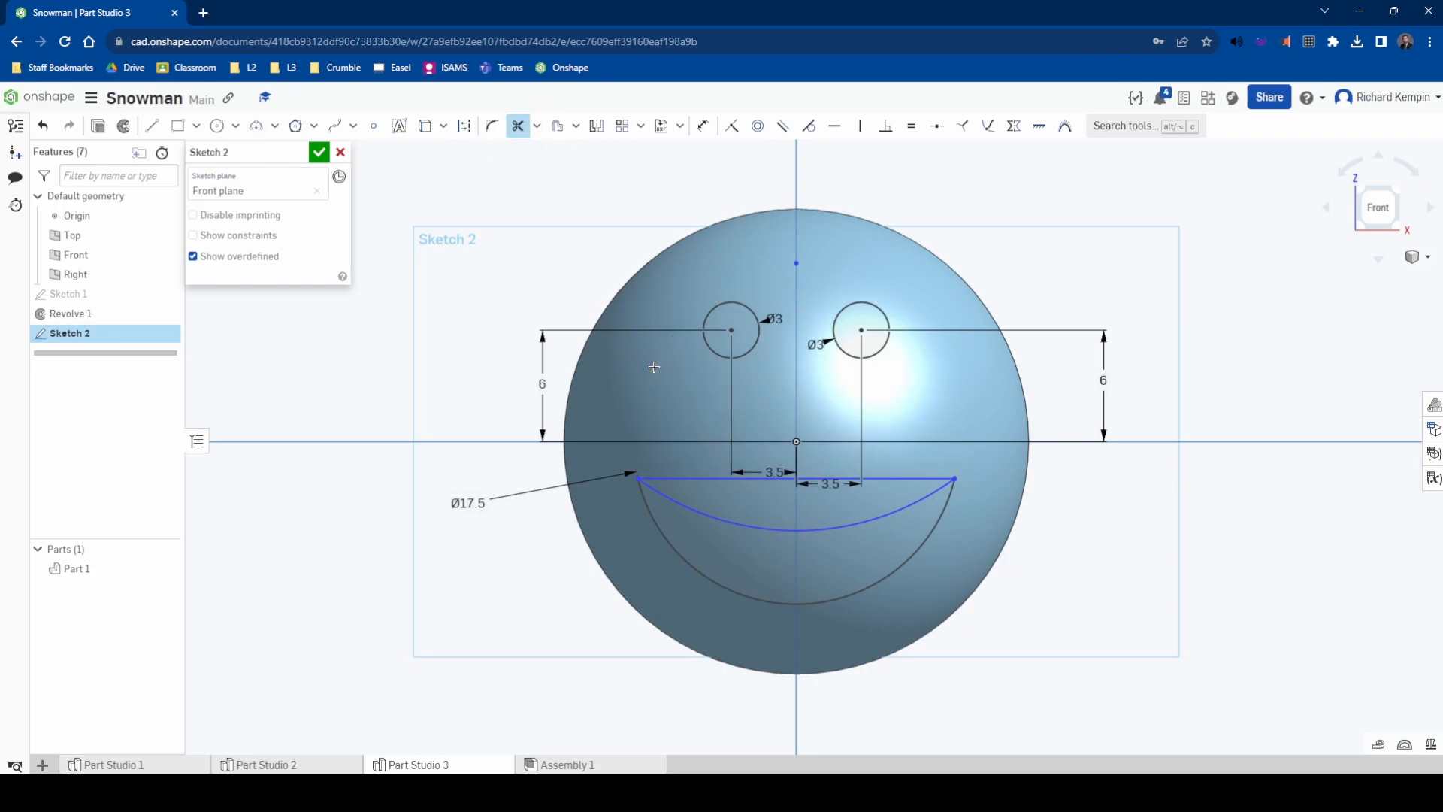
{"action": "left_click", "coordinate": [699, 478]}
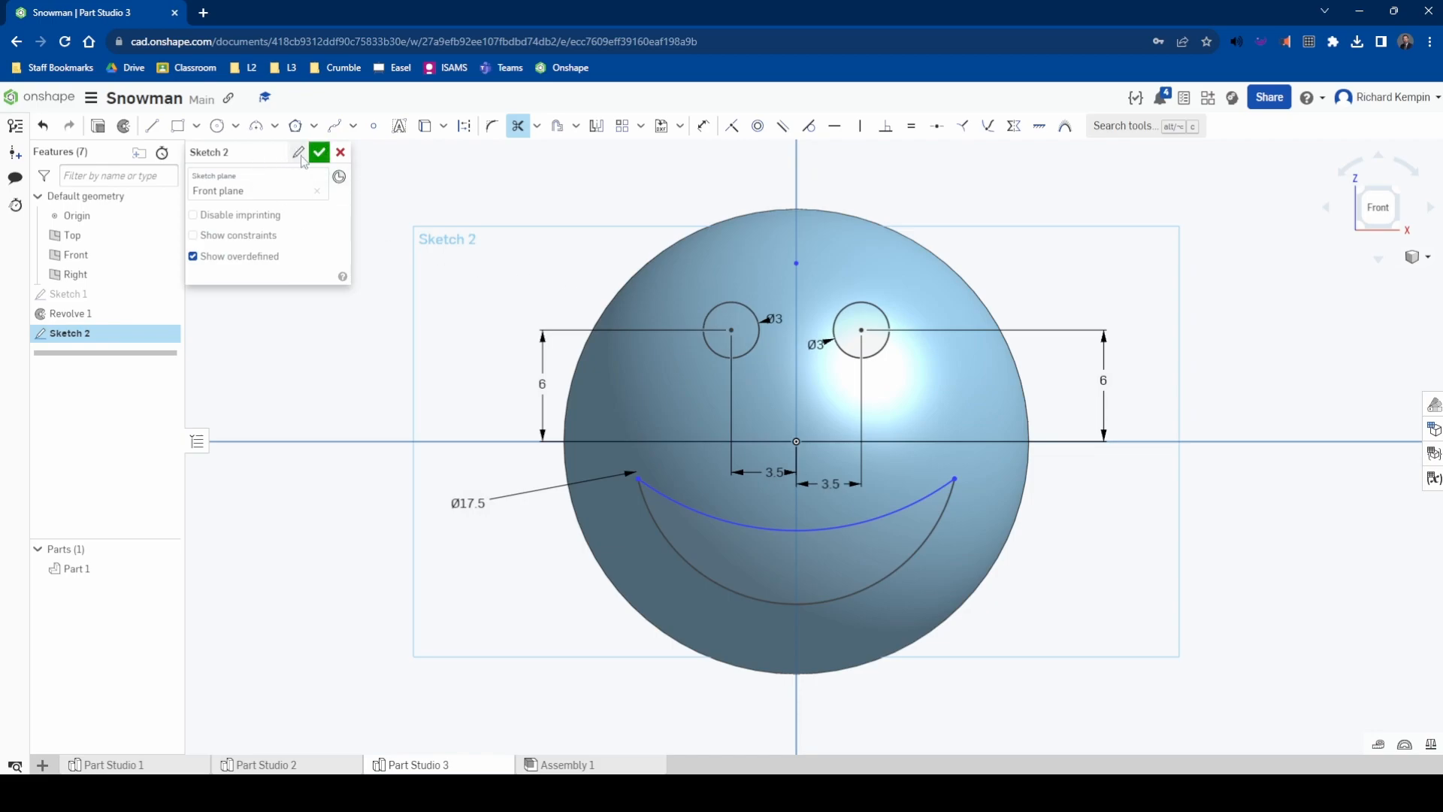
{"action": "key", "text": "Escape"}
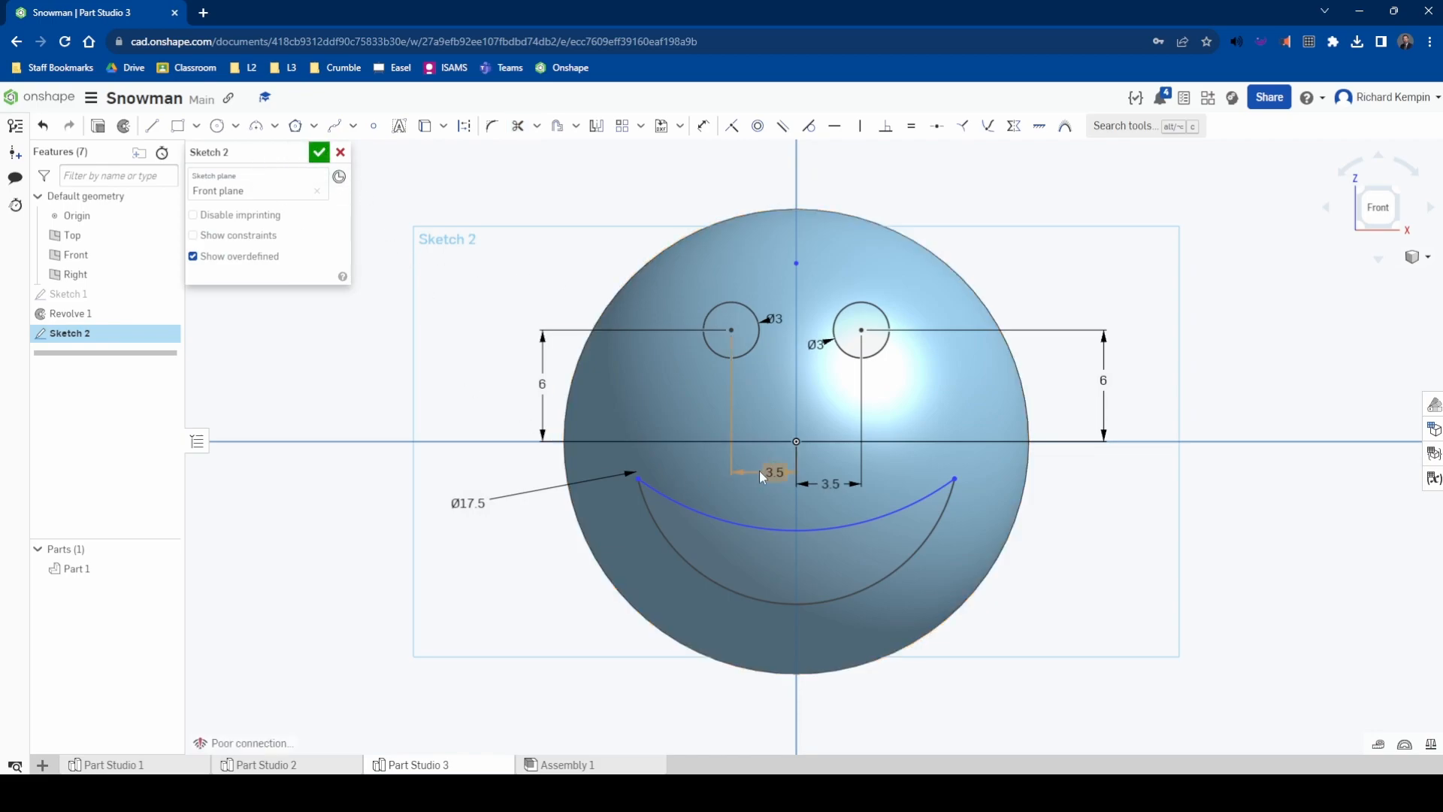
Set the horizontal distance from the origin to each eye's centre to 4 mm and finish the sketch
{"action": "double_click", "coordinate": [776, 472]}
{"action": "type", "text": "4"}
{"action": "key", "text": "Return"}
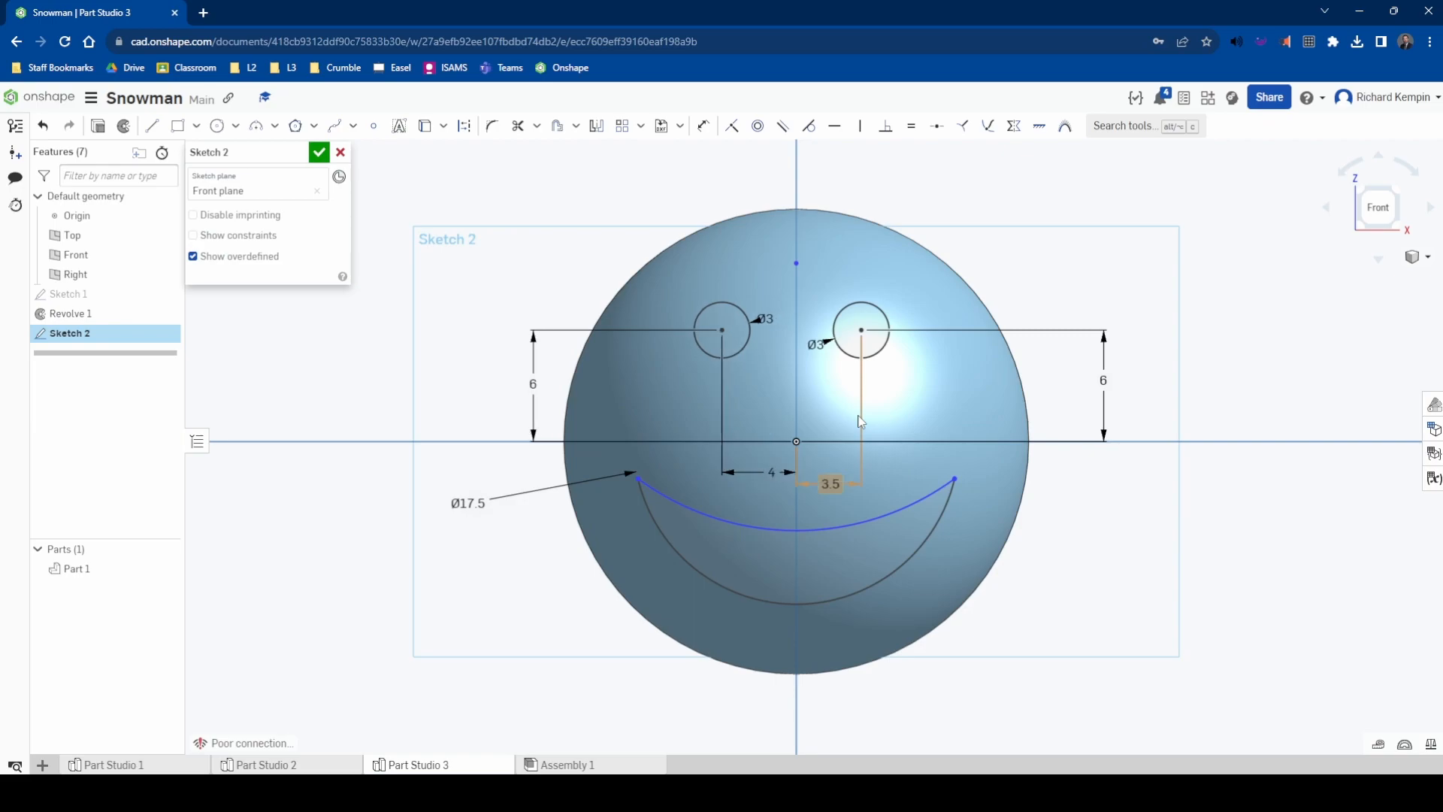
{"action": "double_click", "coordinate": [831, 482]}
{"action": "key", "text": "Return"}
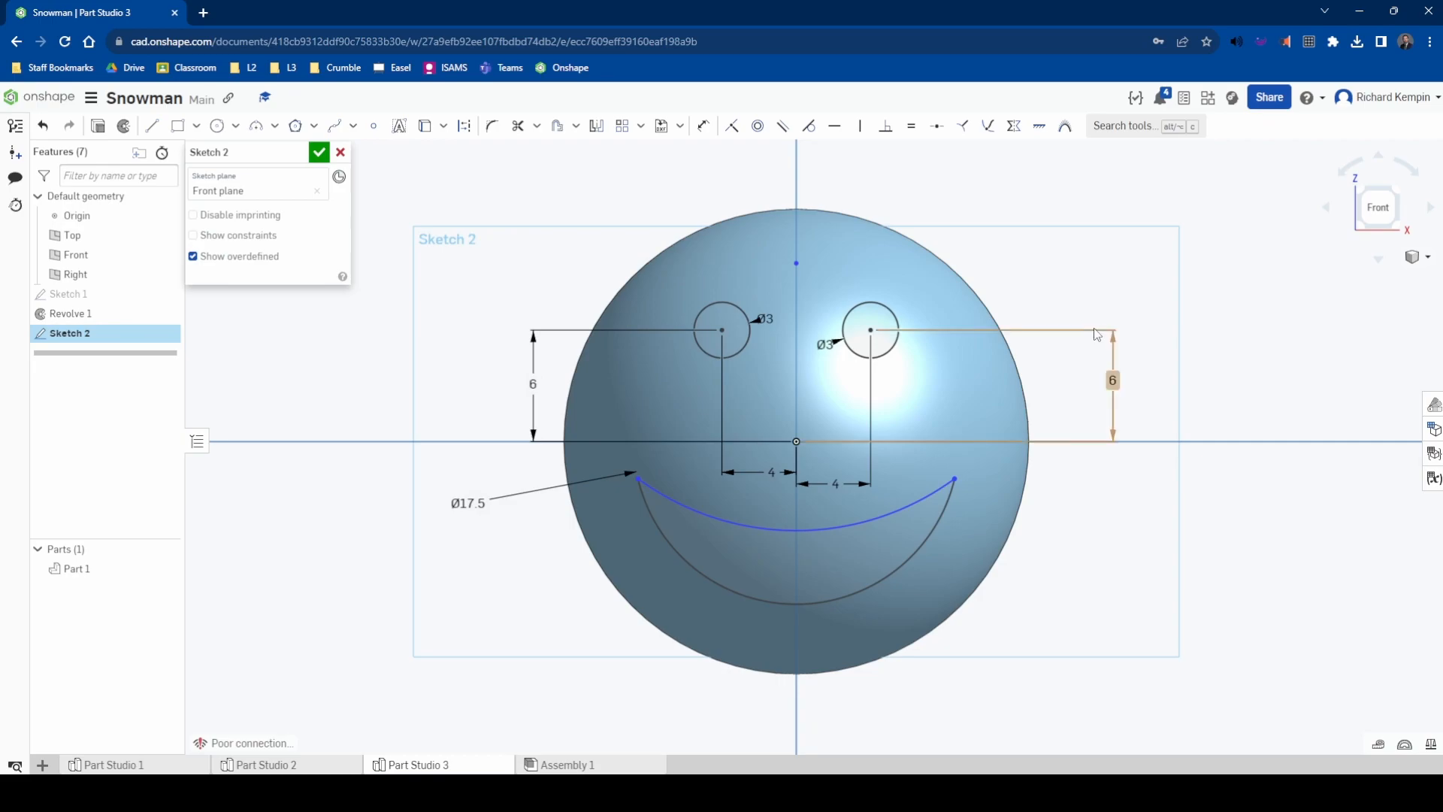
{"action": "left_click", "coordinate": [319, 153]}
Cut the eyes and mouth into the head with a blind Remove extrude of the face sketch, flipped towards the front
{"action": "right_click_drag", "start_coordinate": [396, 226], "coordinate": [434, 242]}
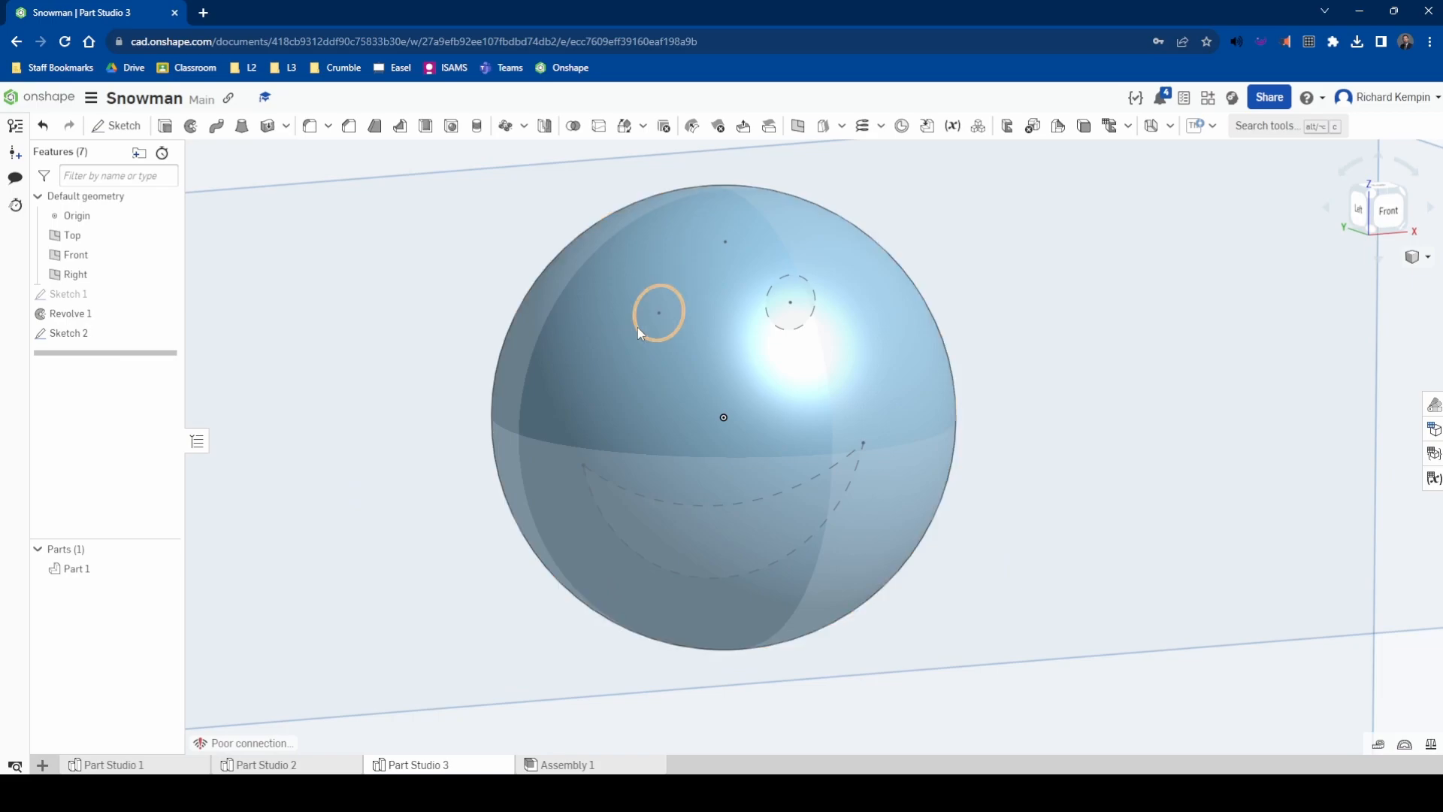
{"action": "left_click", "coordinate": [75, 335]}
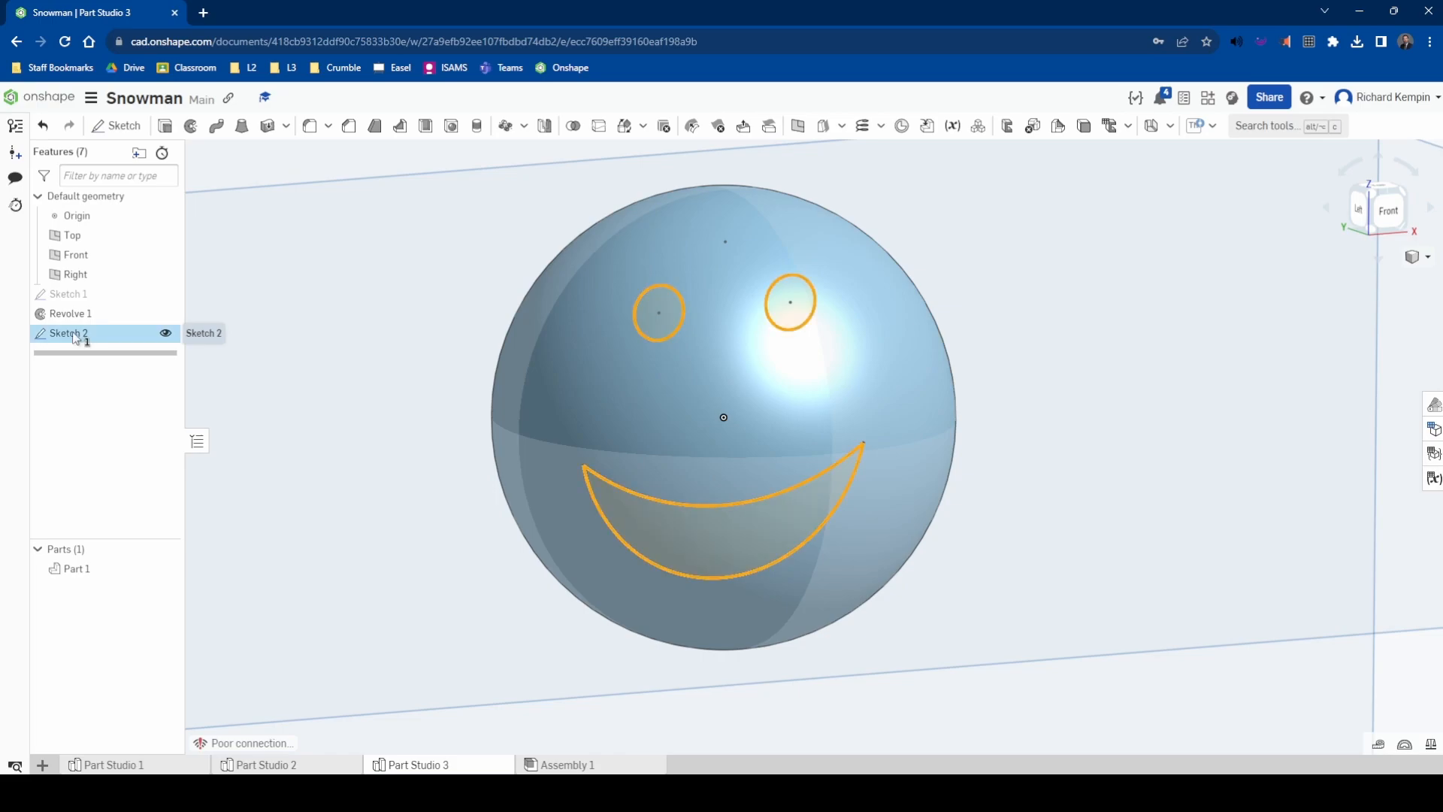
{"action": "left_click", "coordinate": [165, 127]}
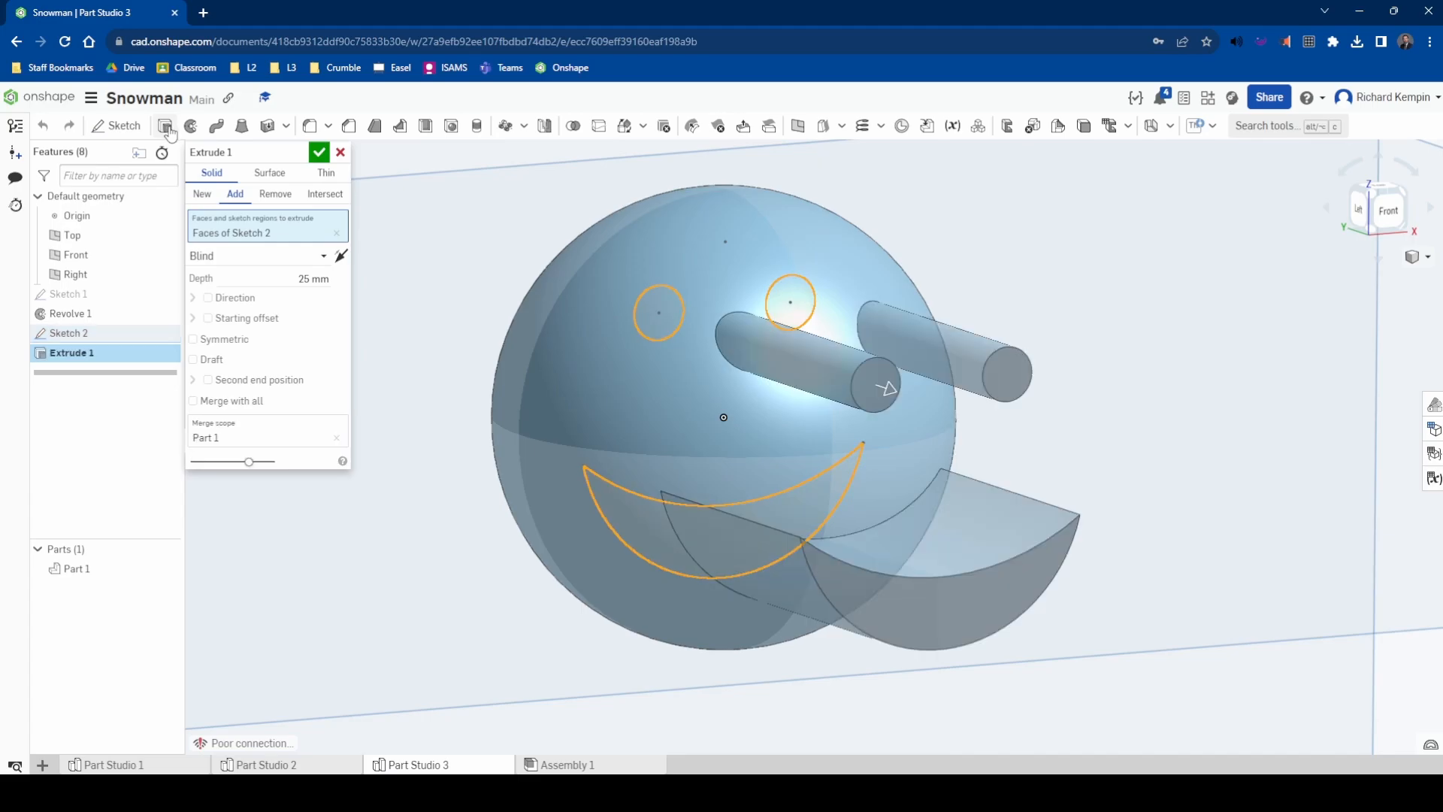
{"action": "mouse_move", "coordinate": [434, 254]}
{"action": "right_mouse_down"}
{"action": "mouse_move", "coordinate": [484, 263]}
{"action": "mouse_move", "coordinate": [450, 260]}
{"action": "right_mouse_up"}
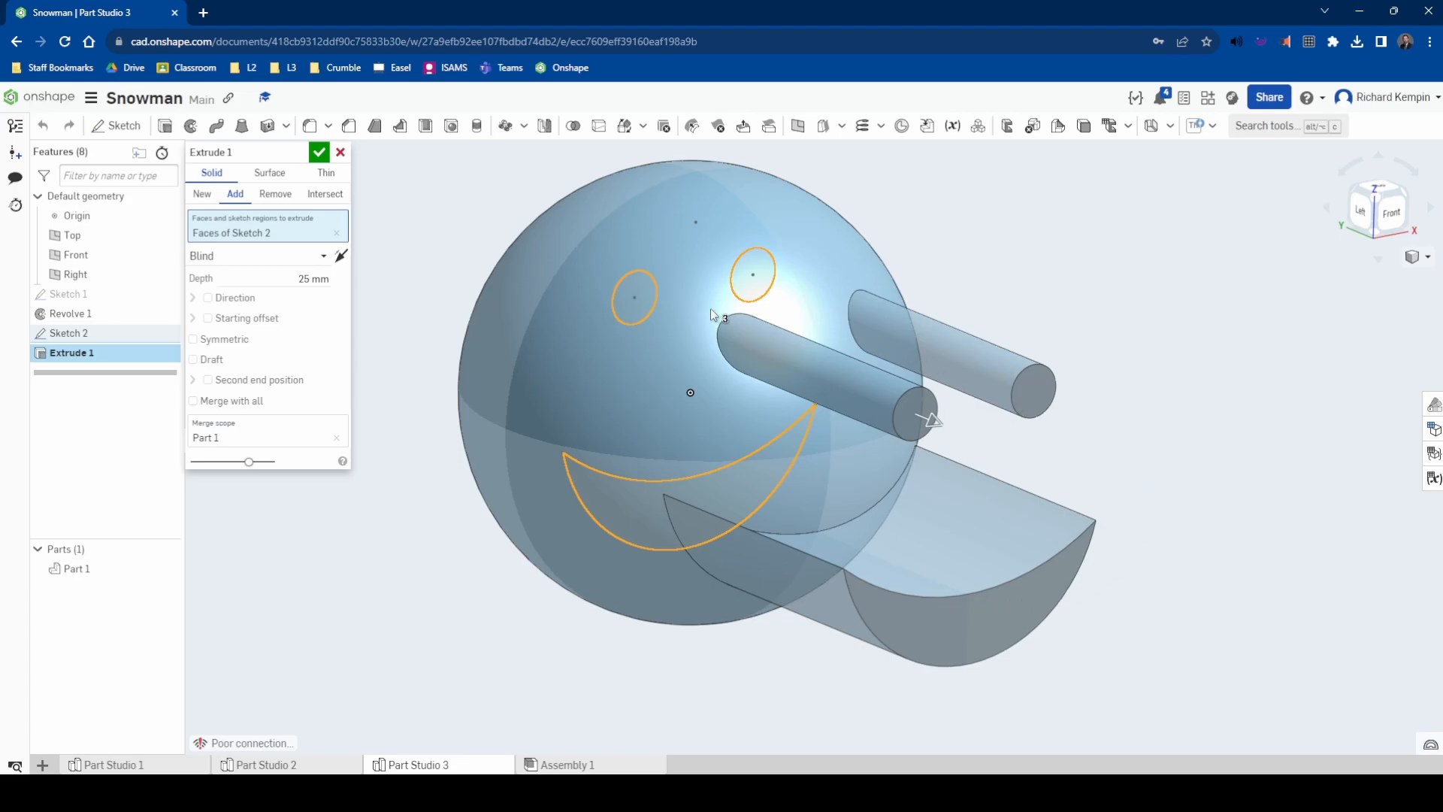
{"action": "left_click", "coordinate": [275, 197]}
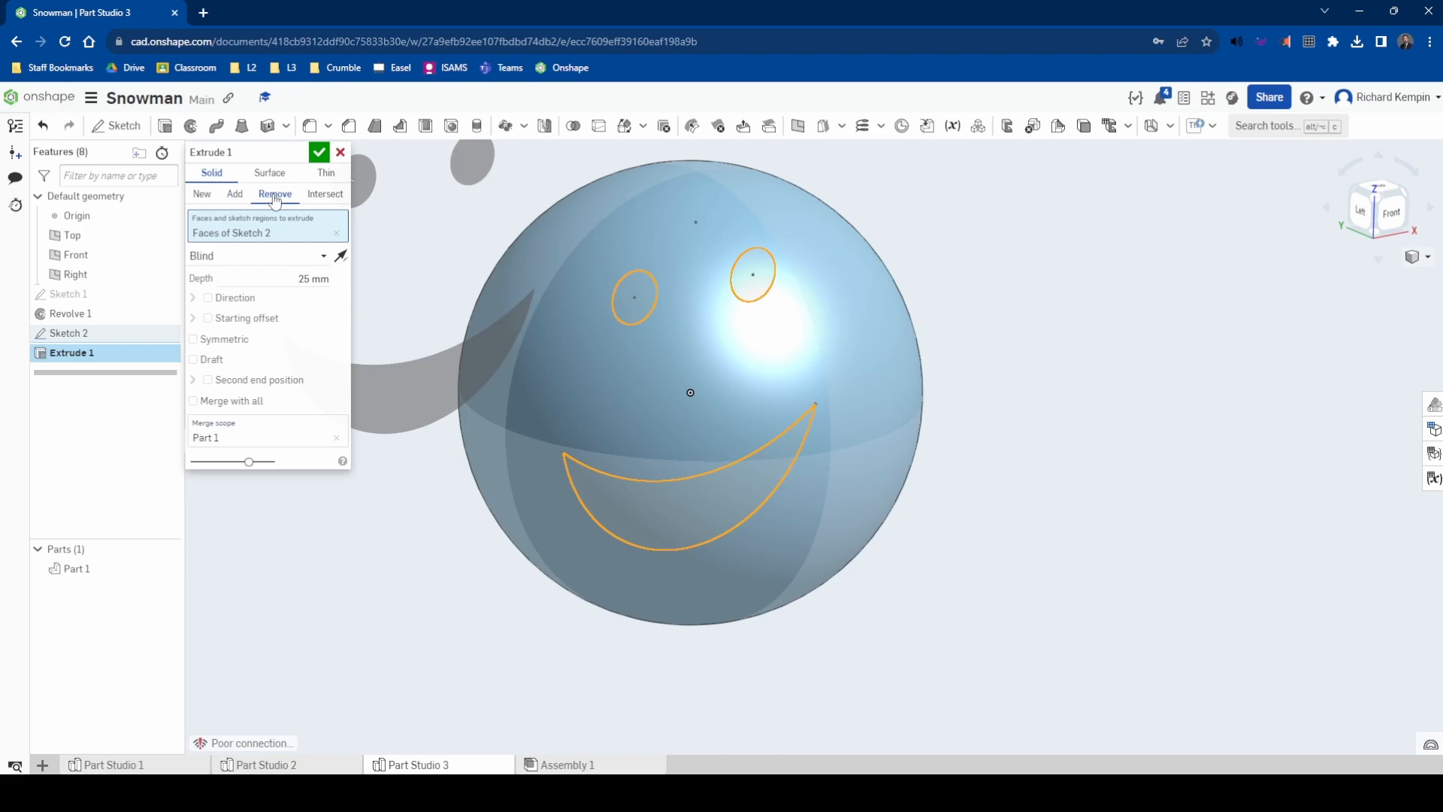
{"action": "scroll", "coordinate": [743, 504], "scroll_direction": "down", "scroll_amount": 2}
{"action": "scroll", "coordinate": [743, 503], "scroll_direction": "down", "scroll_amount": 1}
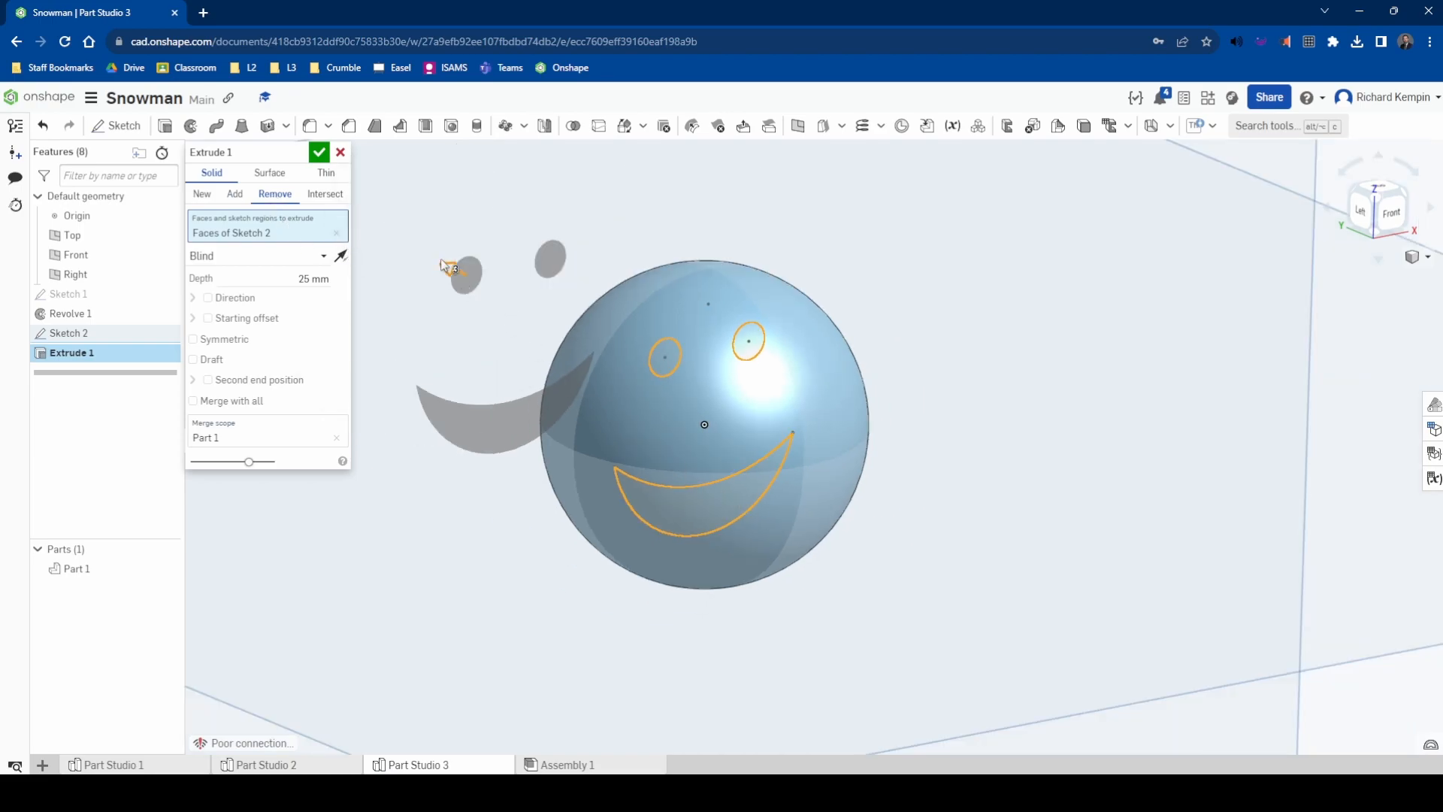
{"action": "left_click", "coordinate": [340, 256]}
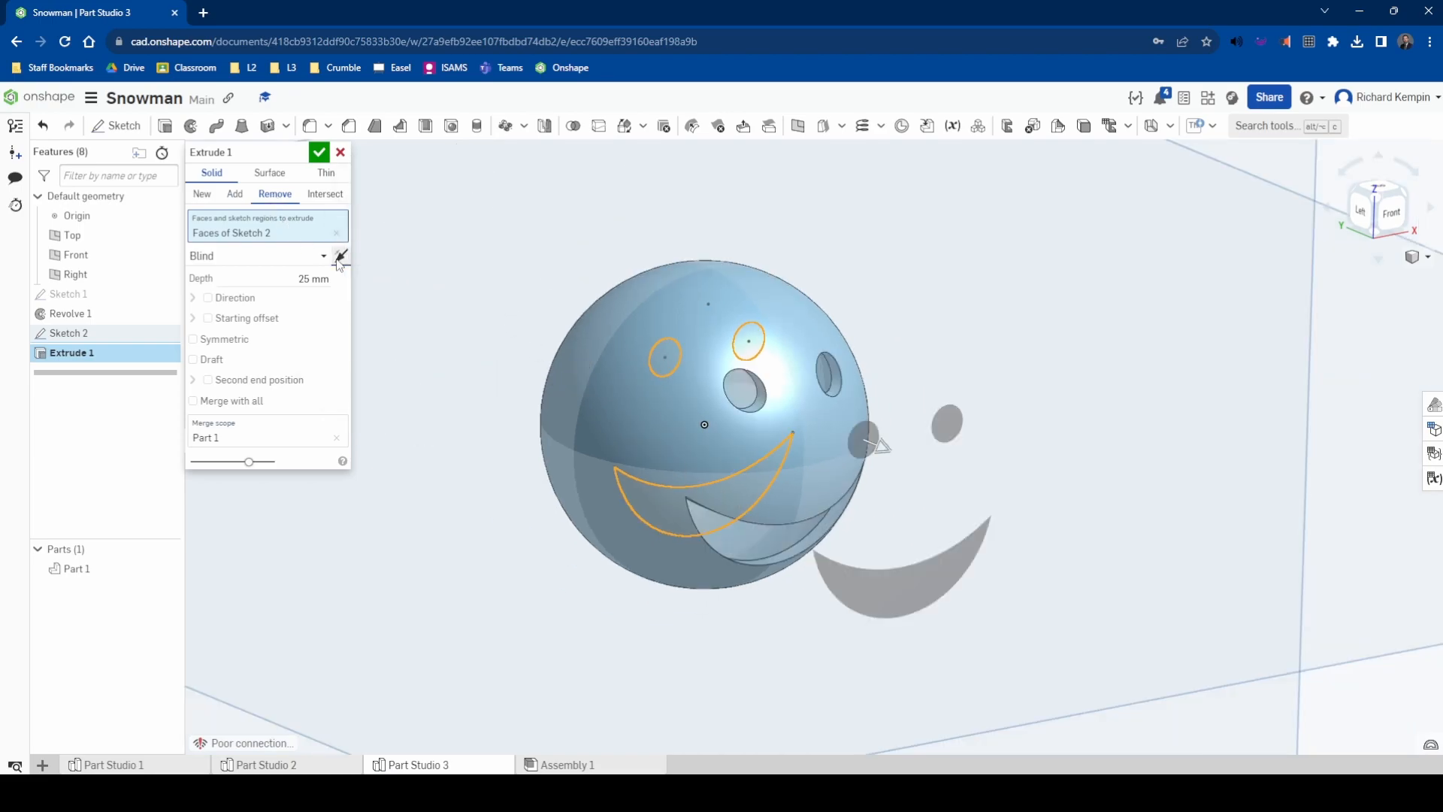
{"action": "mouse_move", "coordinate": [1093, 371]}
{"action": "right_mouse_down"}
{"action": "mouse_move", "coordinate": [1027, 365]}
{"action": "mouse_move", "coordinate": [1068, 361]}
{"action": "right_mouse_up"}
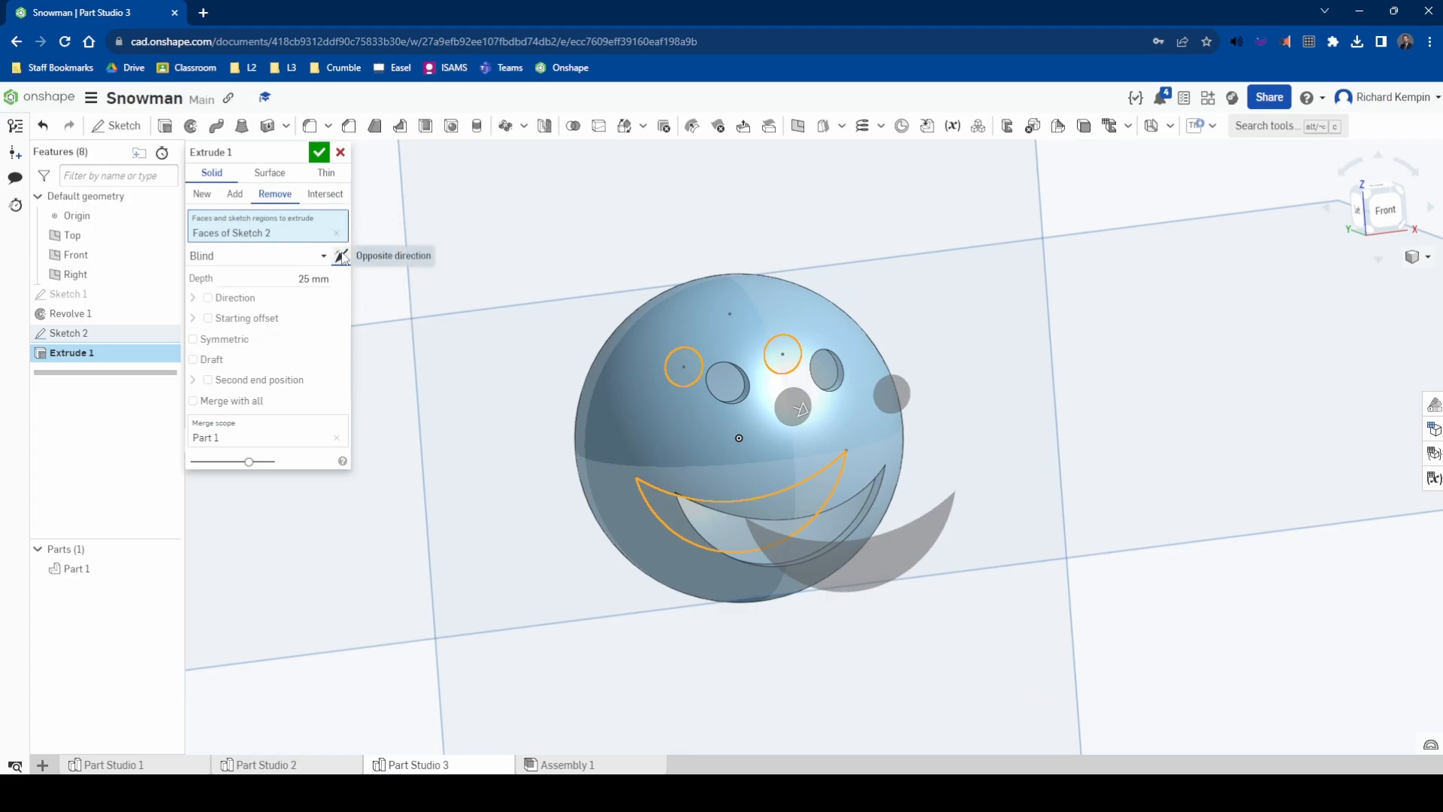
{"action": "left_click_drag", "start_coordinate": [805, 410], "coordinate": [939, 436]}
{"action": "left_click", "coordinate": [319, 155]}
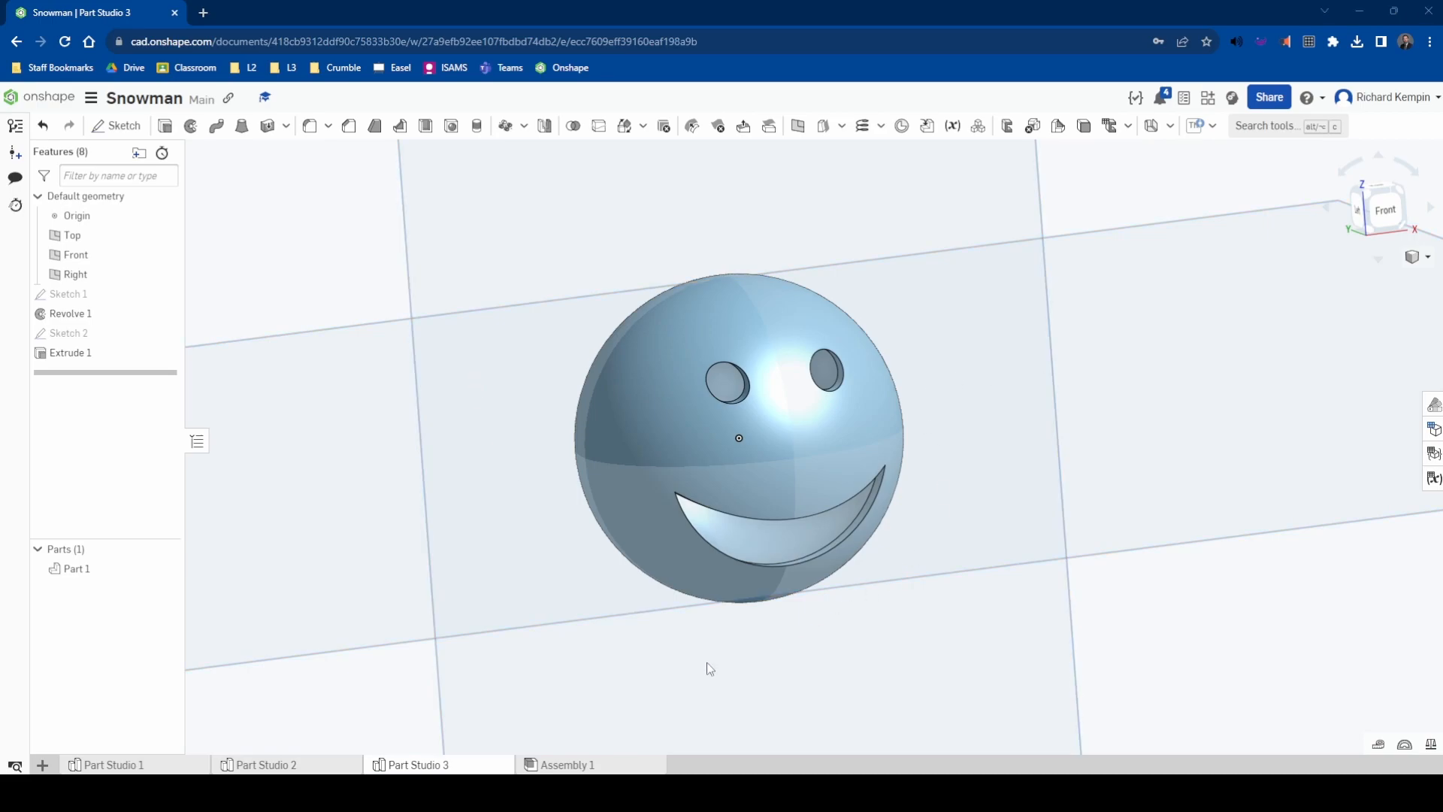
Create a new part studio and start a sketch on its Front plane, viewed face-on
{"action": "left_click", "coordinate": [41, 765]}
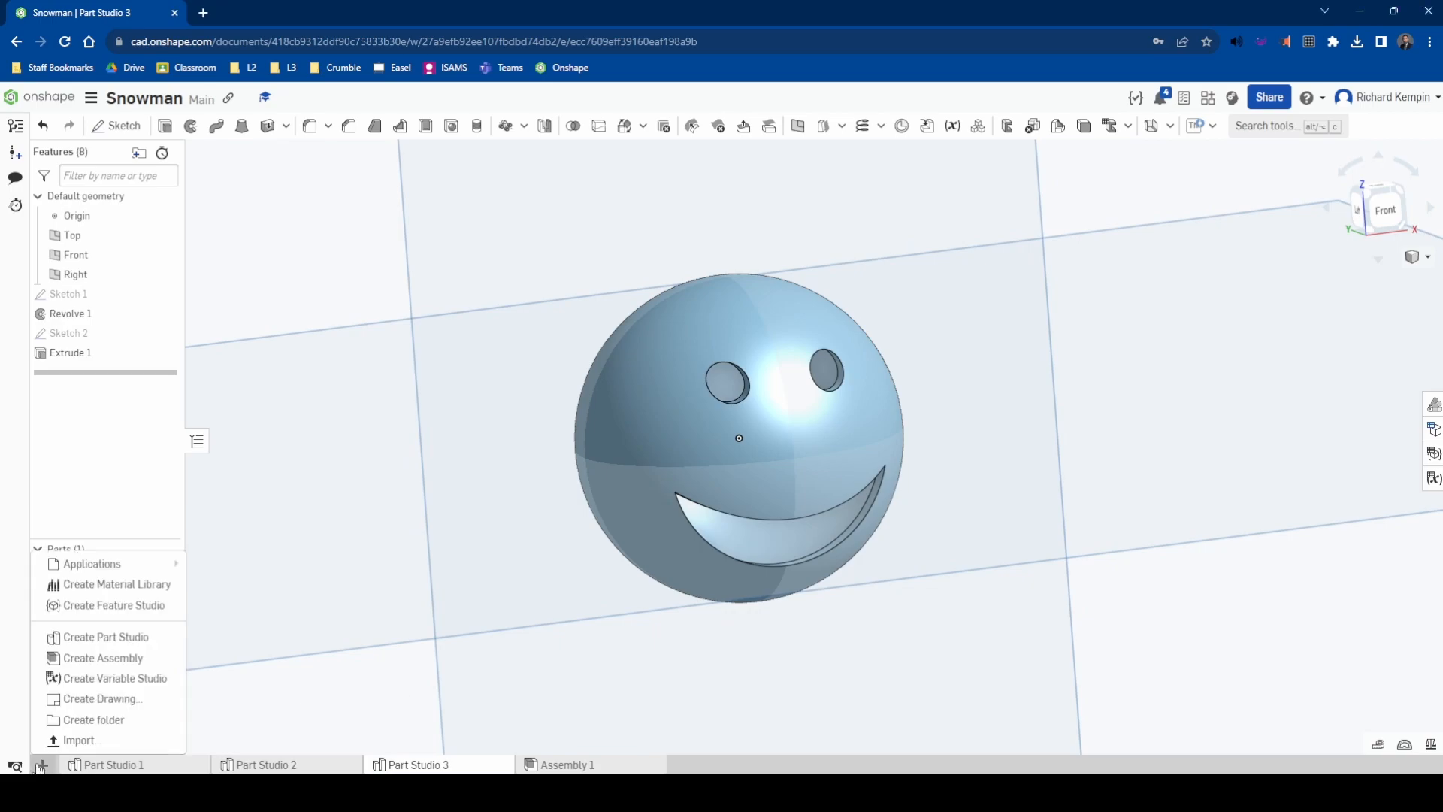
{"action": "left_click", "coordinate": [85, 645]}
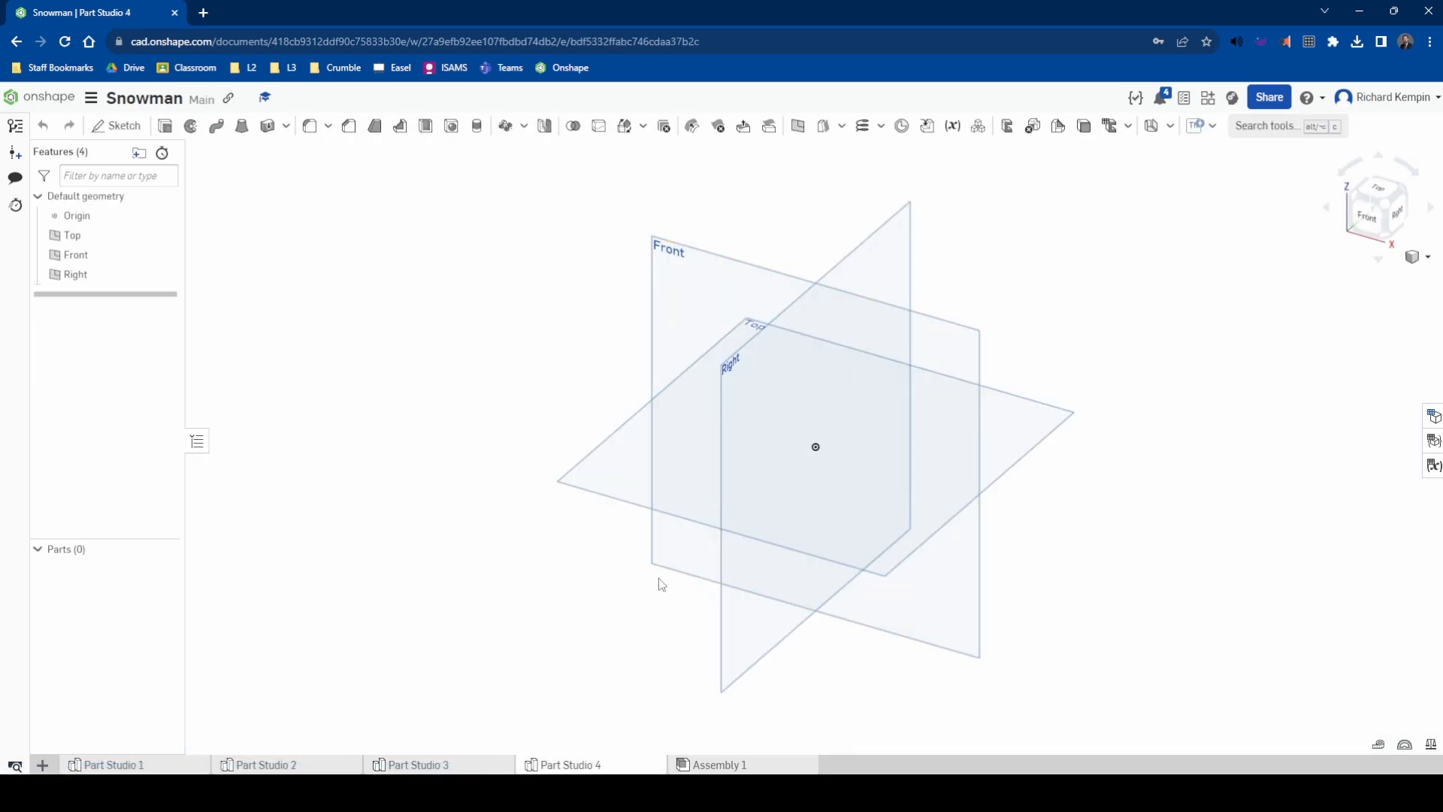
{"action": "left_click", "coordinate": [665, 250]}
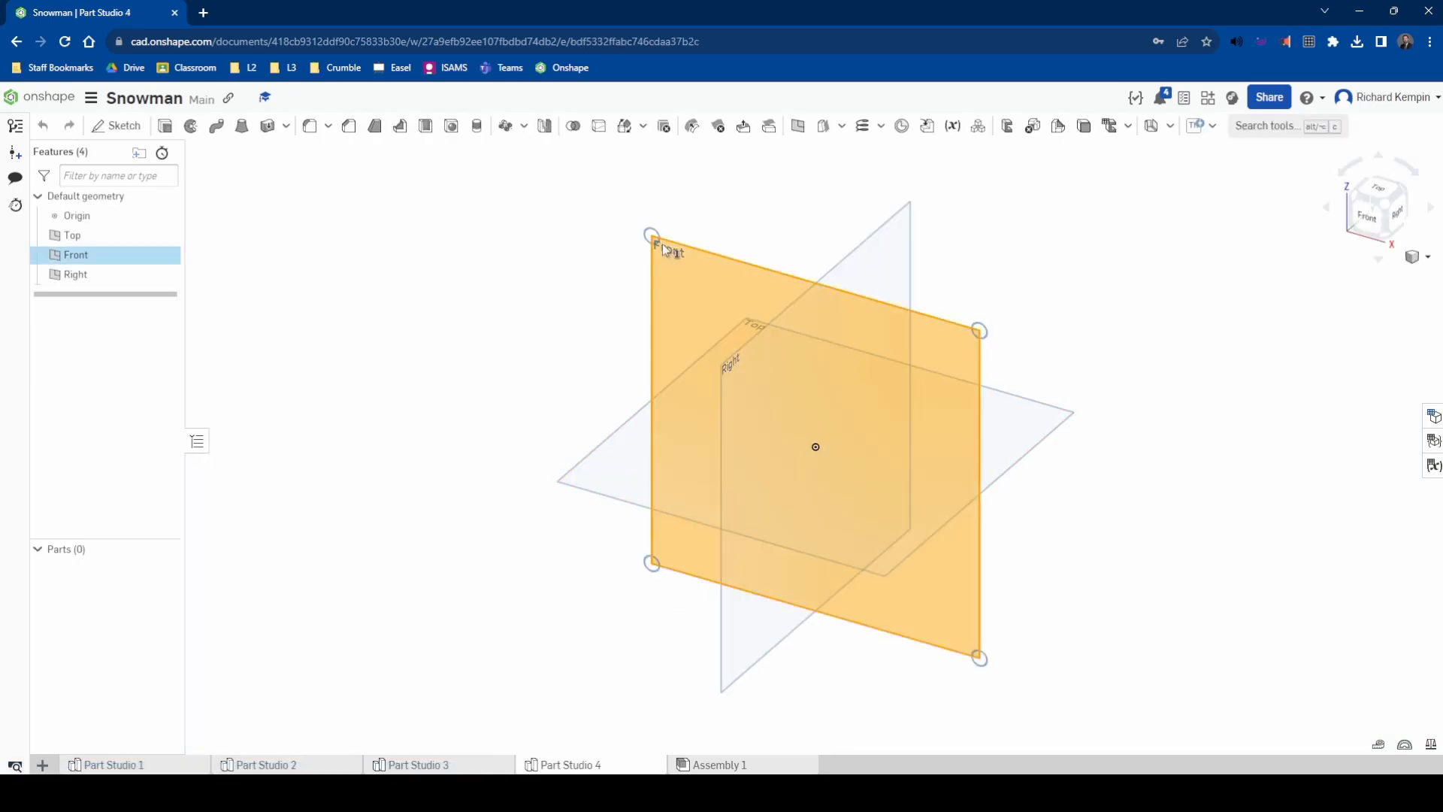
{"action": "left_click", "coordinate": [114, 128]}
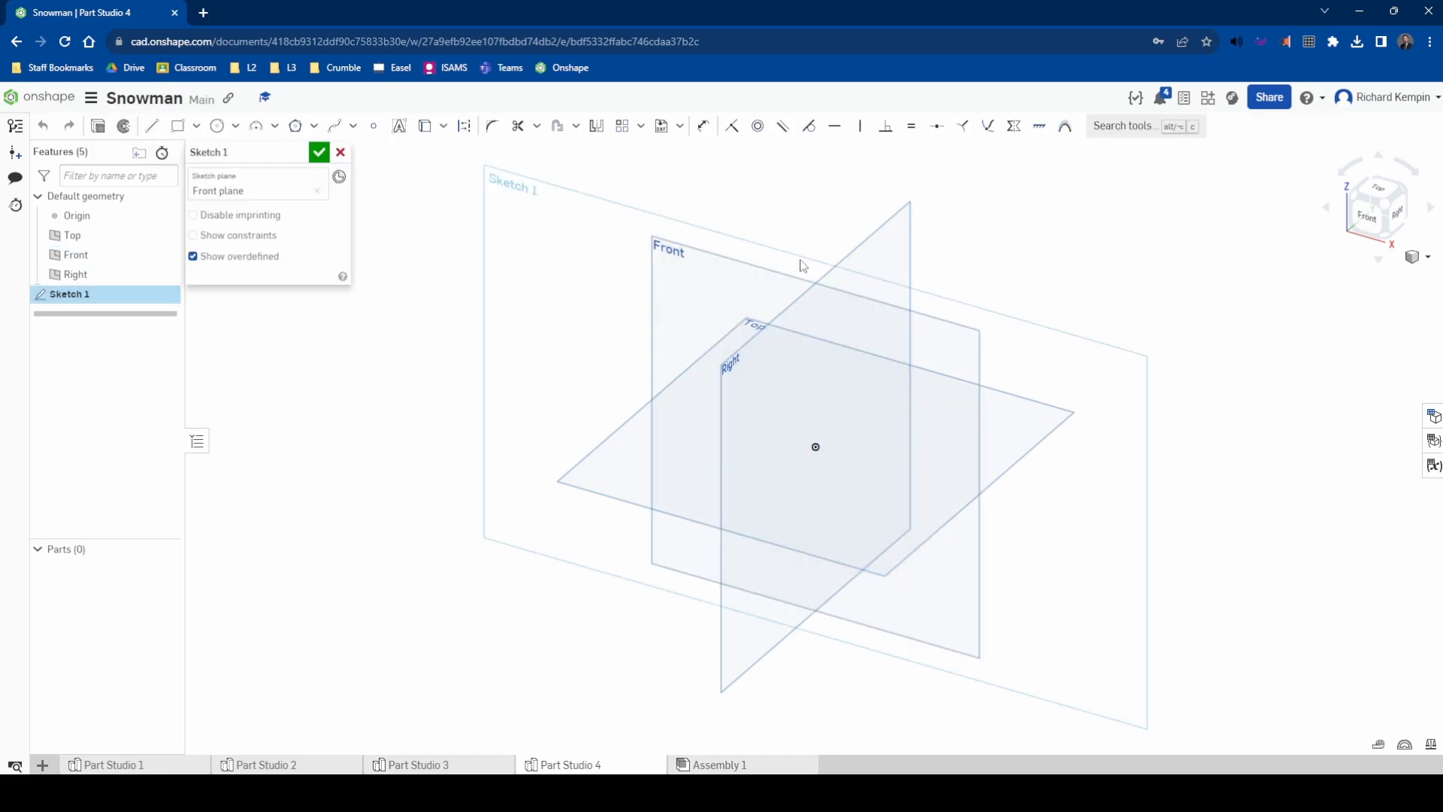
{"action": "left_click", "coordinate": [1370, 230]}
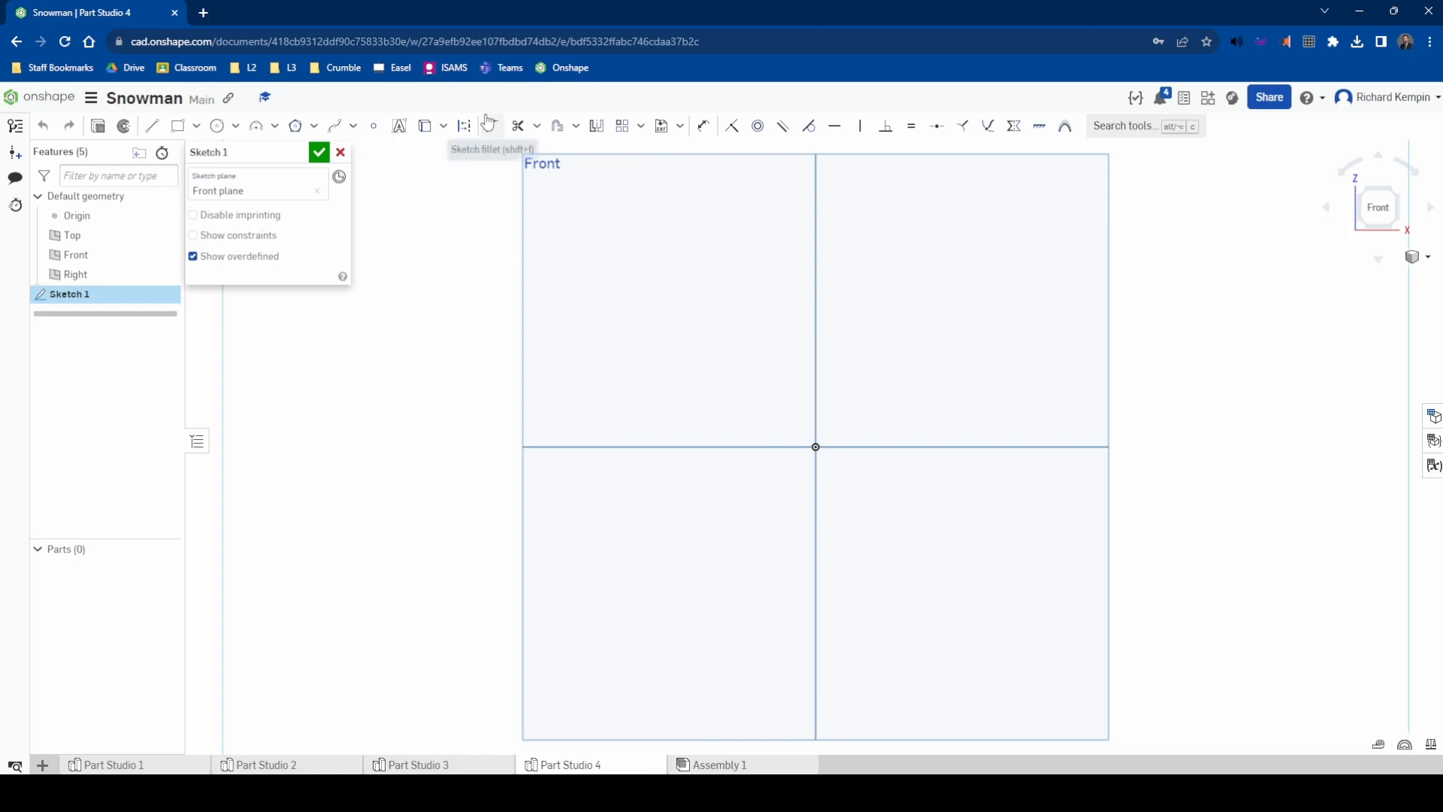
Draw a 25 by 25 mm corner rectangle above and left of the origin as the hat's crown
{"action": "left_click", "coordinate": [179, 128]}
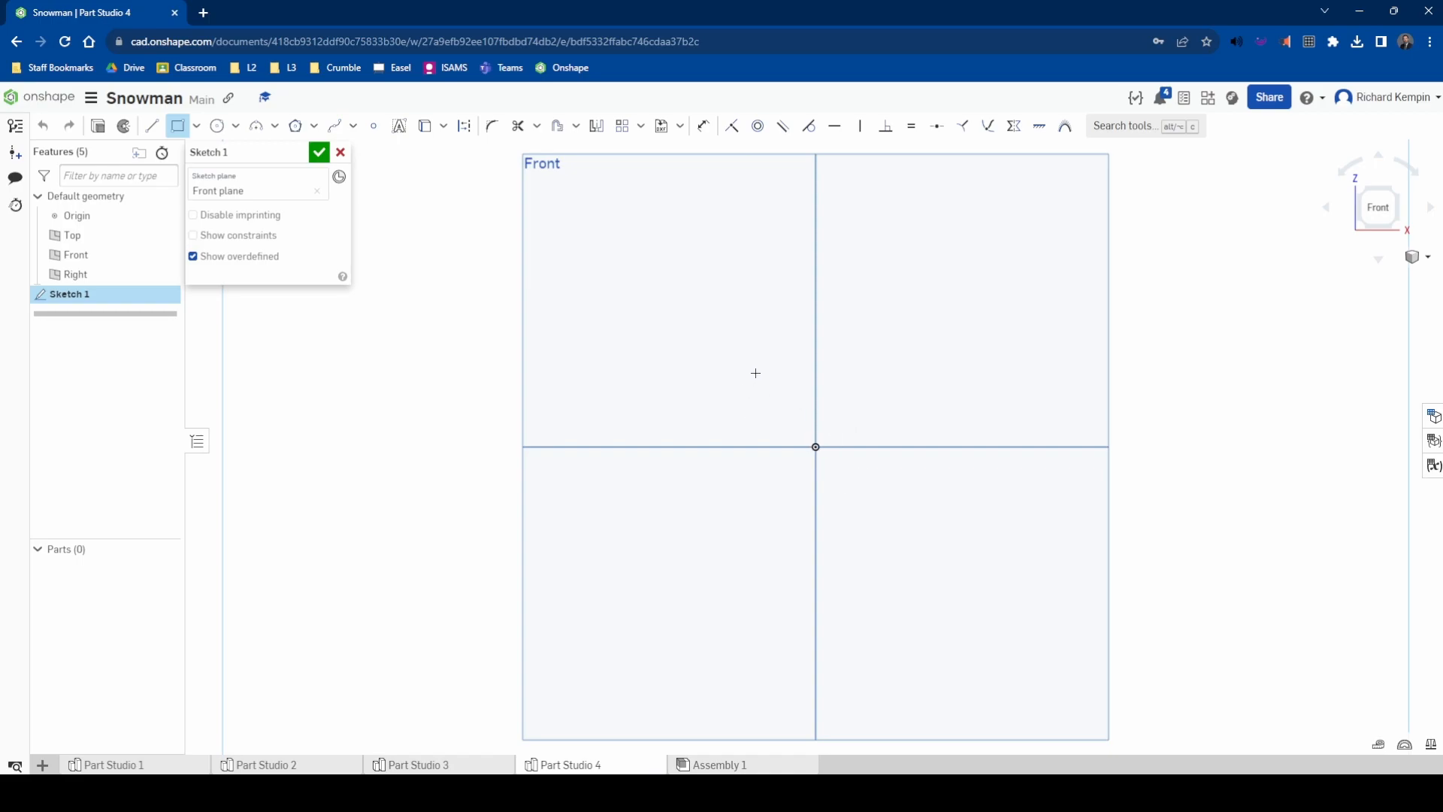
{"action": "left_click", "coordinate": [620, 262]}
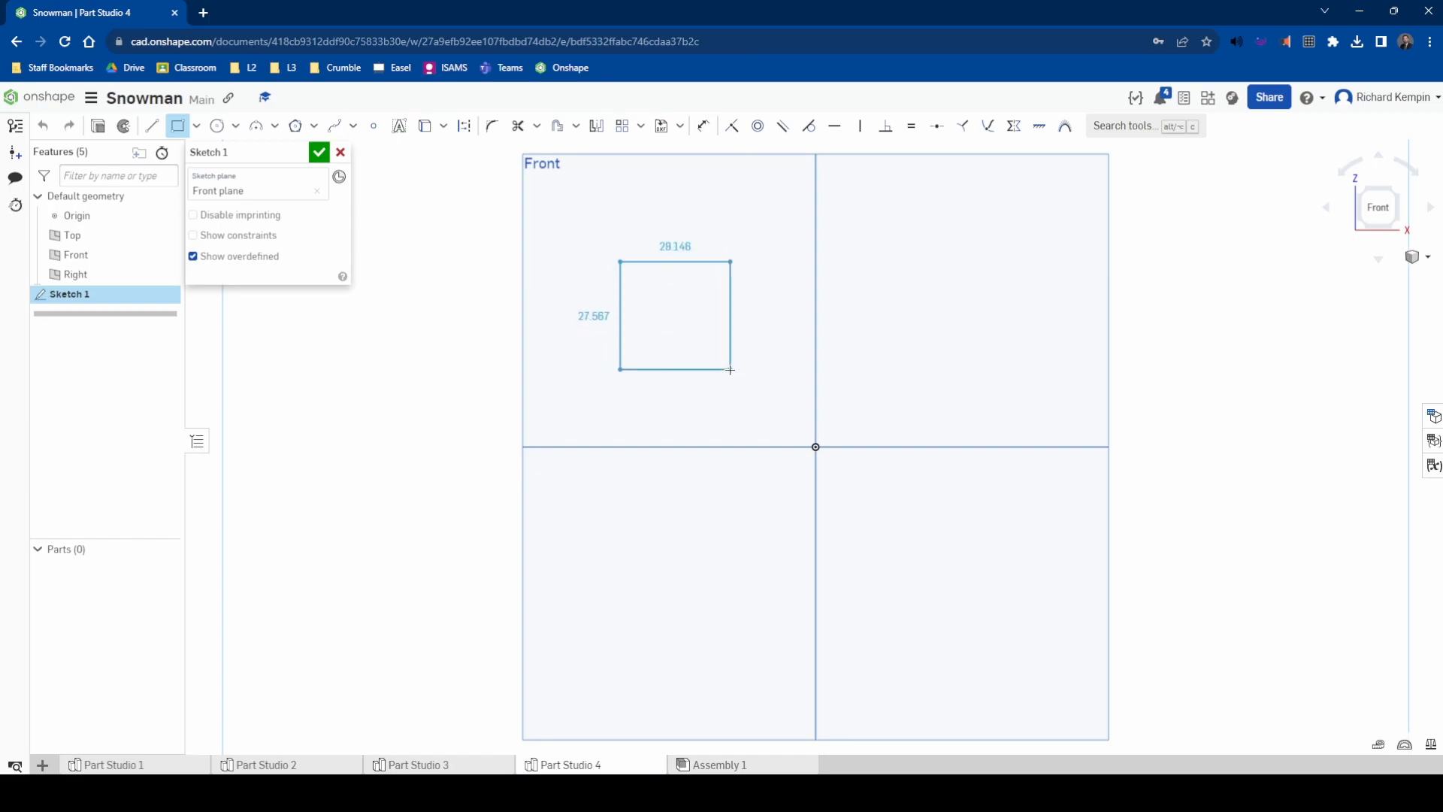
{"action": "left_click", "coordinate": [724, 374]}
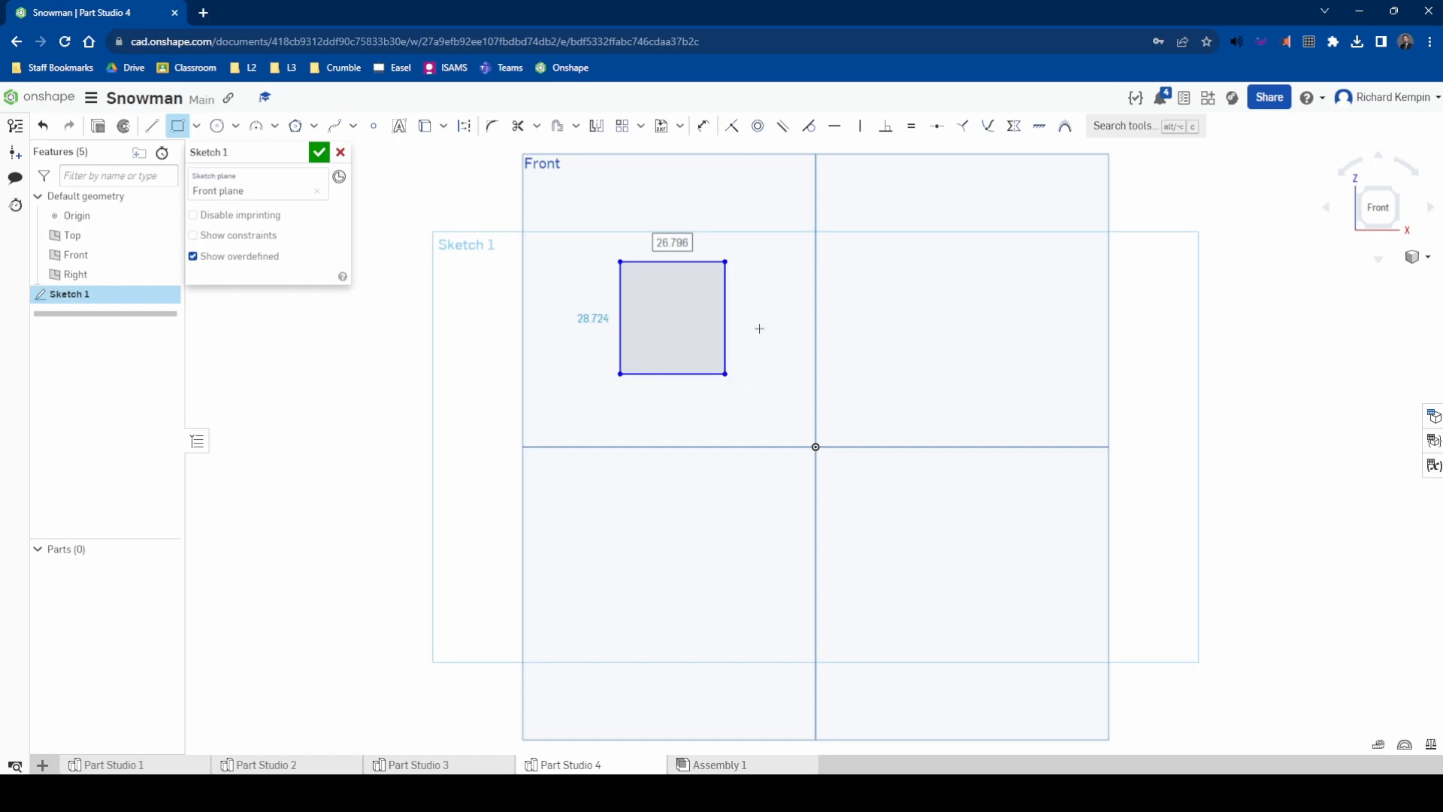
{"action": "type", "text": "25"}
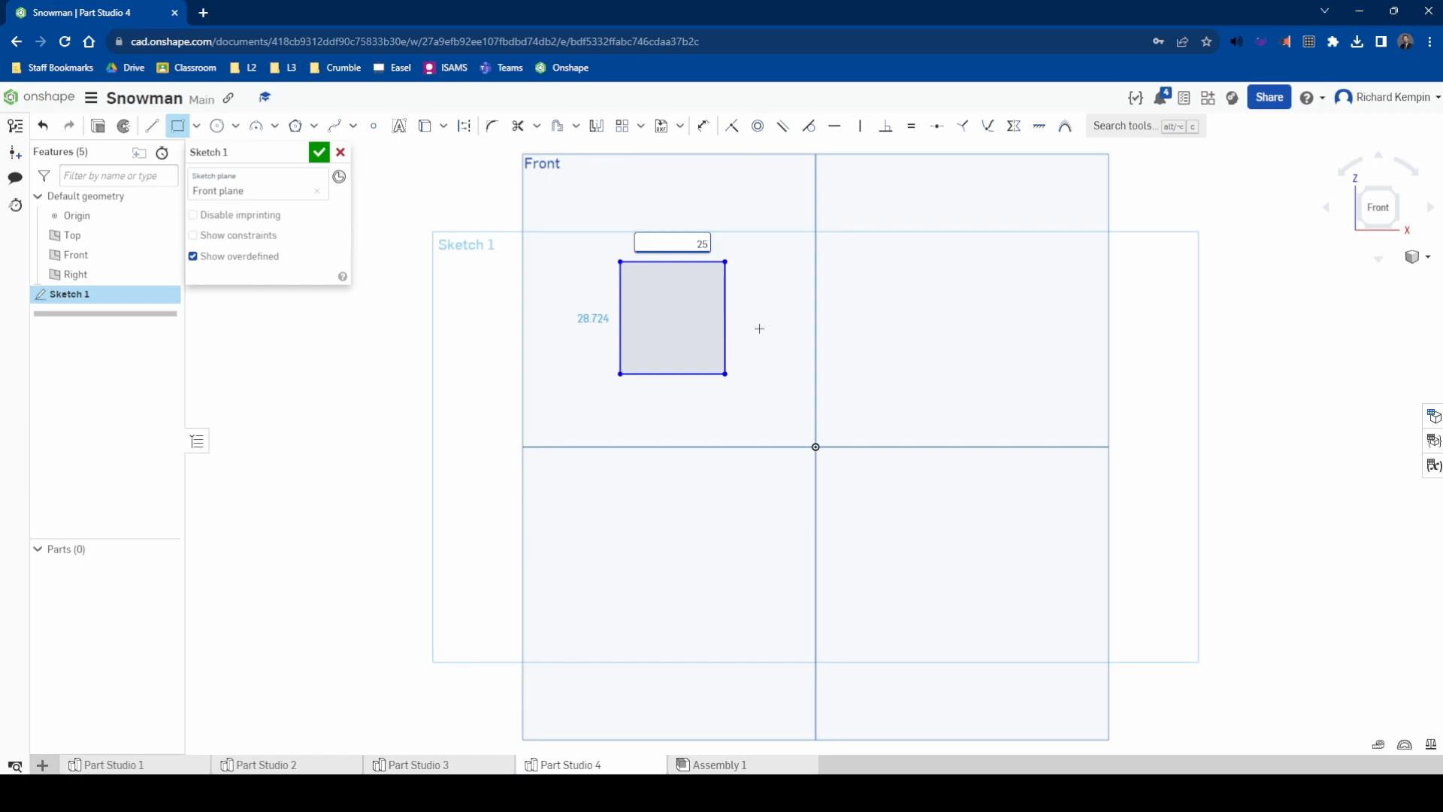
{"action": "key", "text": "Return"}
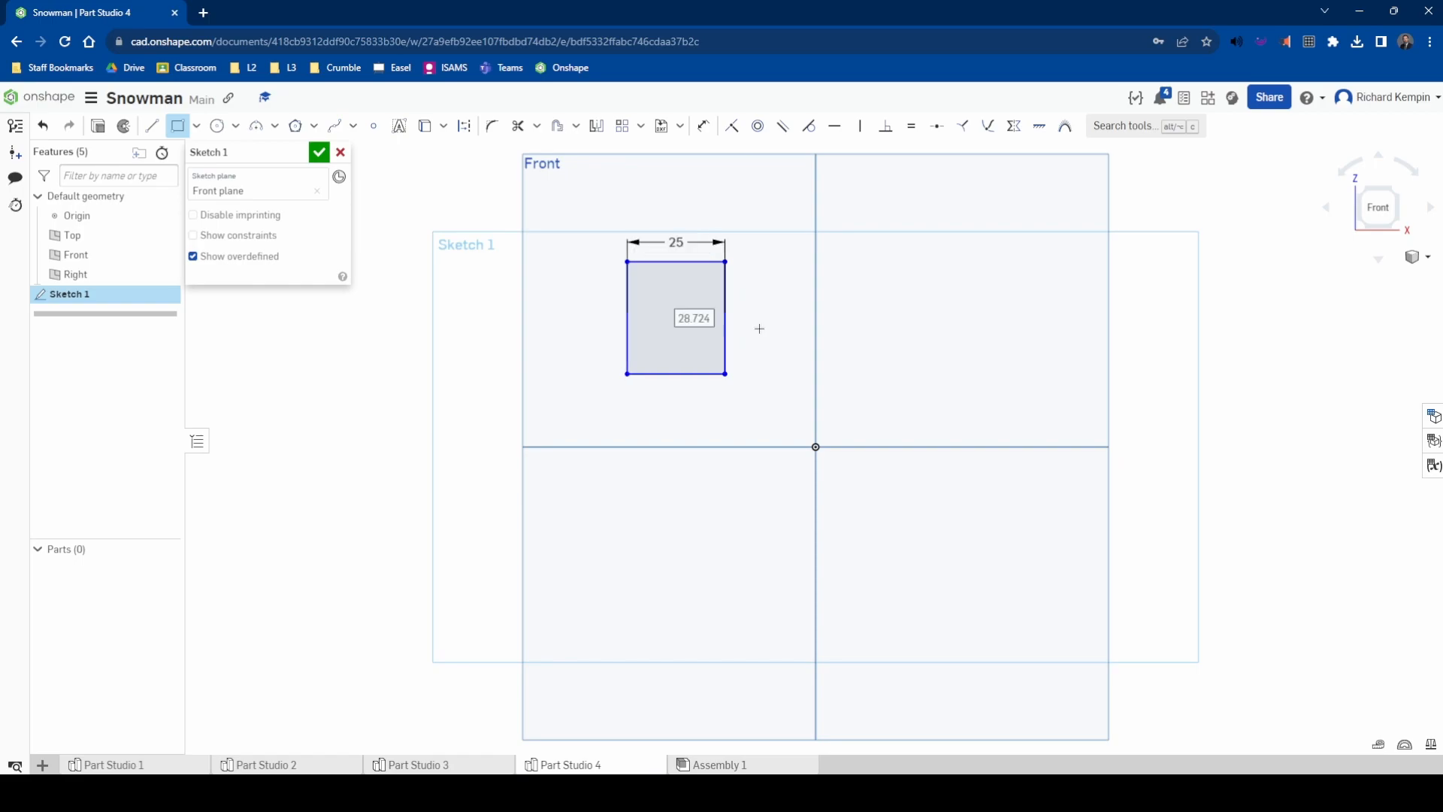
{"action": "type", "text": "25"}
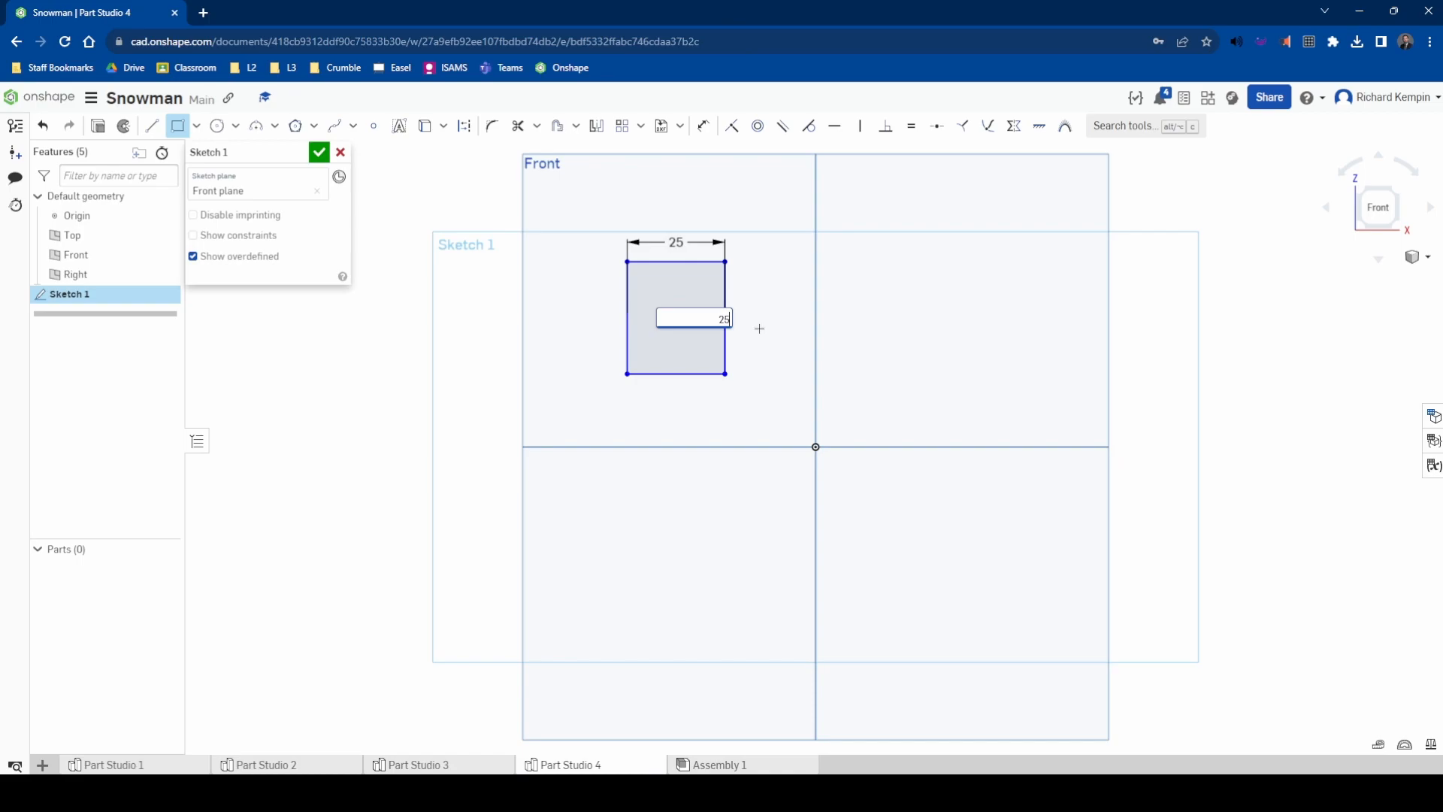
{"action": "key", "text": "Return"}
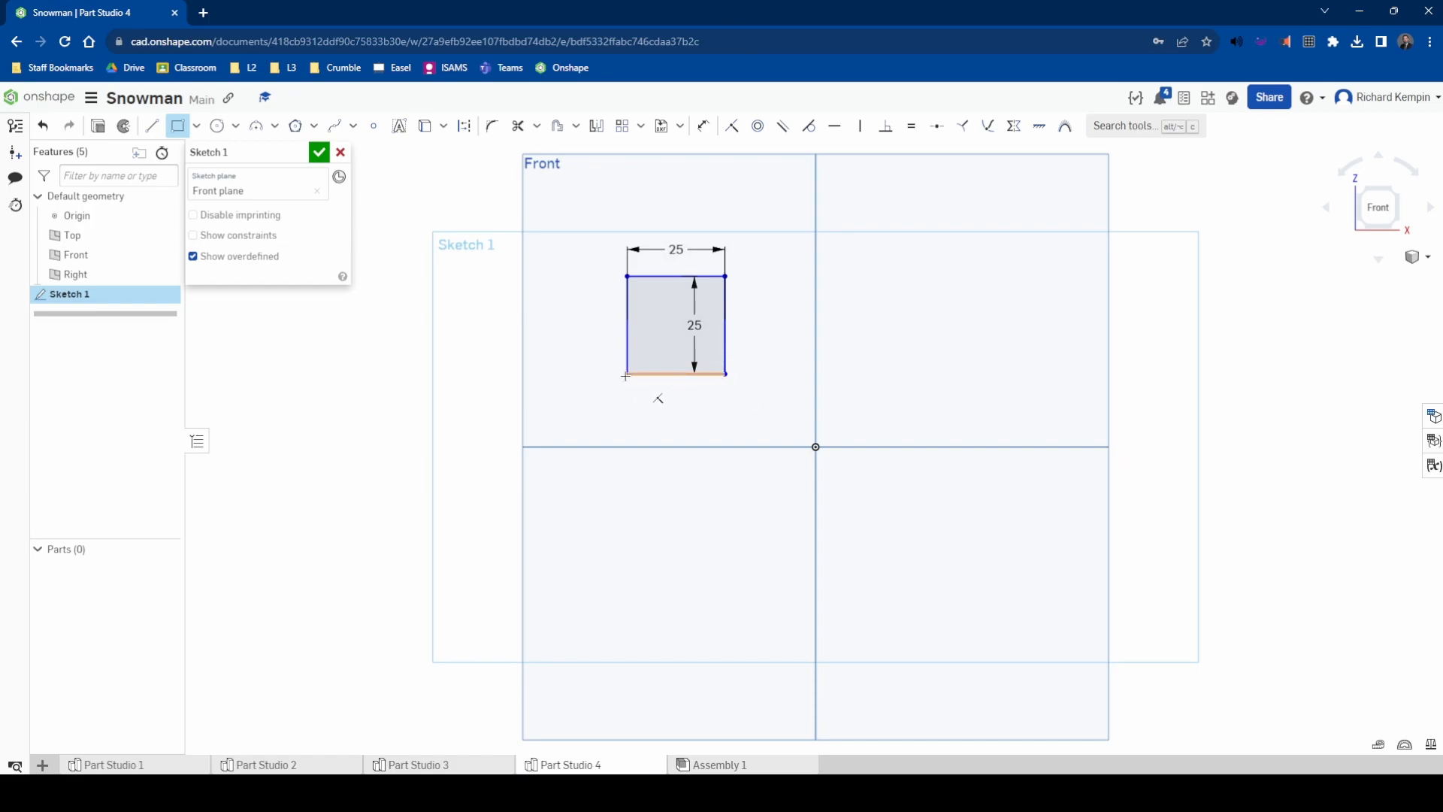
Draw a 40 mm wide, 2 mm high rectangle directly under the square as the hat's brim
{"action": "left_click", "coordinate": [592, 373]}
{"action": "left_click", "coordinate": [770, 396]}
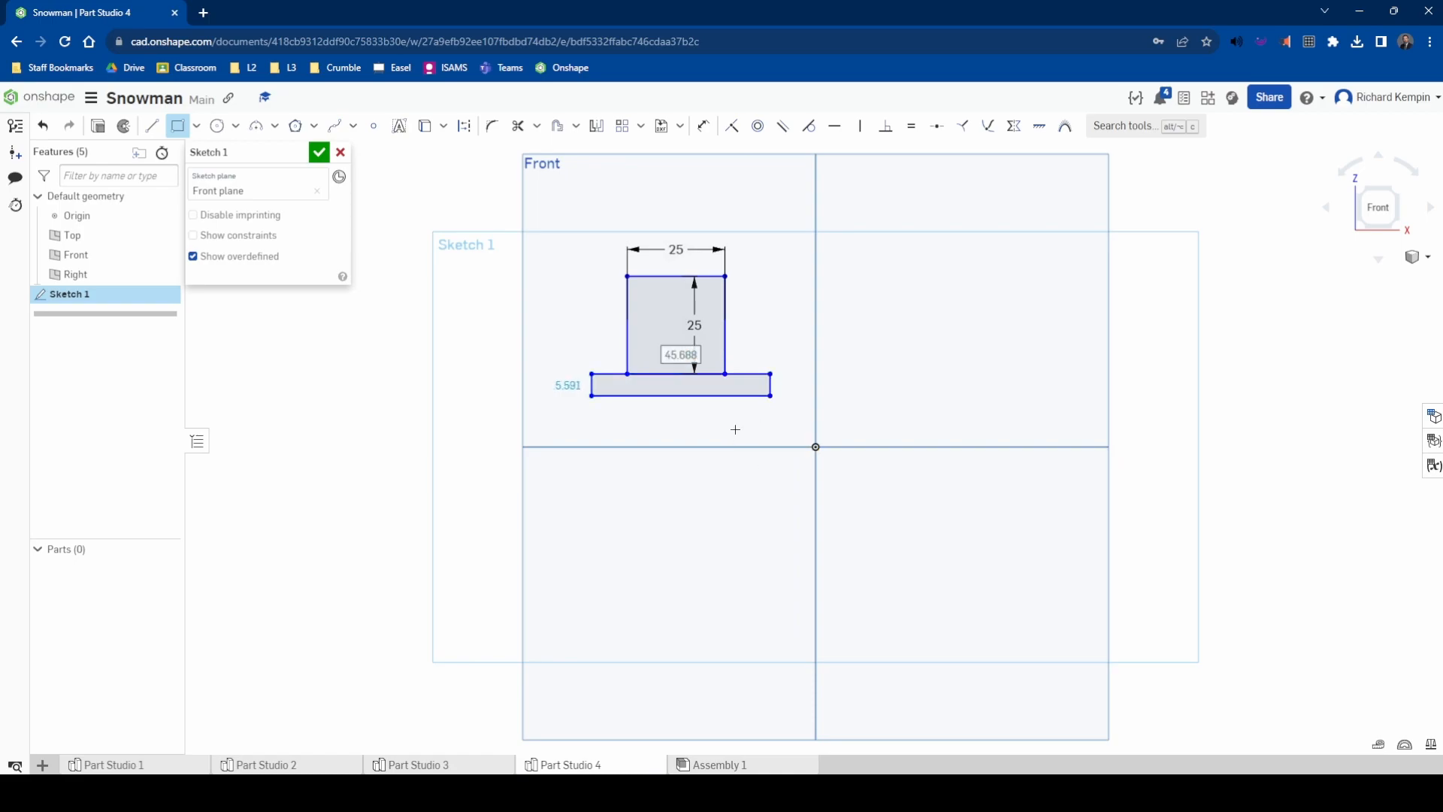
{"action": "type", "text": "40"}
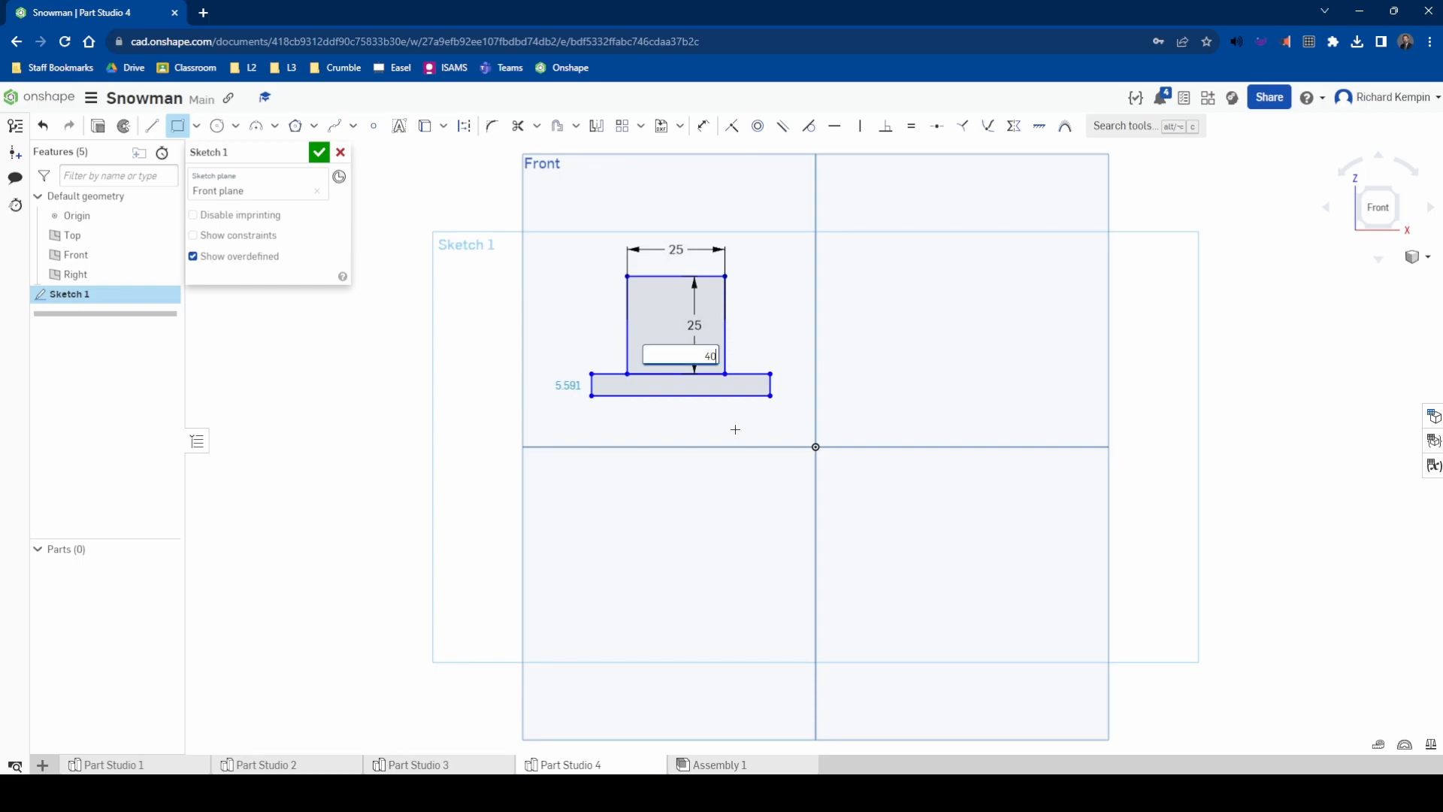
{"action": "key", "text": "Tab"}
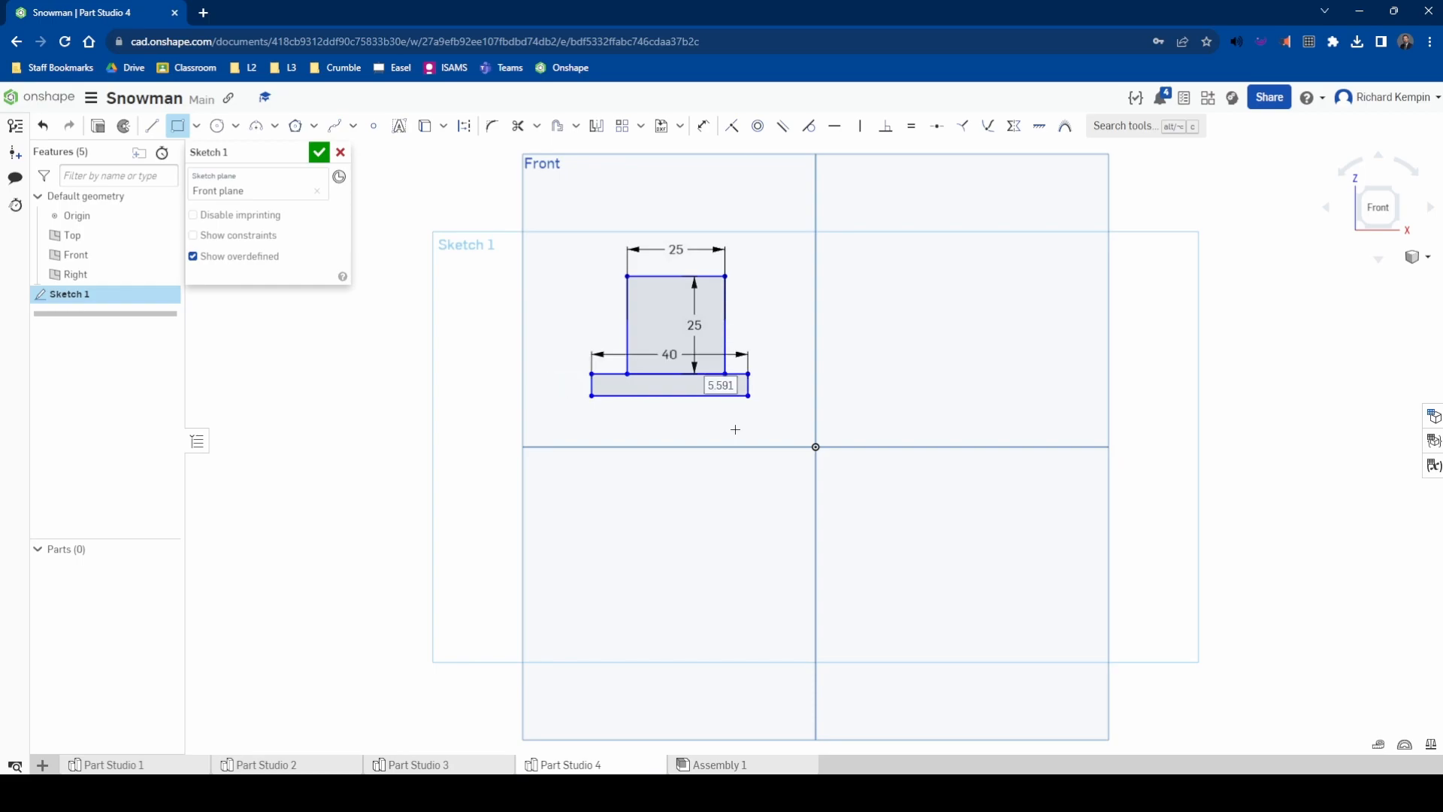
{"action": "type", "text": "2"}
{"action": "key", "text": "Return"}
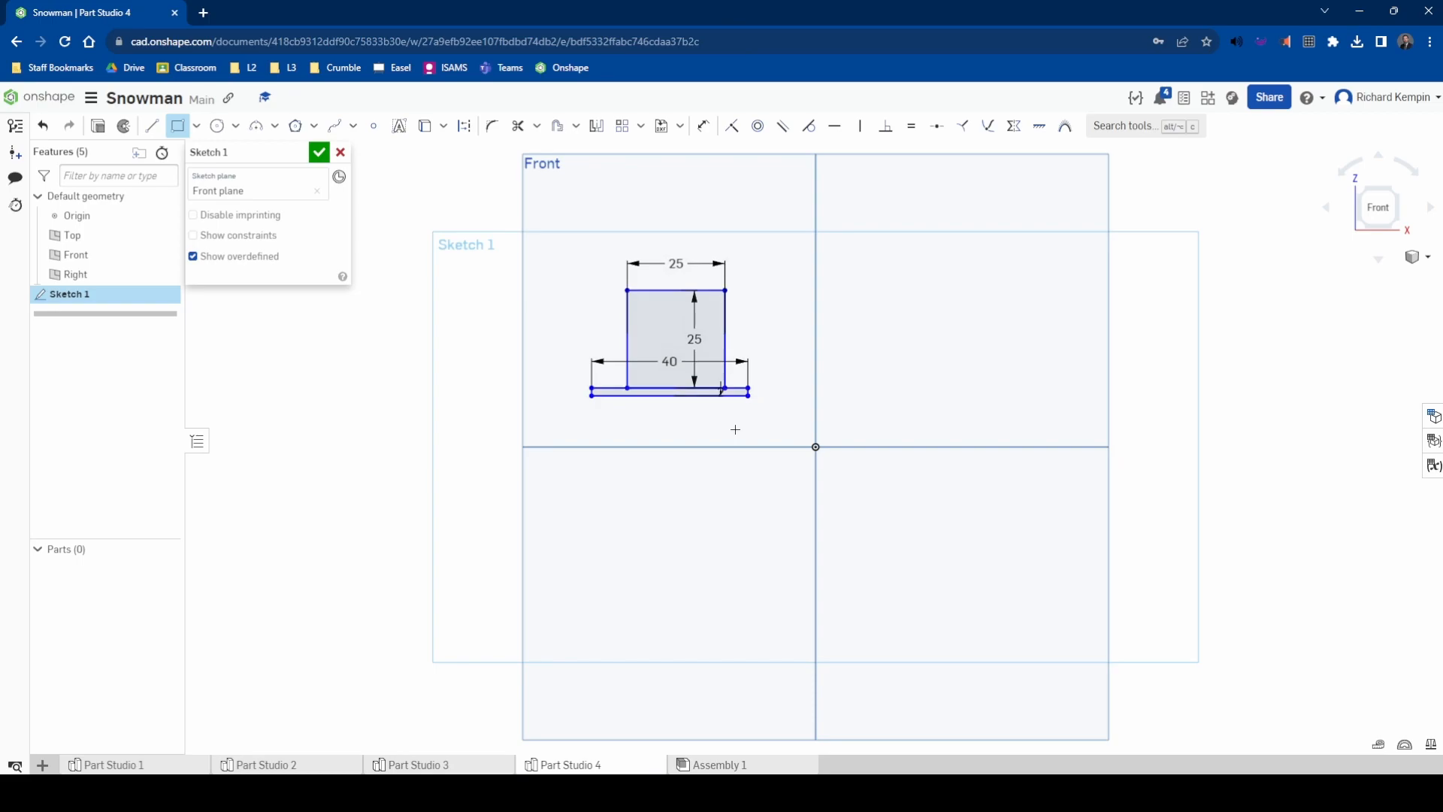
Set the horizontal distance between the left edges of the brim and the crown to 7.5 mm
{"action": "scroll", "coordinate": [687, 364], "scroll_direction": "up", "scroll_amount": 4}
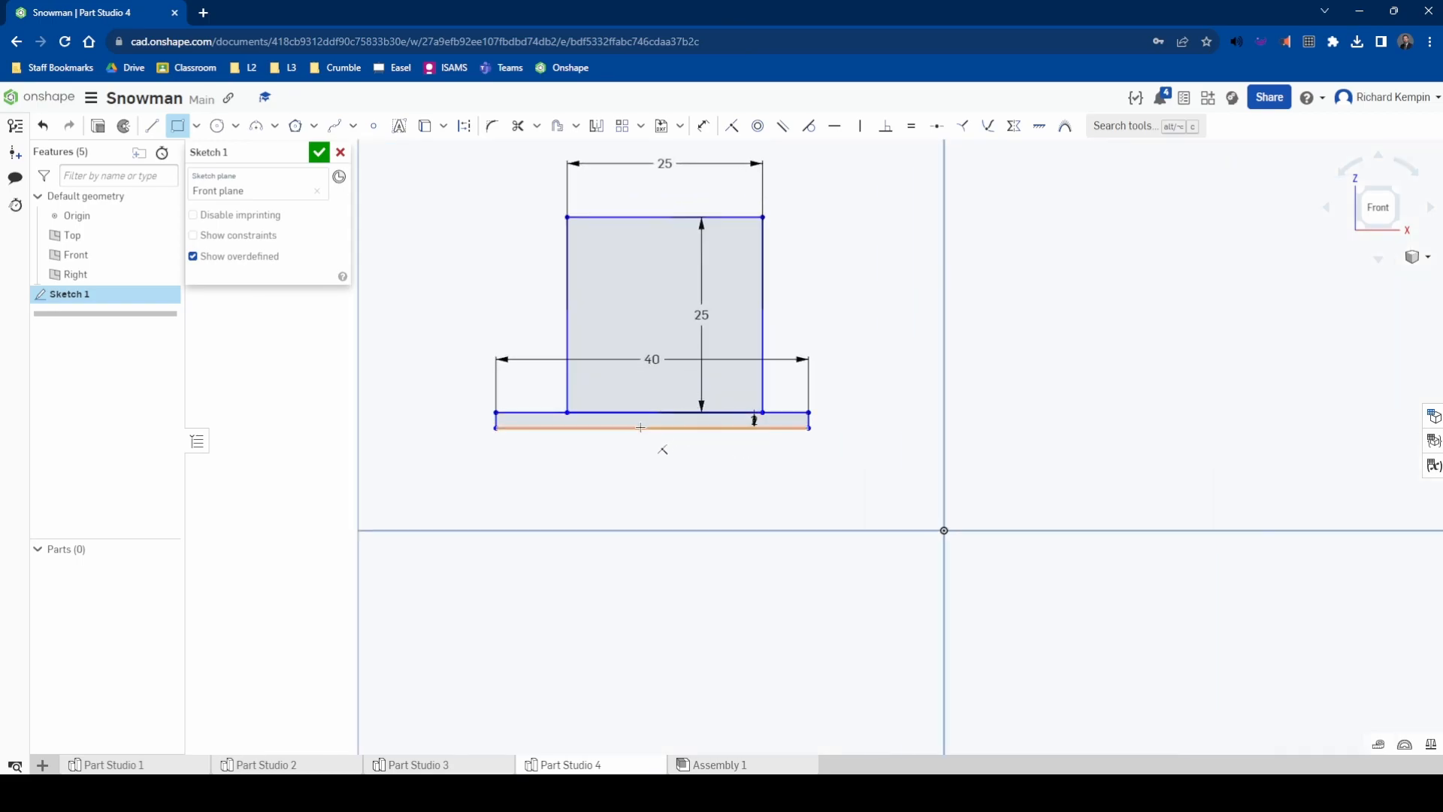
{"action": "left_click", "coordinate": [704, 126]}
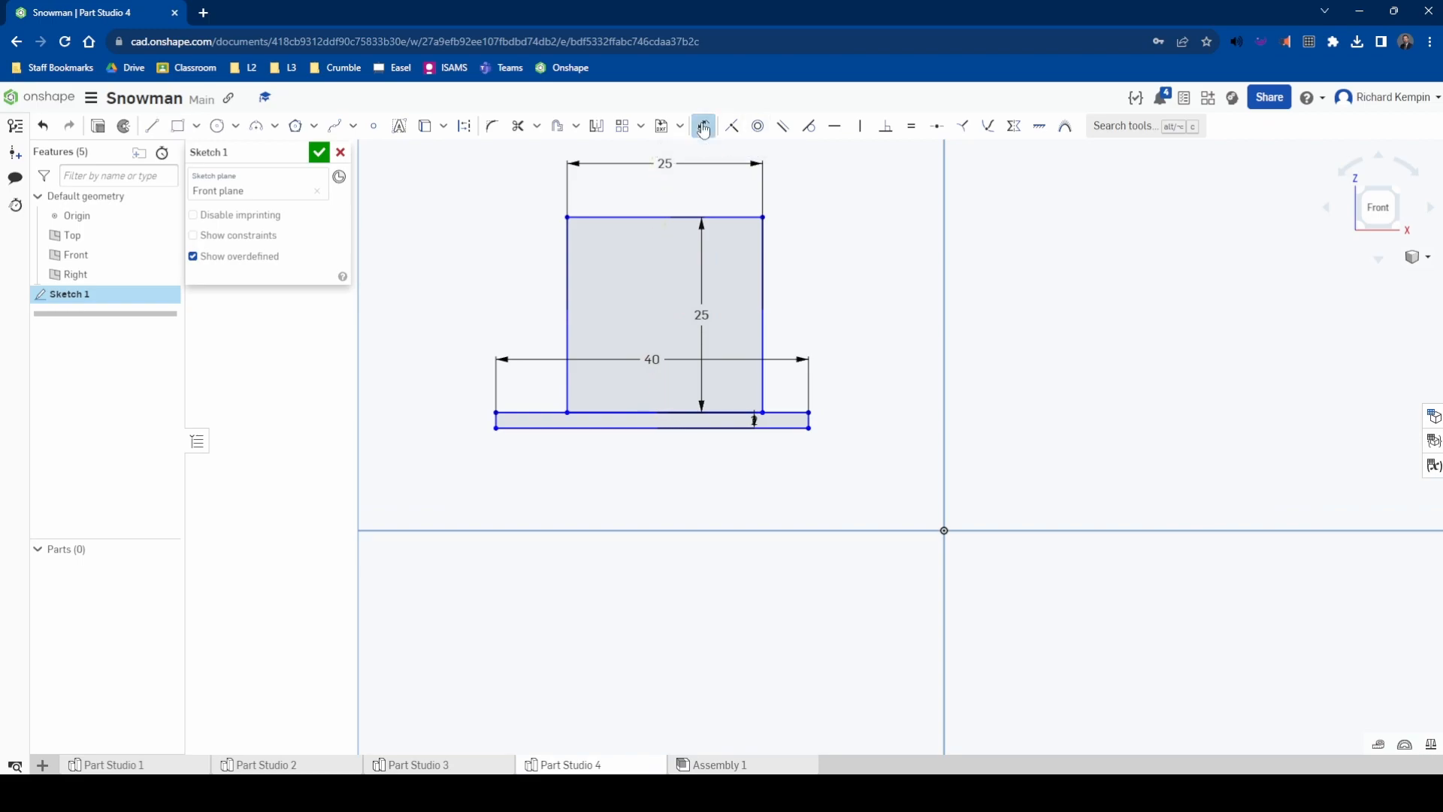
{"action": "left_click", "coordinate": [495, 421]}
{"action": "left_click", "coordinate": [566, 392]}
{"action": "left_click", "coordinate": [543, 342]}
{"action": "type", "text": "7.5"}
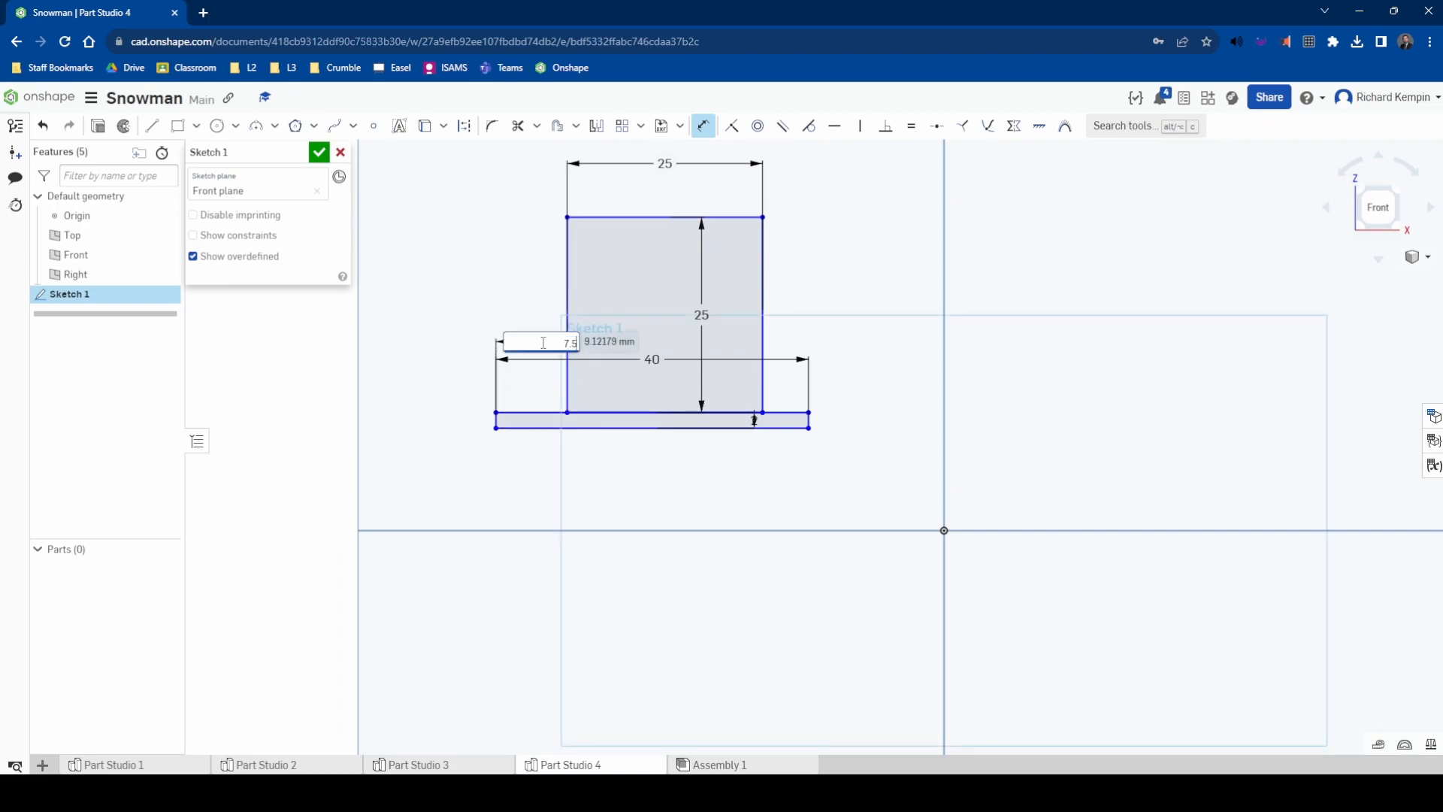
{"action": "key", "text": "Return"}
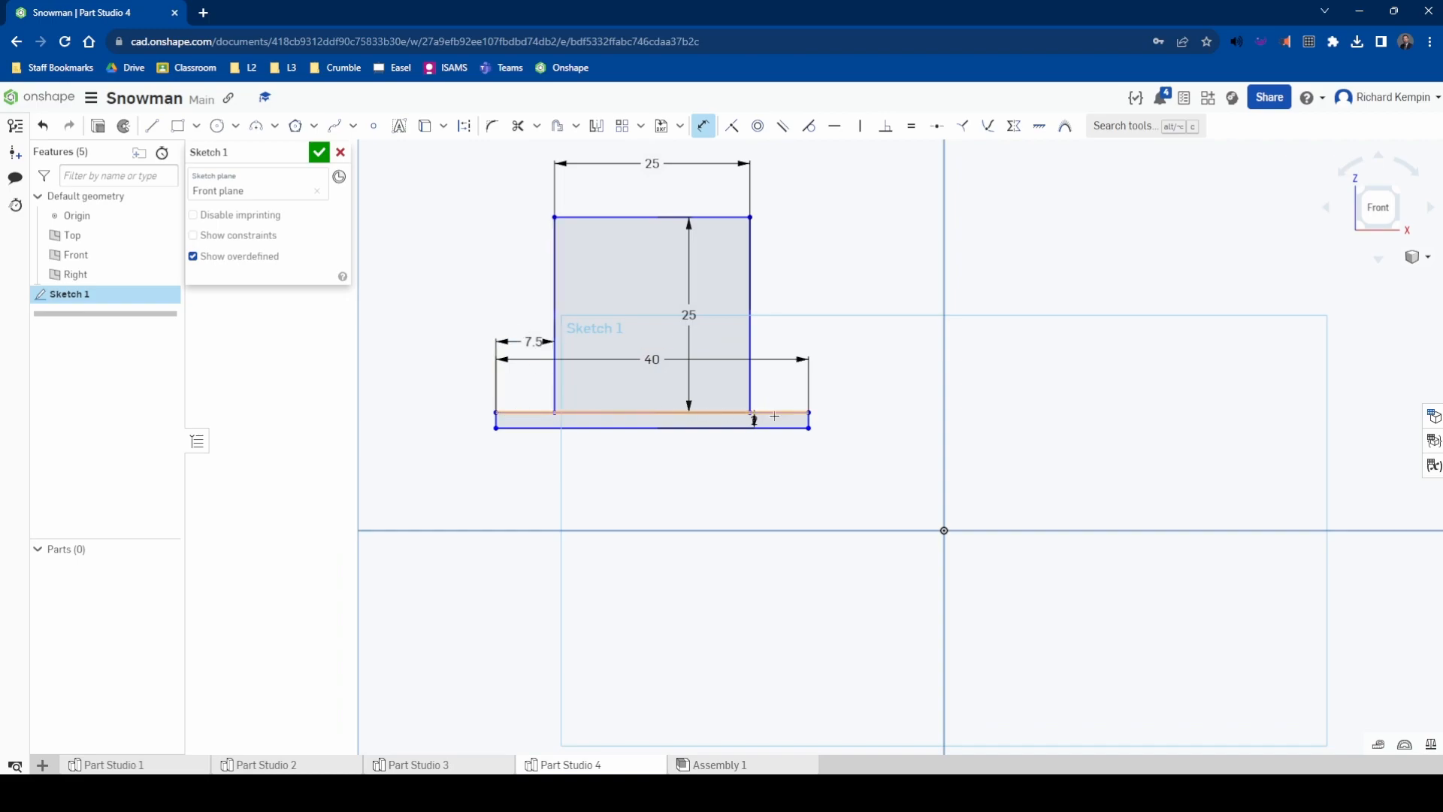
Trim away the line between crown and brim, and dimension the crown's right side at 25 mm
{"action": "left_click", "coordinate": [518, 126]}
{"action": "left_click", "coordinate": [598, 415]}
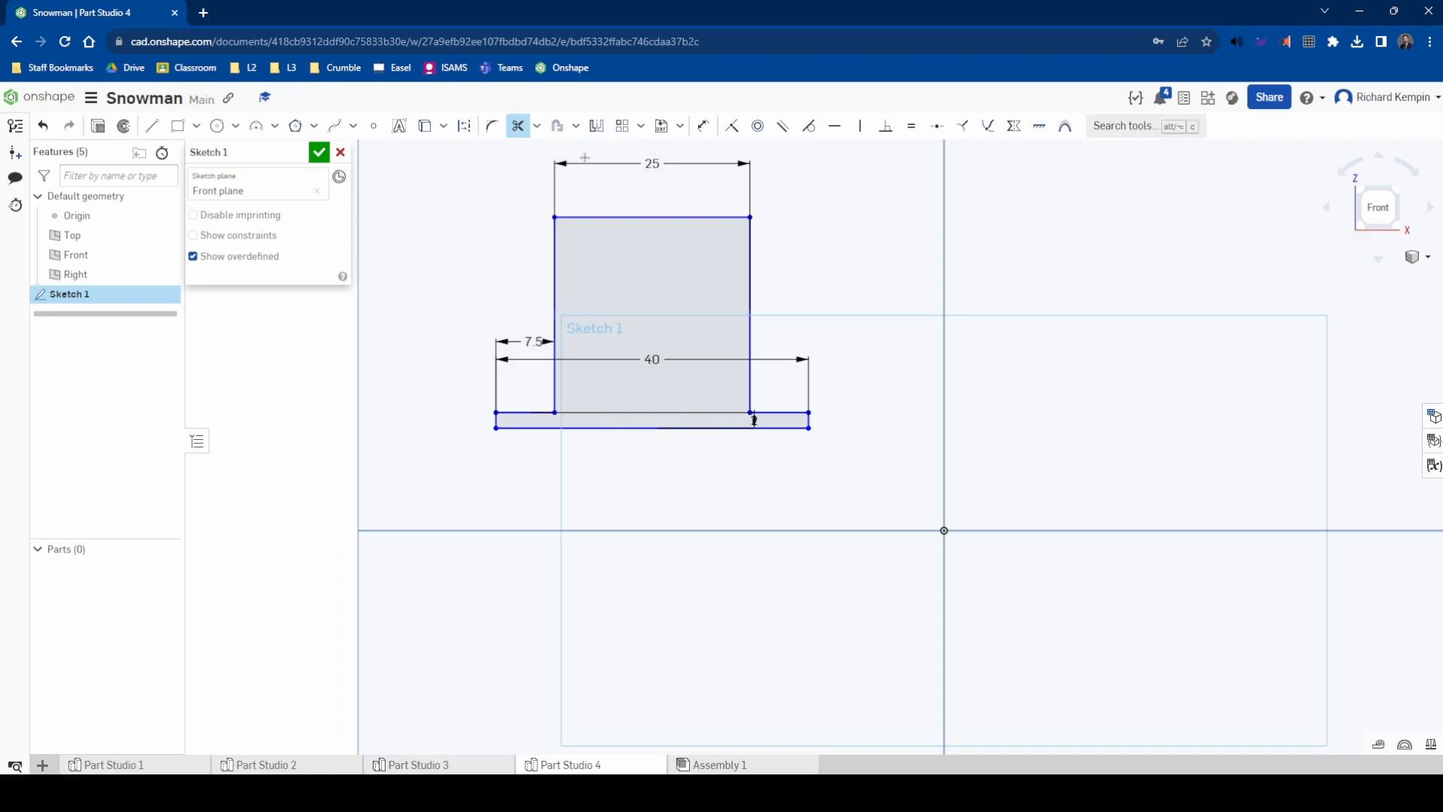
{"action": "left_click", "coordinate": [702, 127]}
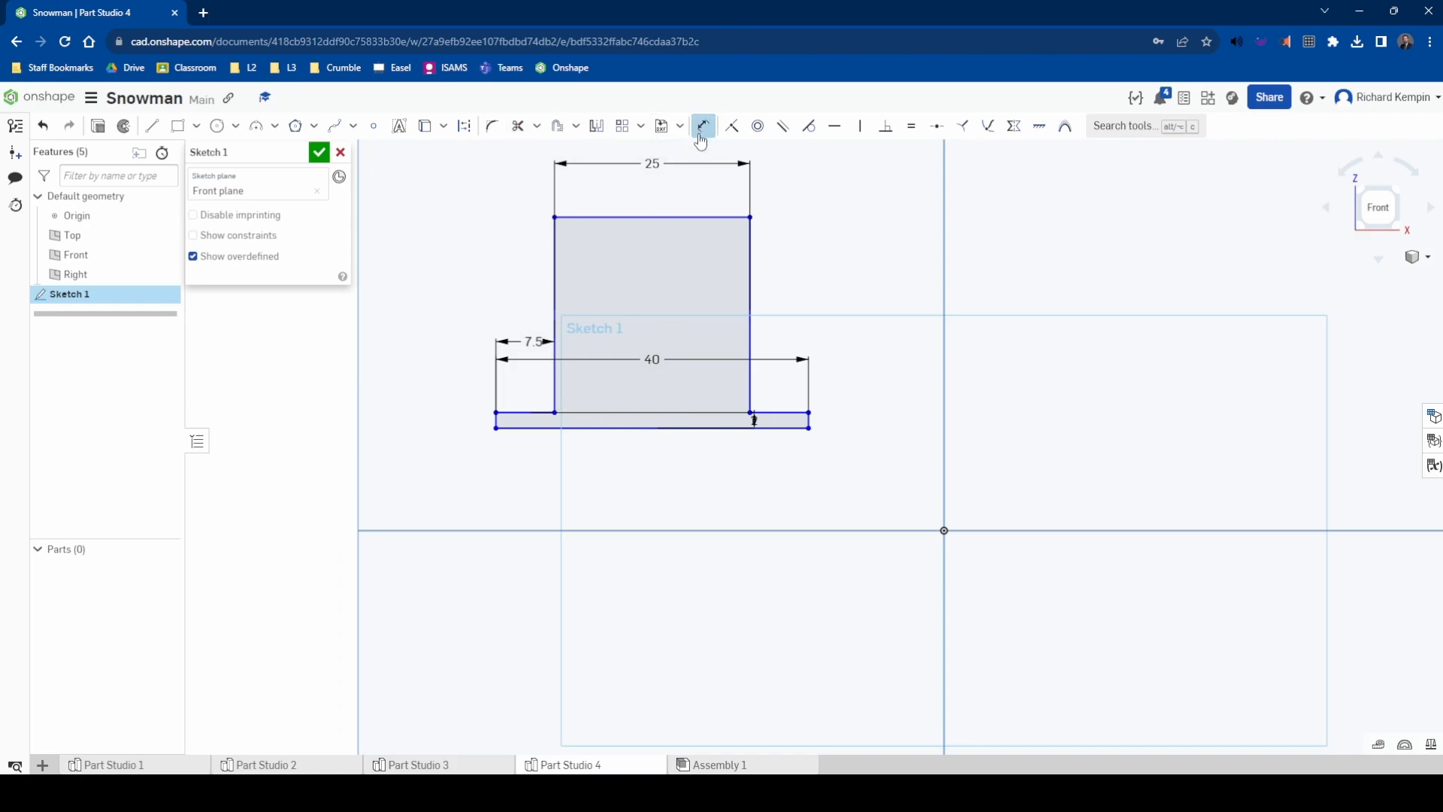
{"action": "left_click", "coordinate": [750, 270]}
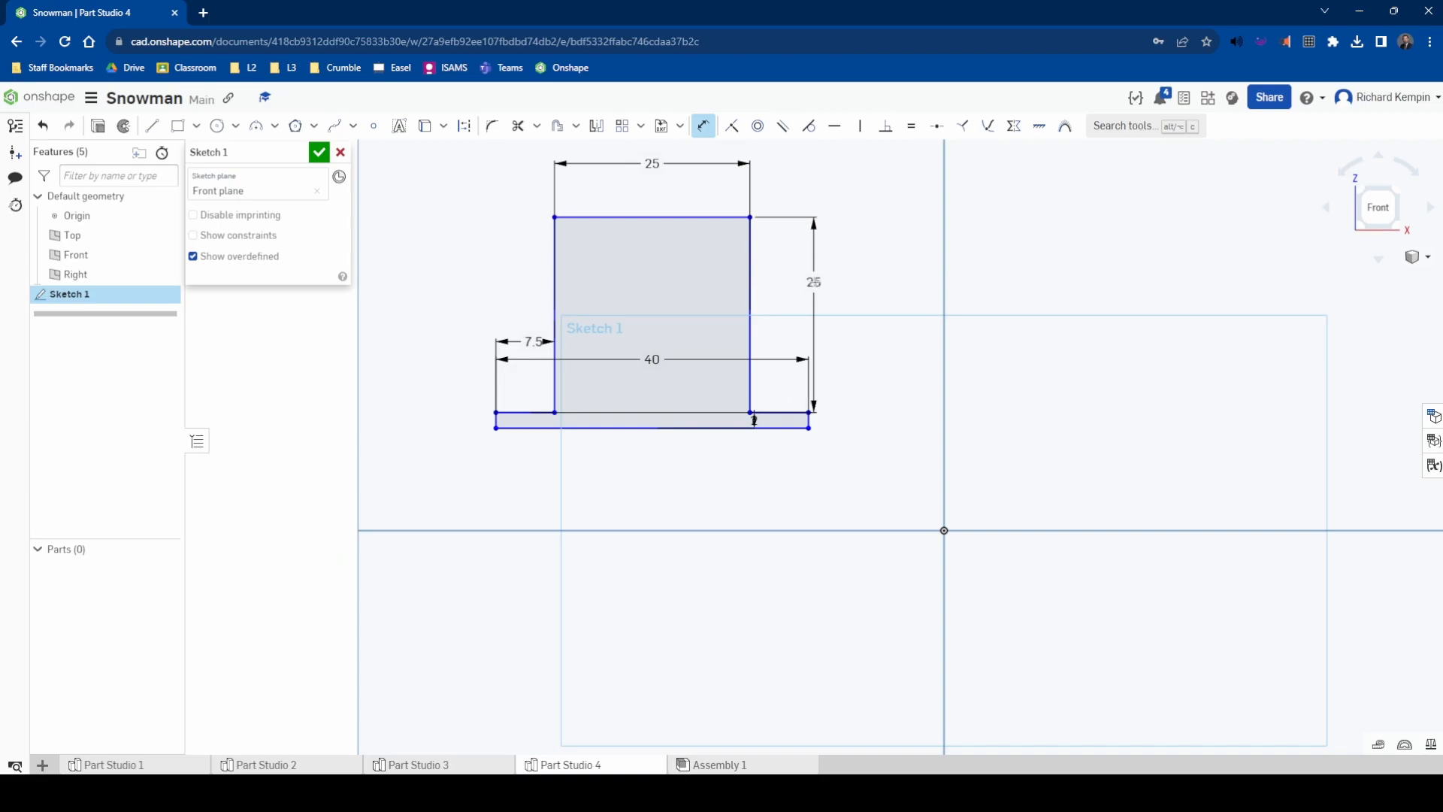
{"action": "left_click", "coordinate": [833, 288]}
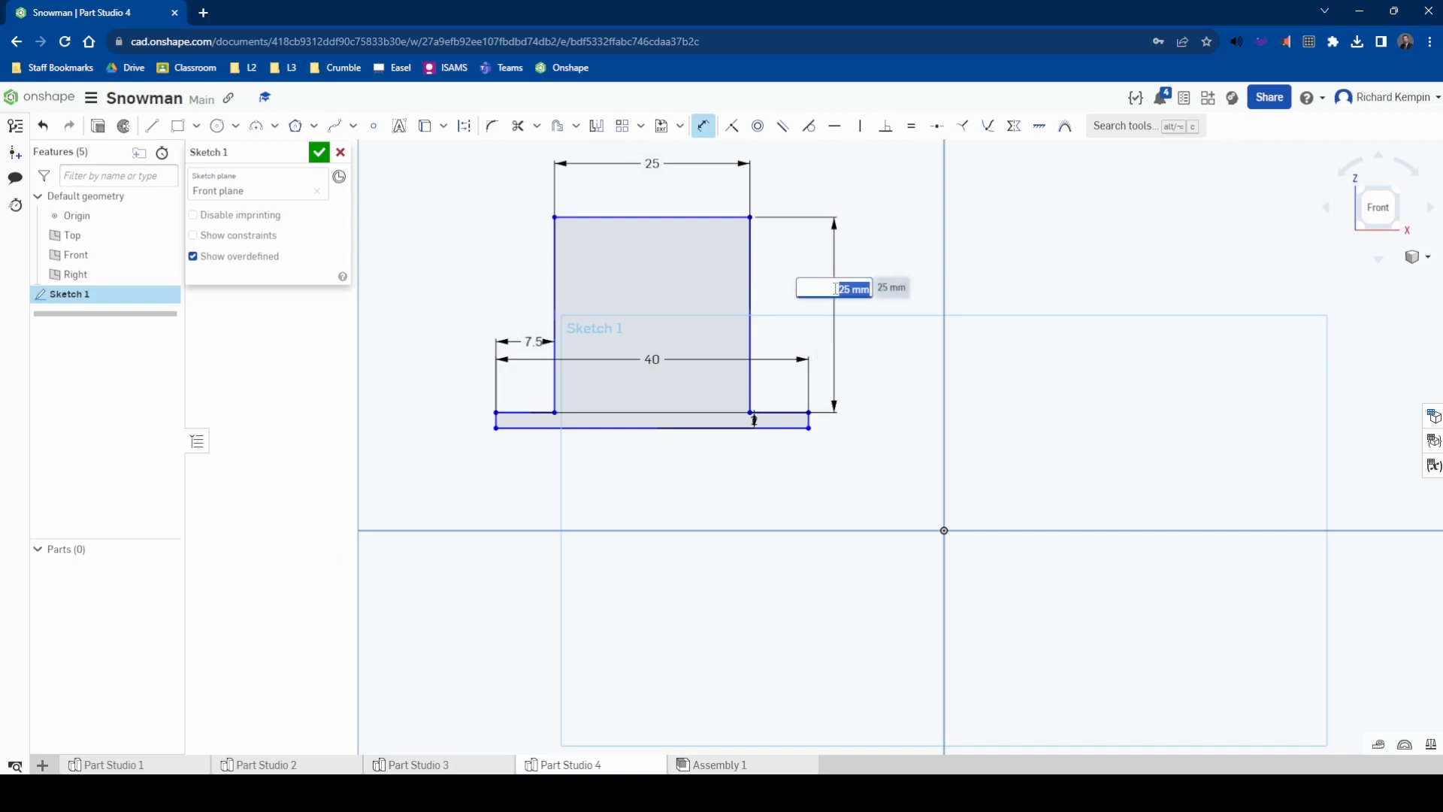
{"action": "left_click", "coordinate": [1007, 310]}
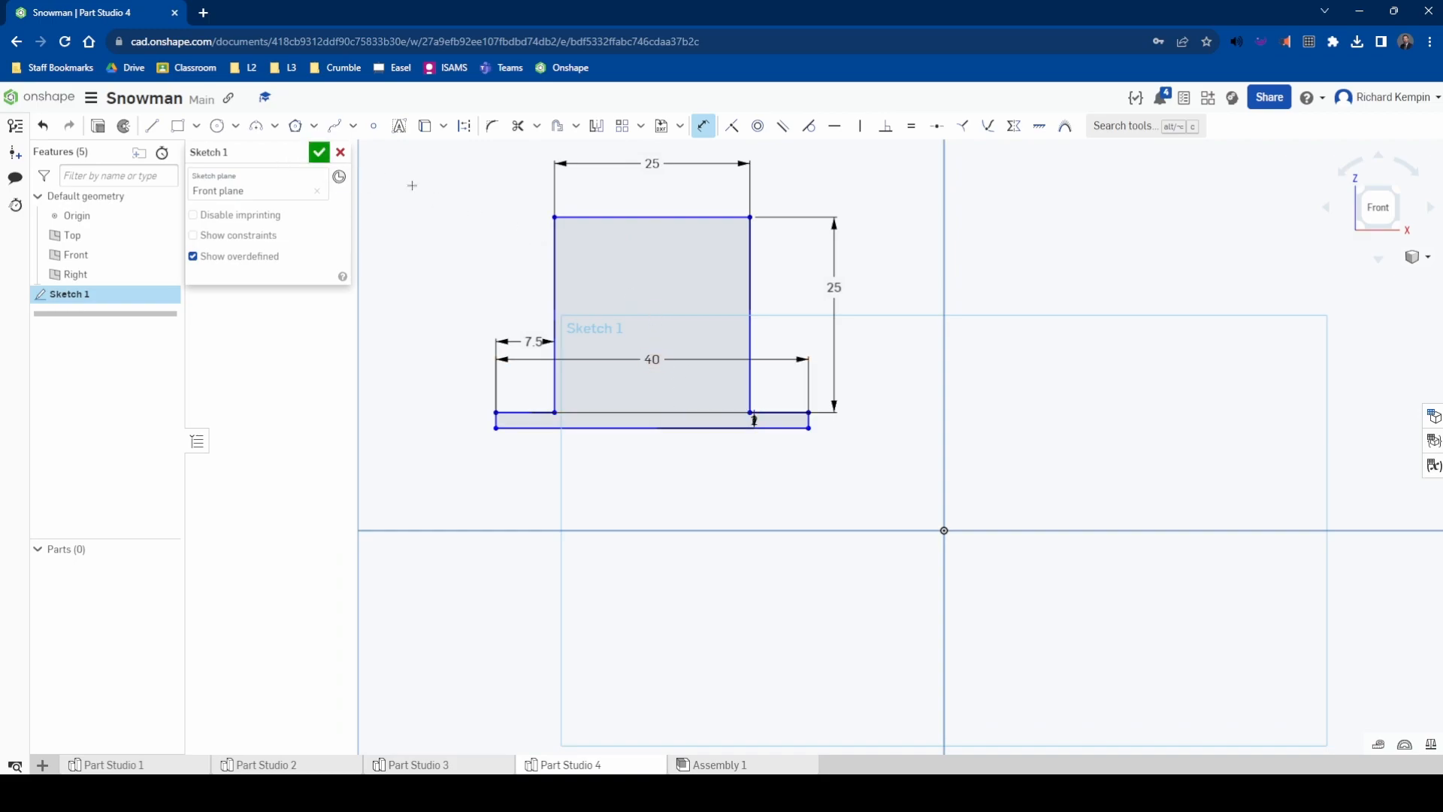
{"action": "key", "text": "Escape"}
Offset the hat outline inward by 1 mm to form a thin inner wall
{"action": "left_click", "coordinate": [556, 128]}
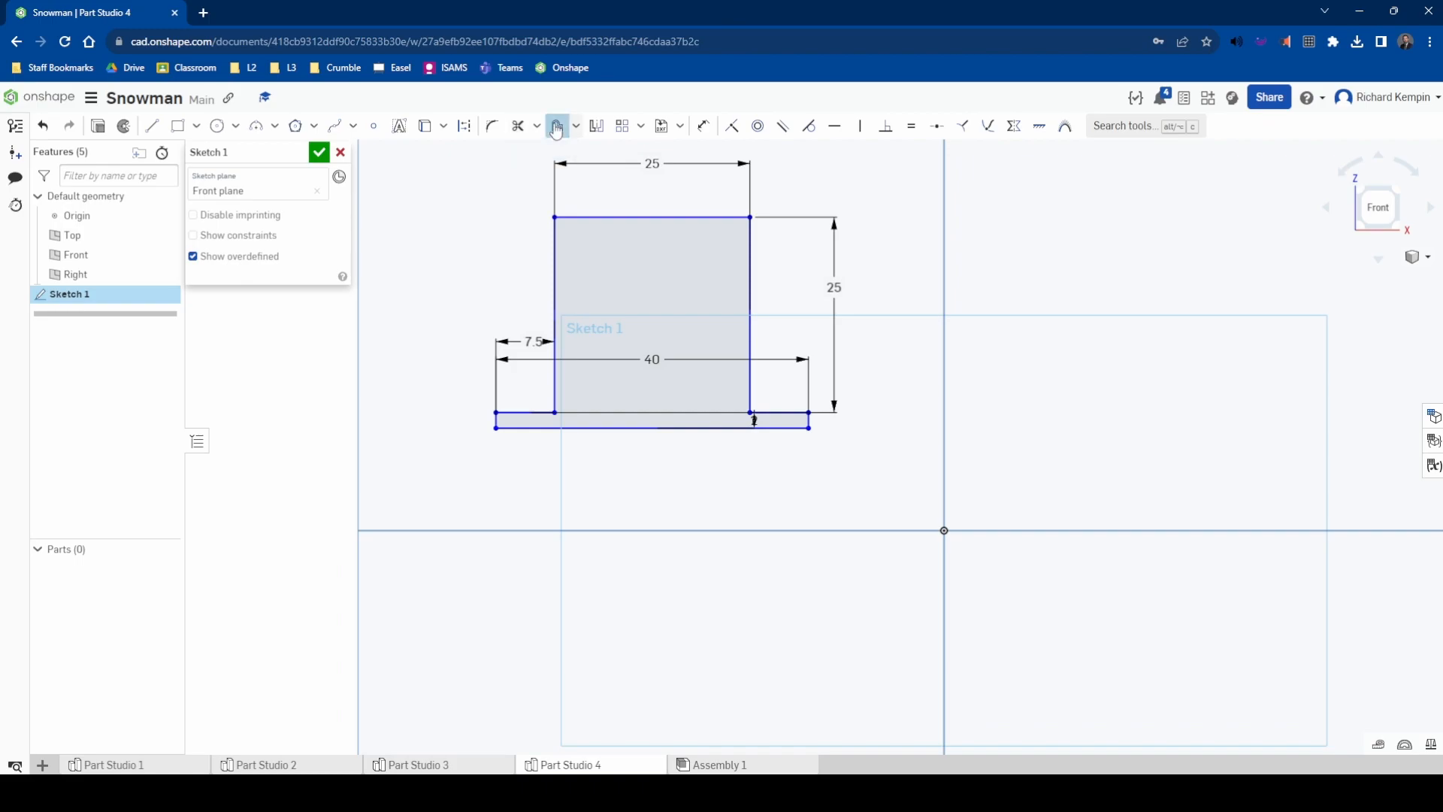
{"action": "mouse_move", "coordinate": [456, 192]}
{"action": "left_mouse_down"}
{"action": "mouse_move", "coordinate": [778, 392]}
{"action": "mouse_move", "coordinate": [853, 466]}
{"action": "left_mouse_up"}
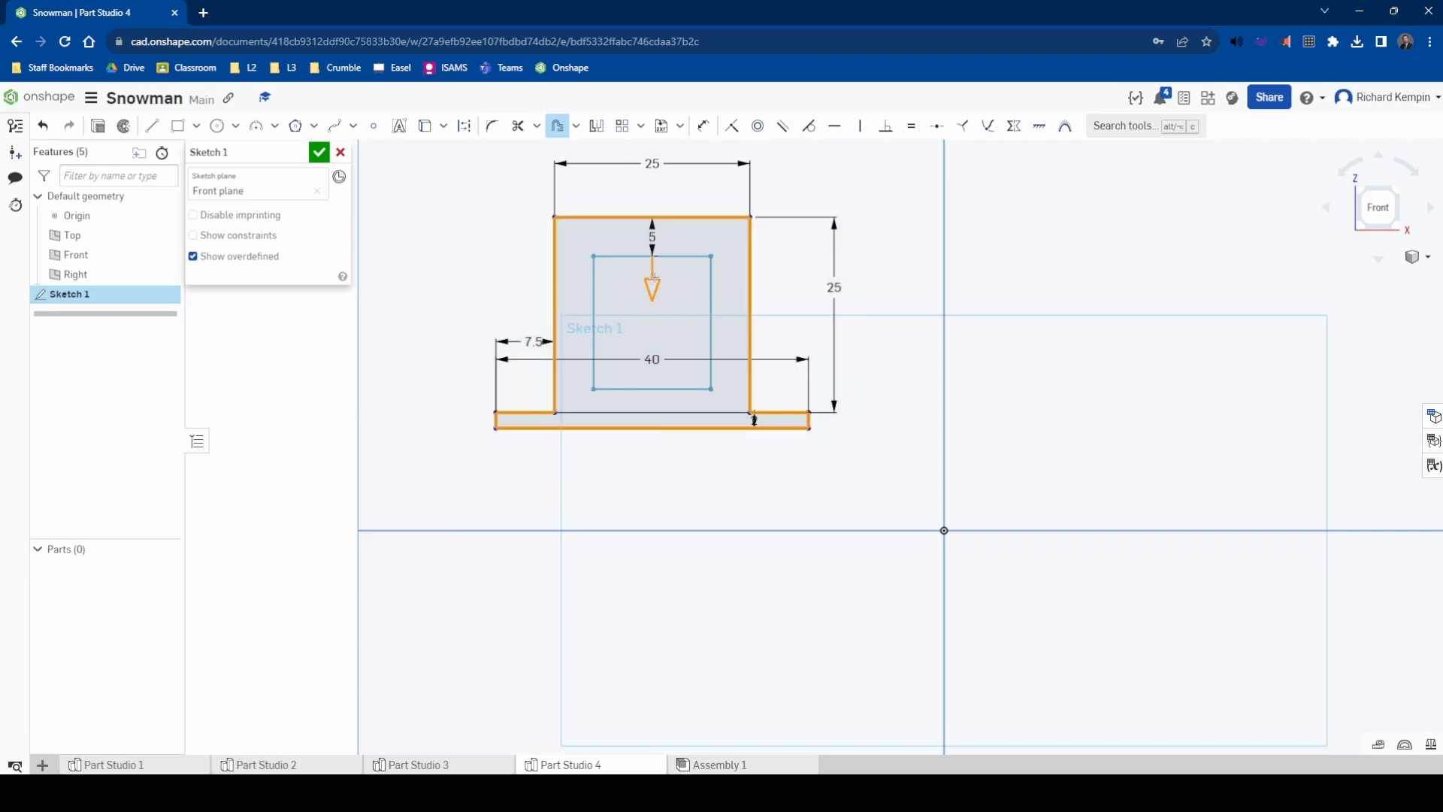
{"action": "mouse_move", "coordinate": [653, 291]}
{"action": "left_mouse_down"}
{"action": "mouse_move", "coordinate": [653, 258]}
{"action": "mouse_move", "coordinate": [652, 277]}
{"action": "left_mouse_up"}
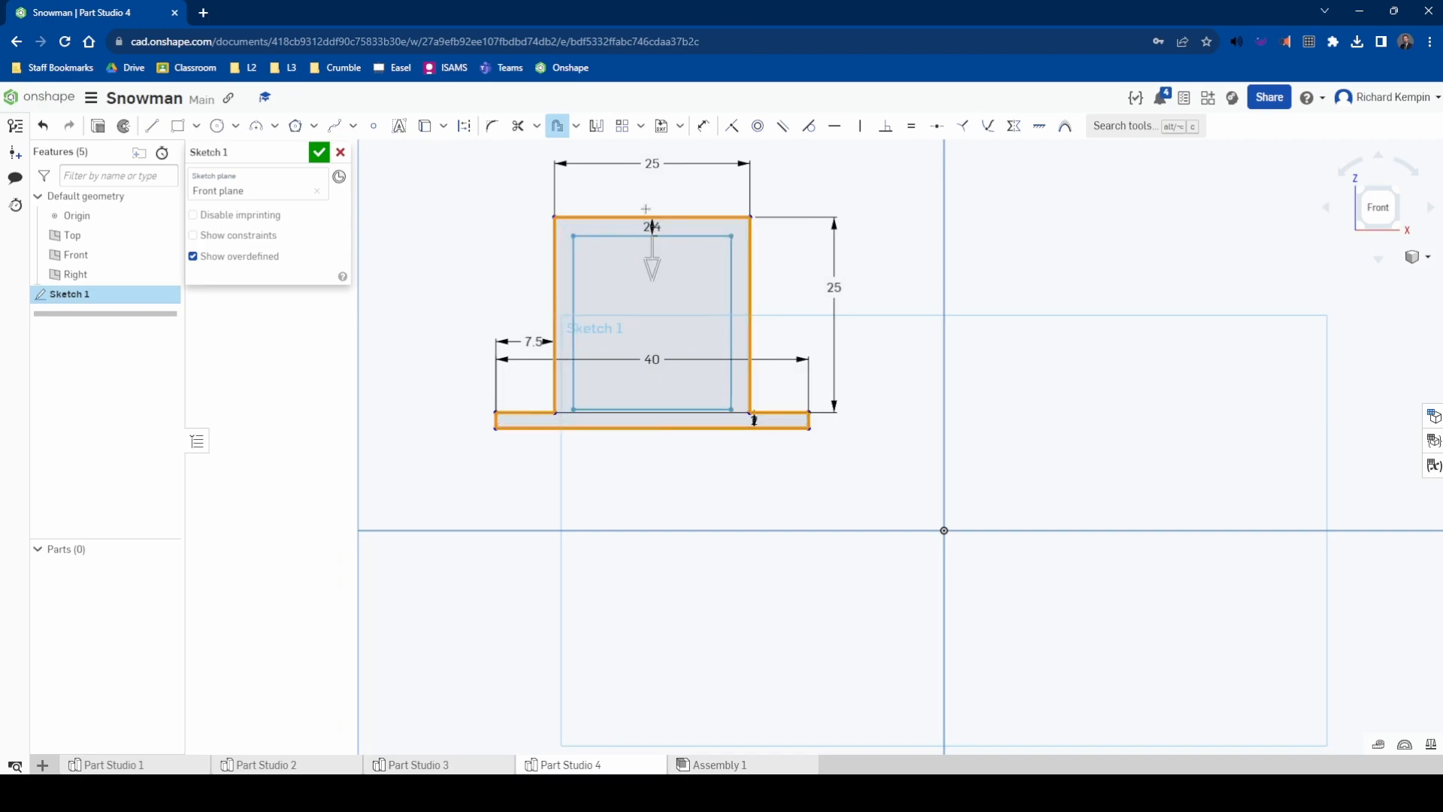
{"action": "scroll", "coordinate": [645, 208], "scroll_direction": "up", "scroll_amount": 5}
{"action": "double_click", "coordinate": [661, 251]}
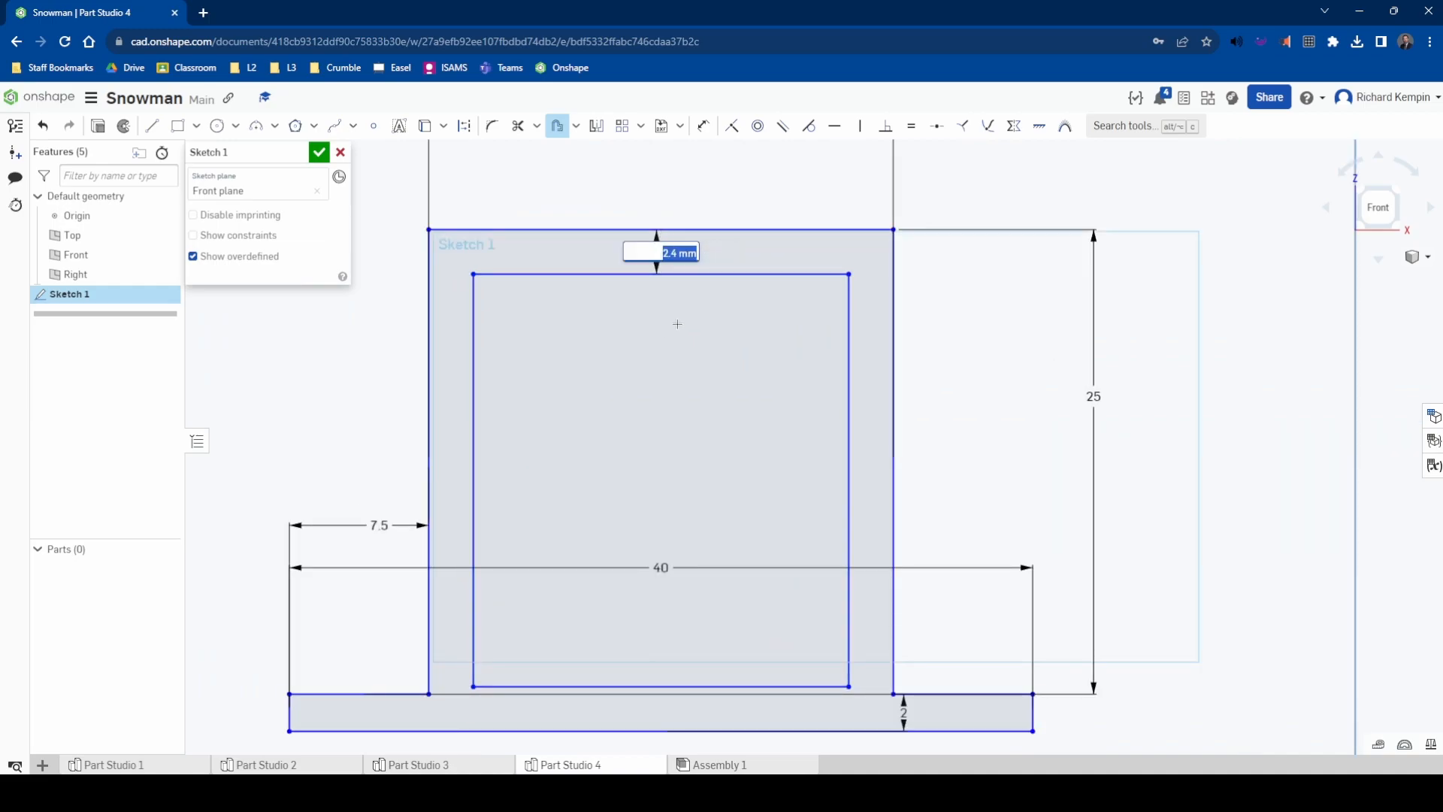
{"action": "type", "text": "1"}
{"action": "key", "text": "Return"}
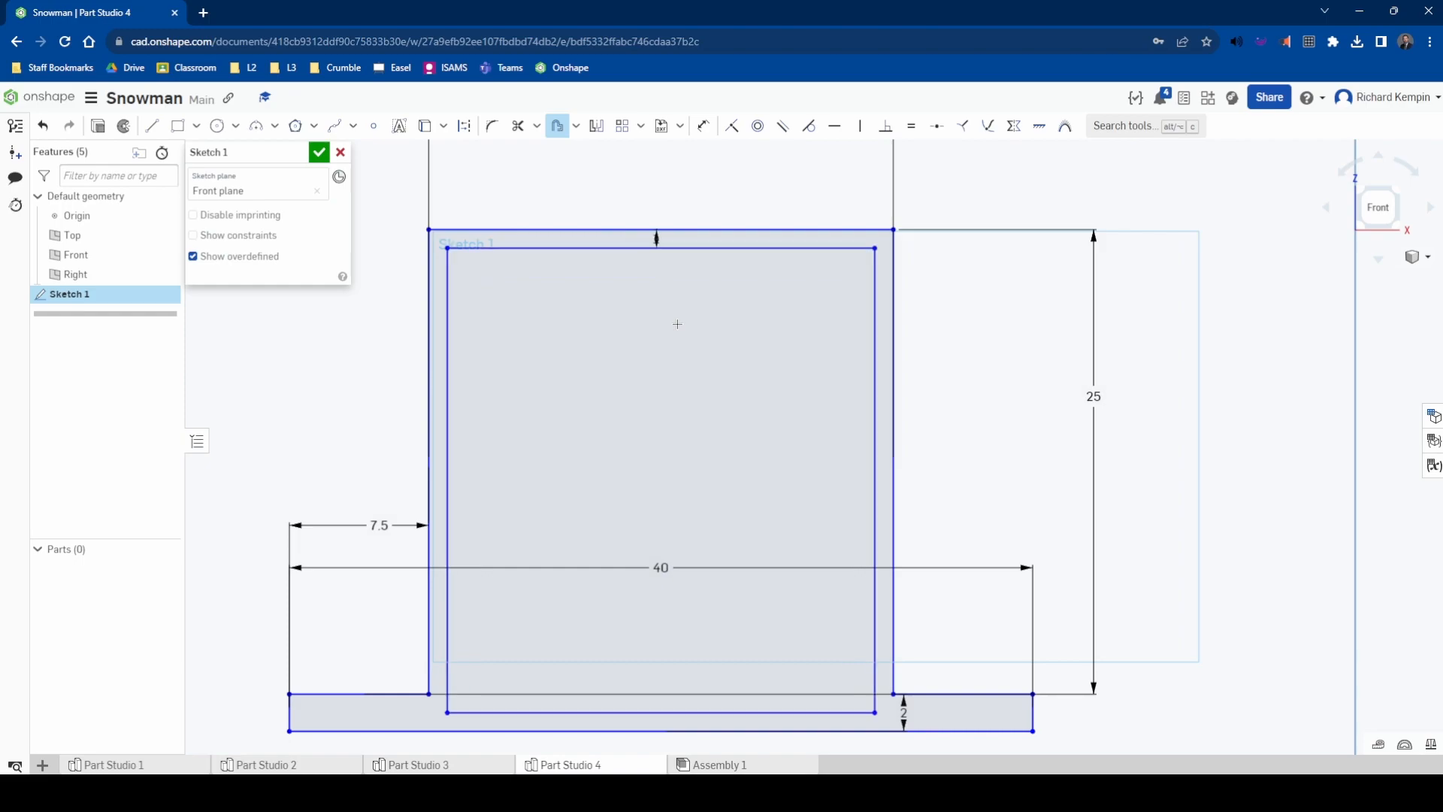
{"action": "scroll", "coordinate": [653, 264], "scroll_direction": "down", "scroll_amount": 3}
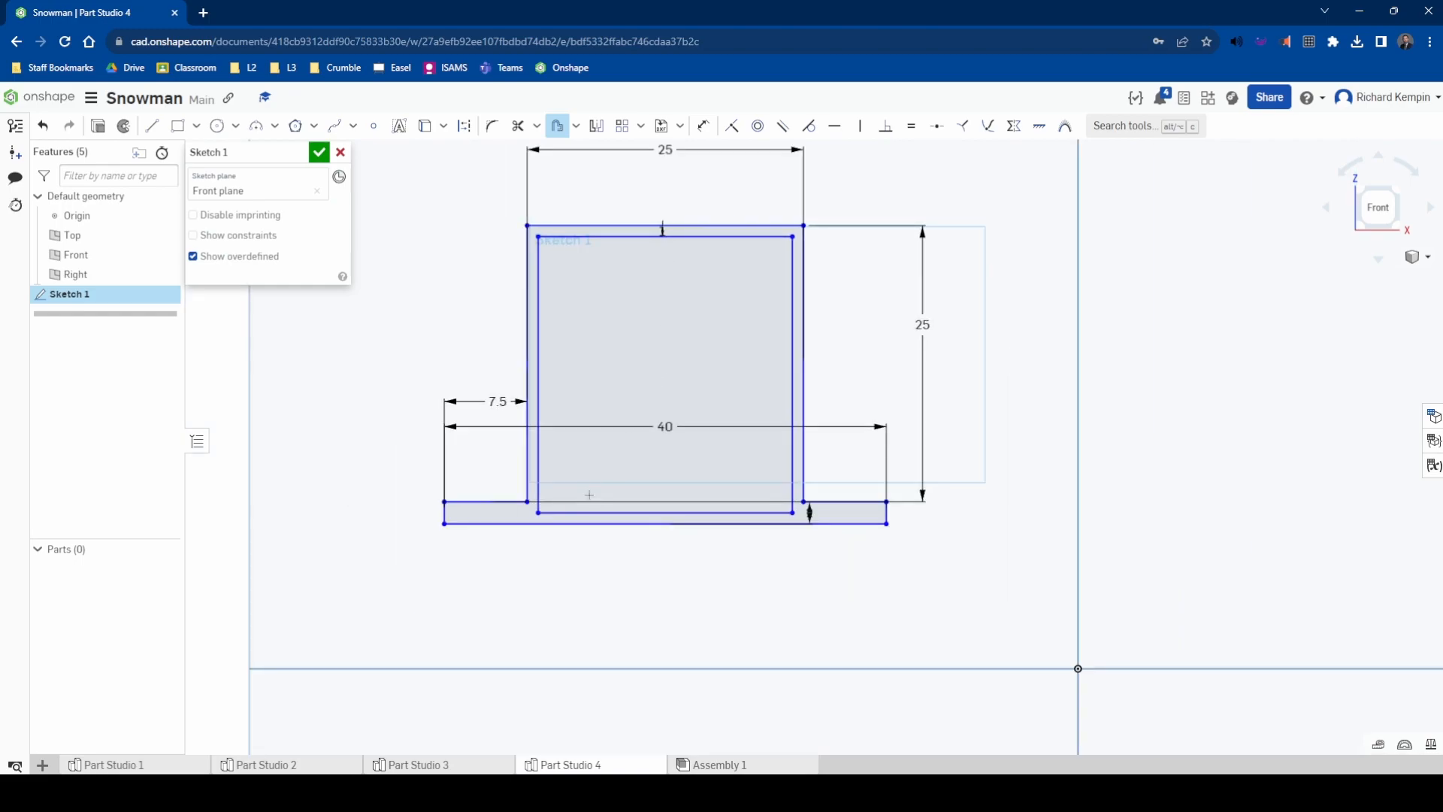
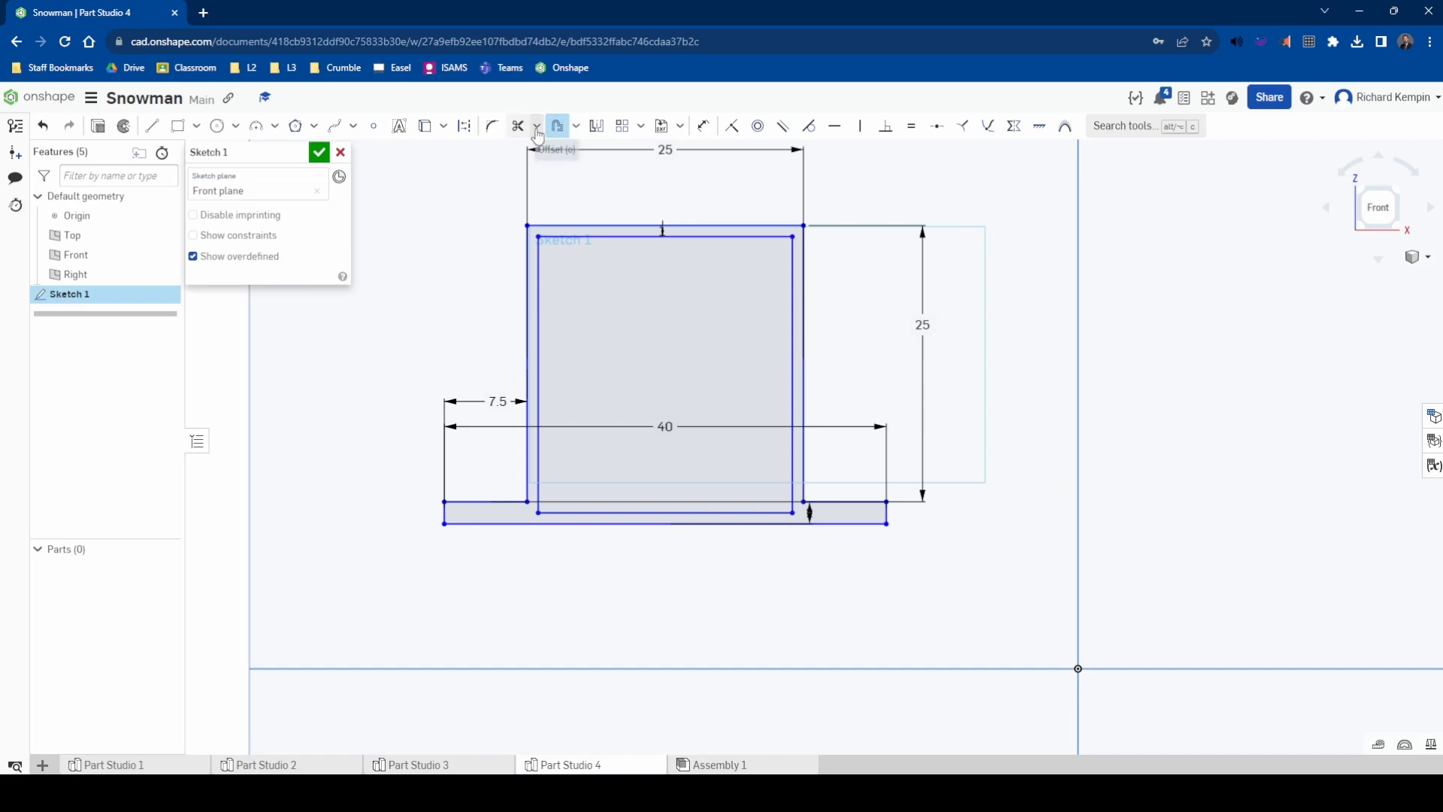
Draw a vertical line about 44 mm long from the crown's top-edge midpoint down past the brim
{"action": "left_click", "coordinate": [152, 126]}
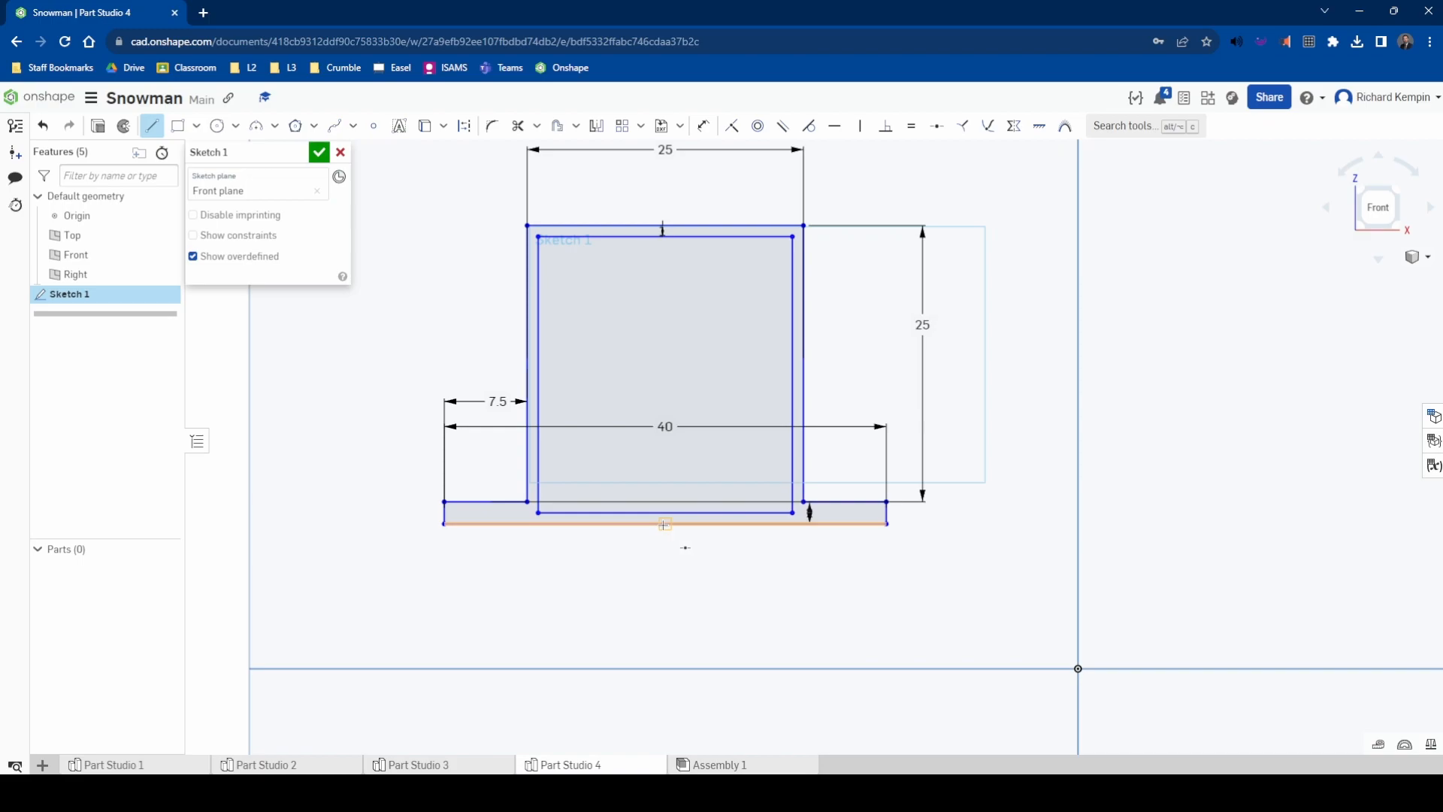
{"action": "left_click", "coordinate": [664, 226]}
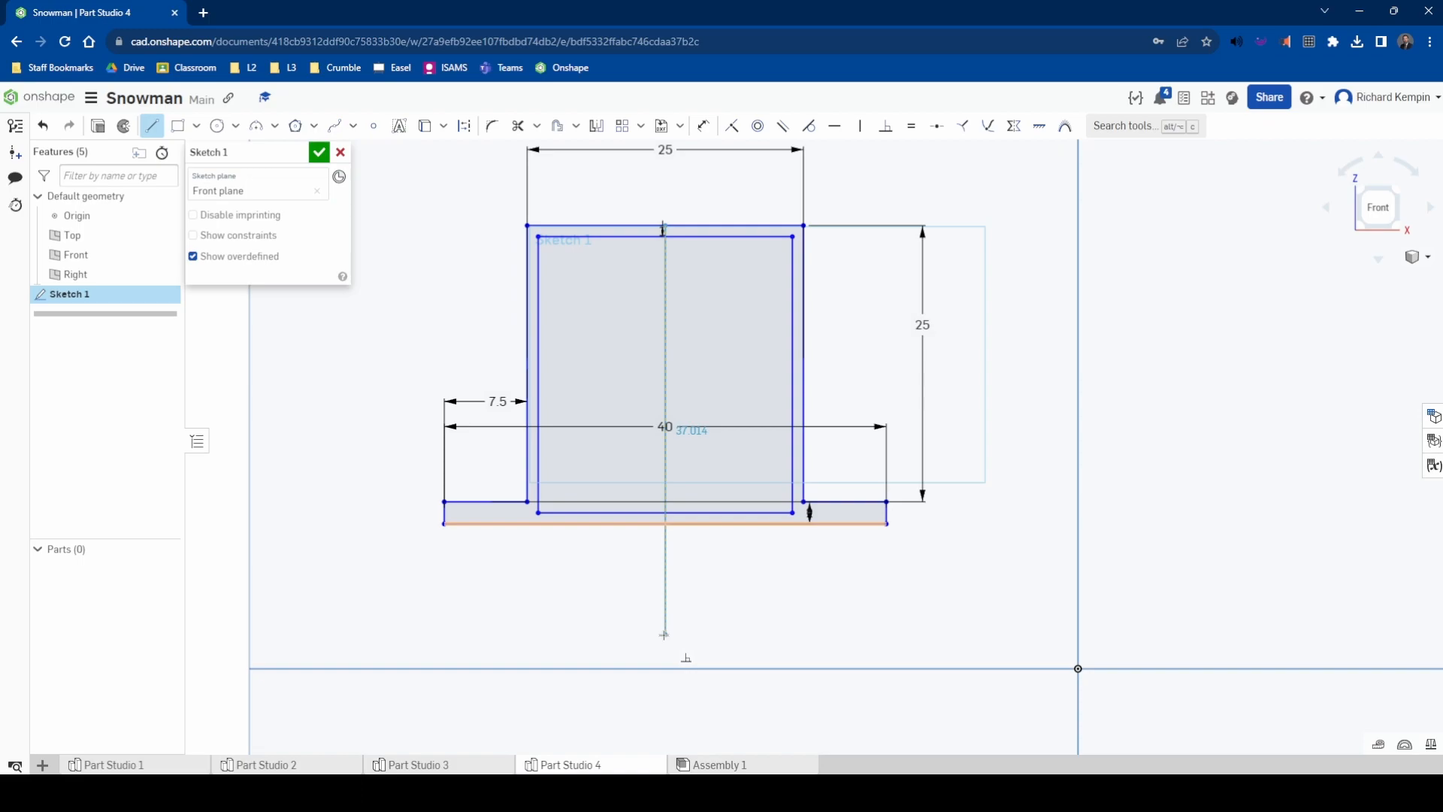
{"action": "left_click", "coordinate": [661, 711]}
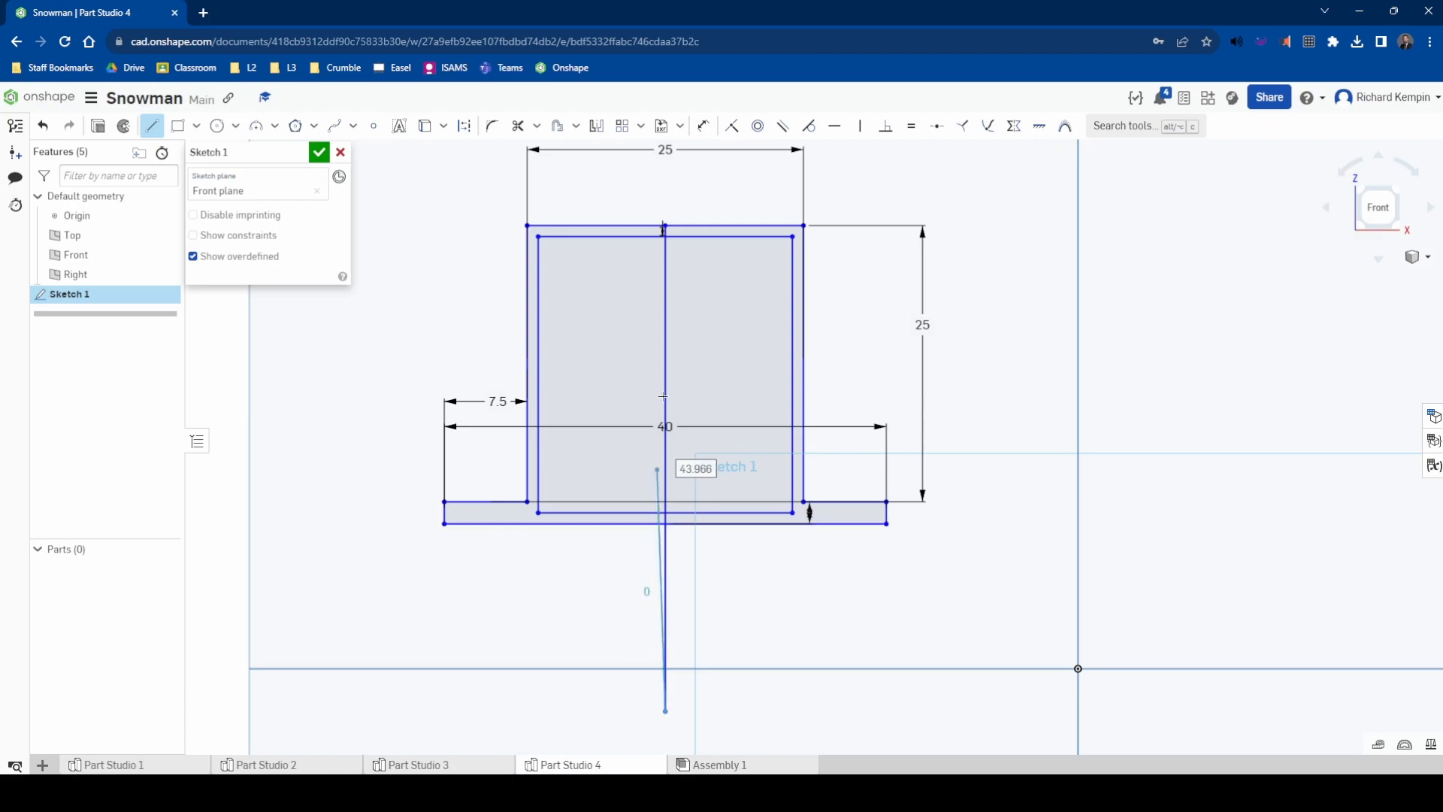
Draw a 25 mm diameter circle centred on the vertical line below the brim
{"action": "left_click", "coordinate": [218, 127]}
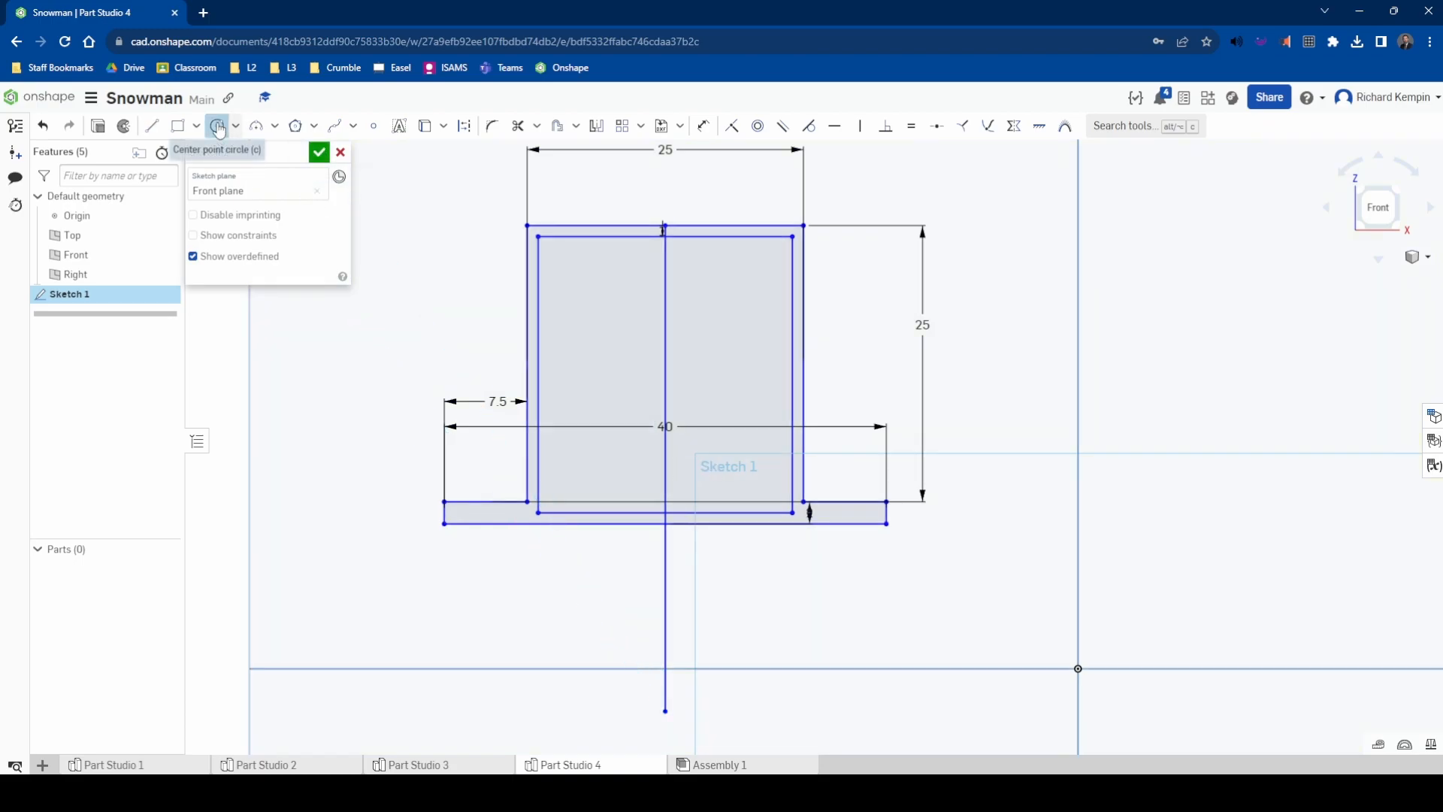
{"action": "left_click", "coordinate": [665, 631]}
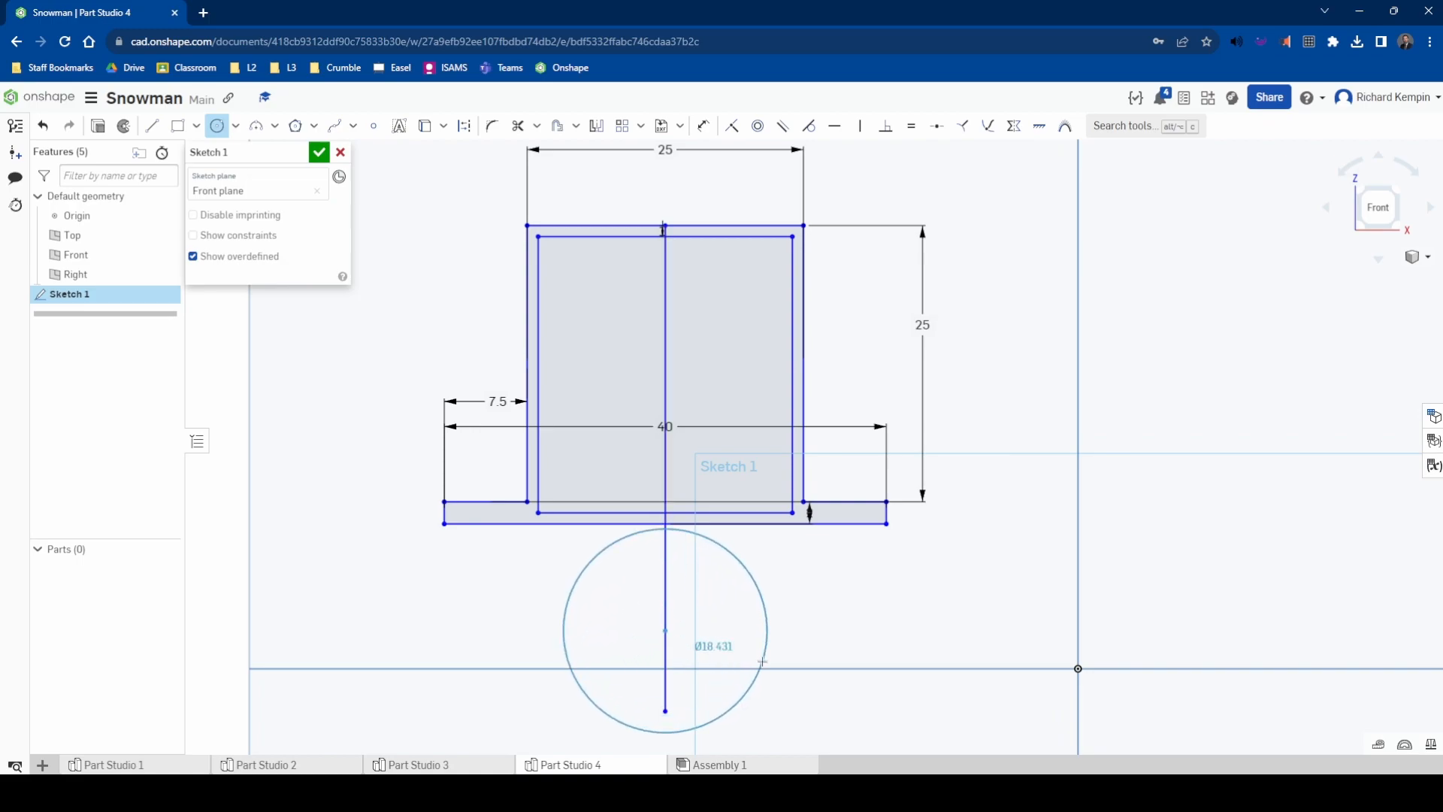
{"action": "left_click", "coordinate": [762, 661]}
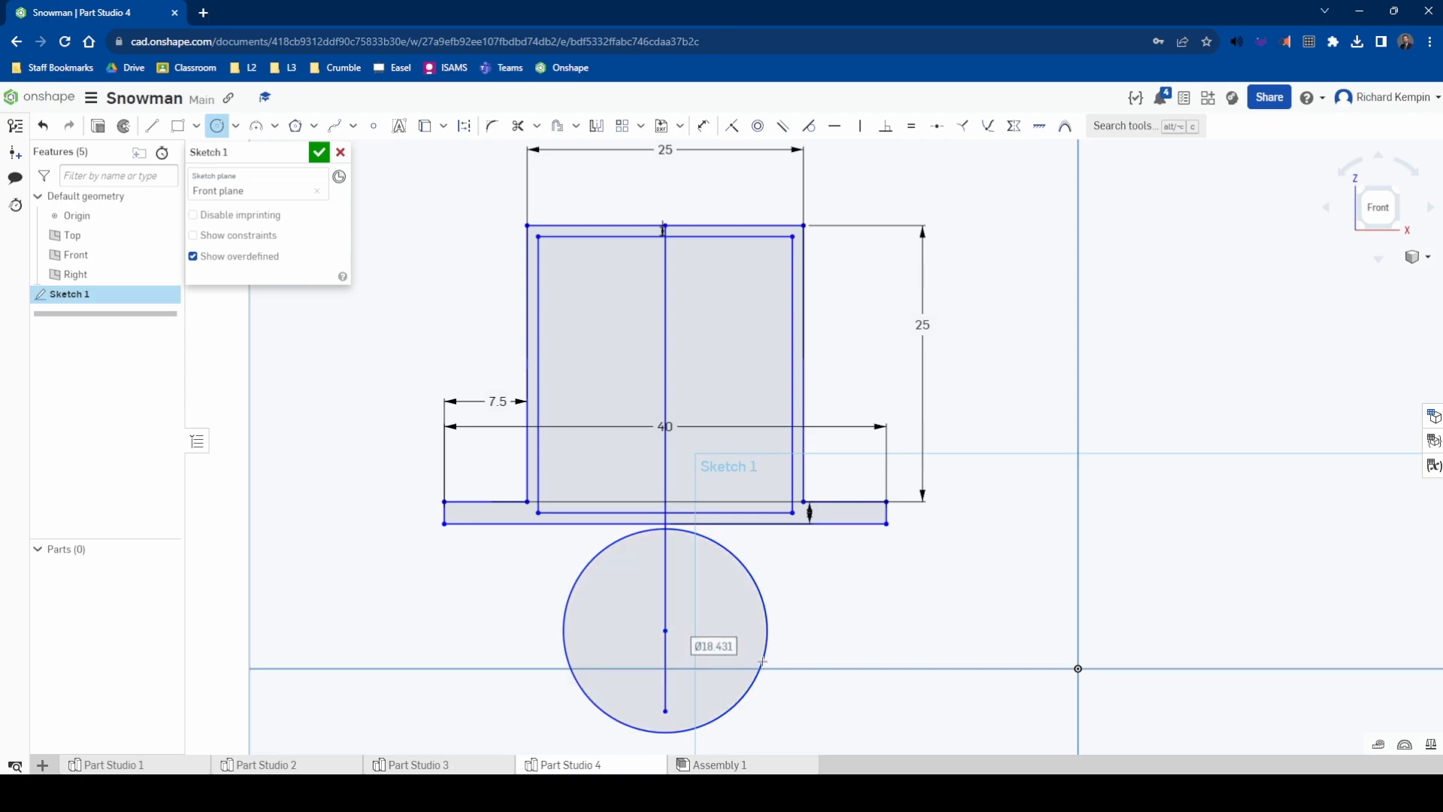
{"action": "type", "text": "25"}
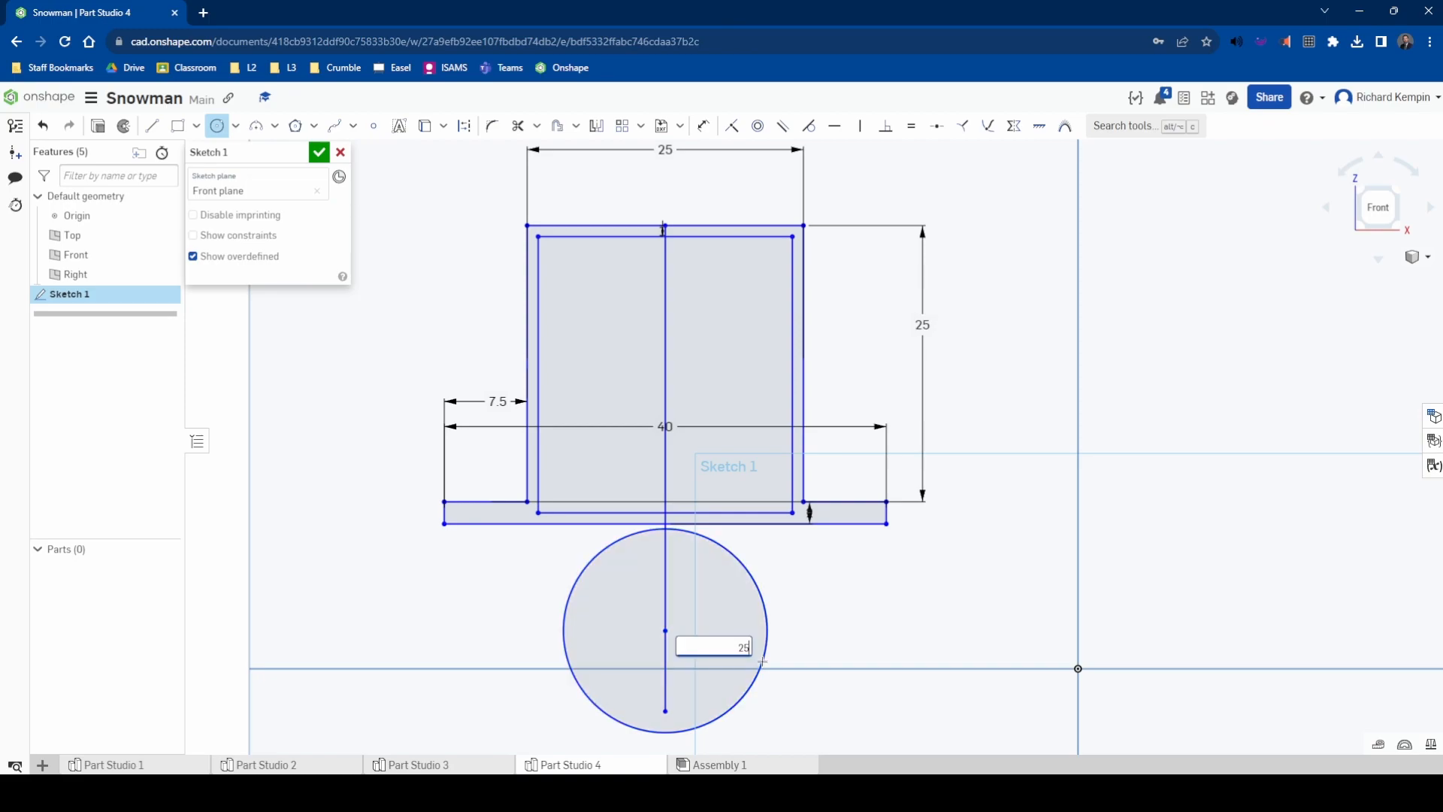
{"action": "key", "text": "Return"}
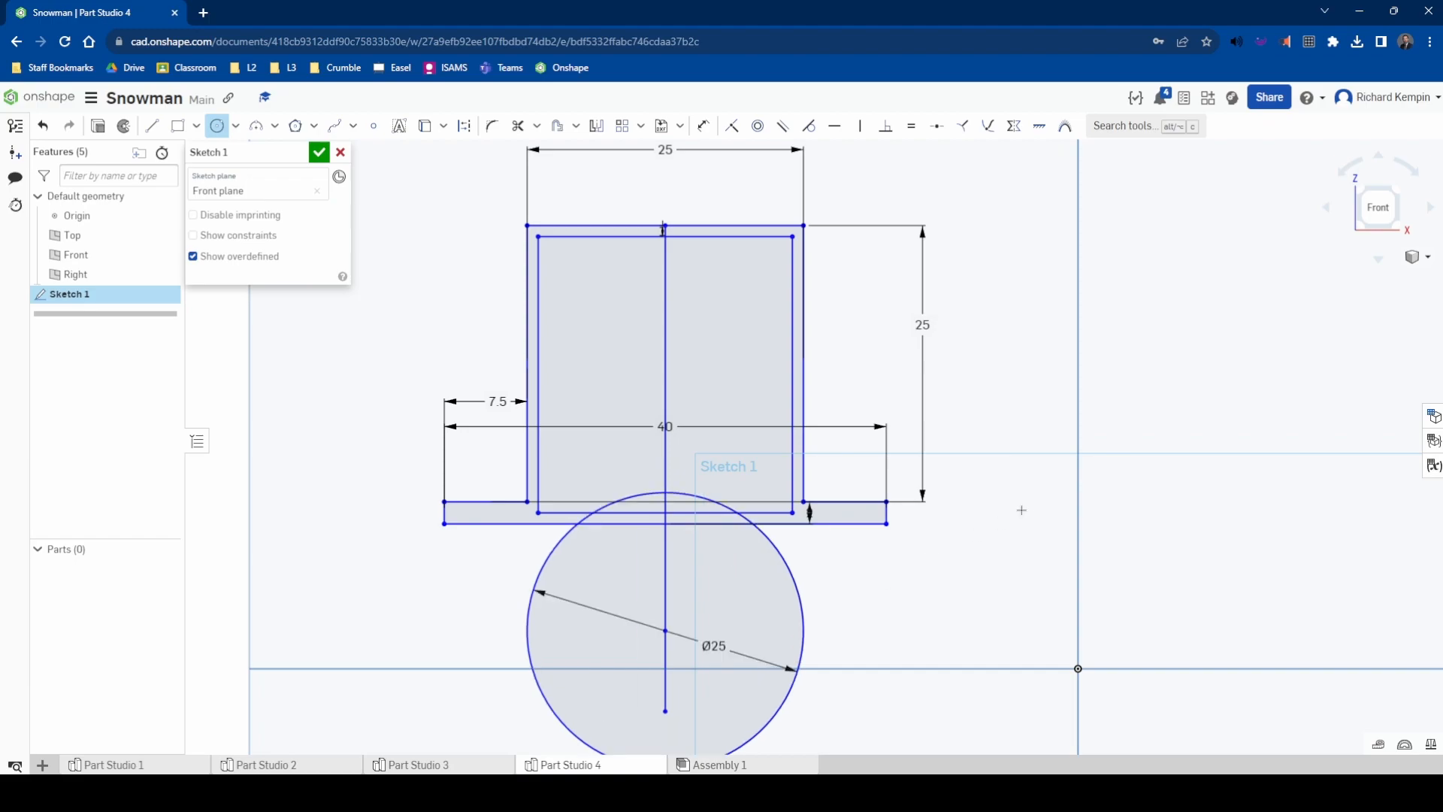
Set the vertical distance between the brim's lower edge and the circle's centre to 8 mm
{"action": "middle_click_drag", "start_coordinate": [1074, 538], "coordinate": [1067, 453]}
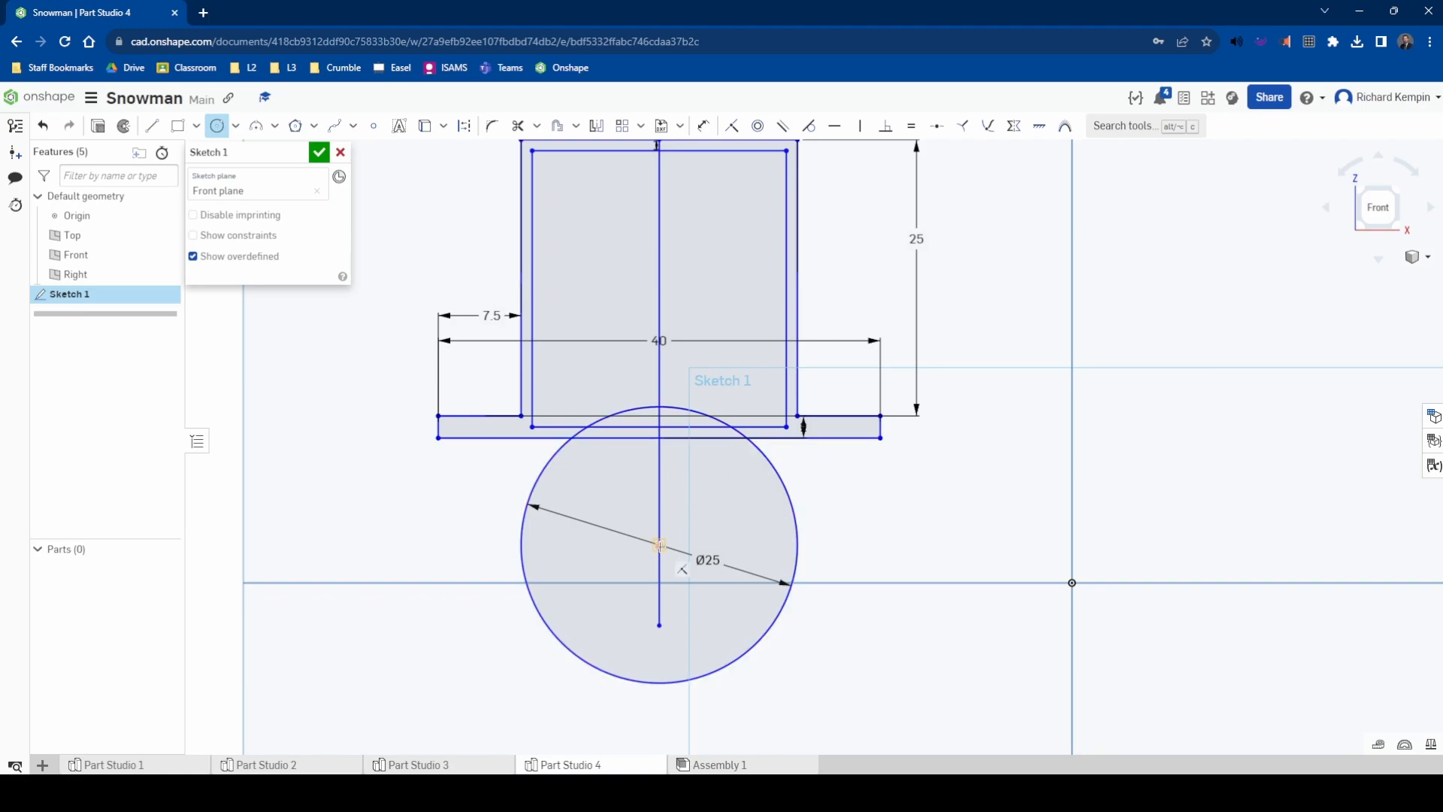
{"action": "left_click", "coordinate": [703, 126]}
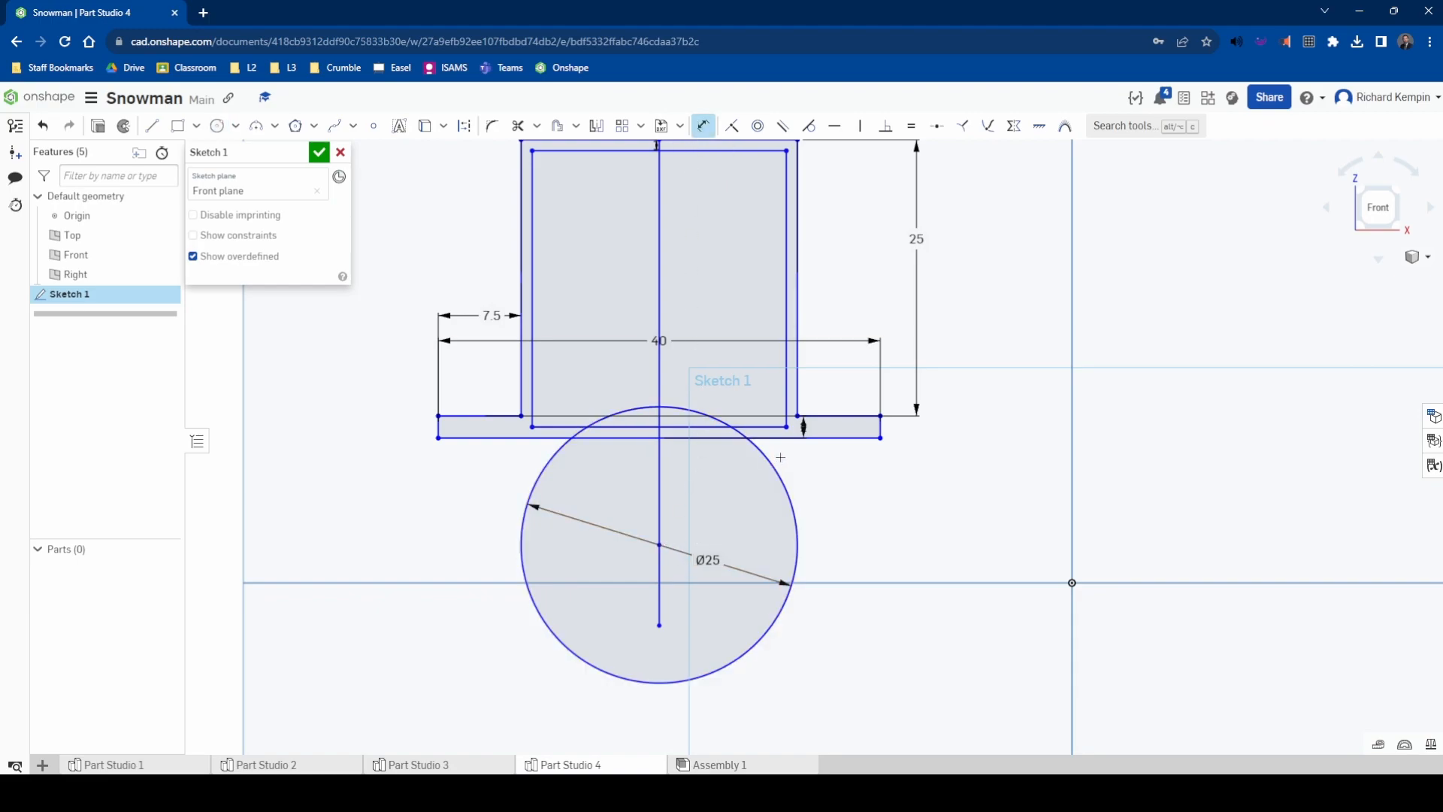
{"action": "left_click", "coordinate": [809, 438]}
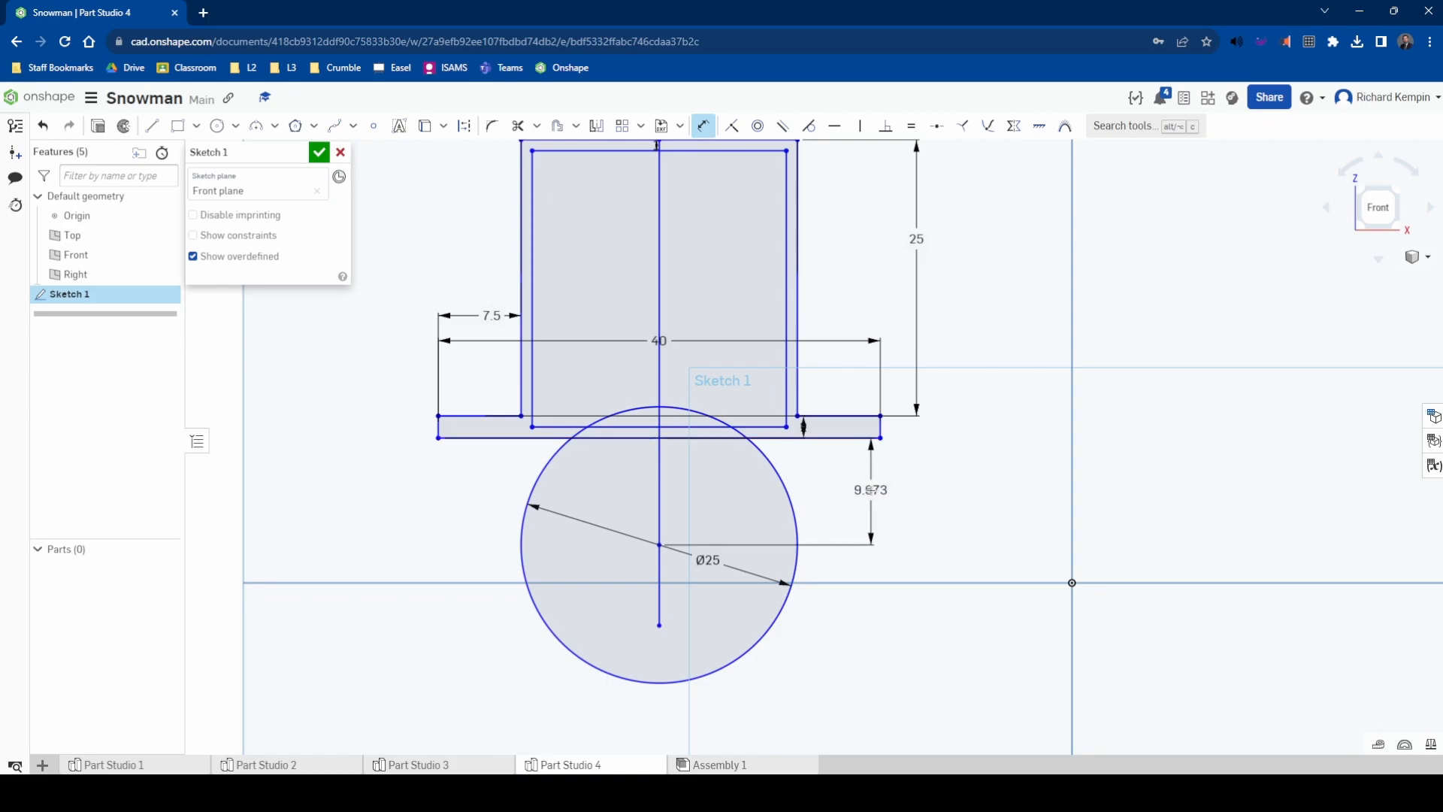
{"action": "left_click", "coordinate": [887, 478]}
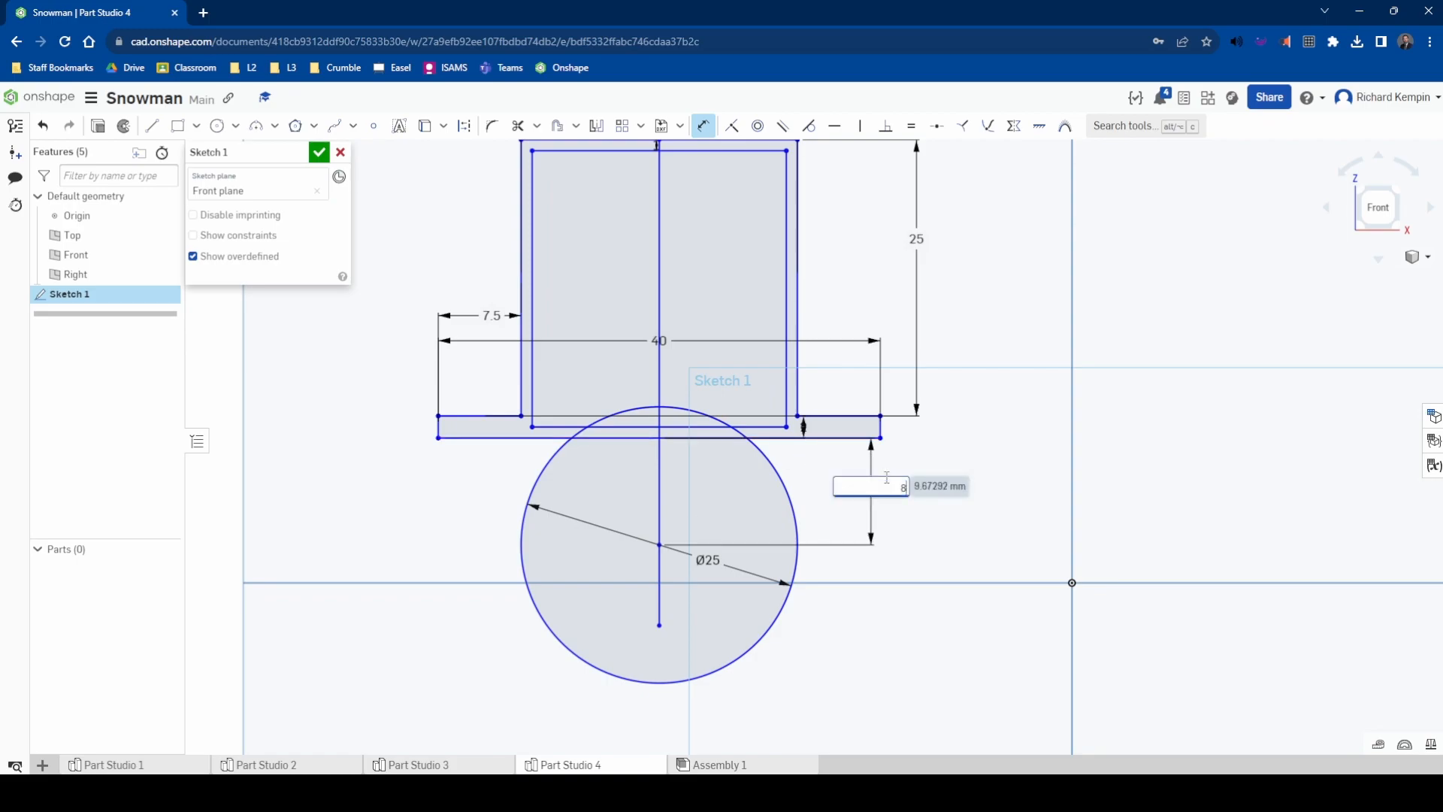
{"action": "type", "text": "8"}
{"action": "key", "text": "Return"}
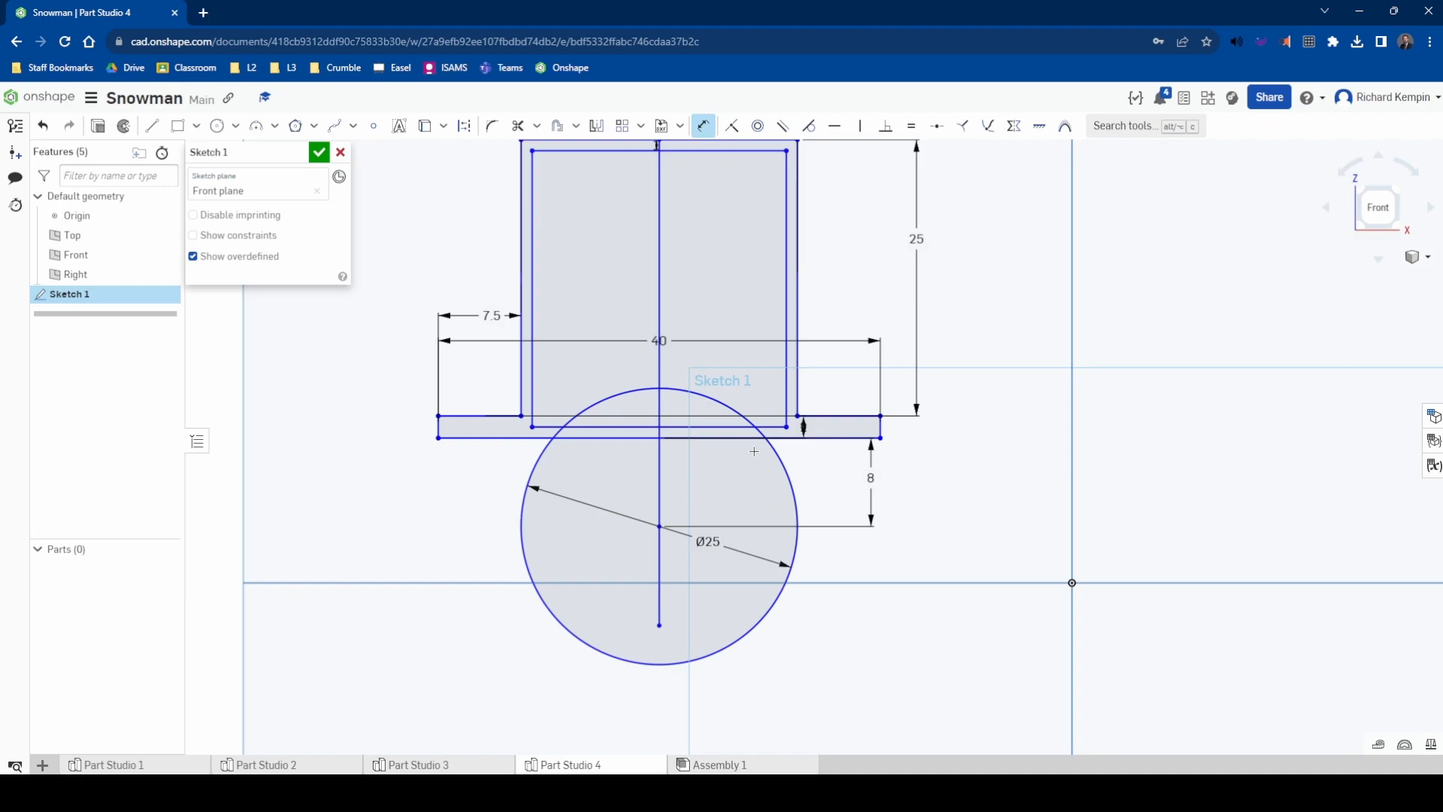
Try a 9 mm distance from the brim to the circle's centre, and undo the change
{"action": "double_click", "coordinate": [870, 478]}
{"action": "type", "text": "9"}
{"action": "key", "text": "Return"}
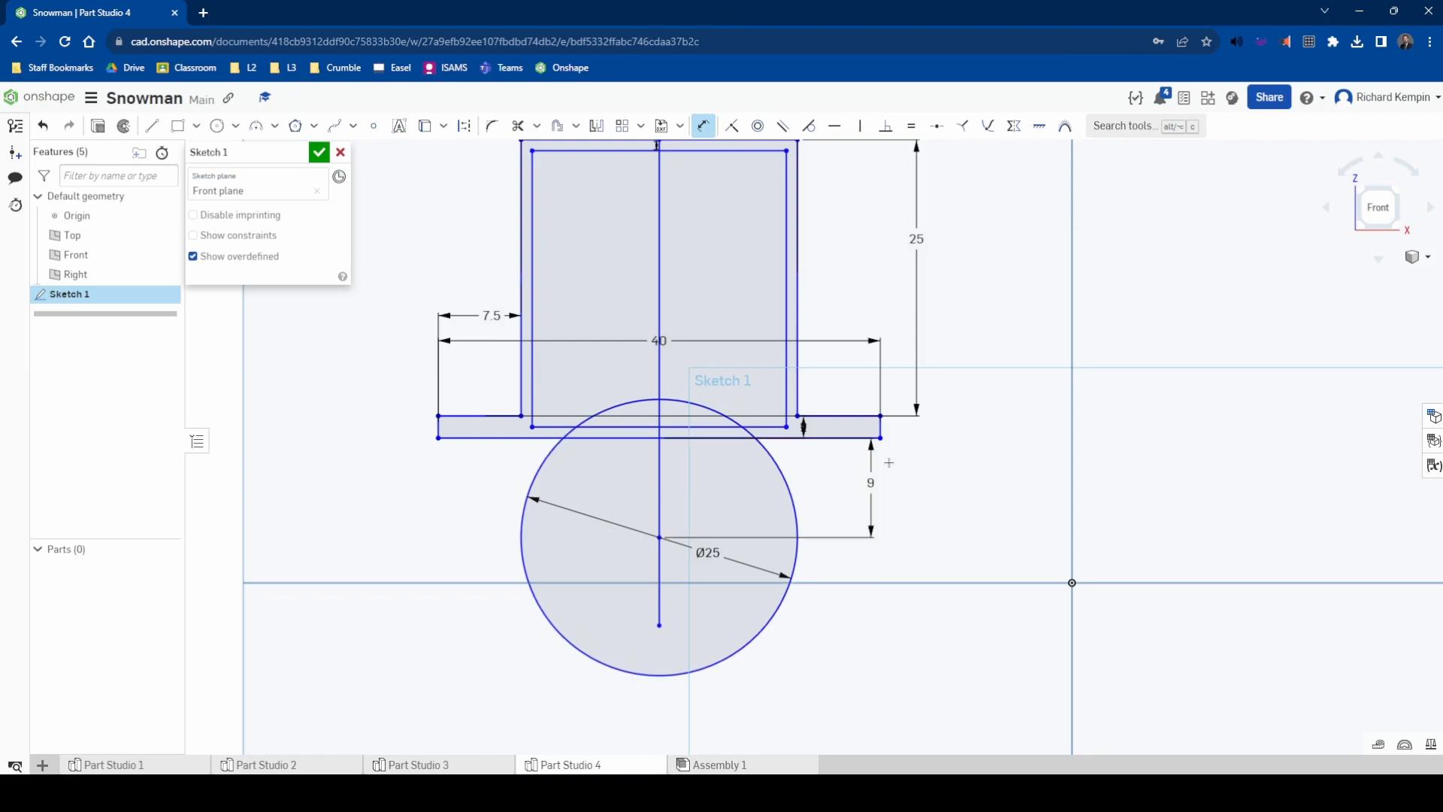
{"action": "key", "text": "ctrl+z"}
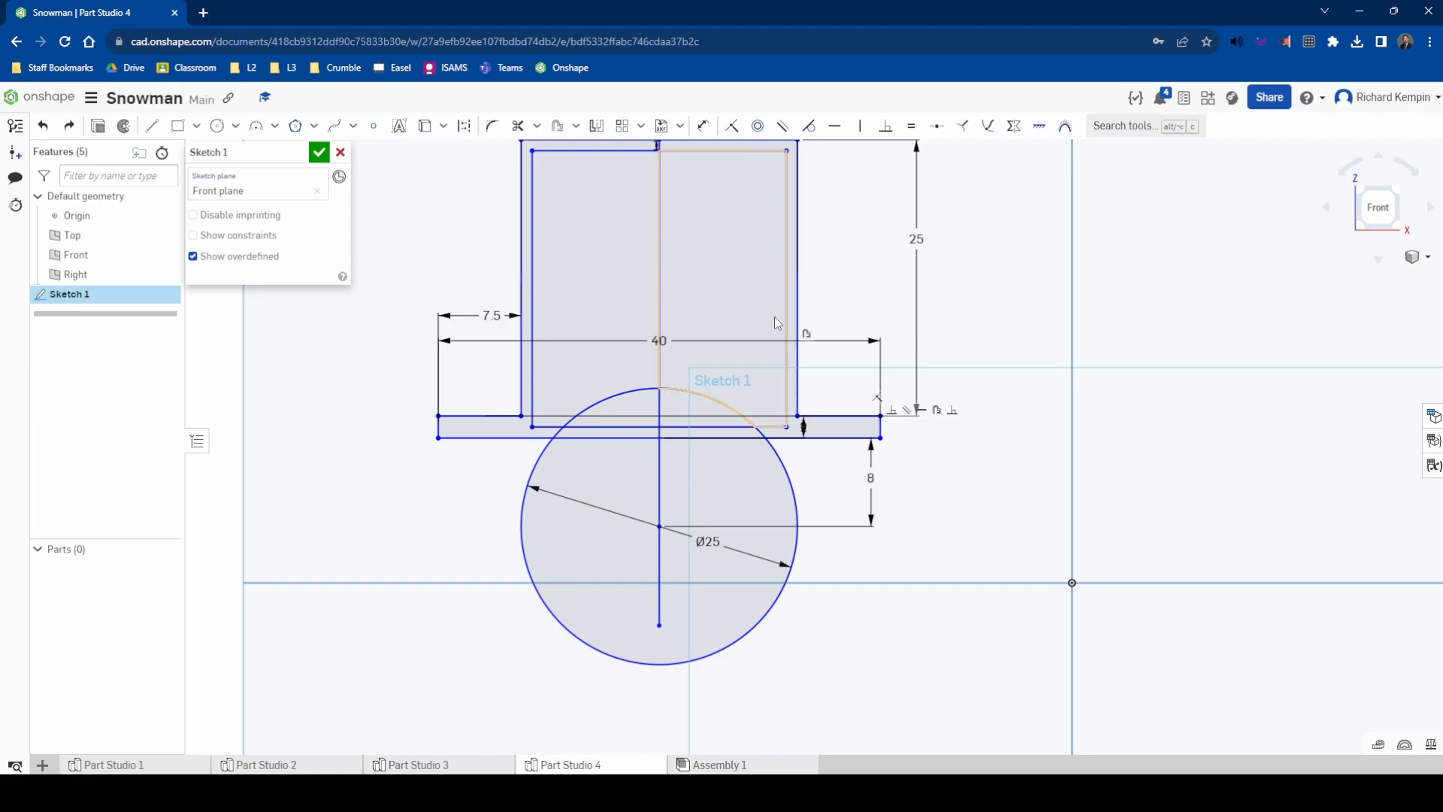
Trim away the circle below the brim, its arc inside the hat, and the horizontal lines across the head opening
{"action": "scroll", "coordinate": [690, 292], "scroll_direction": "up", "scroll_amount": 2}
{"action": "scroll", "coordinate": [945, 322], "scroll_direction": "down", "scroll_amount": 2}
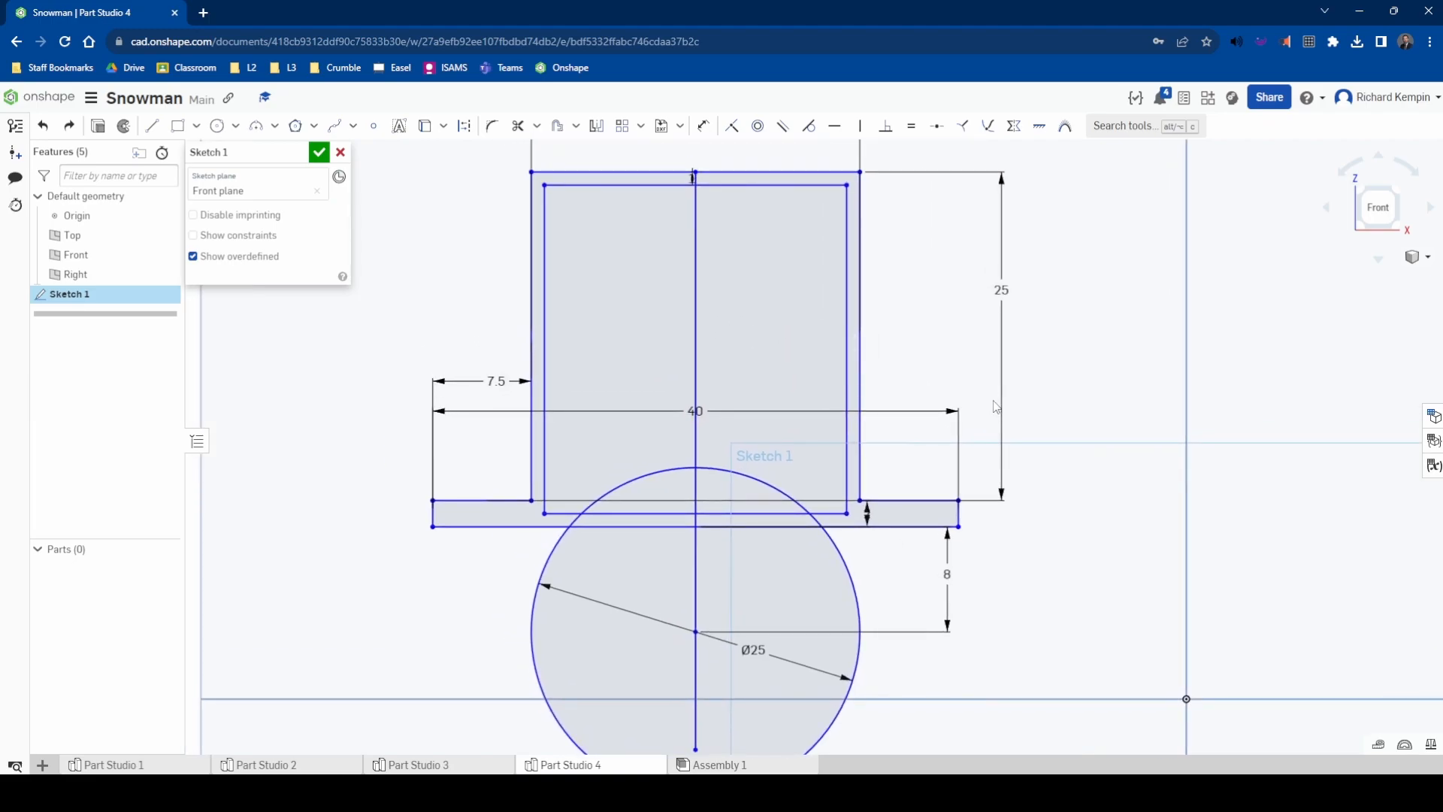
{"action": "scroll", "coordinate": [986, 404], "scroll_direction": "up", "scroll_amount": 1}
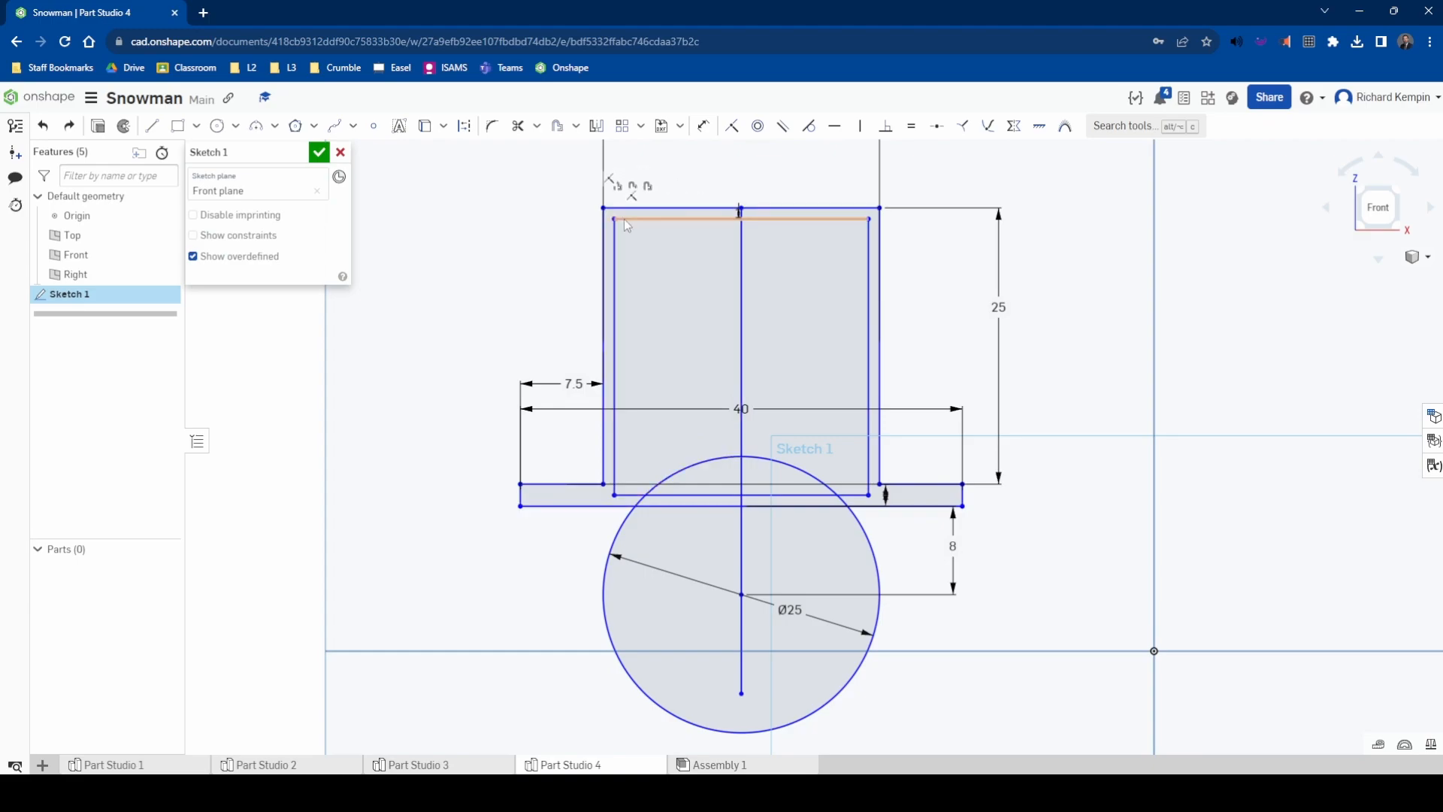
{"action": "left_click", "coordinate": [519, 127]}
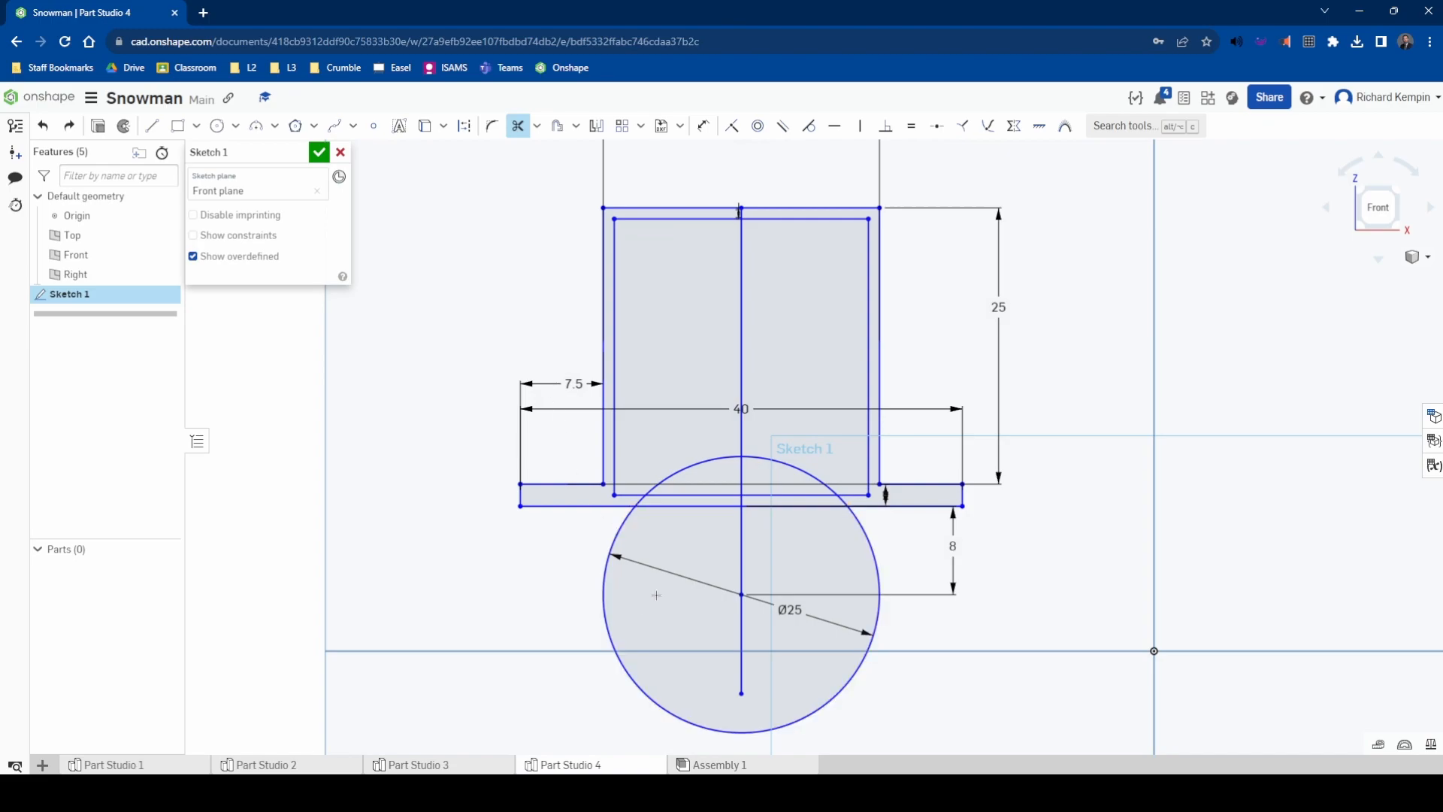
{"action": "left_click", "coordinate": [621, 531]}
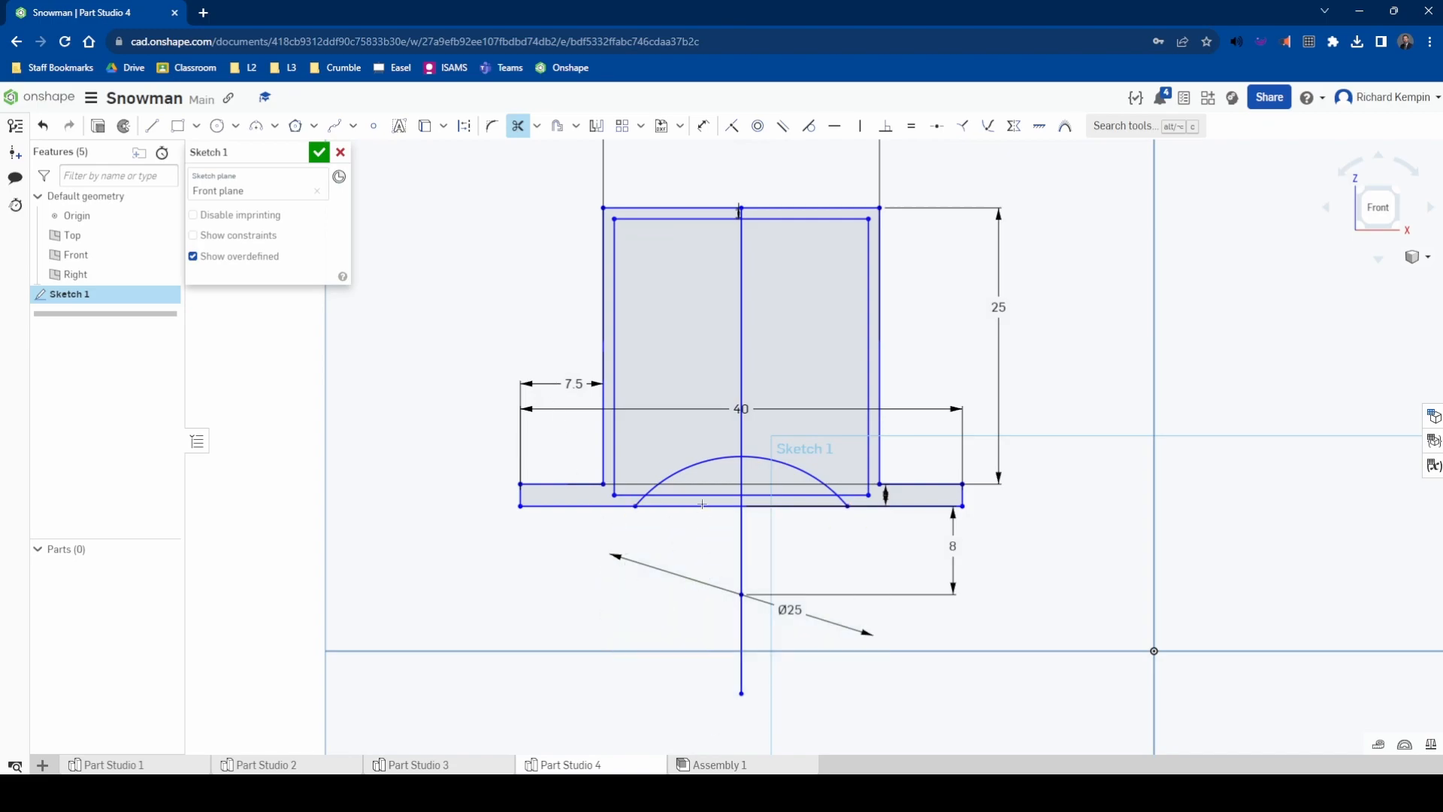
{"action": "left_click", "coordinate": [691, 464]}
{"action": "left_click", "coordinate": [777, 462]}
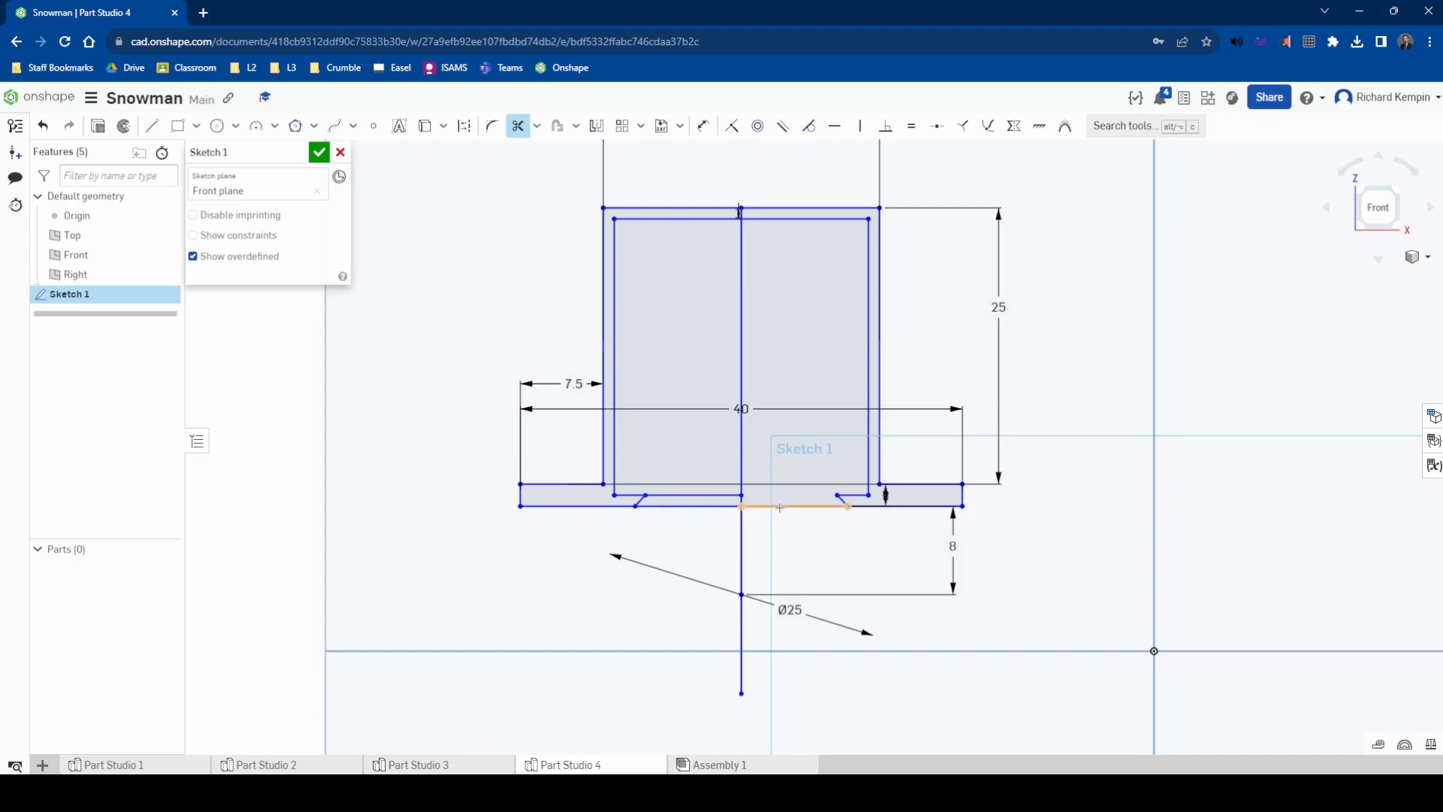
{"action": "left_click", "coordinate": [774, 495]}
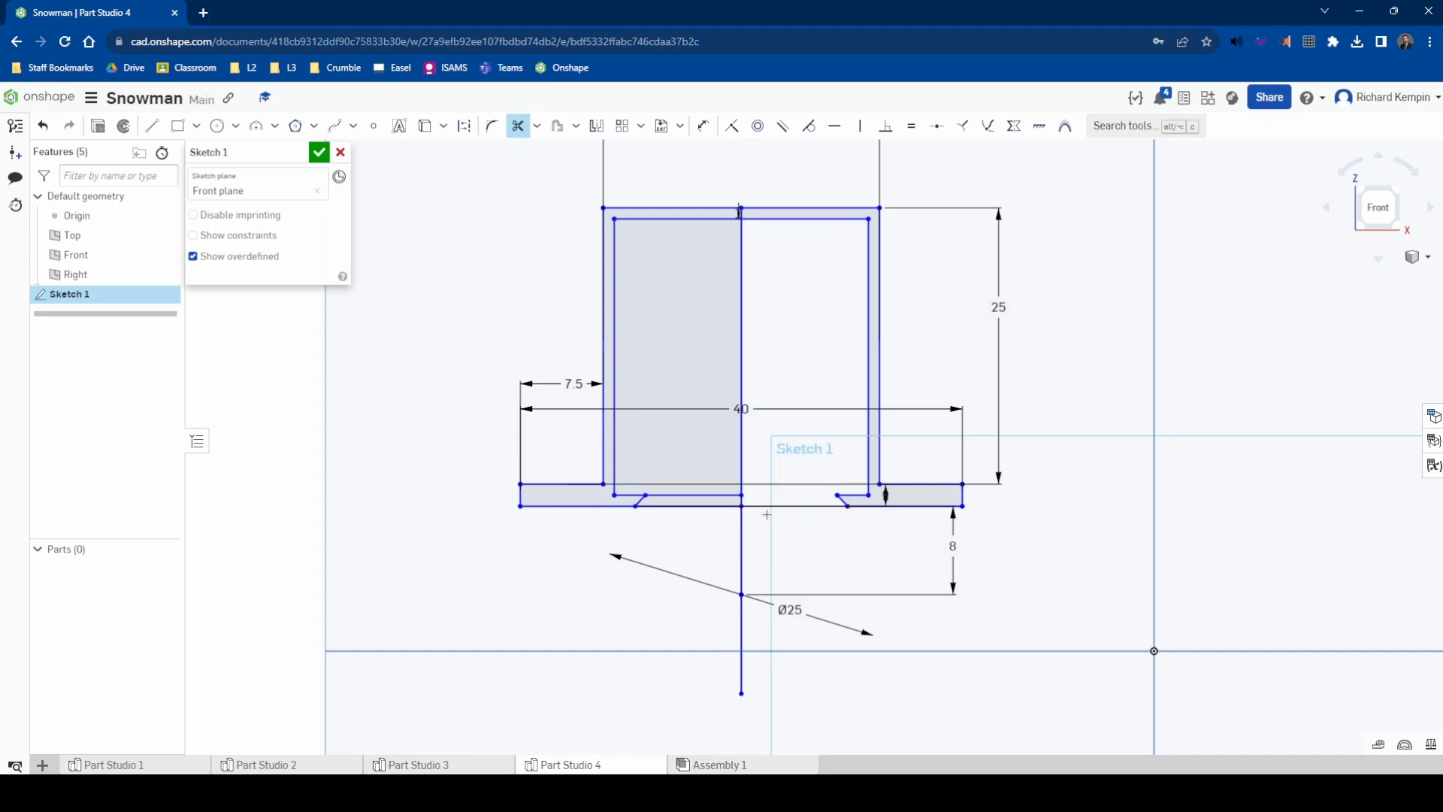
{"action": "left_click", "coordinate": [717, 497]}
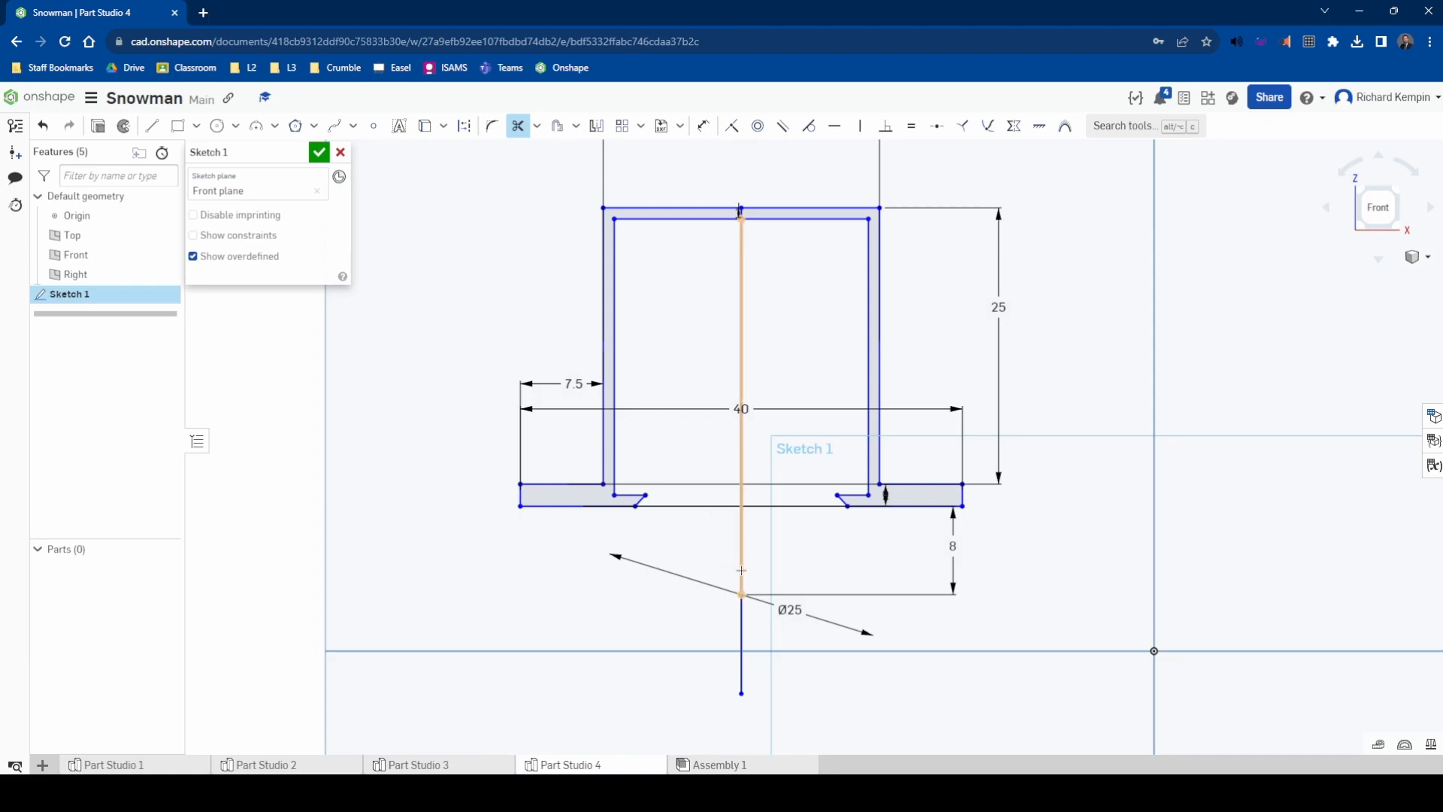
Trim the vertical centre line away inside the hat and below it, keeping only the piece within the crown's top wall
{"action": "left_click", "coordinate": [742, 247]}
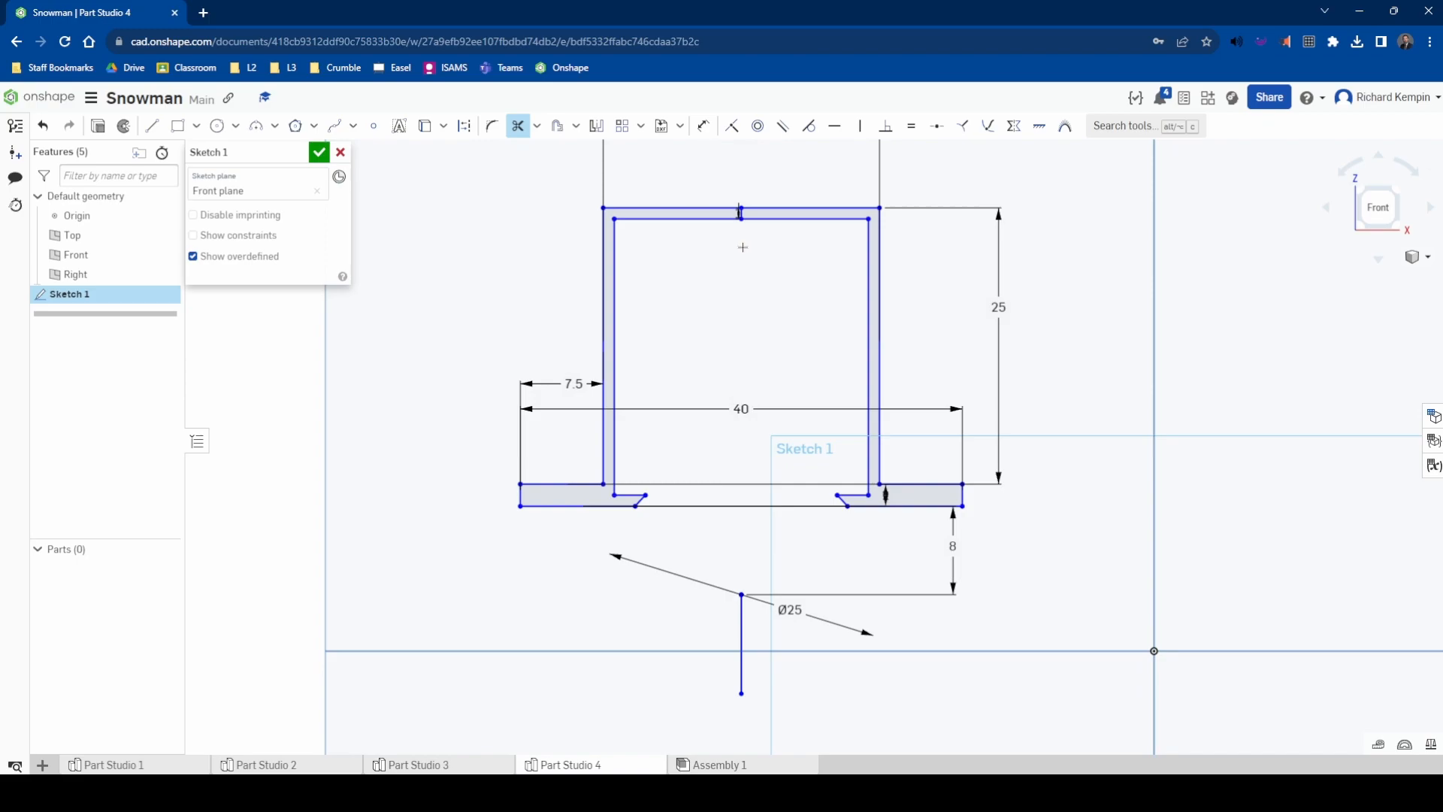
{"action": "left_click", "coordinate": [741, 632]}
{"action": "key", "text": "Escape"}
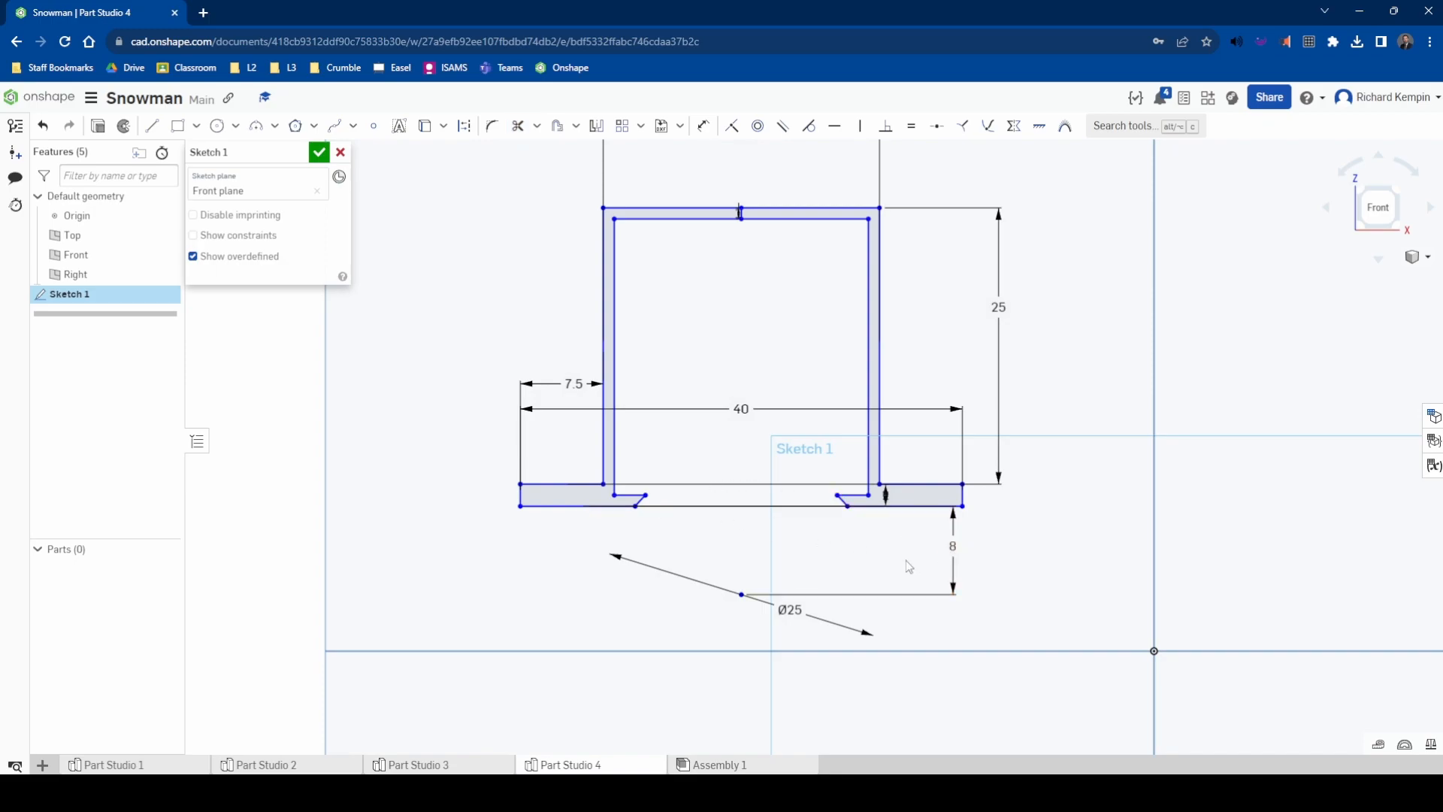
Test the trimmed opening with the arc centre 9 mm below the brim, and undo that dimension change
{"action": "double_click", "coordinate": [951, 548]}
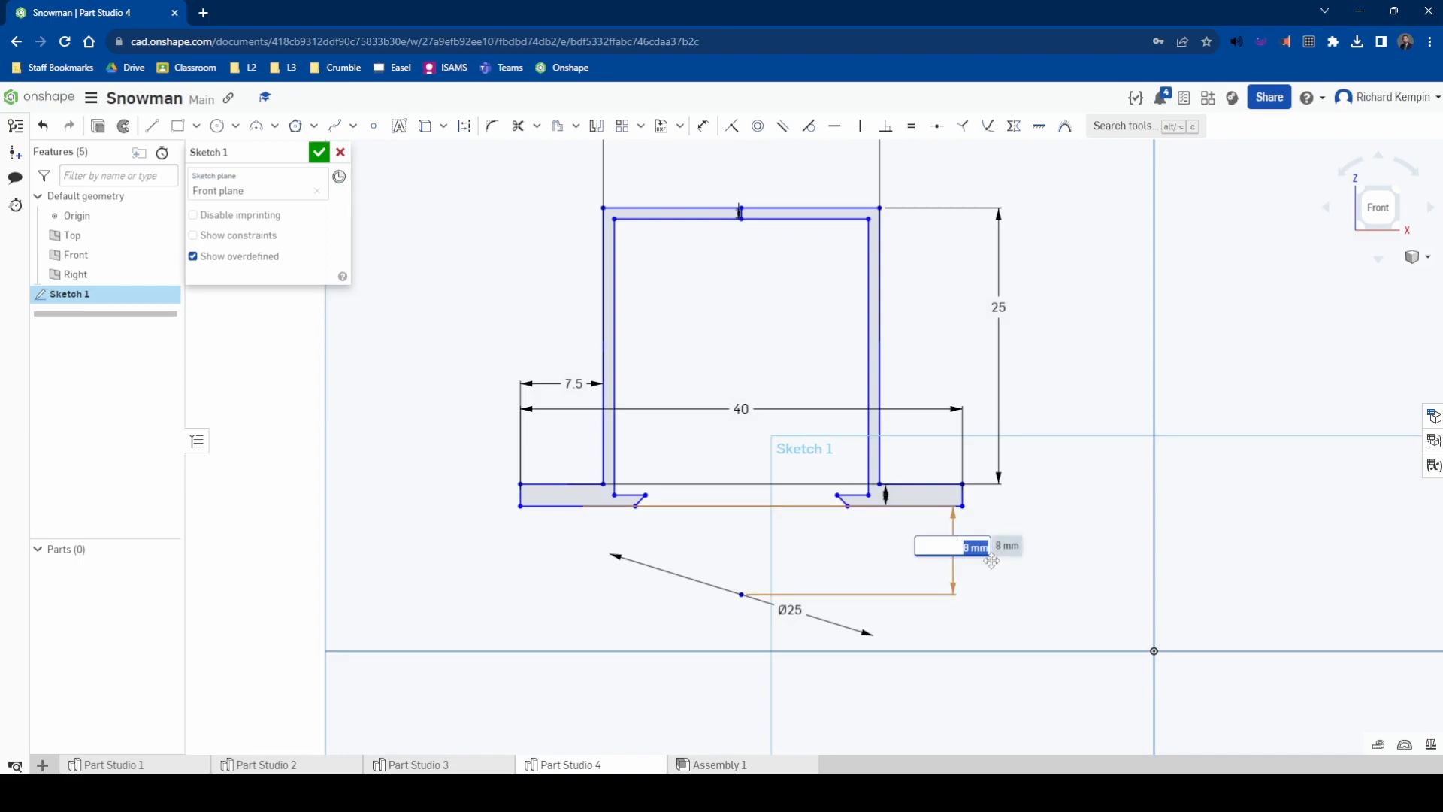
{"action": "type", "text": "9"}
{"action": "key", "text": "Return"}
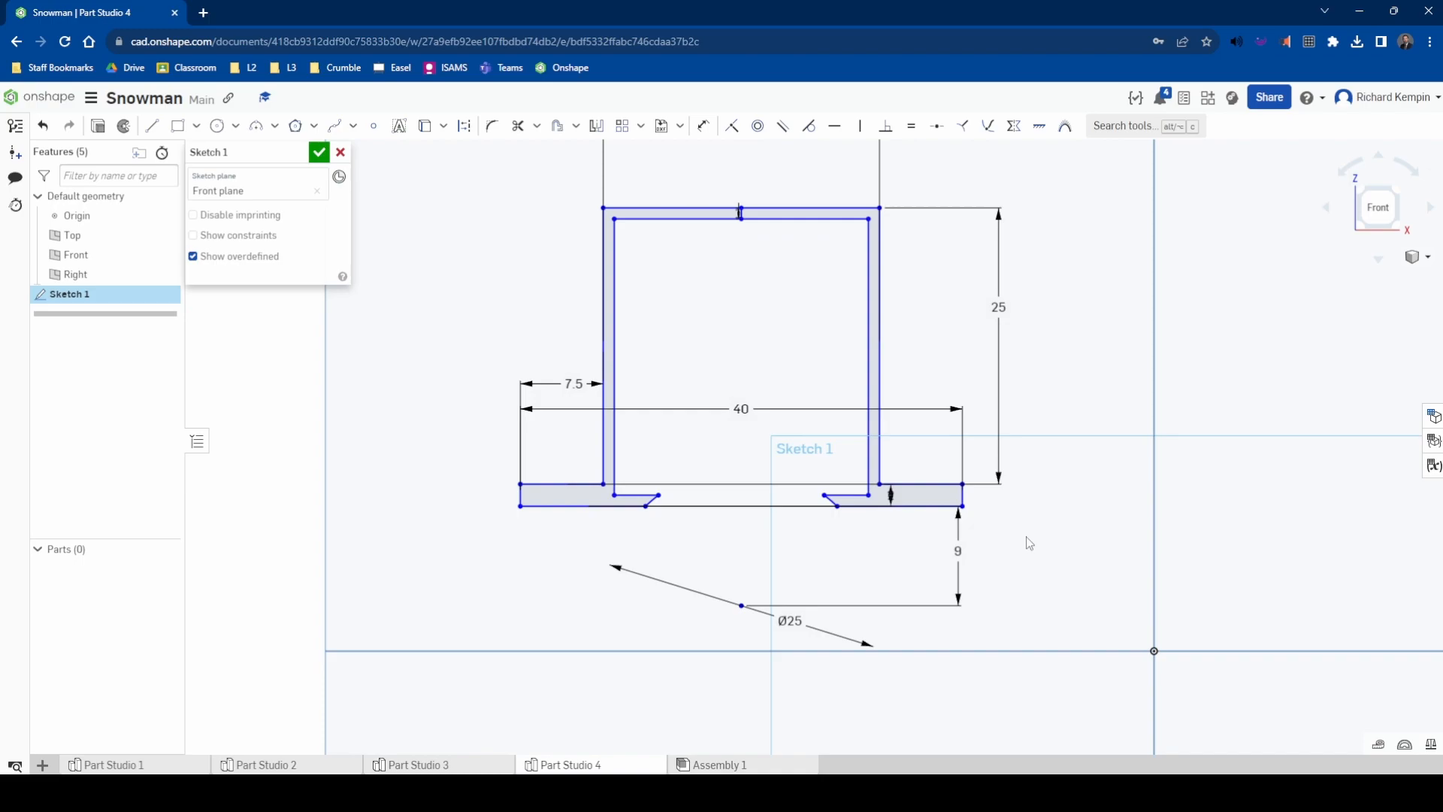
{"action": "key", "text": "ctrl+z"}
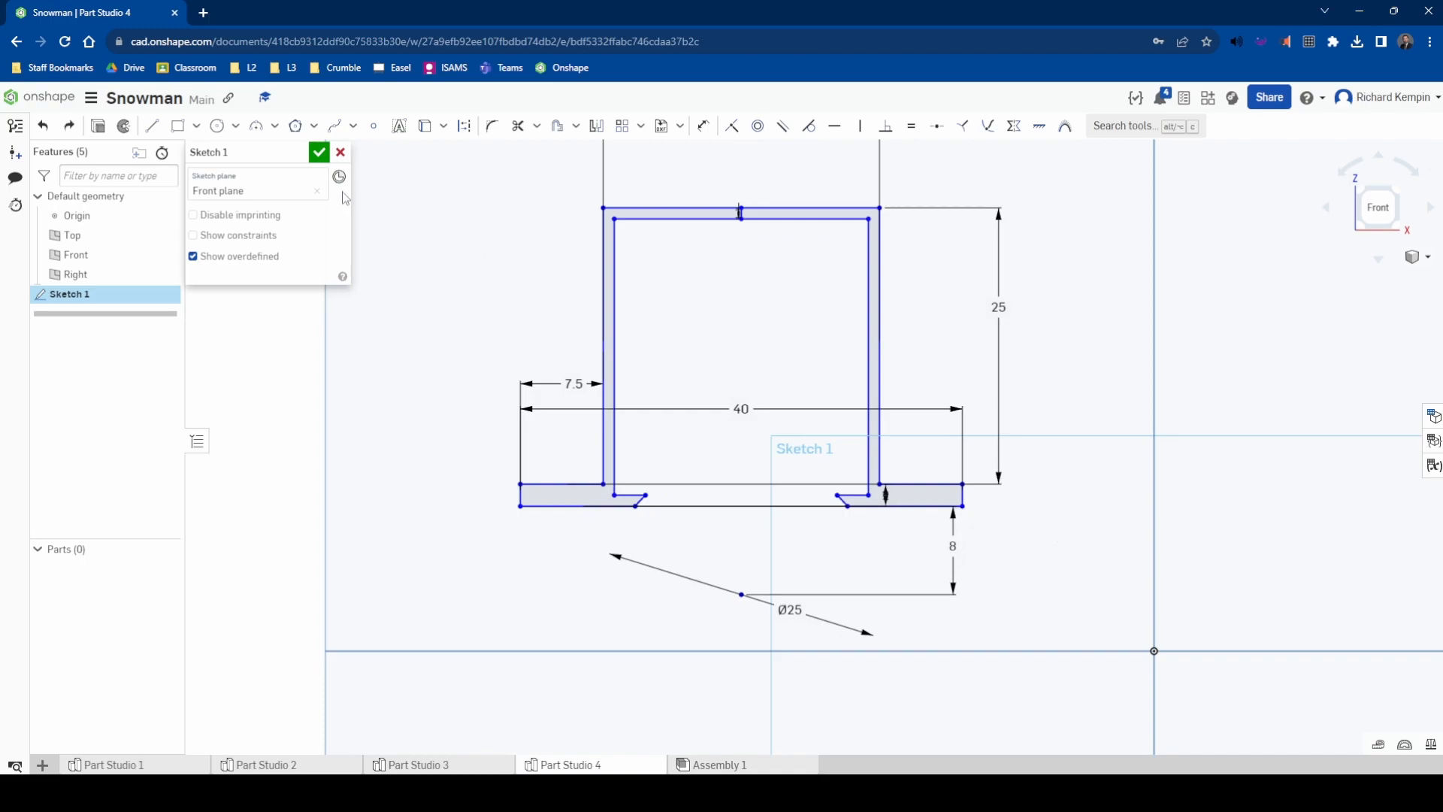
Finish the hat profile sketch and tilt the view to inspect it
{"action": "left_click", "coordinate": [319, 154]}
{"action": "mouse_move", "coordinate": [1079, 306]}
{"action": "right_mouse_down"}
{"action": "mouse_move", "coordinate": [1053, 322]}
{"action": "mouse_move", "coordinate": [1069, 326]}
{"action": "right_mouse_up"}
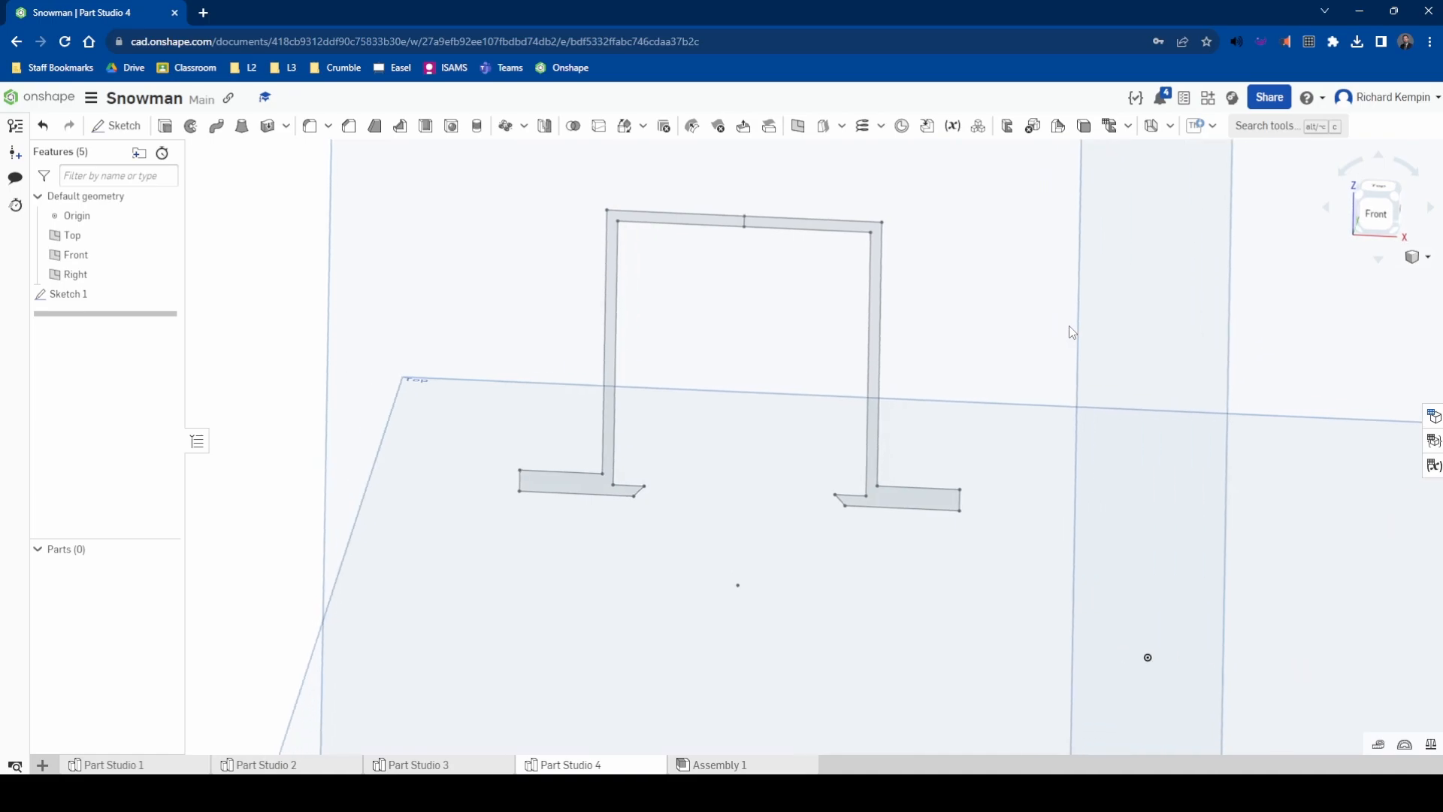
Try revolving one half of the hat profile 359.9999 degrees in one direction about the crown's short centre line, and undo it
{"action": "middle_click_drag", "start_coordinate": [725, 331], "coordinate": [782, 358]}
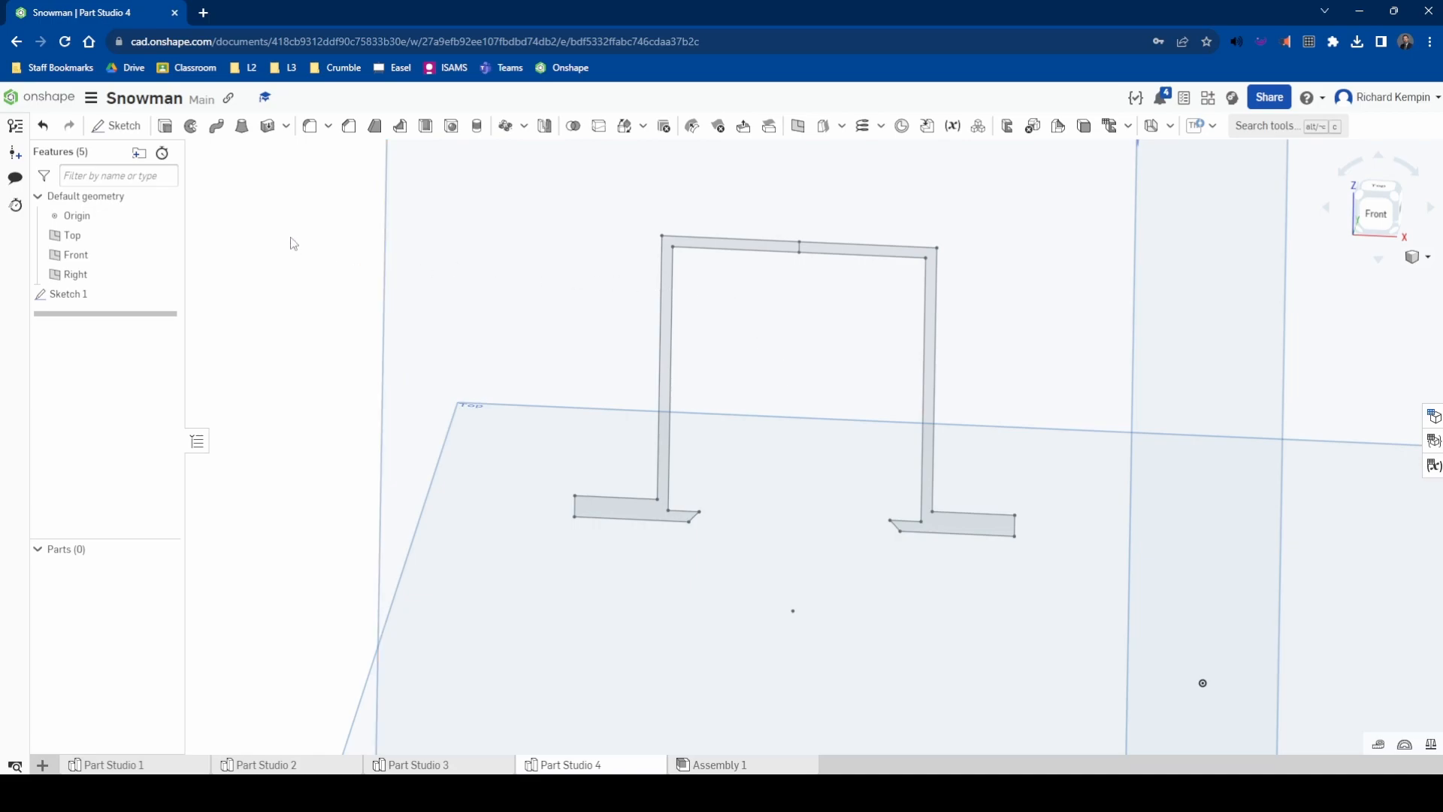
{"action": "left_click", "coordinate": [192, 126]}
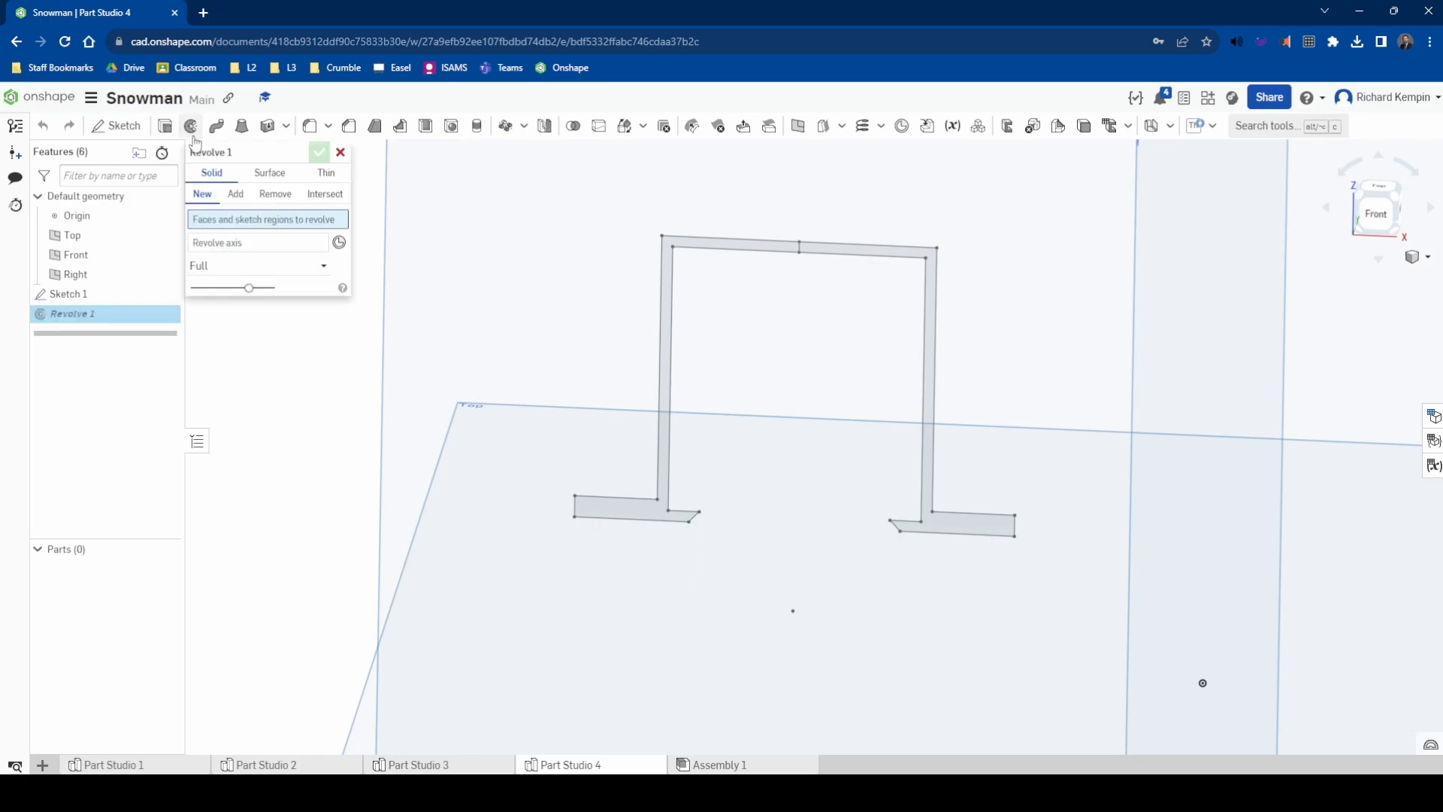
{"action": "left_click", "coordinate": [663, 260]}
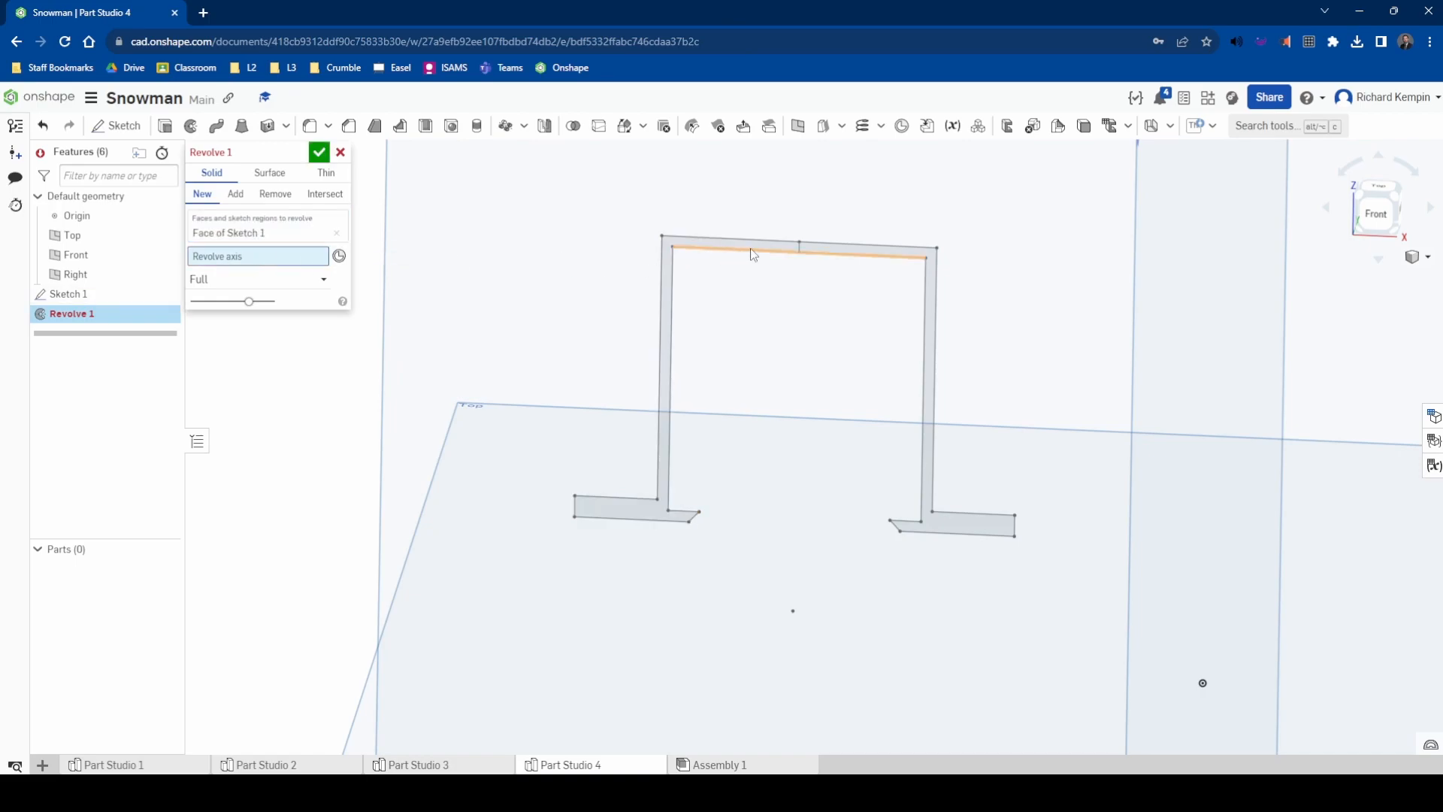
{"action": "left_click", "coordinate": [797, 248]}
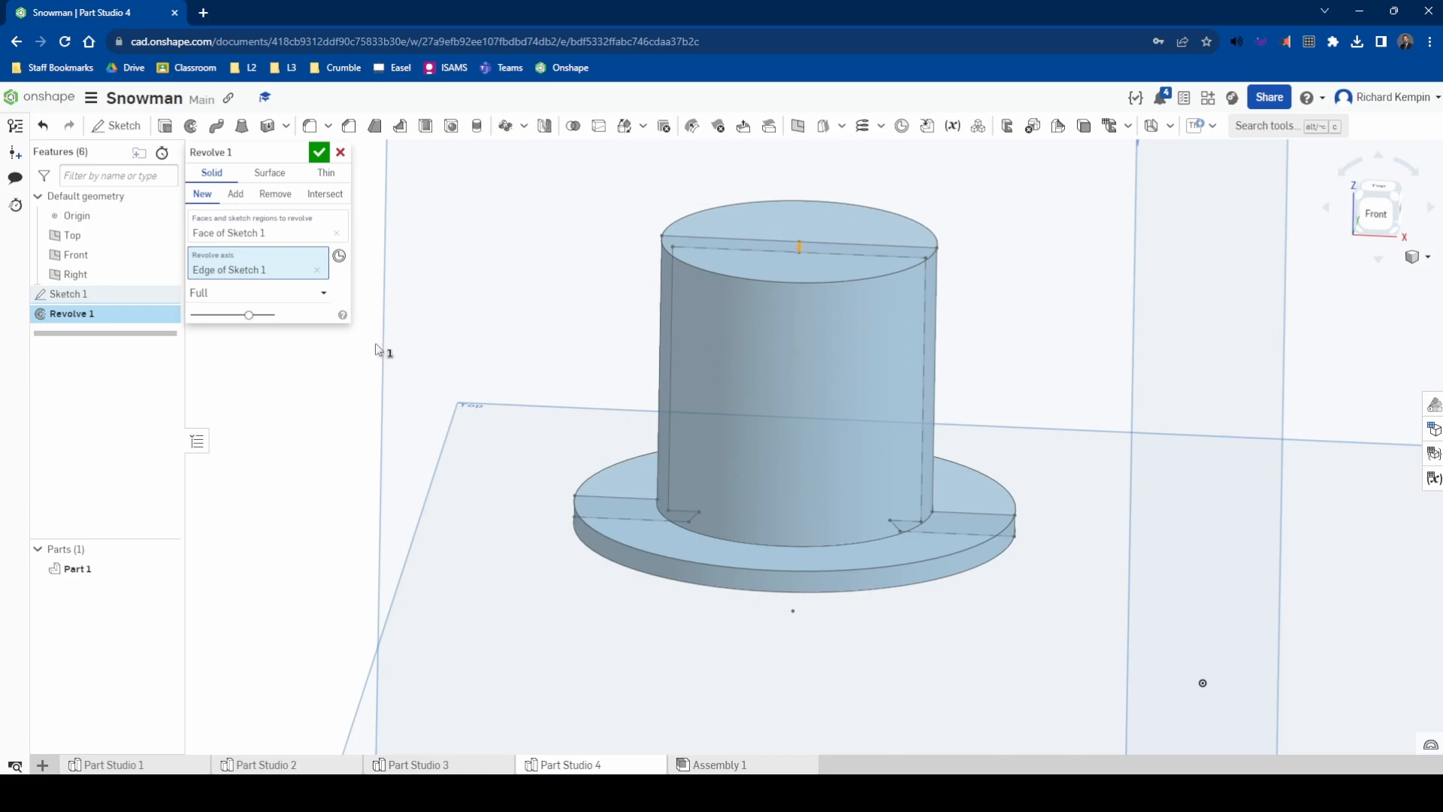
{"action": "left_click", "coordinate": [327, 296]}
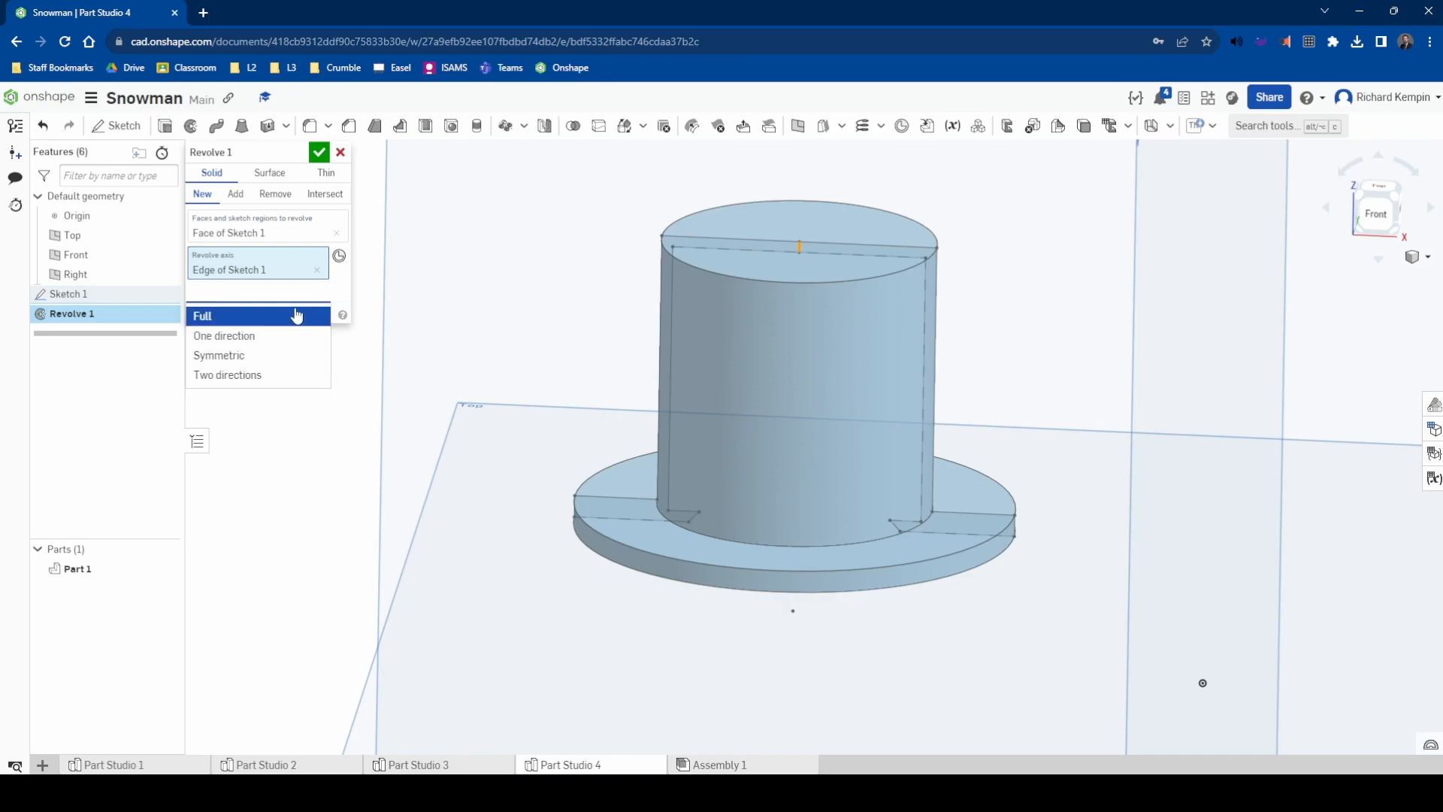
{"action": "left_click", "coordinate": [242, 335]}
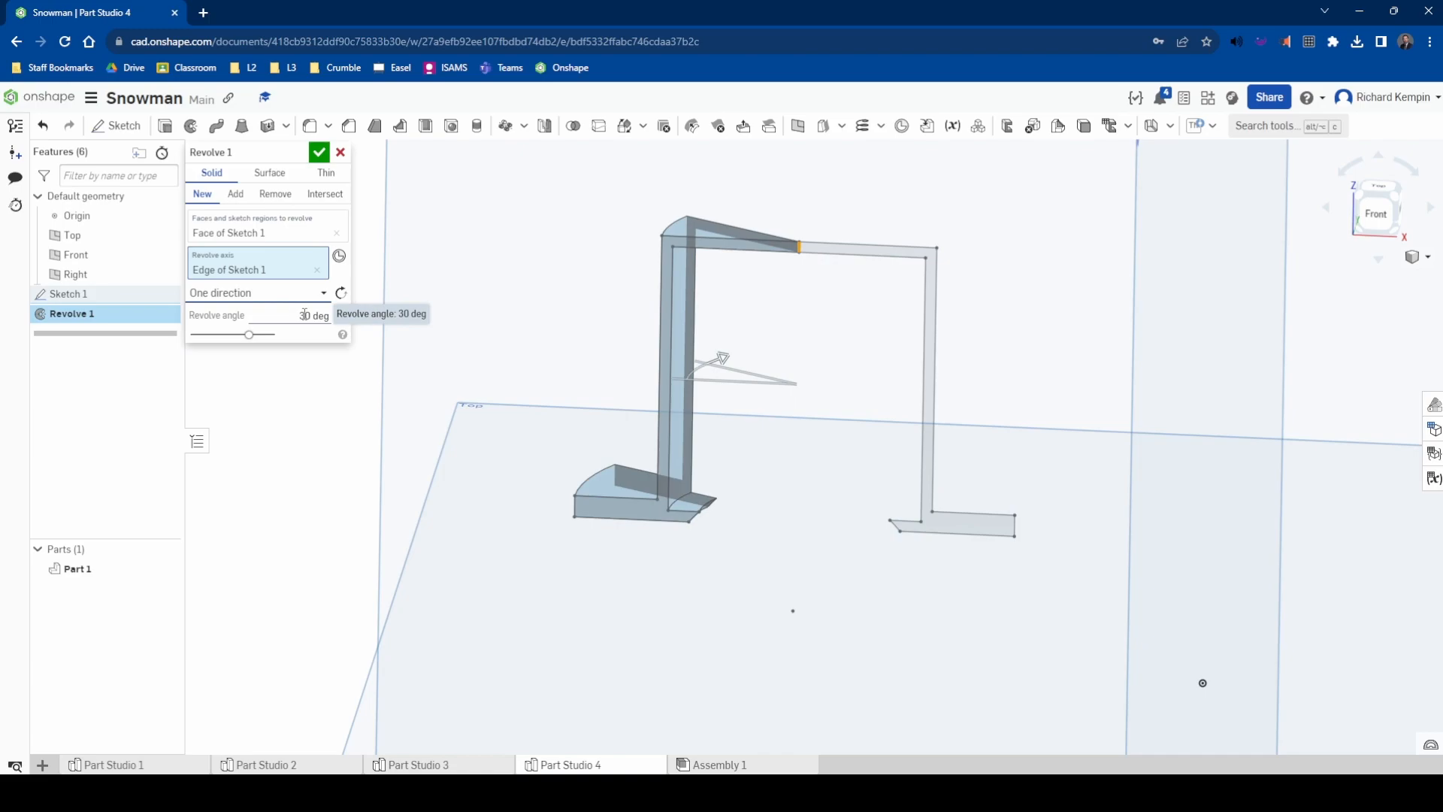
{"action": "left_click", "coordinate": [308, 316]}
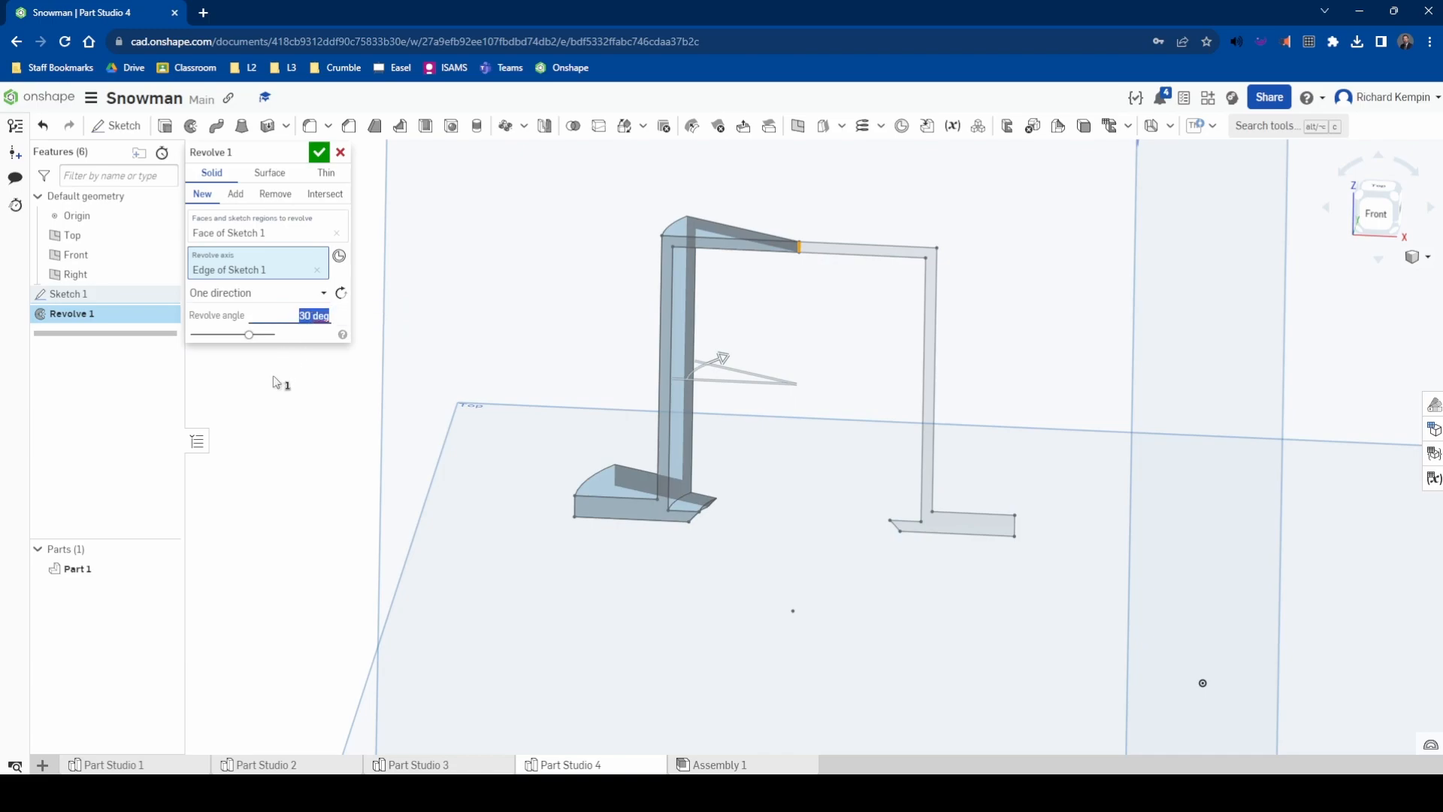
{"action": "type", "text": "359.9999"}
{"action": "key", "text": "Return"}
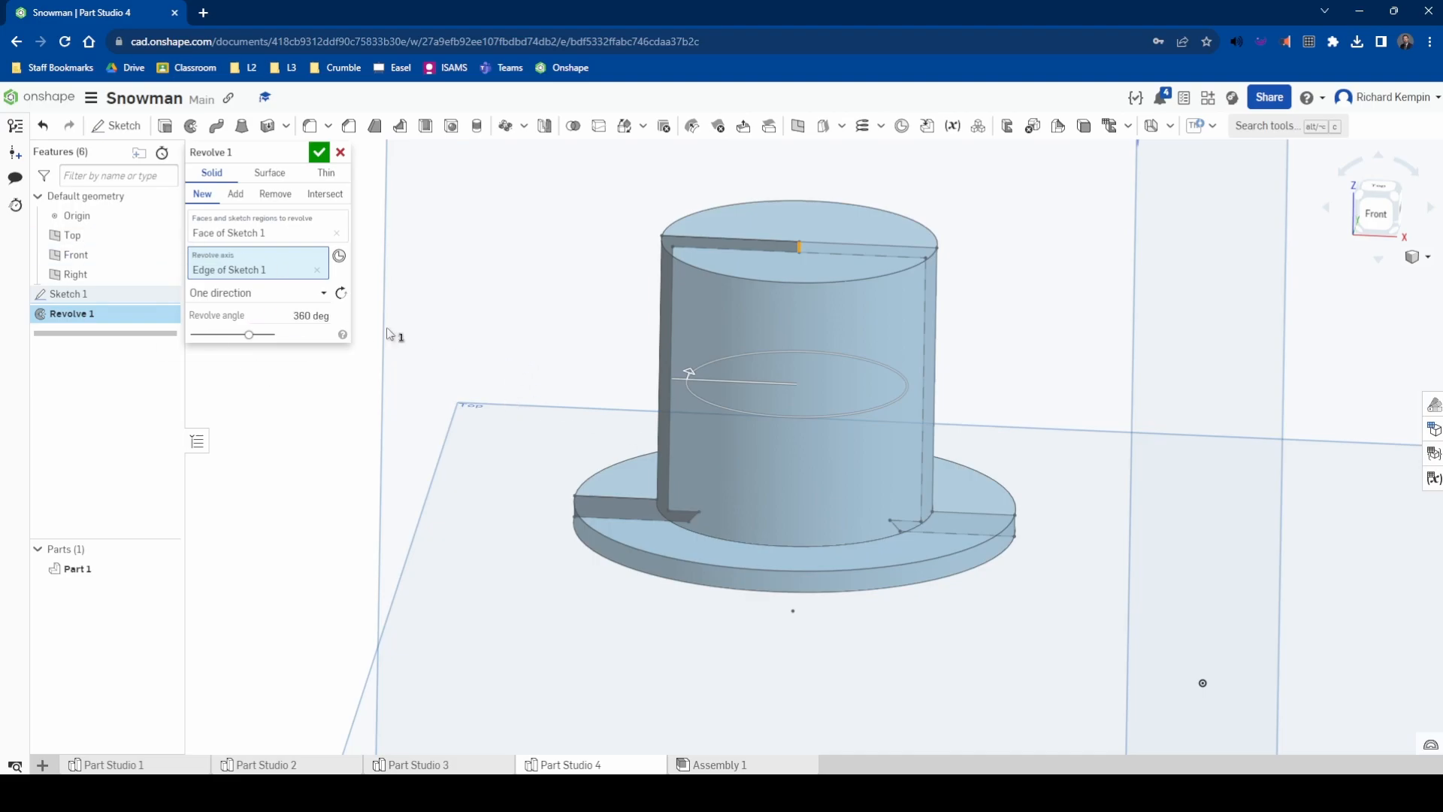
{"action": "left_click", "coordinate": [319, 152]}
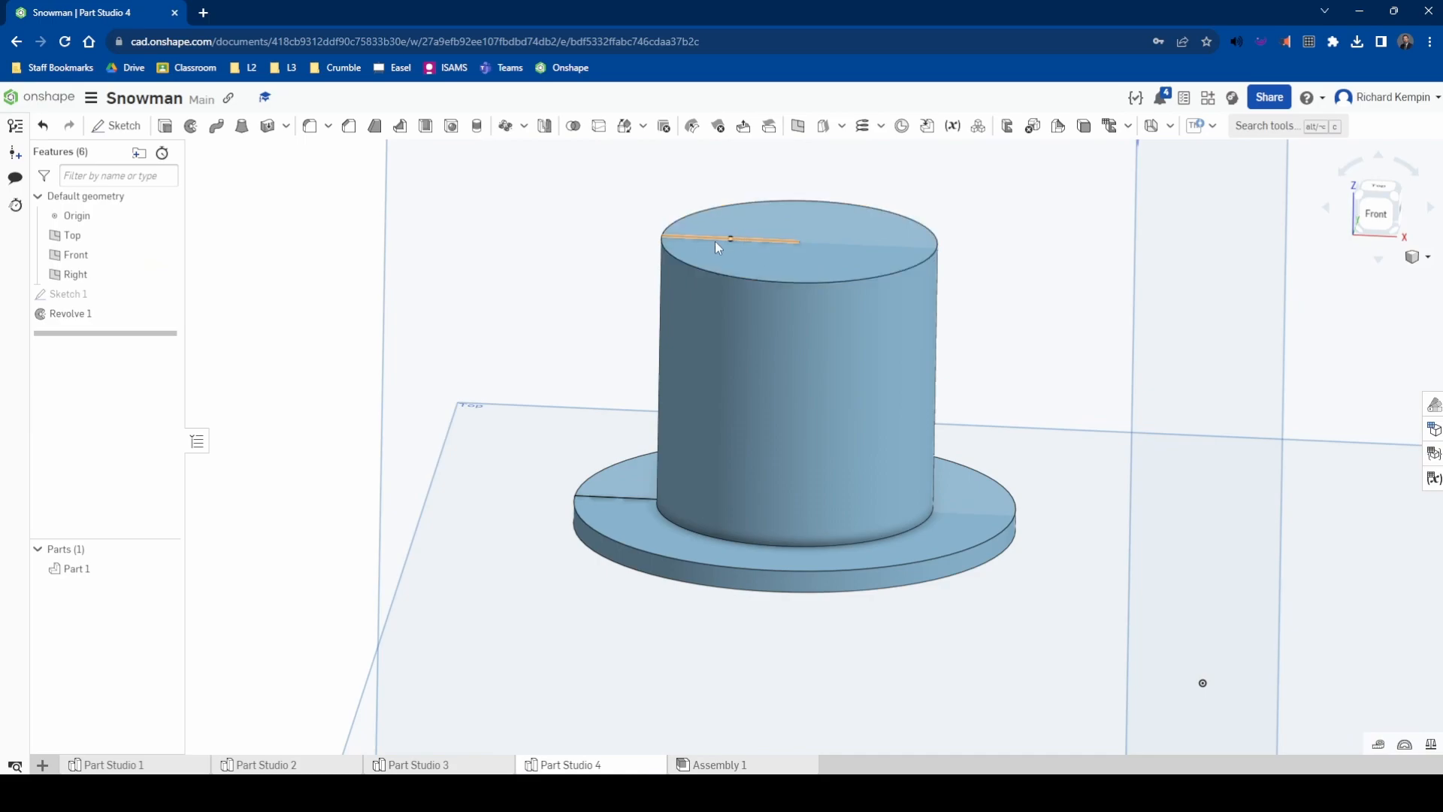
{"action": "key", "text": "ctrl+z"}
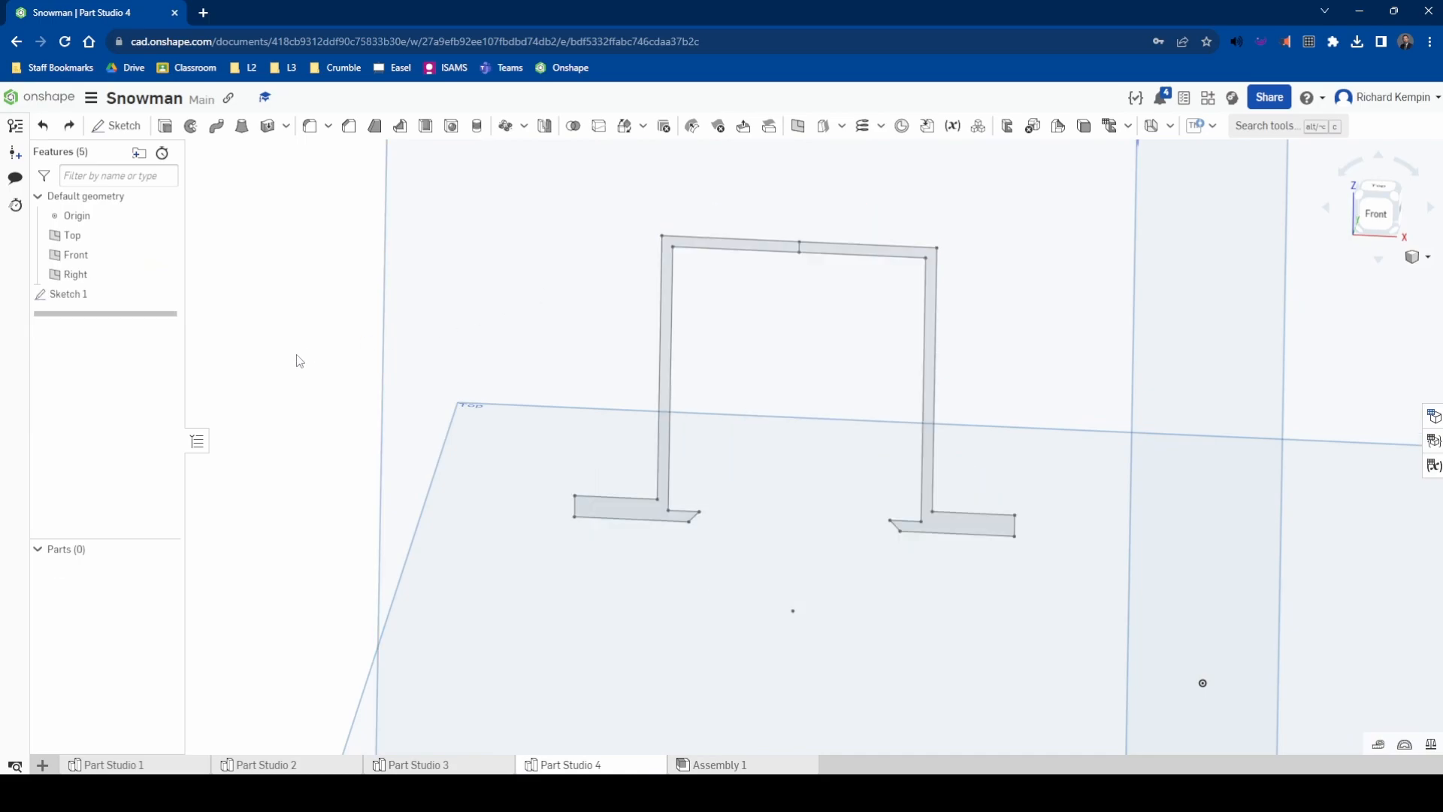
Revolve one half of the hat profile fully about the short centre line in the crown's top wall as a new solid
{"action": "left_click", "coordinate": [190, 125]}
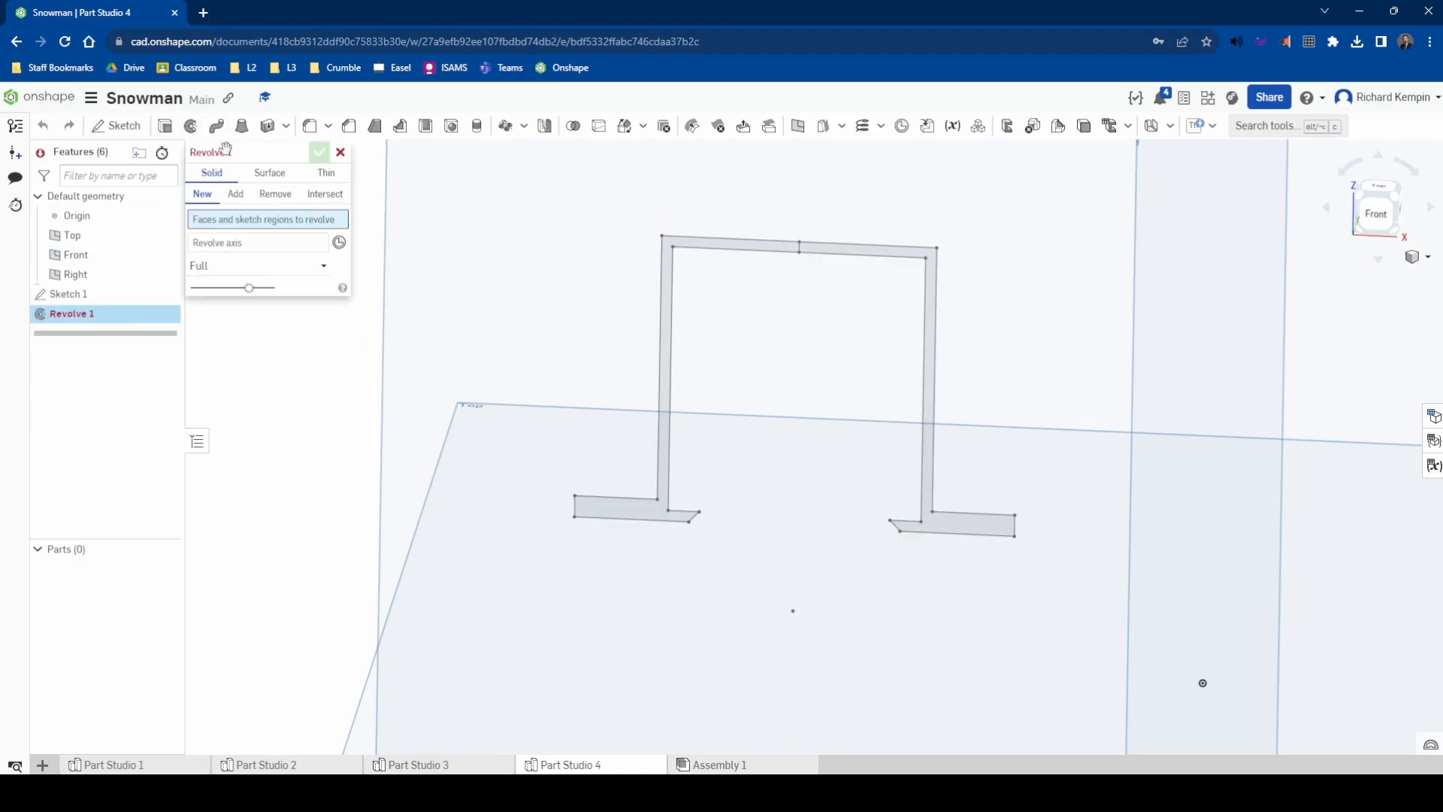
{"action": "left_click", "coordinate": [664, 282]}
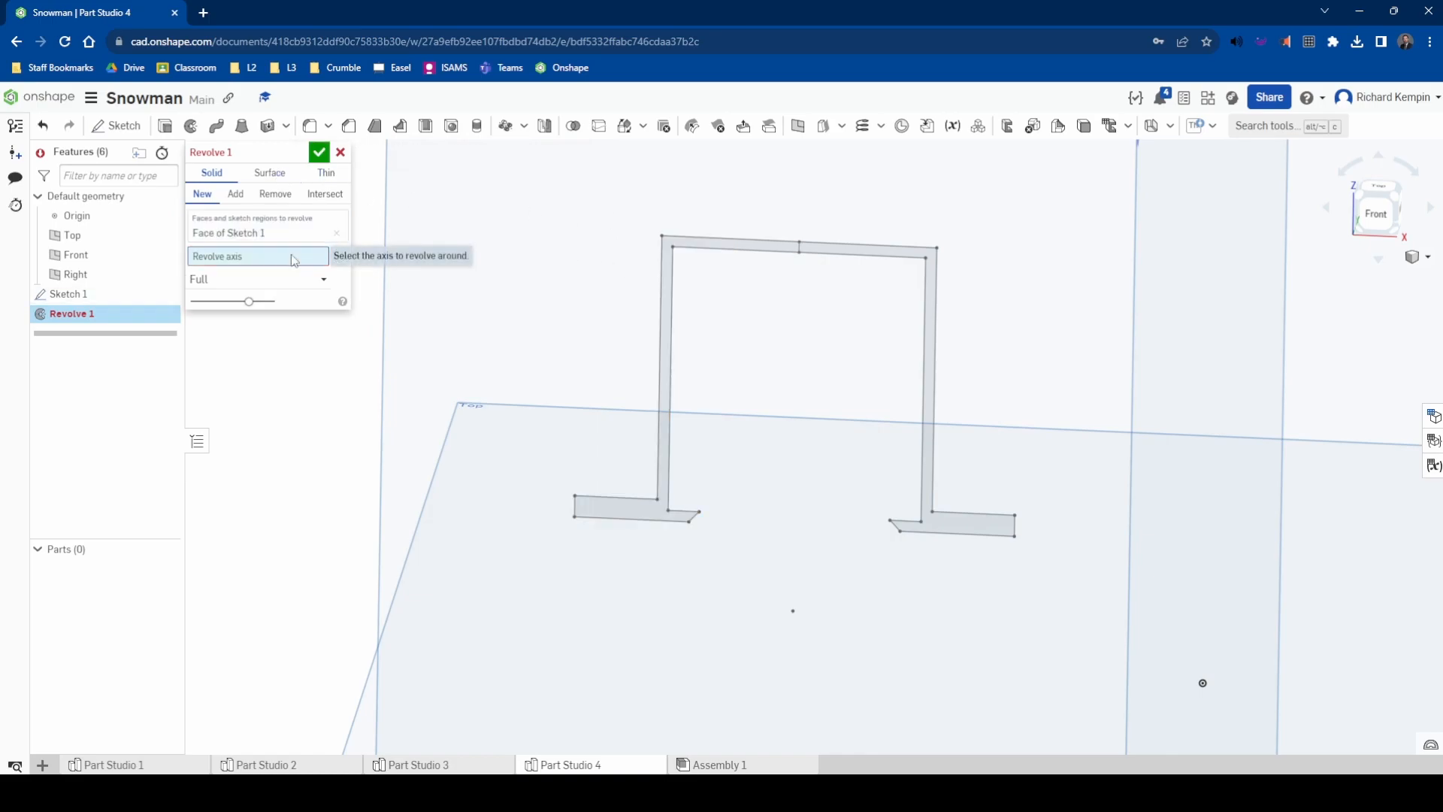
{"action": "left_click", "coordinate": [792, 254]}
{"action": "left_click", "coordinate": [319, 152]}
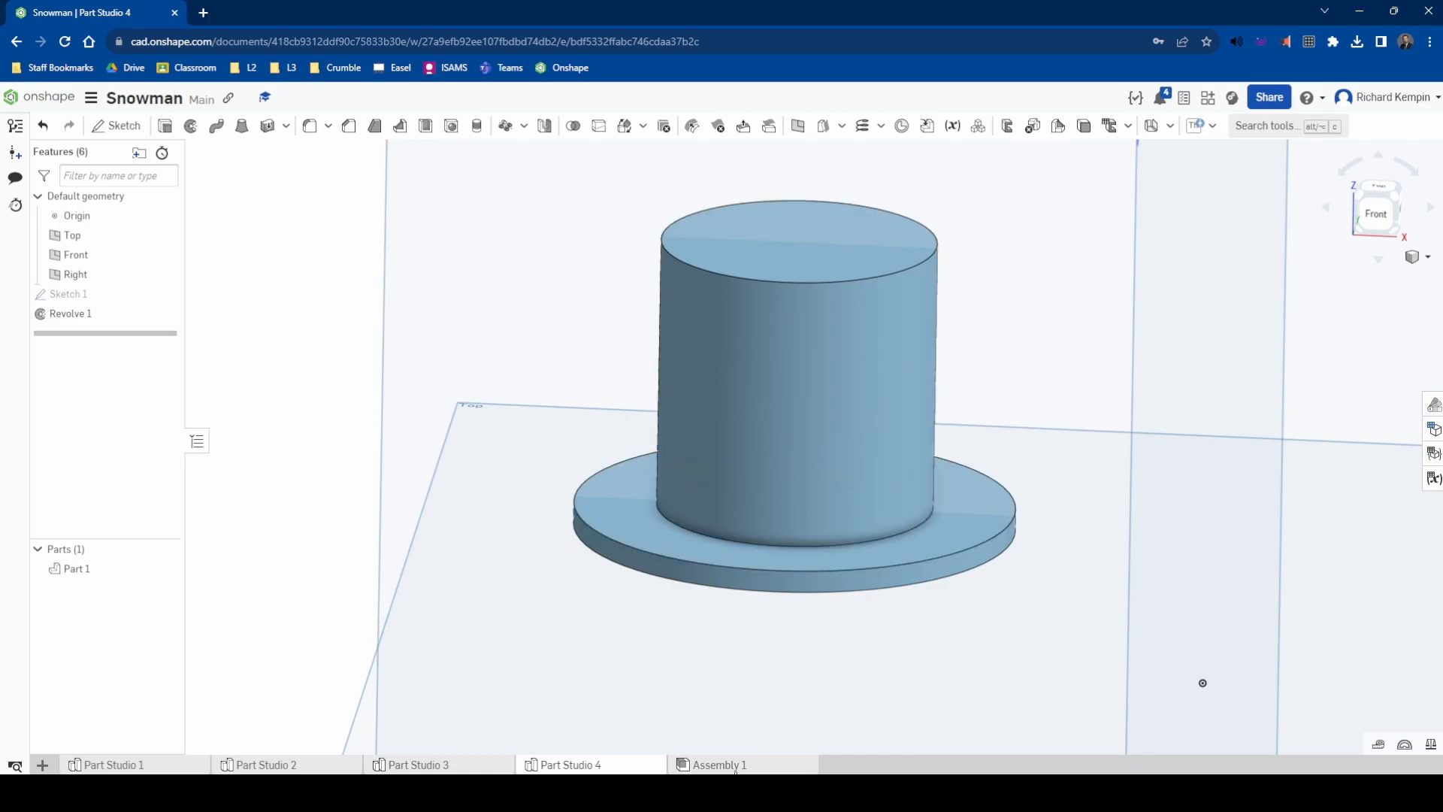
Open Assembly 1 and insert the flat-bottomed base ball from Part Studio 1 near the origin
{"action": "left_click", "coordinate": [735, 765]}
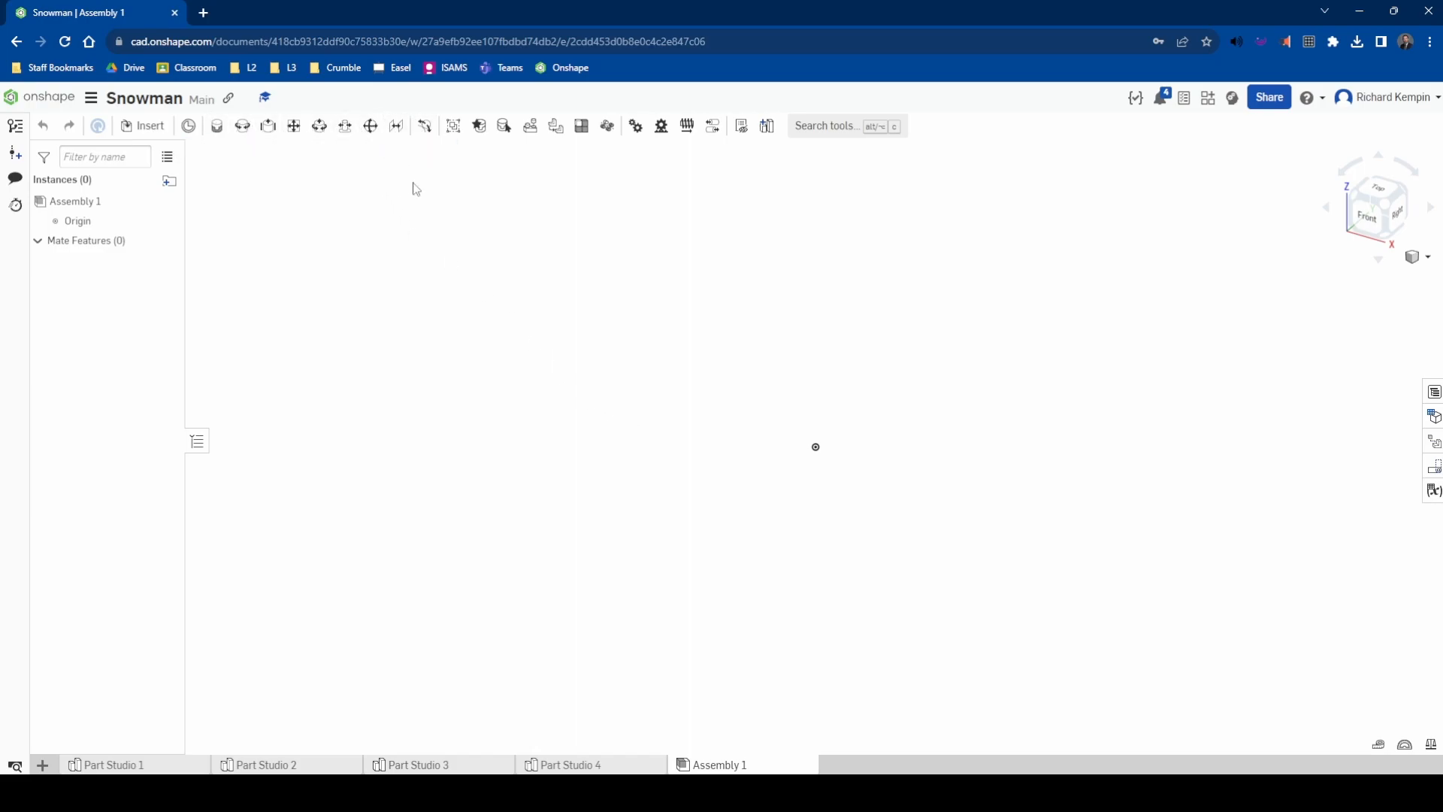
{"action": "left_click", "coordinate": [147, 126]}
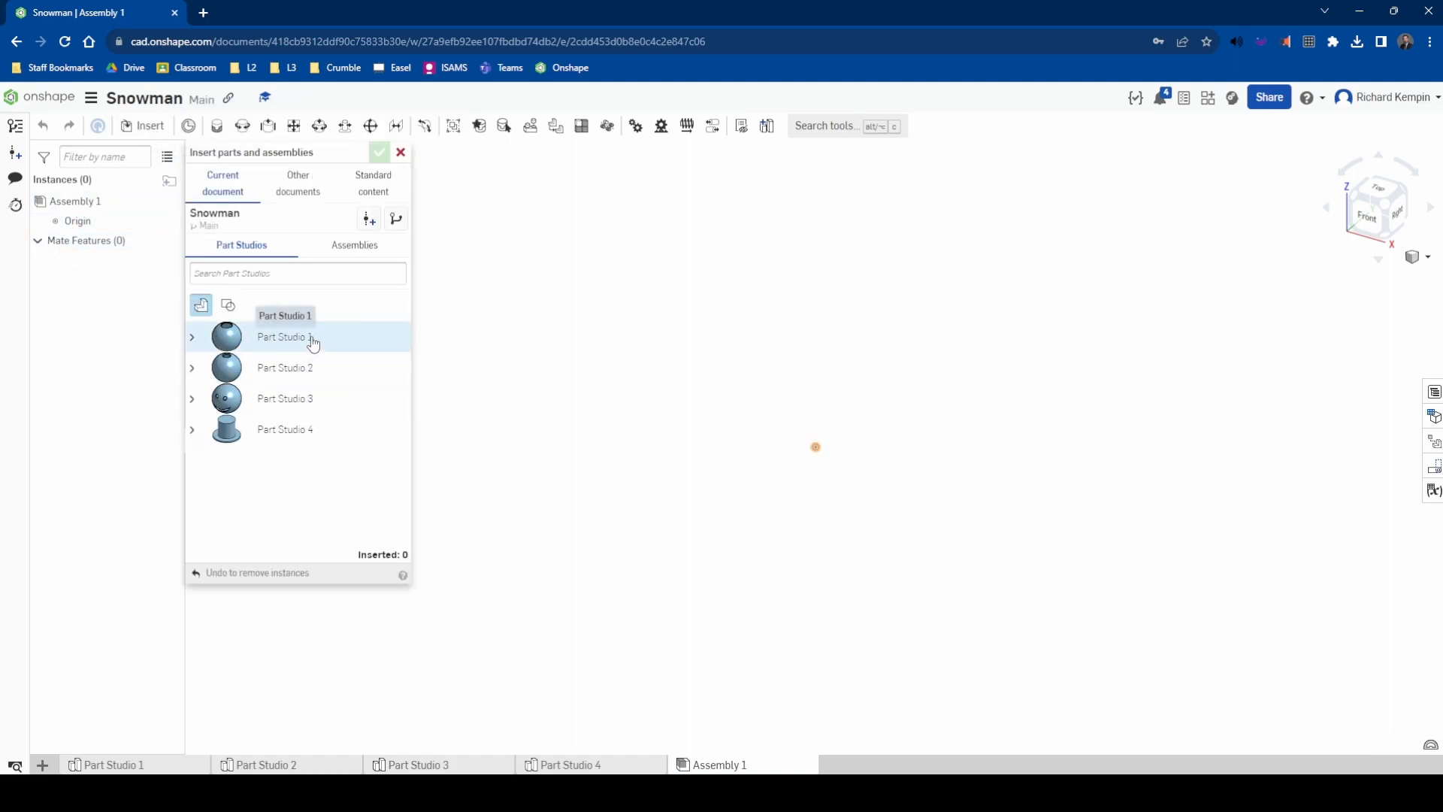
{"action": "left_click", "coordinate": [299, 342]}
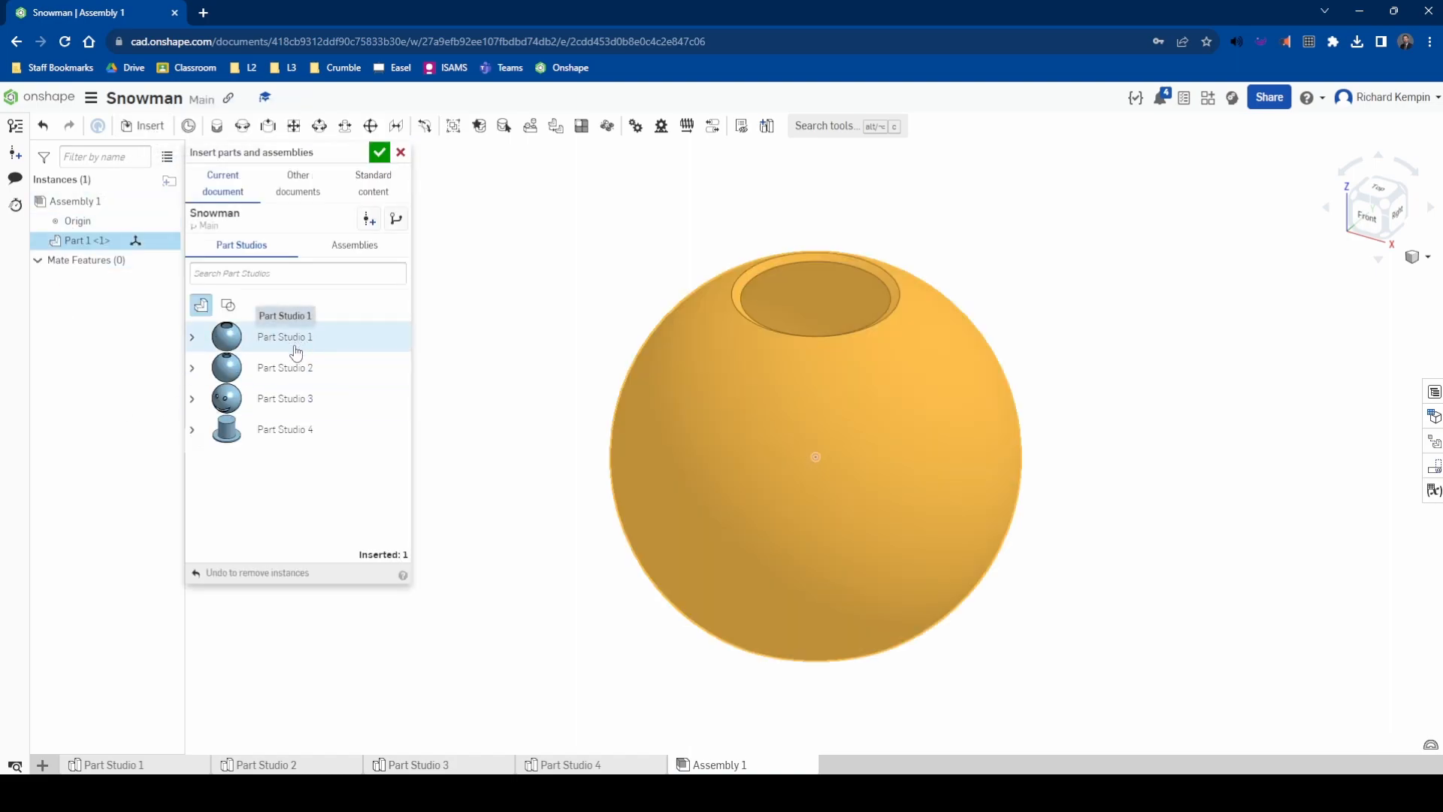
{"action": "left_click", "coordinate": [835, 396]}
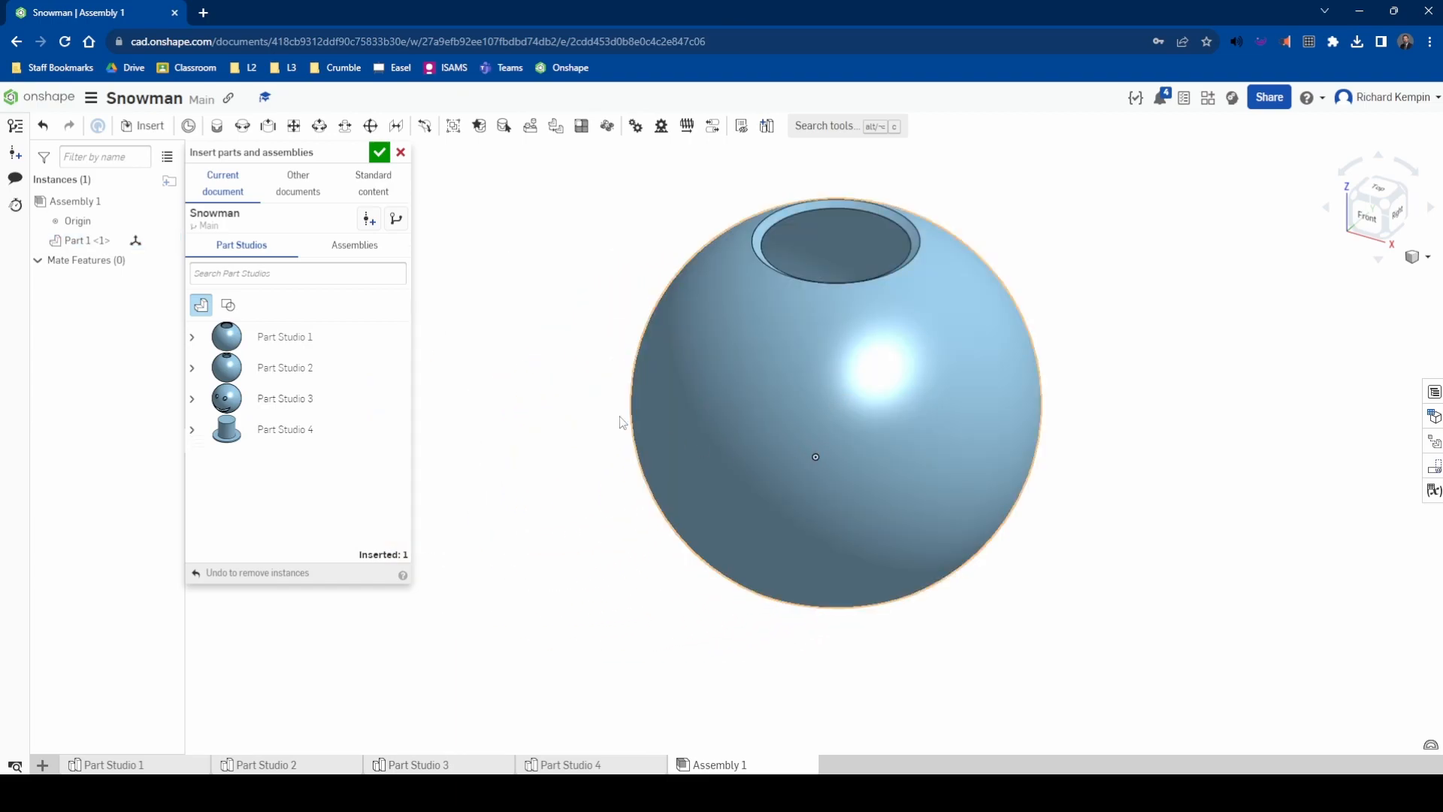
{"action": "left_click", "coordinate": [379, 152]}
Fix the base ball in place in the assembly
{"action": "right_click_drag", "start_coordinate": [449, 432], "coordinate": [530, 515]}
{"action": "scroll", "coordinate": [530, 512], "scroll_direction": "down", "scroll_amount": 1}
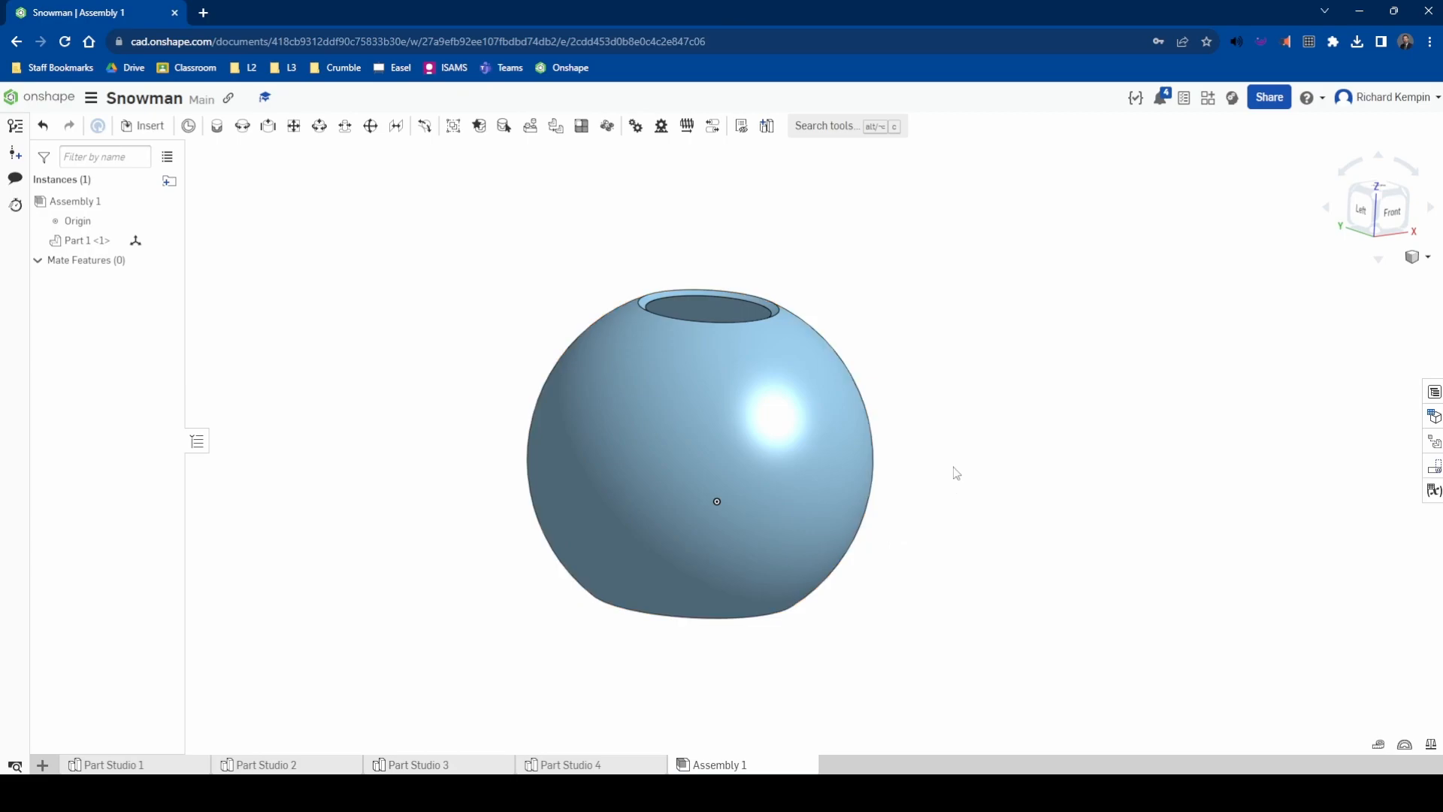
{"action": "middle_click_drag", "start_coordinate": [957, 467], "coordinate": [1020, 493]}
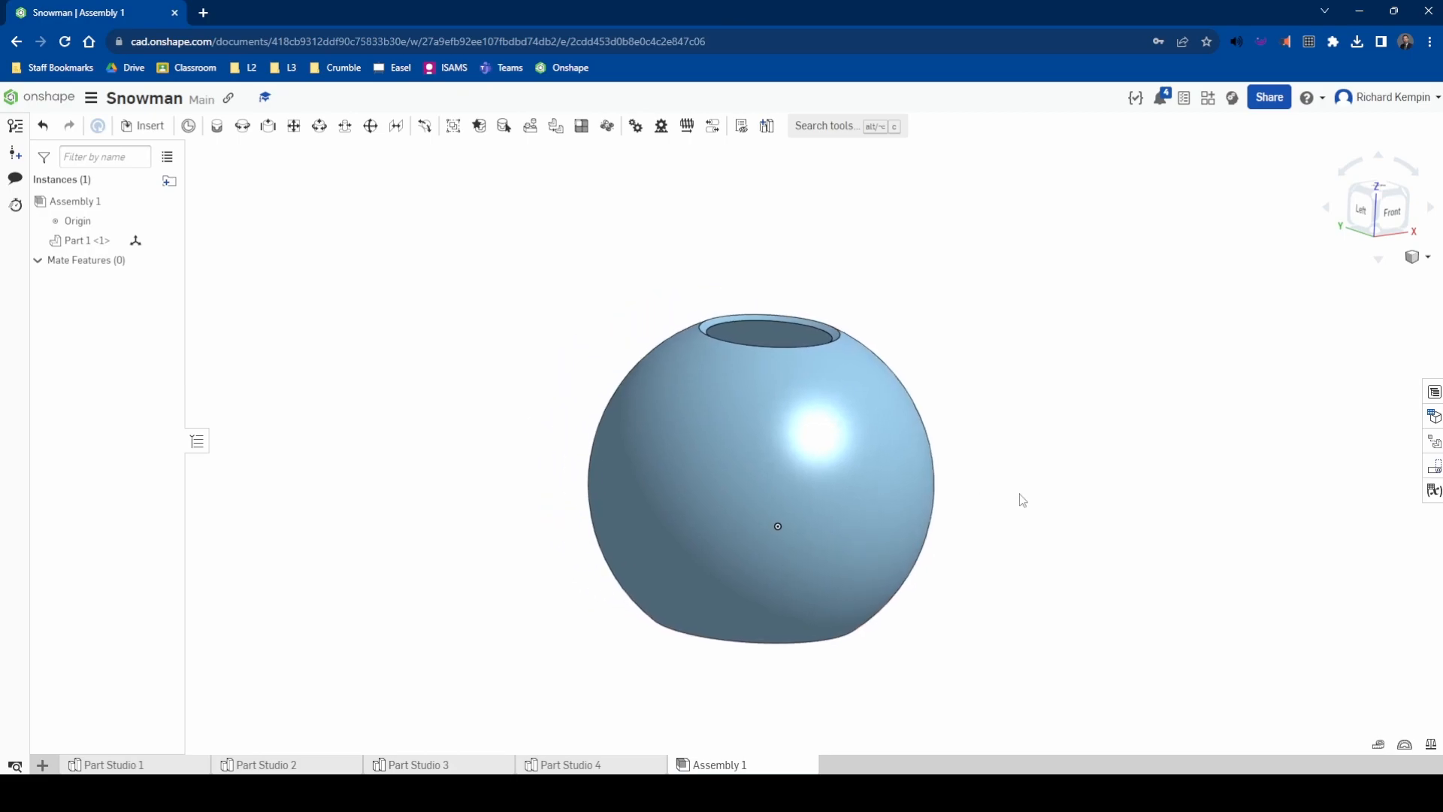
{"action": "right_click", "coordinate": [85, 243]}
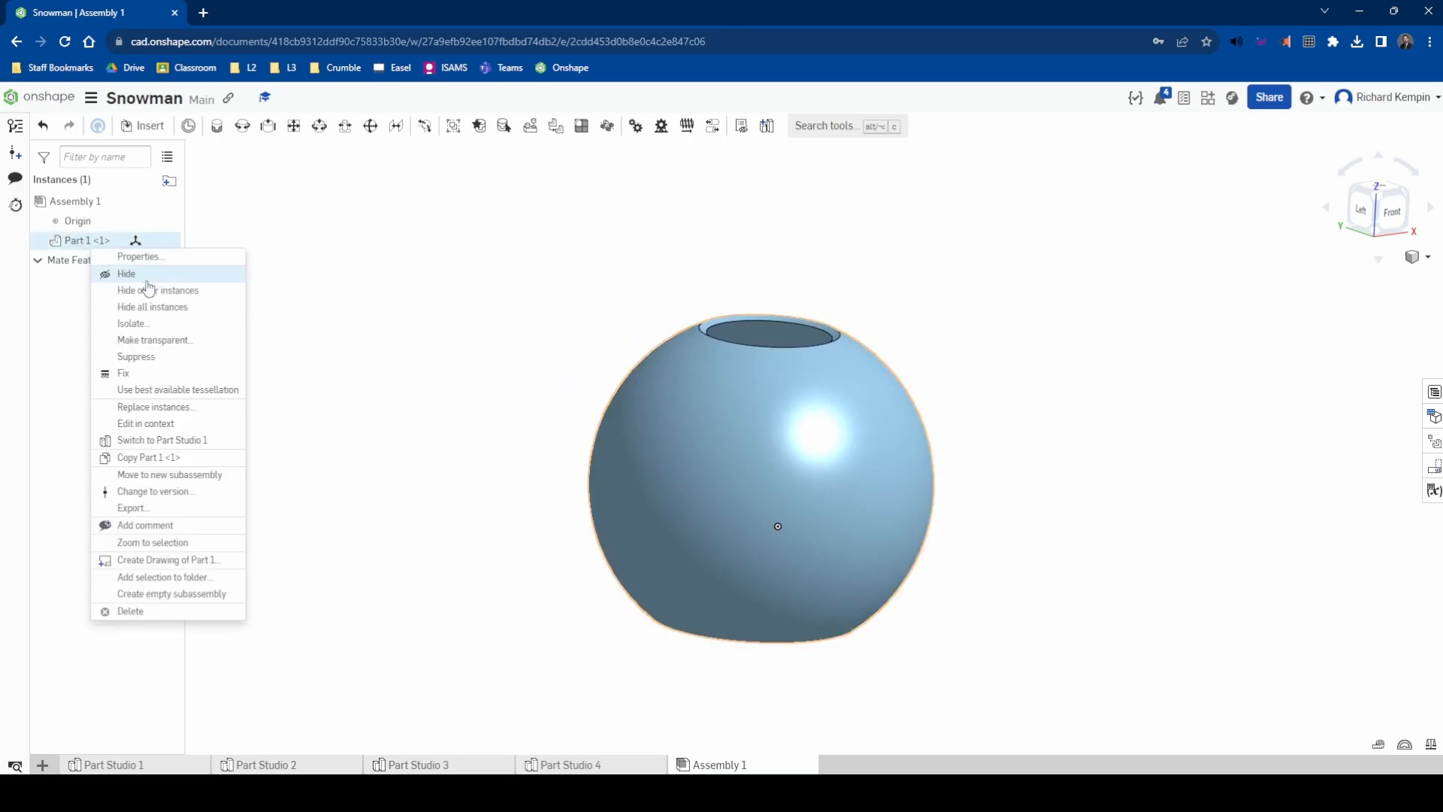
{"action": "left_click", "coordinate": [123, 375]}
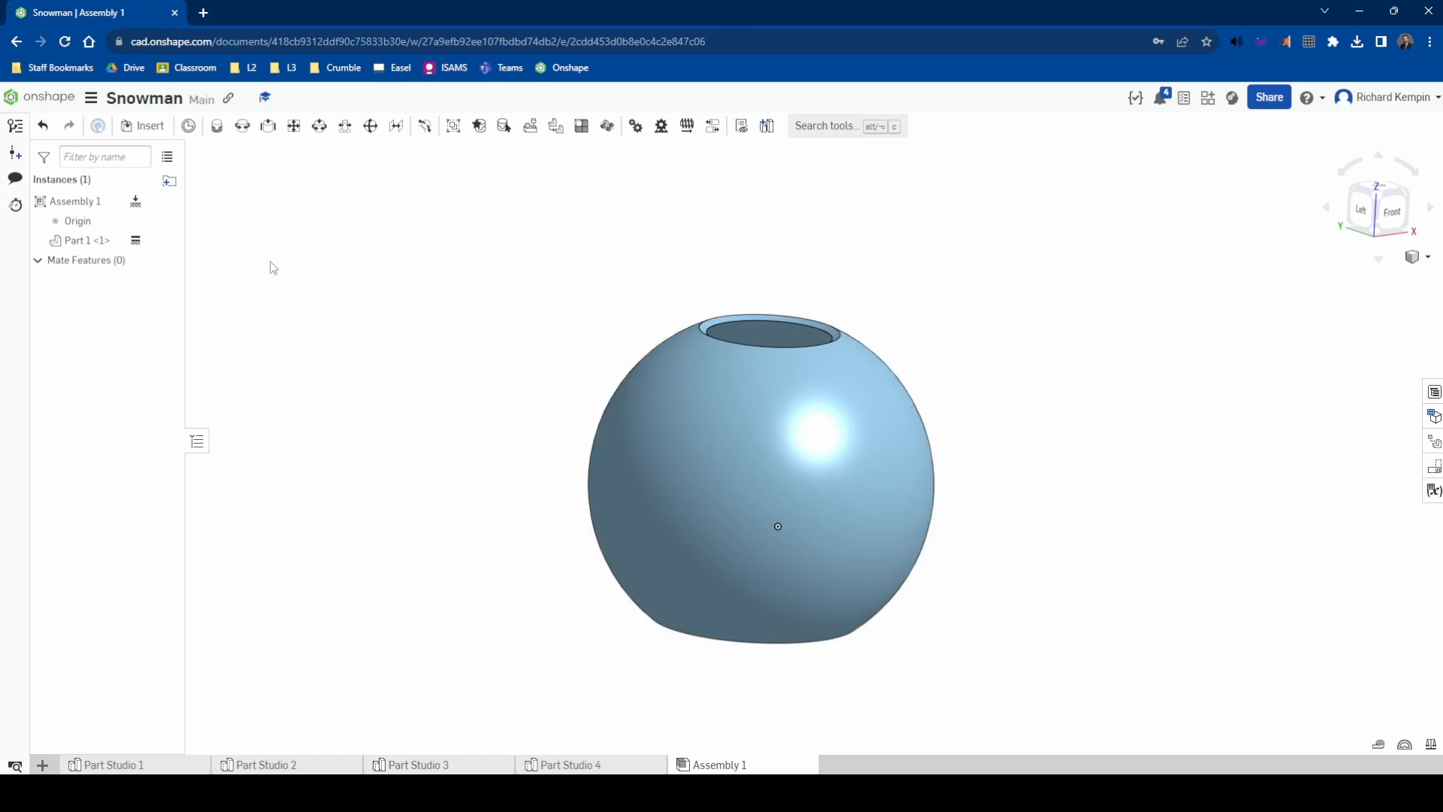
Insert the middle ball from Part Studio 2, placing it in free space above and beside the base ball
{"action": "left_click", "coordinate": [149, 129]}
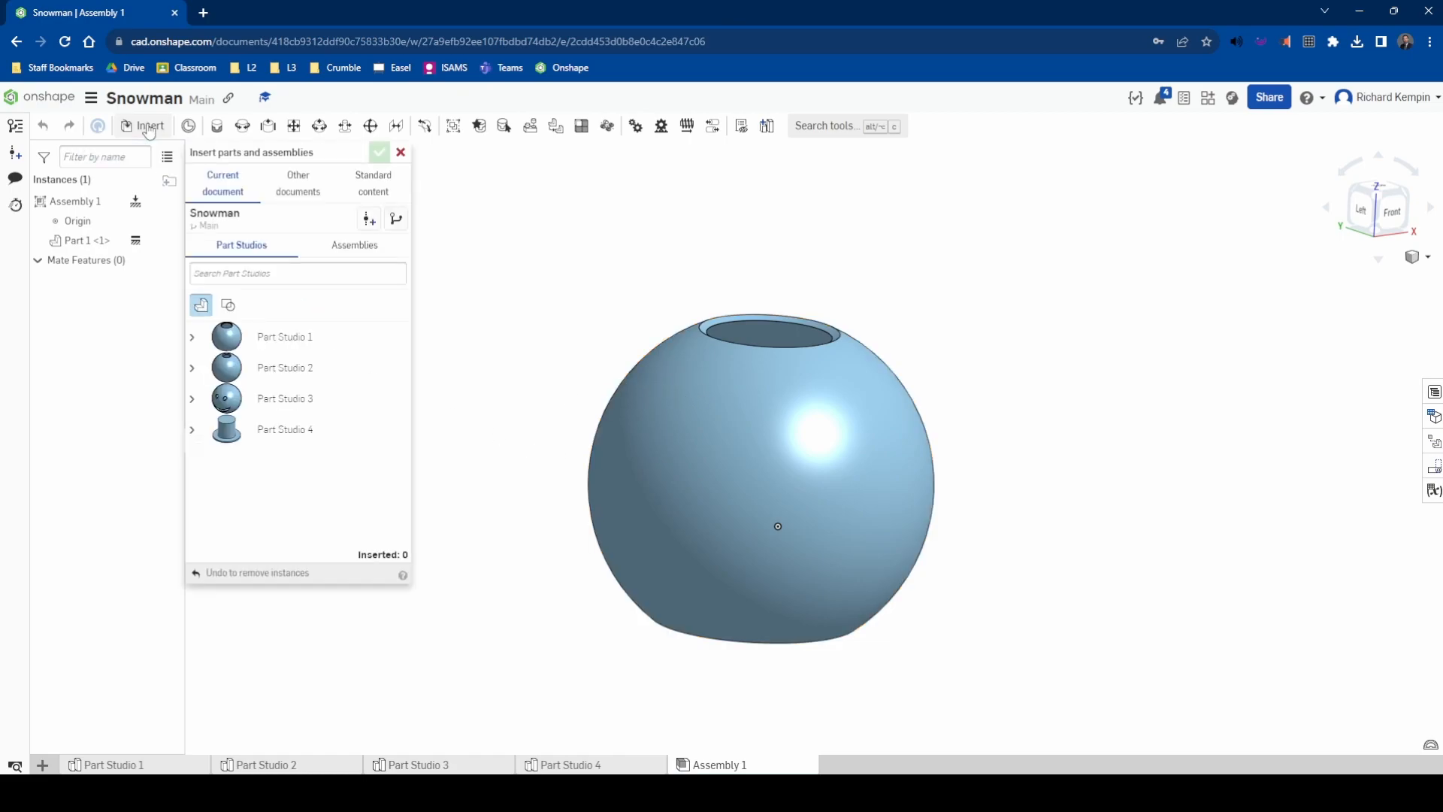
{"action": "left_click", "coordinate": [279, 373]}
{"action": "left_click_drag", "start_coordinate": [1141, 350], "coordinate": [1140, 297]}
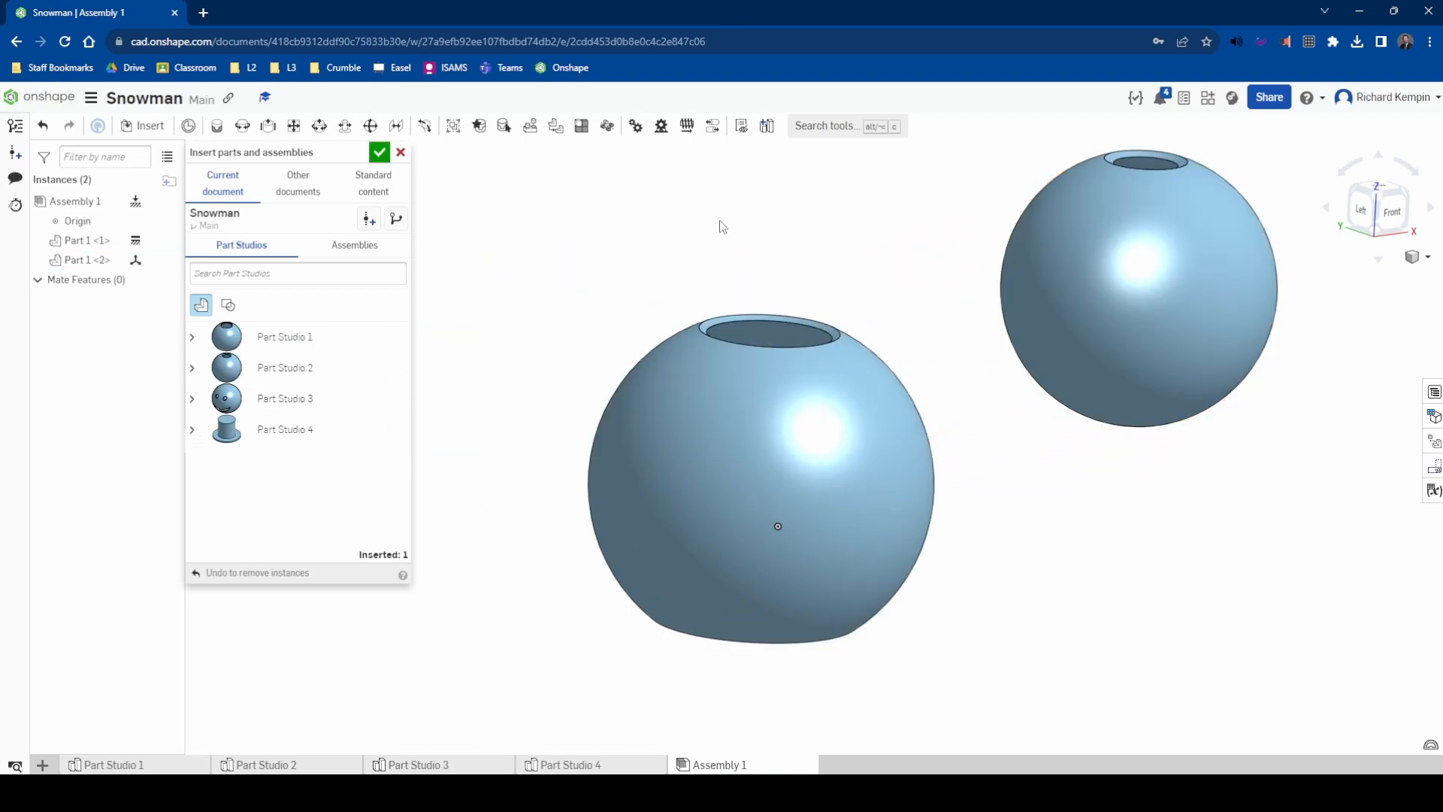
{"action": "left_click", "coordinate": [379, 154]}
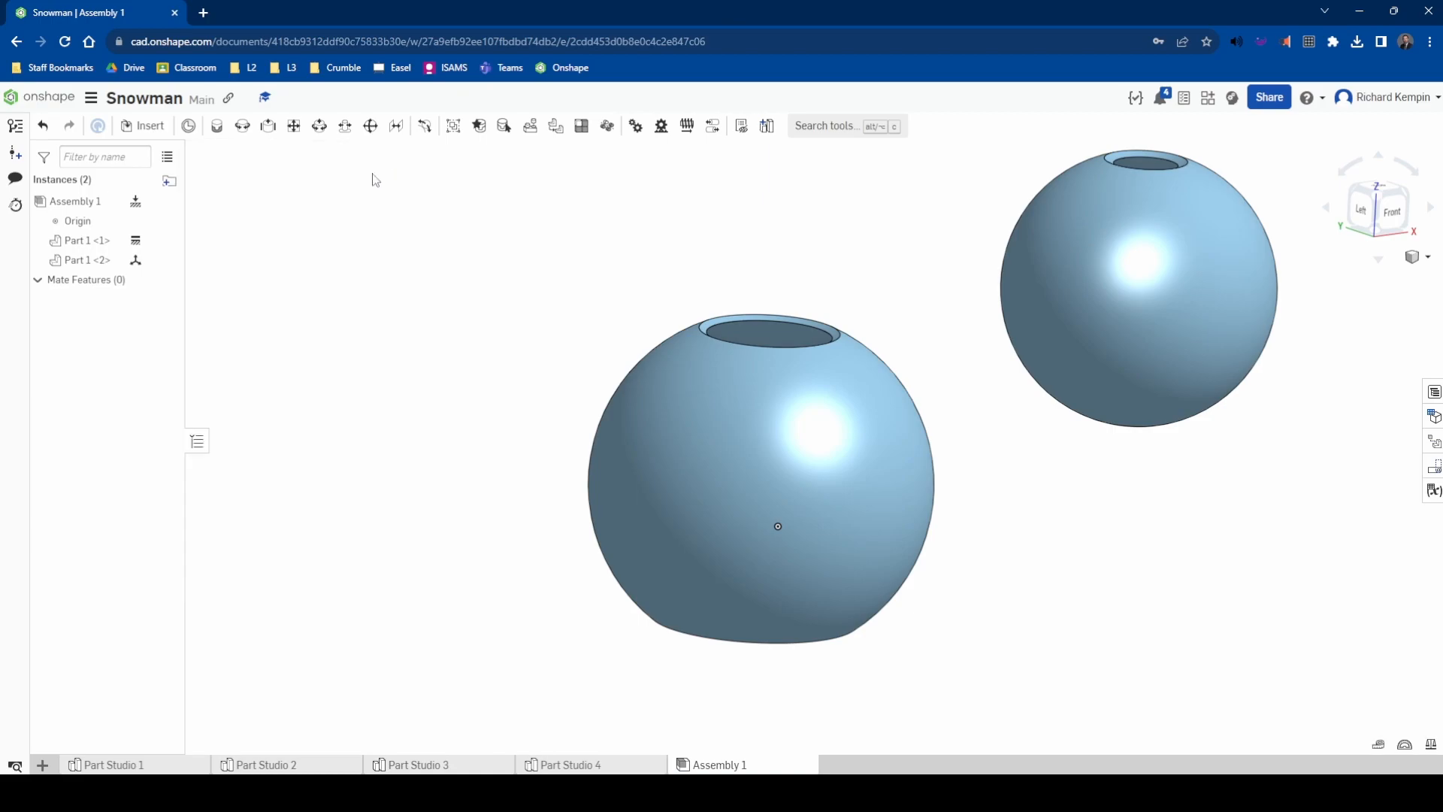
Join the middle ball to the base ball with a ball mate between its centre and the base ball's socket
{"action": "left_click", "coordinate": [372, 128]}
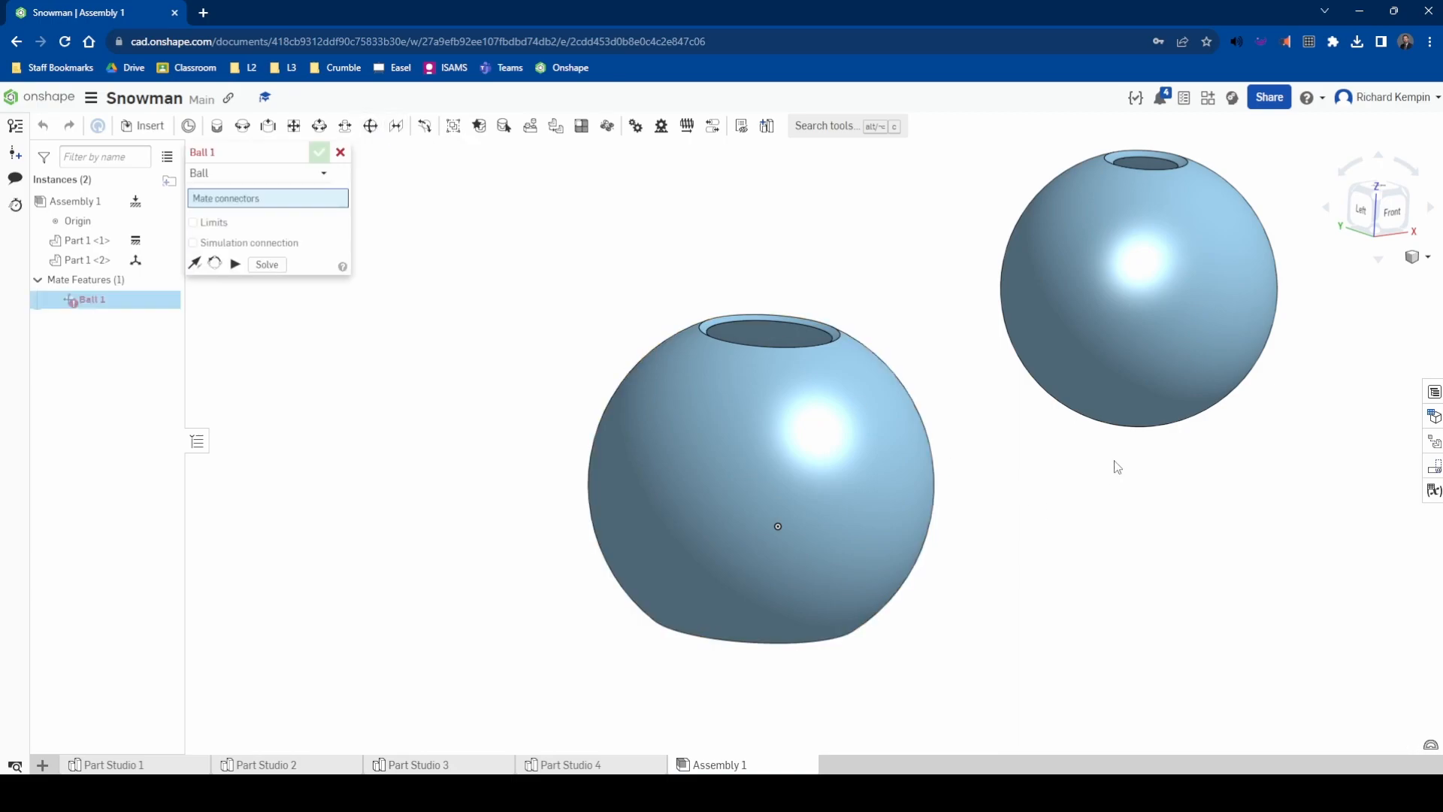
{"action": "left_click", "coordinate": [1154, 381]}
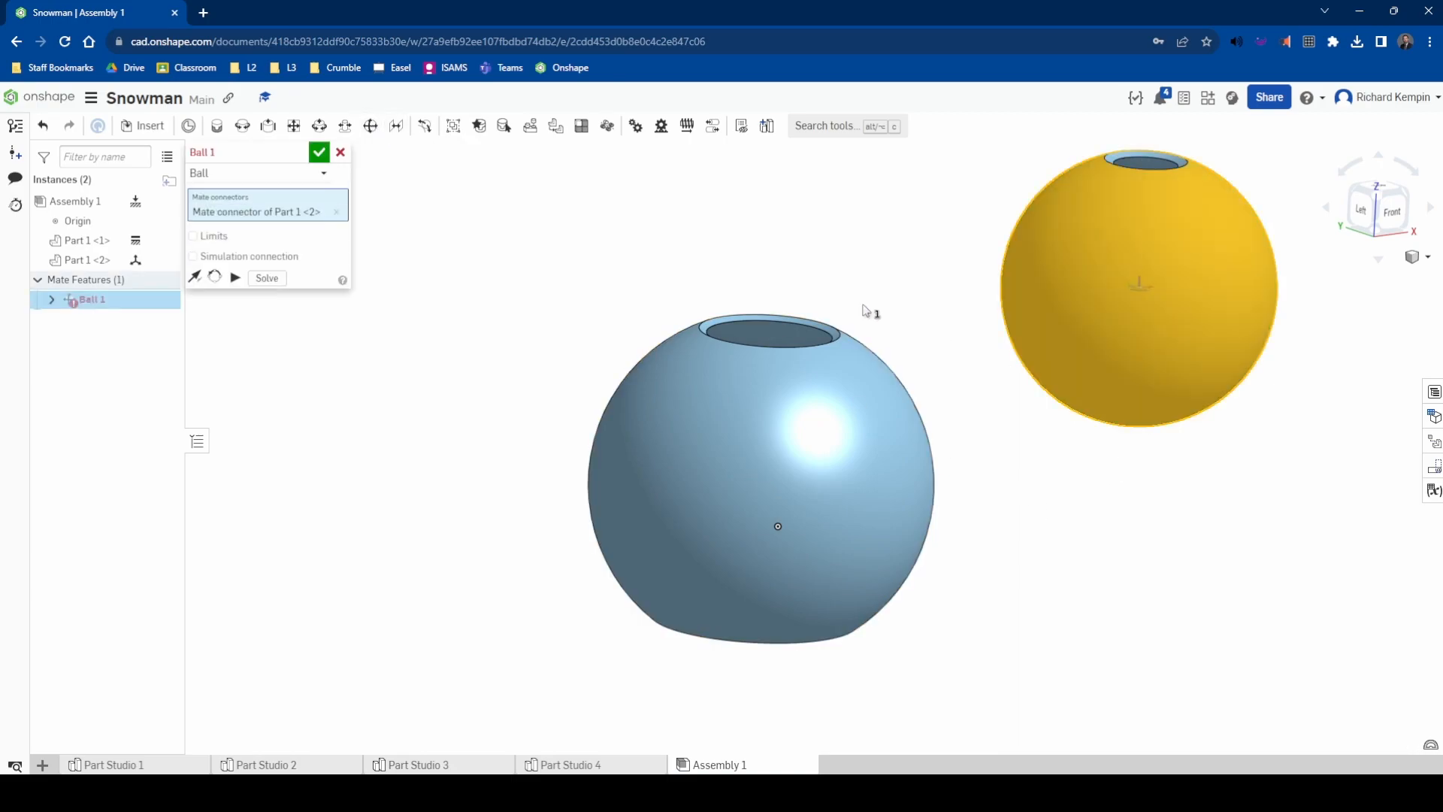
{"action": "scroll", "coordinate": [774, 290], "scroll_direction": "up", "scroll_amount": 4}
{"action": "scroll", "coordinate": [768, 300], "scroll_direction": "up", "scroll_amount": 3}
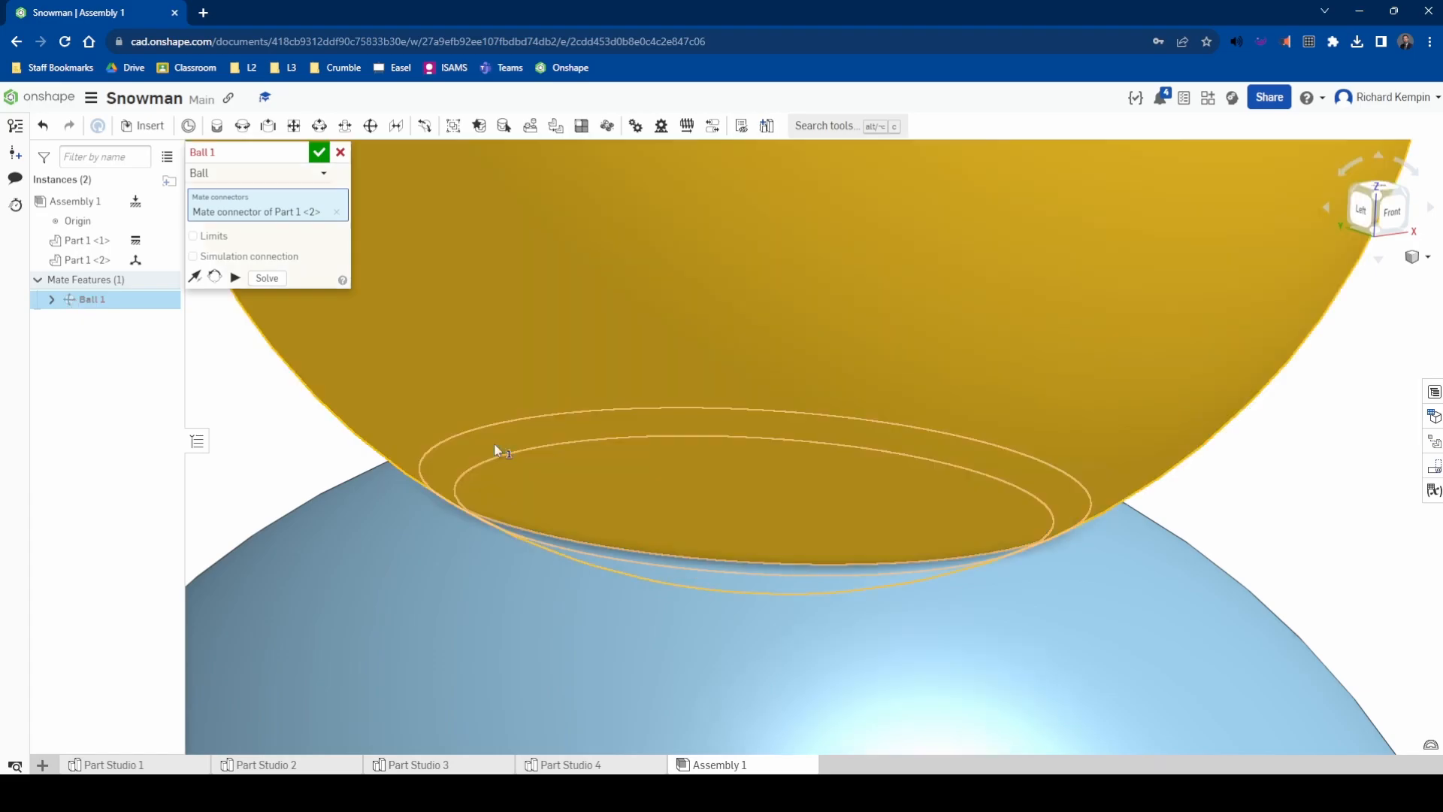
{"action": "left_click", "coordinate": [496, 451]}
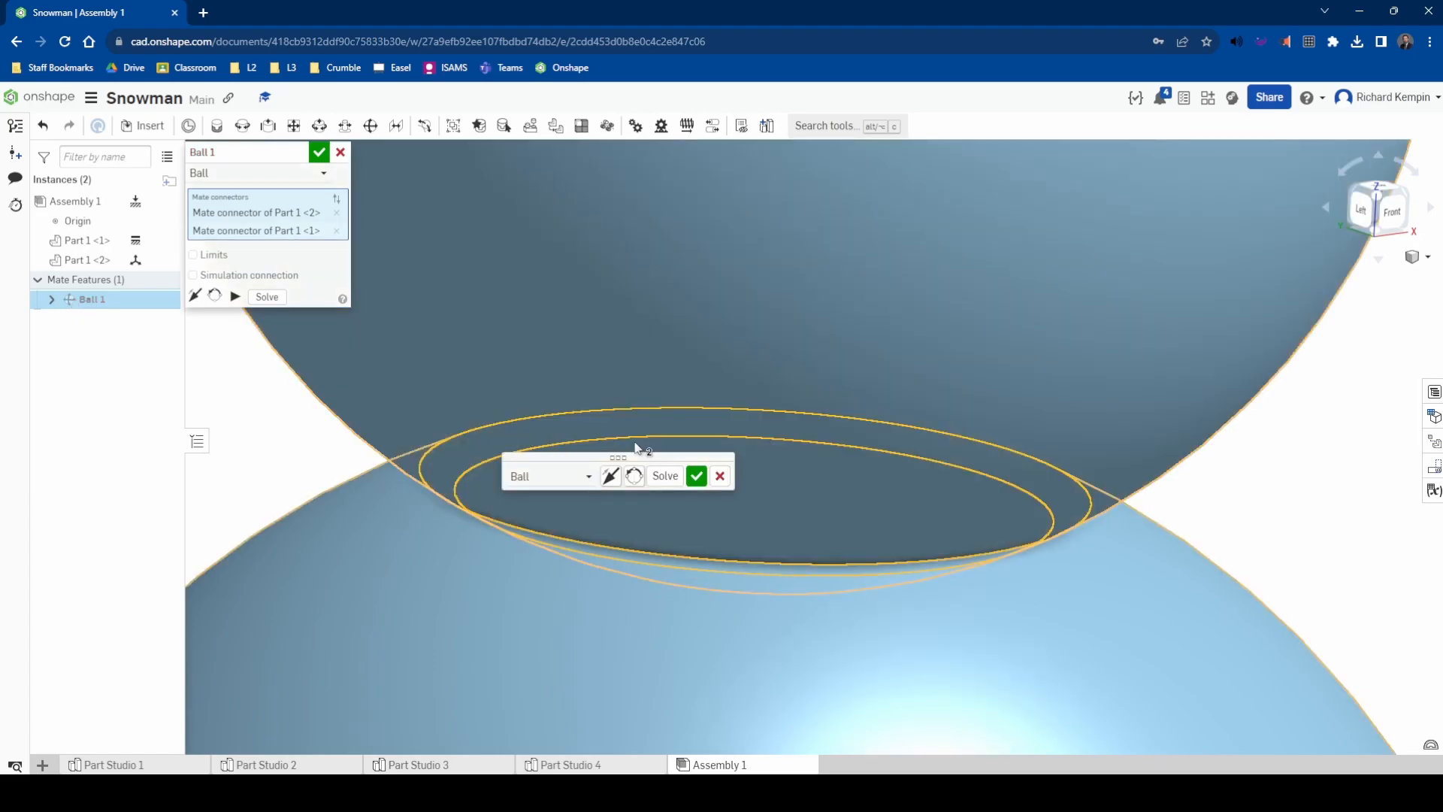
{"action": "scroll", "coordinate": [666, 529], "scroll_direction": "down", "scroll_amount": 5}
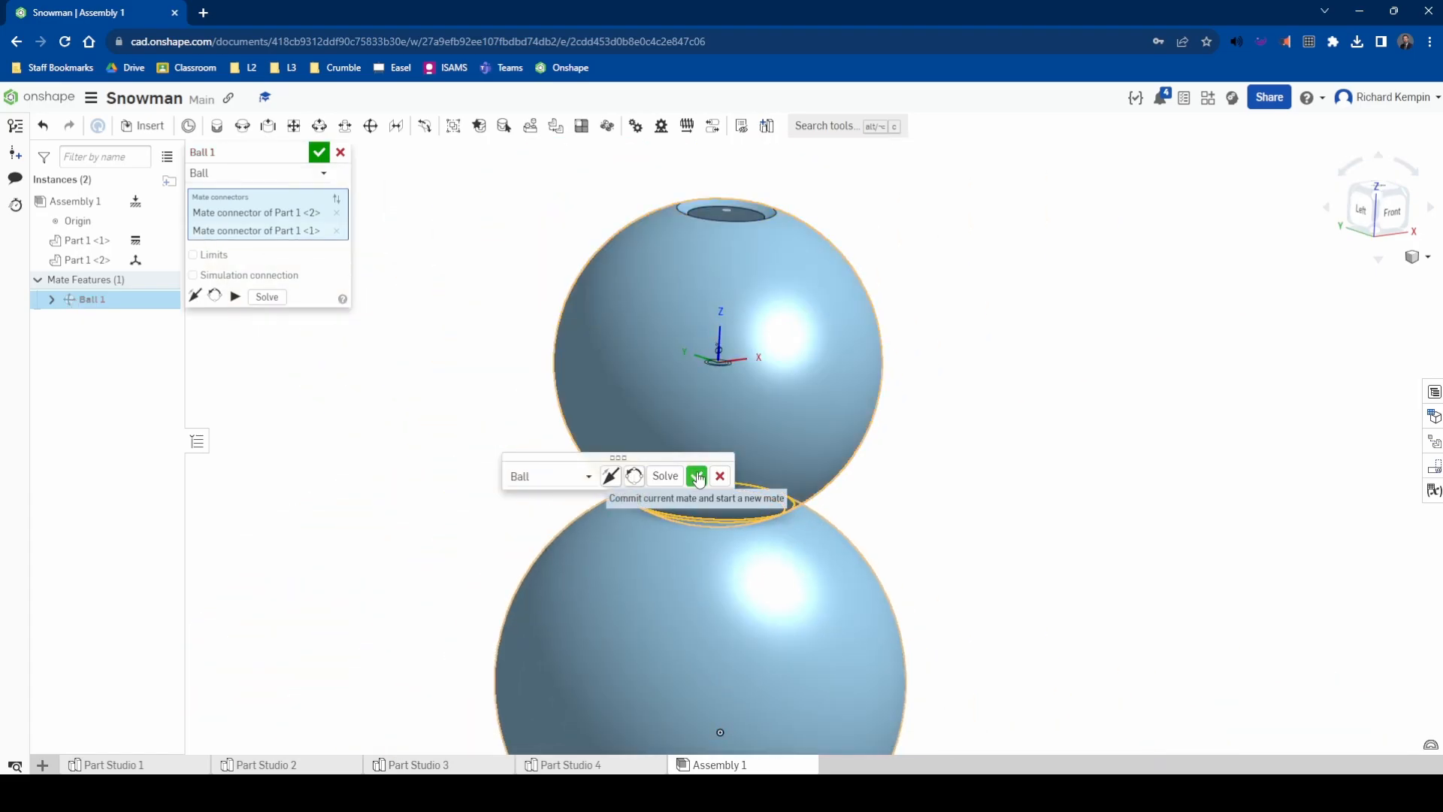
{"action": "left_click", "coordinate": [696, 475]}
{"action": "scroll", "coordinate": [797, 483], "scroll_direction": "down", "scroll_amount": 3}
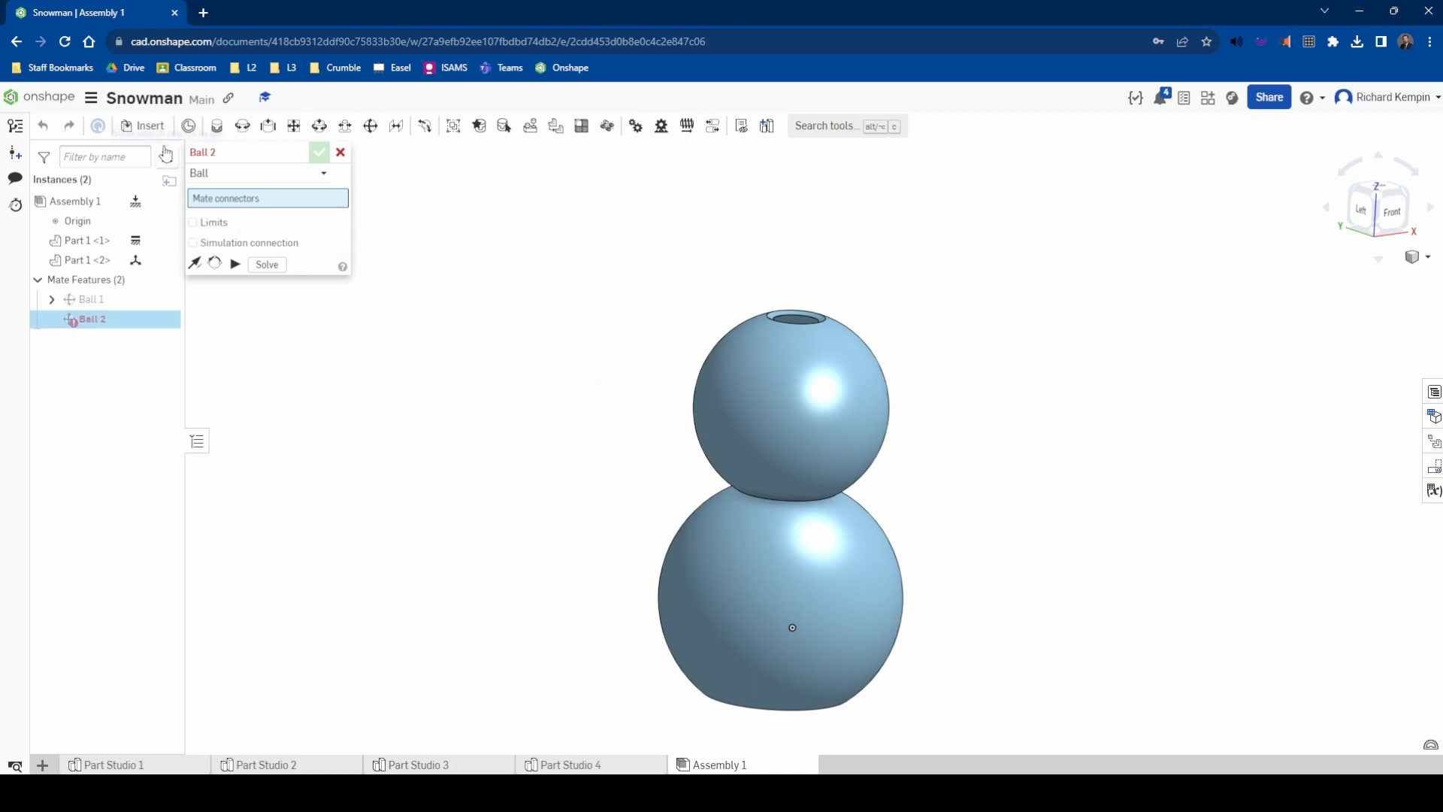
{"action": "left_click", "coordinate": [341, 152]}
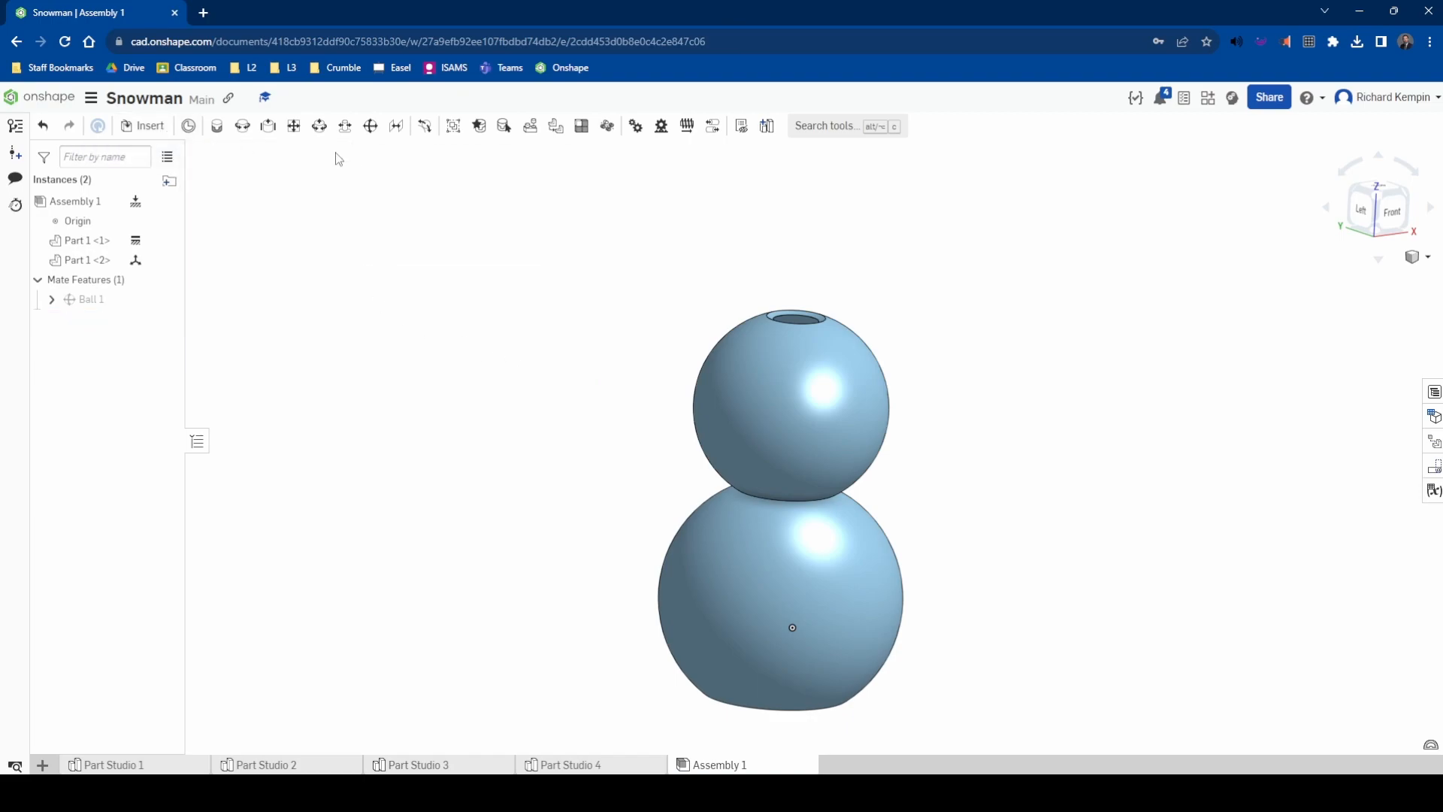
Insert the head with the carved face from Part Studio 3, placing it in free space beside the stacked balls
{"action": "left_click", "coordinate": [147, 127]}
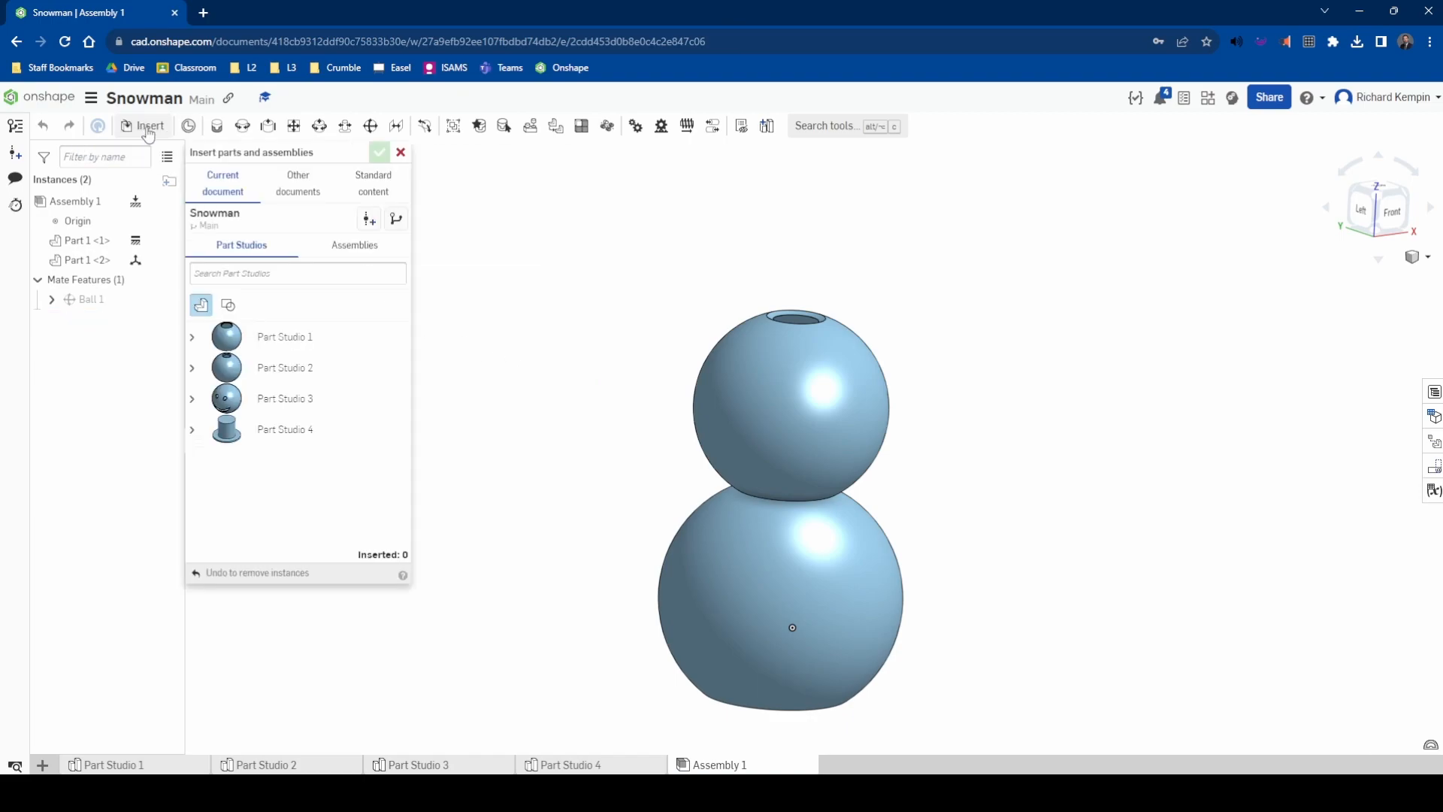
{"action": "left_click", "coordinate": [282, 407]}
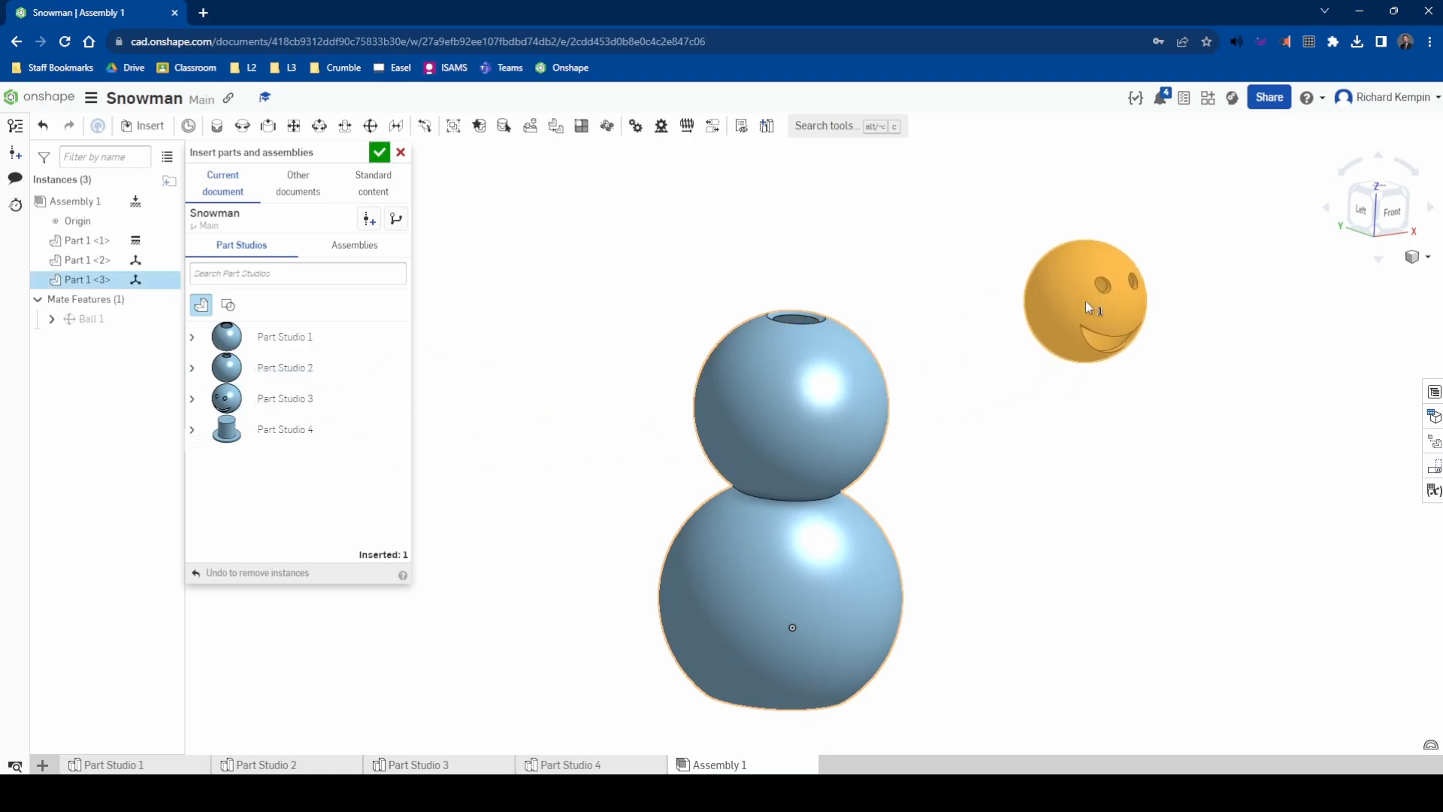
{"action": "left_click", "coordinate": [1085, 302]}
{"action": "left_click", "coordinate": [379, 151]}
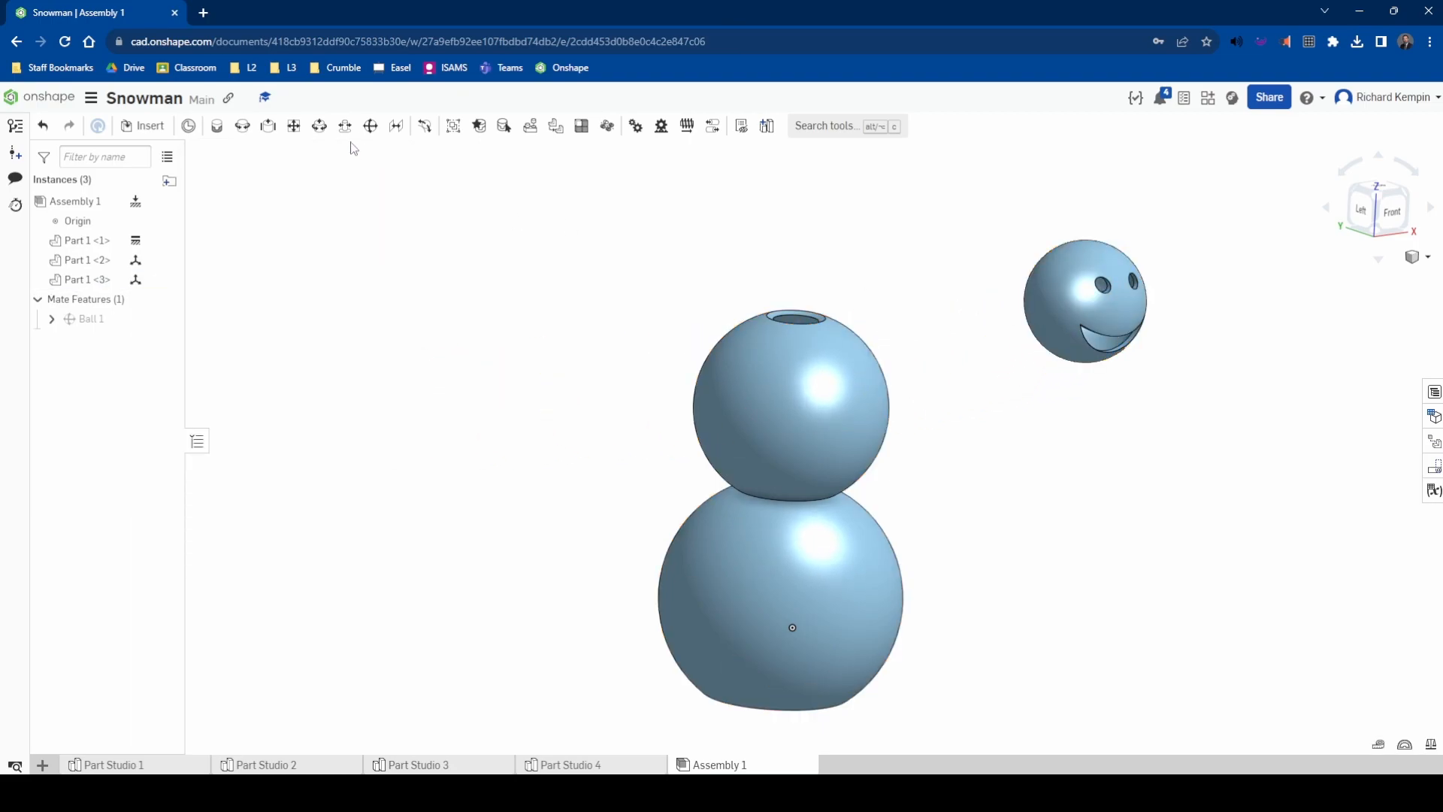
{"action": "left_click", "coordinate": [369, 126]}
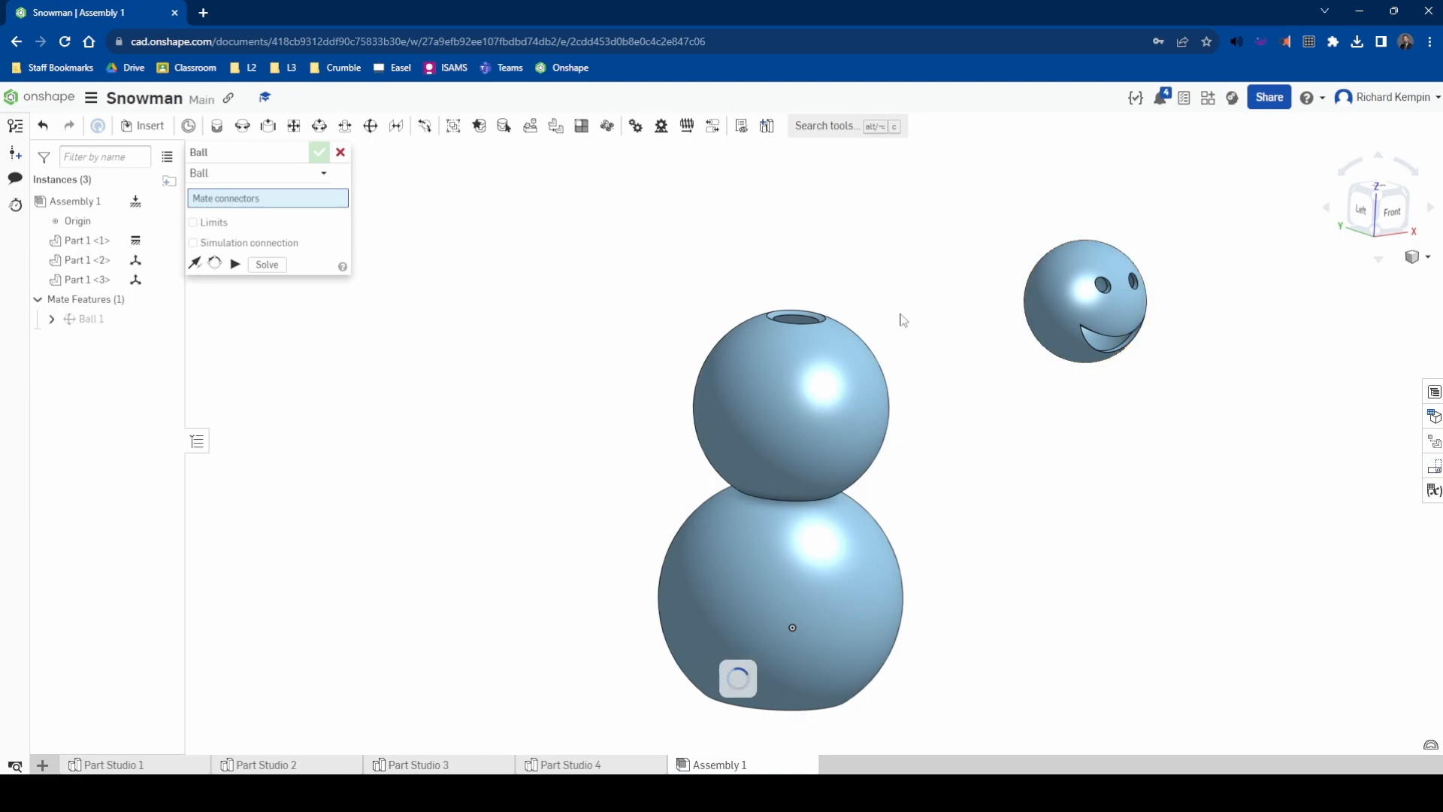
{"action": "scroll", "coordinate": [821, 299], "scroll_direction": "up", "scroll_amount": 5}
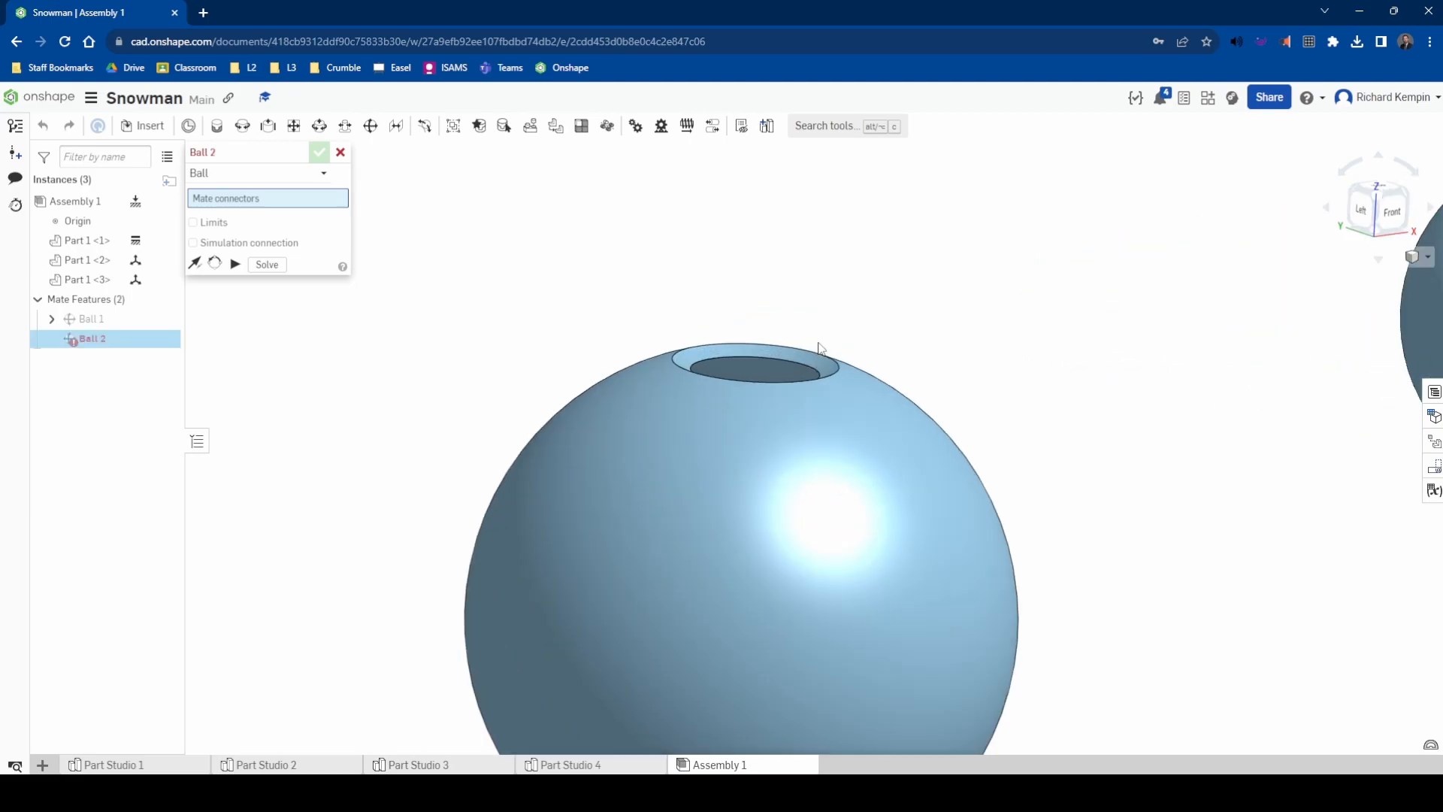
{"action": "left_click", "coordinate": [804, 363]}
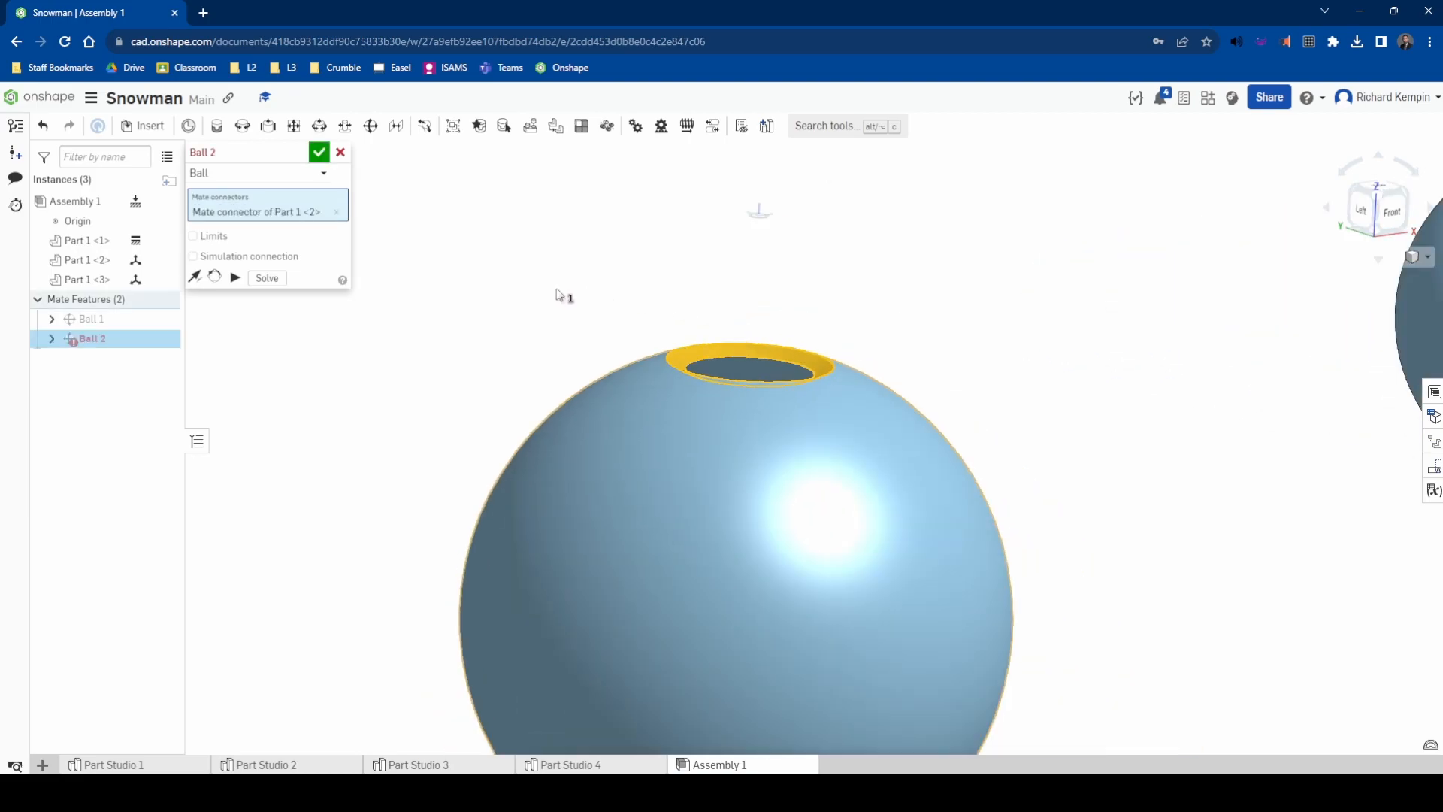
{"action": "left_click", "coordinate": [341, 153]}
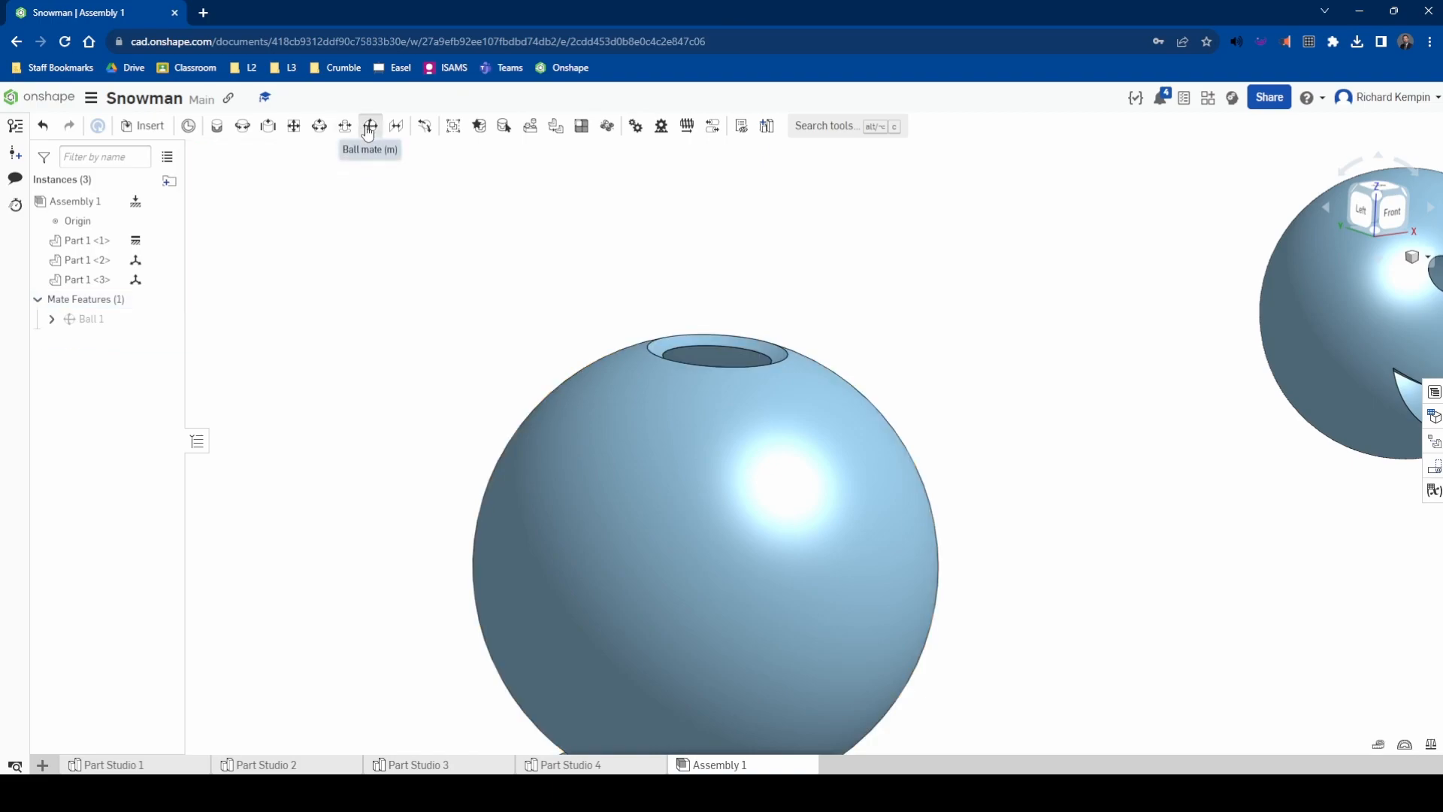
Join the head to the middle ball with a ball mate between its centre and the middle ball's top socket
{"action": "left_click", "coordinate": [345, 127]}
{"action": "left_click", "coordinate": [1314, 335]}
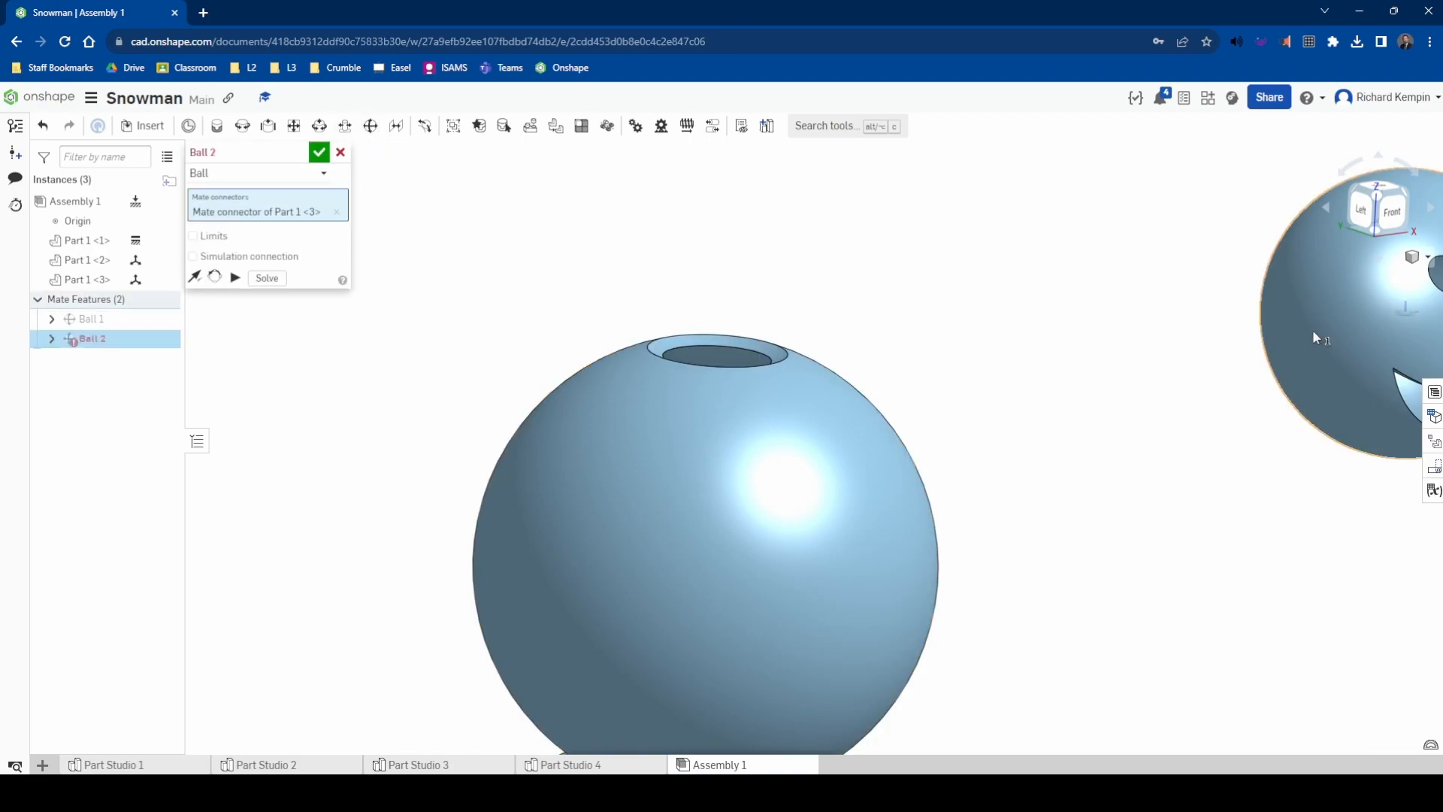
{"action": "left_click", "coordinate": [750, 344]}
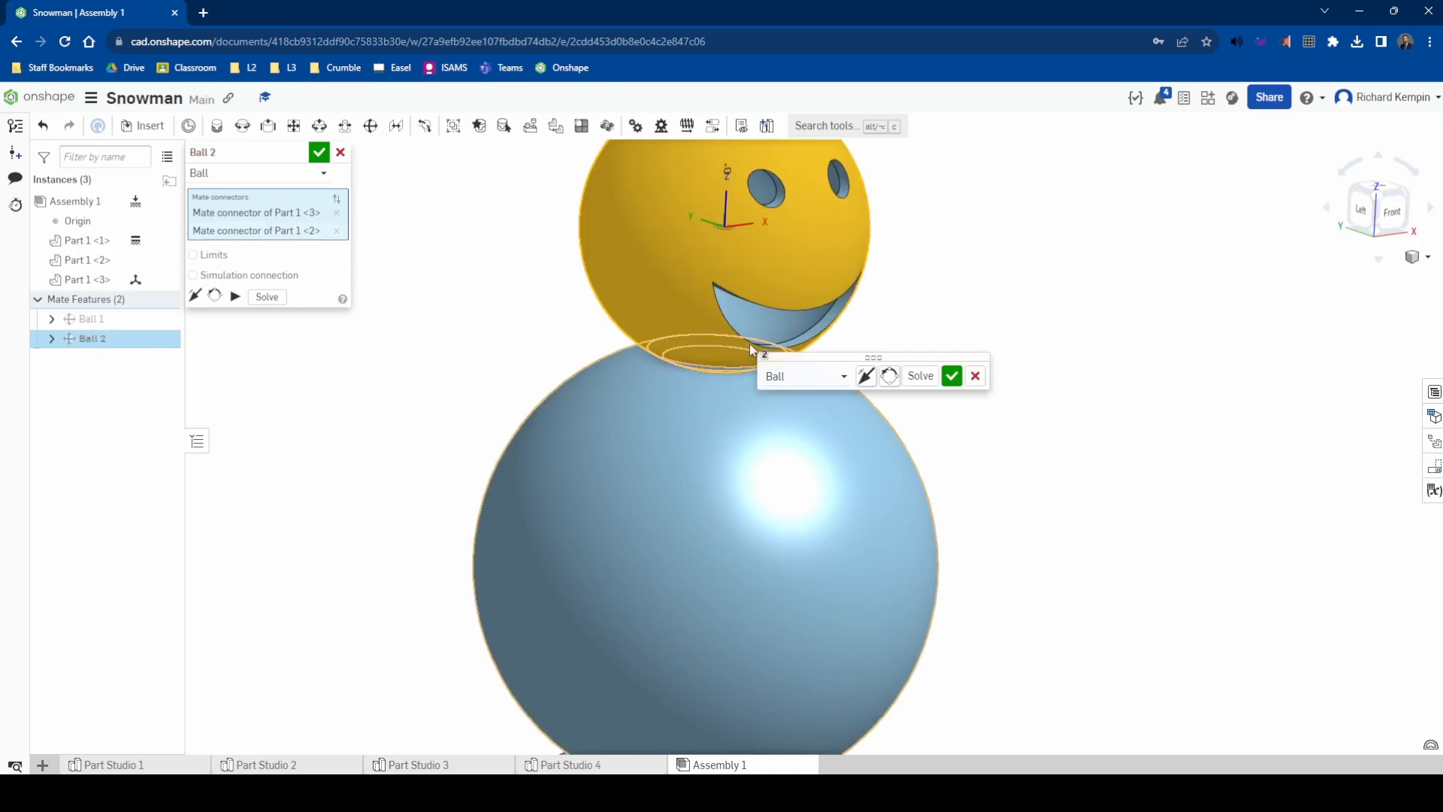
{"action": "left_click", "coordinate": [950, 374]}
{"action": "scroll", "coordinate": [592, 397], "scroll_direction": "down", "scroll_amount": 5}
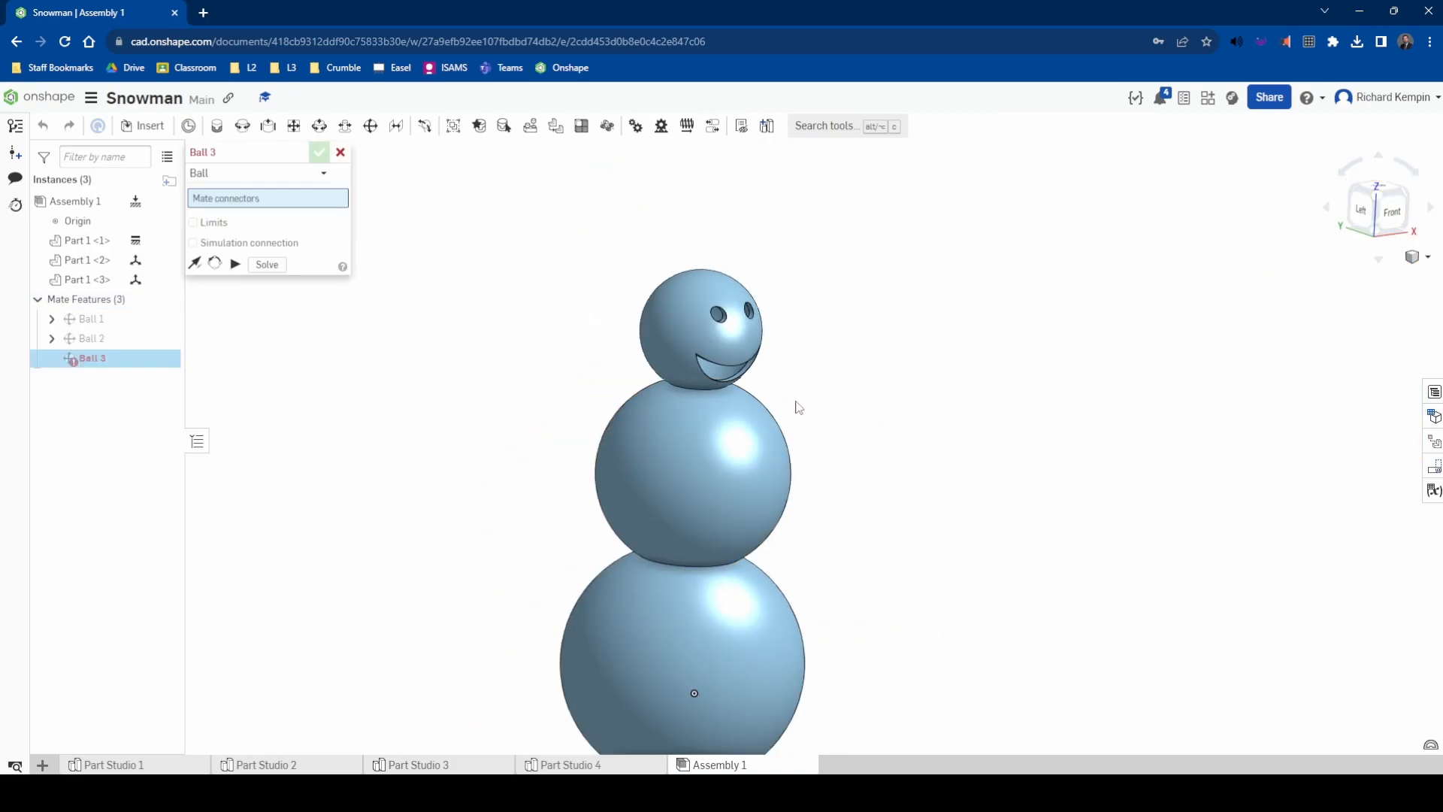
{"action": "mouse_move", "coordinate": [679, 330]}
{"action": "left_mouse_down"}
{"action": "mouse_move", "coordinate": [621, 346]}
{"action": "mouse_move", "coordinate": [709, 339]}
{"action": "mouse_move", "coordinate": [741, 372]}
{"action": "mouse_move", "coordinate": [711, 364]}
{"action": "mouse_move", "coordinate": [684, 332]}
{"action": "mouse_move", "coordinate": [691, 314]}
{"action": "mouse_move", "coordinate": [683, 339]}
{"action": "left_mouse_up"}
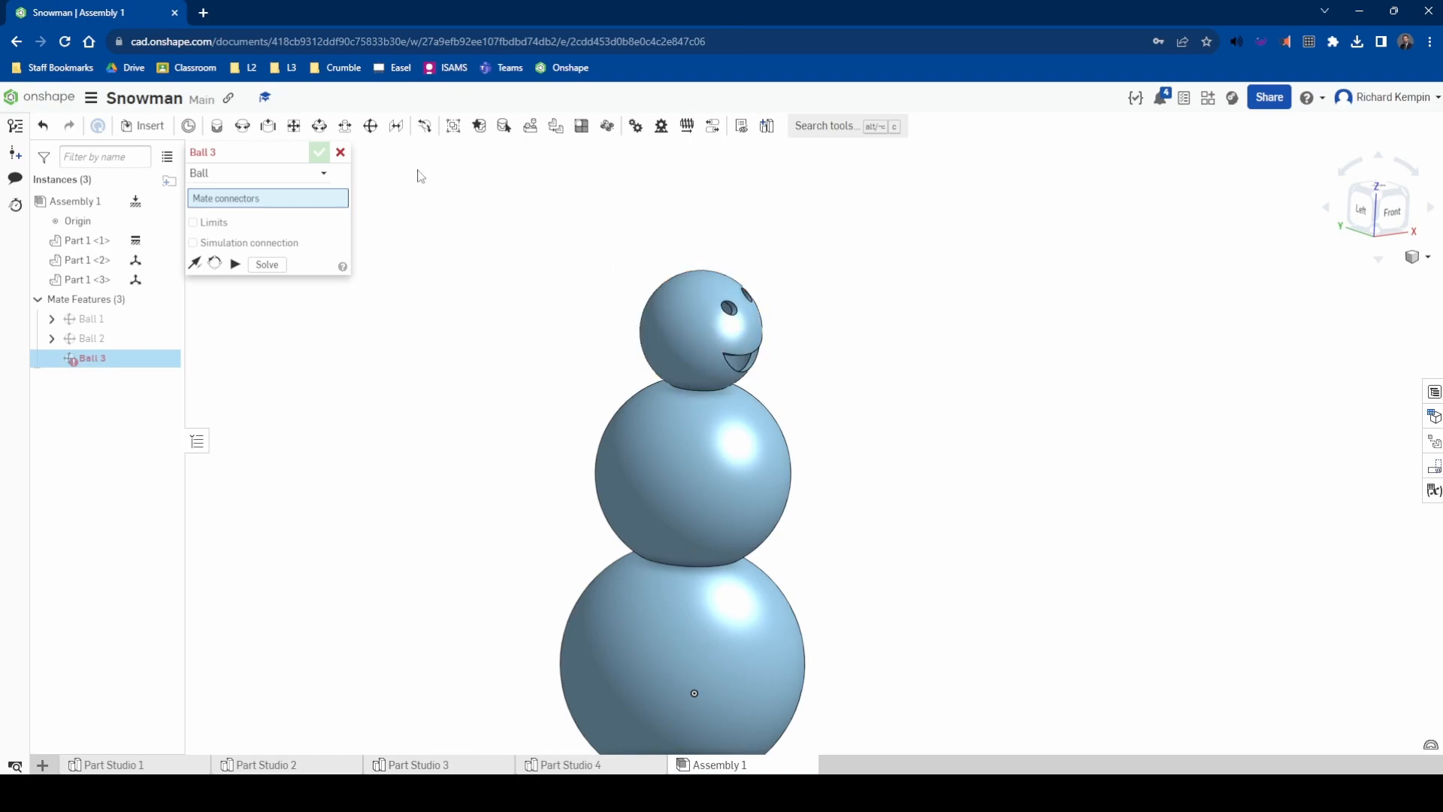
{"action": "left_click", "coordinate": [341, 153]}
Insert the top hat from Part Studio 4, placing it in free space beside the head
{"action": "left_click", "coordinate": [145, 126]}
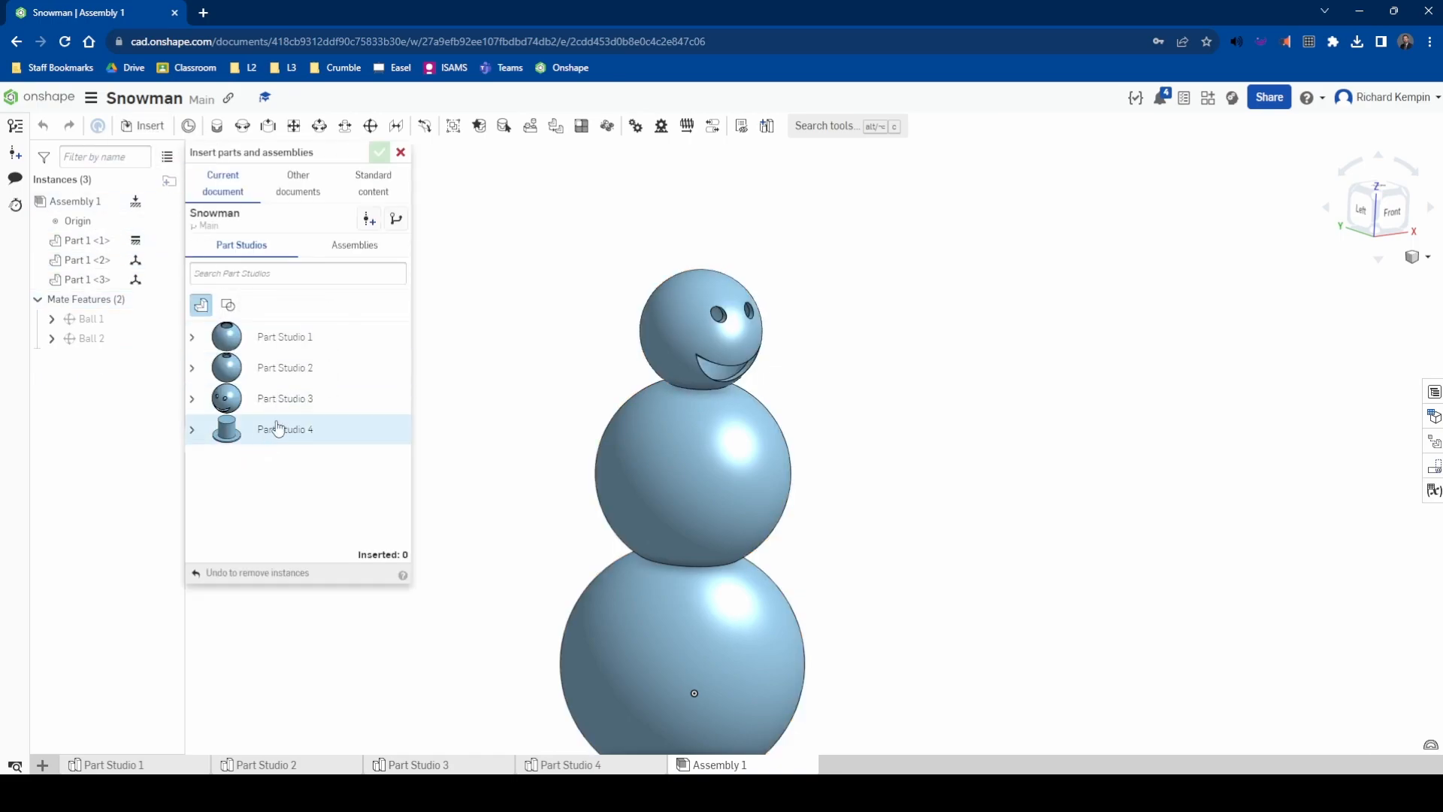
{"action": "left_click", "coordinate": [279, 433]}
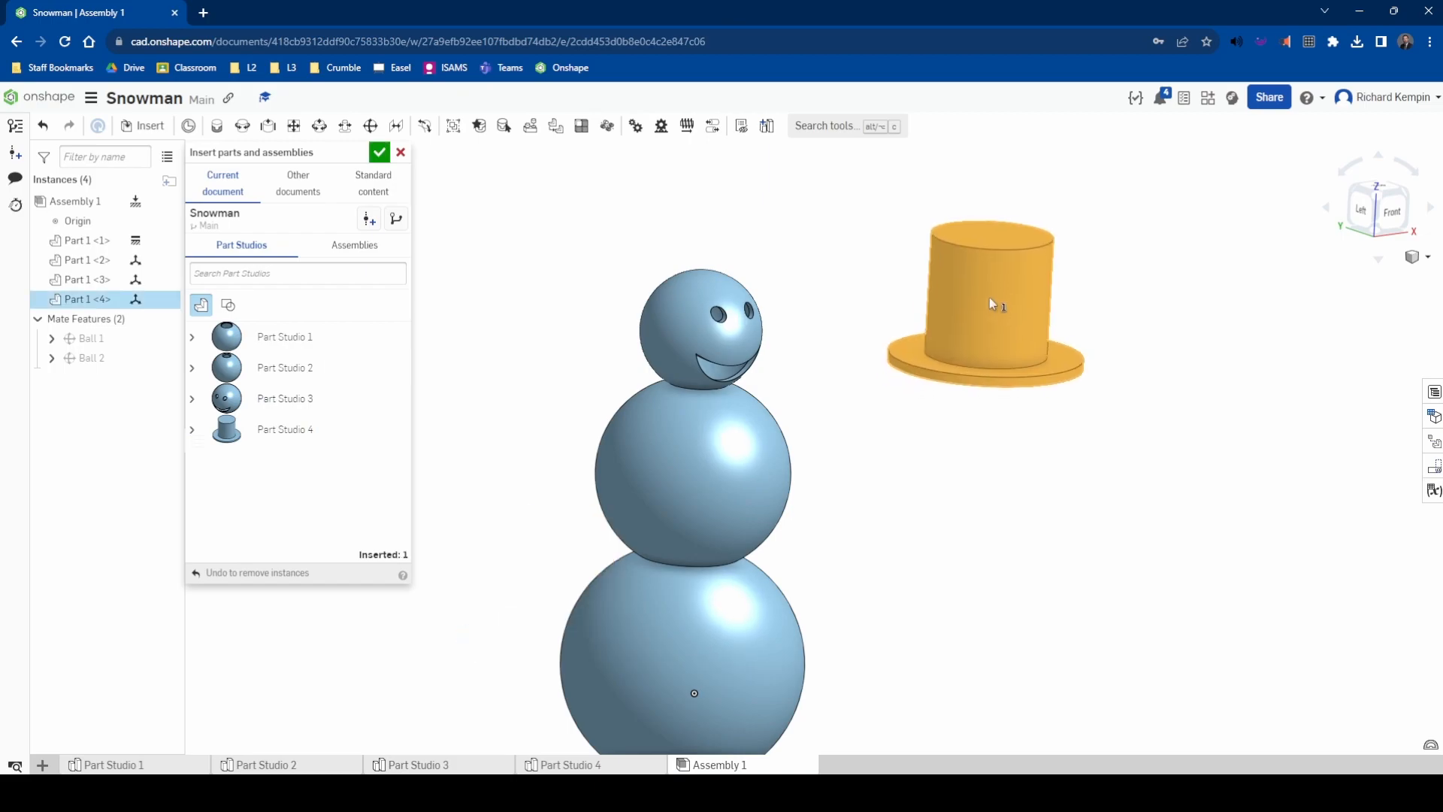
{"action": "left_click", "coordinate": [1002, 281]}
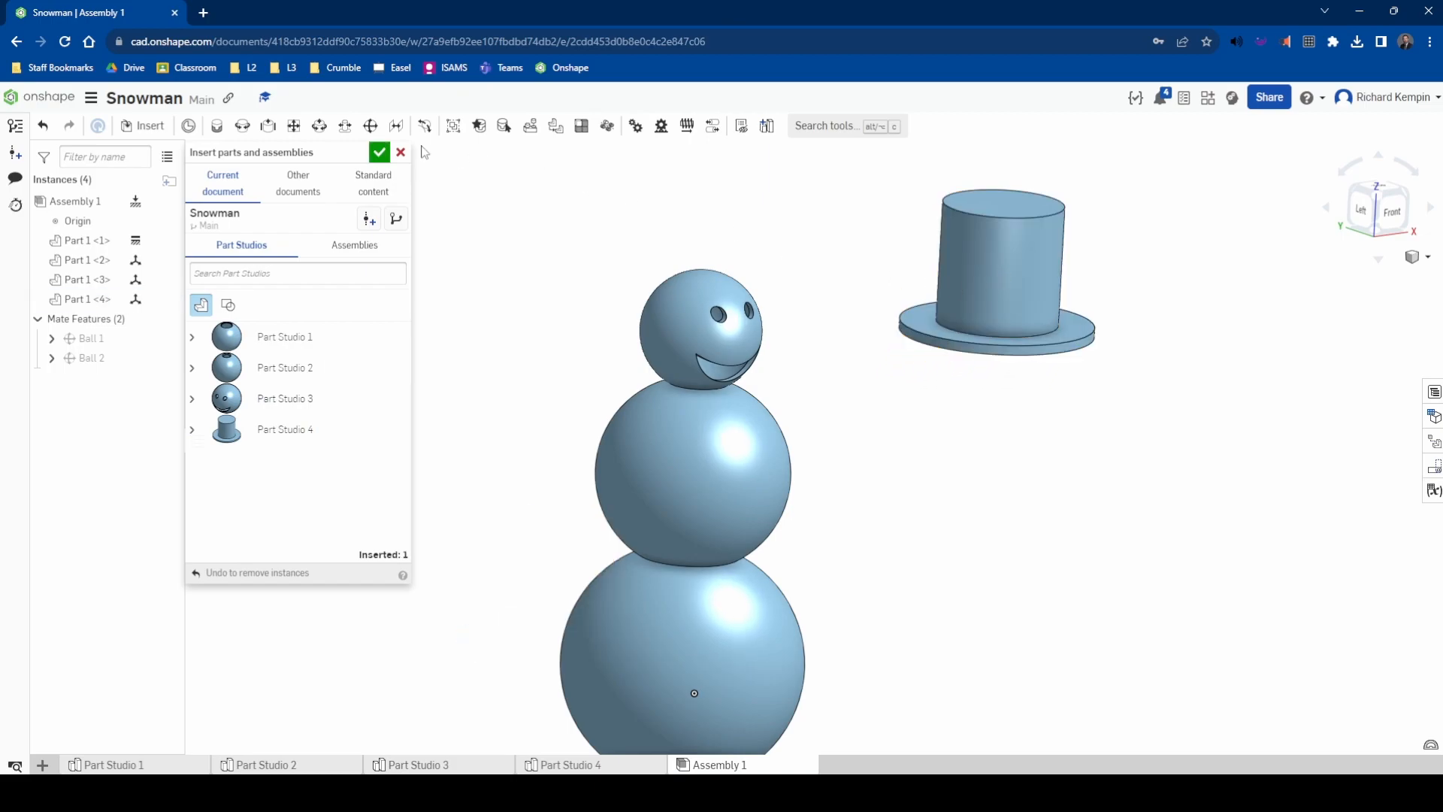
{"action": "left_click", "coordinate": [378, 153]}
Join the top hat to the head with a ball mate between the rim of the hat's underside recess and the head's centre
{"action": "right_click_drag", "start_coordinate": [876, 448], "coordinate": [870, 358]}
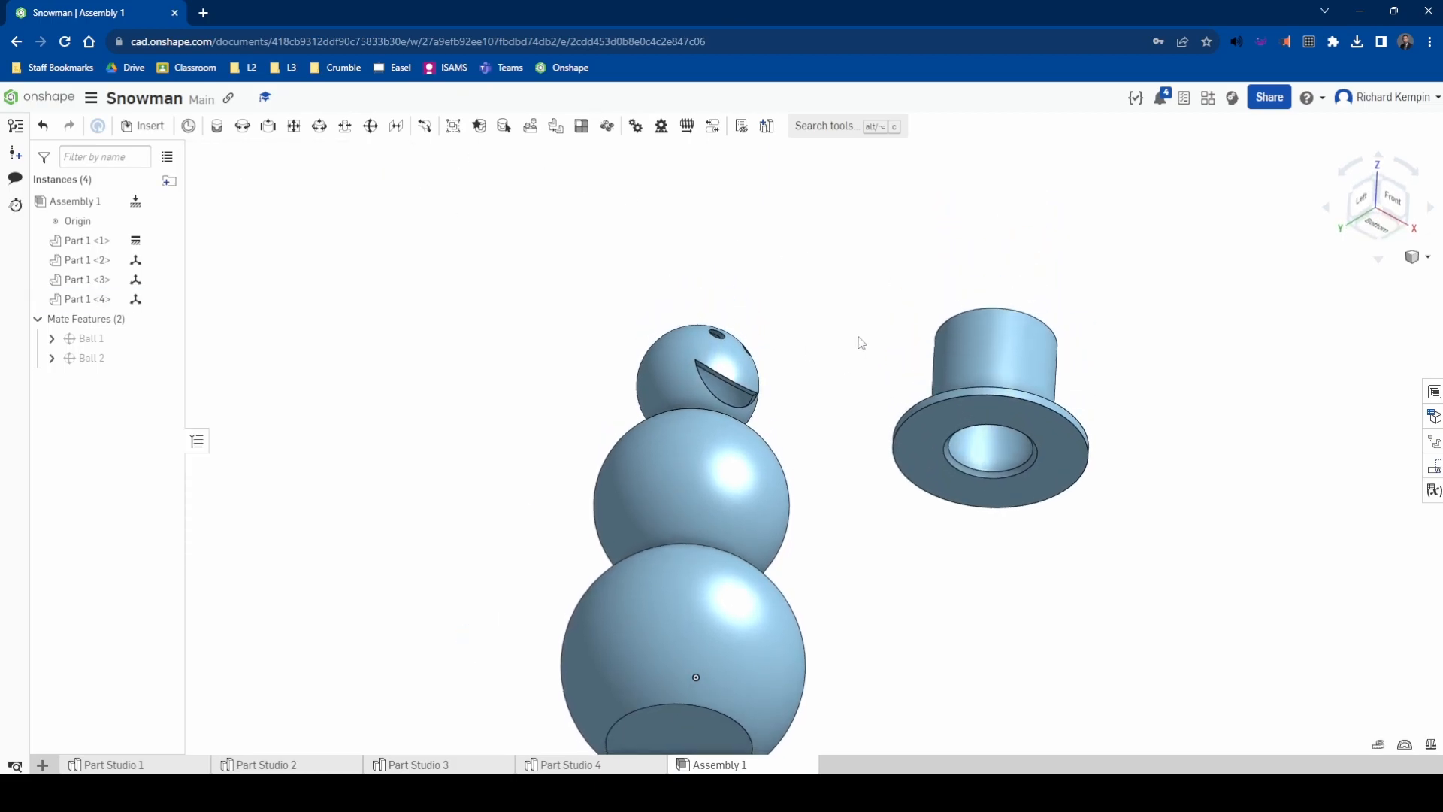
{"action": "left_click", "coordinate": [370, 125]}
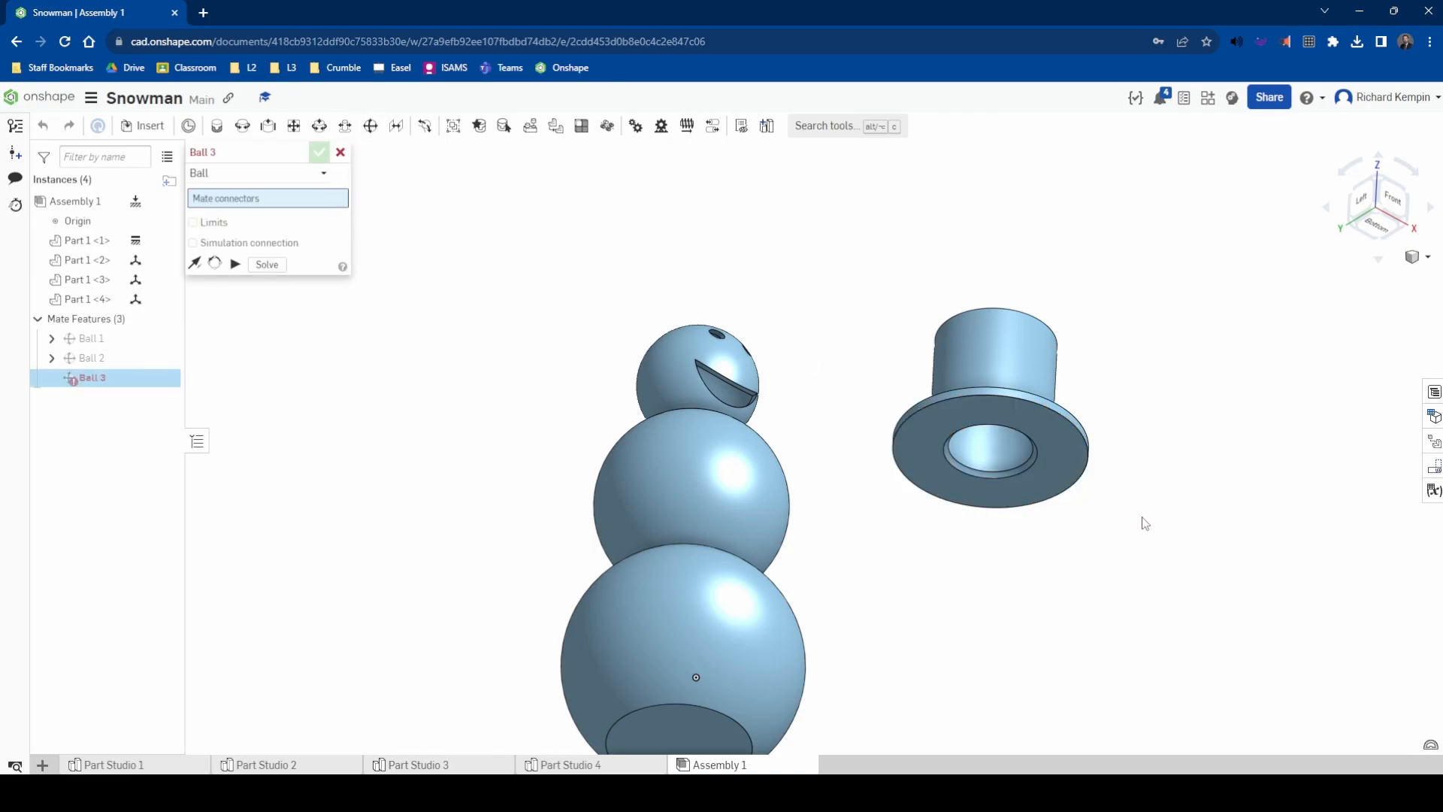
{"action": "scroll", "coordinate": [996, 499], "scroll_direction": "up", "scroll_amount": 4}
{"action": "scroll", "coordinate": [992, 488], "scroll_direction": "up", "scroll_amount": 2}
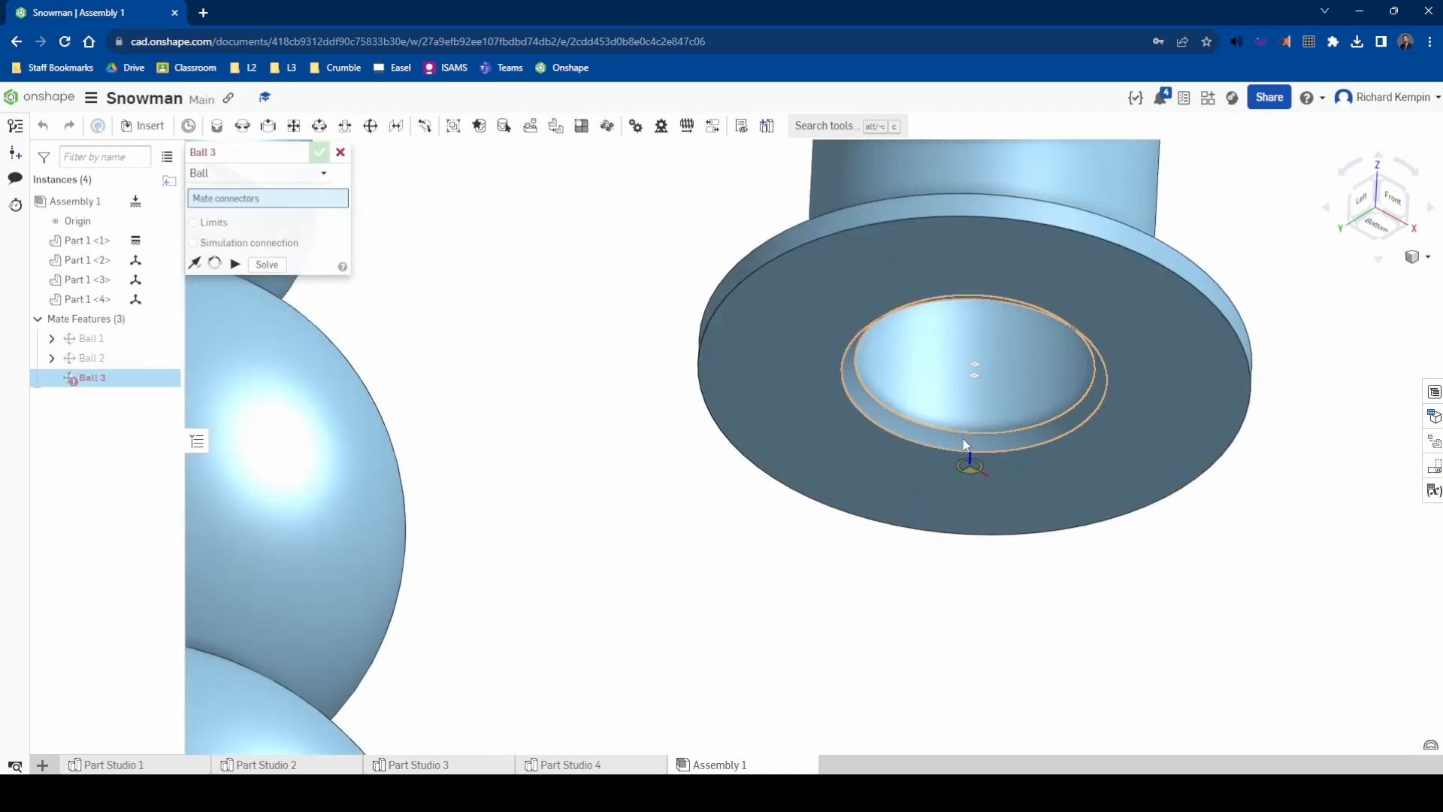
{"action": "left_click", "coordinate": [964, 444]}
{"action": "right_click_drag", "start_coordinate": [611, 216], "coordinate": [381, 337]}
{"action": "left_click", "coordinate": [260, 353]}
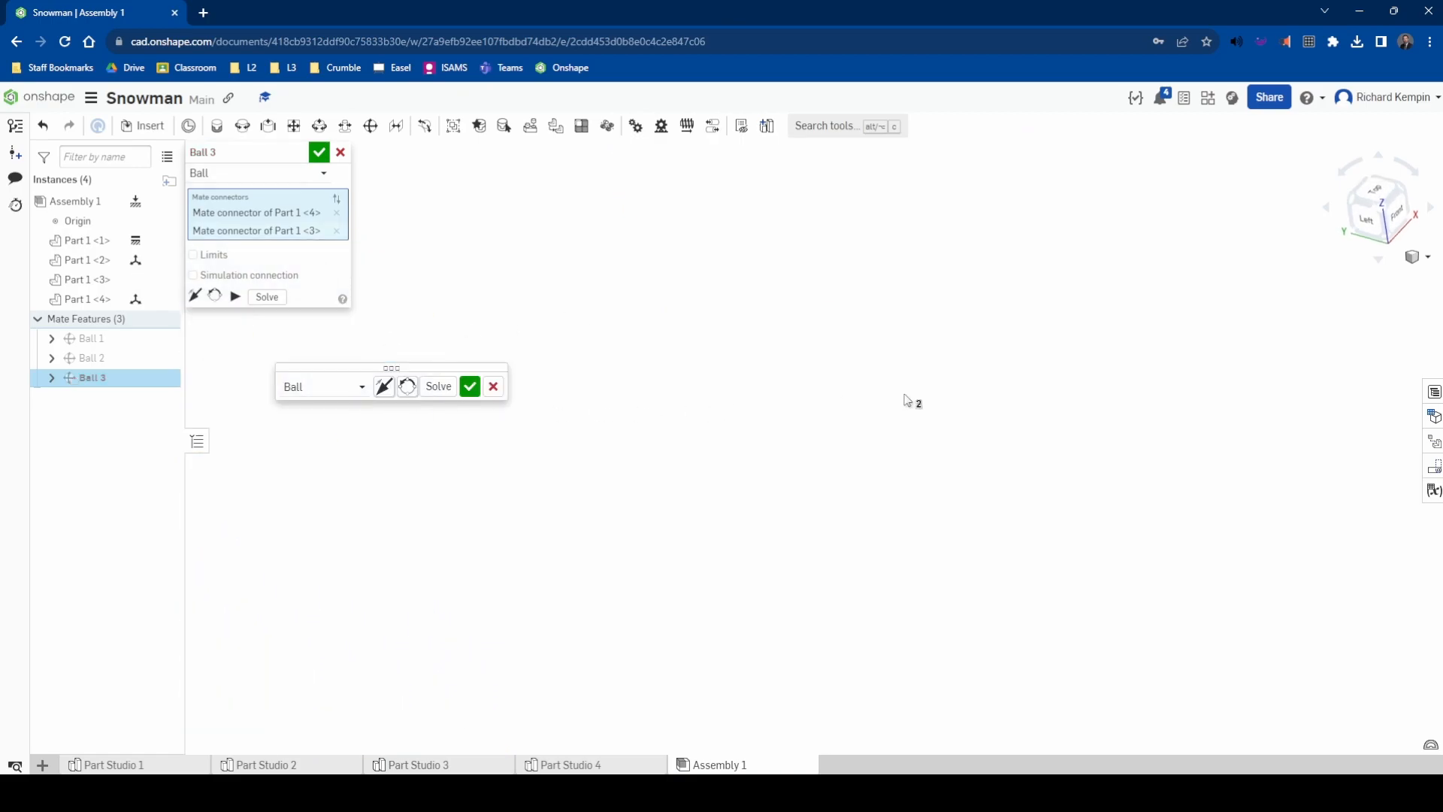
{"action": "scroll", "coordinate": [929, 414], "scroll_direction": "down", "scroll_amount": 2}
{"action": "left_click", "coordinate": [470, 386]}
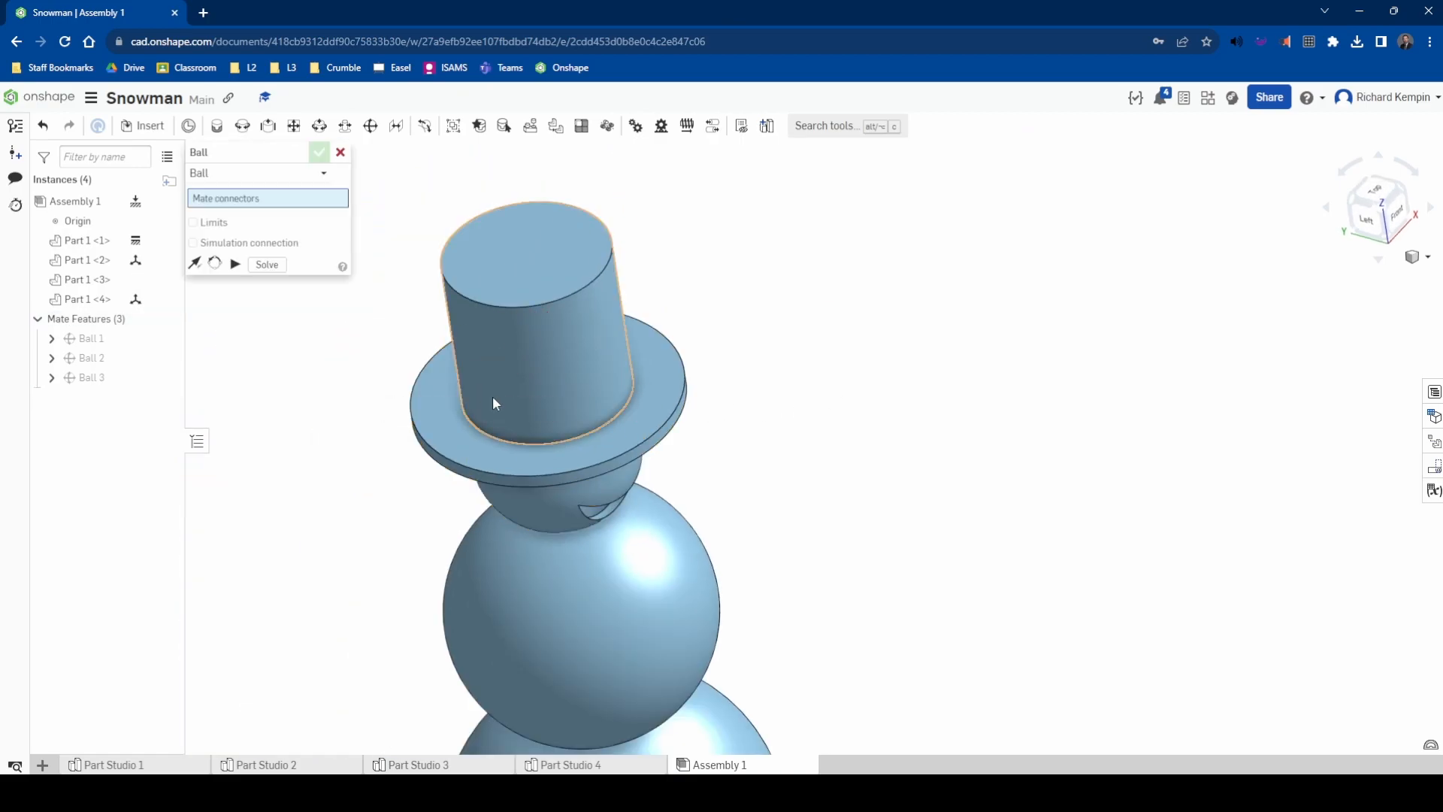
{"action": "key", "text": "shift+1"}
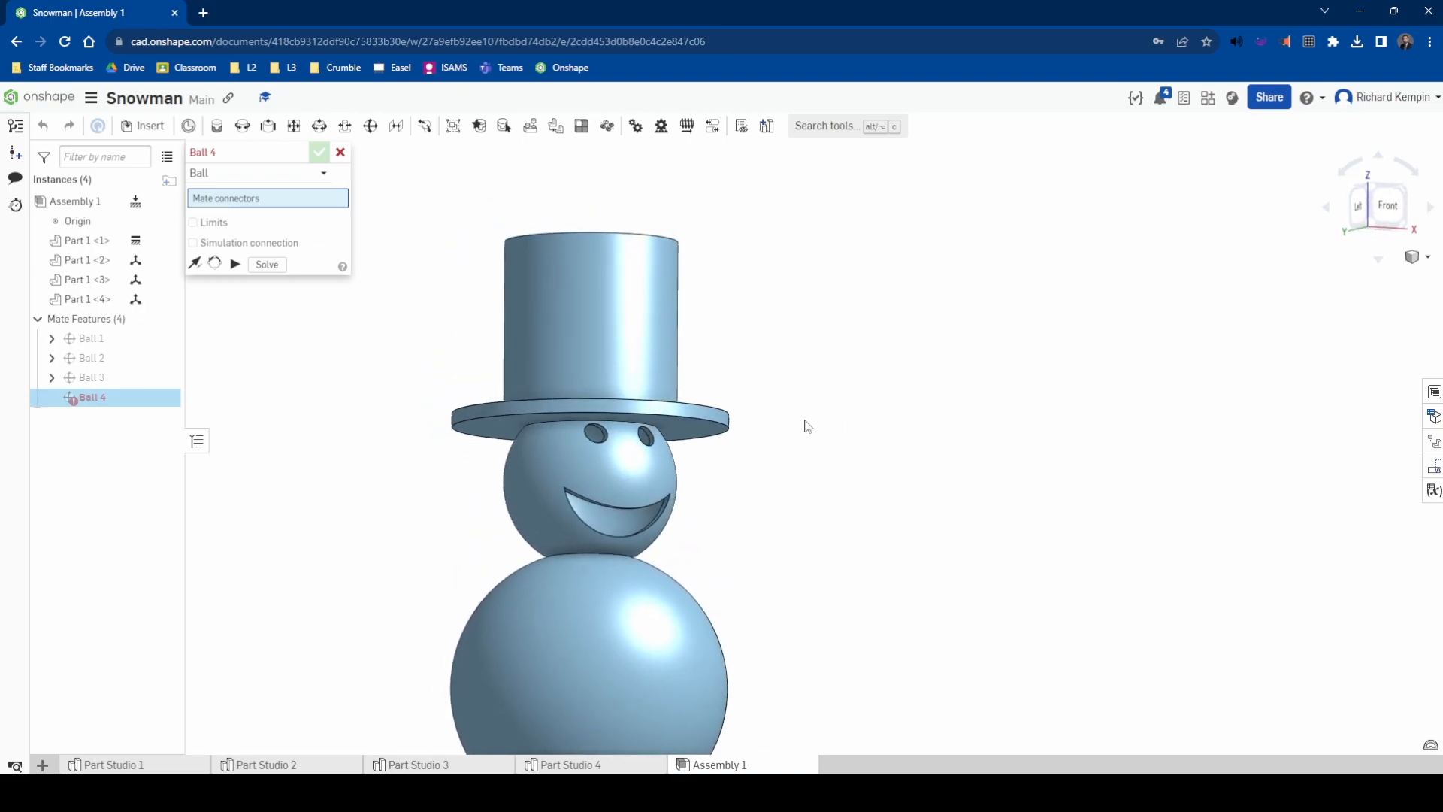
{"action": "scroll", "coordinate": [811, 433], "scroll_direction": "down", "scroll_amount": 3}
{"action": "right_click_drag", "start_coordinate": [894, 446], "coordinate": [827, 464]}
{"action": "left_click", "coordinate": [341, 153]}
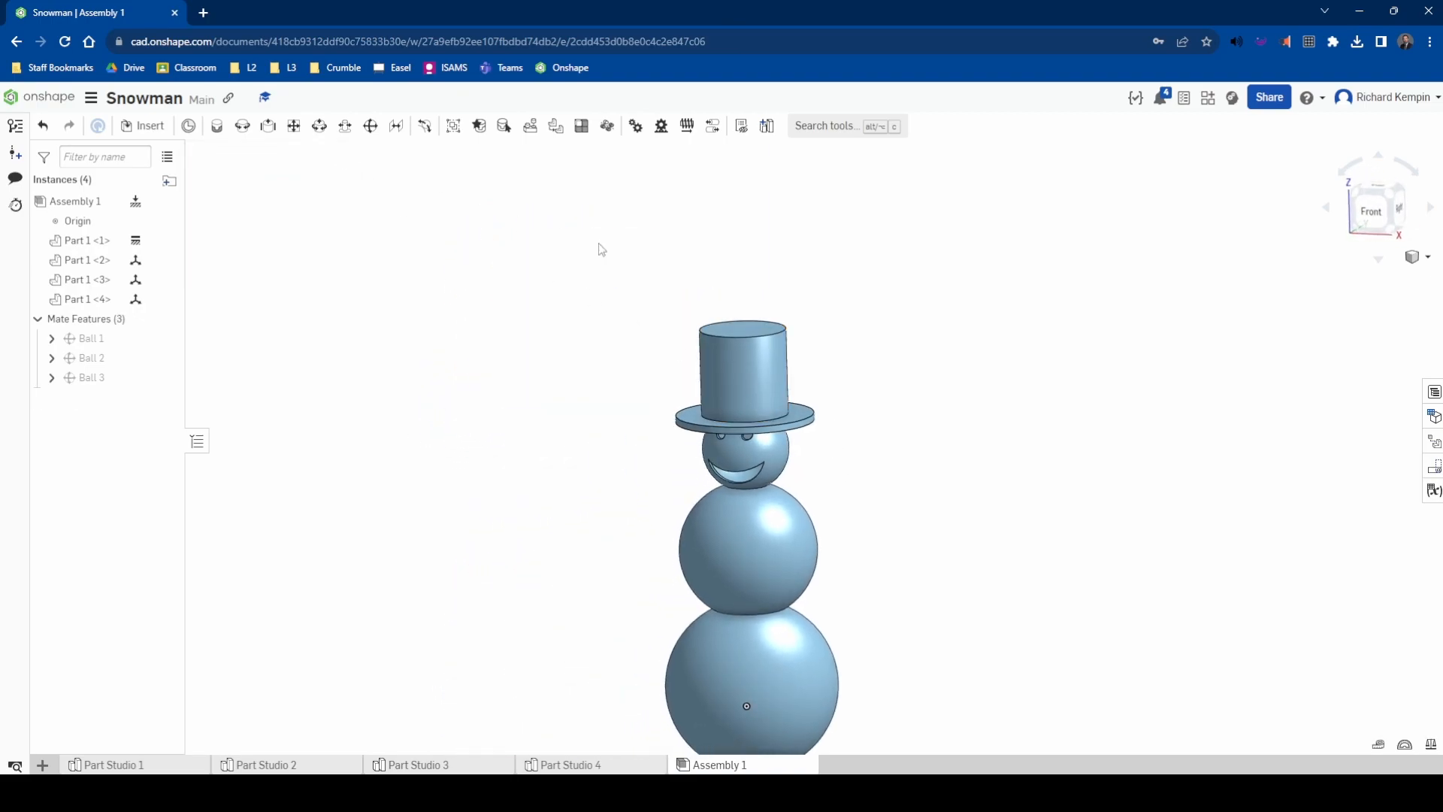
{"action": "middle_click_drag", "start_coordinate": [904, 552], "coordinate": [895, 451]}
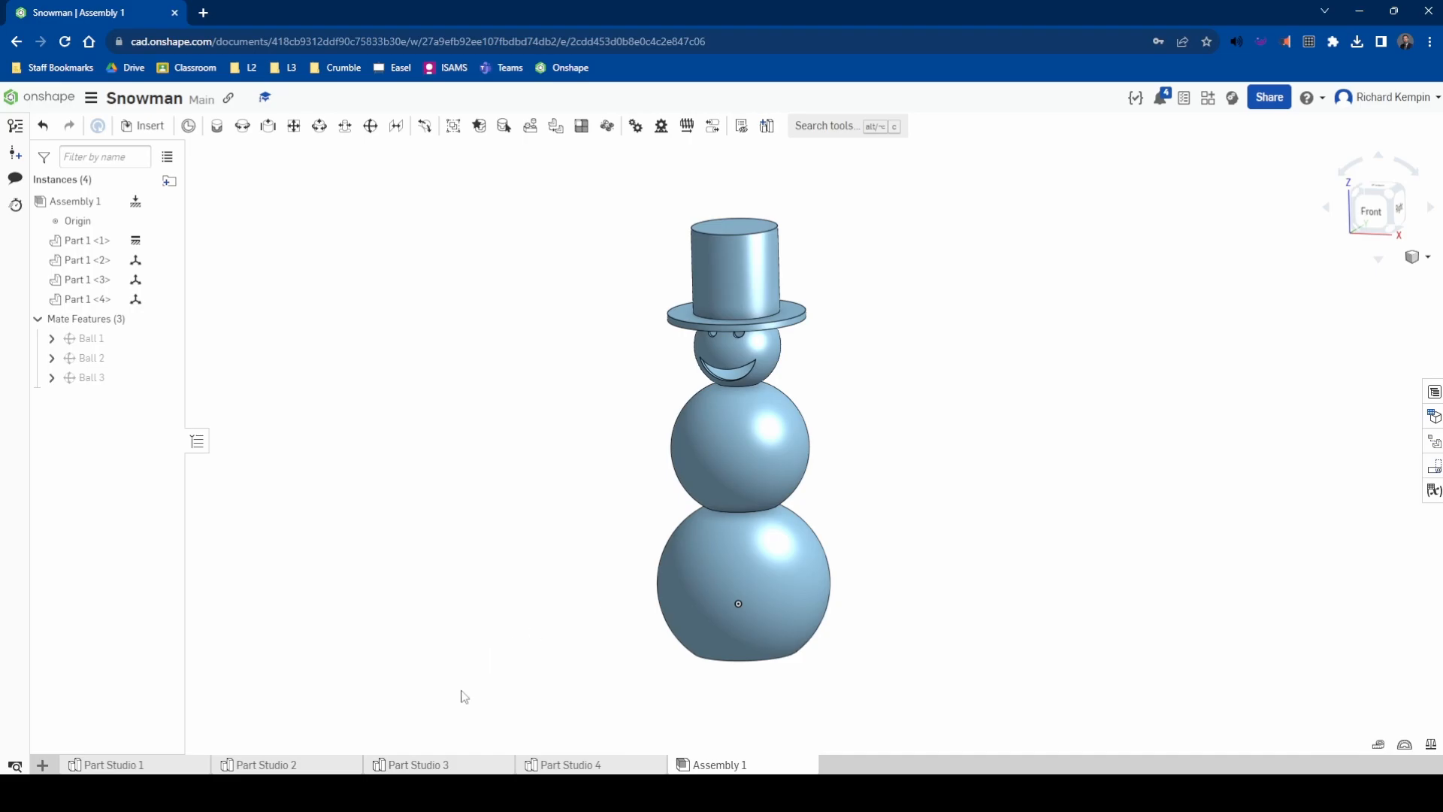
Sketch a 2.5 mm diameter circle centred on the origin on the Front plane of the middle ball in Part Studio 2
{"action": "left_click", "coordinate": [276, 766]}
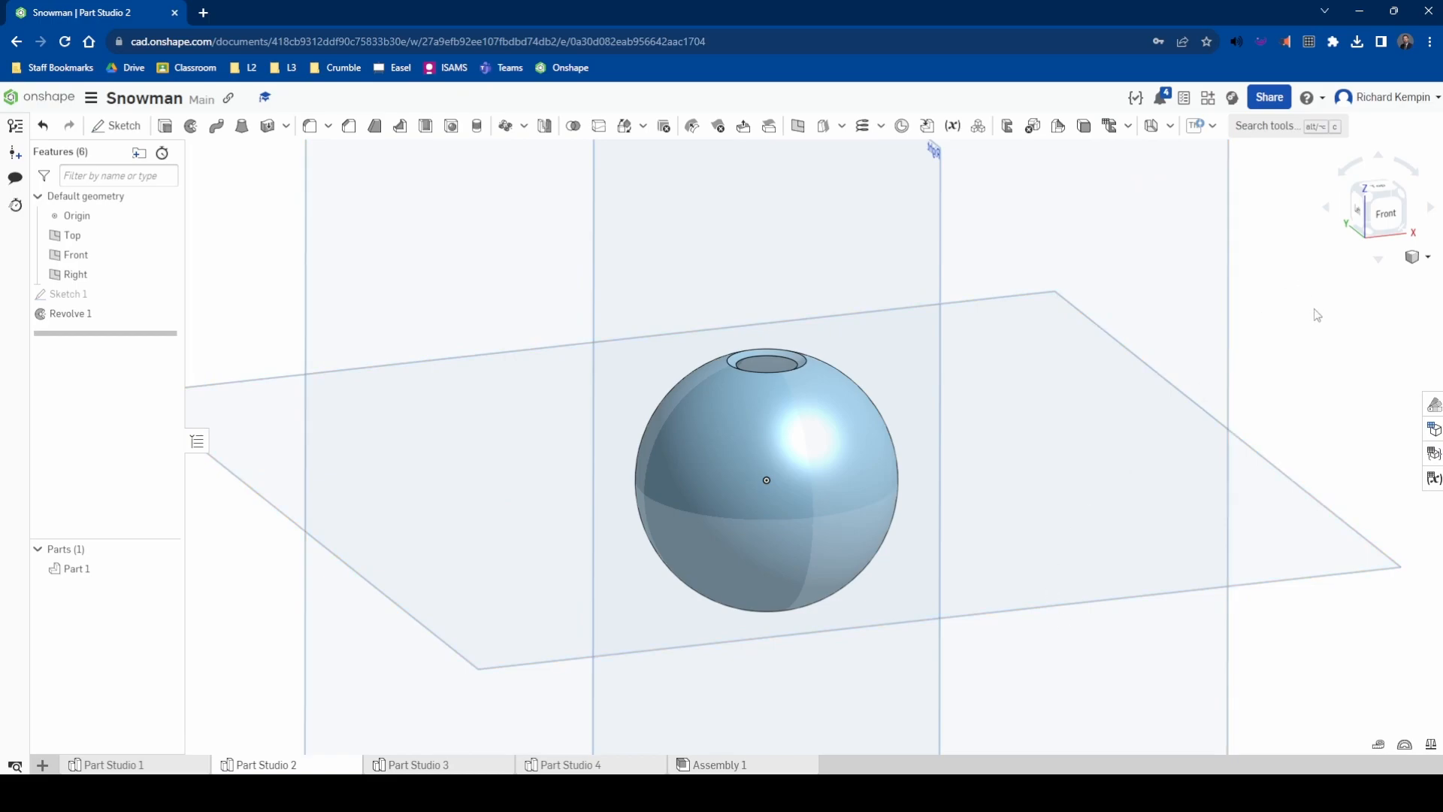
{"action": "left_click", "coordinate": [1385, 214]}
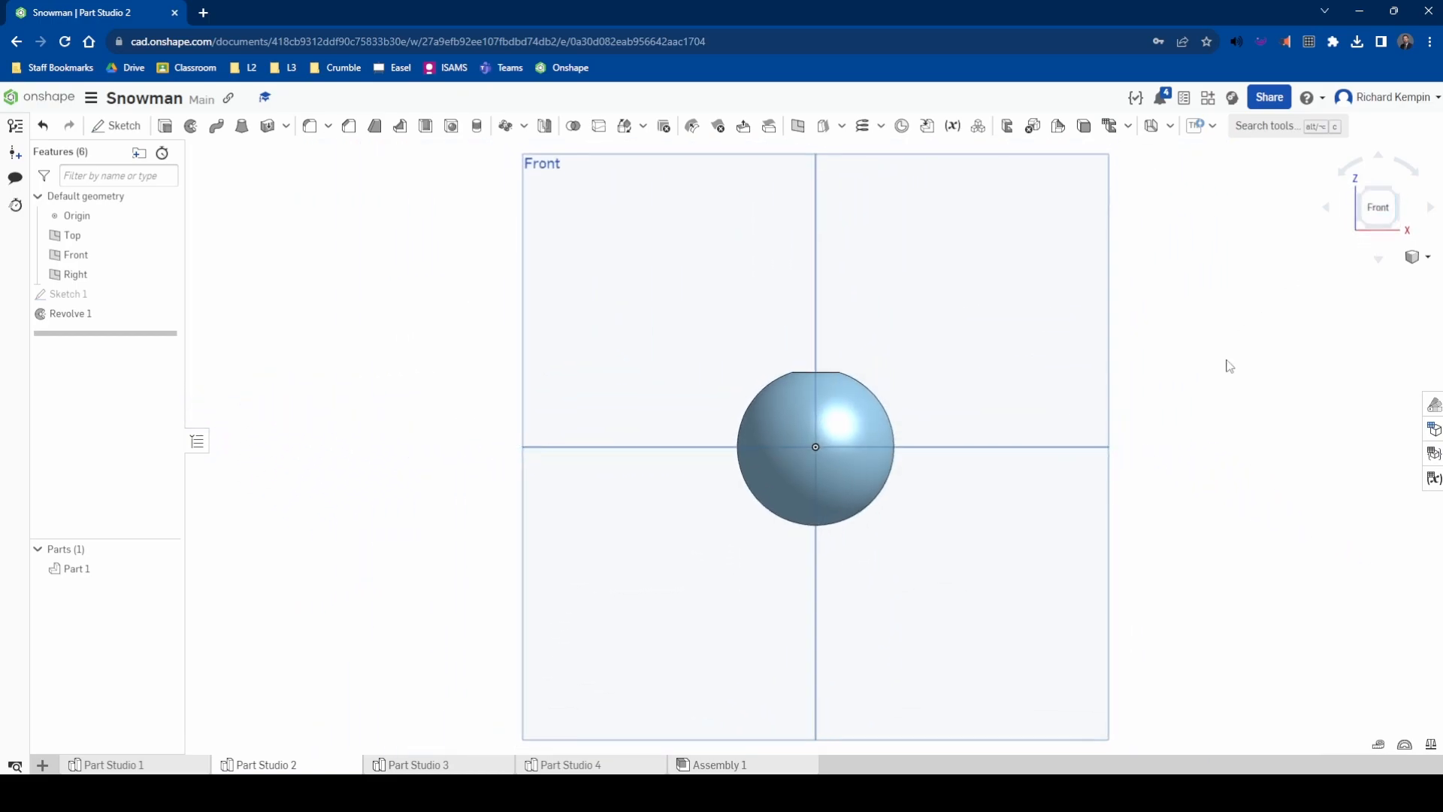
{"action": "left_click", "coordinate": [551, 169]}
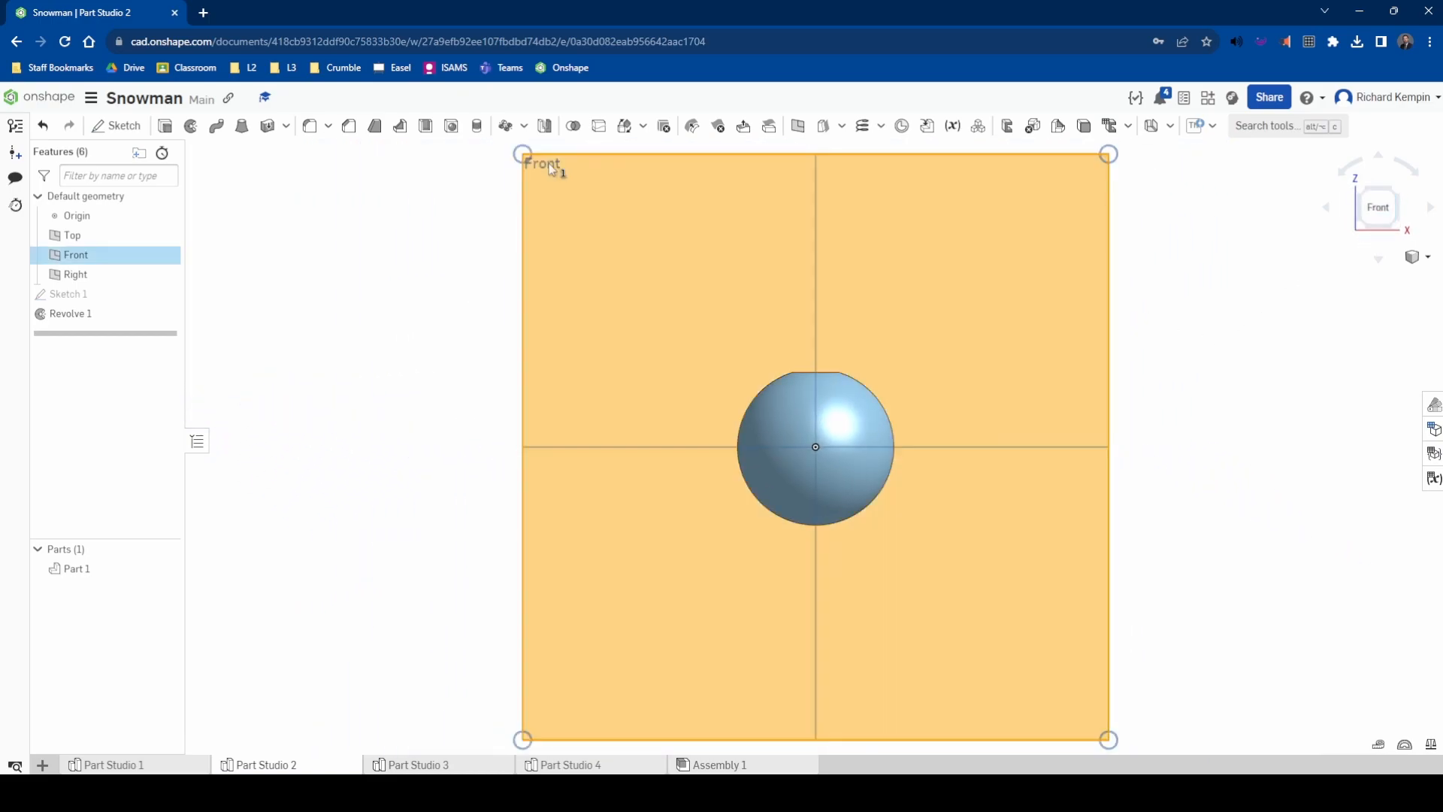
{"action": "left_click", "coordinate": [128, 129]}
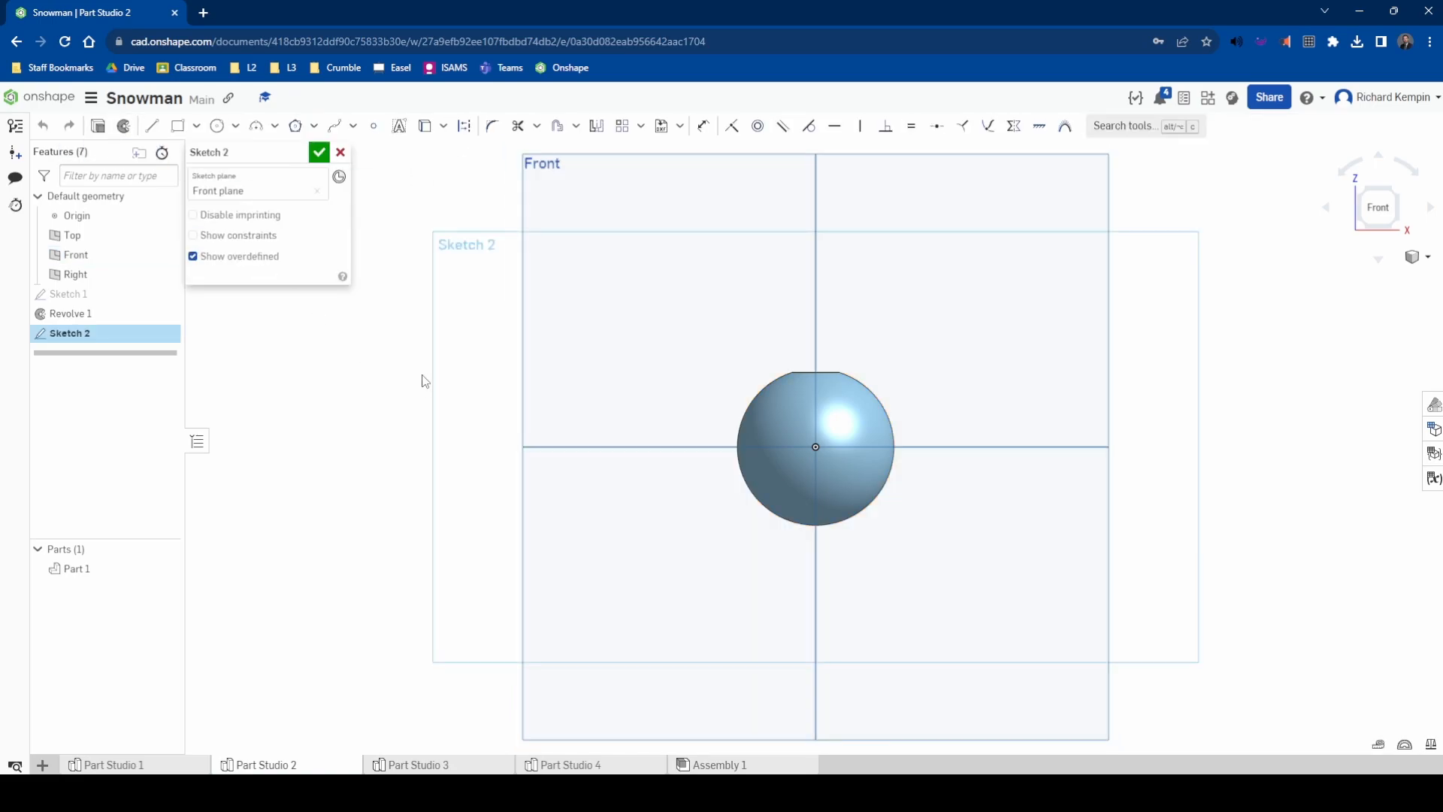
{"action": "scroll", "coordinate": [814, 466], "scroll_direction": "up", "scroll_amount": 5}
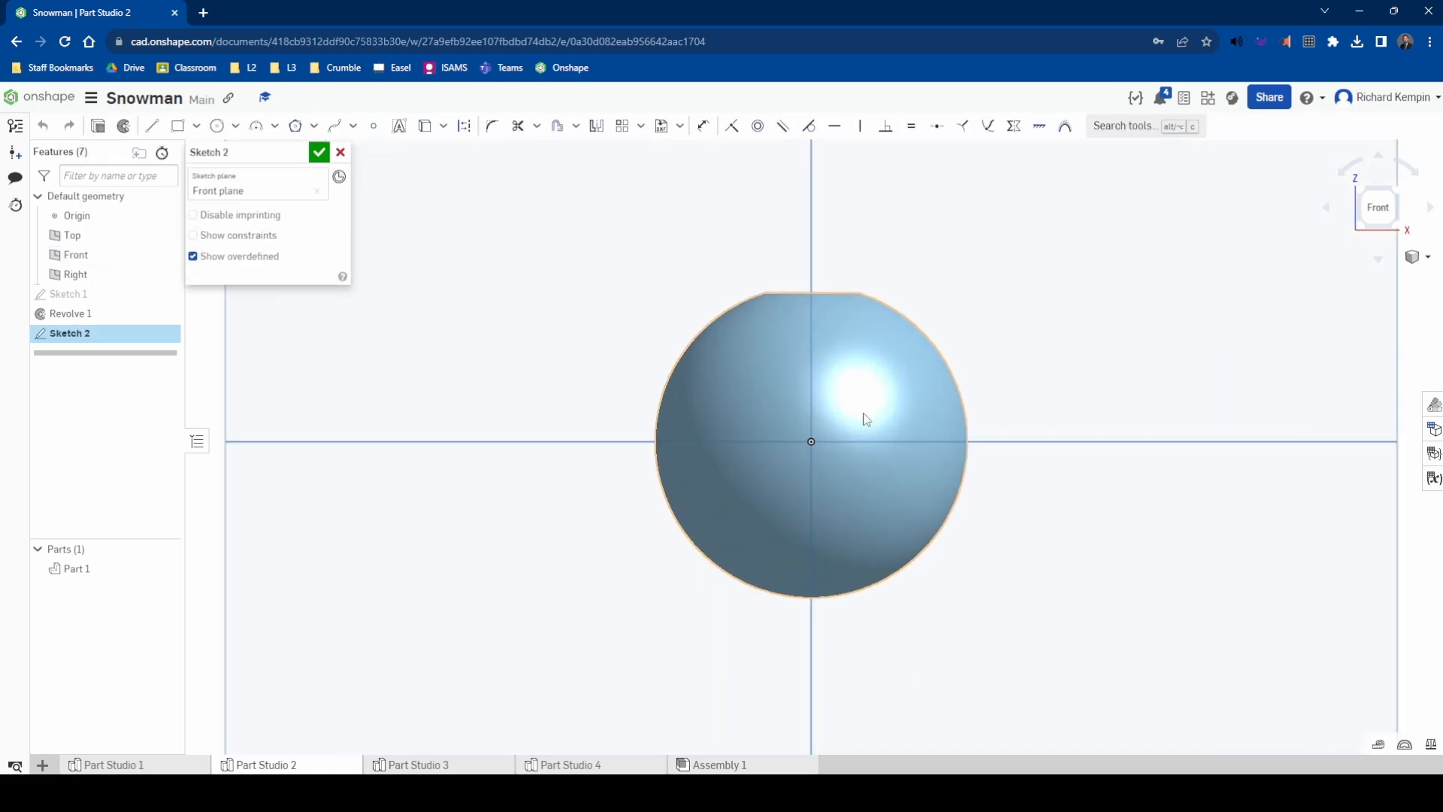
{"action": "left_click", "coordinate": [217, 126]}
{"action": "left_click", "coordinate": [811, 441]}
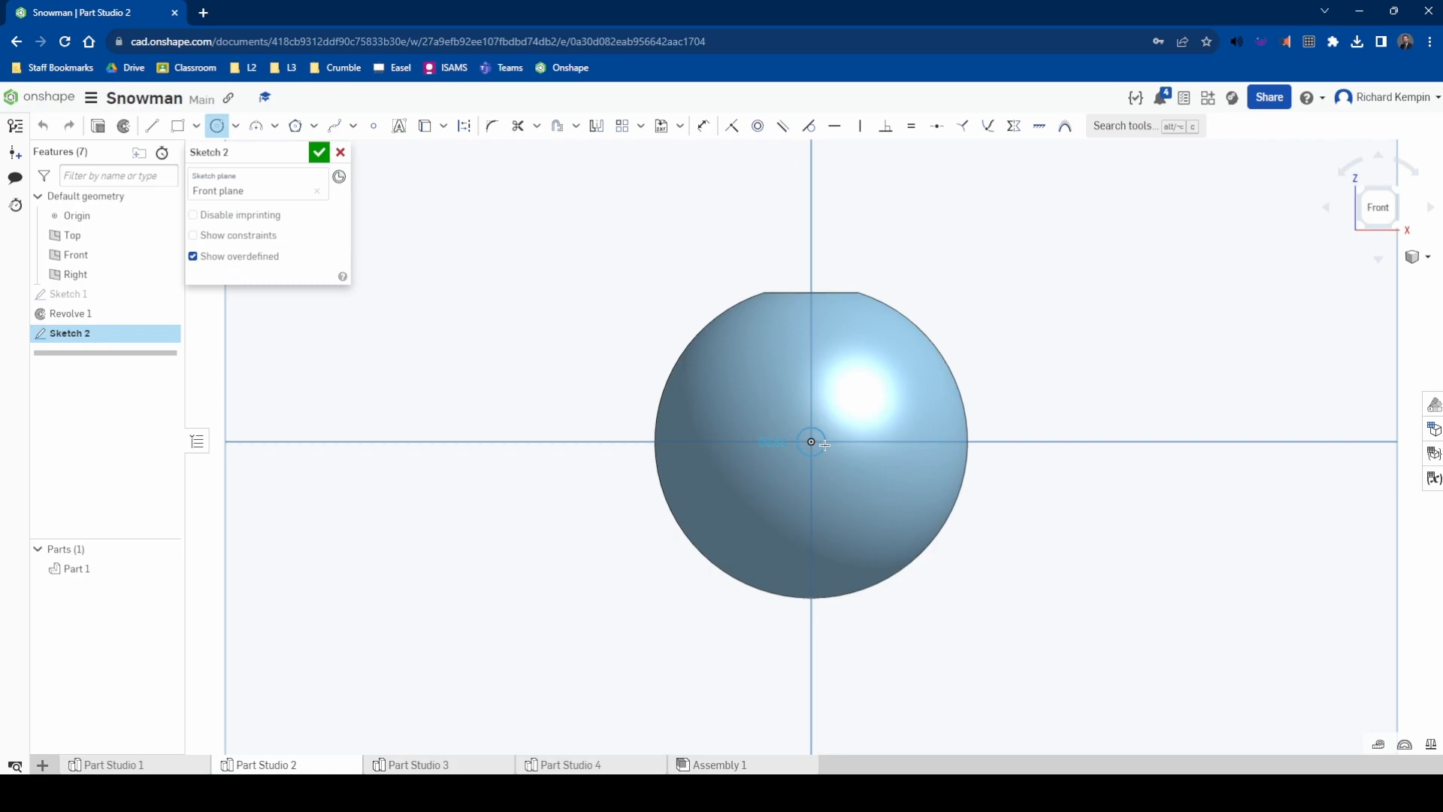
{"action": "left_click", "coordinate": [825, 444]}
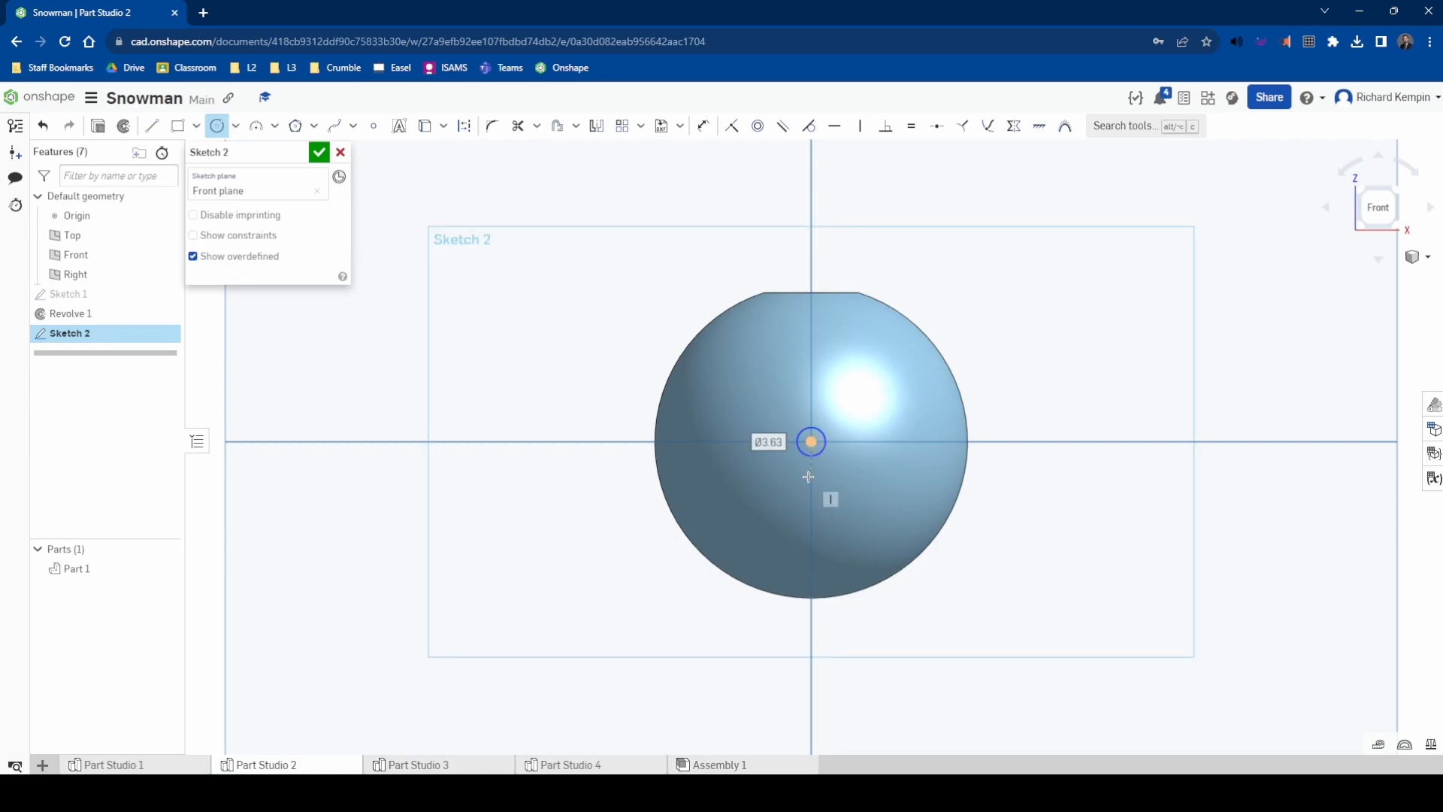
{"action": "type", "text": "2"}
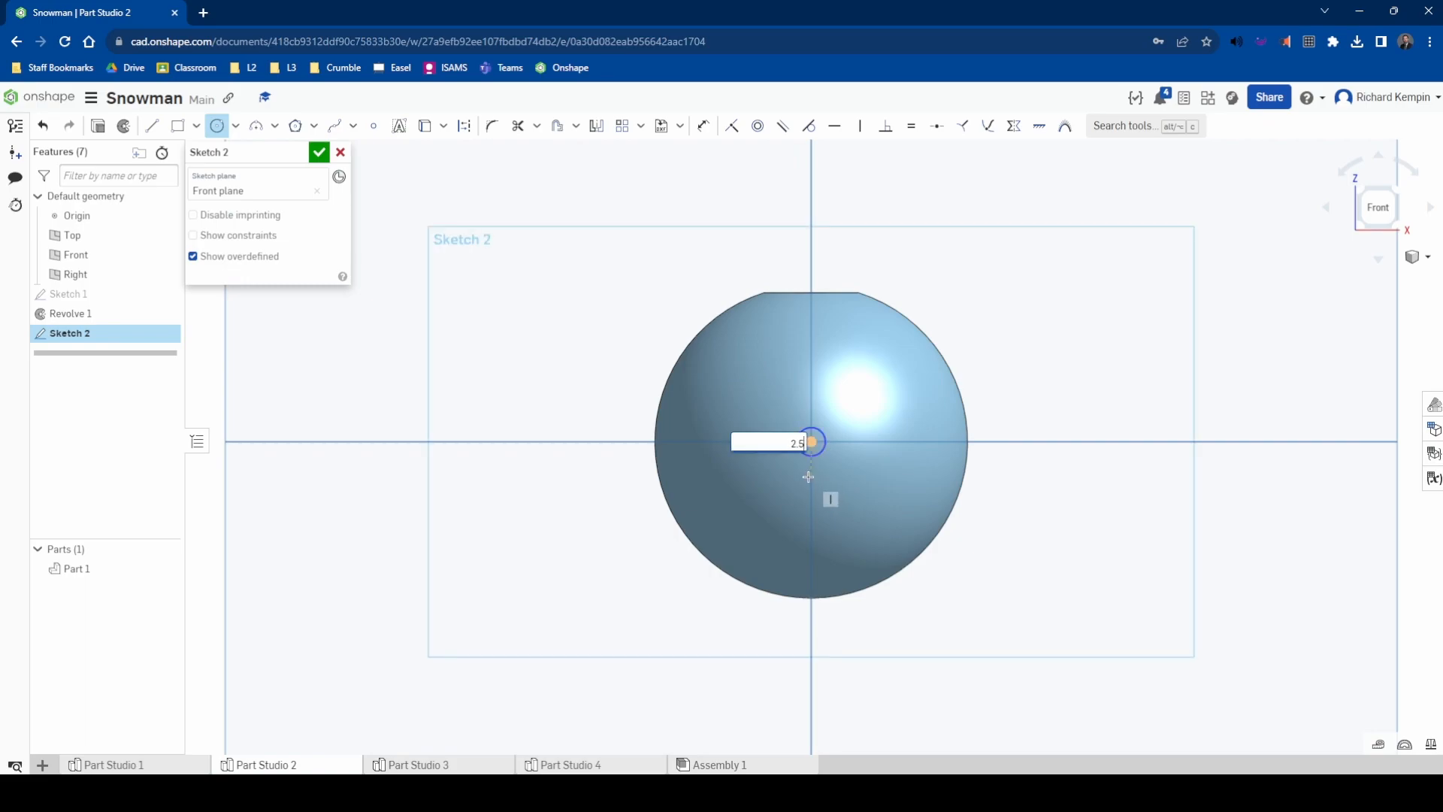
{"action": "type", "text": ".5"}
{"action": "key", "text": "Return"}
{"action": "scroll", "coordinate": [798, 470], "scroll_direction": "up", "scroll_amount": 3}
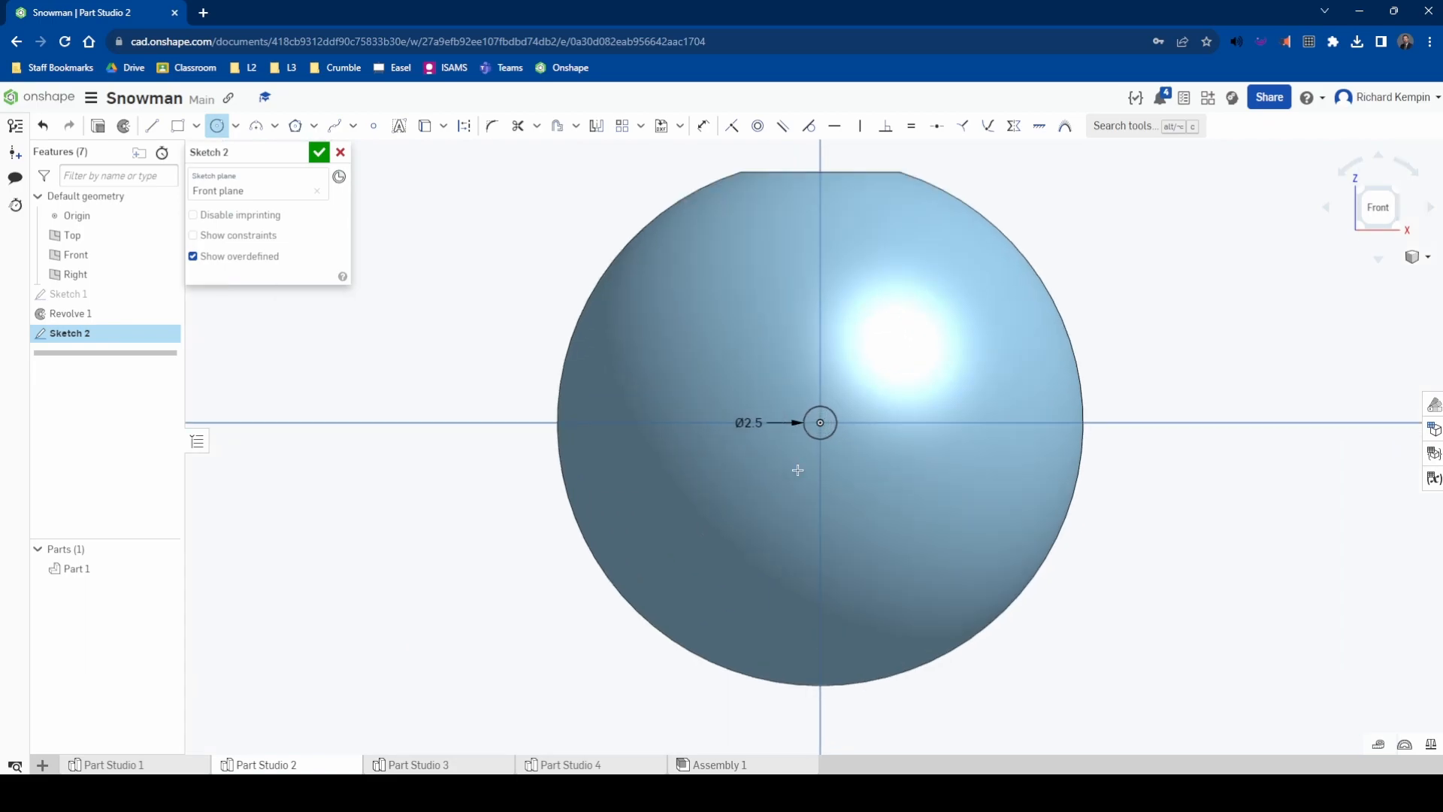
Set the circle's diameter to 3 mm and finish the sketch
{"action": "key", "text": "Escape"}
{"action": "double_click", "coordinate": [748, 422]}
{"action": "type", "text": "3"}
{"action": "key", "text": "Return"}
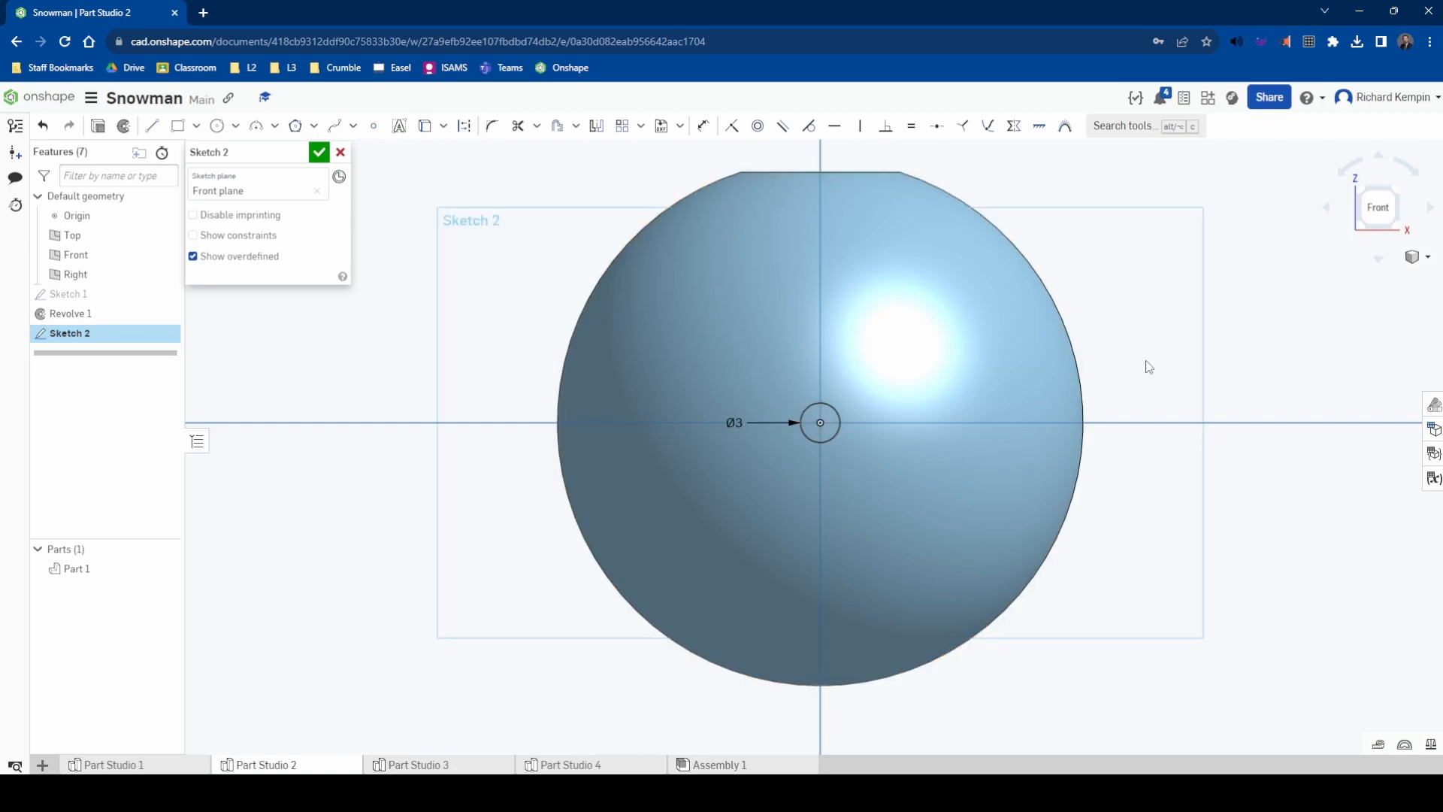
{"action": "scroll", "coordinate": [783, 494], "scroll_direction": "down", "scroll_amount": 3}
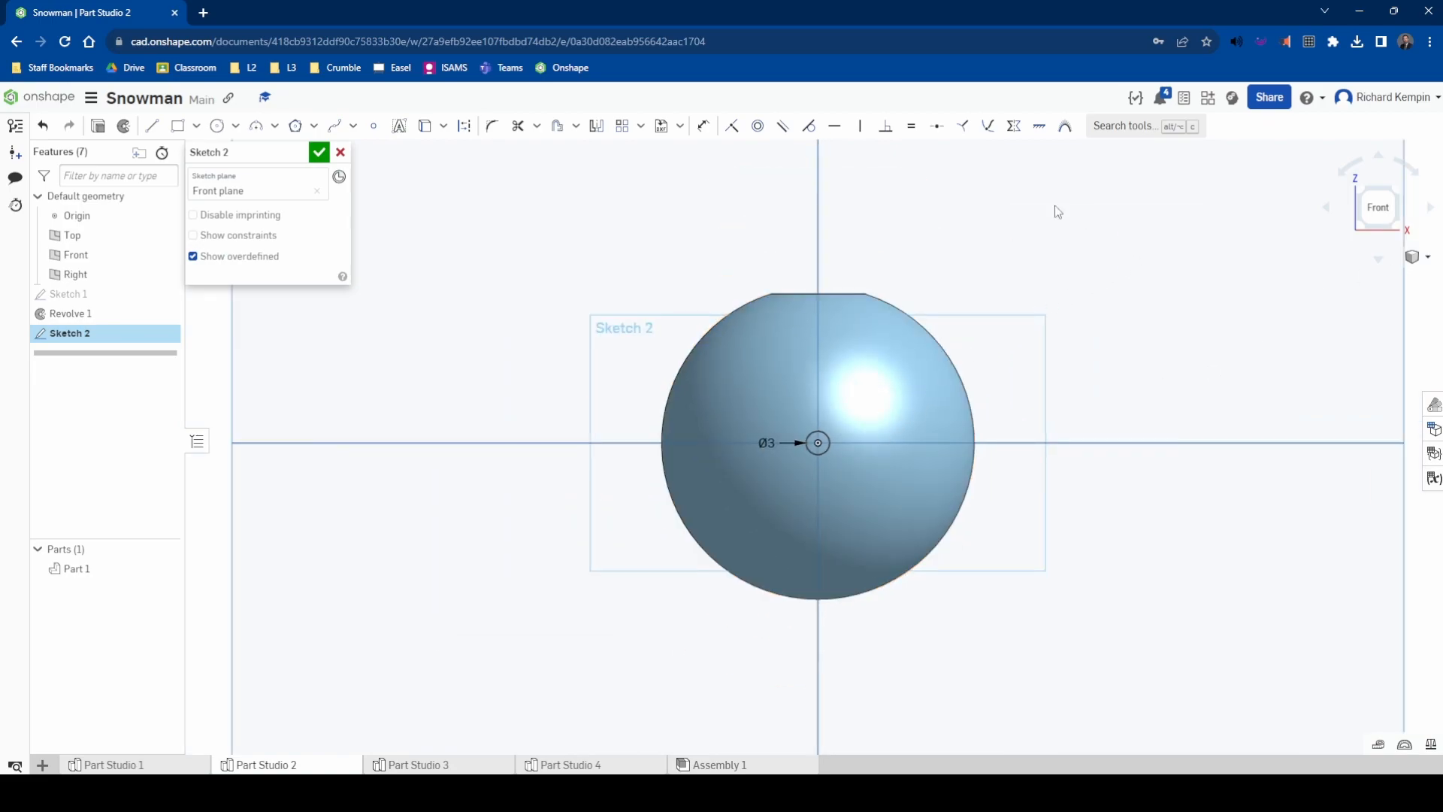
{"action": "left_click", "coordinate": [319, 152]}
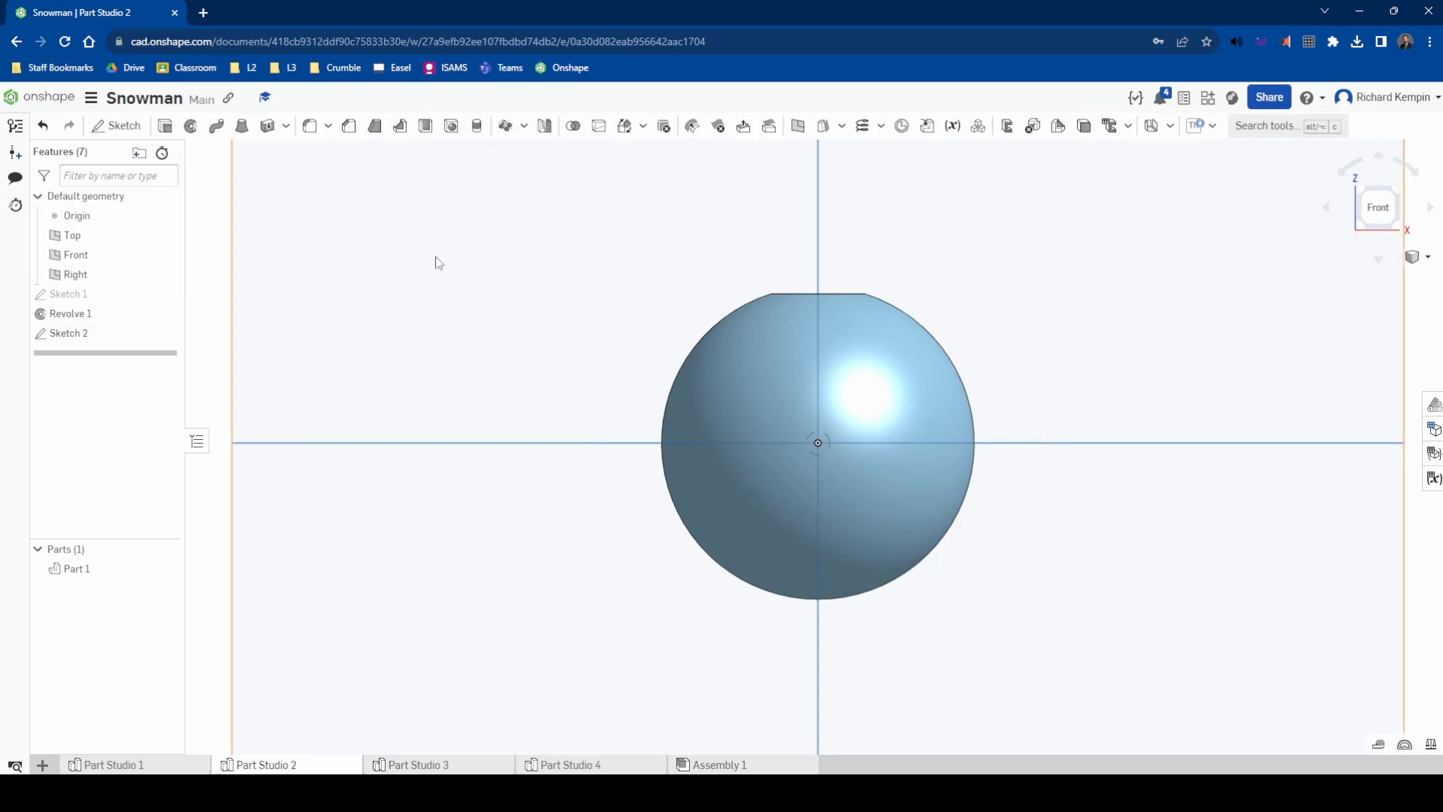
Extrude the small circle on the Front plane as a new part with a blind starting offset of 19 mm
{"action": "right_click_drag", "start_coordinate": [439, 263], "coordinate": [454, 287]}
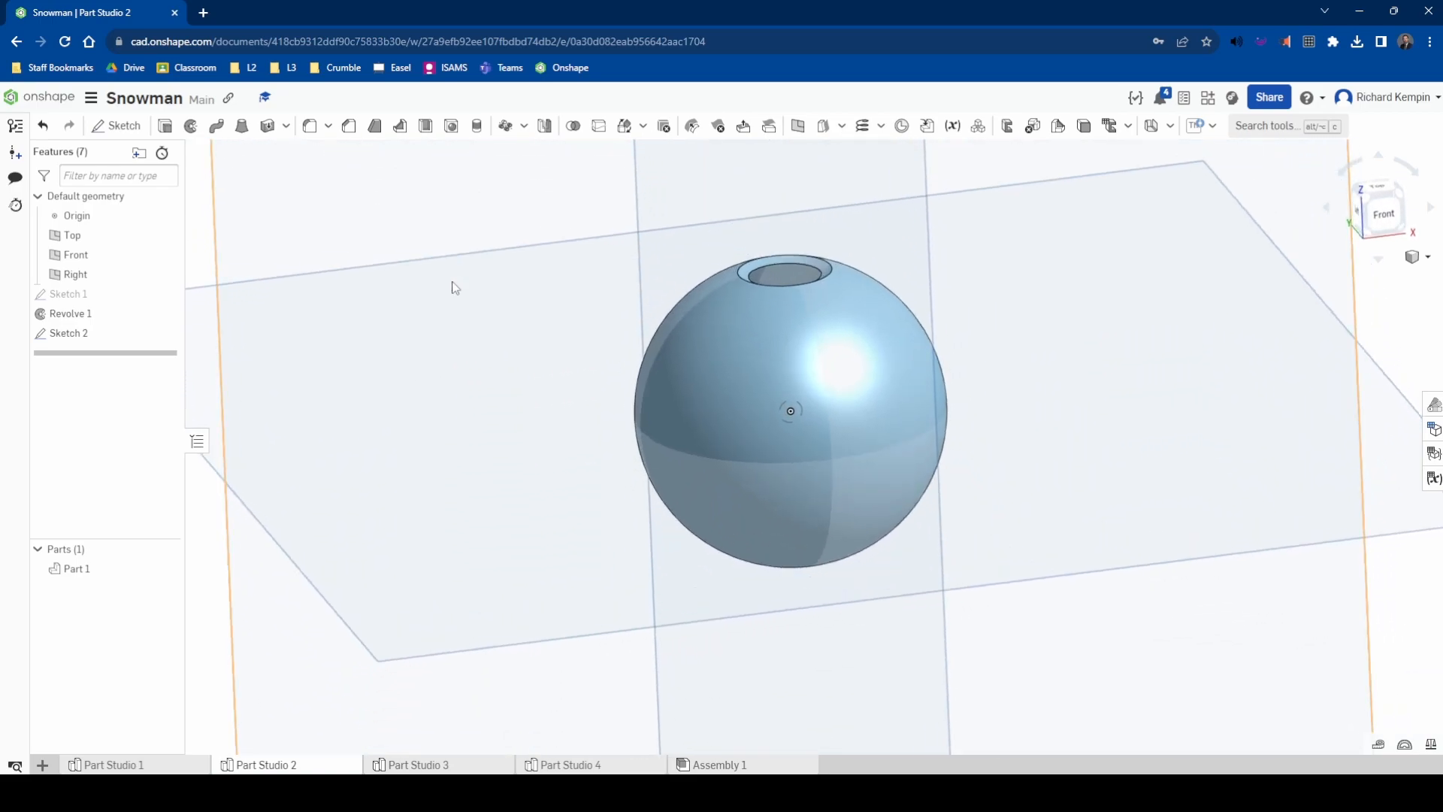
{"action": "left_click", "coordinate": [69, 333]}
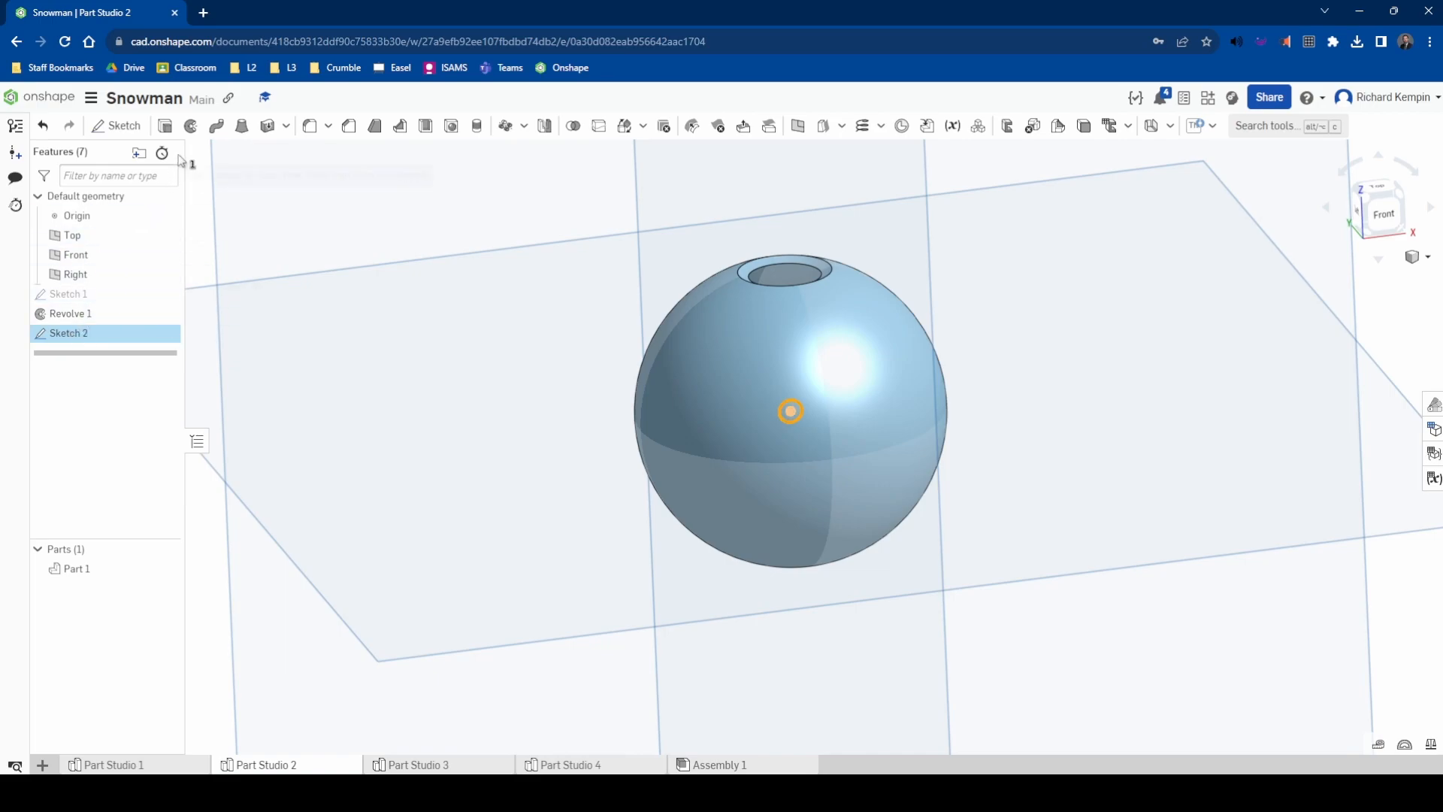
{"action": "left_click", "coordinate": [167, 127]}
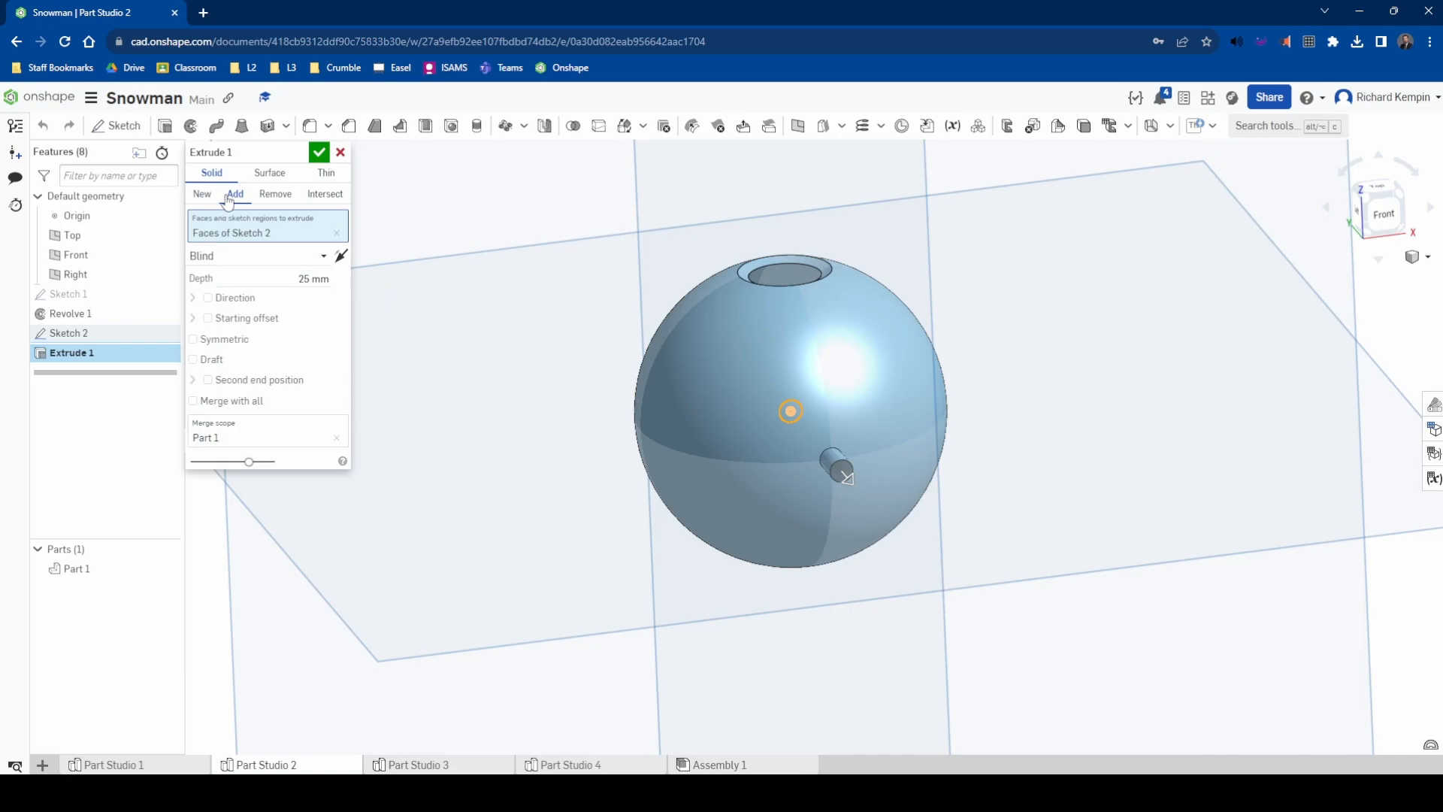
{"action": "left_click", "coordinate": [203, 195]}
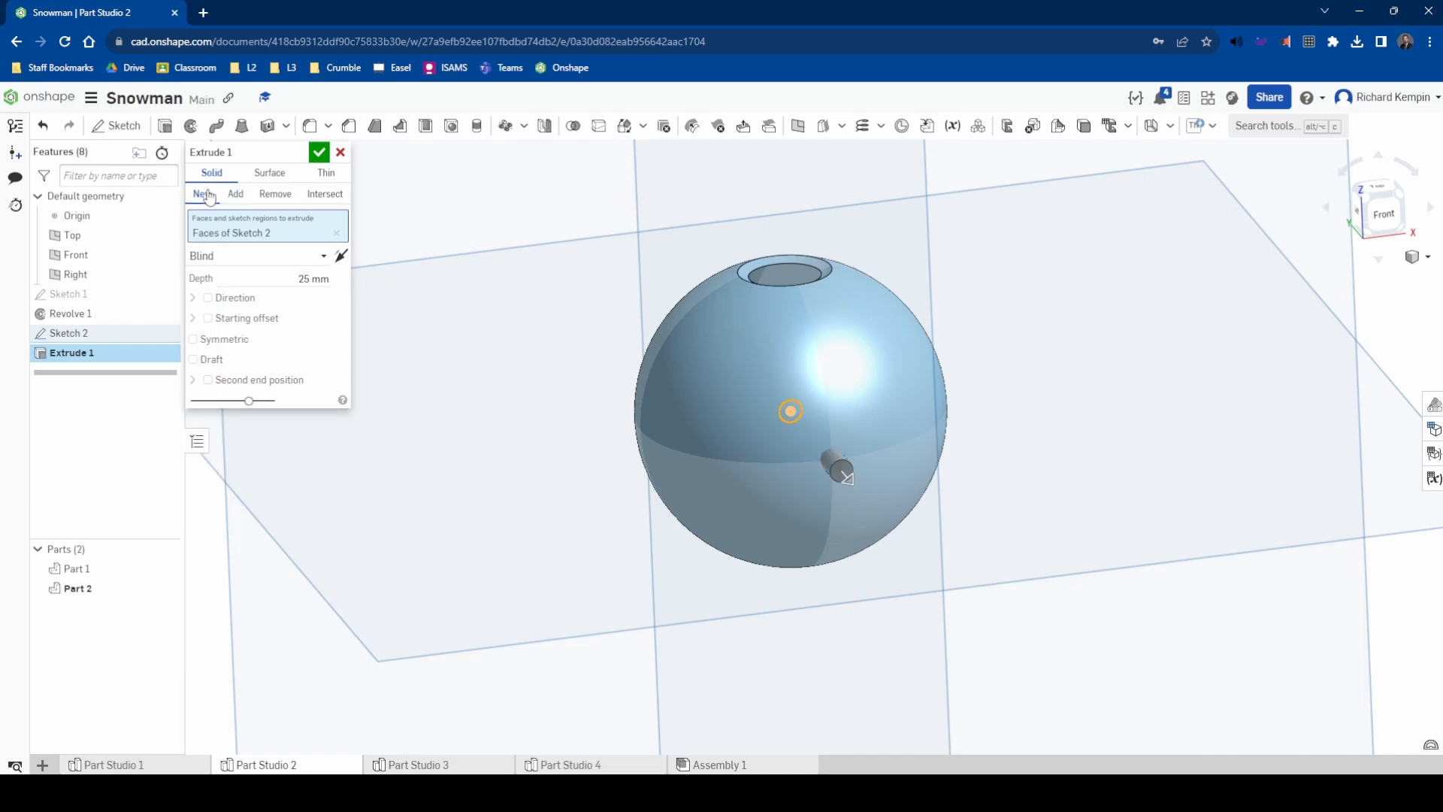
{"action": "right_click_drag", "start_coordinate": [414, 225], "coordinate": [445, 233]}
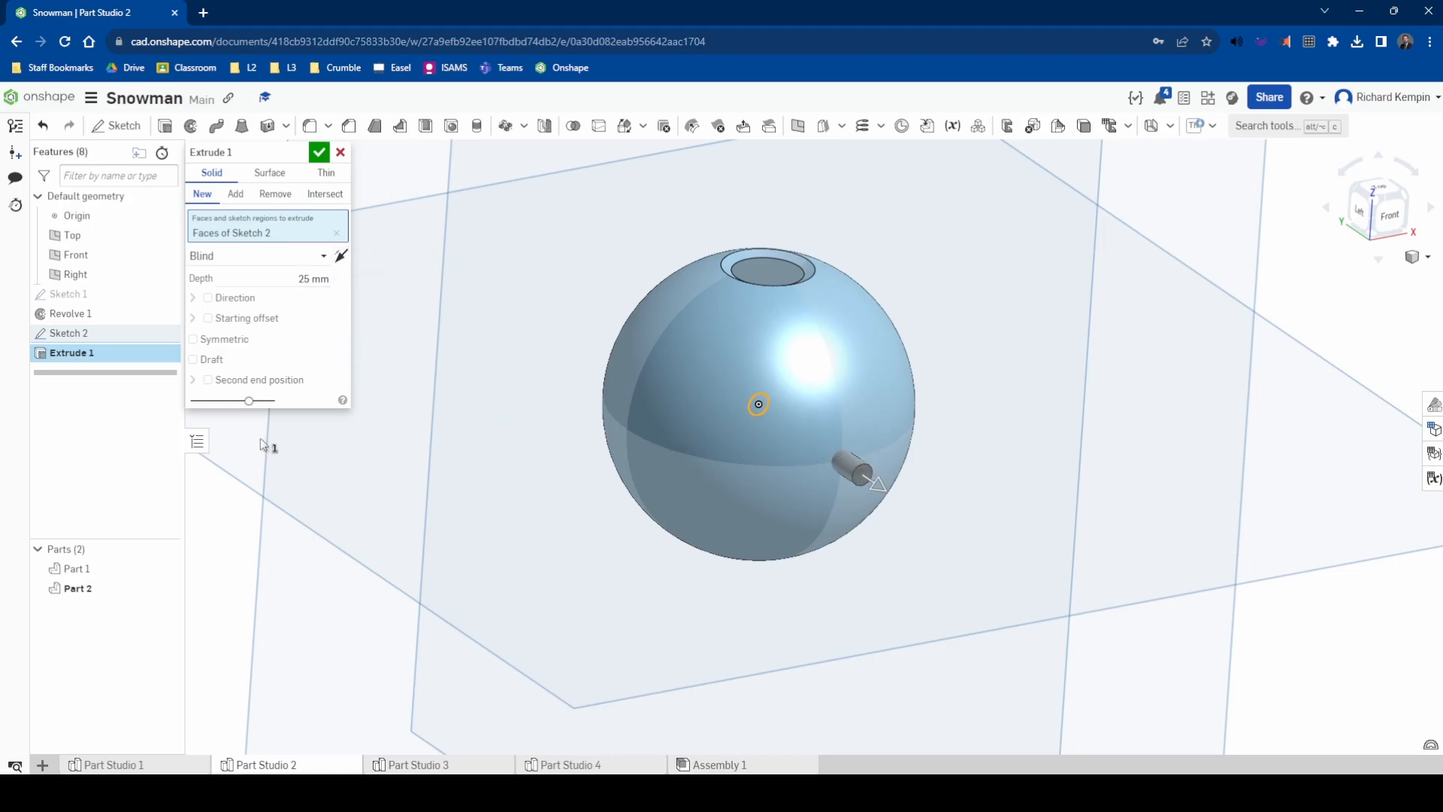
{"action": "right_click_drag", "start_coordinate": [424, 250], "coordinate": [443, 341]}
{"action": "left_click", "coordinate": [208, 318]}
{"action": "right_click_drag", "start_coordinate": [426, 460], "coordinate": [444, 376]}
{"action": "left_click", "coordinate": [313, 360]}
{"action": "type", "text": "19"}
{"action": "key", "text": "Return"}
{"action": "right_click_drag", "start_coordinate": [553, 365], "coordinate": [526, 345]}
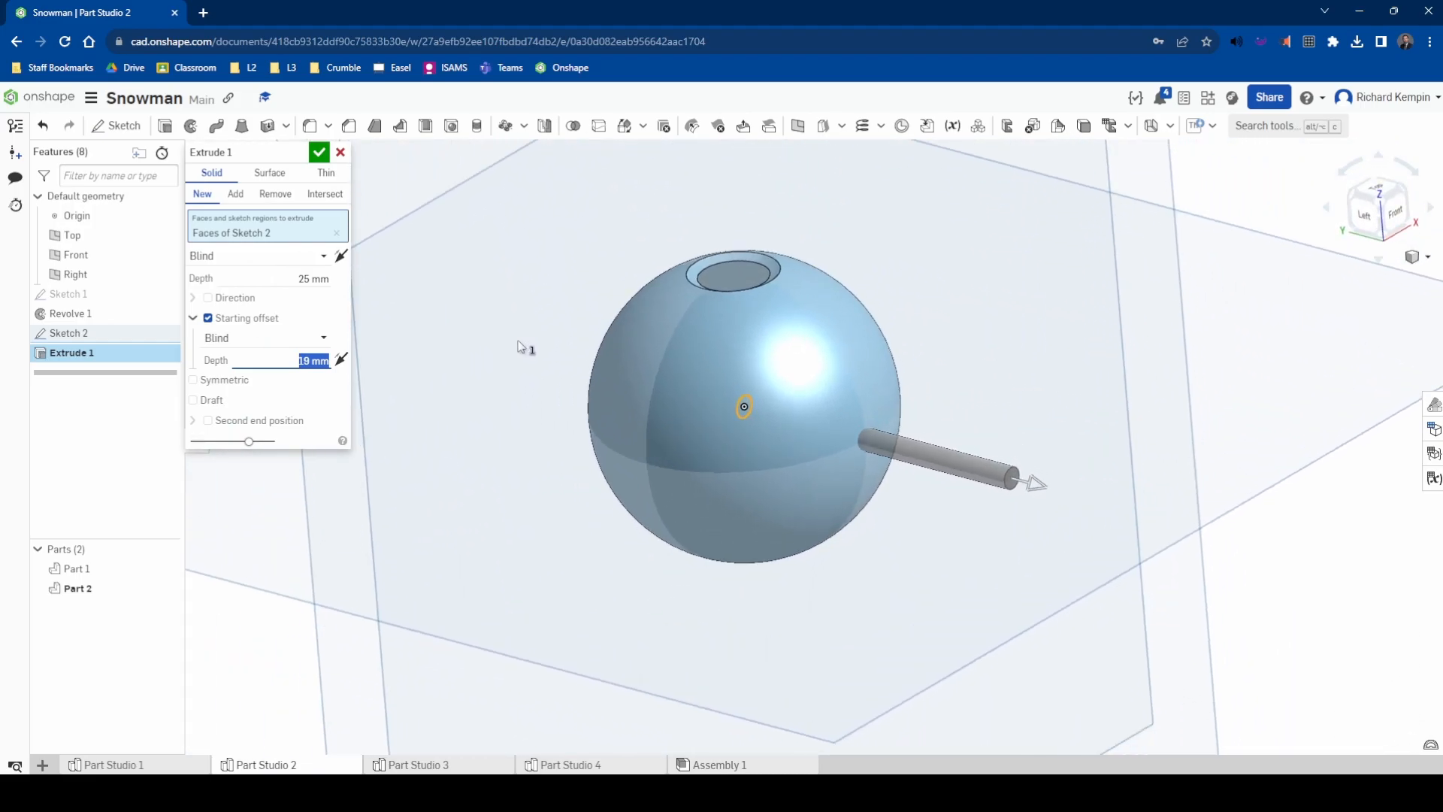
Set the button extrusion's depth to 2.5 mm and finish the extrude
{"action": "left_click", "coordinate": [315, 280]}
{"action": "type", "text": "2"}
{"action": "key", "text": "Return"}
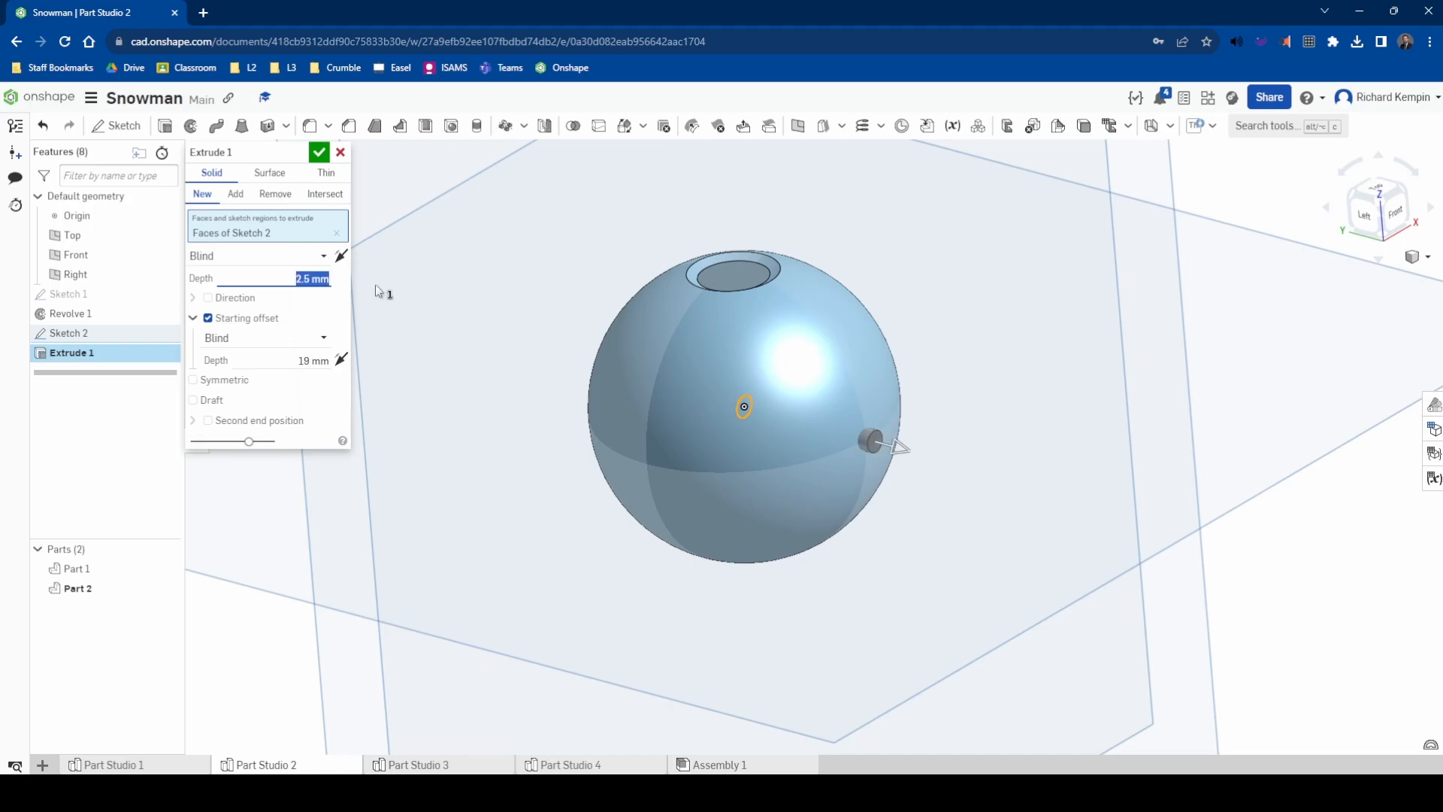
{"action": "scroll", "coordinate": [836, 443], "scroll_direction": "up", "scroll_amount": 6}
{"action": "mouse_move", "coordinate": [1090, 473]}
{"action": "right_mouse_down"}
{"action": "mouse_move", "coordinate": [1151, 455]}
{"action": "mouse_move", "coordinate": [1089, 473]}
{"action": "right_mouse_up"}
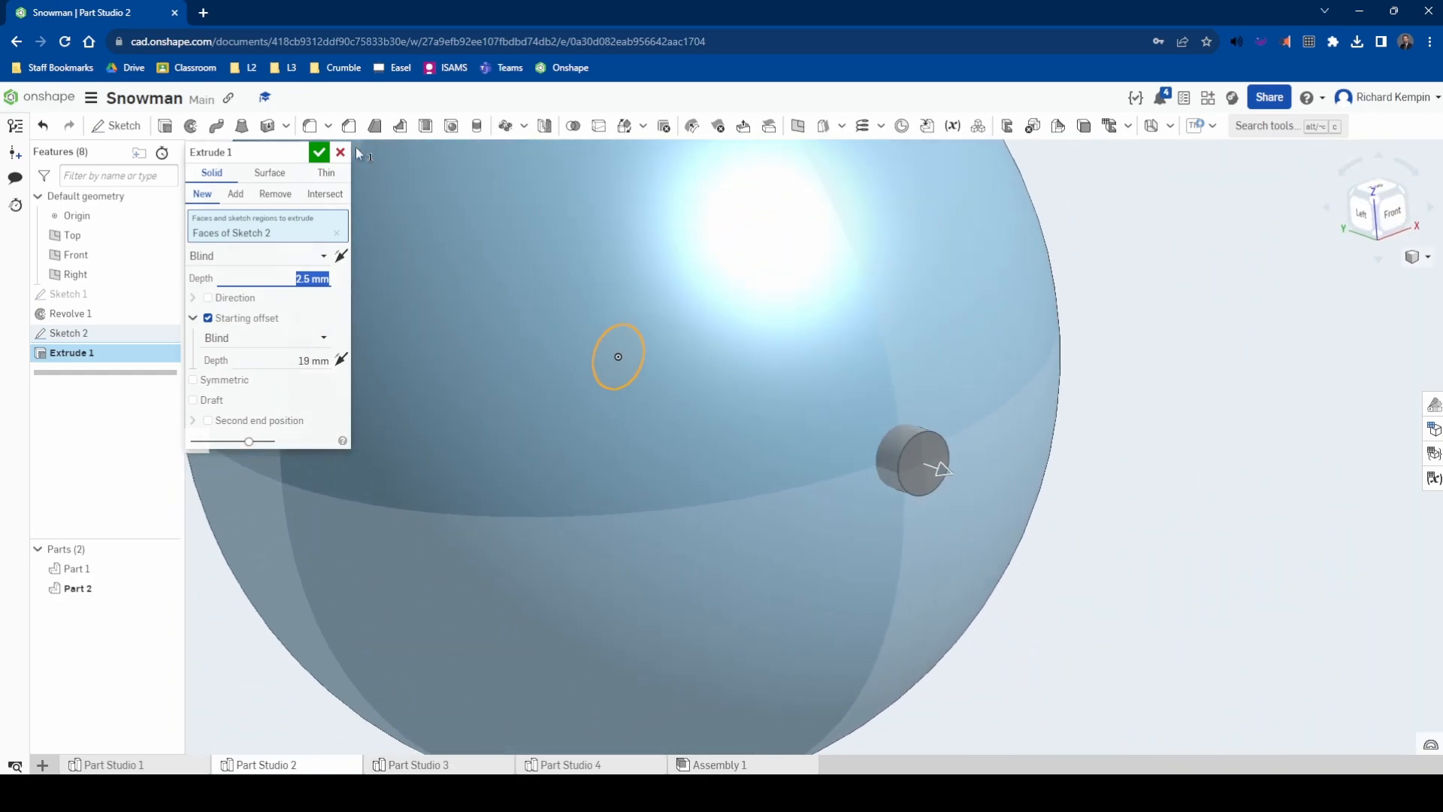
{"action": "left_click", "coordinate": [321, 152]}
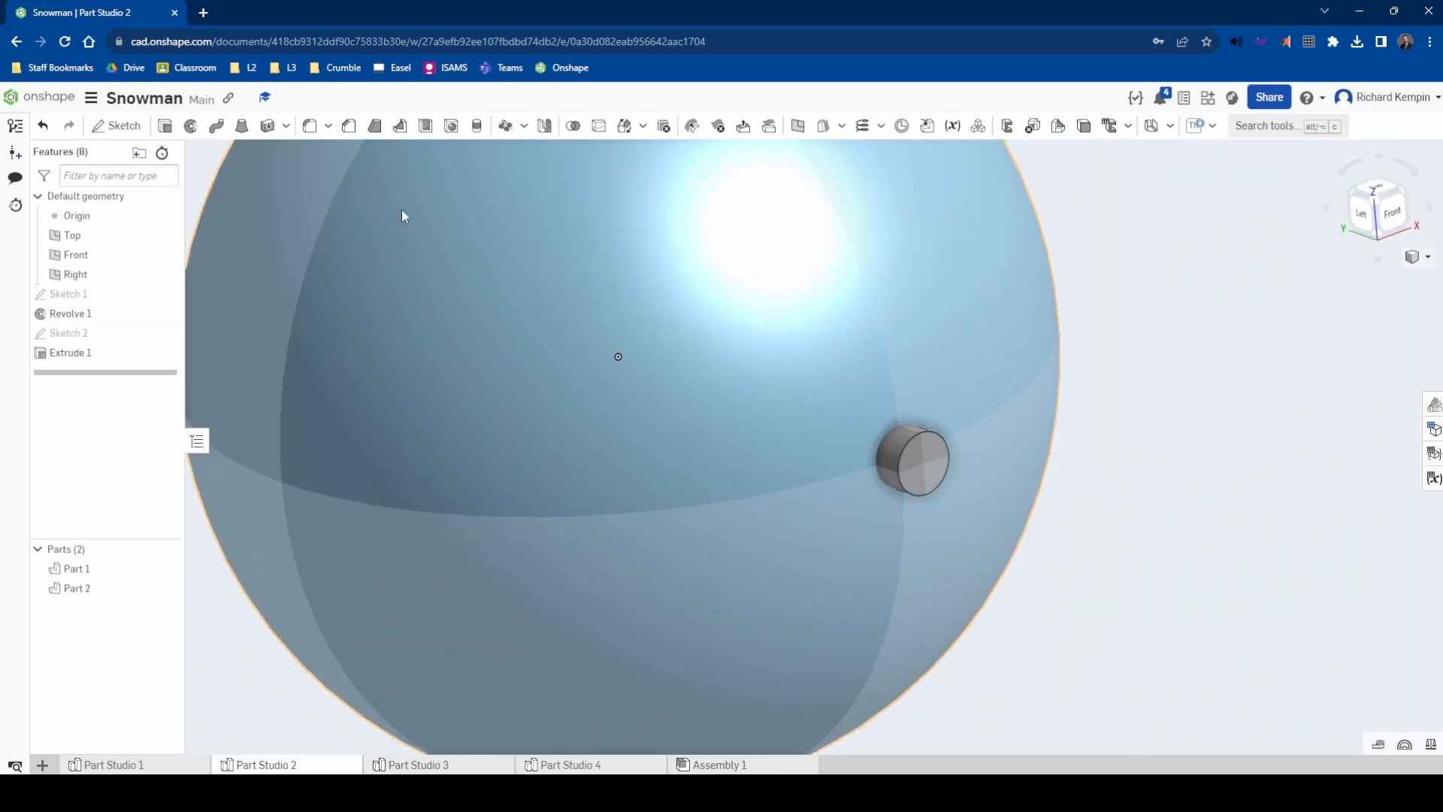
Fillet the outer front edge of the button cylinder with a 1.5 mm radius
{"action": "left_click", "coordinate": [310, 128]}
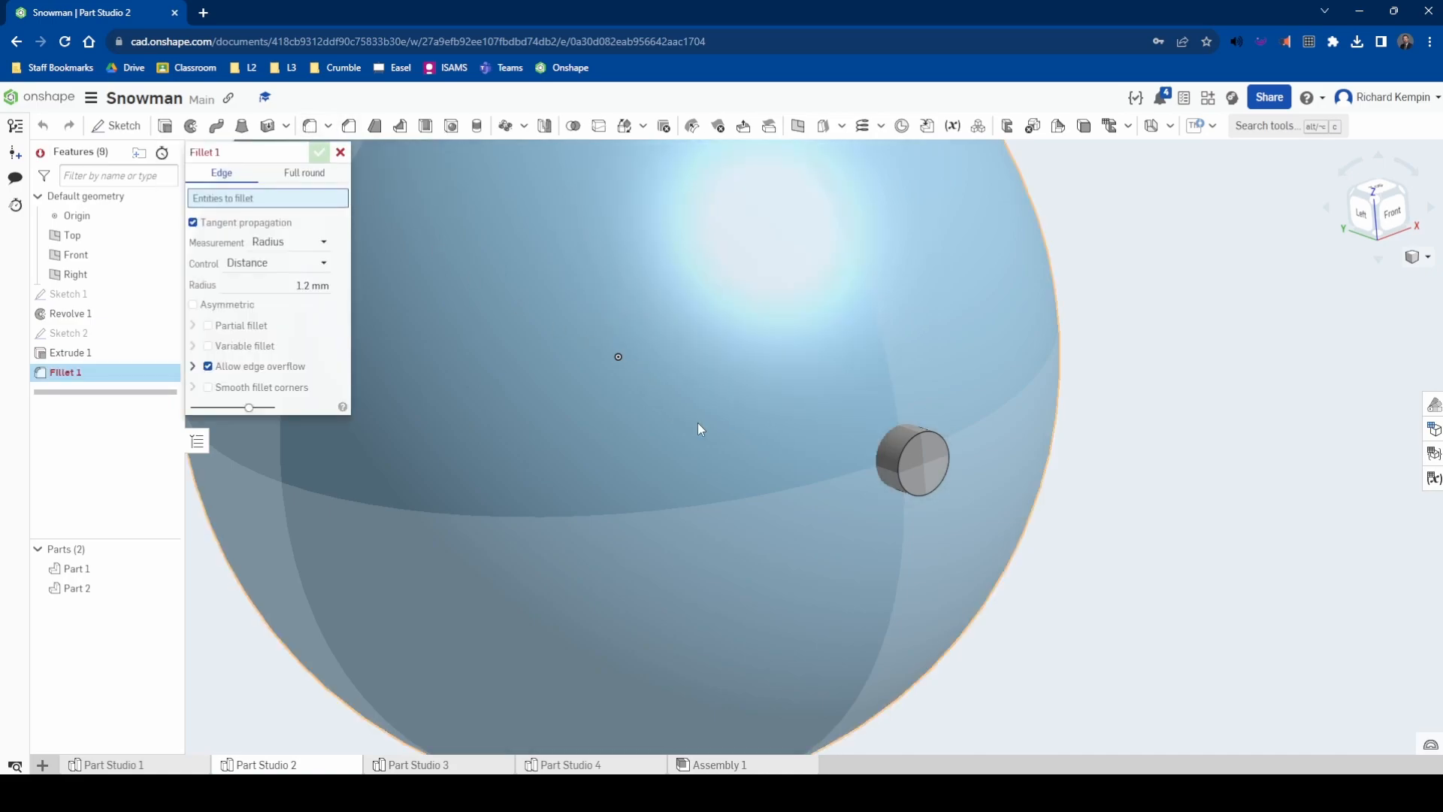
{"action": "left_click", "coordinate": [922, 435]}
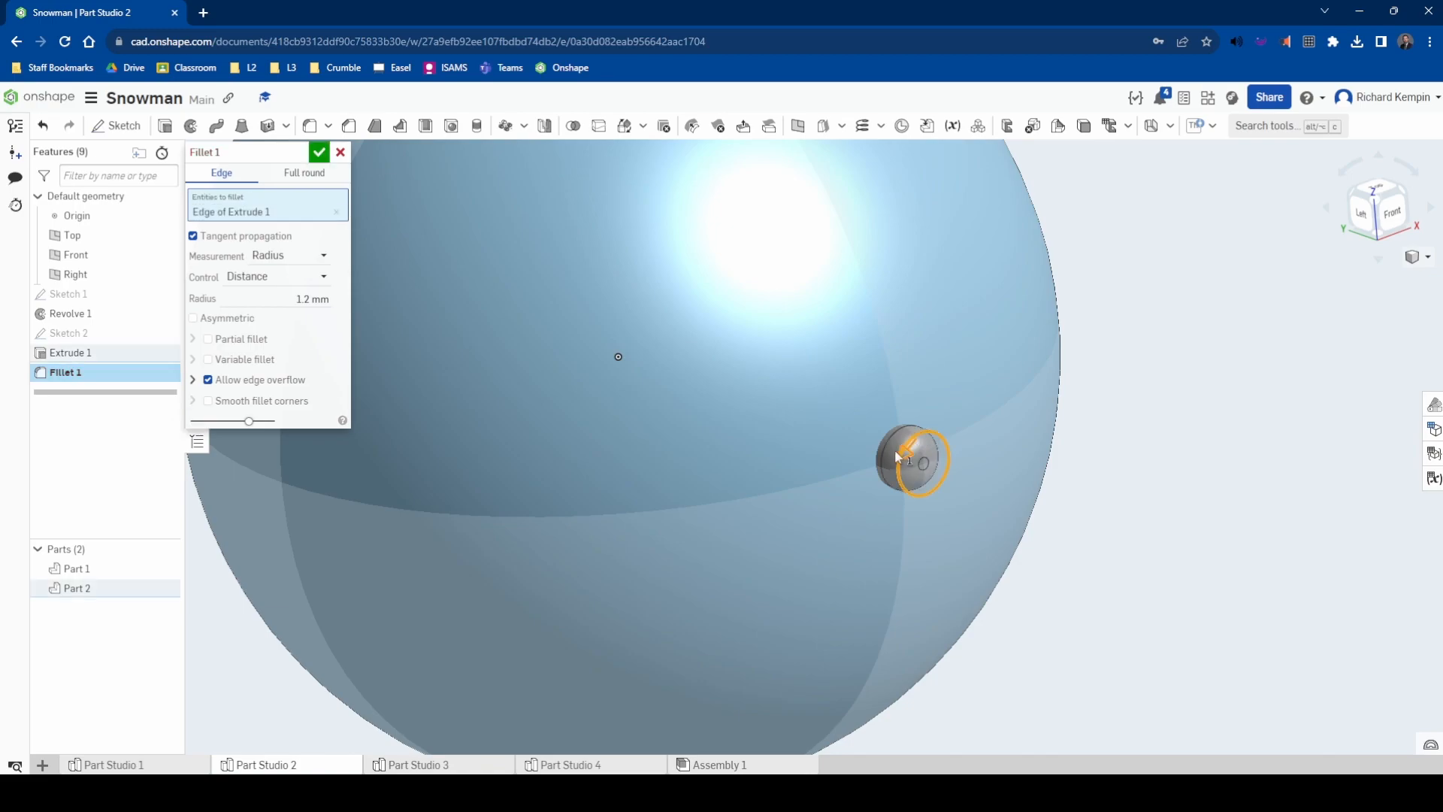
{"action": "left_click_drag", "start_coordinate": [902, 461], "coordinate": [904, 455]}
{"action": "type", "text": ".25"}
{"action": "key", "text": "Return"}
{"action": "key", "text": "Return"}
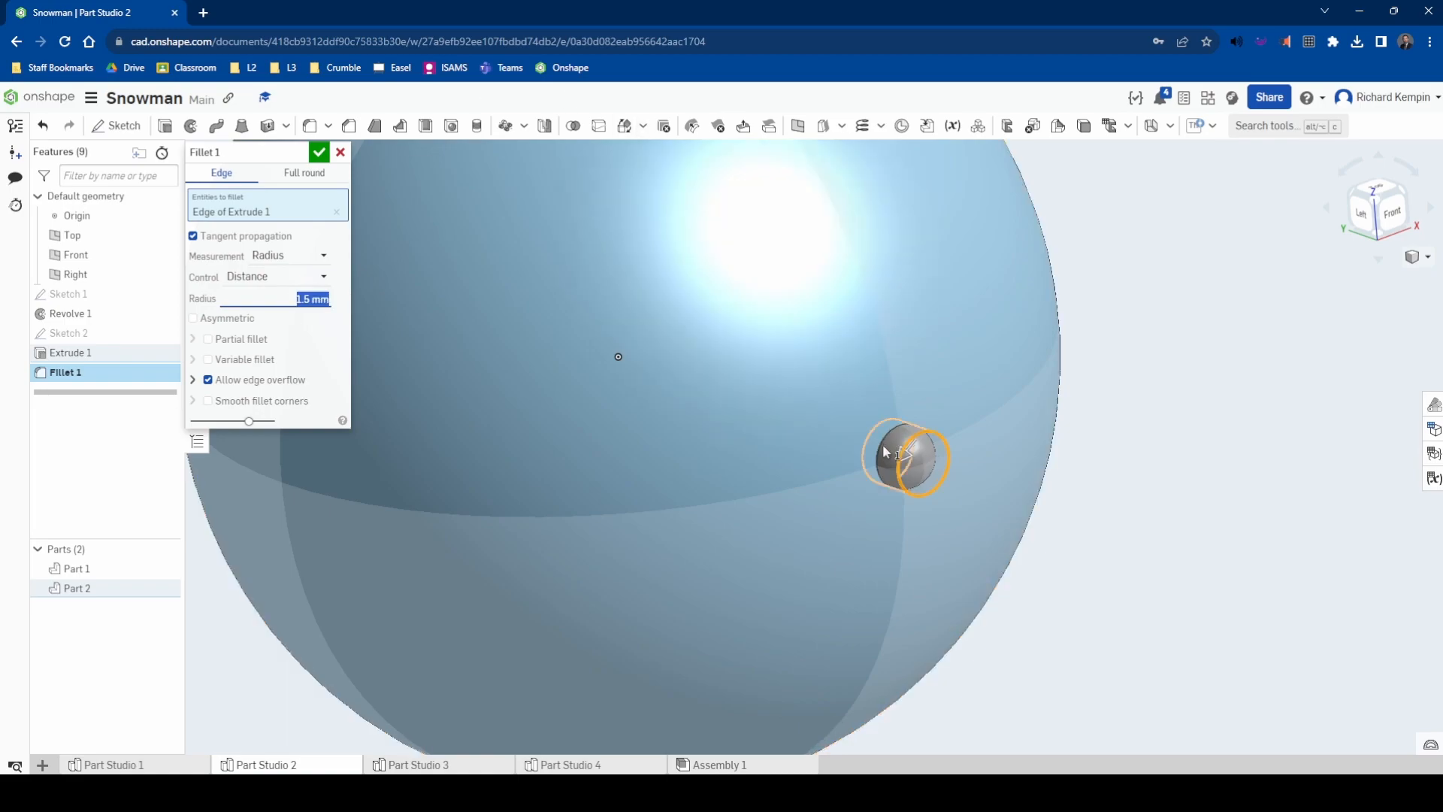
{"action": "left_click", "coordinate": [319, 152]}
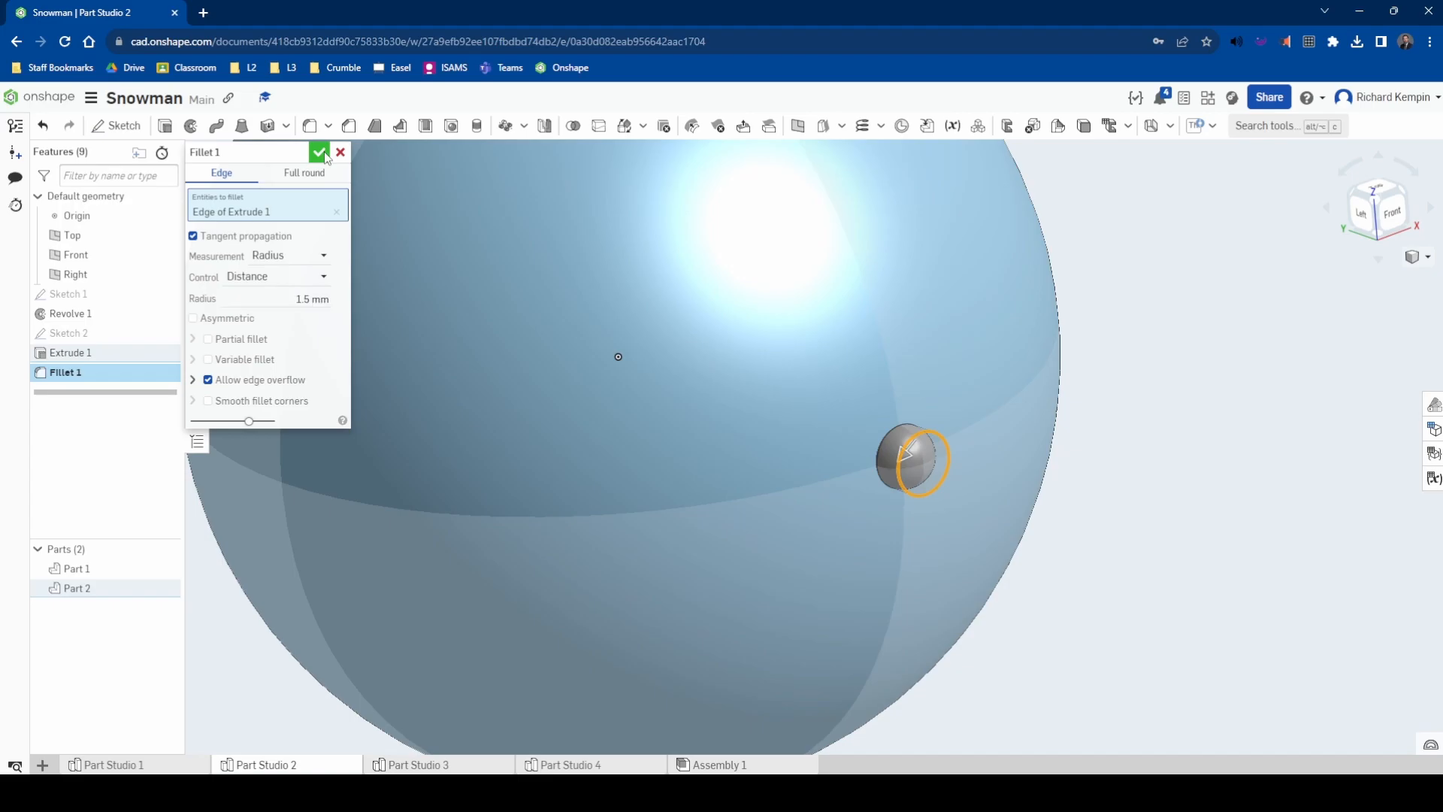
Sketch a circle about 45 mm in diameter on the Right plane, centred on the origin around the ball, and finish the sketch
{"action": "scroll", "coordinate": [1093, 502], "scroll_direction": "down", "scroll_amount": 4}
{"action": "scroll", "coordinate": [481, 499], "scroll_direction": "down", "scroll_amount": 1}
{"action": "right_click_drag", "start_coordinate": [1165, 556], "coordinate": [1158, 499]}
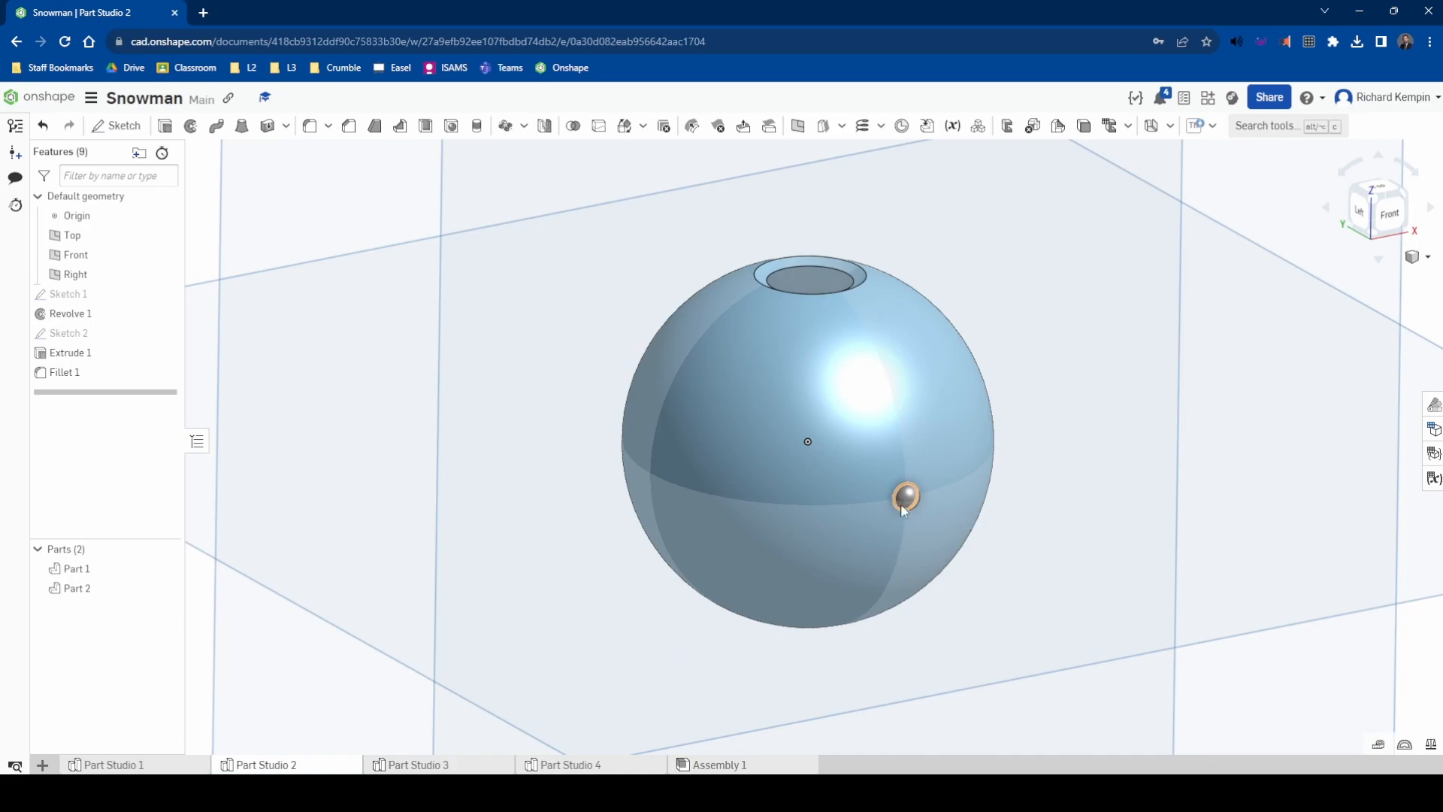
{"action": "left_click", "coordinate": [1362, 216]}
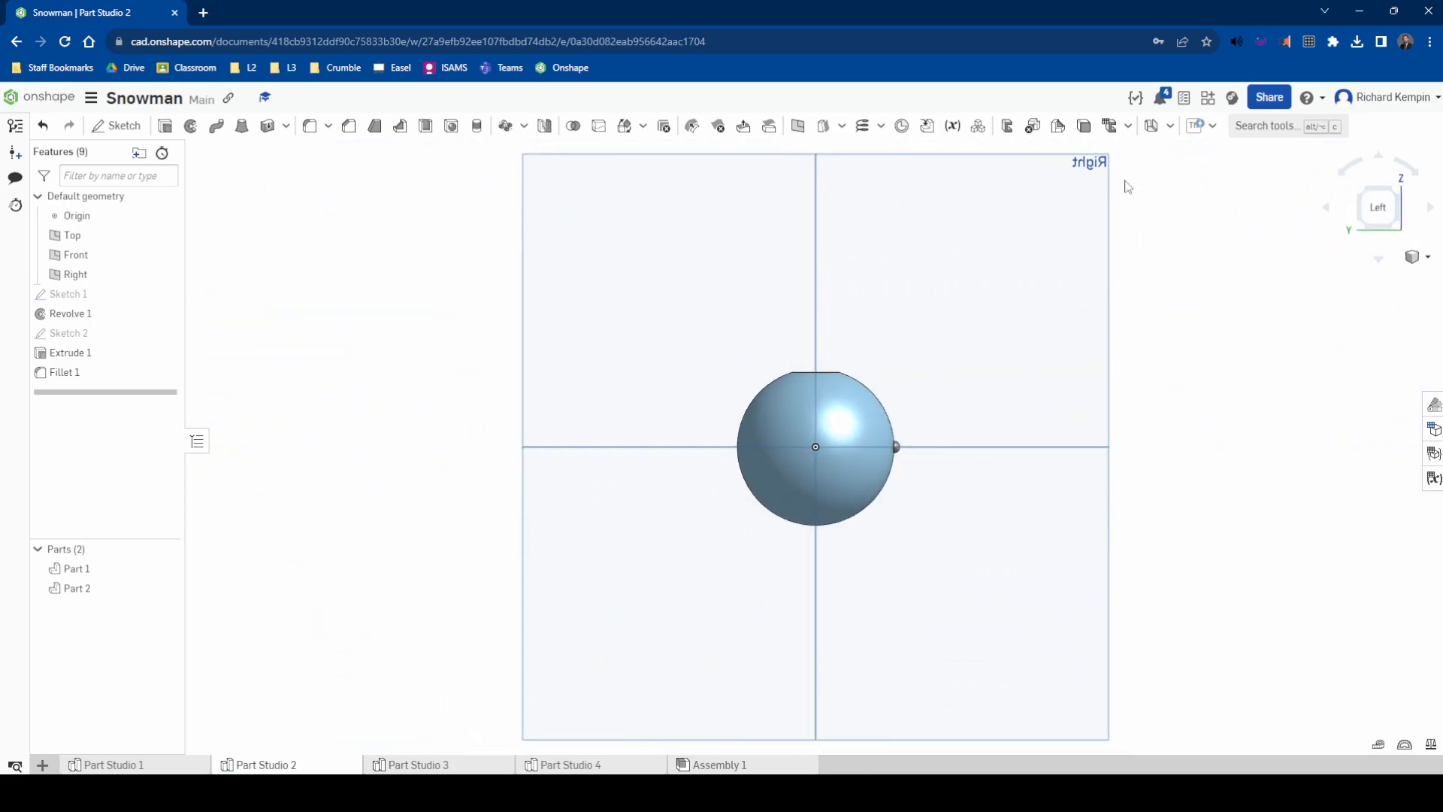
{"action": "left_click", "coordinate": [115, 125]}
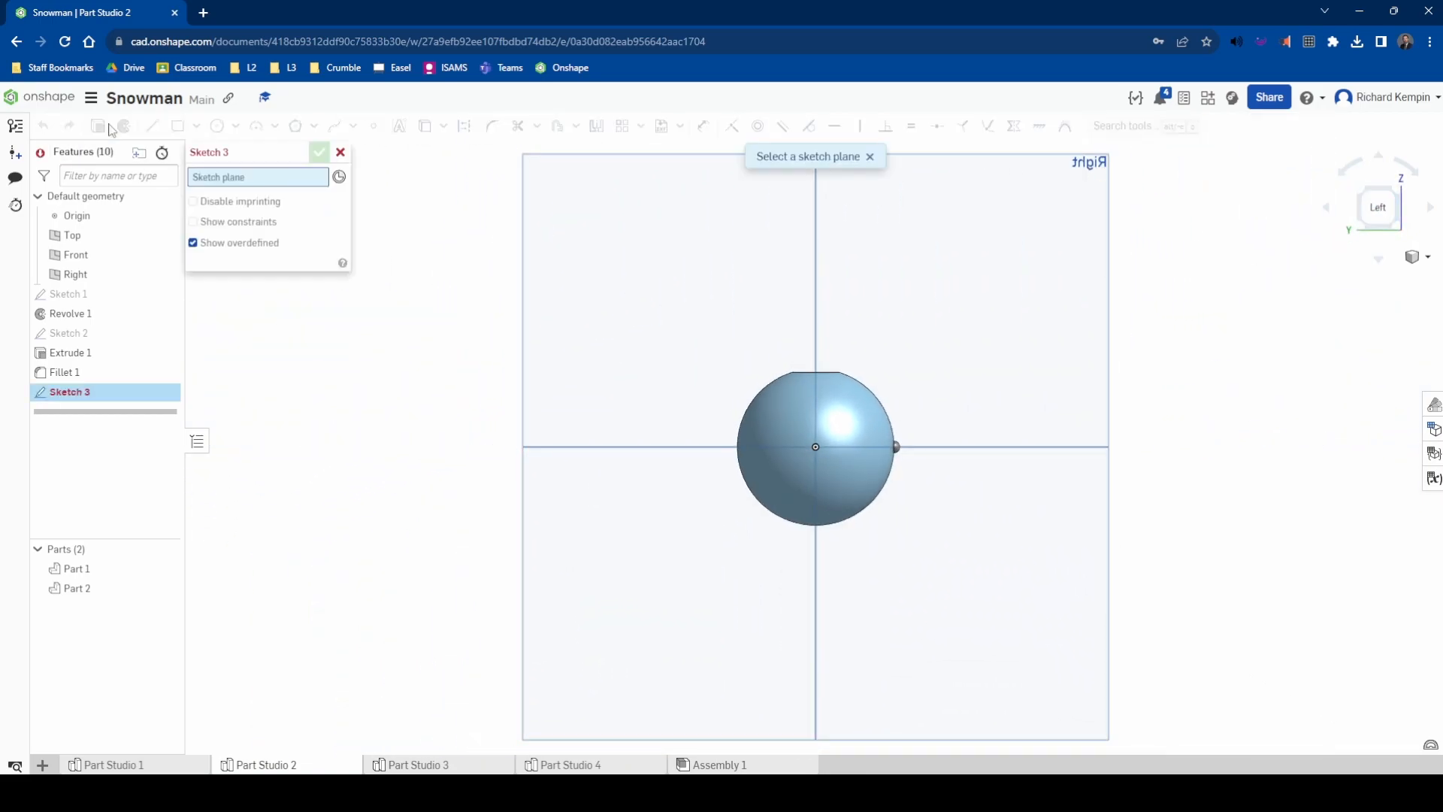
{"action": "left_click", "coordinate": [1098, 165]}
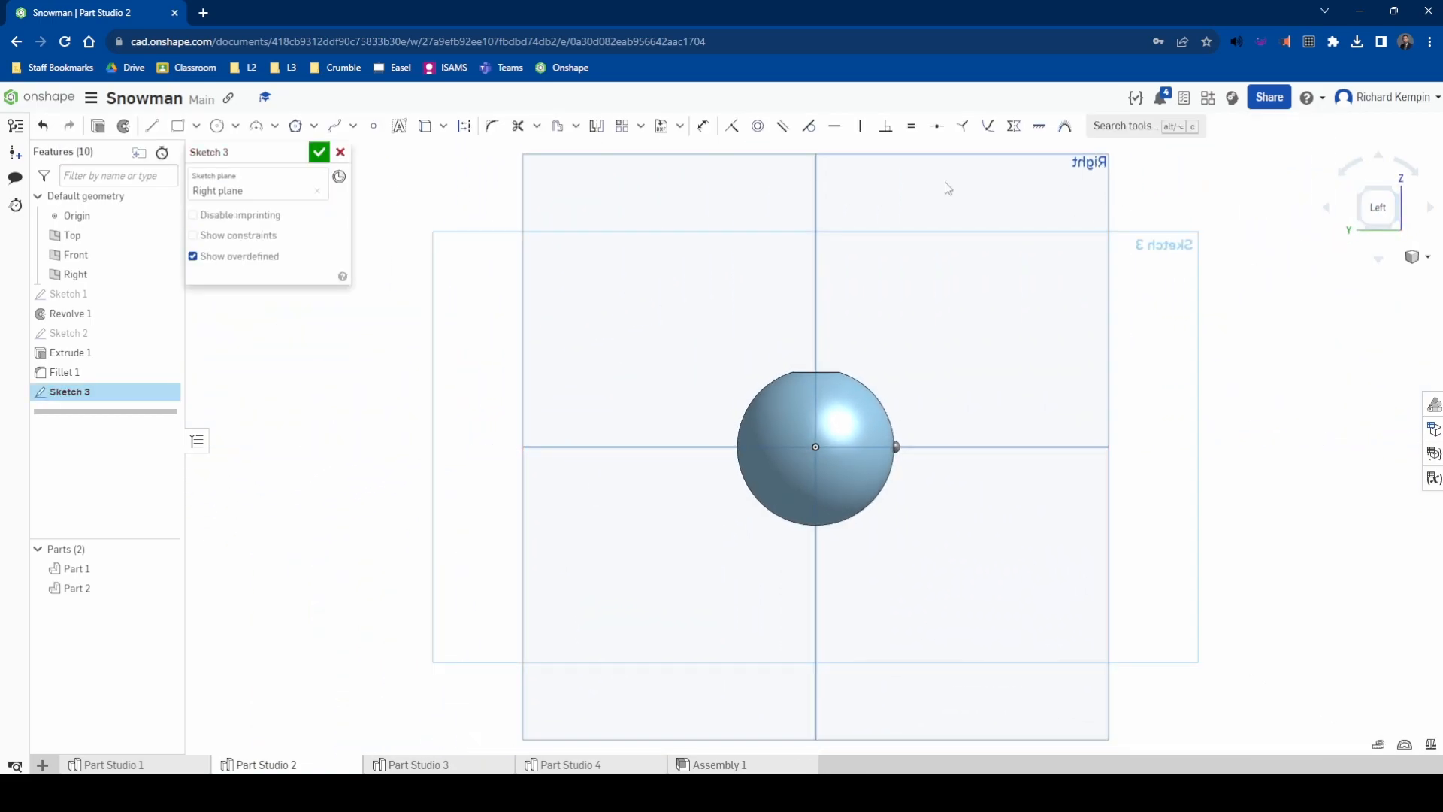
{"action": "left_click", "coordinate": [217, 125]}
{"action": "scroll", "coordinate": [827, 466], "scroll_direction": "up", "scroll_amount": 5}
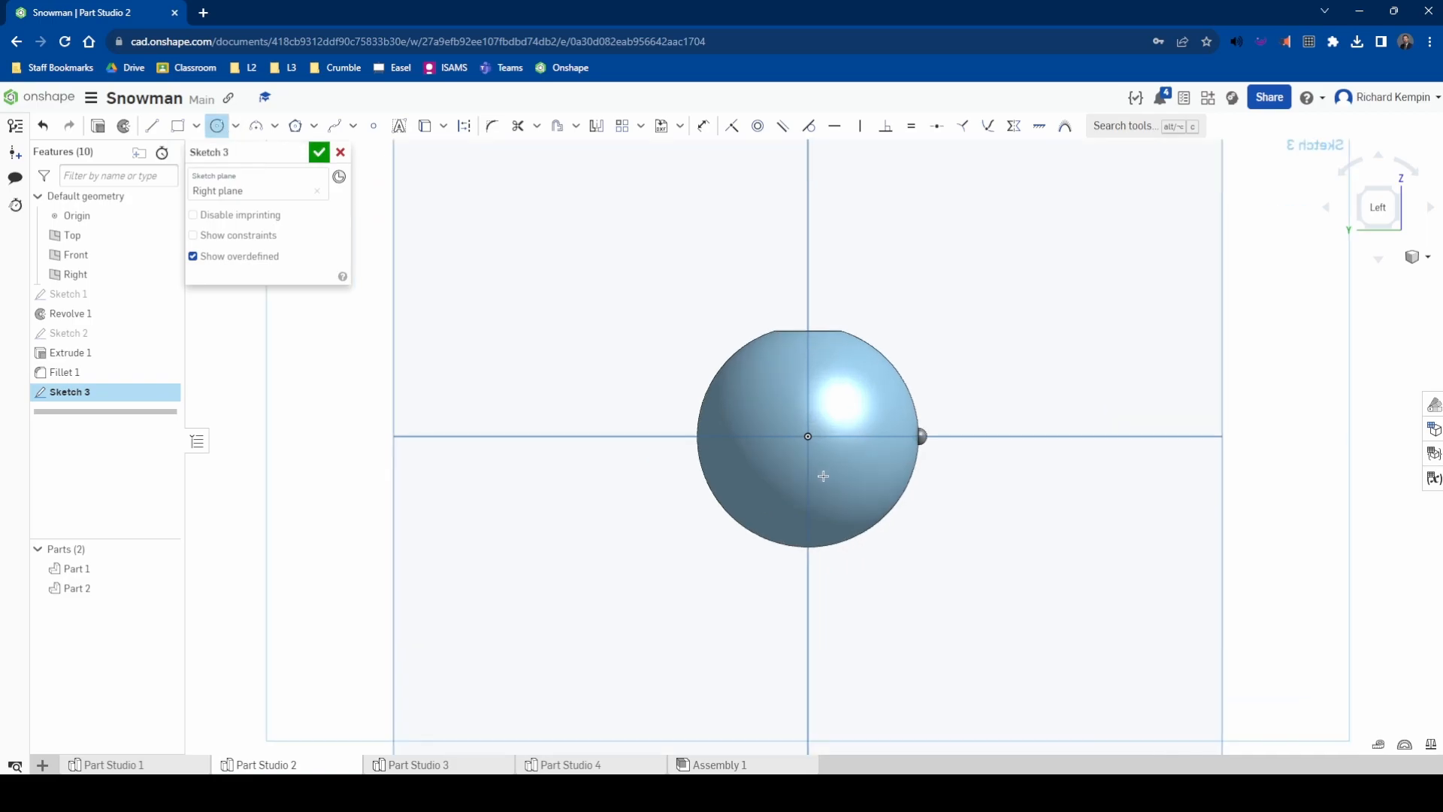
{"action": "left_click", "coordinate": [797, 408]}
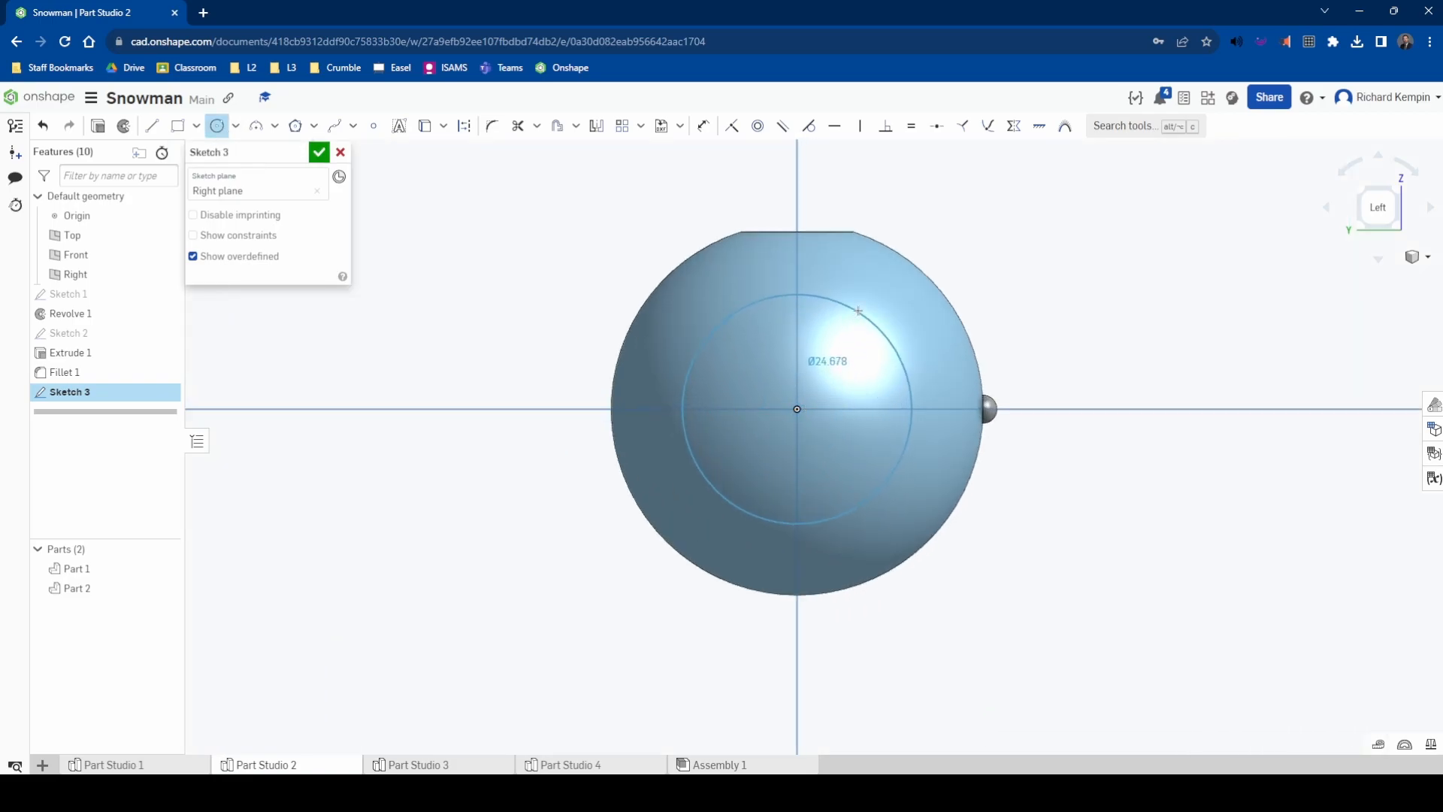
{"action": "left_click", "coordinate": [960, 280]}
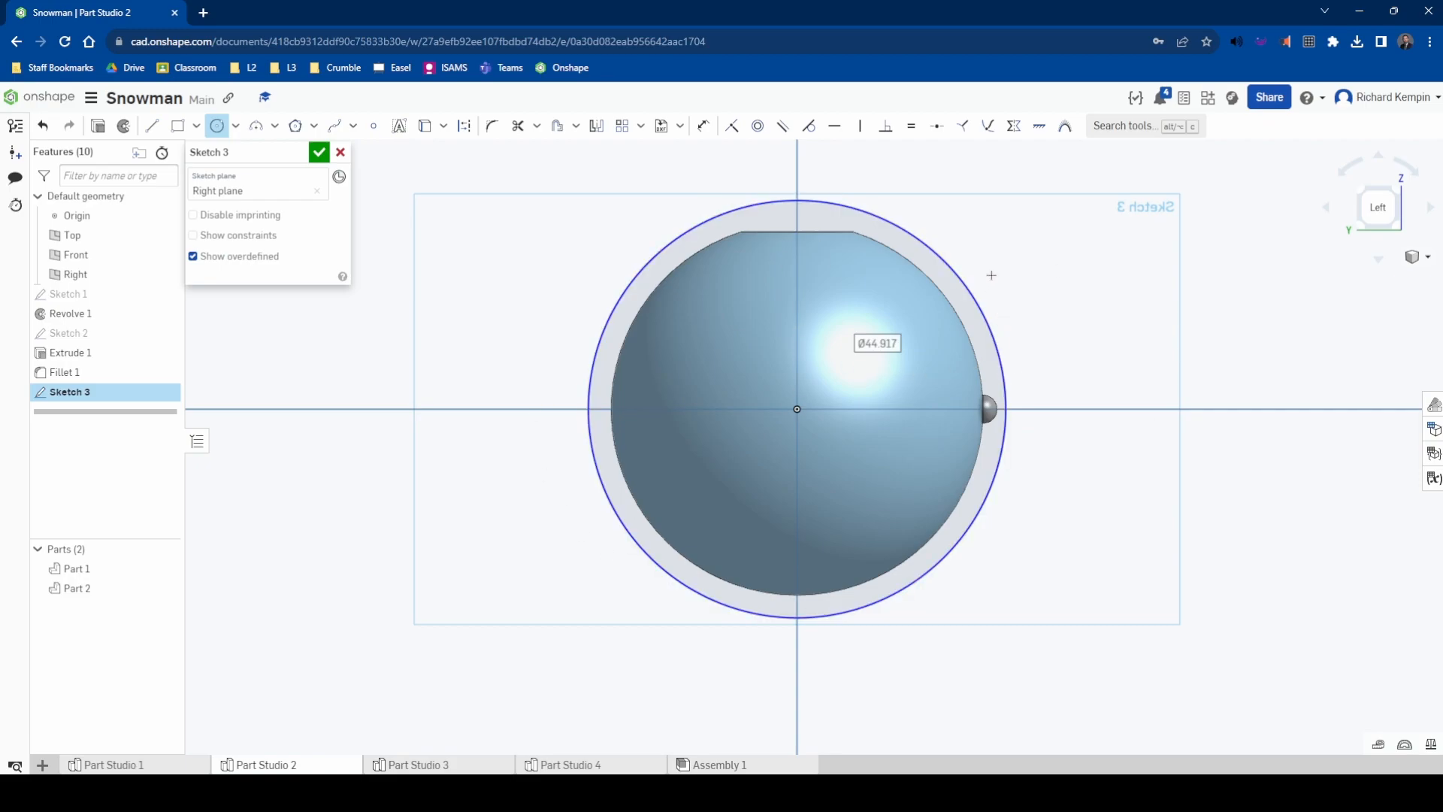
{"action": "left_click", "coordinate": [319, 152]}
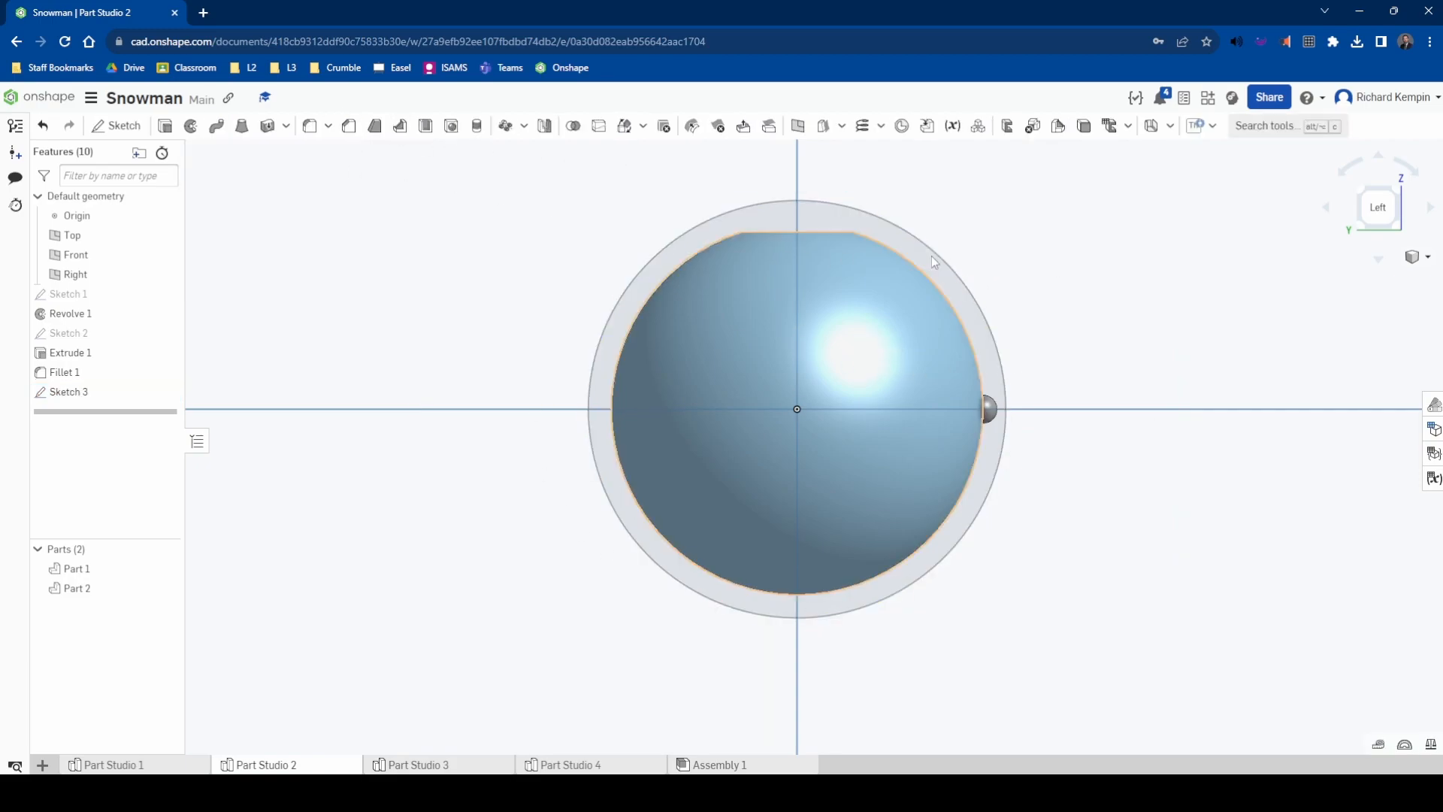
{"action": "right_click_drag", "start_coordinate": [1225, 256], "coordinate": [1207, 290]}
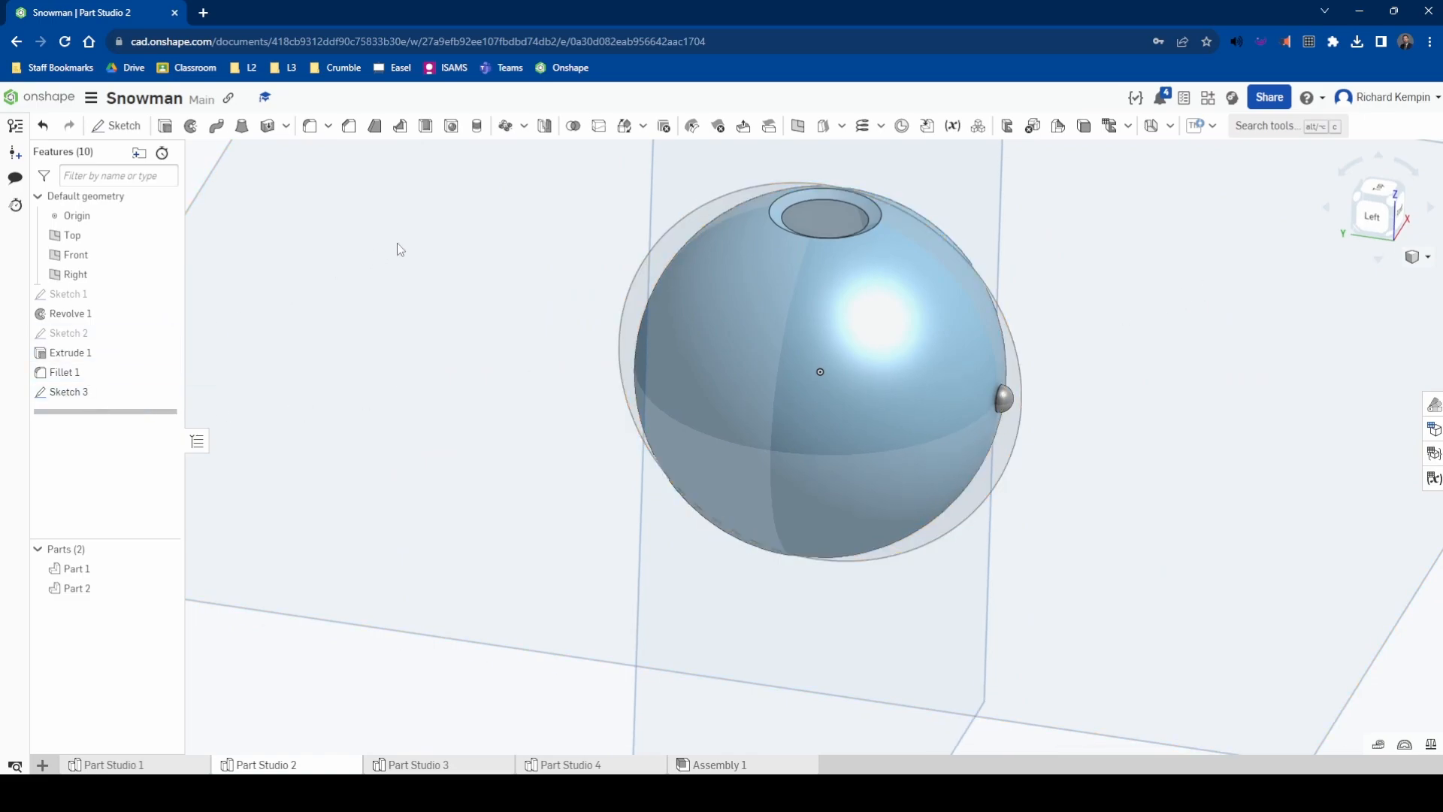
{"action": "left_click", "coordinate": [524, 126]}
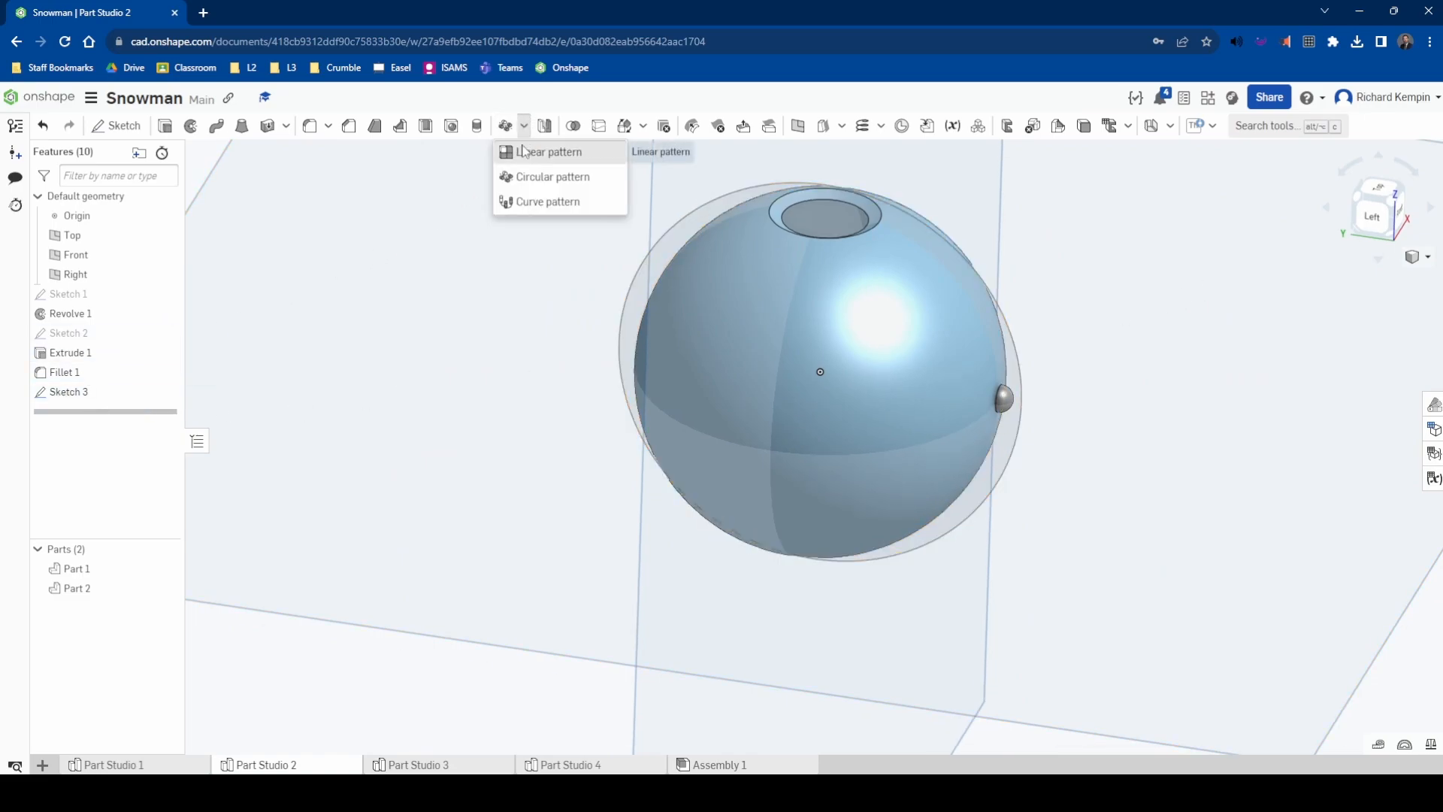
{"action": "left_click", "coordinate": [522, 151]}
{"action": "left_click", "coordinate": [342, 153]}
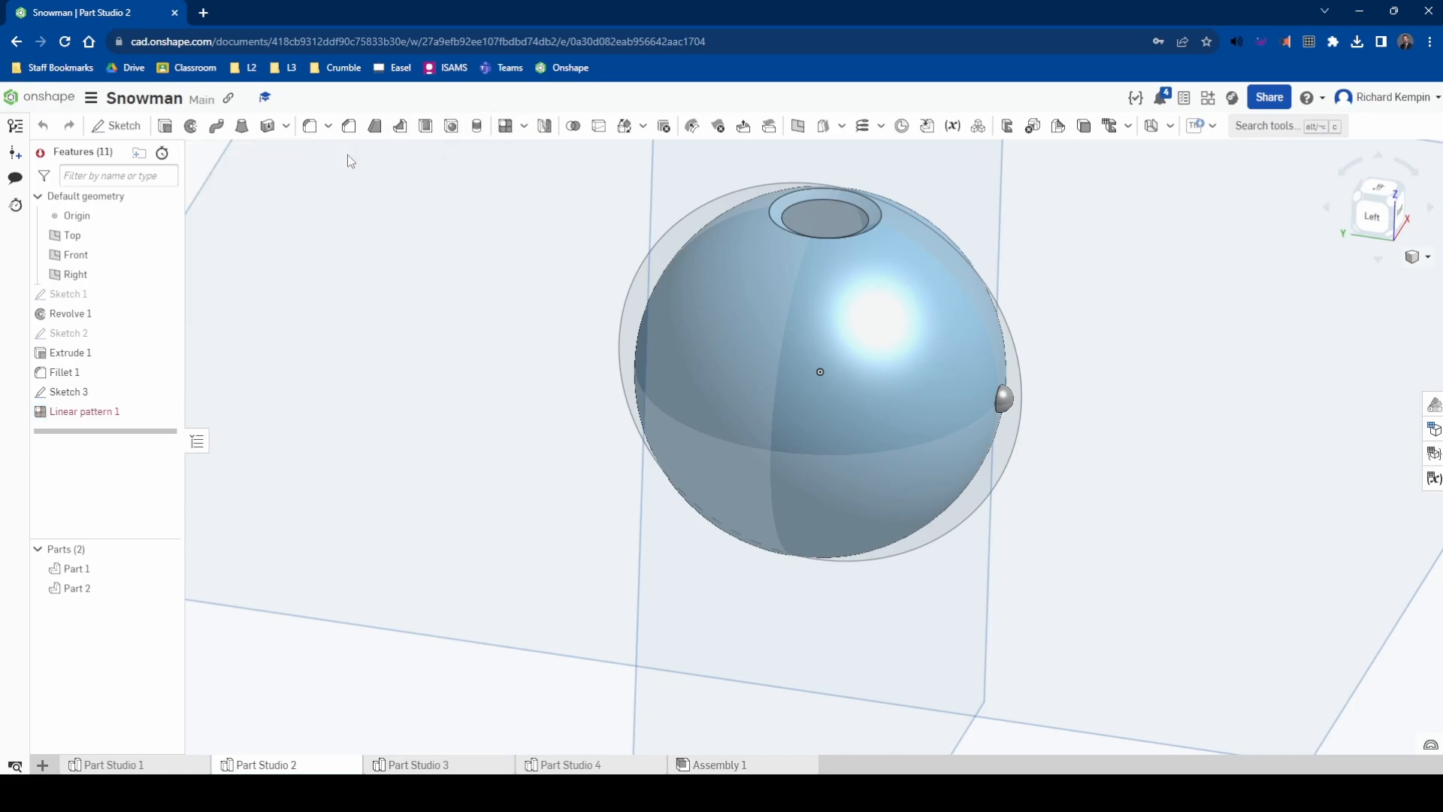
Create a circular part pattern of the button, using the large circle on the Right plane as the pattern axis
{"action": "left_click", "coordinate": [524, 126]}
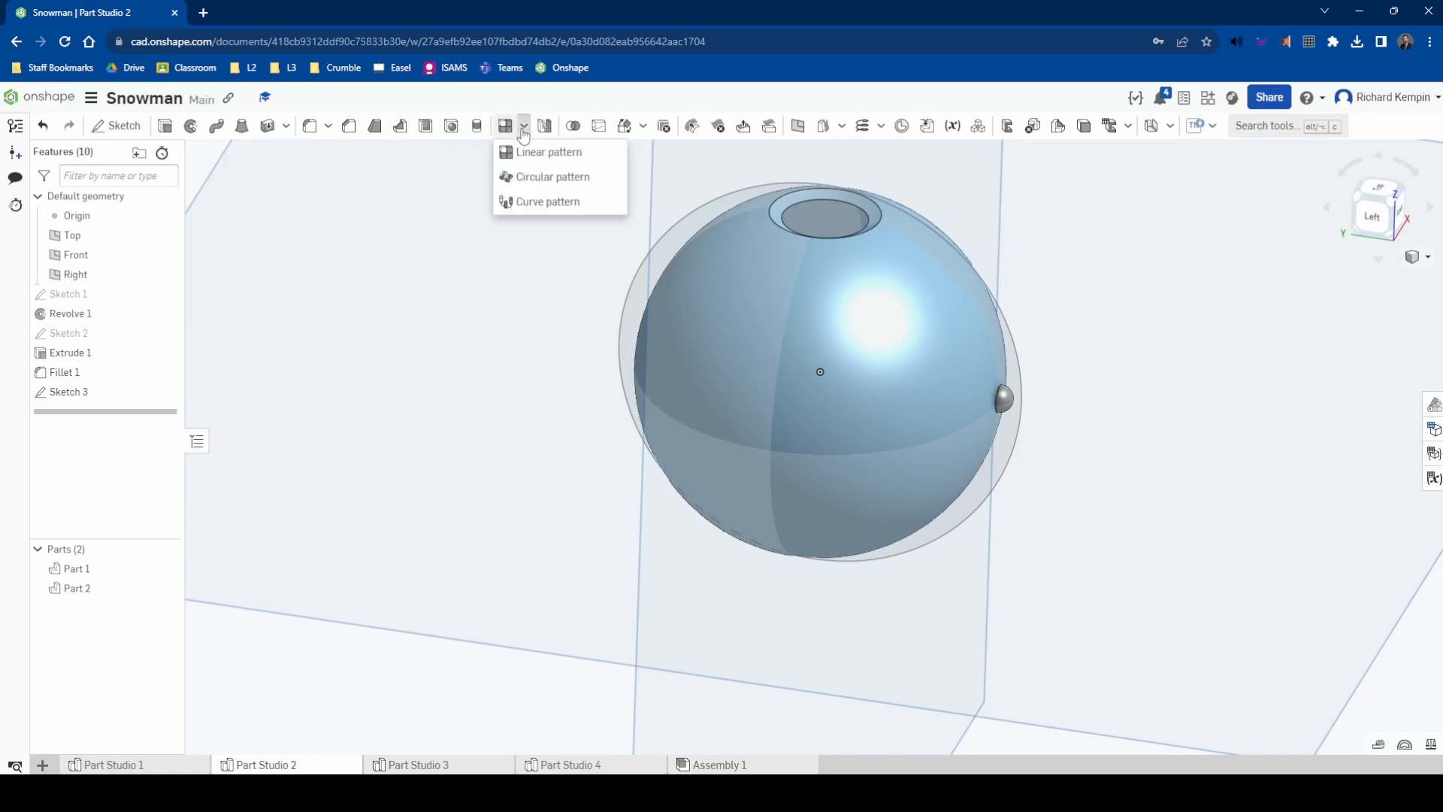
{"action": "left_click", "coordinate": [527, 181]}
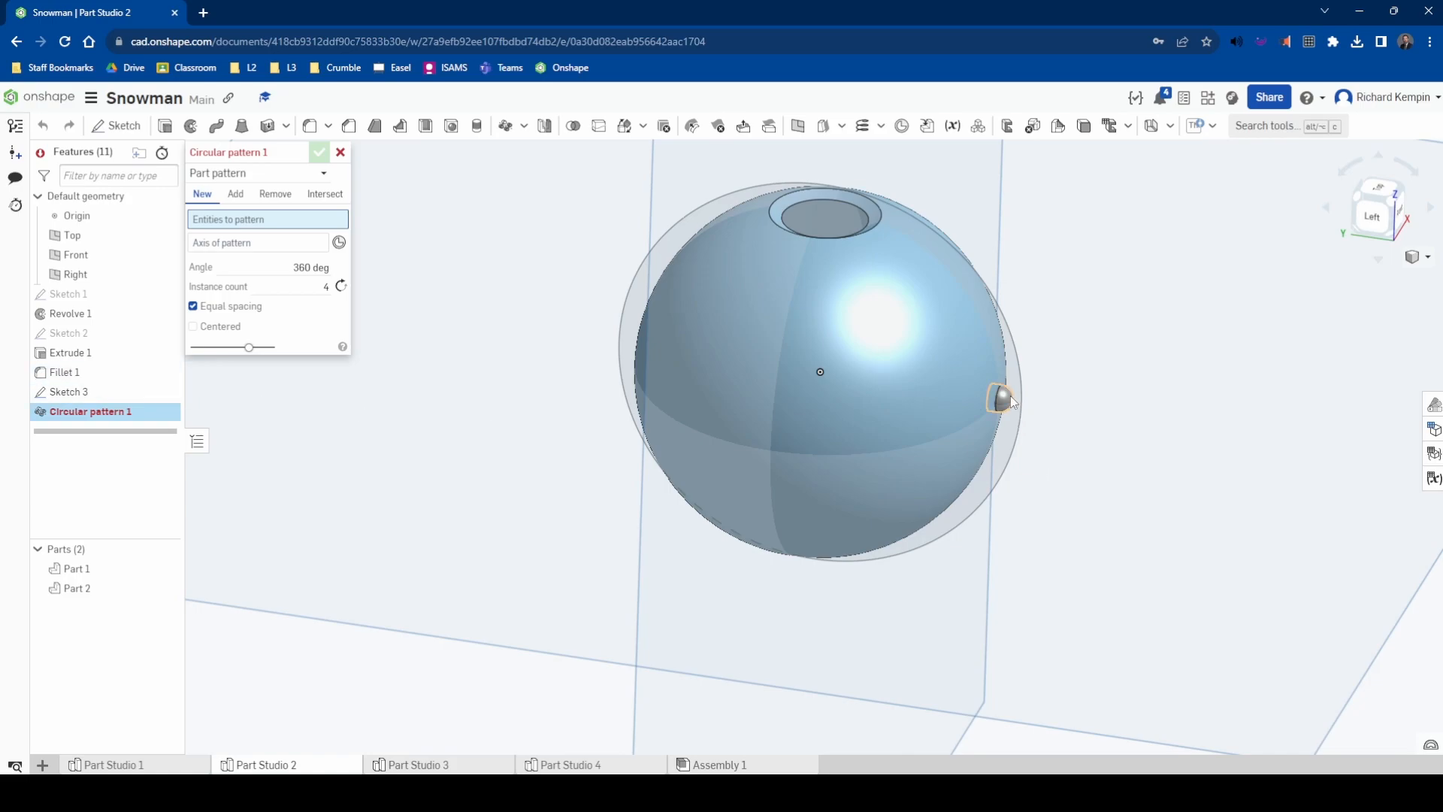
{"action": "left_click", "coordinate": [1004, 399]}
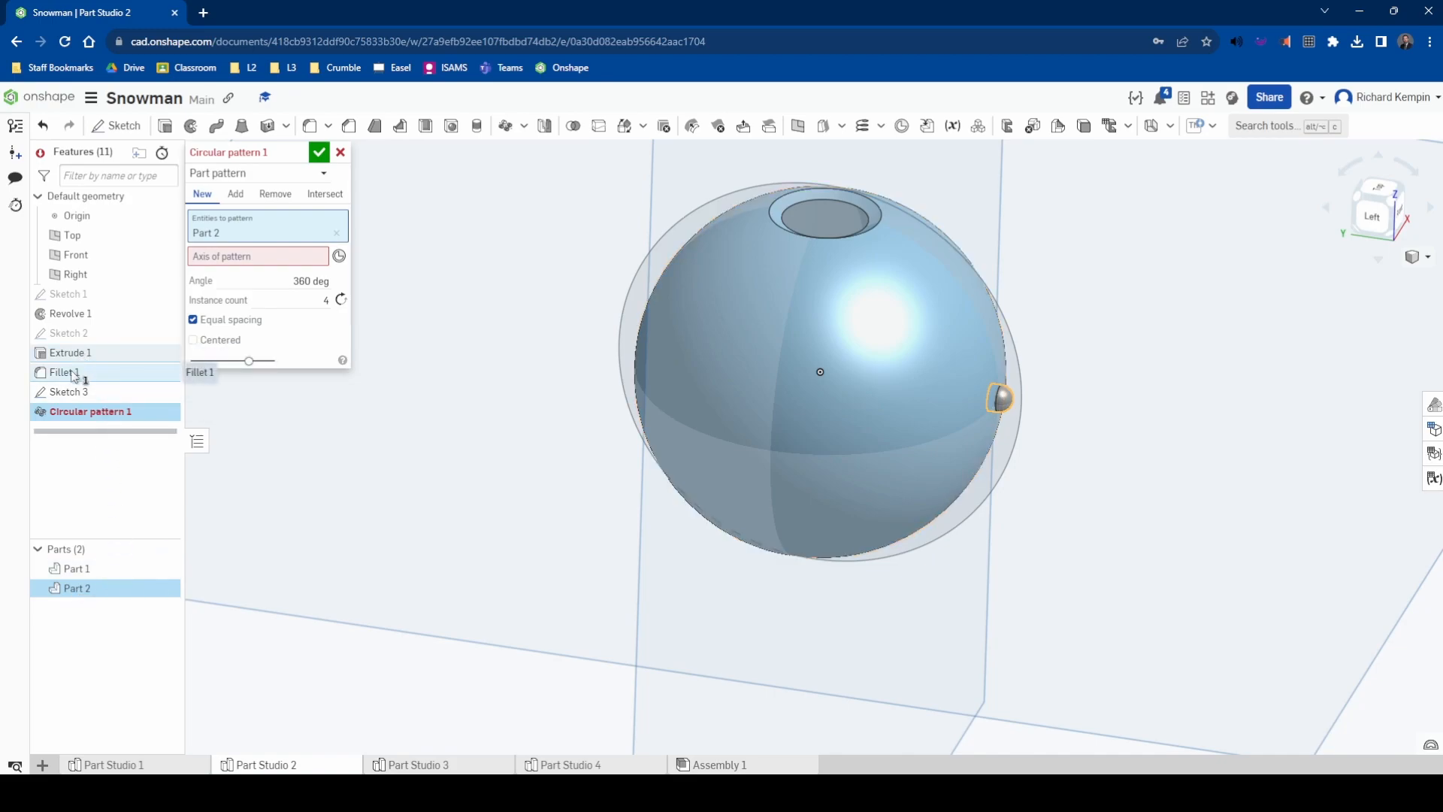
{"action": "left_click", "coordinate": [265, 259]}
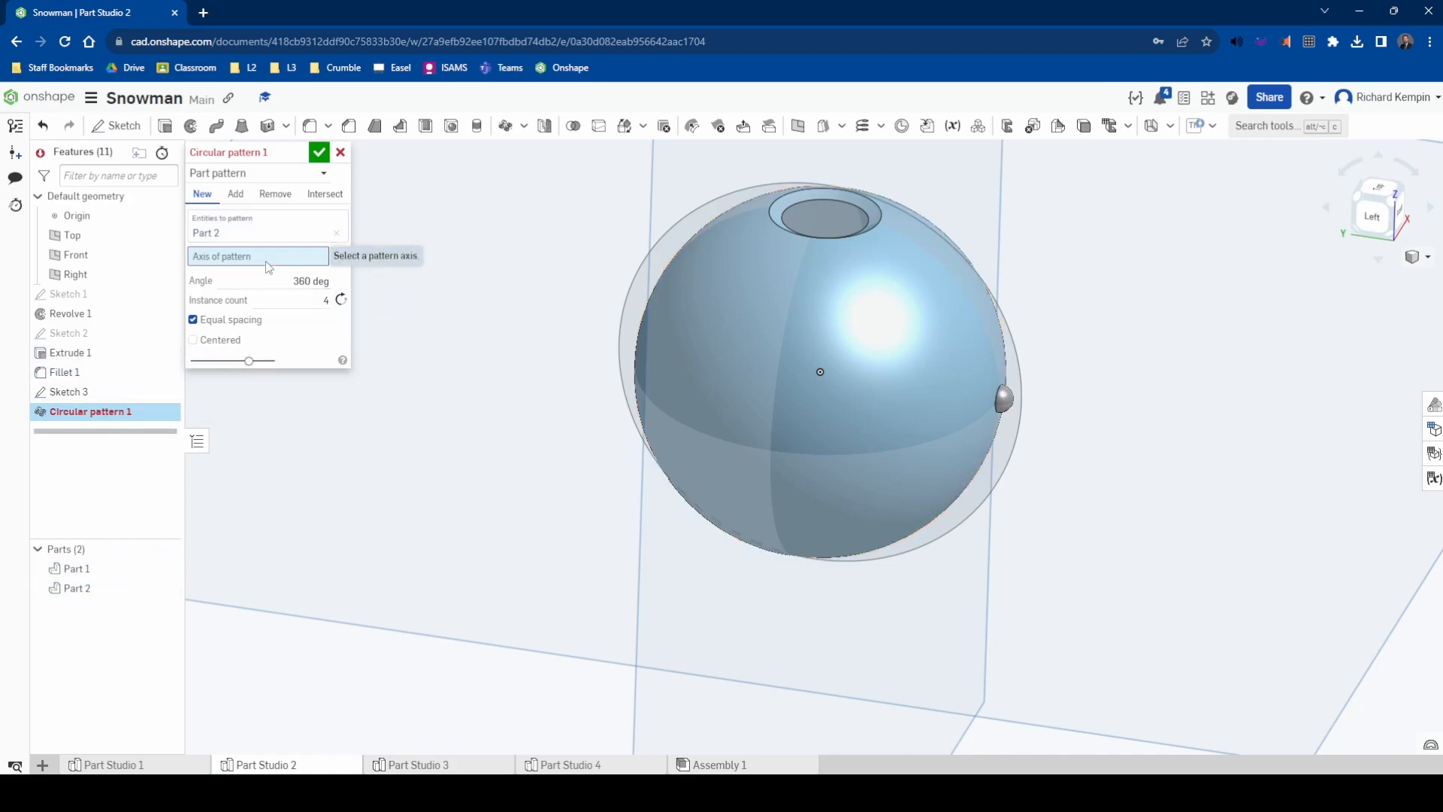
{"action": "left_click", "coordinate": [710, 201]}
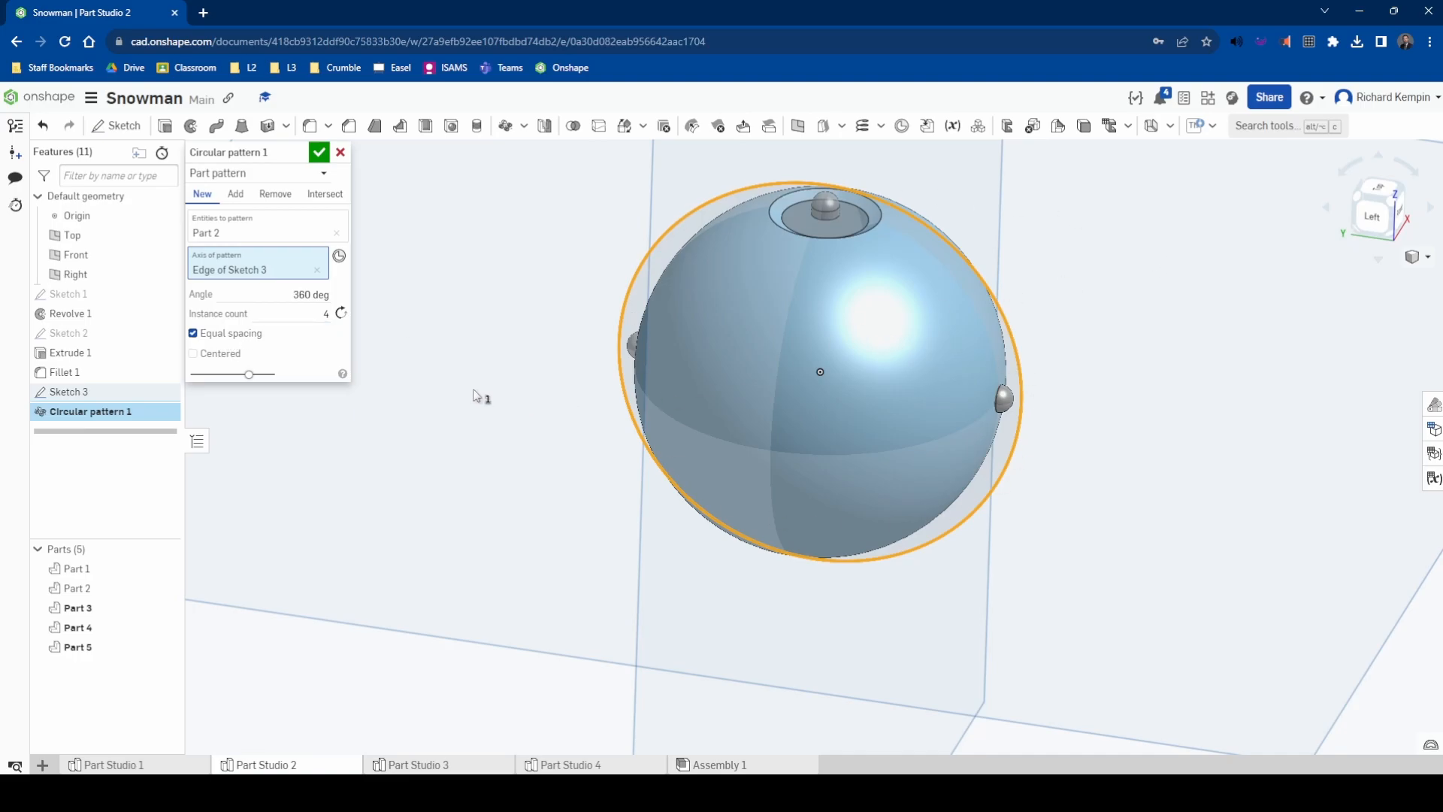
Turn off equal spacing, centre the button pattern, and set its instance count to 2 and its angle to 25 degrees
{"action": "left_click", "coordinate": [194, 334]}
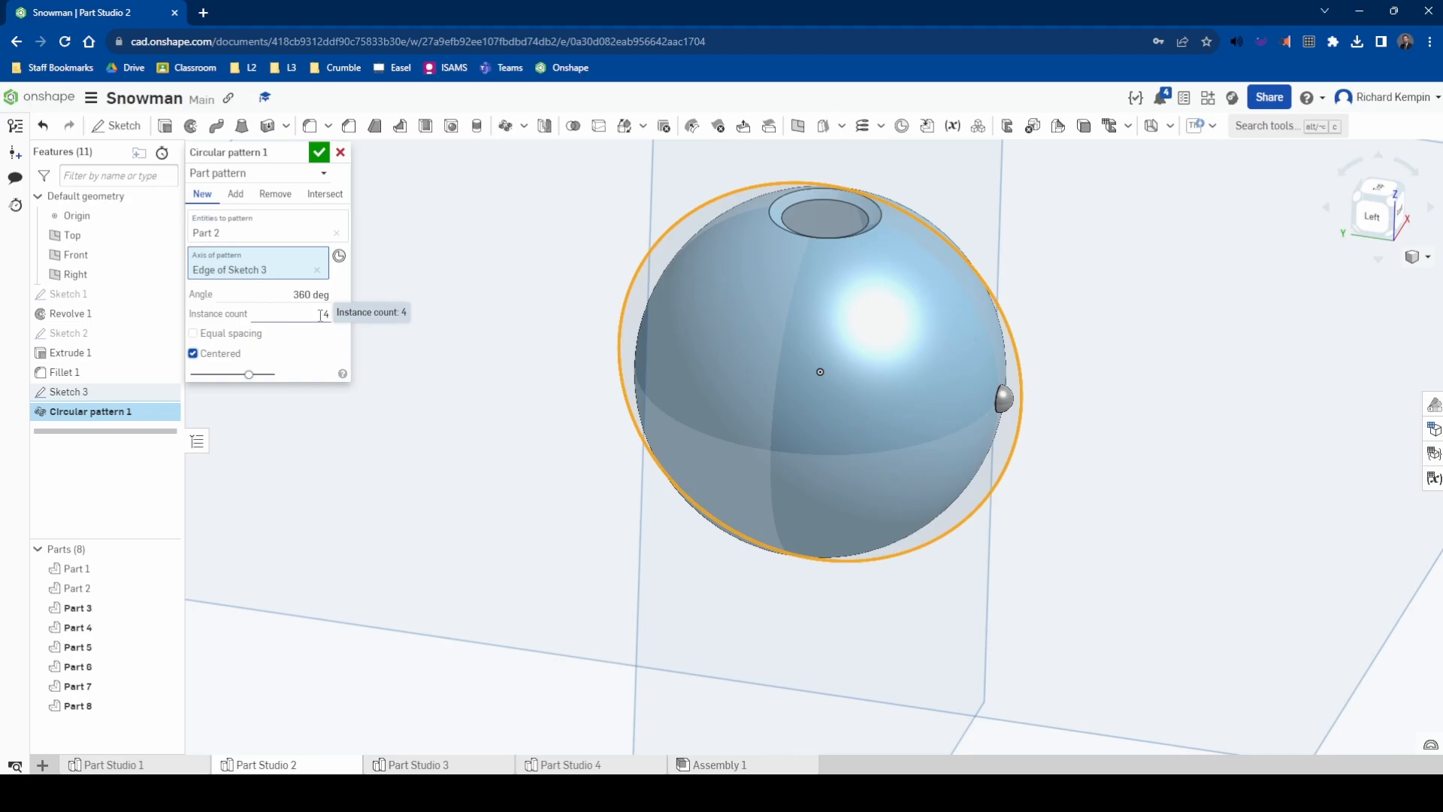
{"action": "left_click", "coordinate": [322, 315]}
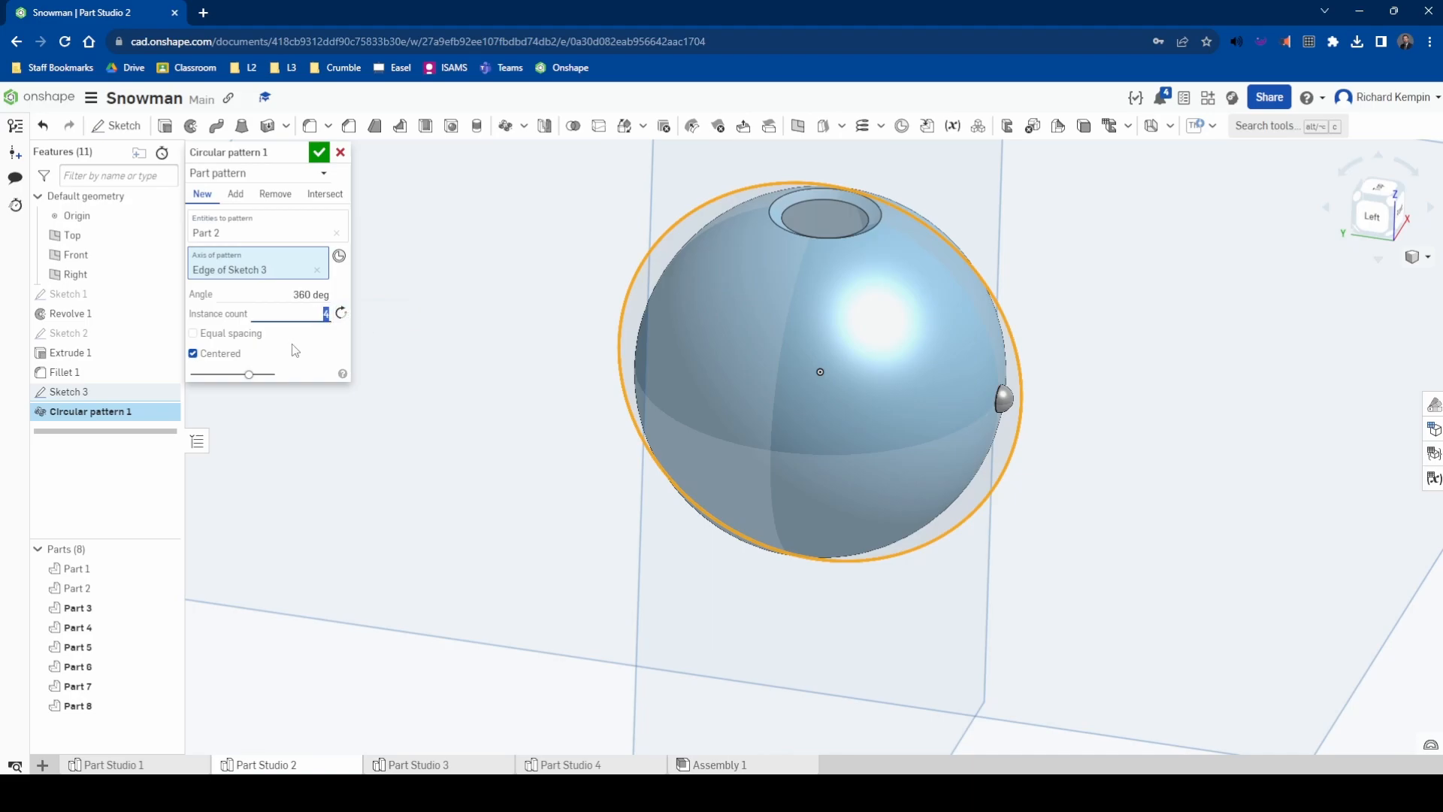
{"action": "type", "text": "2"}
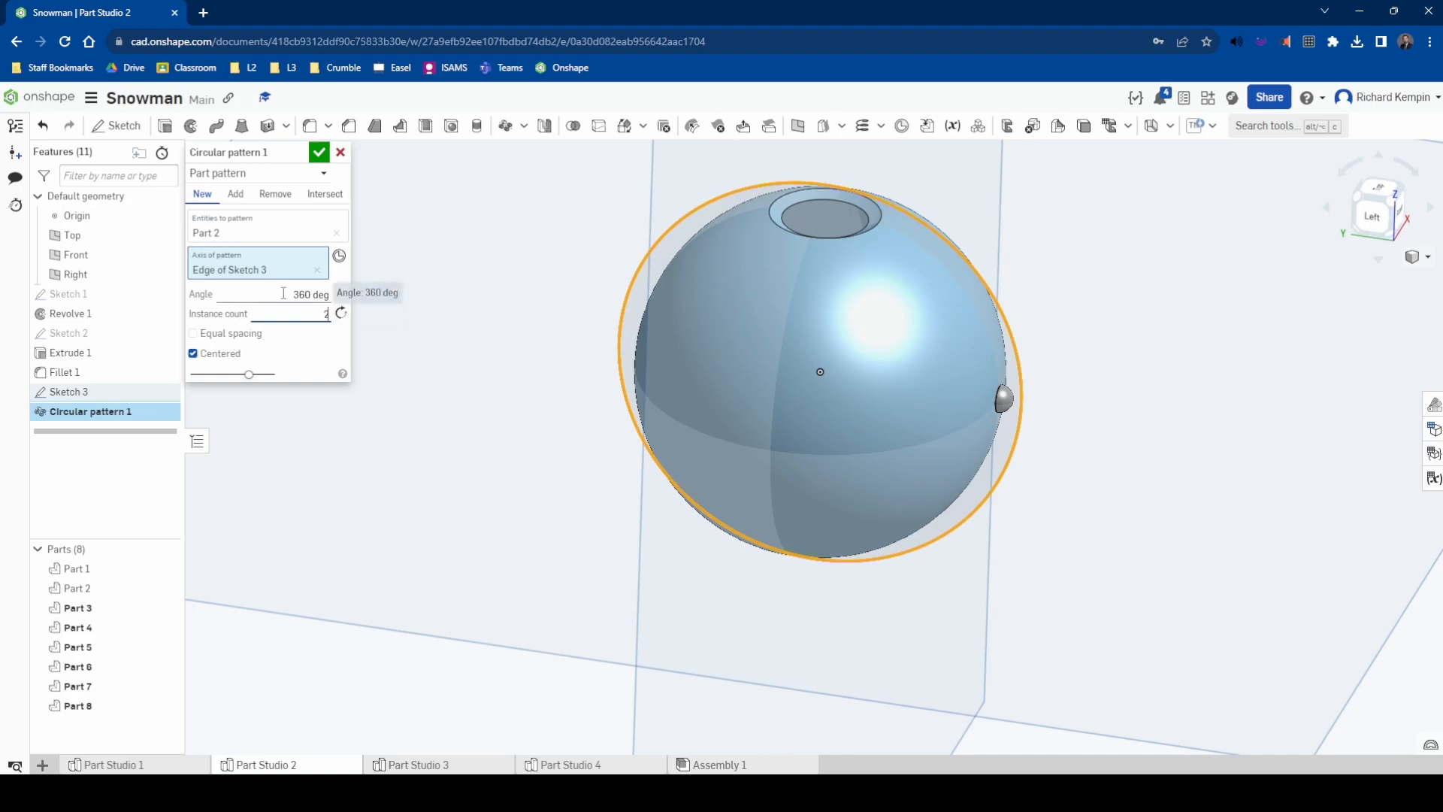
{"action": "left_click", "coordinate": [325, 294]}
{"action": "type", "text": "2"}
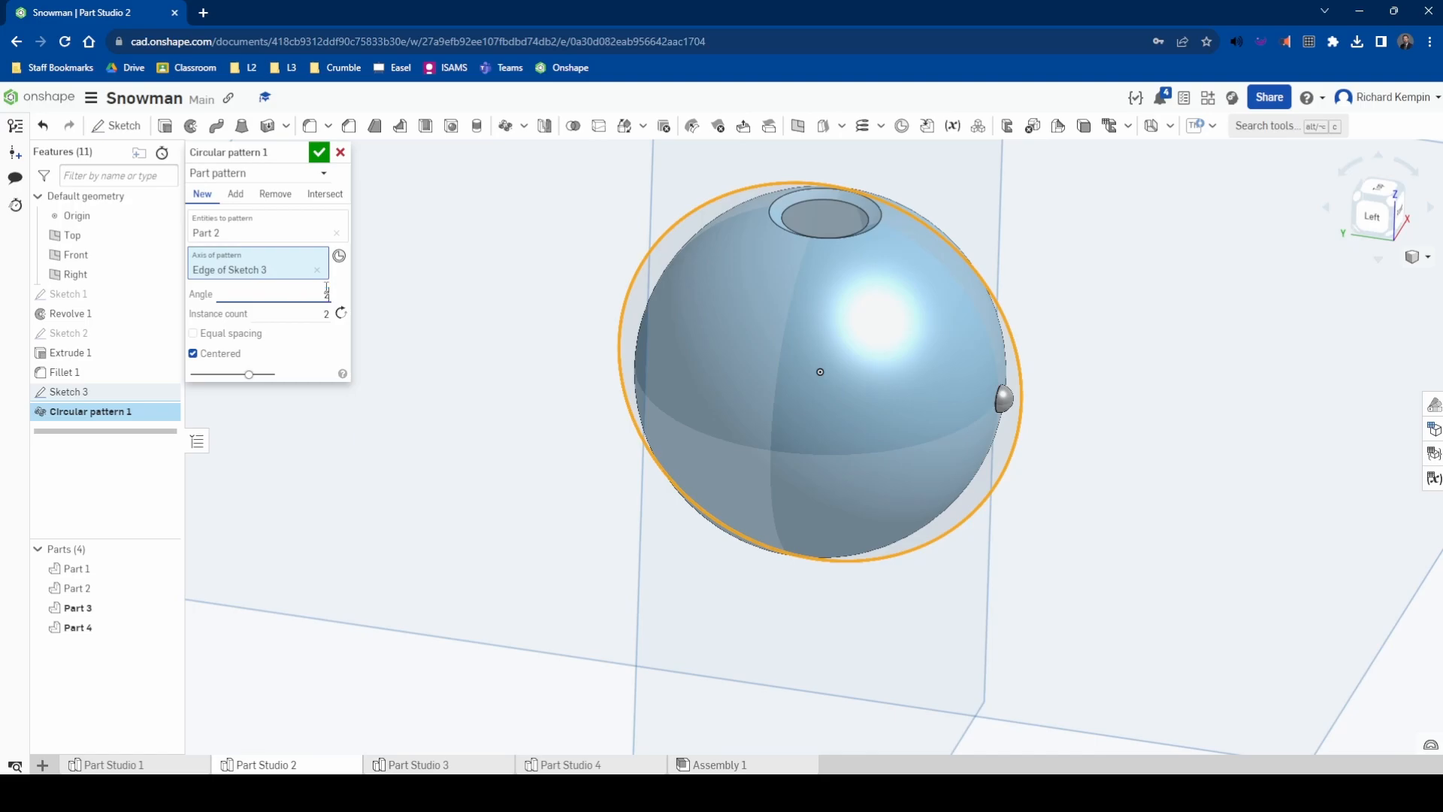
{"action": "type", "text": "5"}
{"action": "key", "text": "Return"}
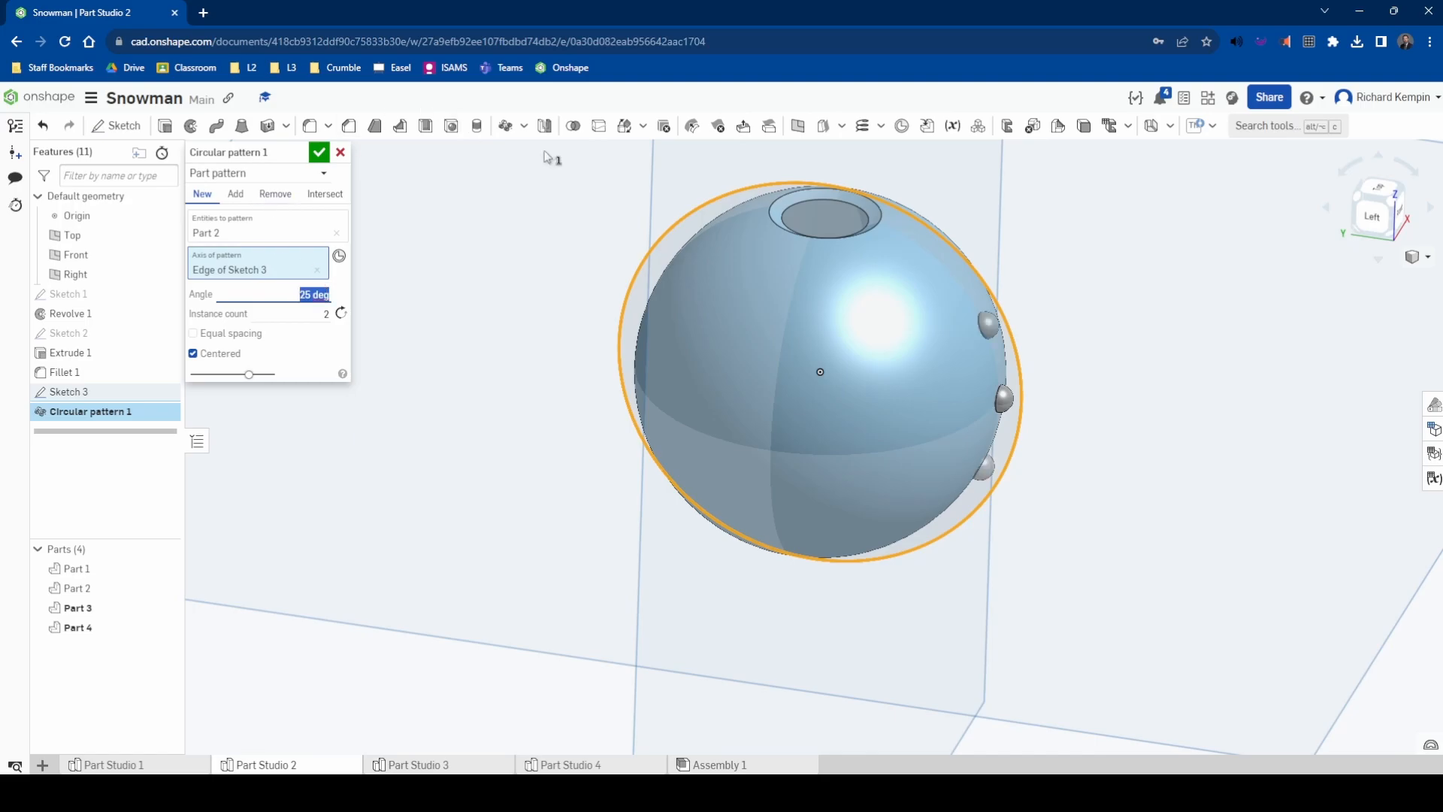
{"action": "right_click_drag", "start_coordinate": [1148, 382], "coordinate": [1110, 379]}
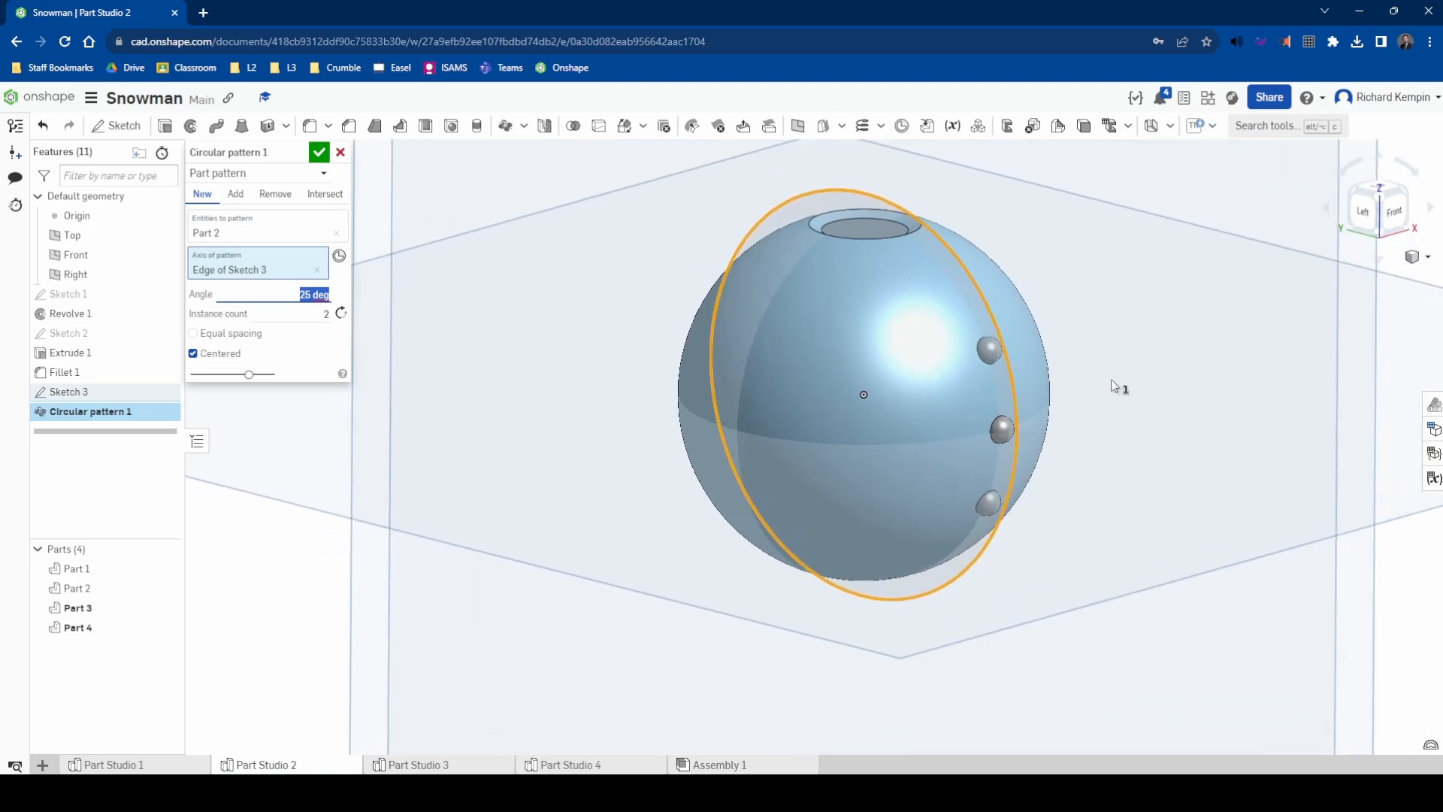
Accept the circular button pattern and check the snowman's middle ball in Assembly 1
{"action": "left_click", "coordinate": [320, 154]}
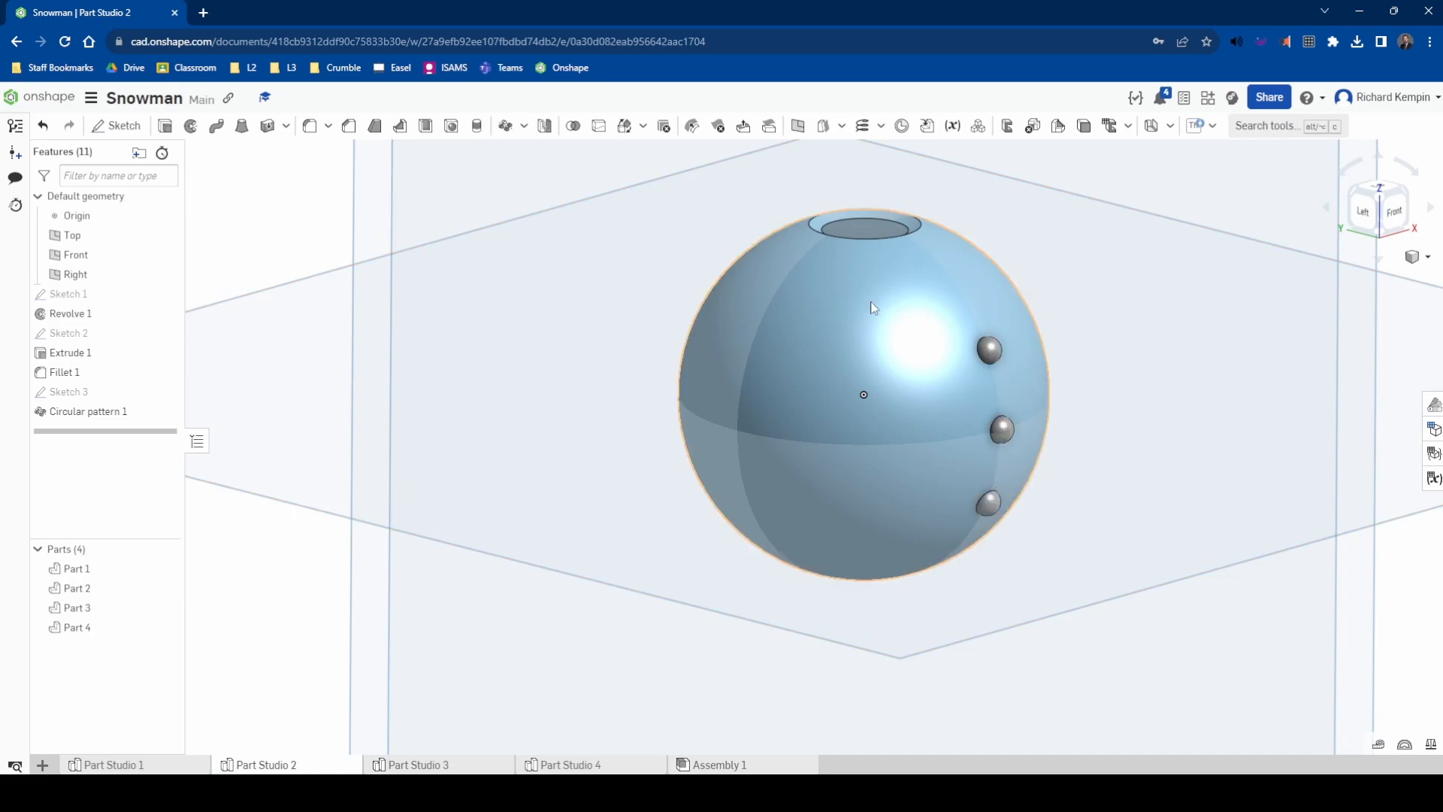
{"action": "left_click", "coordinate": [713, 765]}
{"action": "right_click_drag", "start_coordinate": [609, 586], "coordinate": [242, 572]}
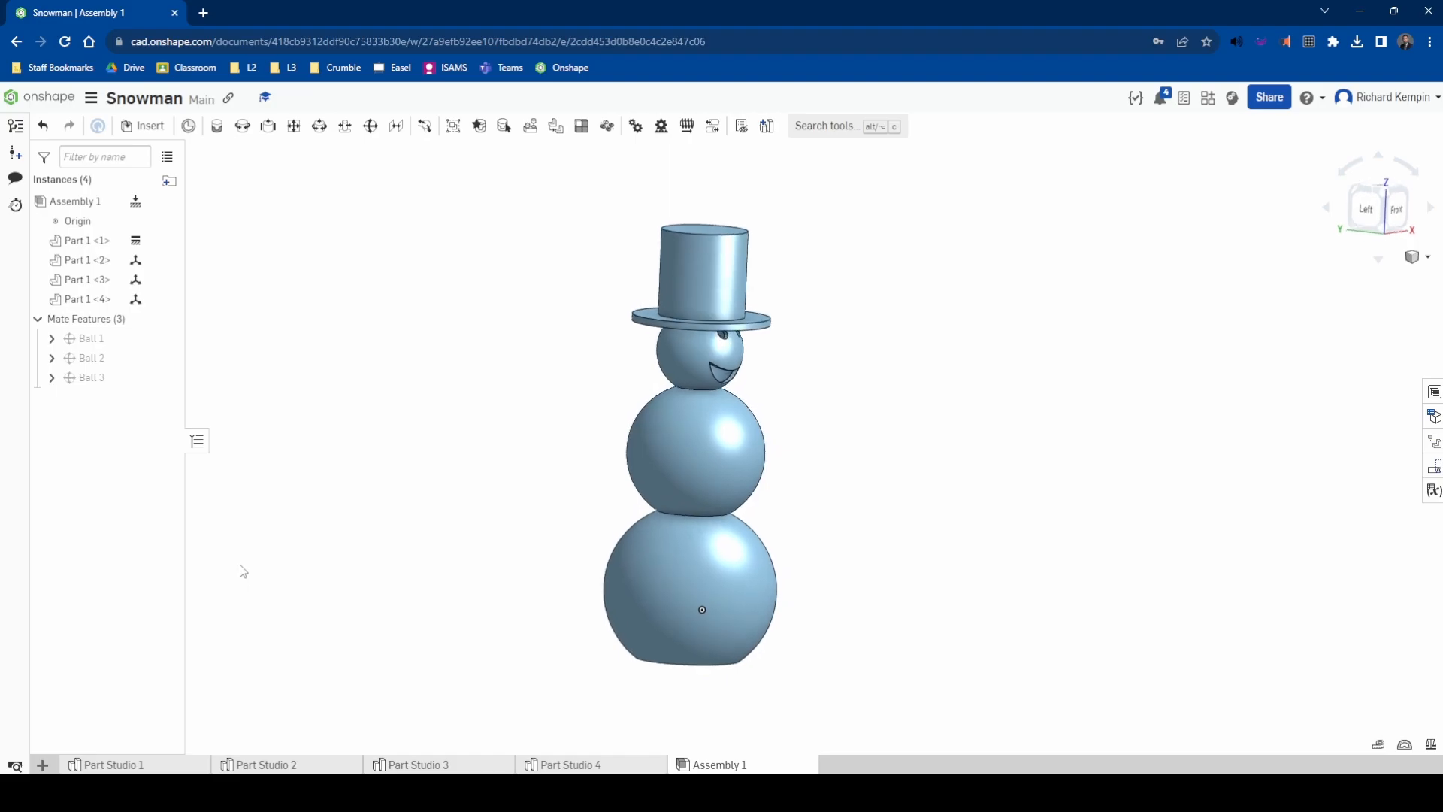
In Part Studio 2, merge the ball and its three buttons, Part 1 to Part 4, into one part with a Boolean union
{"action": "left_click", "coordinate": [285, 765]}
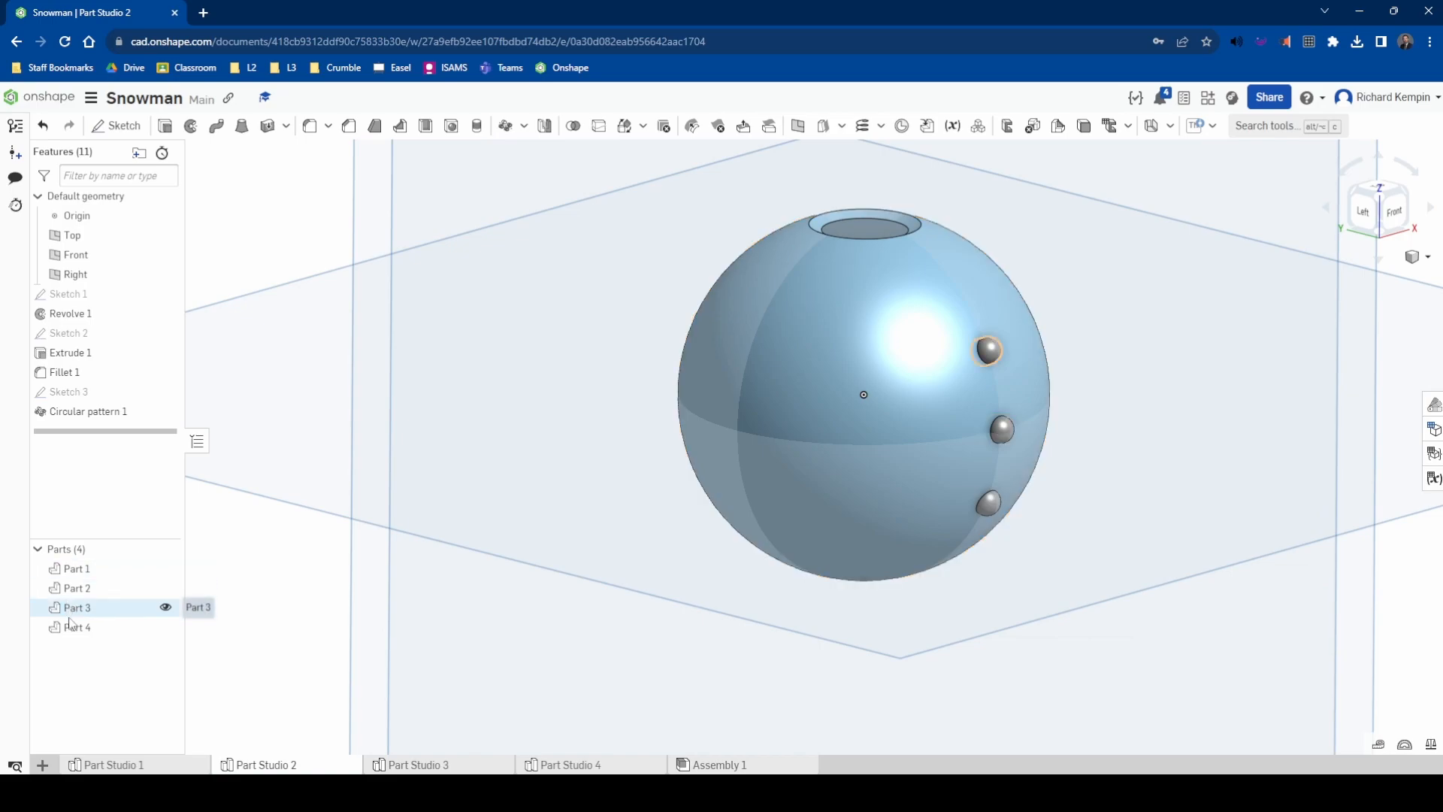
{"action": "left_click", "coordinate": [79, 576]}
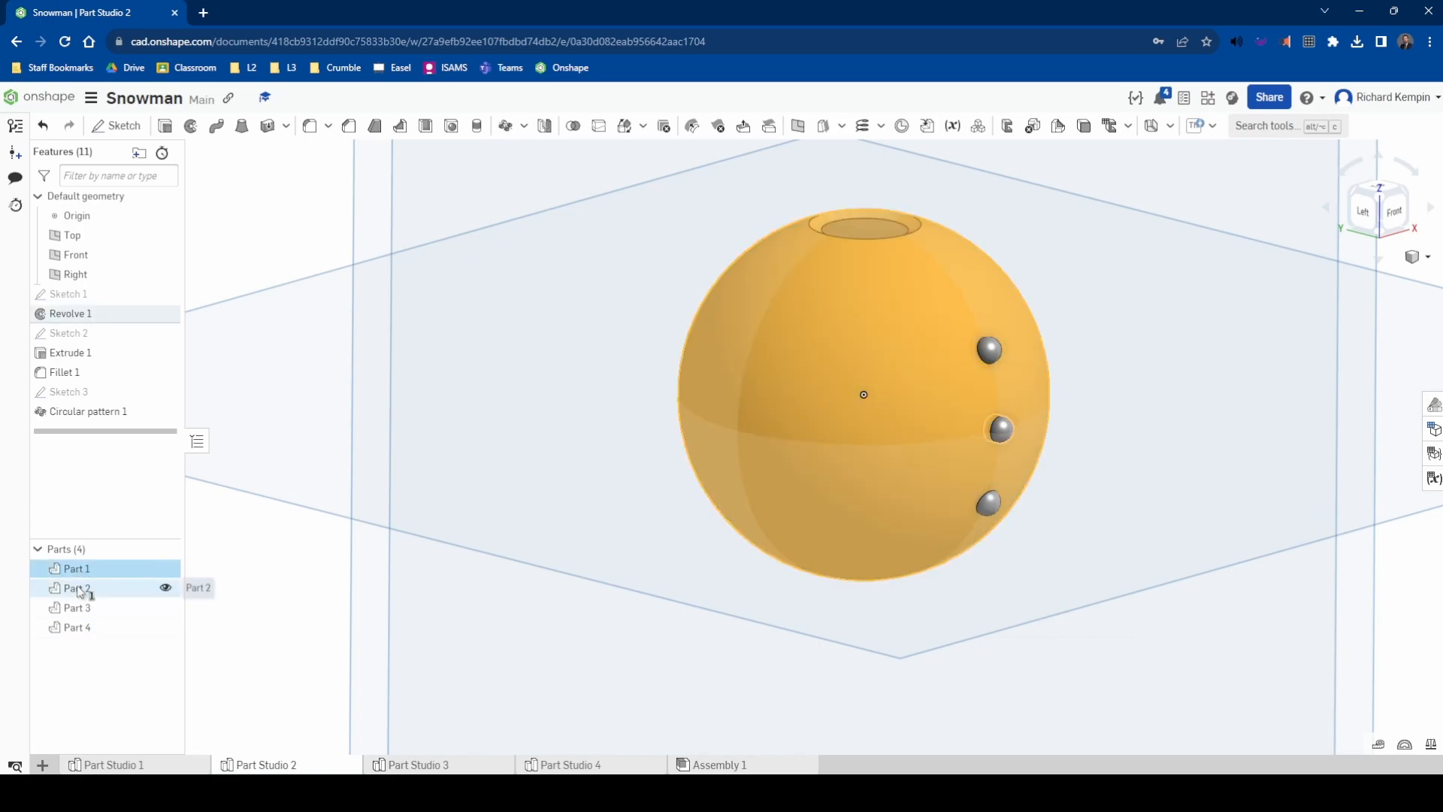
{"action": "left_click", "coordinate": [80, 590]}
{"action": "left_click_drag", "start_coordinate": [83, 607], "coordinate": [81, 622]}
{"action": "left_click", "coordinate": [80, 624]}
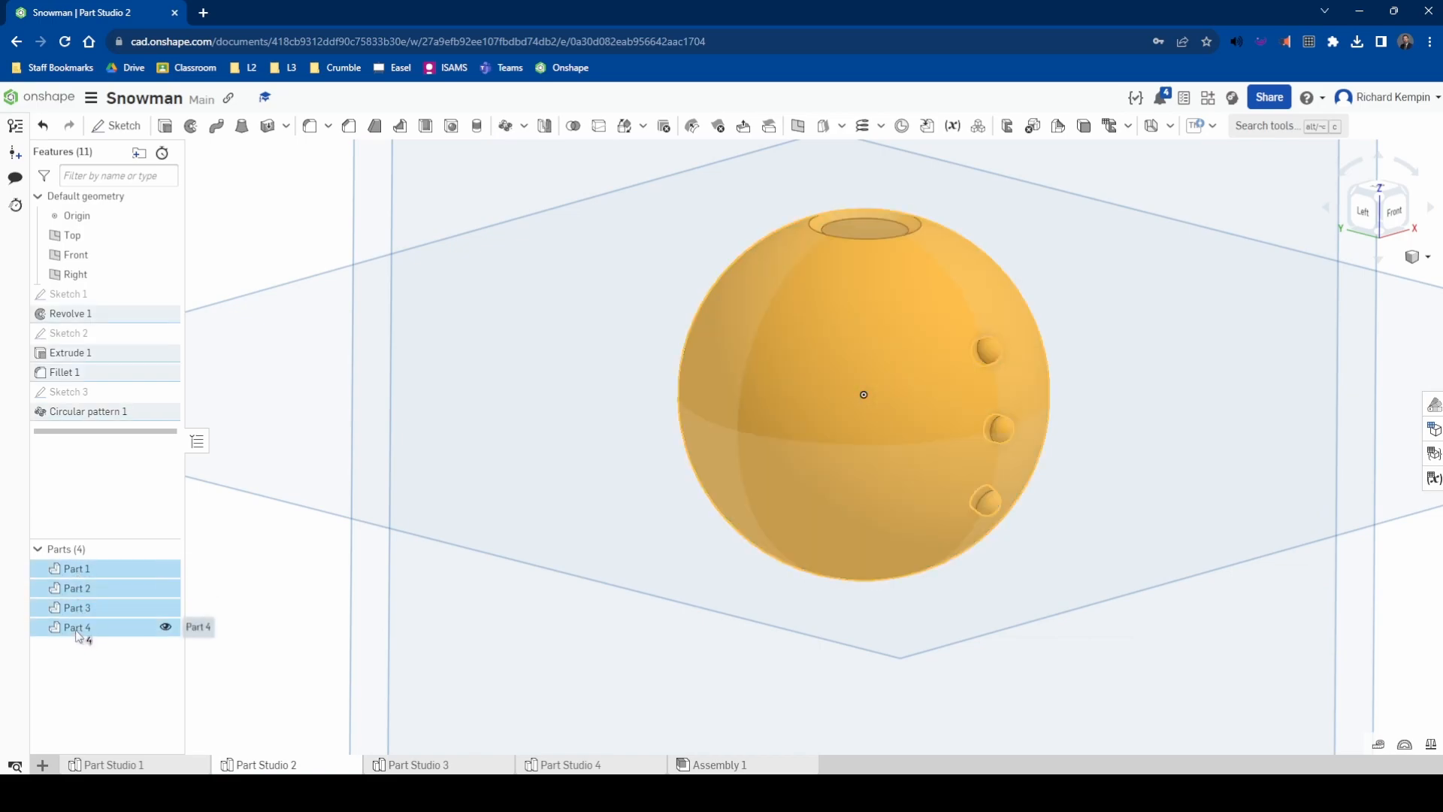
{"action": "right_click", "coordinate": [80, 577]}
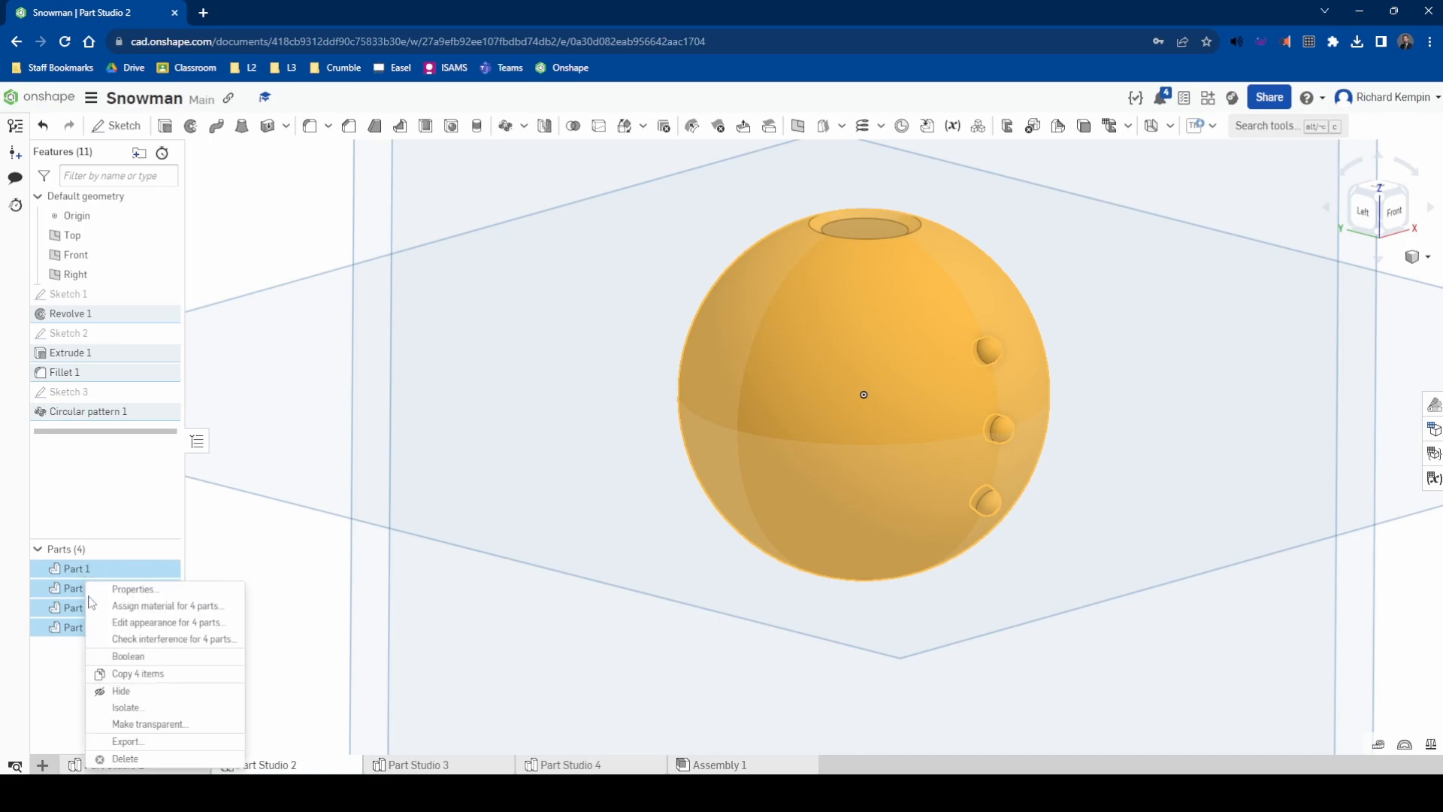
{"action": "left_click", "coordinate": [131, 659]}
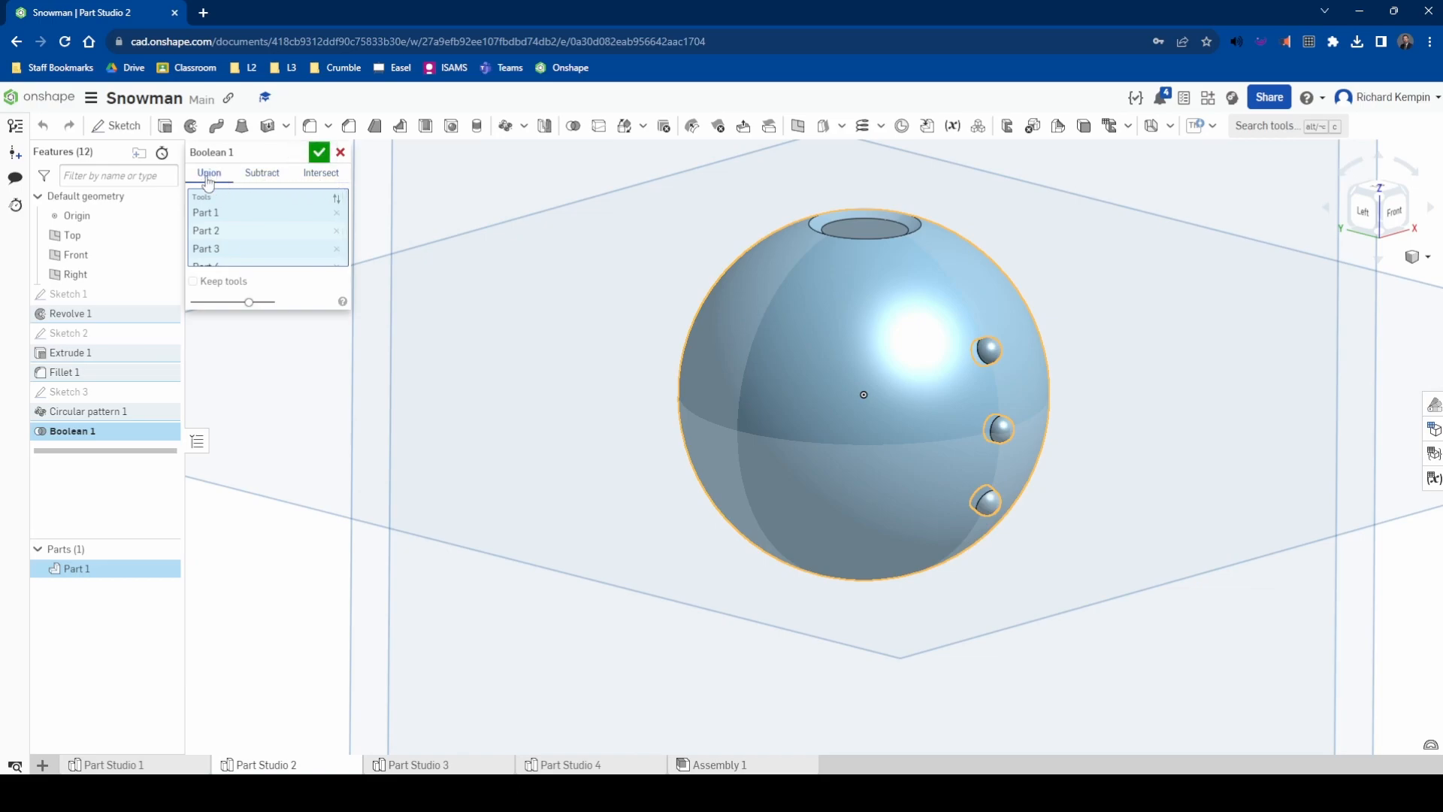
{"action": "left_click", "coordinate": [320, 153]}
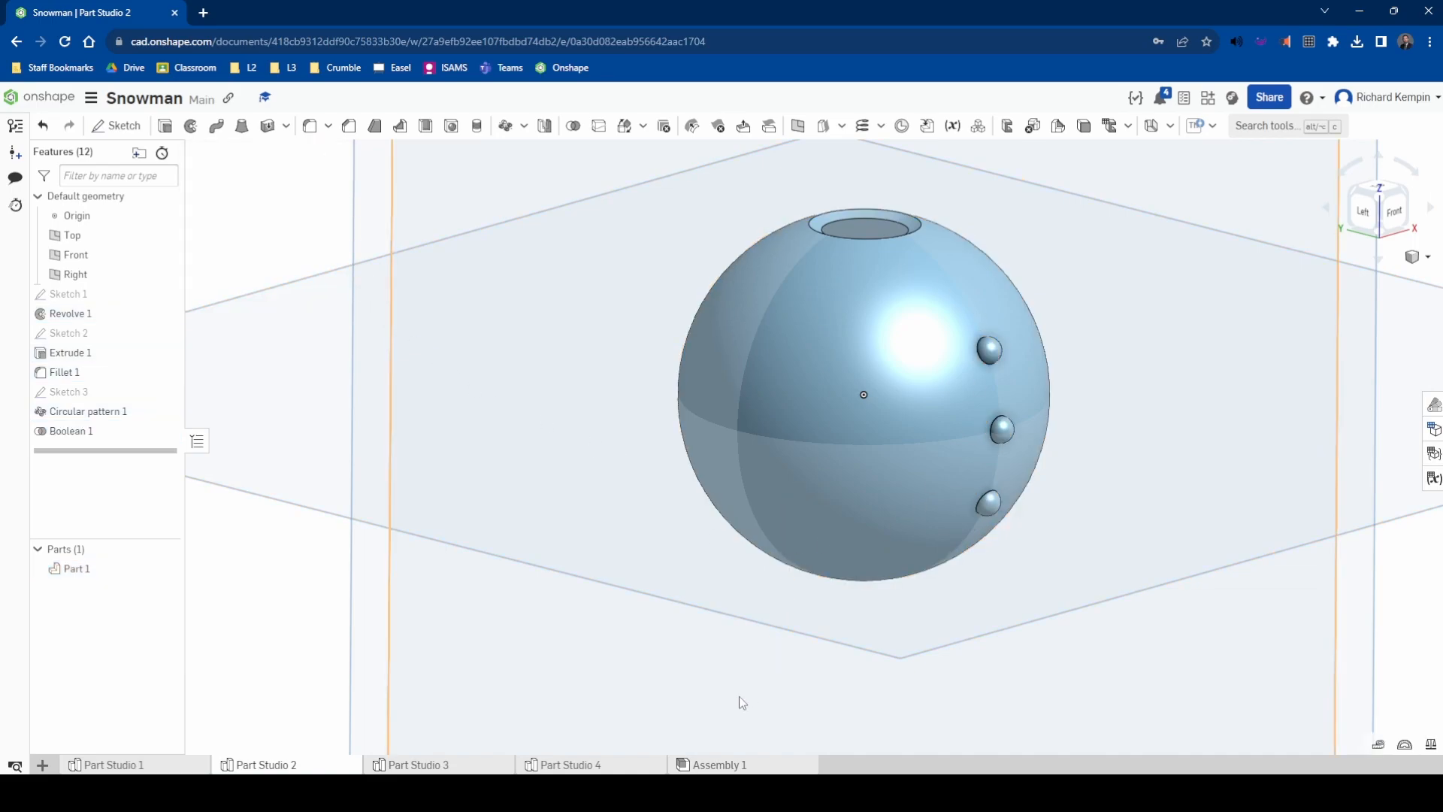
Return to Assembly 1 and inspect the buttons on the snowman's middle ball from the front
{"action": "left_click", "coordinate": [712, 765]}
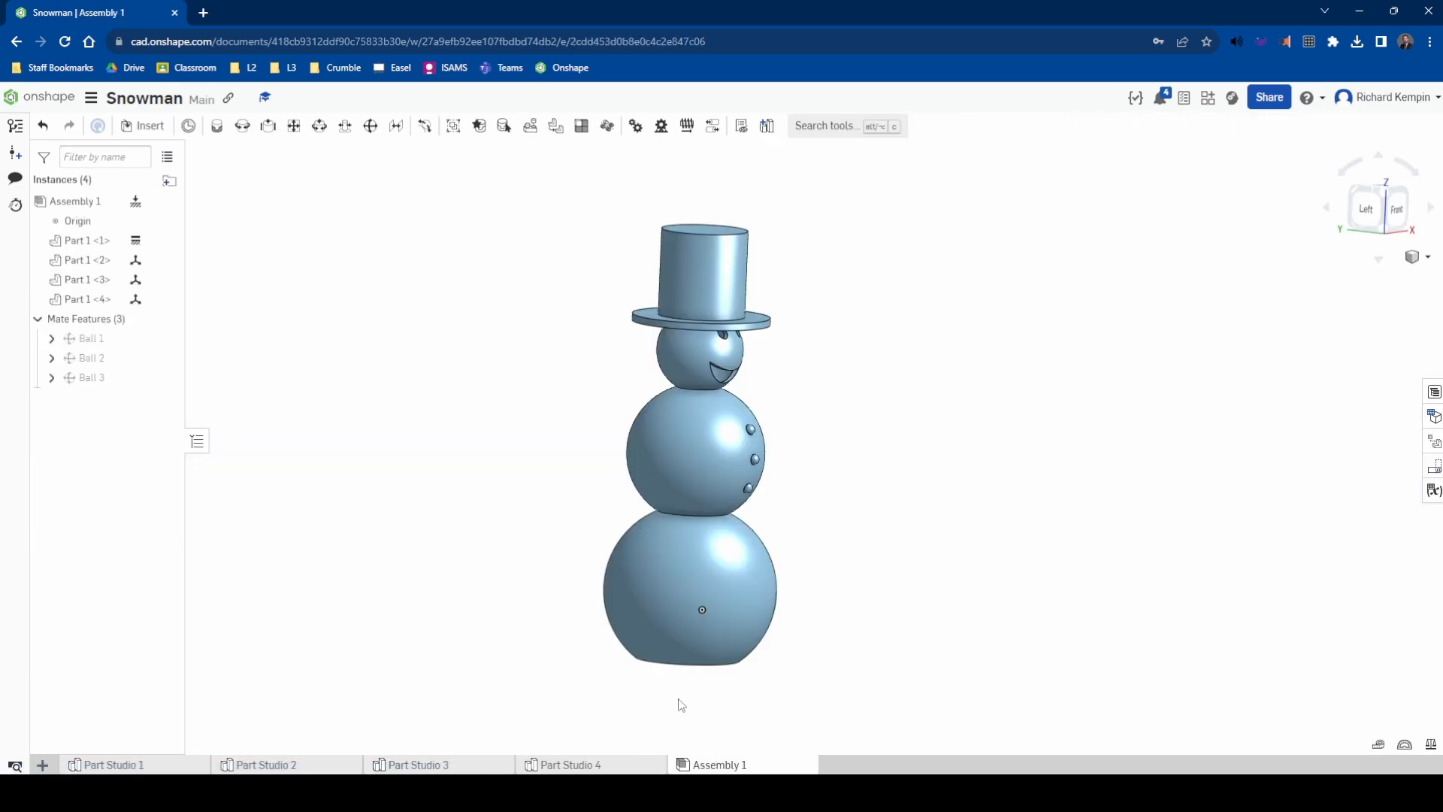
{"action": "right_click_drag", "start_coordinate": [515, 489], "coordinate": [488, 486]}
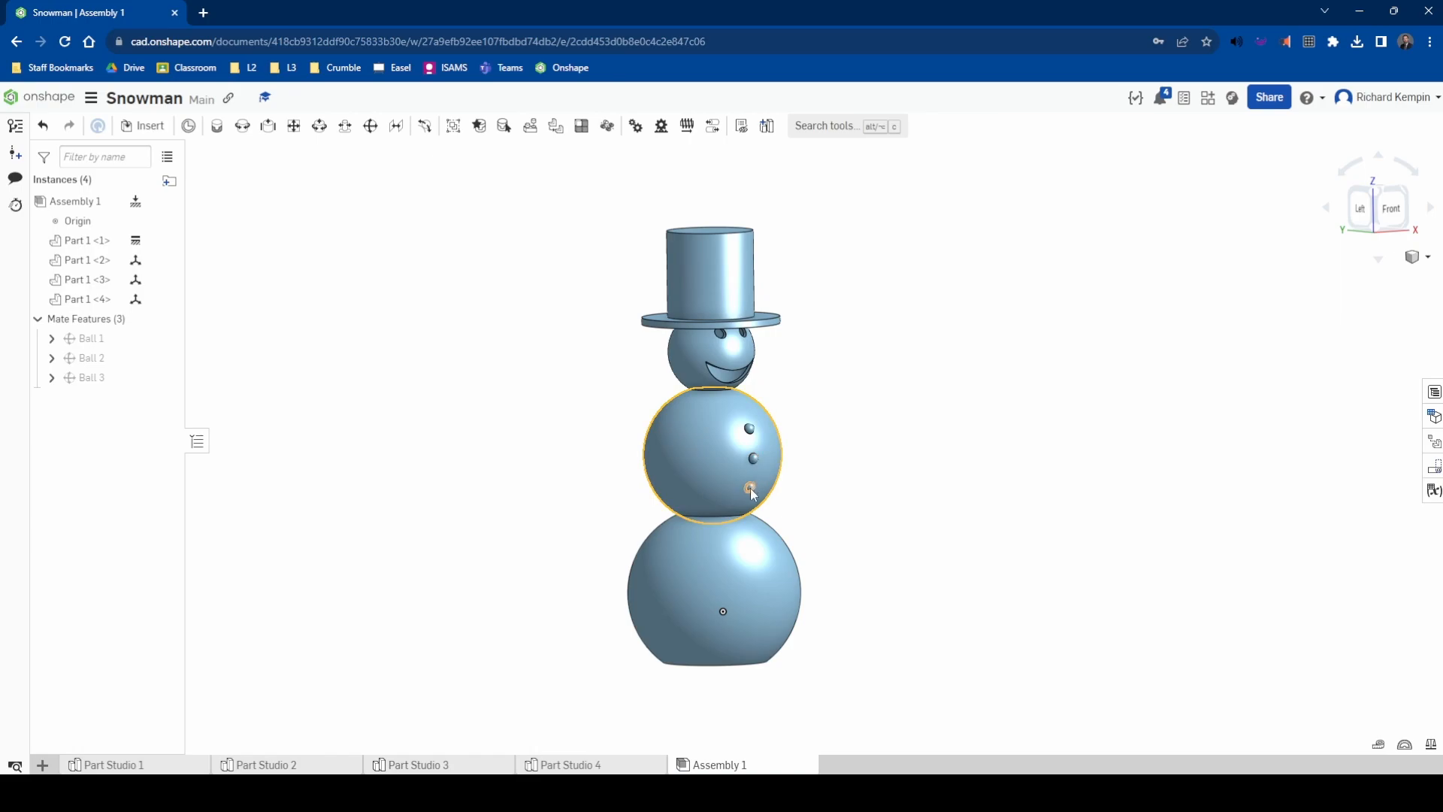
{"action": "mouse_move", "coordinate": [902, 531]}
{"action": "right_mouse_down"}
{"action": "mouse_move", "coordinate": [850, 512]}
{"action": "mouse_move", "coordinate": [879, 563]}
{"action": "mouse_move", "coordinate": [860, 515]}
{"action": "mouse_move", "coordinate": [812, 525]}
{"action": "mouse_move", "coordinate": [899, 535]}
{"action": "mouse_move", "coordinate": [869, 545]}
{"action": "mouse_move", "coordinate": [890, 532]}
{"action": "right_mouse_up"}
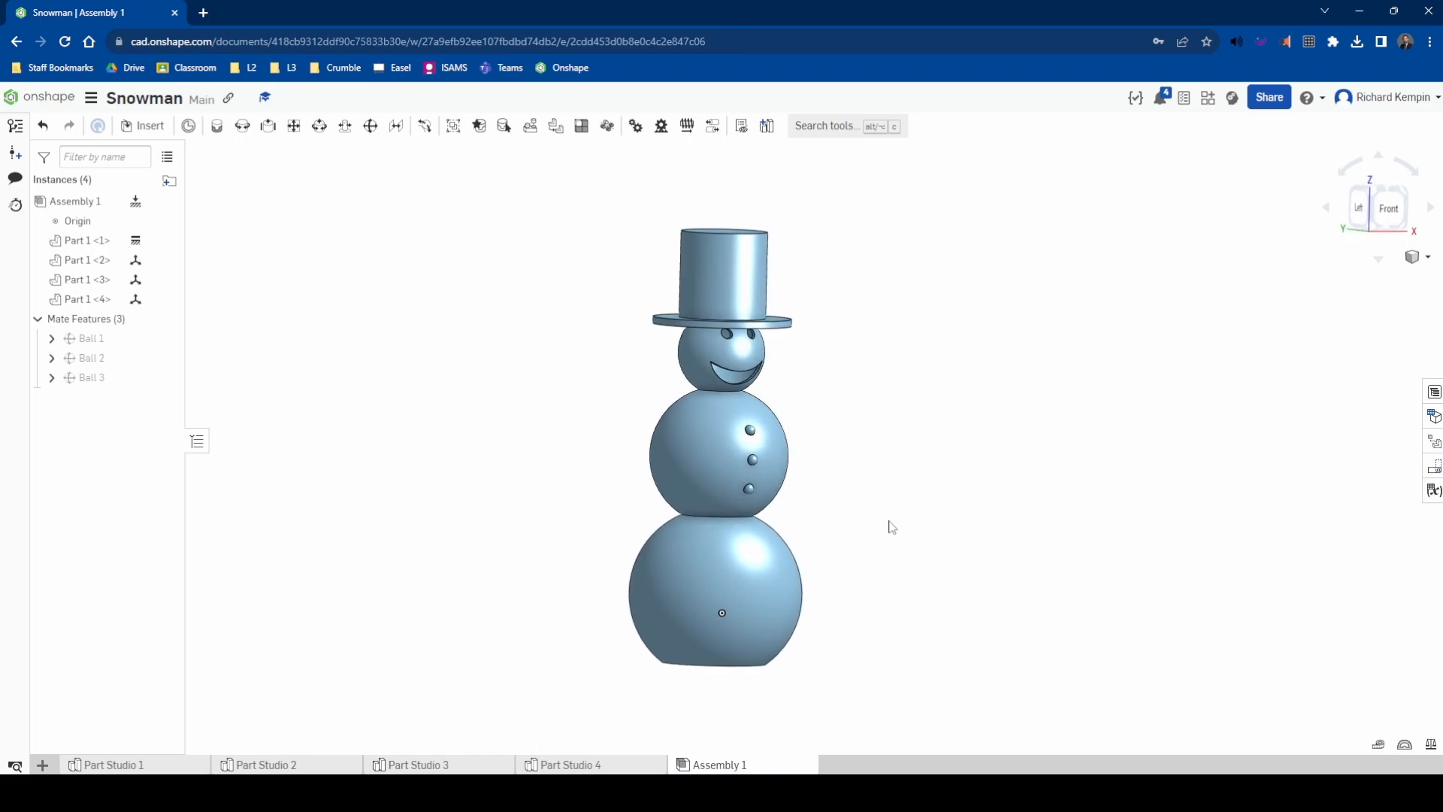